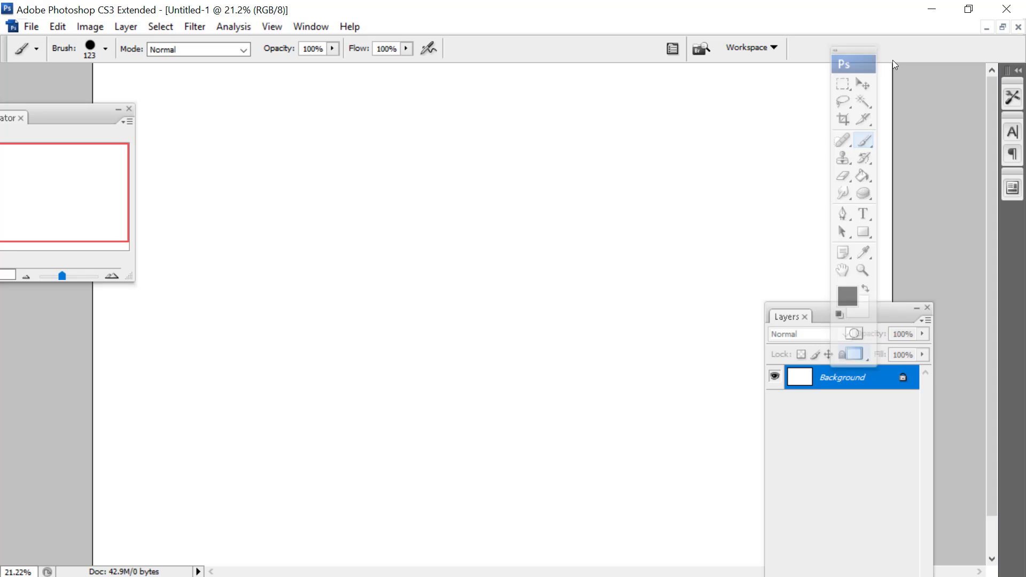
Move the Layers panel clear of the toolbox and set the foreground colour to grey-brown 7c716a
left_click_drag(859, 313, 916, 384)
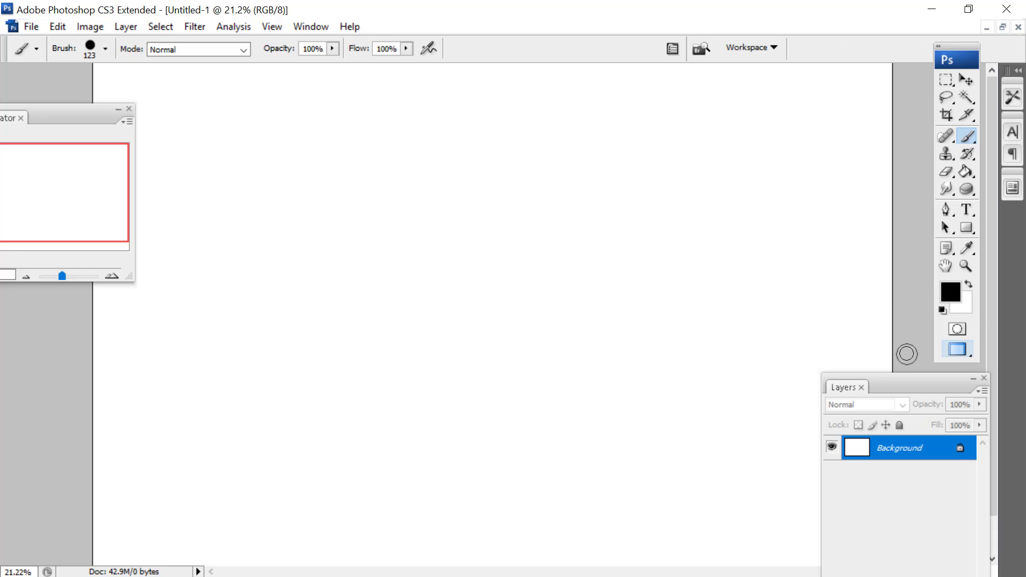
left_click(953, 297)
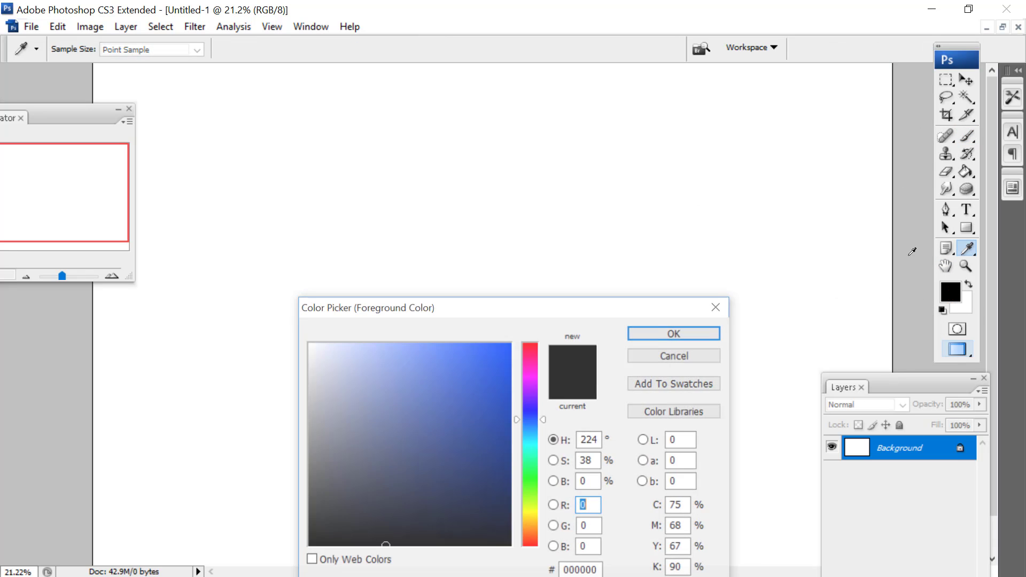
left_click(532, 535)
left_click(355, 412)
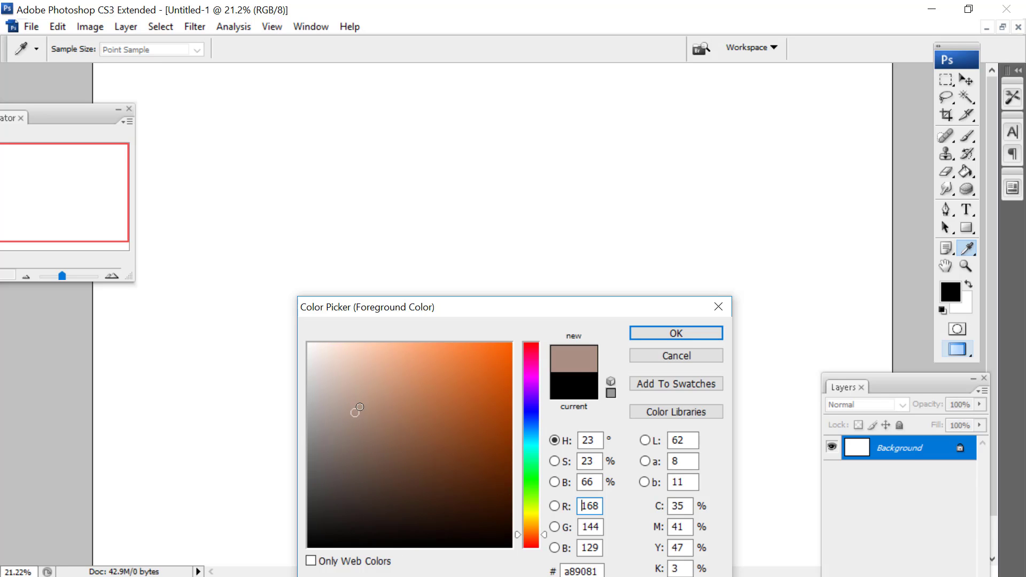
left_click(338, 445)
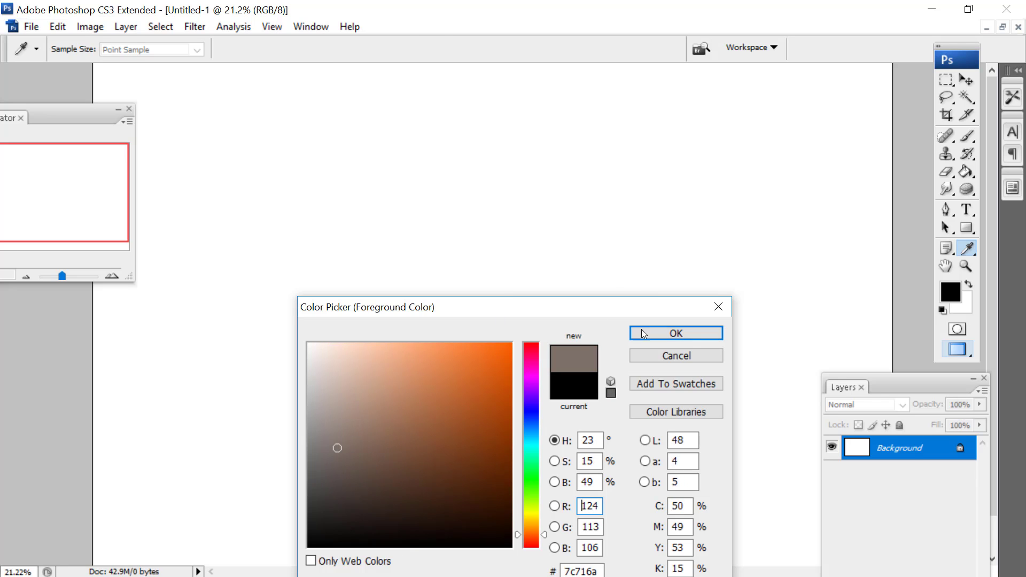
left_click(677, 333)
Choose the solid square 1623 px preset for the Brush tool and set its master diameter to 277 px
key("b")
right_click(693, 207)
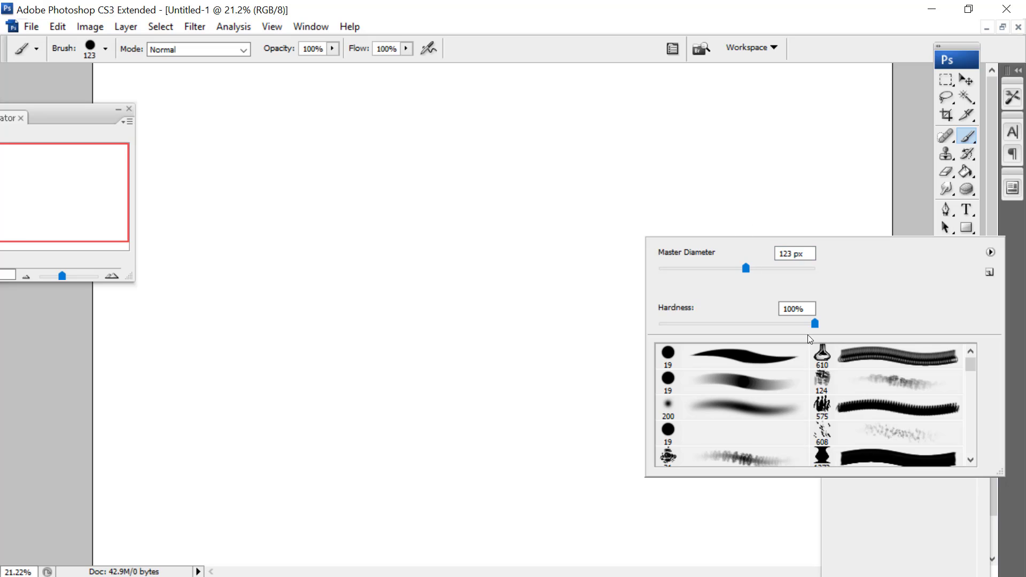
scroll(970, 366, "down", 5)
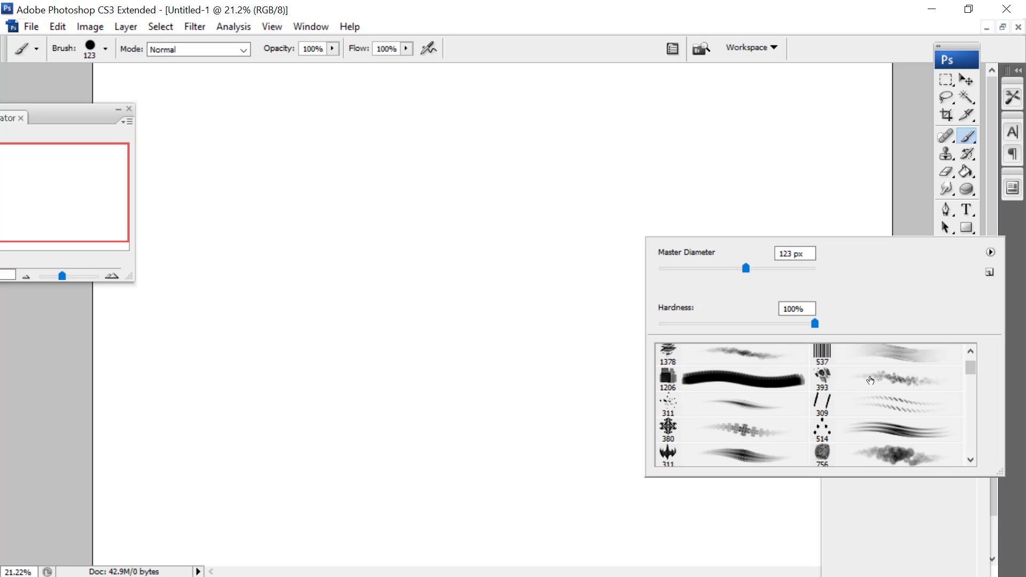
scroll(970, 369, "up", 5)
scroll(971, 373, "down", 6)
left_click_drag(977, 377, 985, 423)
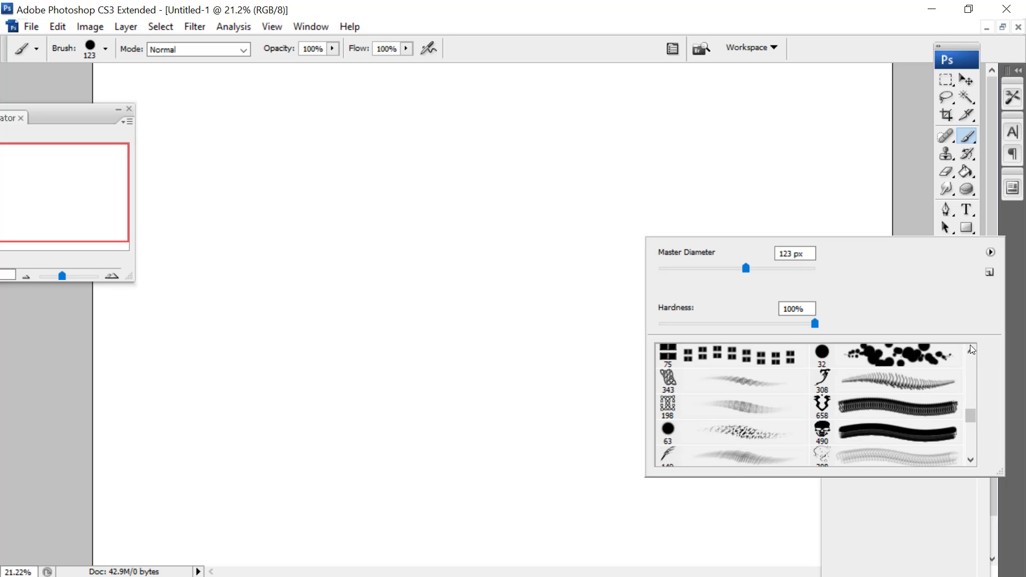
scroll(975, 349, "up", 5)
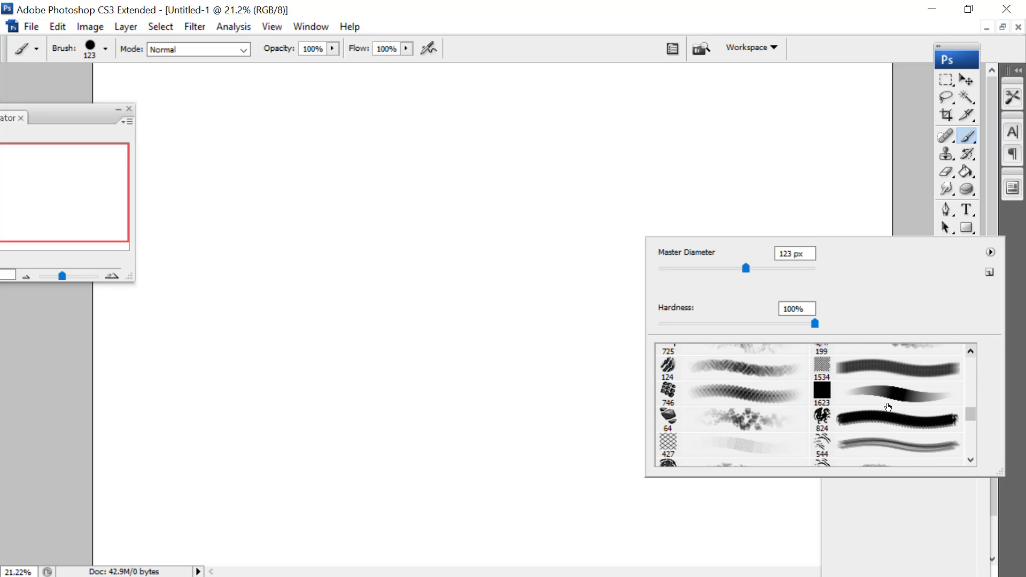
left_click(909, 399)
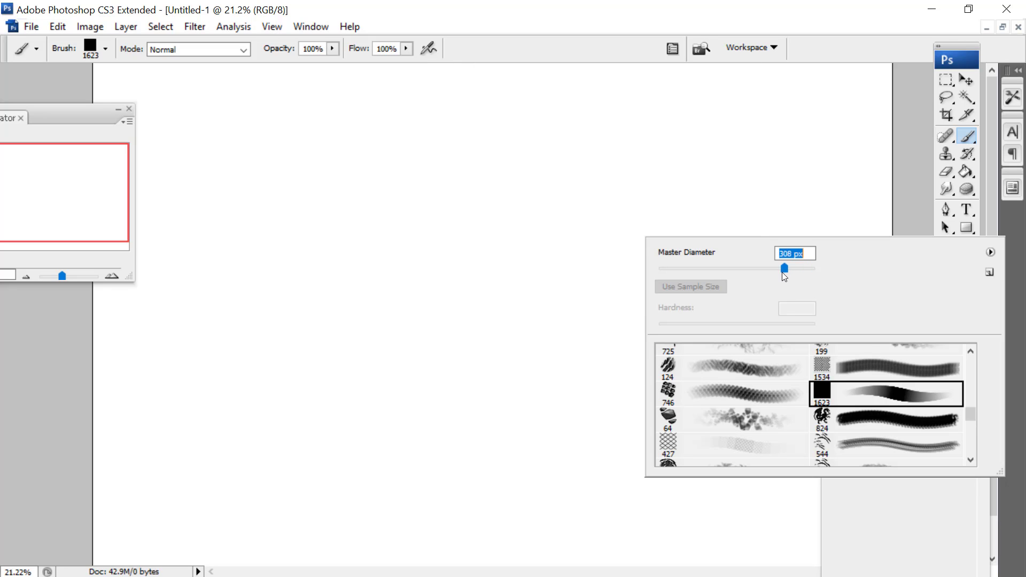
left_click_drag(784, 276, 782, 274)
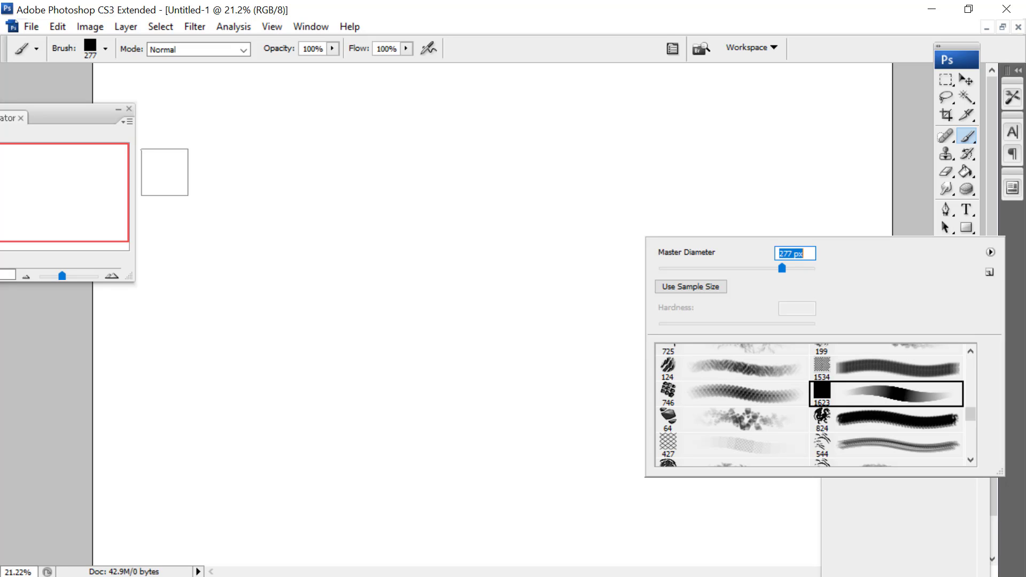
left_click(82, 180)
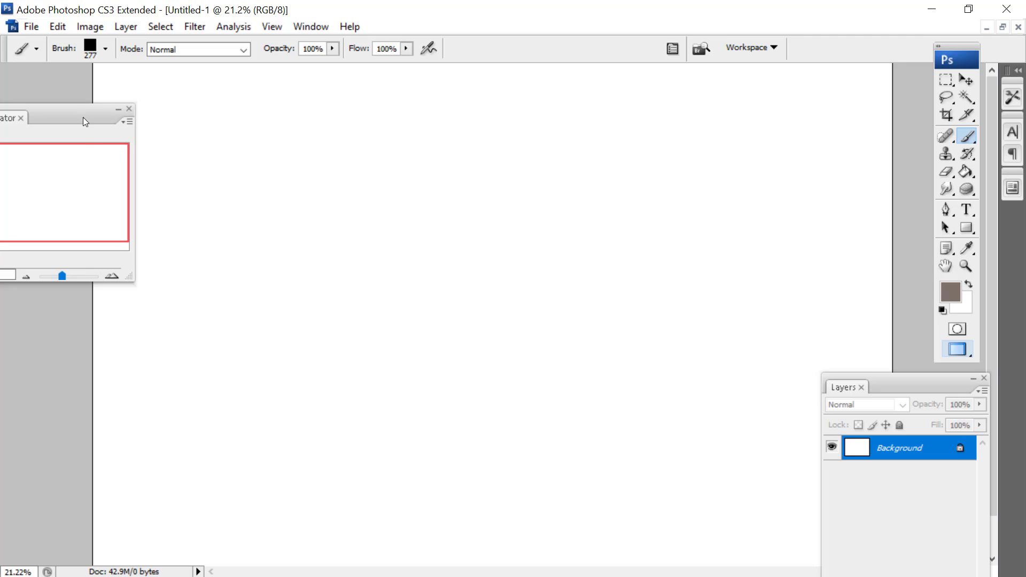
Reposition the Navigator panel so it is fully on screen, make it more compact and show the canvas's upper edge
left_click_drag(82, 117, 143, 77)
mouse_move(193, 227)
left_mouse_down()
mouse_move(193, 262)
mouse_move(190, 200)
left_mouse_up()
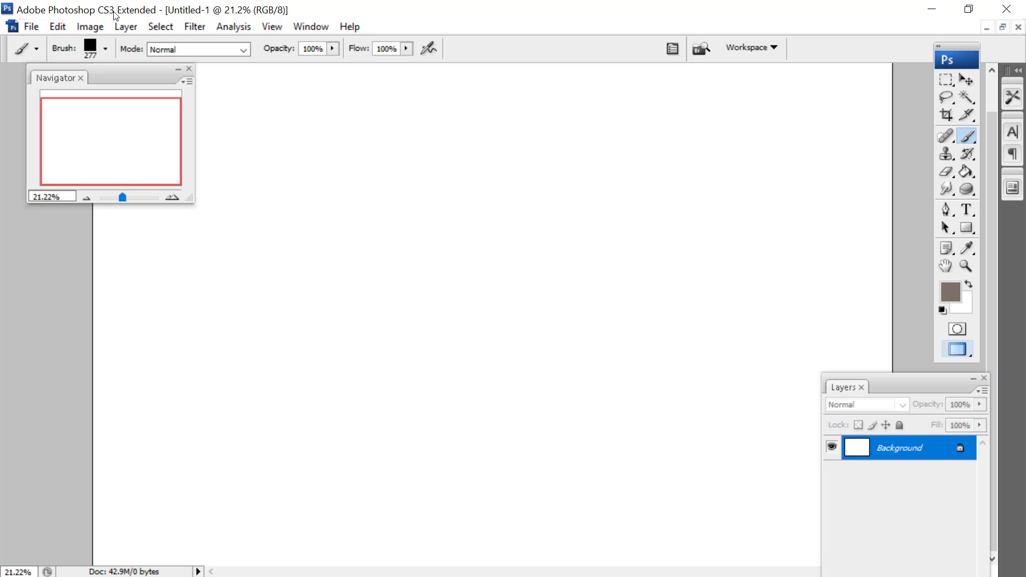
left_click_drag(135, 133, 126, 117)
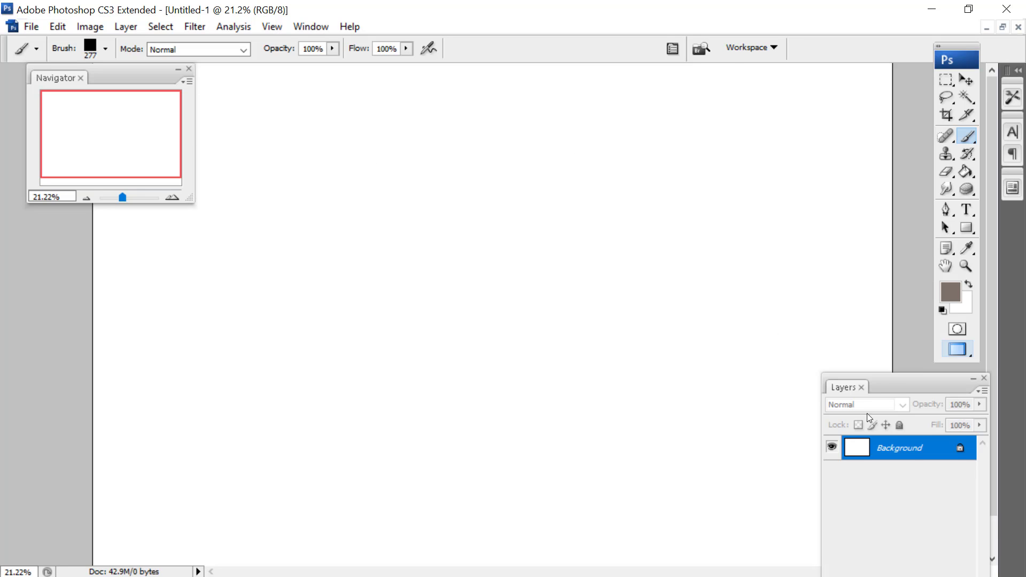
Swap the foreground and background colours, set the foreground to dark grey and fill the Background layer with it
left_click(970, 287)
left_click(953, 291)
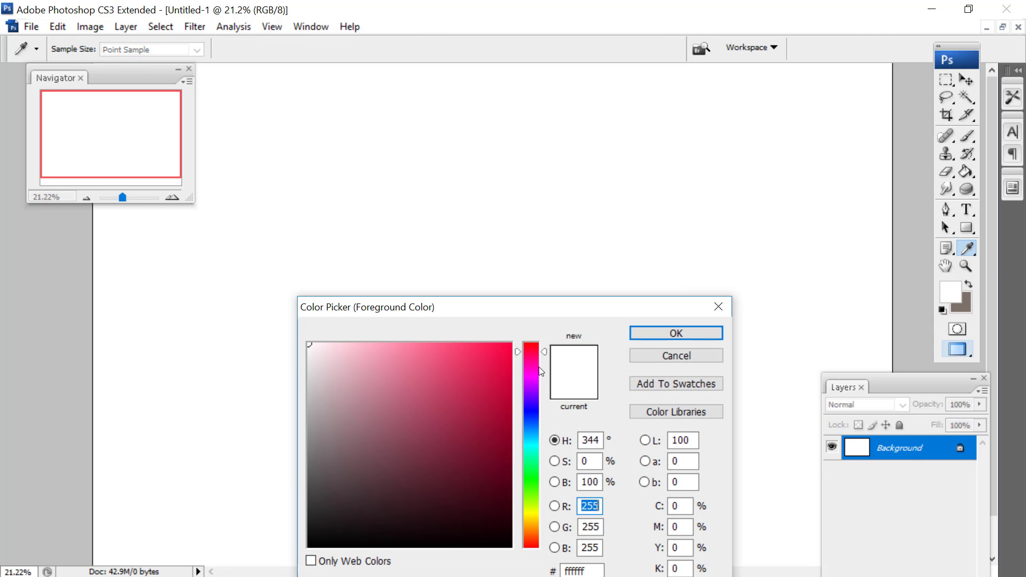
left_click_drag(342, 451, 286, 495)
left_click(675, 332)
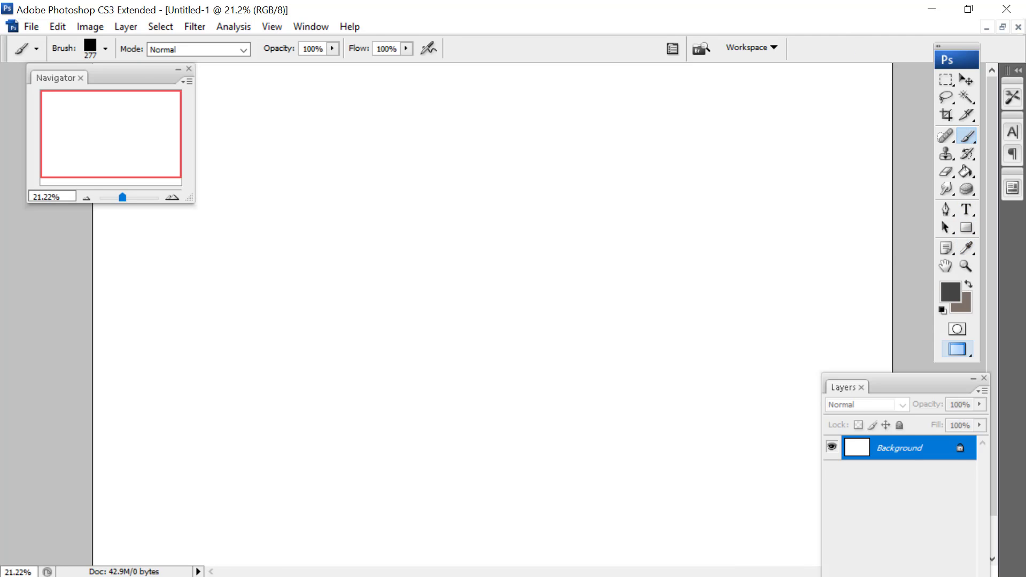
left_click(966, 174)
left_click(308, 282)
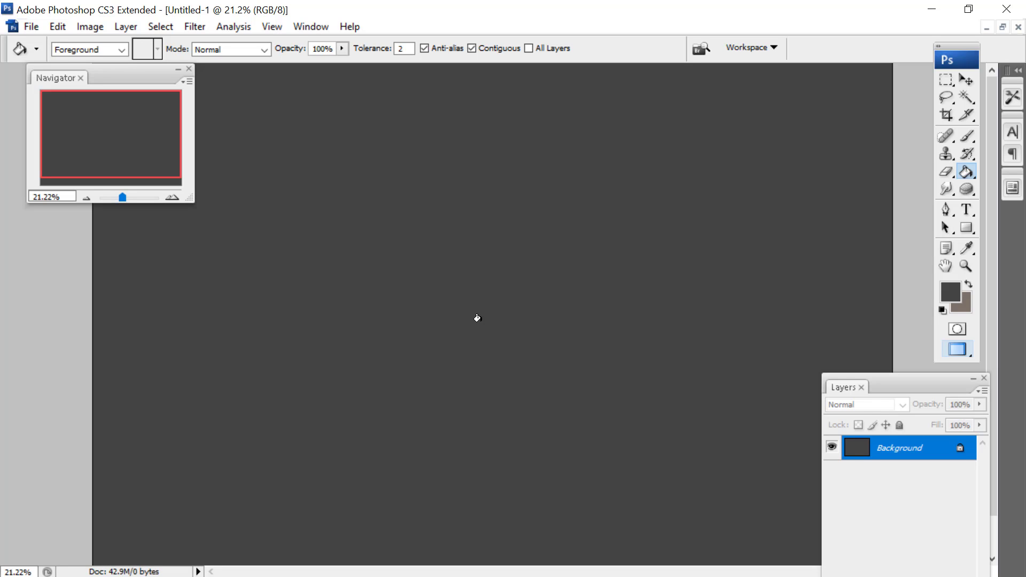
Create a new empty layer above the Background in Normal mode at 100% opacity
left_click_drag(170, 125, 128, 138)
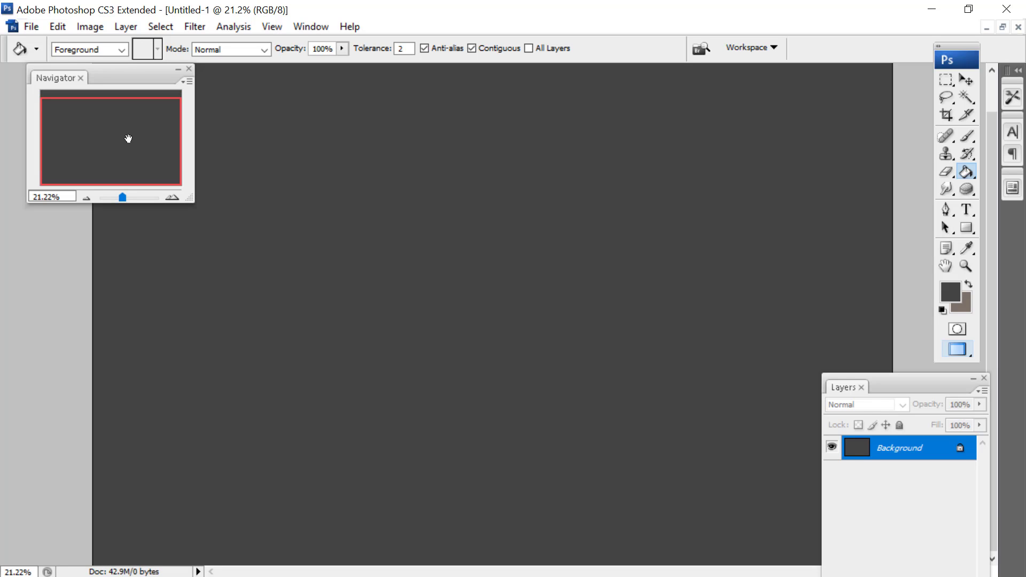
left_click(125, 27)
mouse_move(300, 34)
left_click(378, 33)
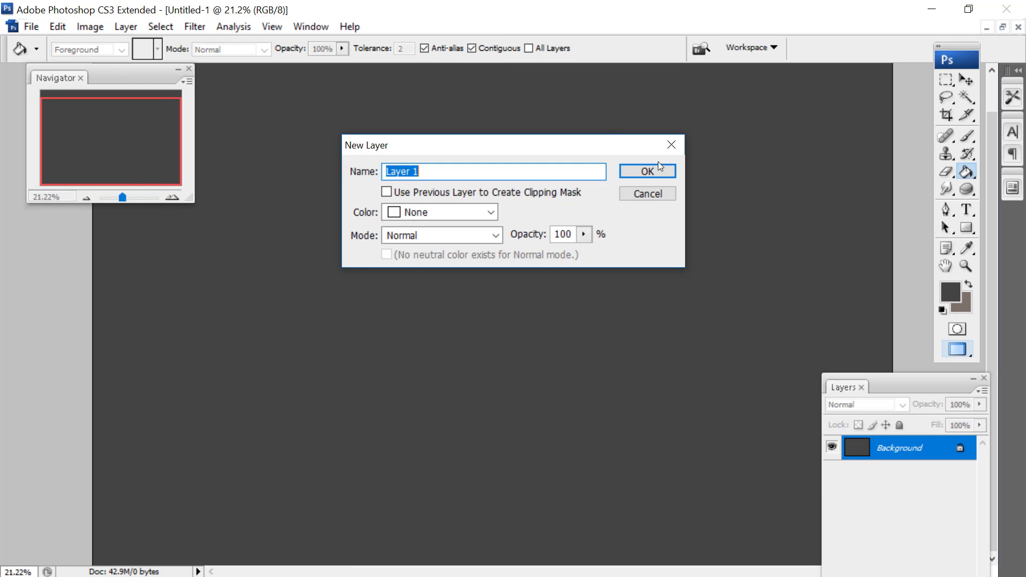
left_click(648, 169)
Set the foreground colour to a muted mauve and paint rough first brush strokes in the middle of the new layer
left_click(950, 292)
left_click(351, 412)
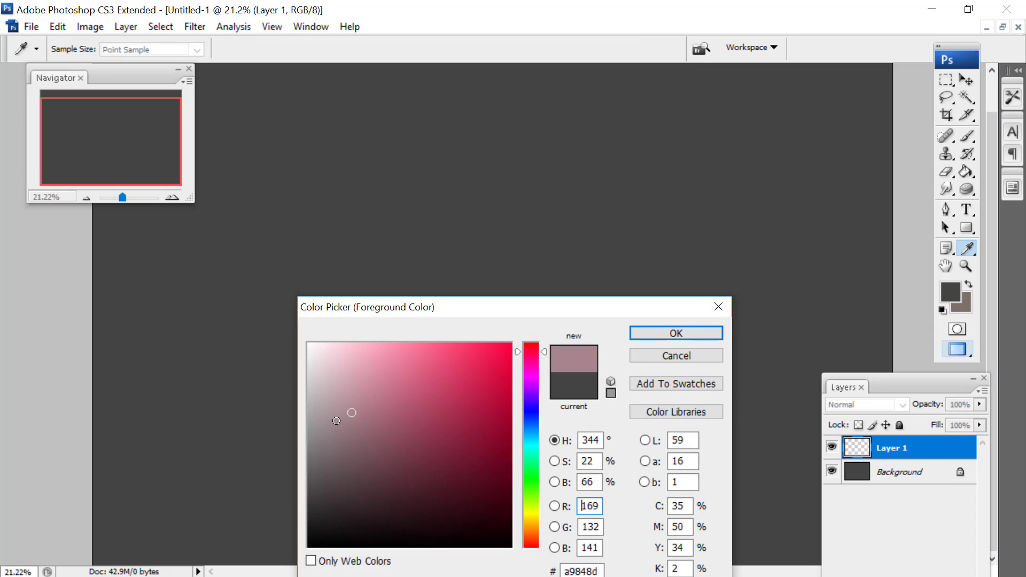
left_click(339, 426)
left_click(656, 331)
key("g")
key("b")
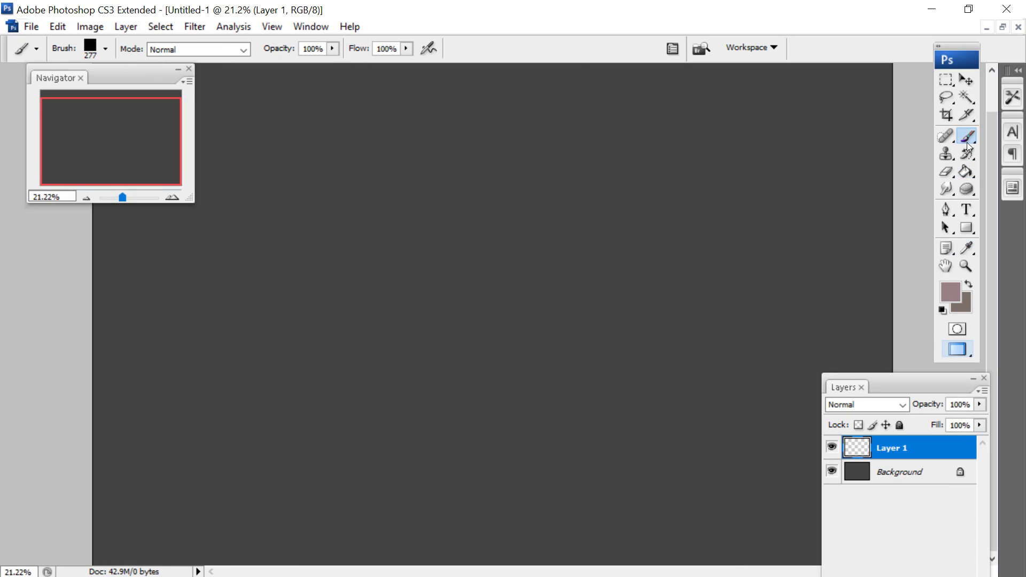
mouse_move(652, 271)
left_mouse_down()
mouse_move(600, 311)
mouse_move(647, 265)
mouse_move(521, 313)
mouse_move(659, 270)
mouse_move(479, 254)
mouse_move(573, 253)
mouse_move(486, 226)
mouse_move(455, 203)
mouse_move(554, 243)
mouse_move(617, 242)
mouse_move(464, 216)
left_mouse_up()
Set the brush tip spacing to 5% and paint more mauve strokes over the middle and lower part of the shape
right_click(657, 239)
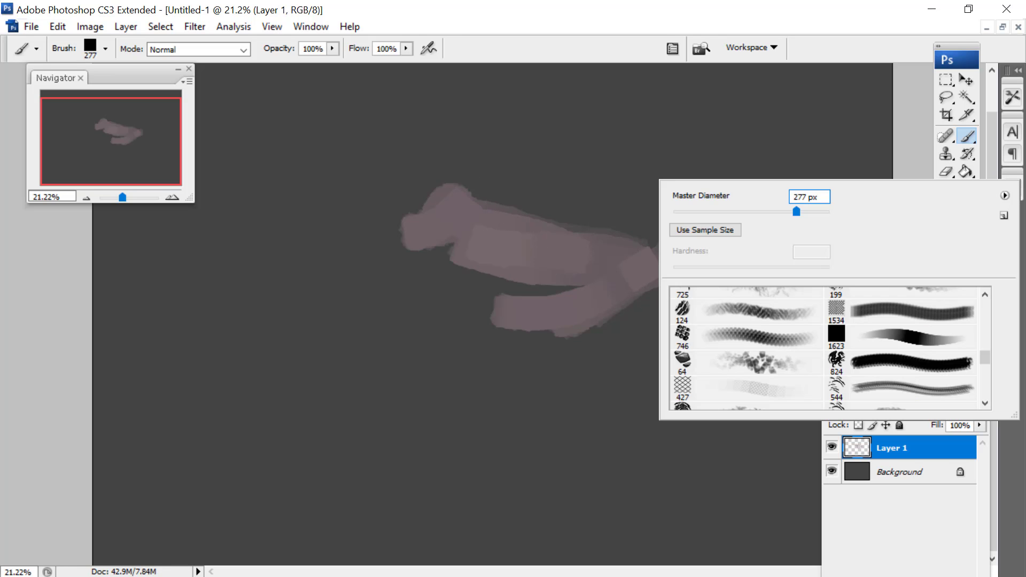
left_click(676, 50)
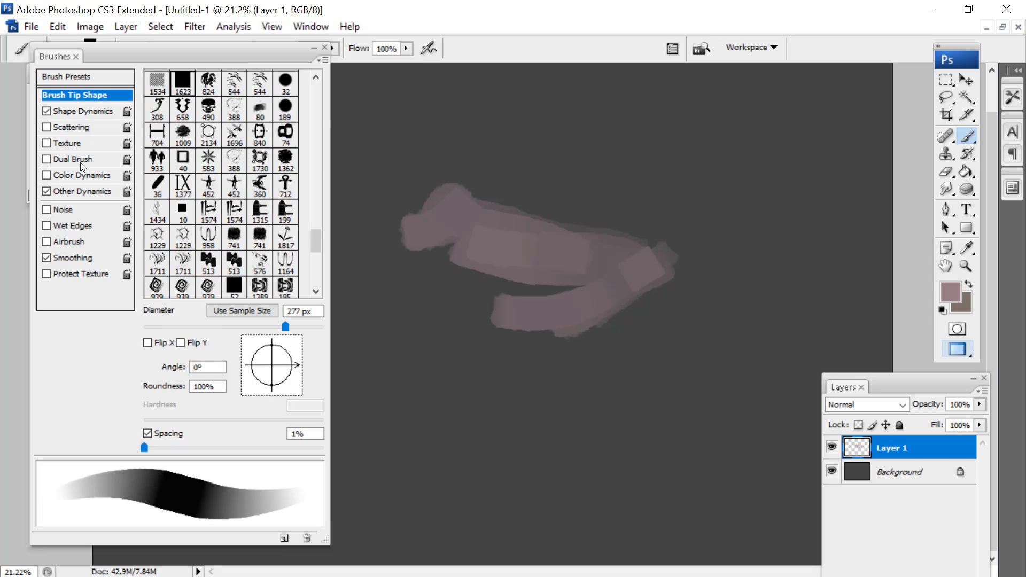
left_click(80, 111)
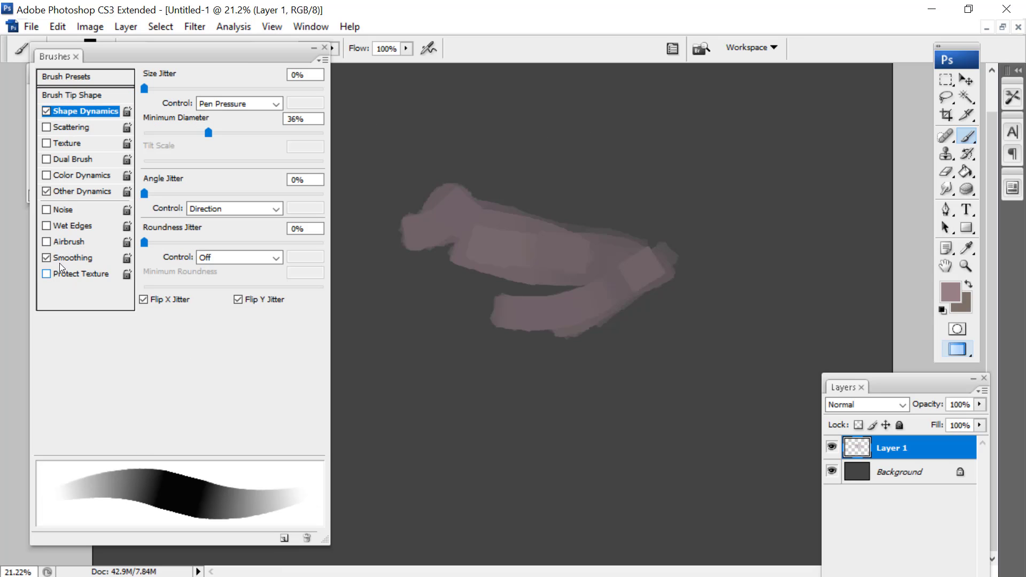
left_click(69, 96)
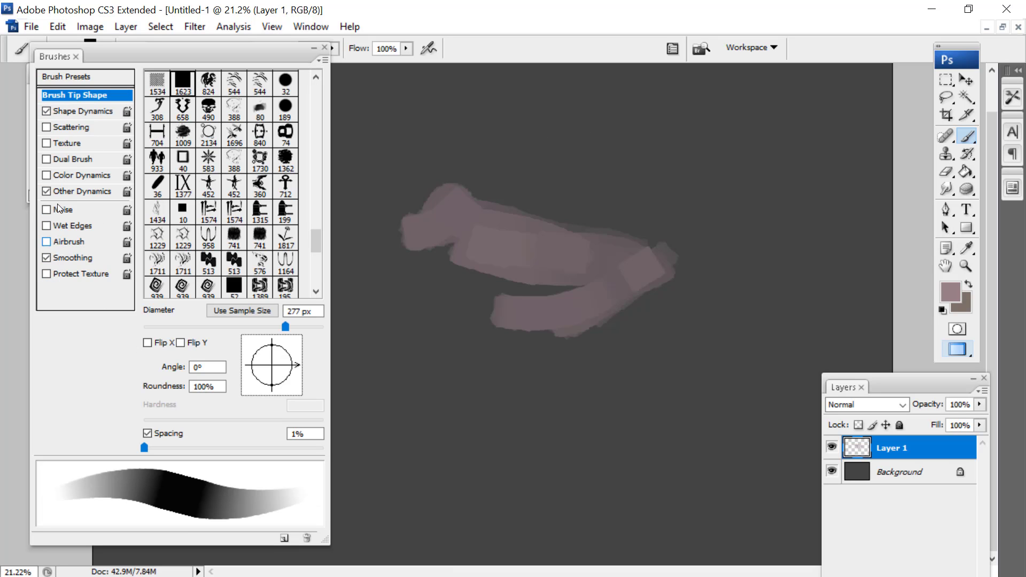
mouse_move(175, 449)
left_mouse_down()
mouse_move(239, 447)
mouse_move(121, 452)
left_mouse_up()
mouse_move(330, 54)
left_mouse_down()
mouse_move(299, 94)
mouse_move(276, 100)
mouse_move(300, 128)
mouse_move(284, 190)
mouse_move(340, 218)
left_mouse_up()
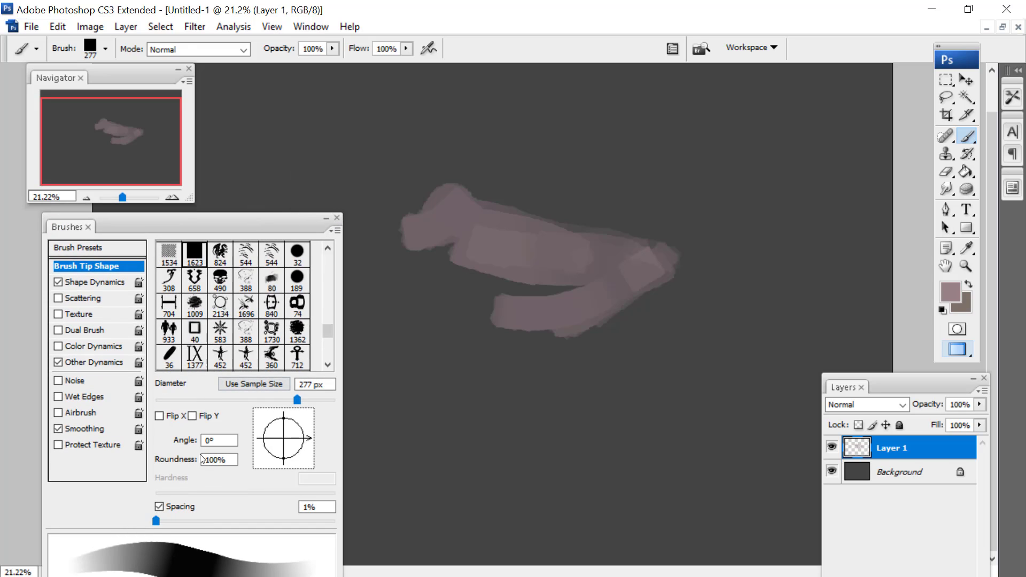
left_click_drag(158, 524, 161, 523)
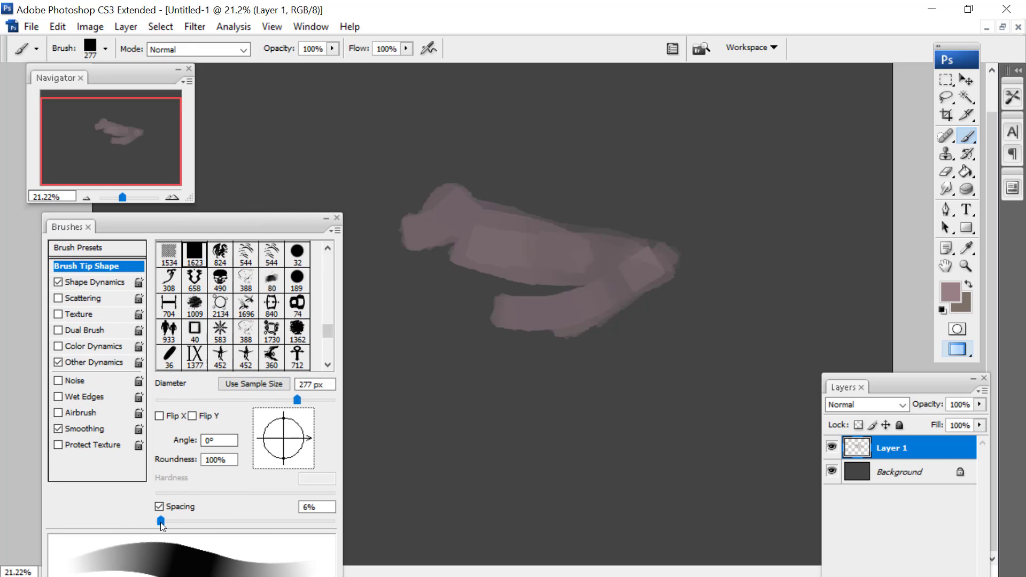
mouse_move(615, 275)
left_mouse_down()
mouse_move(417, 305)
mouse_move(405, 287)
mouse_move(396, 293)
mouse_move(406, 303)
mouse_move(552, 235)
left_mouse_up()
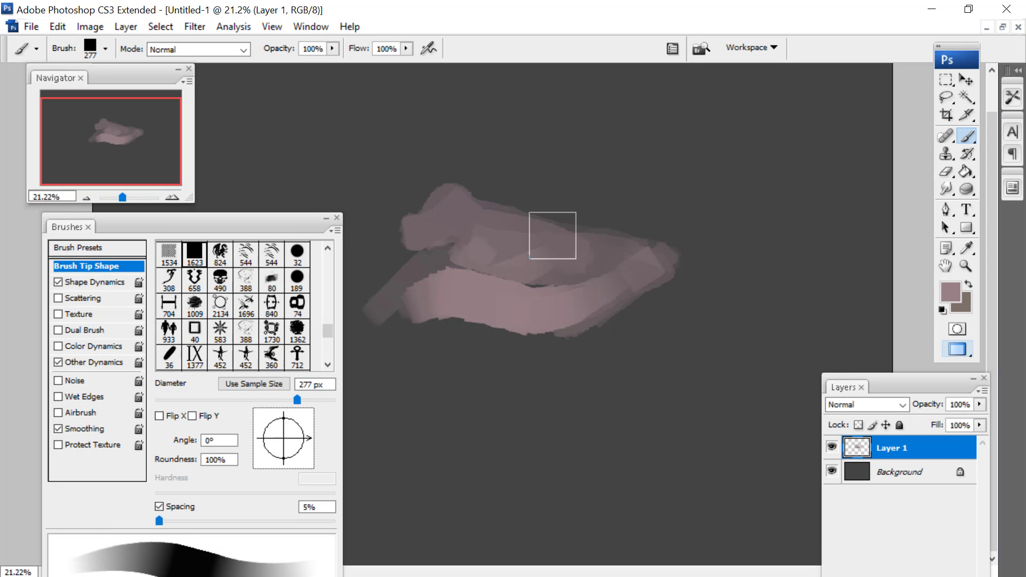
Move the Brushes panel away from the painted shape and set the foreground colour to a darker mauve
left_click_drag(283, 221, 193, 263)
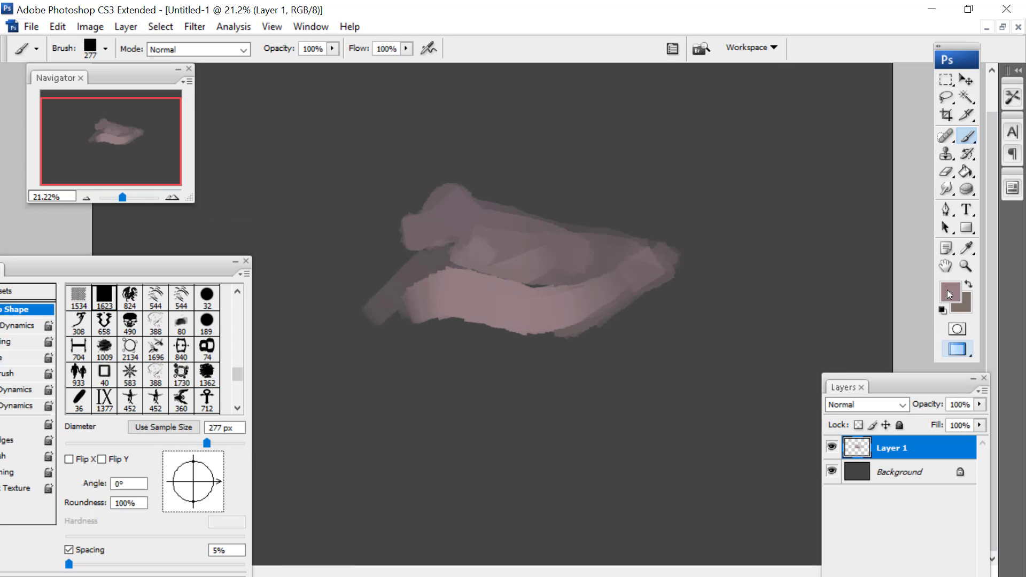
left_click(949, 294)
left_click(343, 458)
left_click(333, 460)
left_click(692, 332)
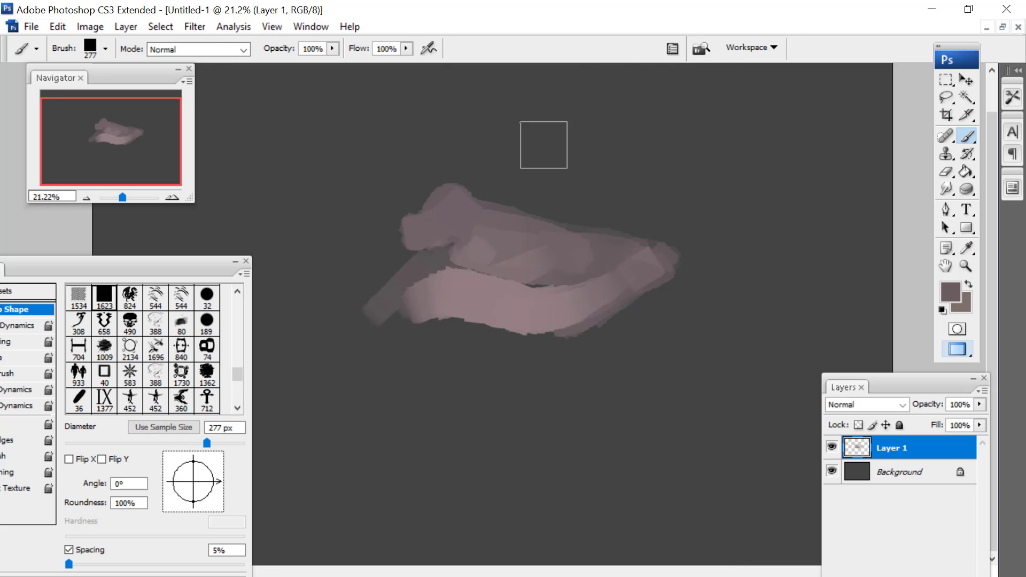
Block in a large silhouette with broad dark mauve strokes and dock the Brushes panel with the Layers panel
mouse_move(396, 252)
left_mouse_down()
mouse_move(435, 229)
mouse_move(465, 255)
mouse_move(535, 262)
mouse_move(675, 233)
mouse_move(488, 231)
mouse_move(475, 198)
mouse_move(488, 202)
mouse_move(335, 216)
mouse_move(331, 239)
mouse_move(415, 281)
mouse_move(372, 360)
mouse_move(410, 481)
mouse_move(651, 442)
mouse_move(433, 399)
mouse_move(292, 428)
left_mouse_up()
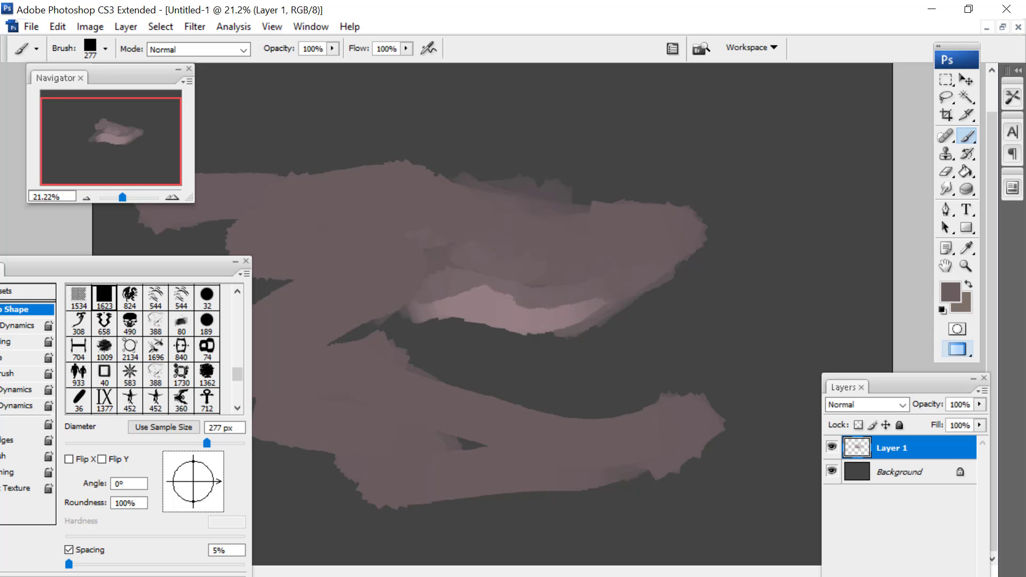
mouse_move(161, 262)
left_mouse_down()
mouse_move(592, 269)
mouse_move(882, 387)
left_mouse_up()
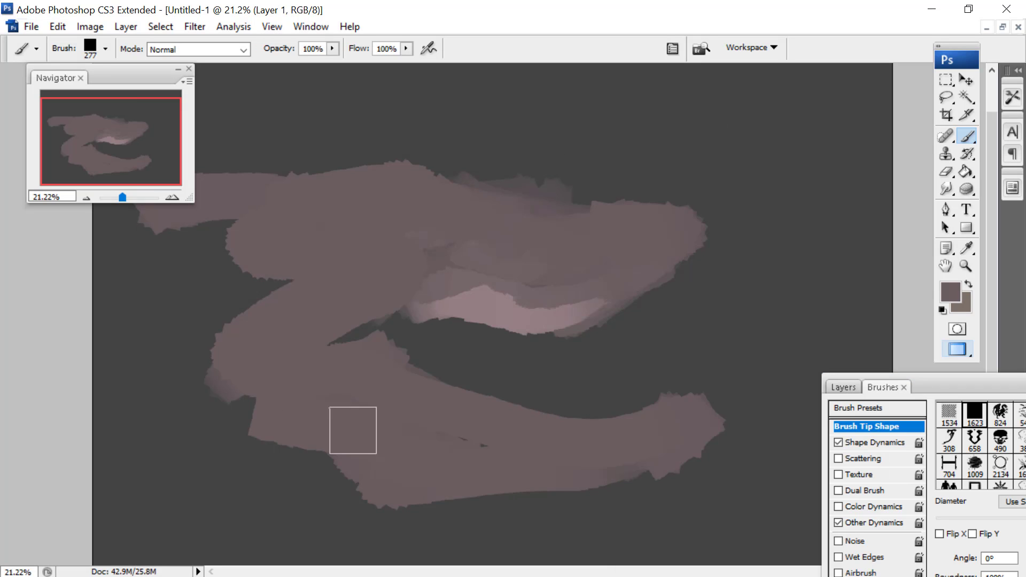
mouse_move(352, 430)
left_mouse_down()
mouse_move(189, 425)
mouse_move(257, 449)
mouse_move(170, 454)
mouse_move(277, 365)
mouse_move(182, 354)
mouse_move(158, 326)
mouse_move(195, 251)
mouse_move(105, 294)
mouse_move(344, 278)
left_mouse_up()
Free-transform the mauve silhouette: shift it toward the canvas's right side, rotate it 10.5° and scale it to 86.3%
left_click(946, 79)
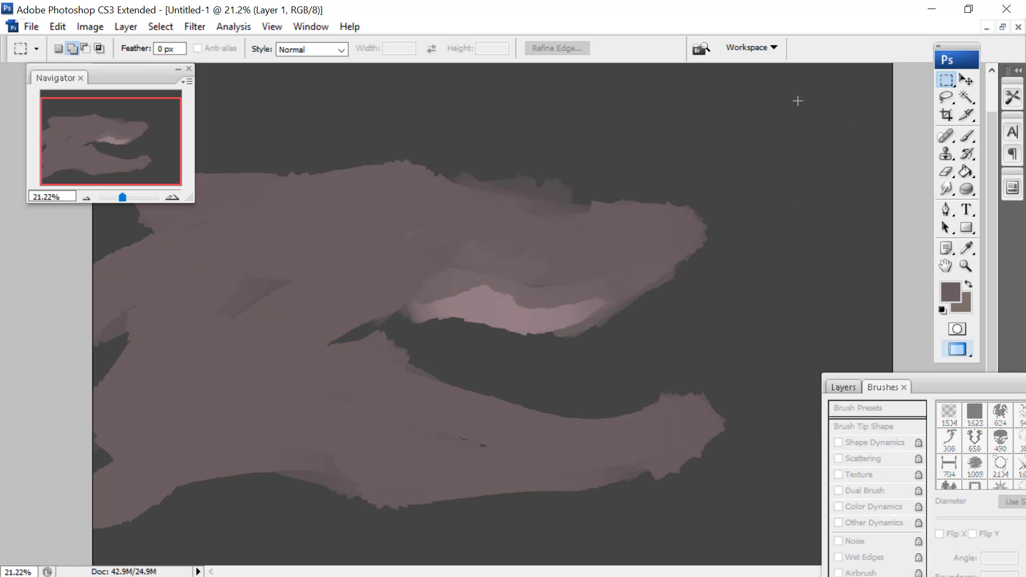
right_click(453, 204)
left_click(494, 344)
left_click_drag(387, 257, 516, 258)
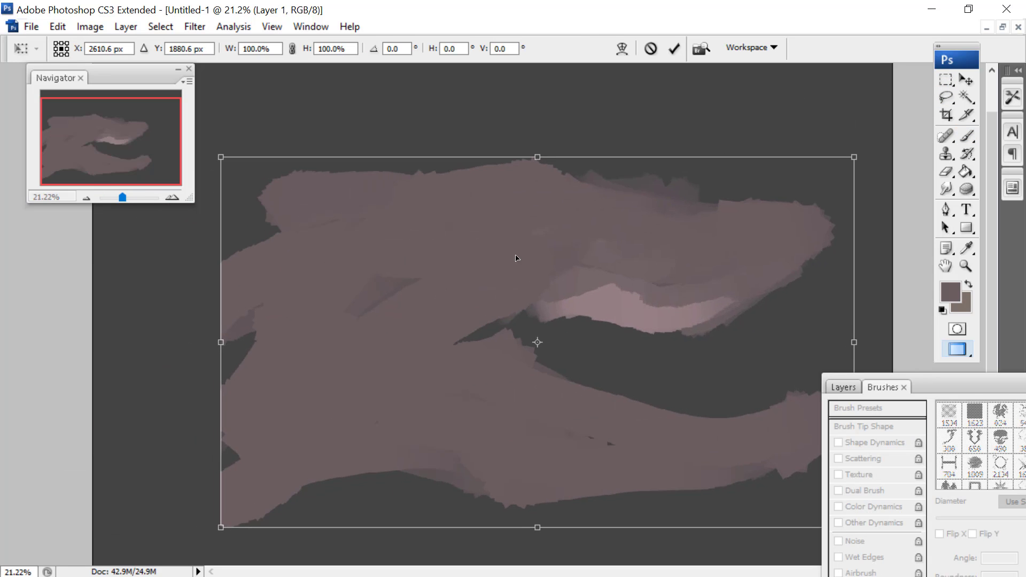
left_click_drag(396, 112, 393, 121)
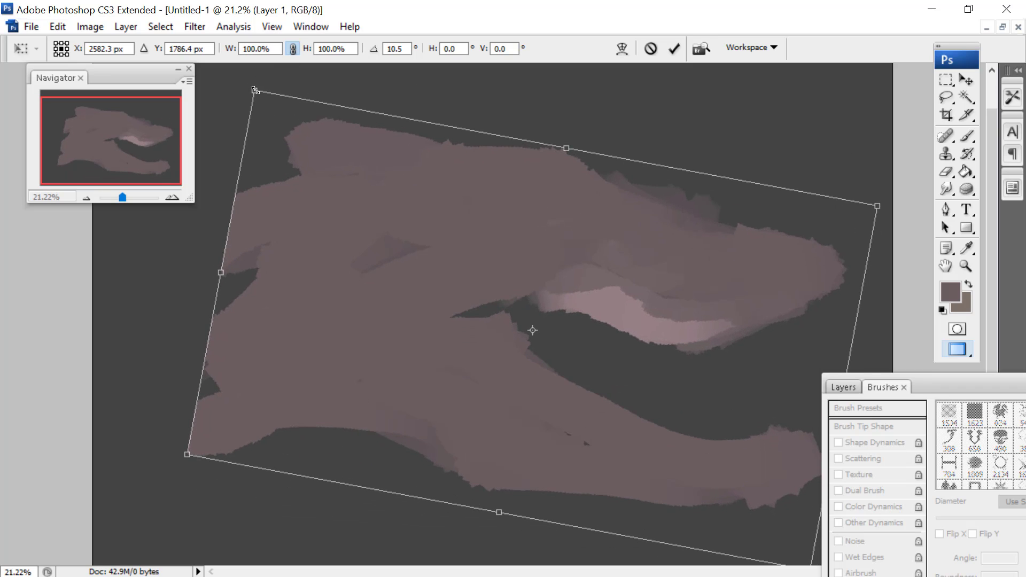
left_click_drag(255, 90, 292, 128)
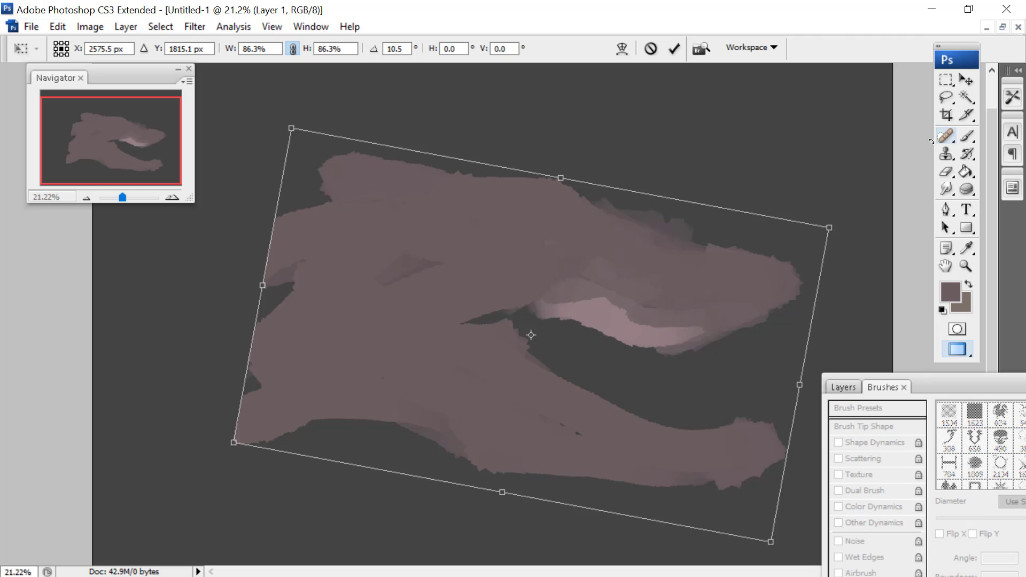
left_click(946, 80)
left_click(420, 231)
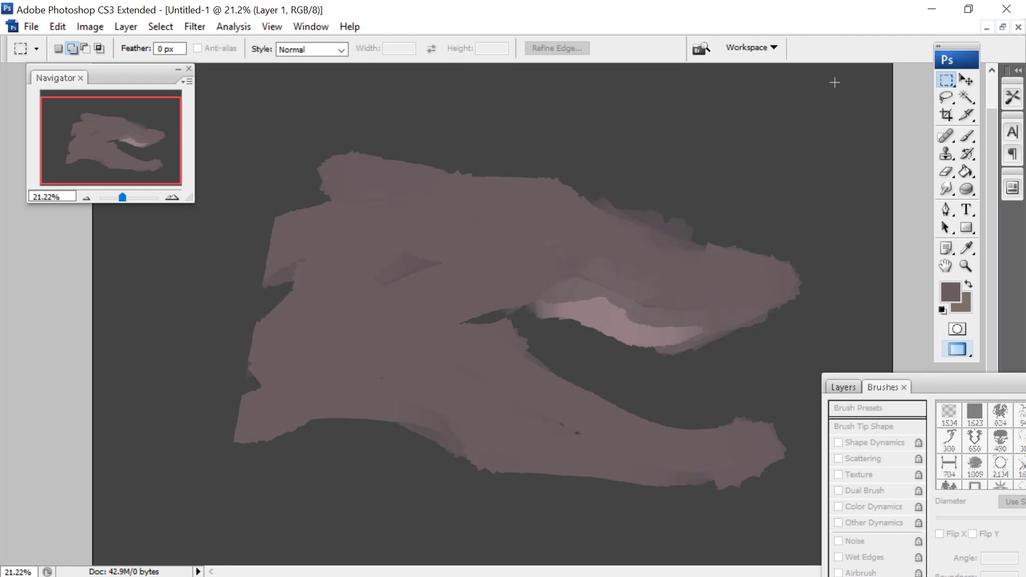
With a 442 px brush, extend the creature's neck to the canvas's left edge and paint a large horn behind the head
left_click(967, 135)
right_click(429, 211)
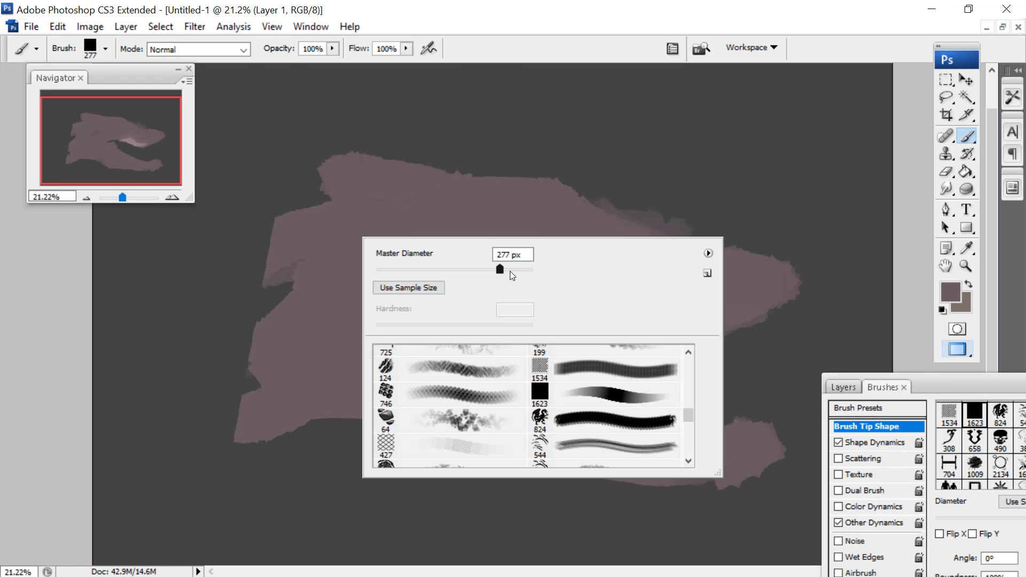
mouse_move(234, 285)
left_mouse_down()
mouse_move(157, 319)
mouse_move(313, 231)
mouse_move(177, 286)
mouse_move(304, 243)
mouse_move(78, 419)
mouse_move(288, 332)
mouse_move(90, 463)
mouse_move(369, 418)
mouse_move(467, 421)
mouse_move(216, 420)
left_mouse_up()
mouse_move(435, 236)
left_mouse_down()
mouse_move(348, 211)
mouse_move(426, 199)
mouse_move(251, 134)
left_mouse_up()
left_click_drag(117, 69, 63, 305)
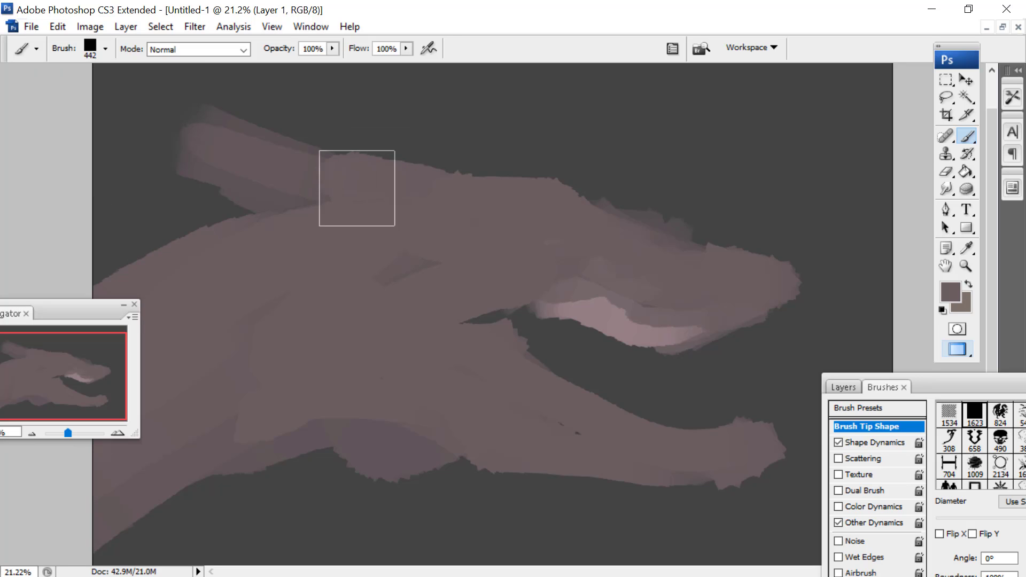
left_click_drag(357, 188, 210, 103)
With a 191 px brush, paint a second horn and build up the brow, snout and corner of the mouth
right_click(563, 162)
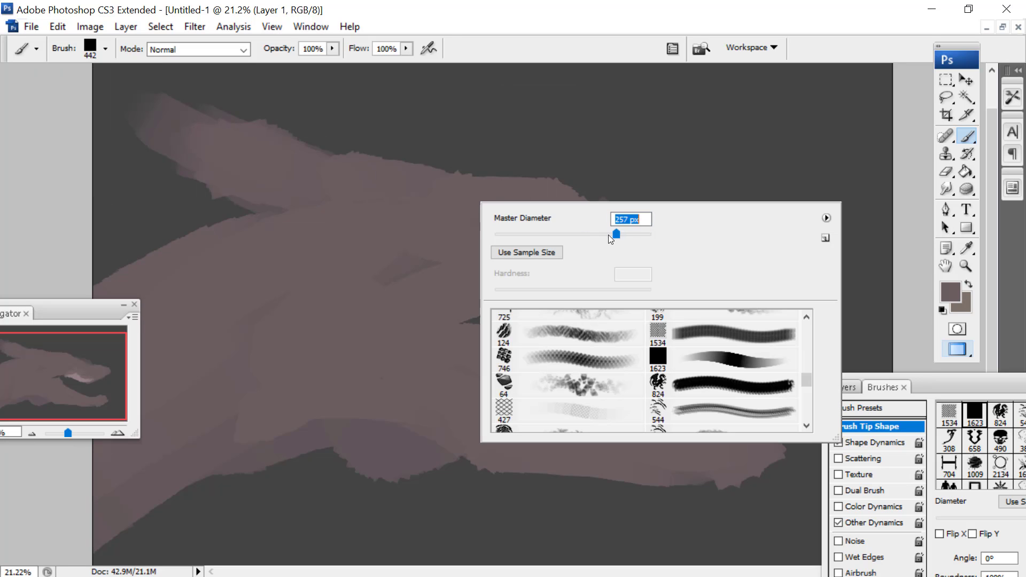
left_click_drag(609, 235, 607, 236)
mouse_move(460, 172)
left_mouse_down()
mouse_move(372, 130)
mouse_move(367, 111)
mouse_move(774, 274)
left_mouse_up()
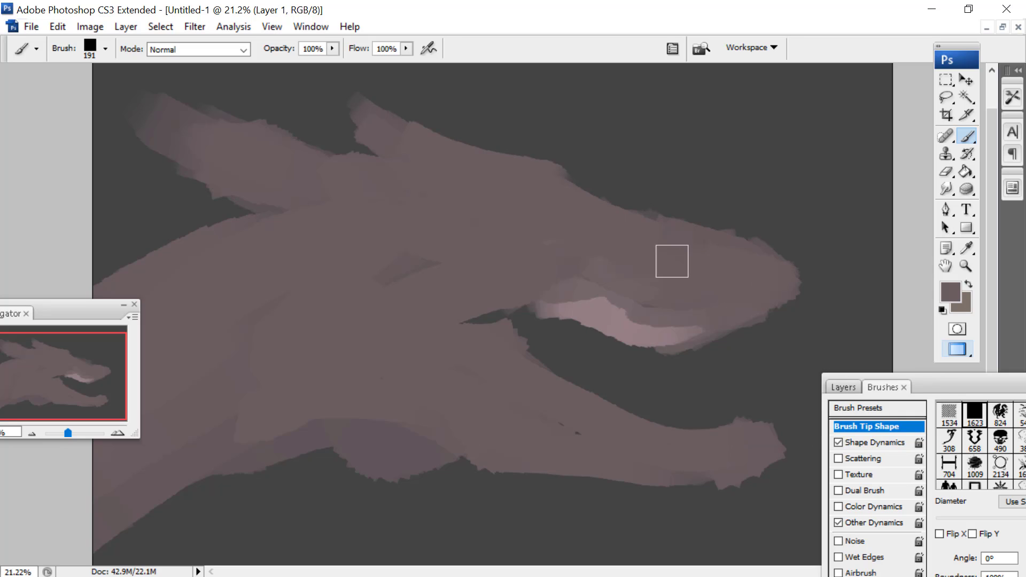
left_click_drag(526, 294, 686, 286)
mouse_move(481, 326)
left_mouse_down()
mouse_move(568, 392)
mouse_move(612, 393)
left_mouse_up()
left_click_drag(774, 271, 765, 252)
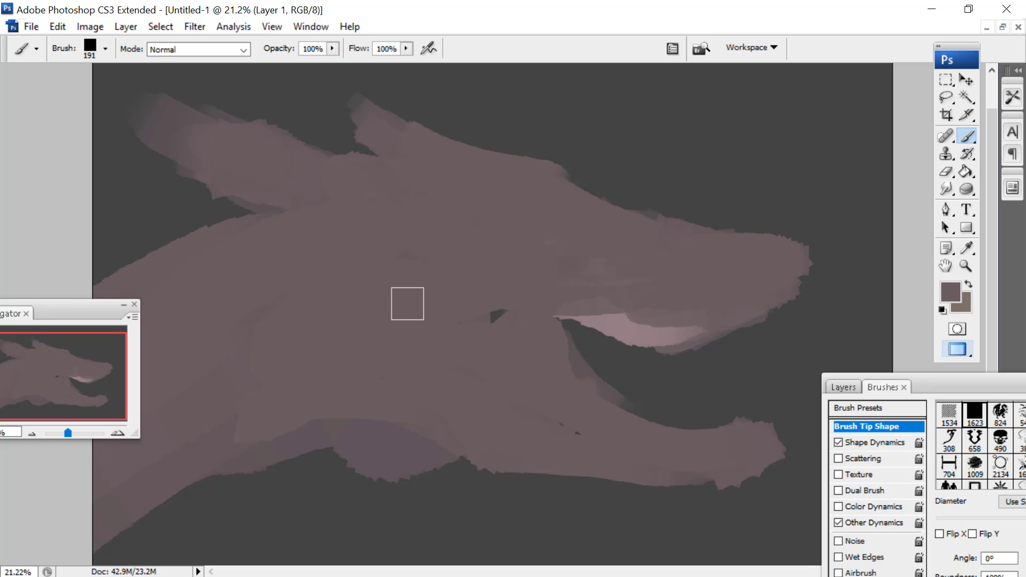
left_click_drag(680, 222, 585, 198)
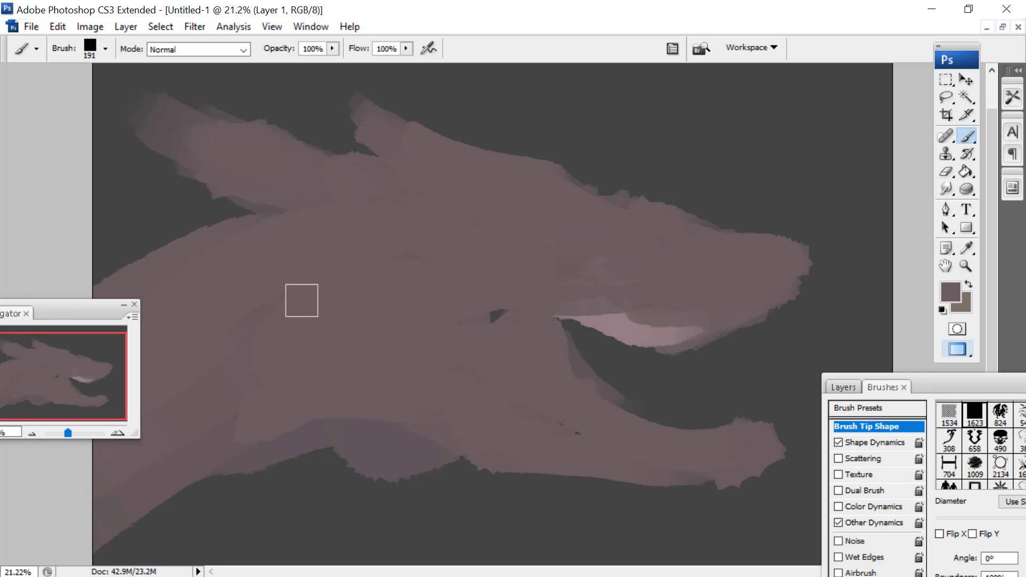
Set the foreground colour to the pale beige d8cec0
left_click(967, 248)
left_click(950, 291)
left_click(339, 414)
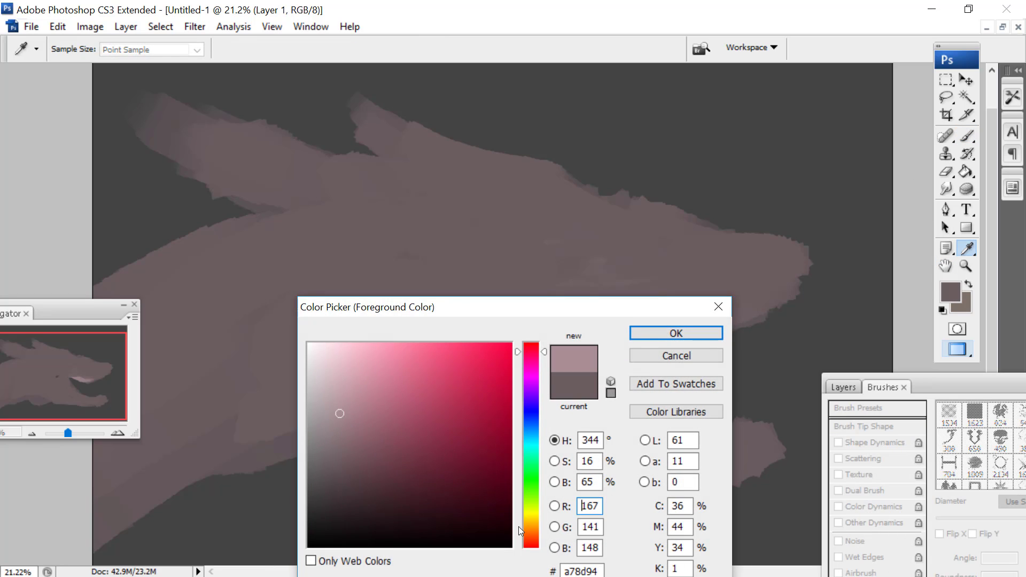
left_click(531, 528)
left_click(350, 385)
left_click(332, 376)
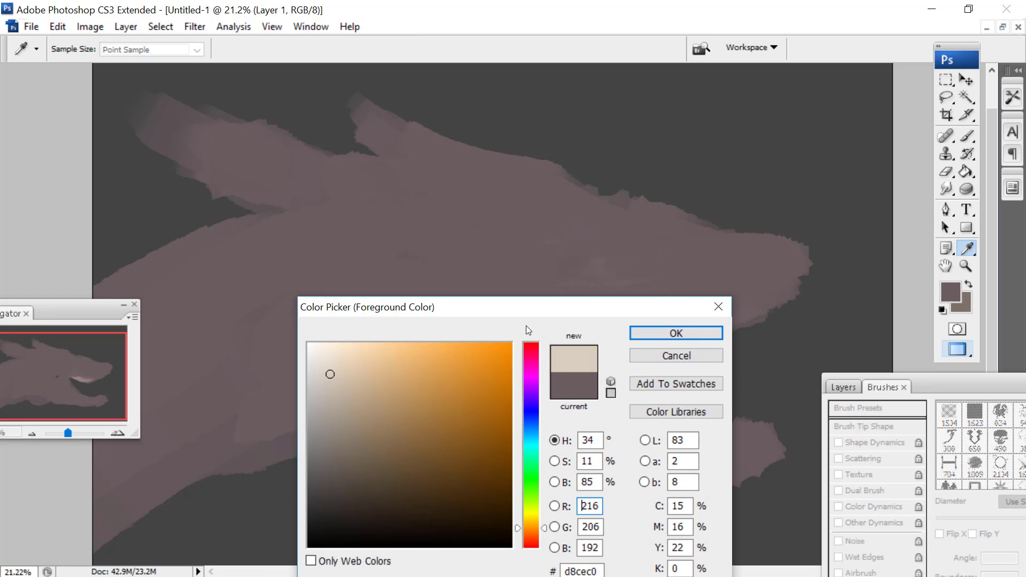
left_click(676, 333)
Paint a beige stroke on the lower jaw at 191 px, plus a broad patch over the cheek at 1399 px
key("b")
left_click_drag(411, 389, 532, 437)
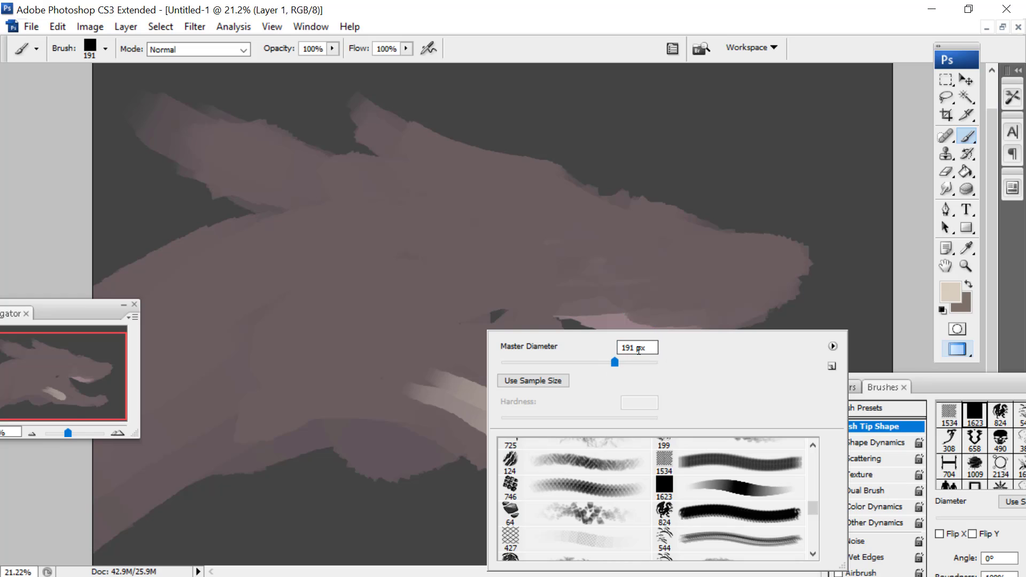
left_click_drag(617, 366, 654, 365)
left_click_drag(408, 366, 527, 410)
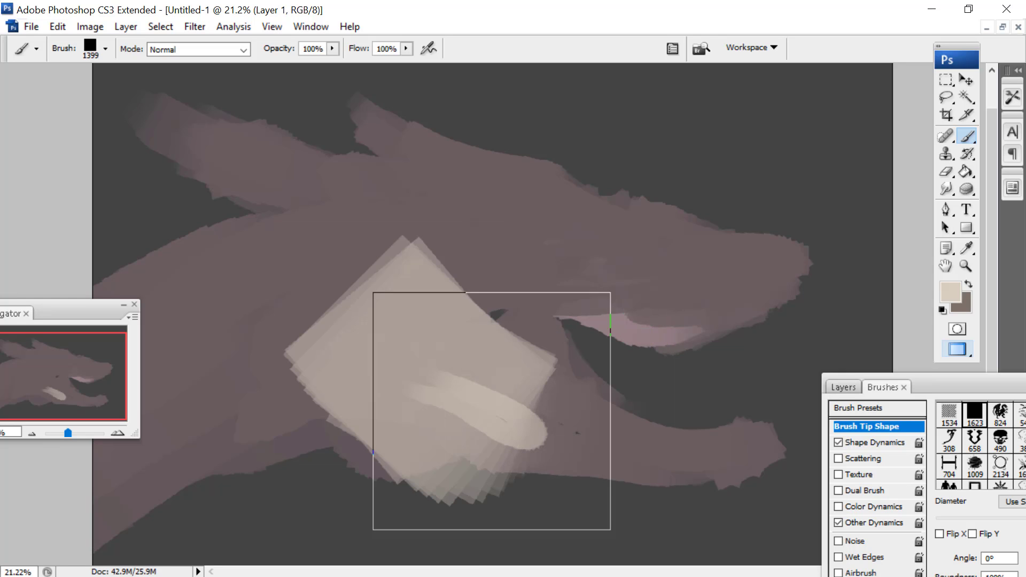
Reduce the brush size to 504 px and set the foreground colour to a darker beige
right_click(505, 440)
left_click_drag(706, 363, 697, 364)
left_click(950, 292)
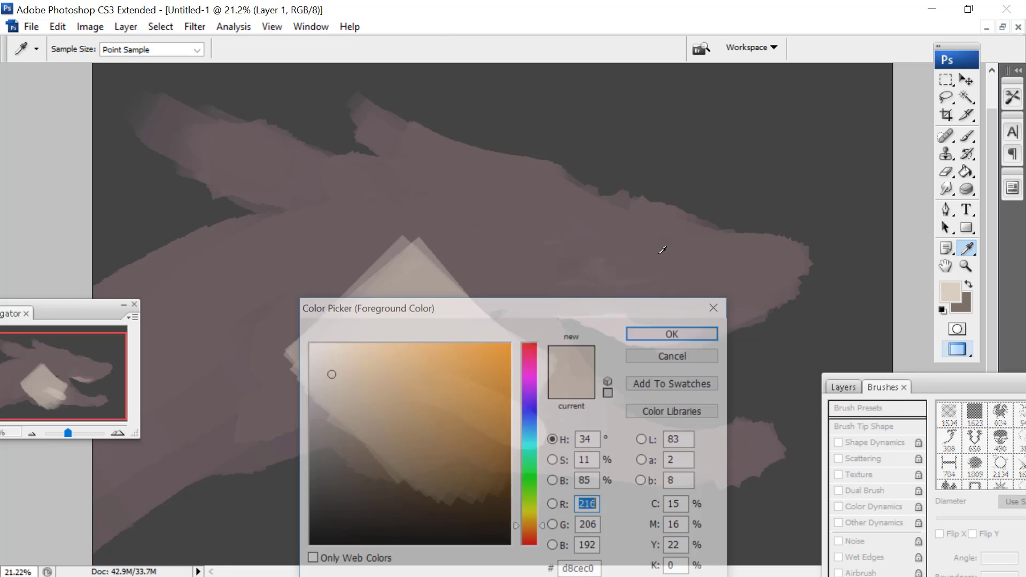
mouse_move(341, 405)
left_mouse_down()
mouse_move(355, 418)
mouse_move(344, 421)
left_mouse_up()
left_click(642, 331)
Paint darker beige strokes along the lower jaw, around the cheek and down the underside of the neck
left_click_drag(495, 399, 593, 450)
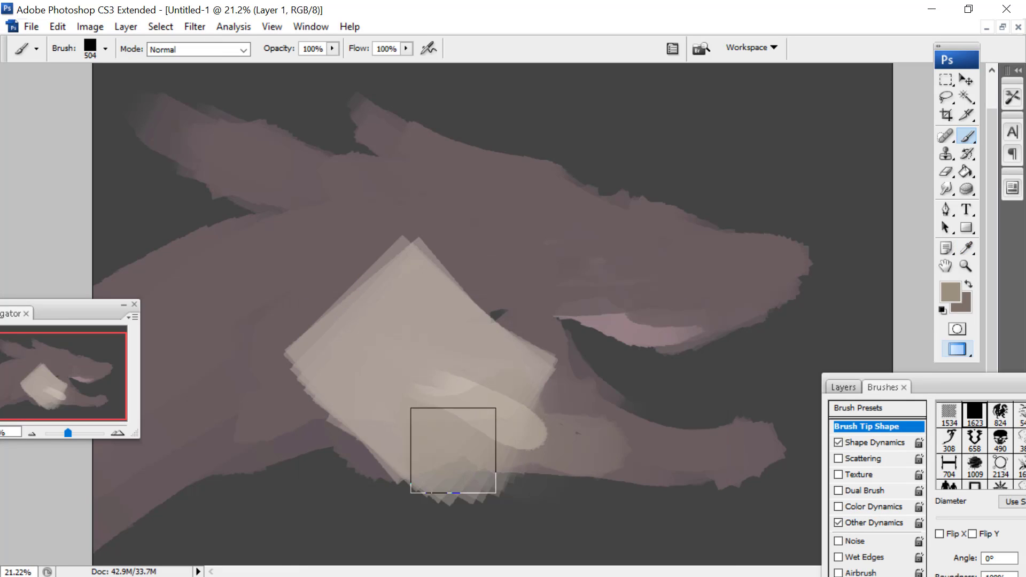
mouse_move(454, 451)
left_mouse_down()
mouse_move(693, 459)
mouse_move(473, 299)
left_mouse_up()
left_click_drag(374, 291, 283, 390)
left_click_drag(364, 423, 140, 465)
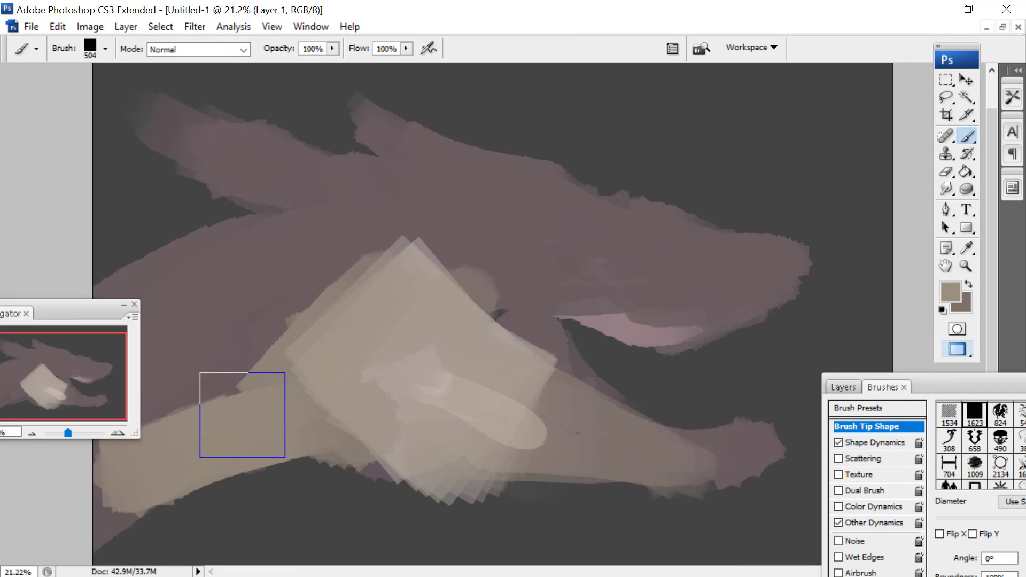
left_click_drag(278, 452, 195, 516)
left_click_drag(304, 360, 224, 371)
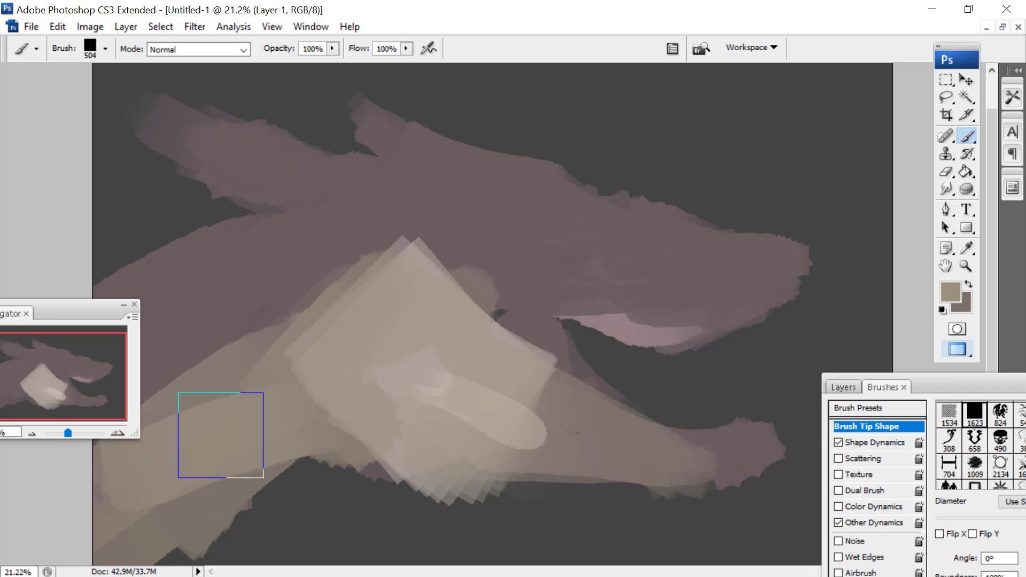
left_click_drag(365, 455, 335, 448)
mouse_move(340, 299)
left_mouse_down()
mouse_move(259, 363)
mouse_move(234, 353)
left_mouse_up()
Set the foreground colour to a medium greyish purple
left_click(951, 291)
left_click(336, 470)
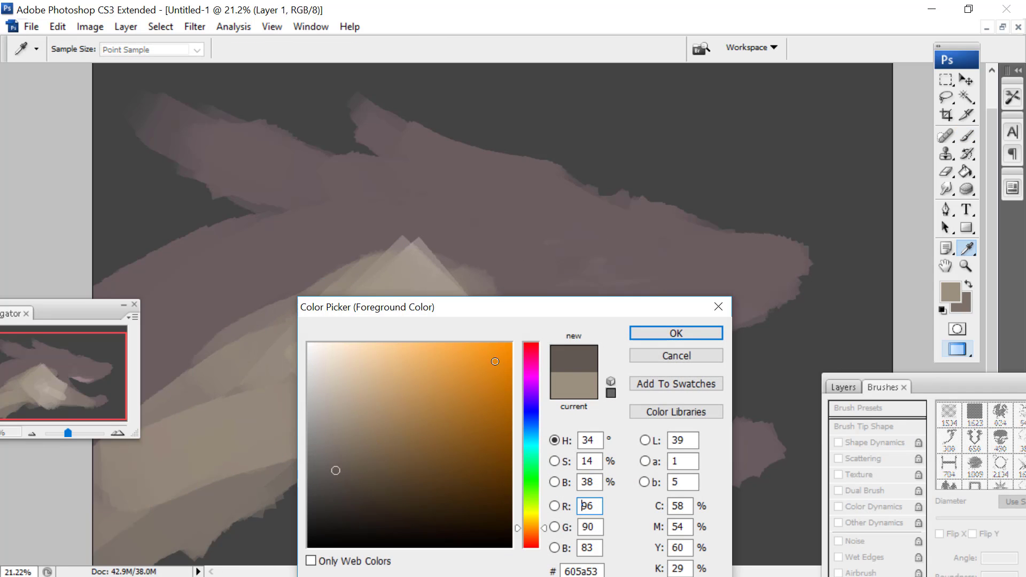
left_click(531, 364)
left_click(329, 442)
left_click(651, 328)
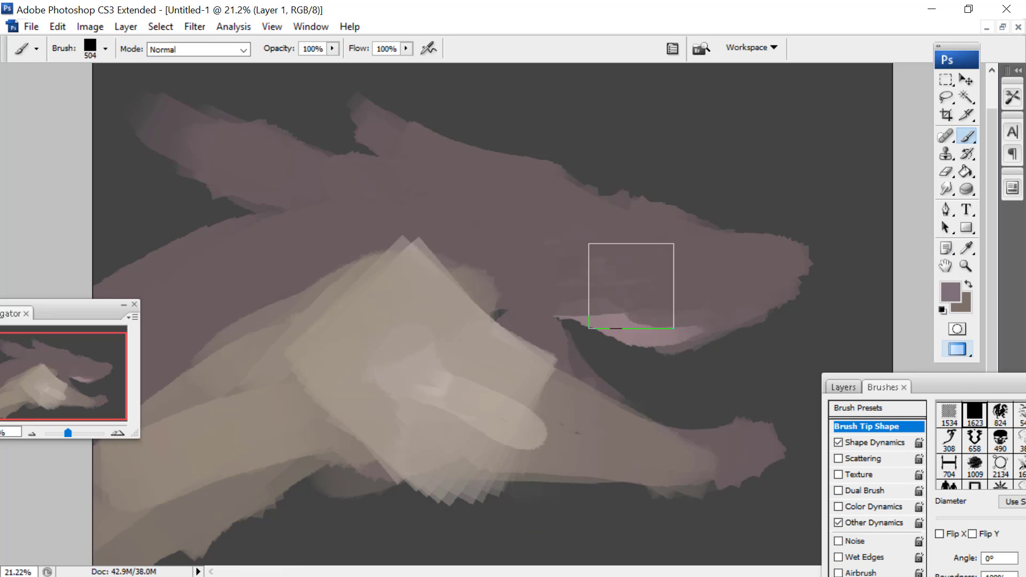
Reduce the brush to 152 px and paint greyish purple strokes from the corner of the mouth back over the cheek
right_click(652, 328)
left_click(546, 316)
mouse_move(536, 309)
left_mouse_down()
mouse_move(515, 328)
mouse_move(542, 315)
mouse_move(454, 294)
left_mouse_up()
right_click(569, 287)
left_click(535, 322)
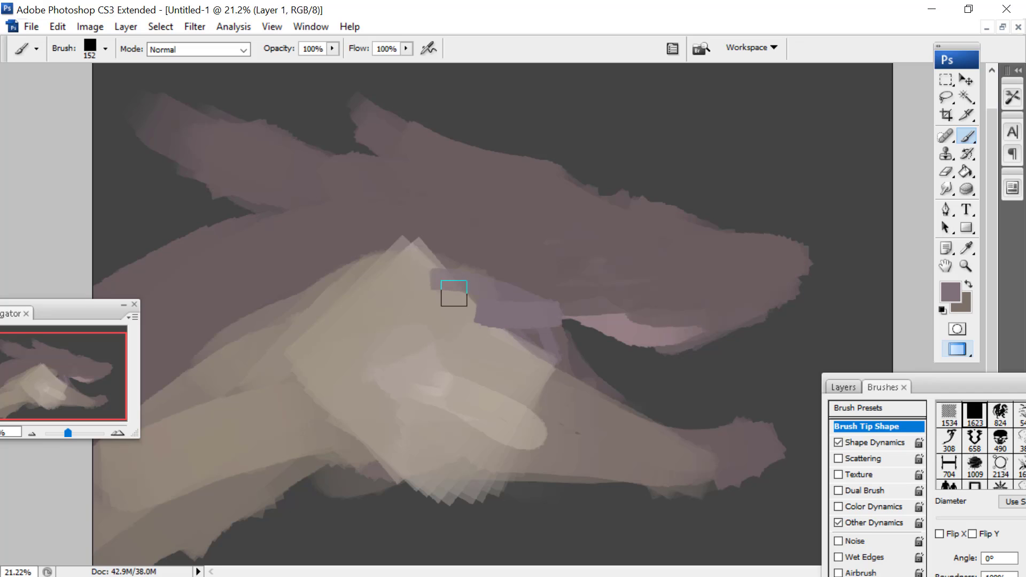
Reposition the Navigator and paint greyish purple along the lower jaw's inner edge, the upper lip and the top of the cheek
left_click_drag(88, 309, 207, 163)
left_click_drag(190, 287, 185, 287)
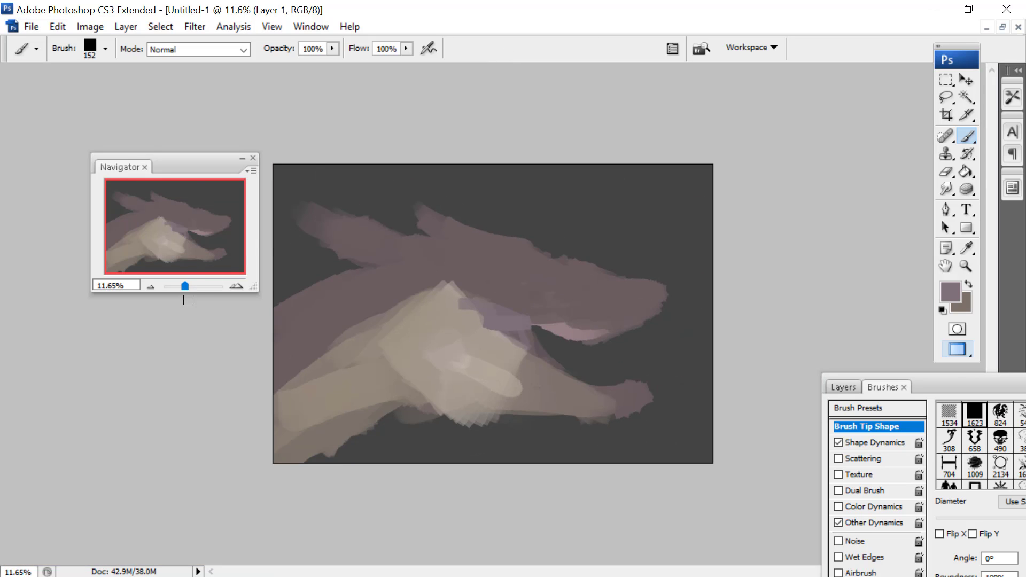
left_click_drag(185, 287, 202, 288)
mouse_move(605, 357)
left_mouse_down()
mouse_move(584, 353)
mouse_move(593, 348)
mouse_move(662, 409)
mouse_move(767, 442)
left_mouse_up()
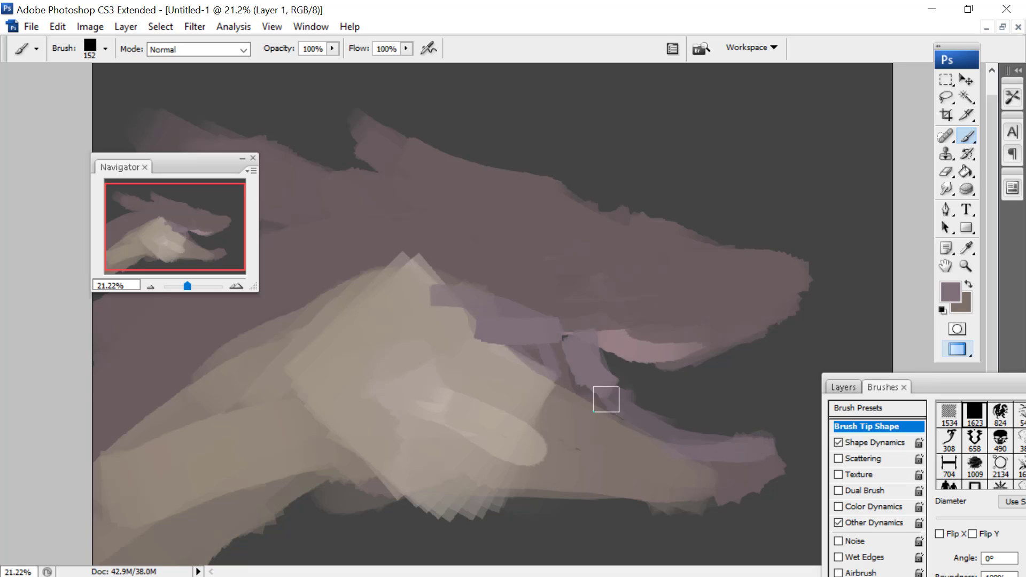
mouse_move(799, 281)
left_mouse_down()
mouse_move(685, 358)
mouse_move(559, 330)
left_mouse_up()
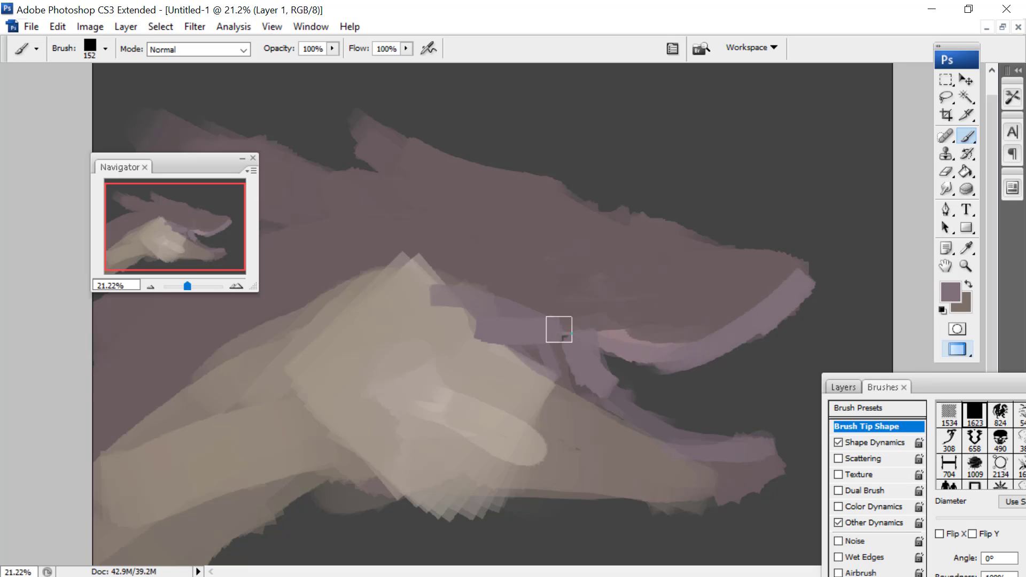
left_click_drag(417, 295, 337, 285)
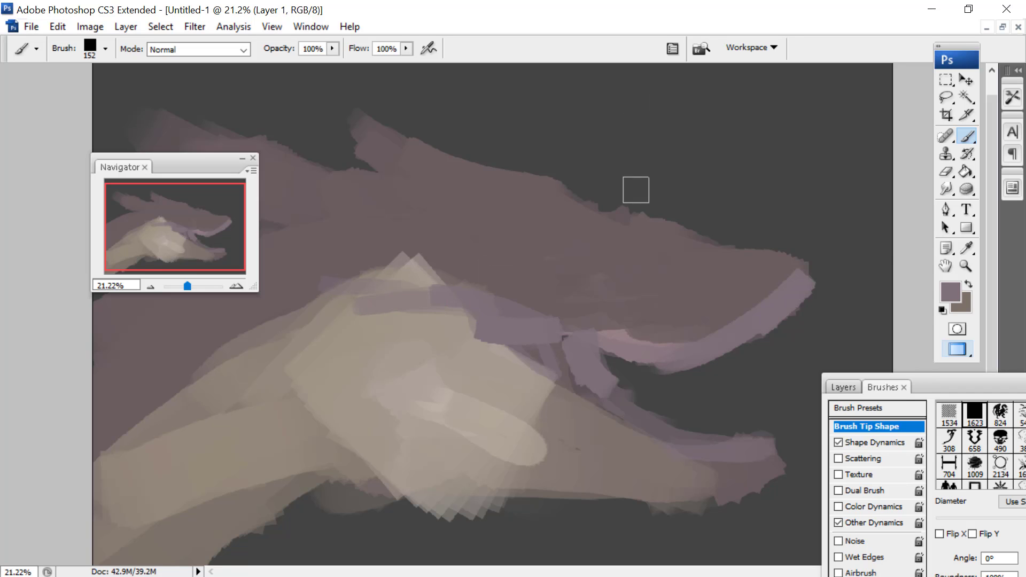
Set the foreground colour to the dark purple 54424d and paint the eye socket on the head
left_click(967, 248)
left_click(950, 291)
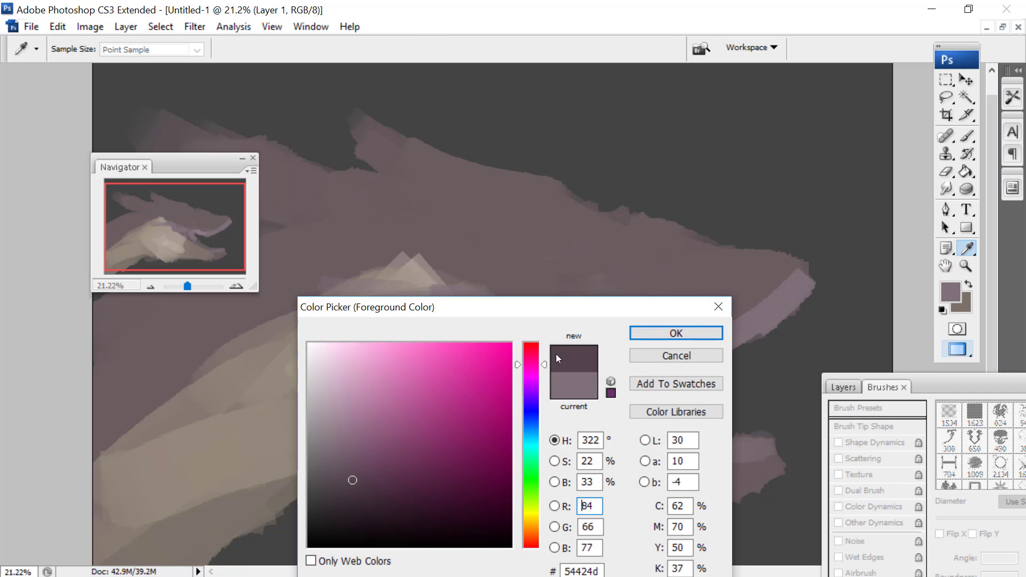
left_click(685, 332)
key("b")
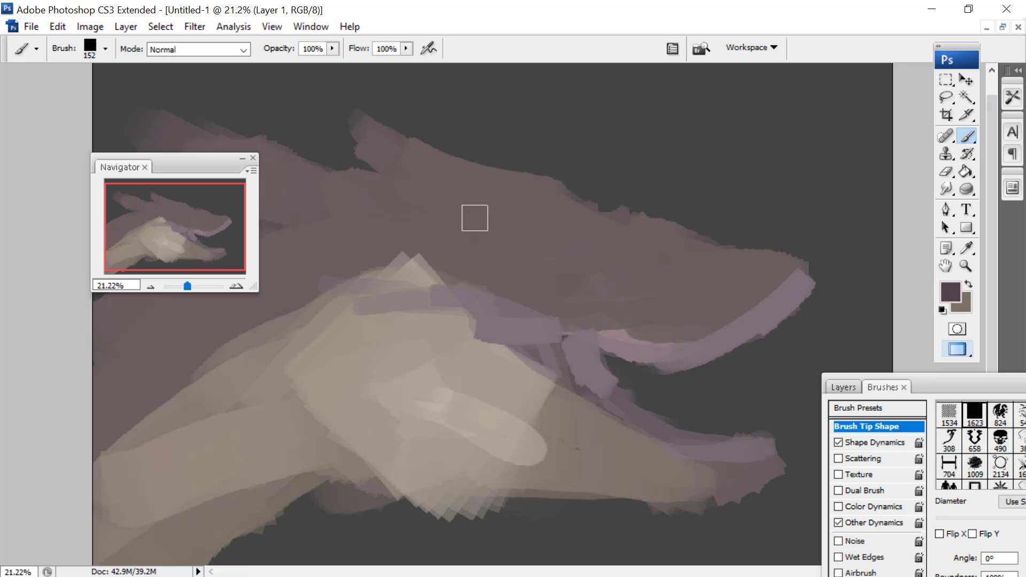
mouse_move(475, 218)
left_mouse_down()
mouse_move(494, 259)
mouse_move(521, 261)
mouse_move(546, 244)
mouse_move(510, 212)
mouse_move(458, 233)
left_mouse_up()
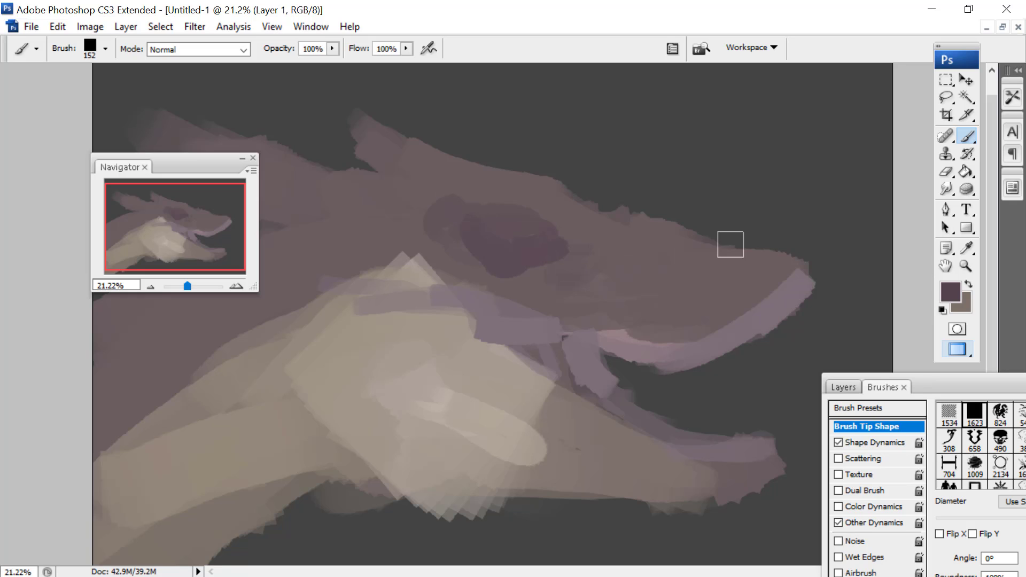
Sample the snout's mauve and, with a 93 px brush, refine the snout tip and the eye socket's upper edge
left_click(967, 245)
left_click(752, 266)
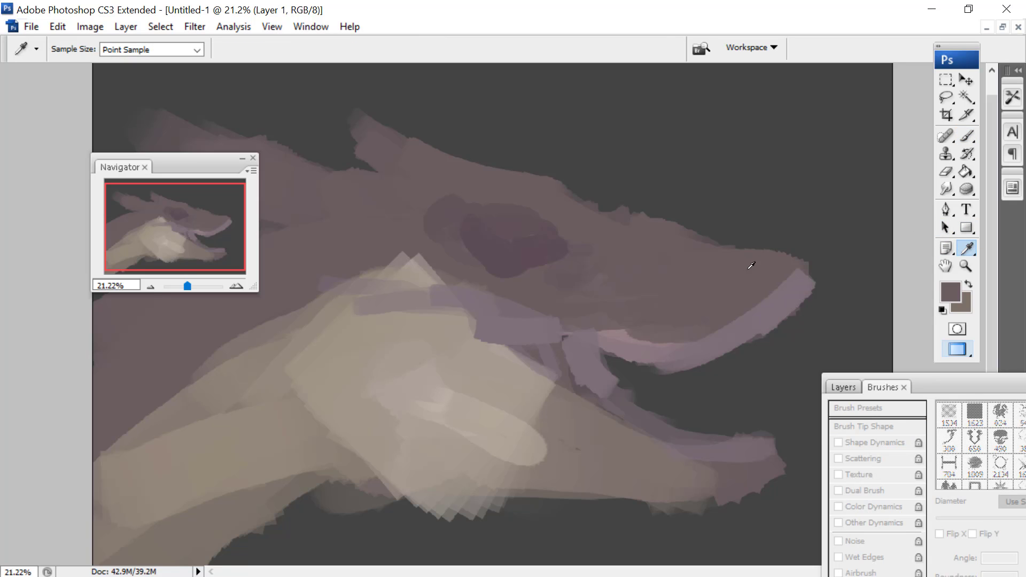
left_click(968, 138)
right_click(804, 259)
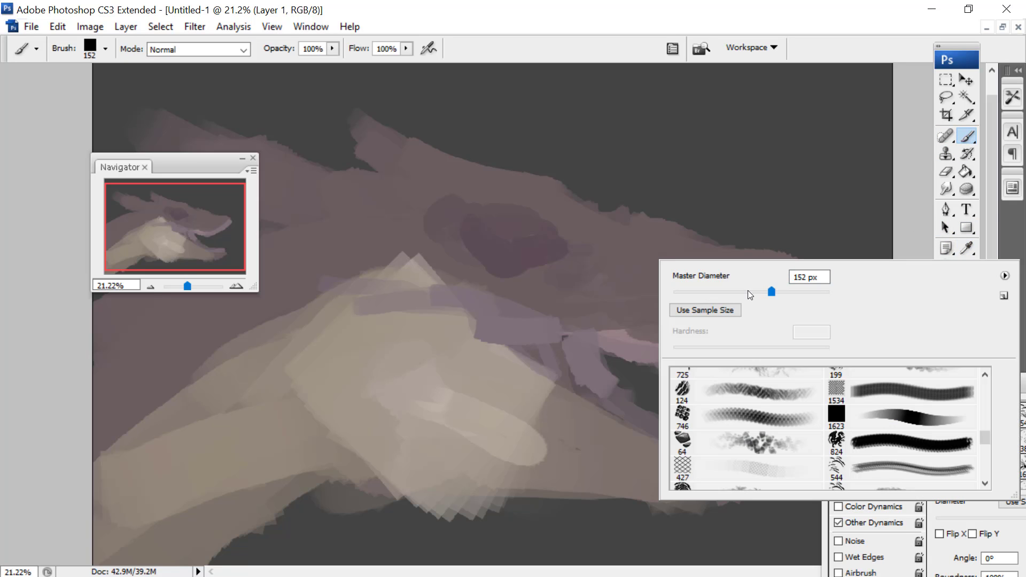
left_click_drag(696, 237, 714, 237)
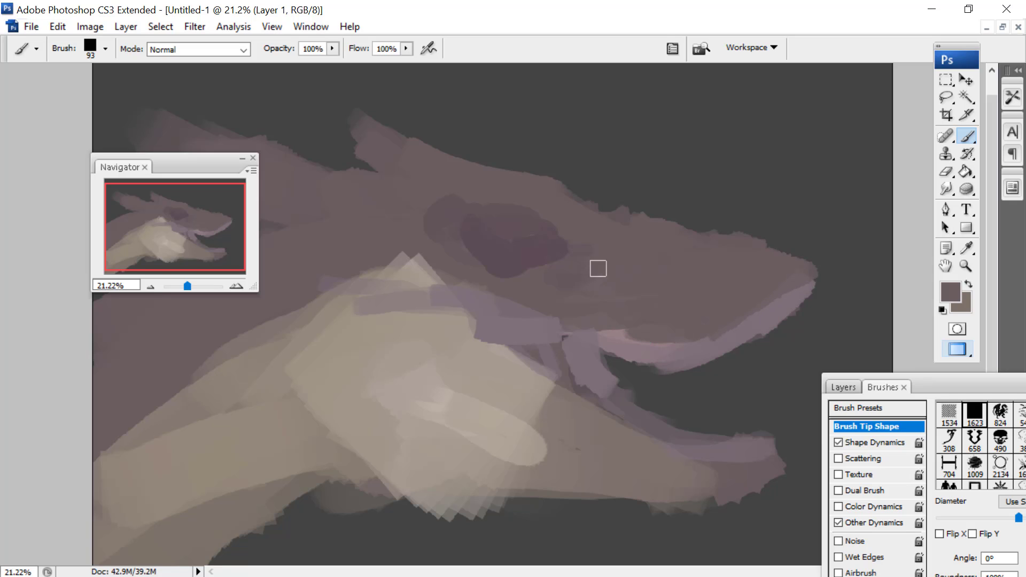
left_click_drag(559, 234, 495, 213)
Smudge the head's upper outline along the snout, brow and front horn with a 94 px Smudge tool
left_click_drag(123, 167, 80, 361)
left_click(950, 192)
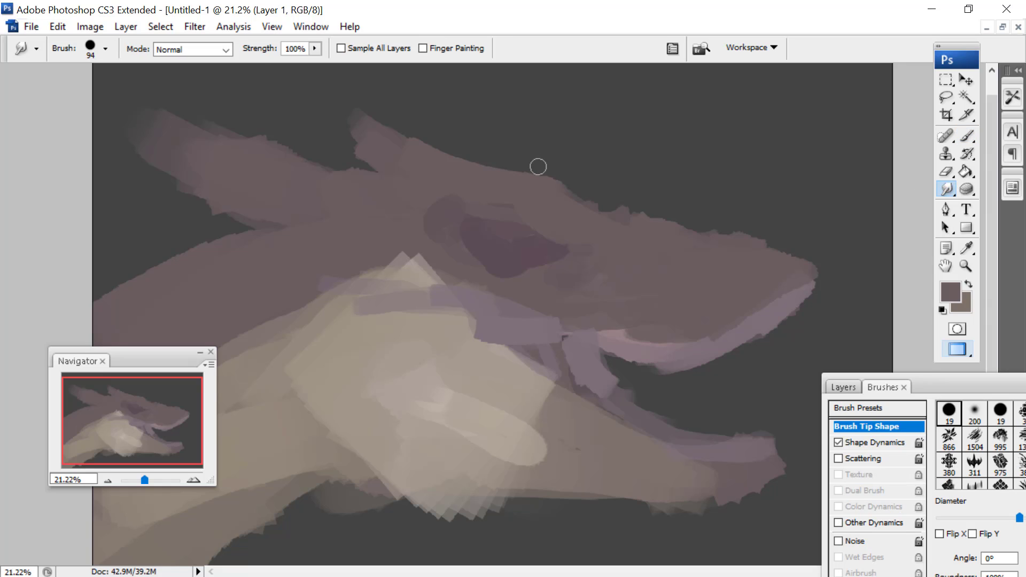
mouse_move(539, 167)
left_mouse_down()
mouse_move(609, 207)
mouse_move(656, 209)
left_mouse_up()
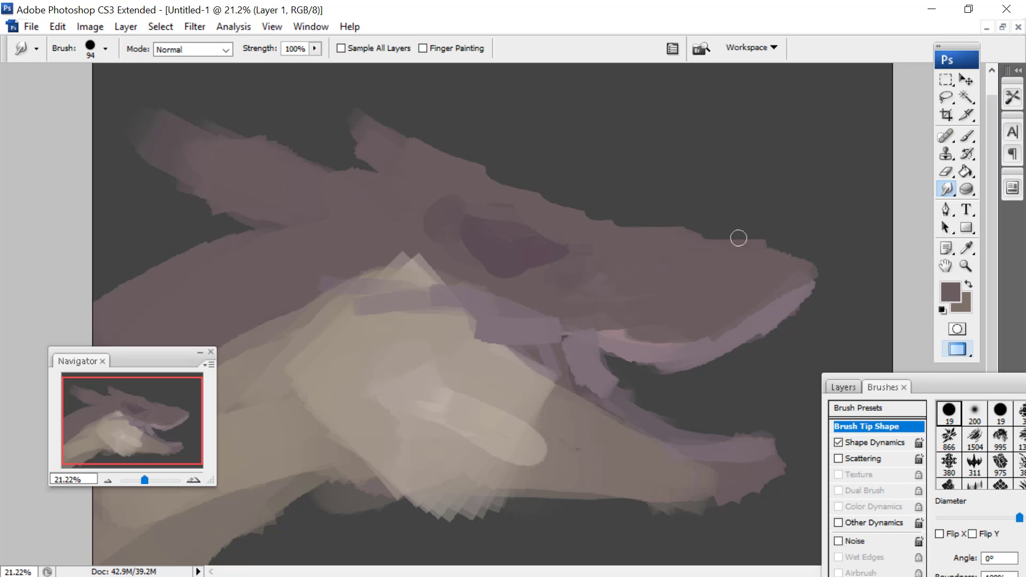
left_click_drag(485, 165, 370, 116)
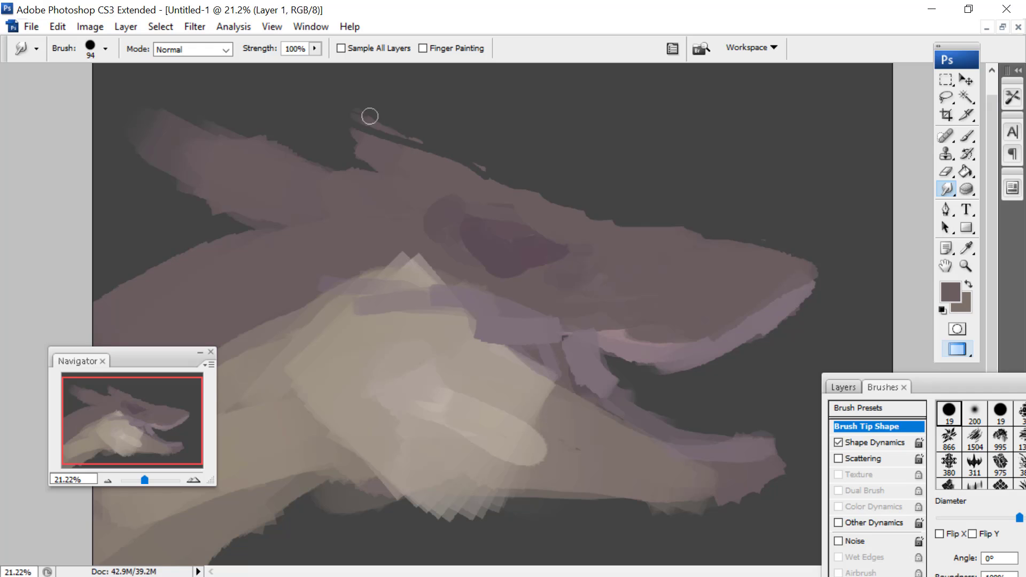
Set the foreground colour to tan aa9078 and paint a 147 px brush stroke at the horn base behind the eye socket
left_click(955, 296)
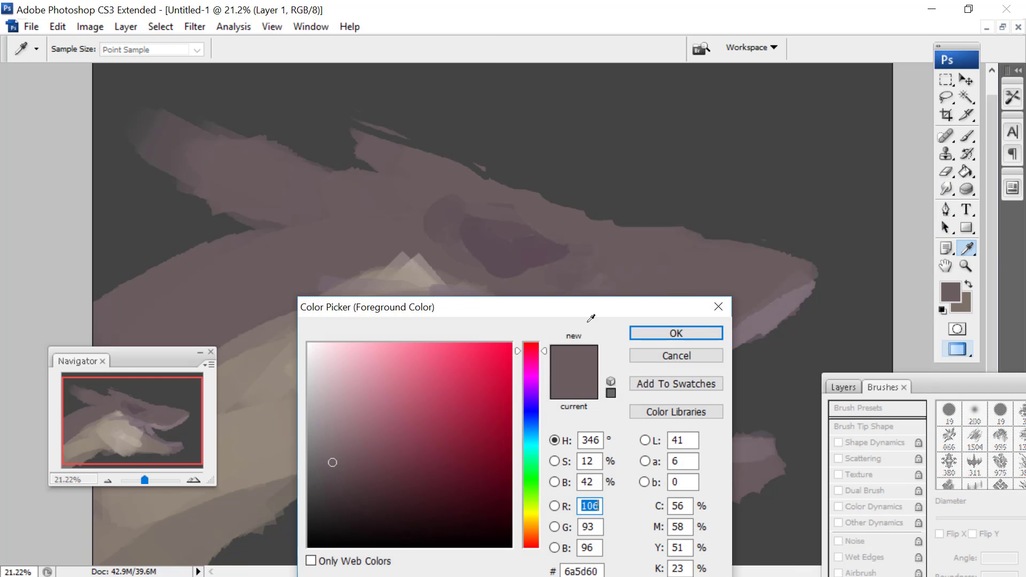
left_click_drag(534, 536, 532, 529)
left_click(371, 412)
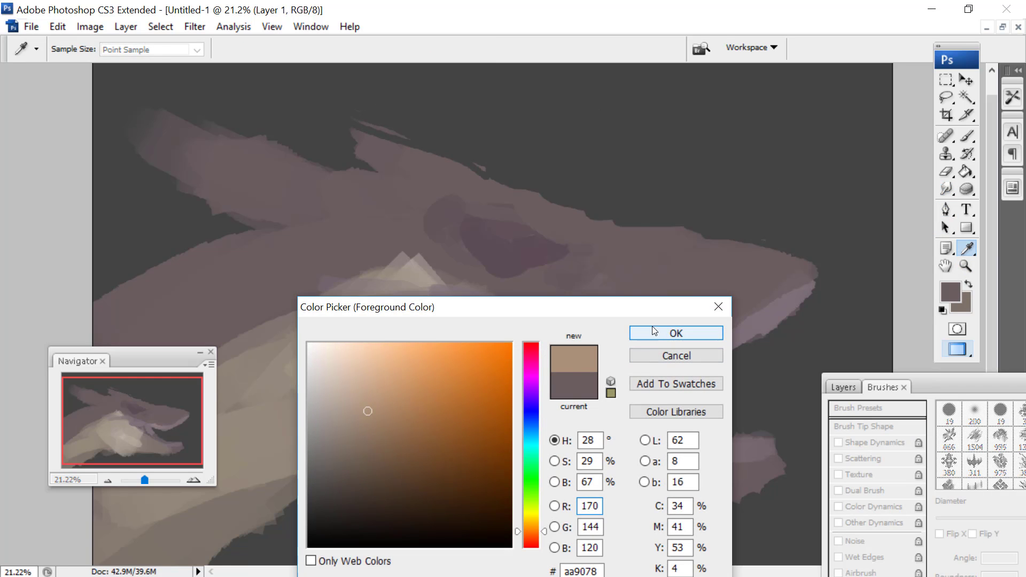
left_click(677, 333)
key("b")
right_click(554, 133)
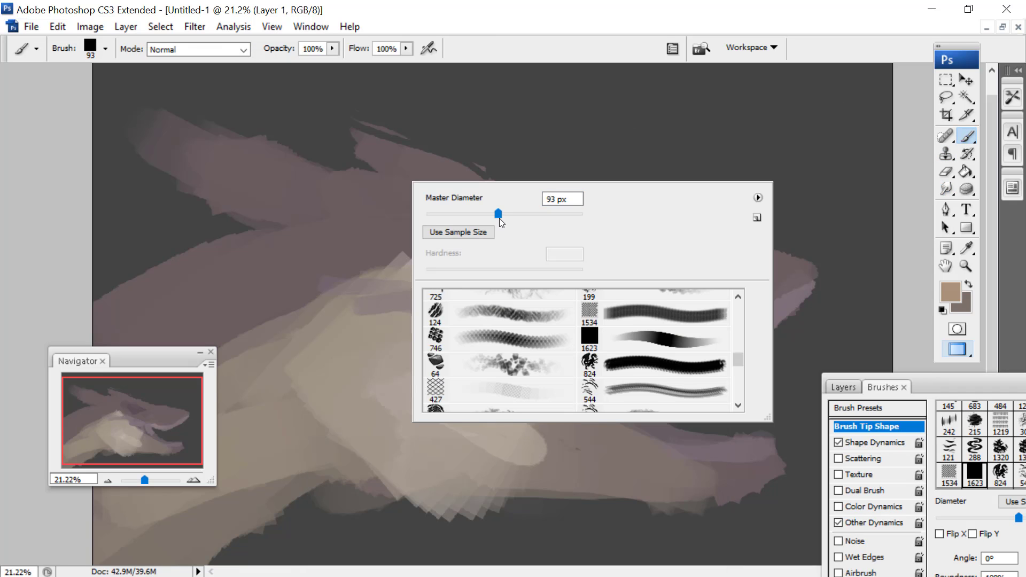
left_click_drag(399, 227, 401, 247)
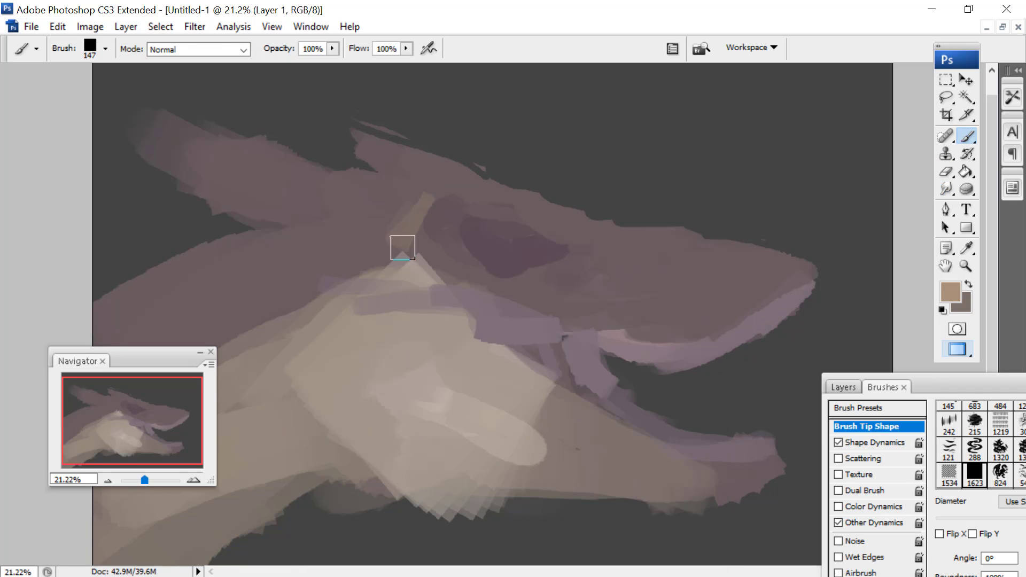
Enlarge the brush to 277 px and paint tan over both upper horns, a lower horn and a patch on the cheek
right_click(425, 211)
key("Return")
mouse_move(371, 216)
left_mouse_down()
mouse_move(311, 184)
mouse_move(368, 237)
mouse_move(351, 229)
mouse_move(376, 200)
mouse_move(197, 154)
mouse_move(151, 129)
mouse_move(201, 173)
mouse_move(326, 206)
left_mouse_up()
mouse_move(427, 159)
left_mouse_down()
mouse_move(339, 117)
mouse_move(330, 100)
mouse_move(393, 160)
mouse_move(467, 177)
left_mouse_up()
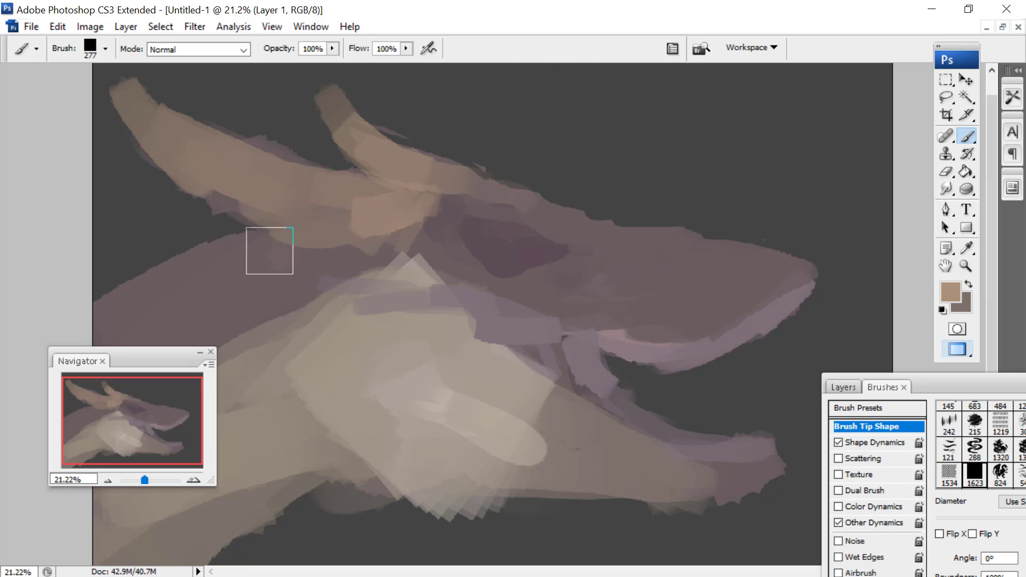
mouse_move(270, 251)
left_mouse_down()
mouse_move(307, 280)
mouse_move(227, 296)
mouse_move(180, 277)
mouse_move(229, 303)
mouse_move(327, 310)
mouse_move(364, 278)
mouse_move(190, 277)
mouse_move(127, 253)
mouse_move(250, 268)
mouse_move(355, 300)
mouse_move(402, 294)
mouse_move(388, 279)
mouse_move(454, 284)
mouse_move(320, 330)
mouse_move(351, 366)
mouse_move(267, 384)
mouse_move(349, 407)
mouse_move(382, 379)
mouse_move(394, 442)
mouse_move(419, 418)
left_mouse_up()
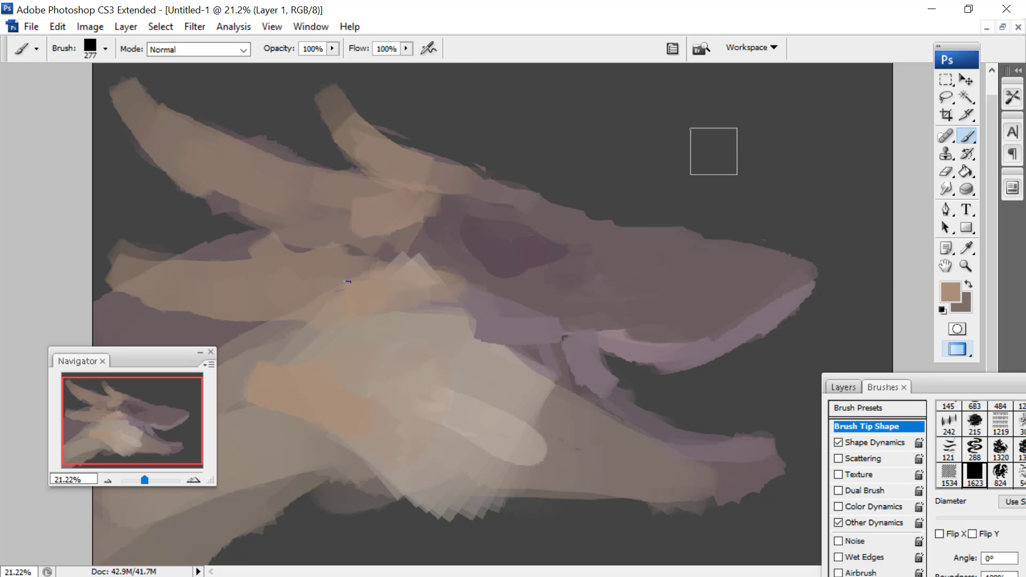
left_click(951, 291)
left_click(345, 373)
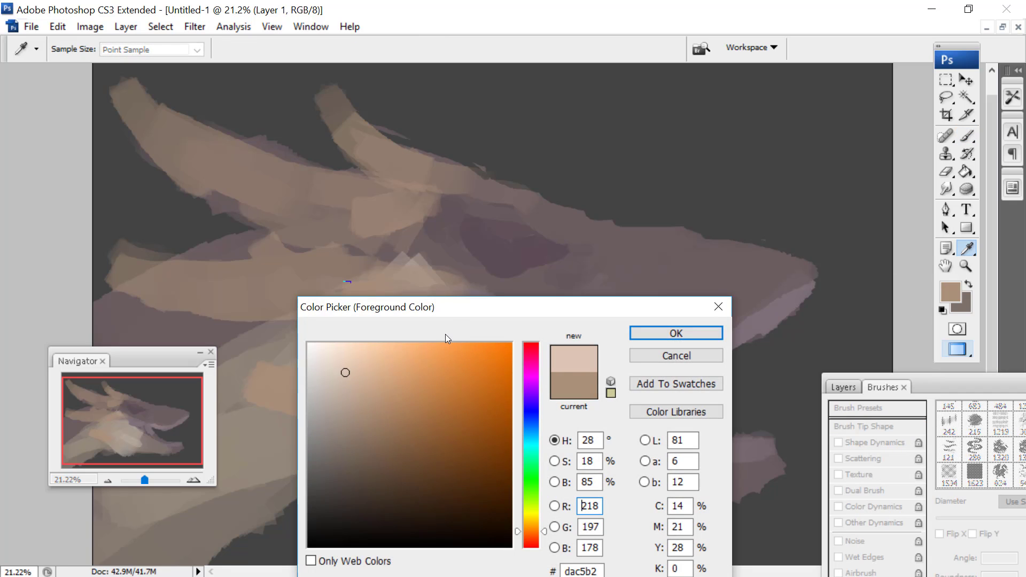
left_click(678, 356)
Free-transform the head layer: scale it to 82.6%, rotate it 5.2° and reposition it within the canvas
left_click(946, 80)
right_click(359, 131)
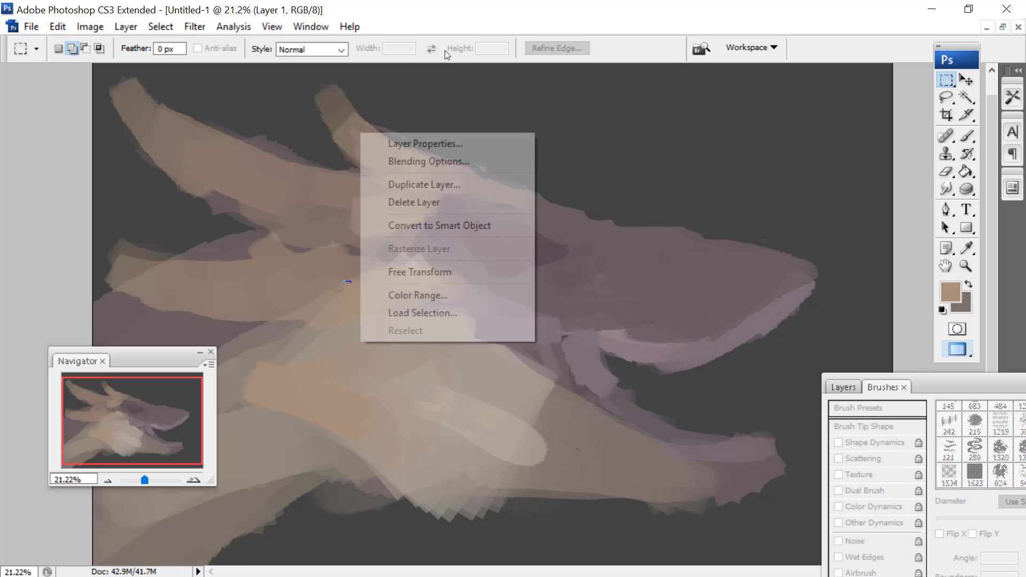
left_click(406, 293)
left_click(624, 155)
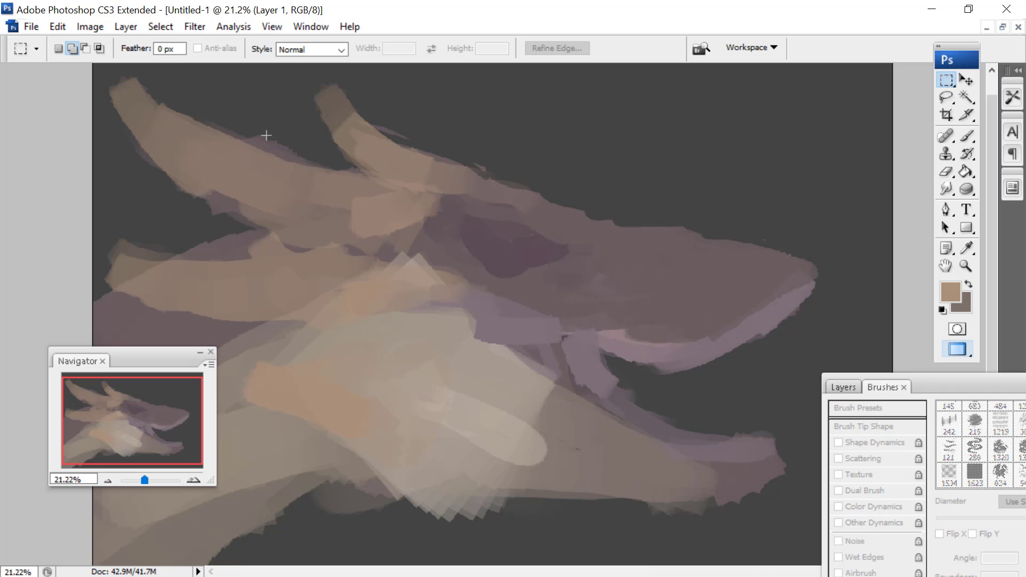
right_click(327, 177)
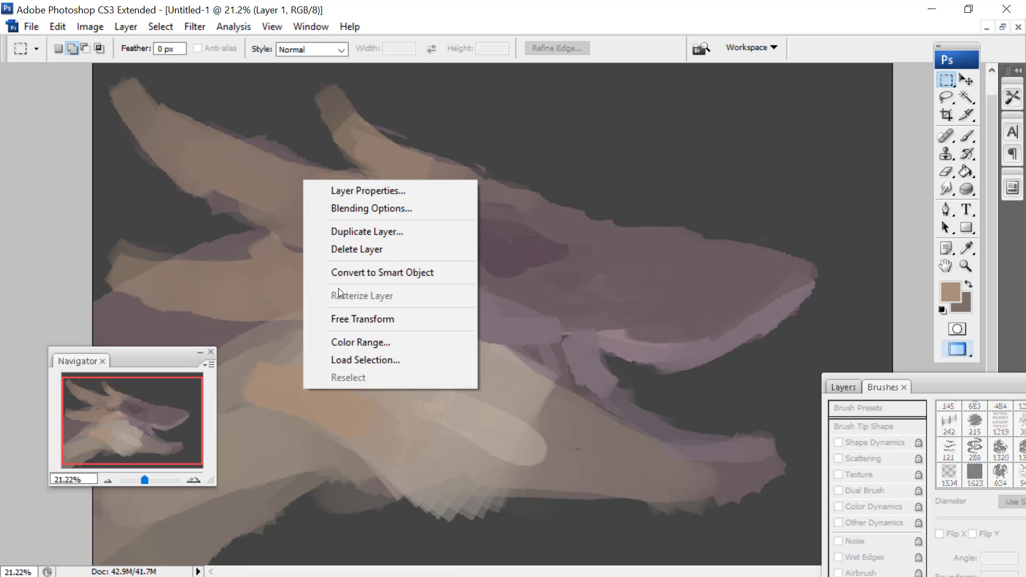
left_click(344, 317)
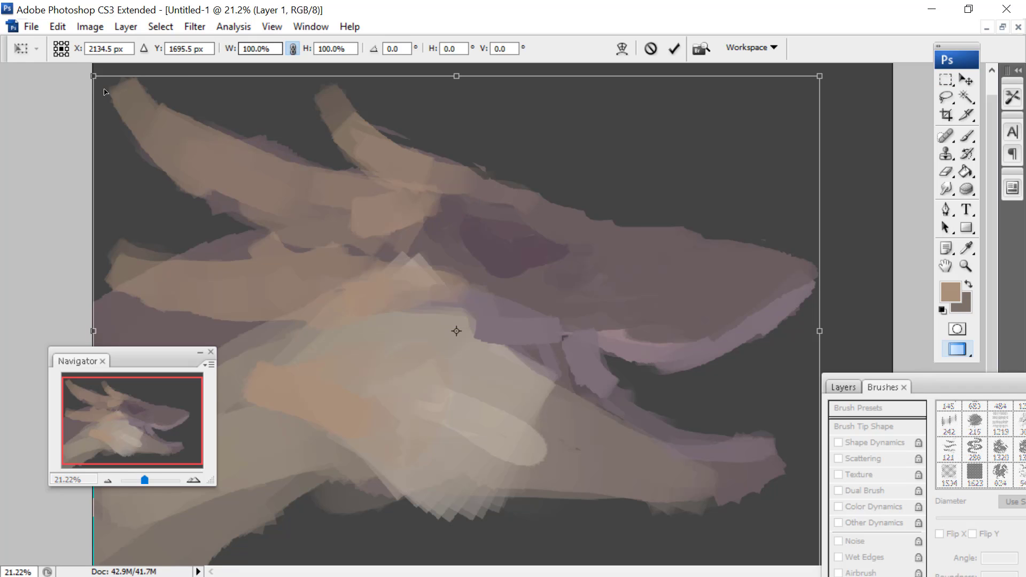
left_click_drag(94, 76, 220, 165)
left_click_drag(287, 247, 289, 153)
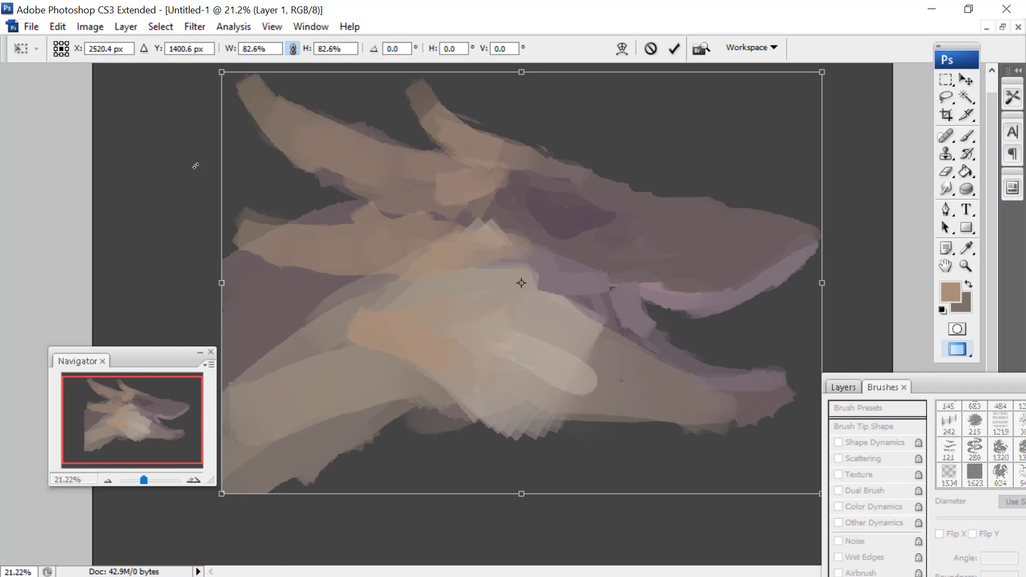
left_click_drag(196, 166, 207, 137)
left_click_drag(338, 183, 352, 210)
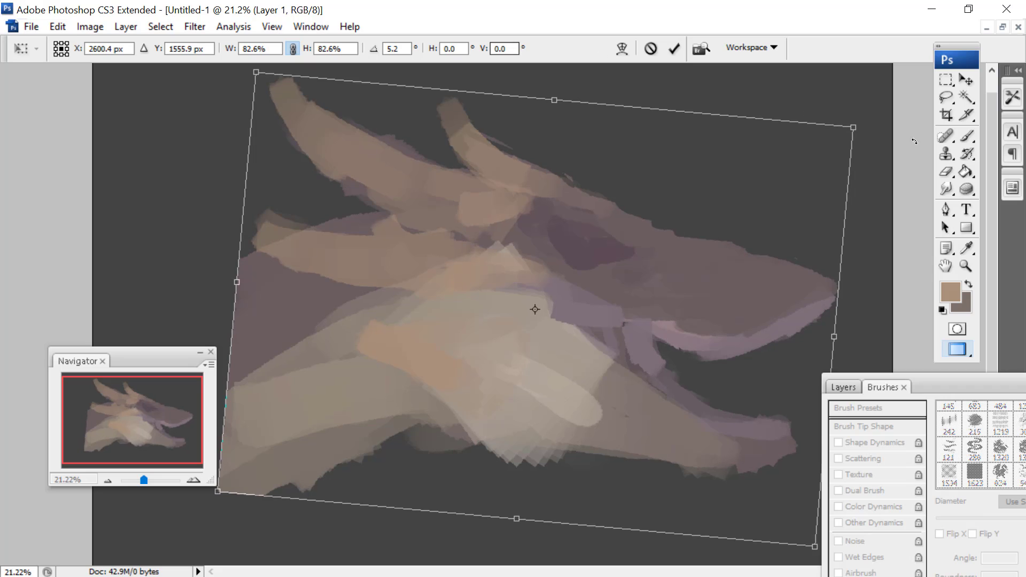
left_click(946, 79)
key("Return")
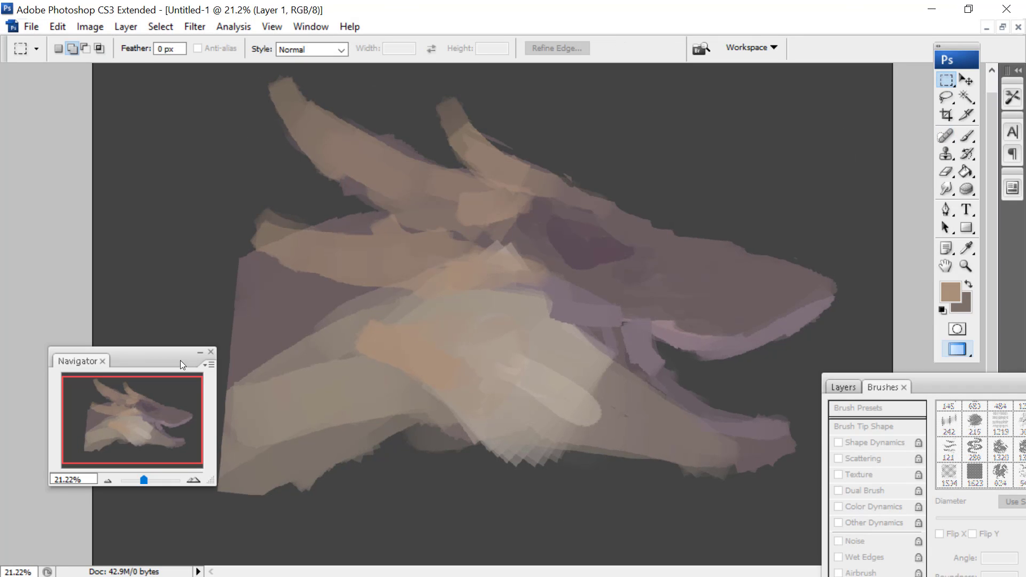
Sample the head's mauve and extend the back of the neck to the canvas edge with a 401 px brush
left_click_drag(181, 360, 124, 132)
key("i")
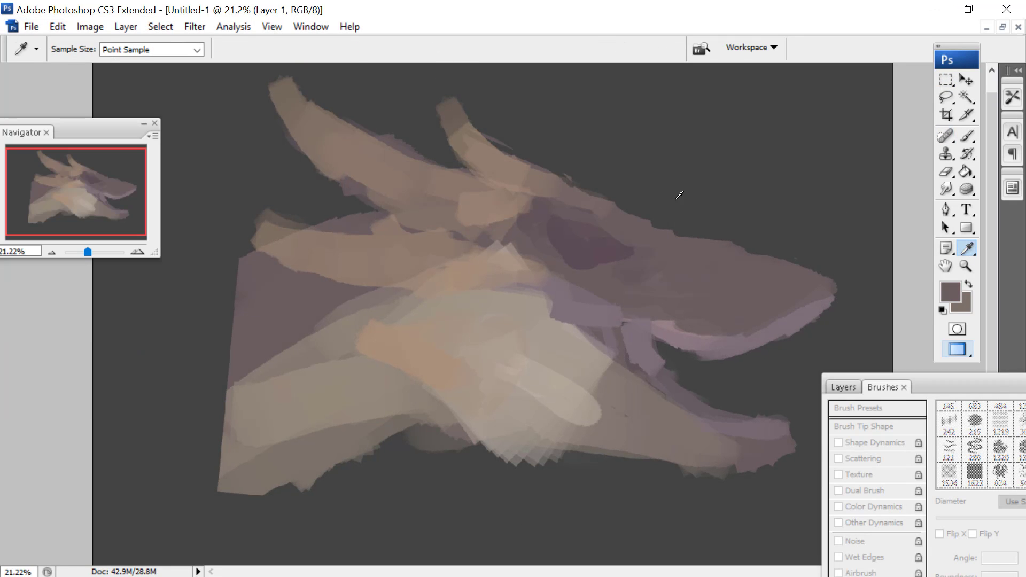
key("b")
right_click(347, 310)
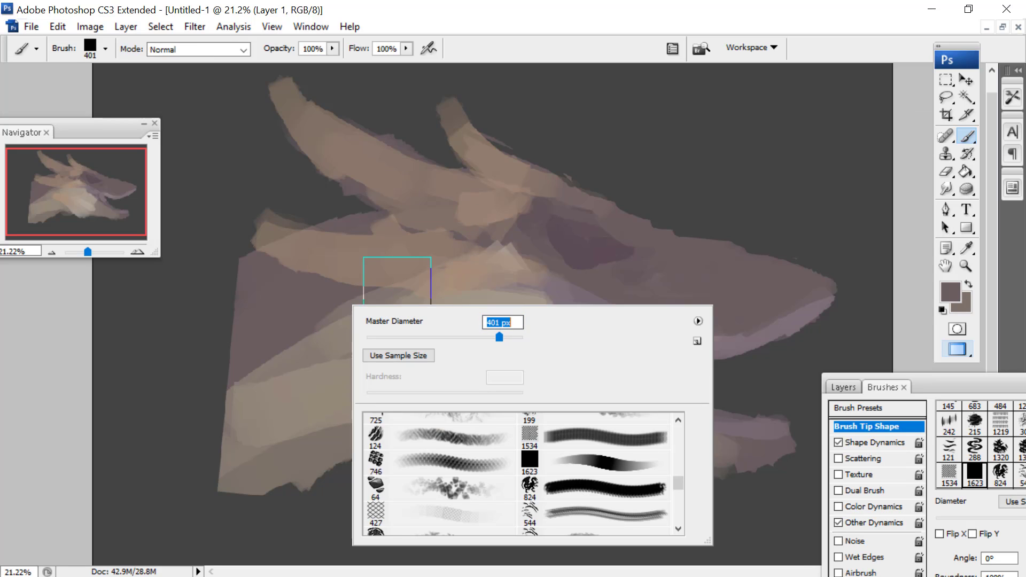
mouse_move(202, 342)
left_mouse_down()
mouse_move(146, 396)
mouse_move(231, 345)
mouse_move(158, 427)
left_mouse_up()
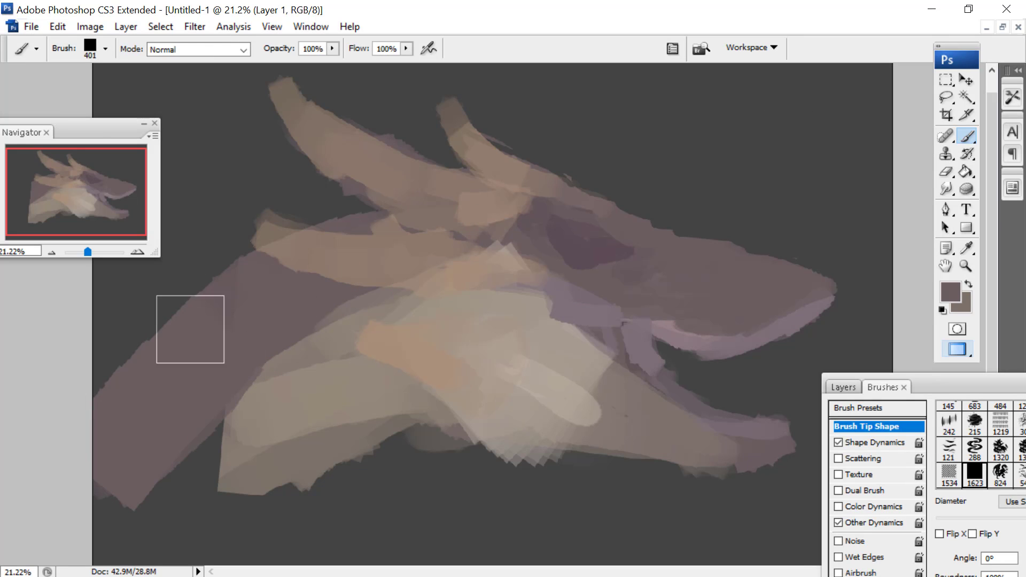
Reduce the brush to 174 px and fill the back of the head between the horns and the nape with mauve
right_click(443, 164)
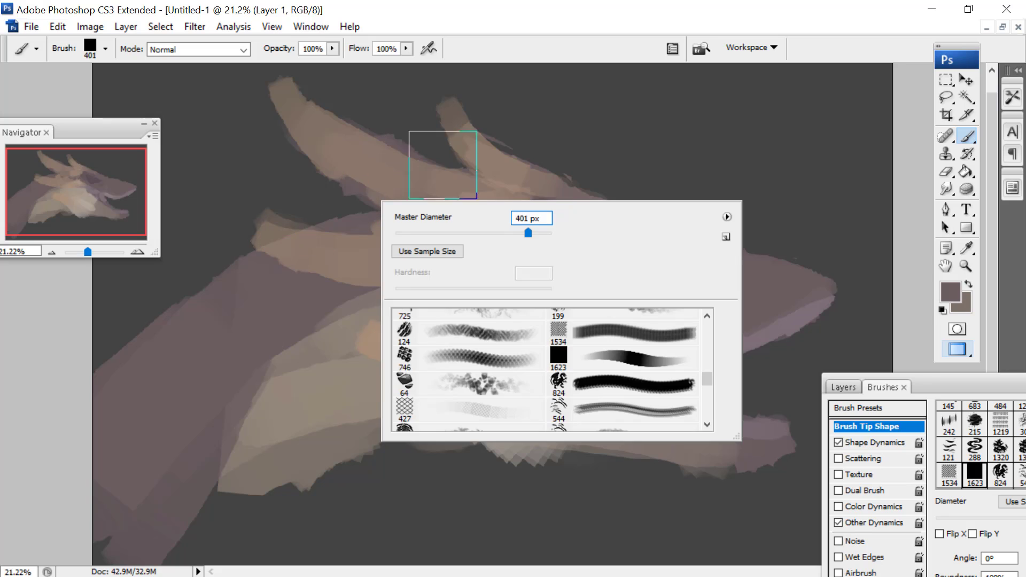
left_click_drag(528, 233, 504, 233)
left_click(356, 213)
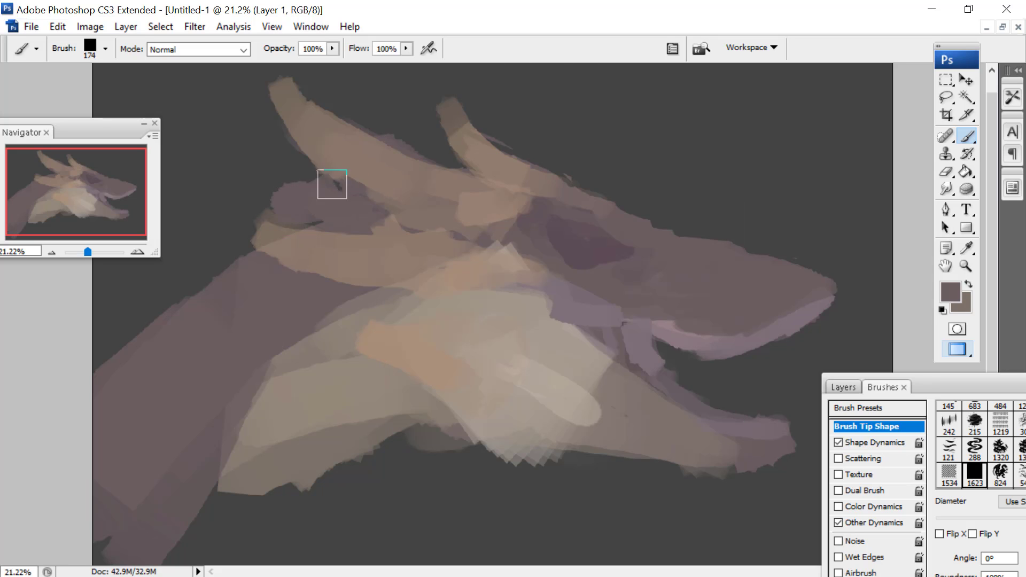
mouse_move(332, 185)
left_mouse_down()
mouse_move(226, 256)
mouse_move(273, 208)
mouse_move(226, 251)
left_mouse_up()
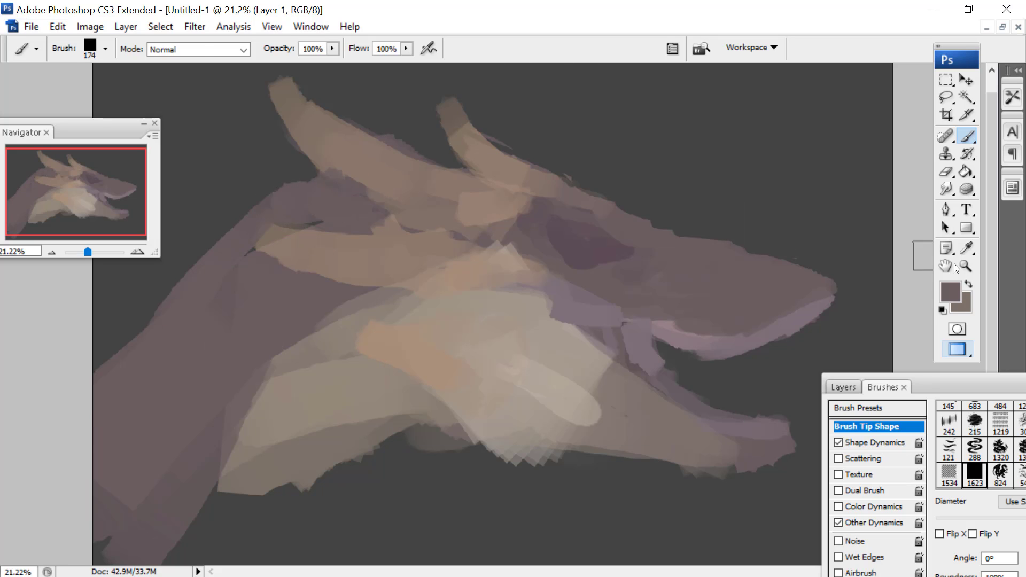
Sample the throat's greyish beige and extend the front of the neck down to the canvas's lower edge
key("i")
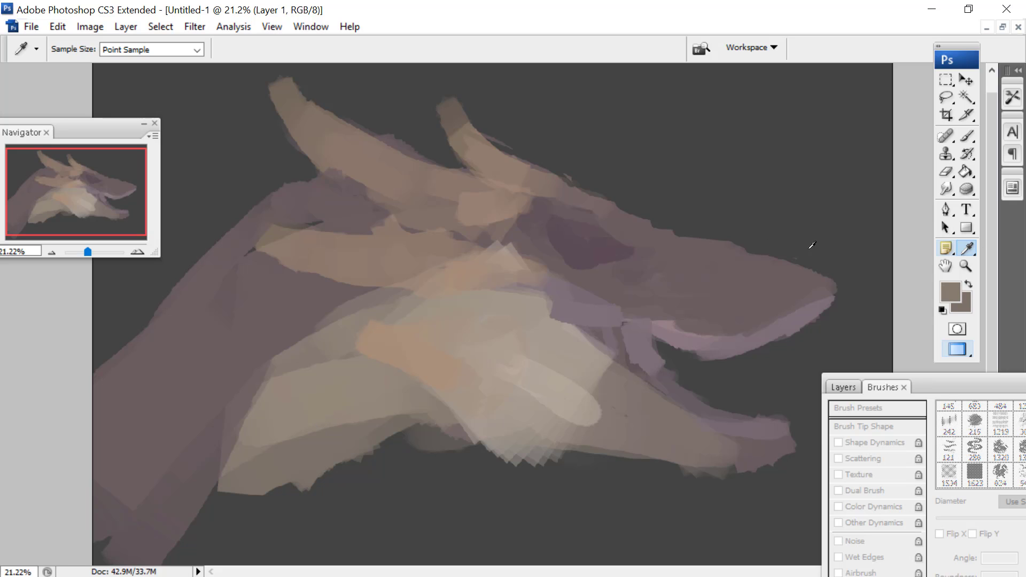
left_click(969, 137)
mouse_move(323, 417)
left_mouse_down()
mouse_move(308, 458)
mouse_move(332, 427)
mouse_move(273, 475)
mouse_move(247, 428)
left_mouse_up()
left_click_drag(384, 401, 282, 508)
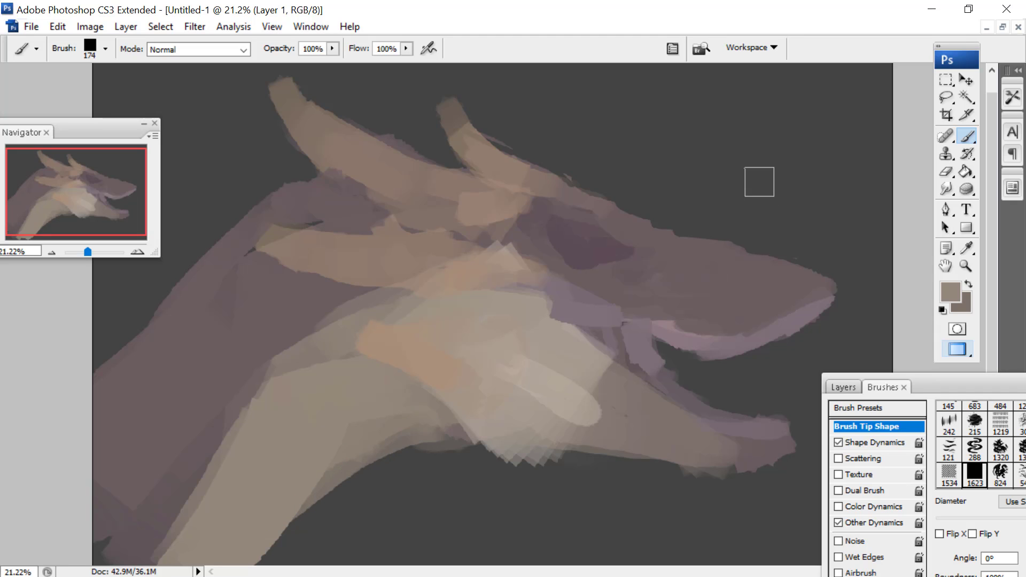
Choose a lighter beige foreground colour and paint a highlight along the cheek's rear edge where it meets the neck
left_click(952, 291)
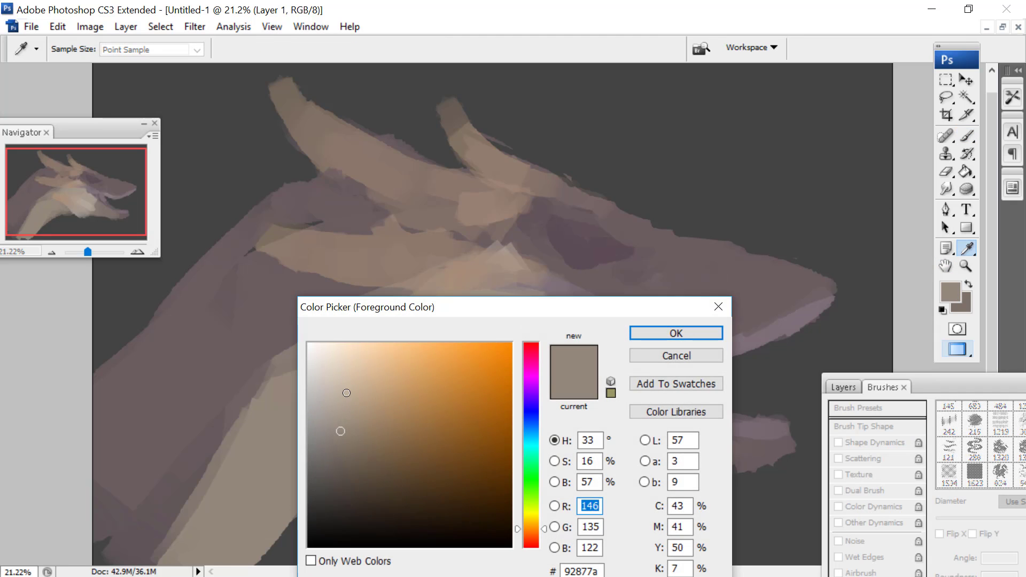
left_click(340, 384)
left_click(691, 332)
left_click_drag(382, 369, 461, 422)
left_click_drag(354, 350, 396, 377)
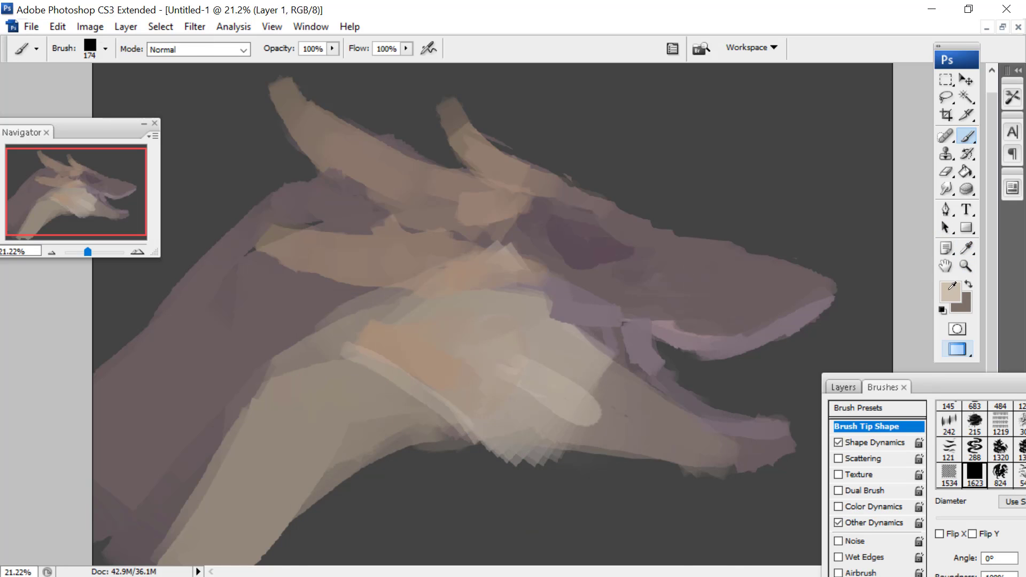
Choose a darker beige foreground colour and paint the lower horn's base and the cheek area behind the eye
left_click(950, 290)
left_click(348, 413)
left_click(674, 333)
mouse_move(522, 262)
left_mouse_down()
mouse_move(453, 259)
mouse_move(448, 247)
mouse_move(492, 241)
mouse_move(564, 256)
left_mouse_up()
Set the foreground colour to light beige dbc9b3 and paint the eyeball in the socket with a 71 px brush
left_click(951, 287)
left_click(346, 369)
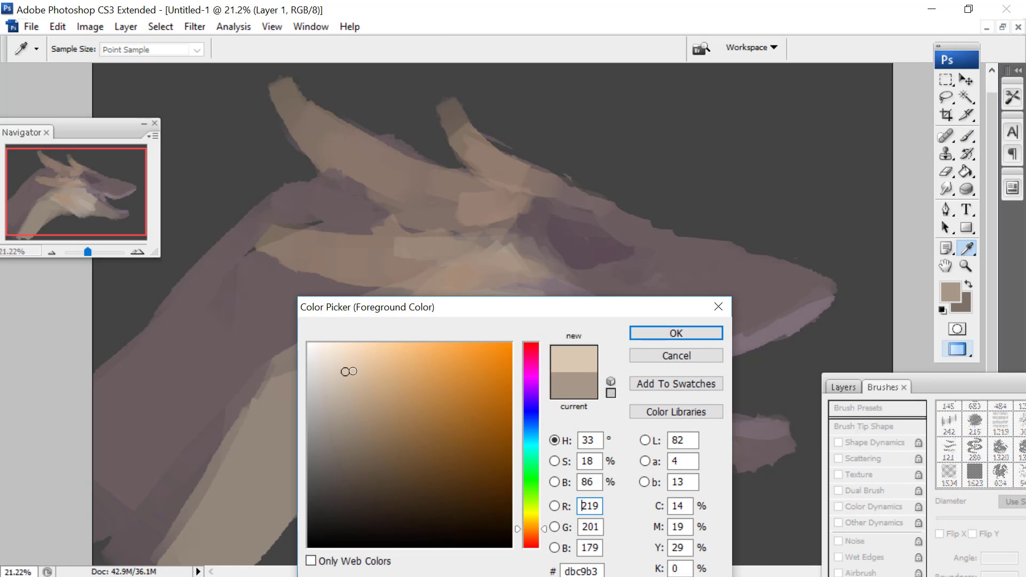
left_click(675, 333)
right_click(595, 233)
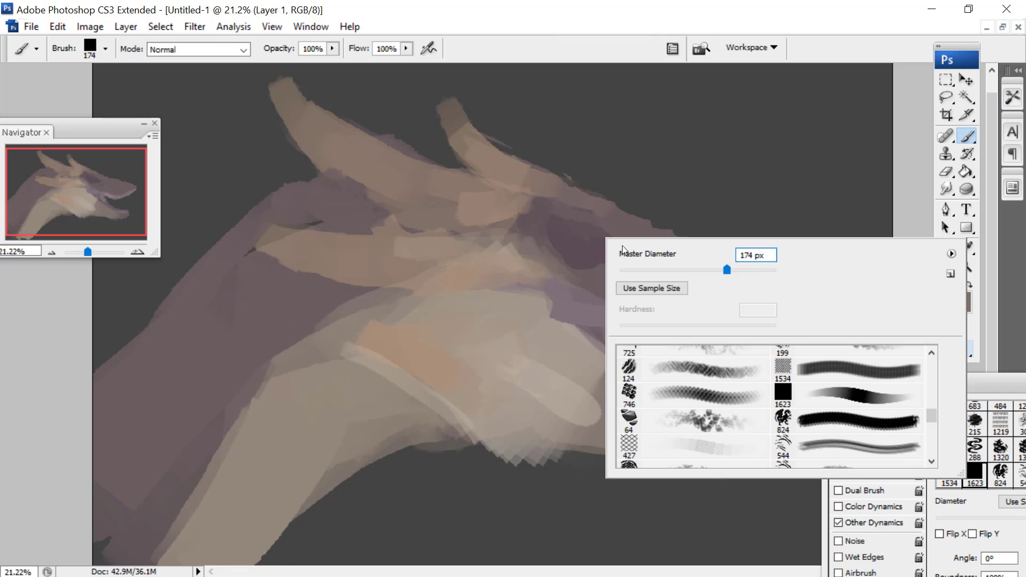
left_click(668, 270)
key("Return")
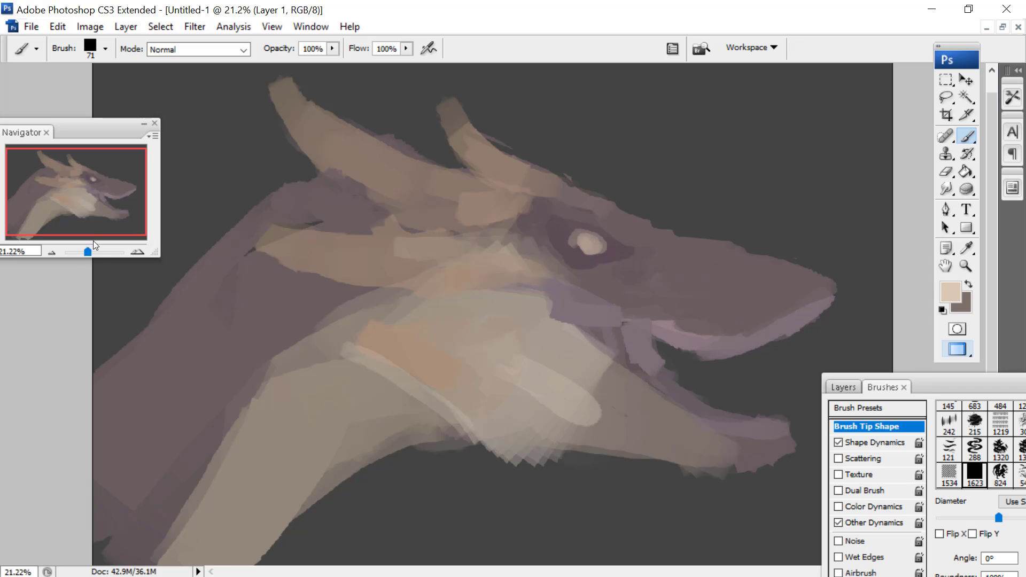
Choose a dark plum foreground colour and paint shading strokes on the snout in front of the eye with an 82 px brush
left_click_drag(90, 252, 91, 253)
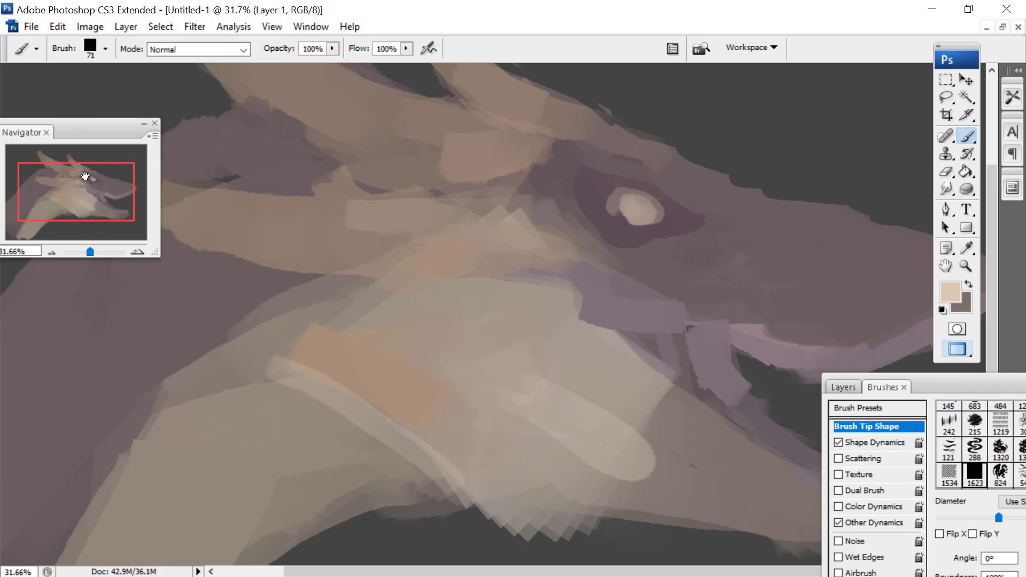
left_click_drag(84, 176, 97, 169)
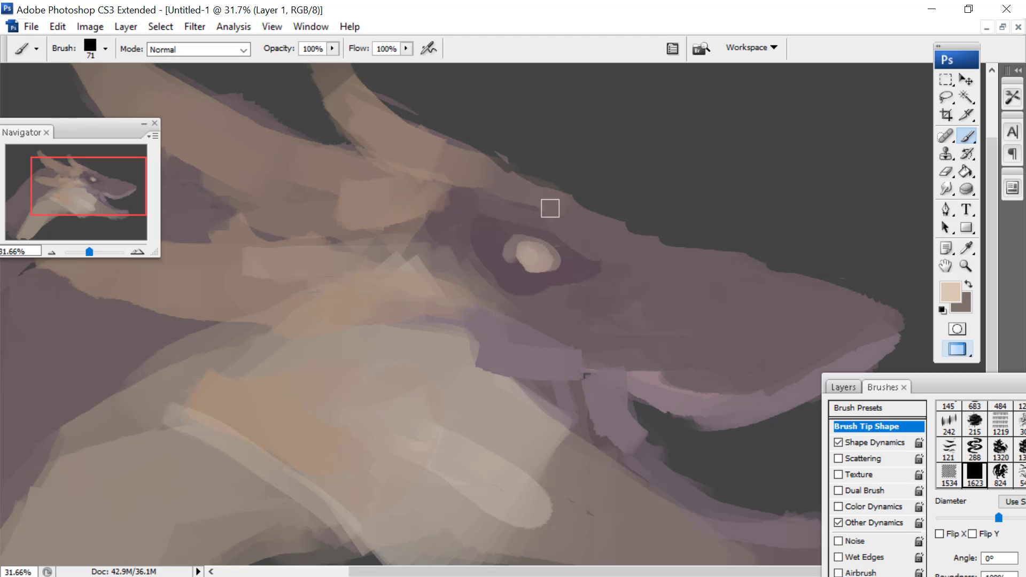
left_click(966, 247)
left_click(950, 292)
left_click(532, 362)
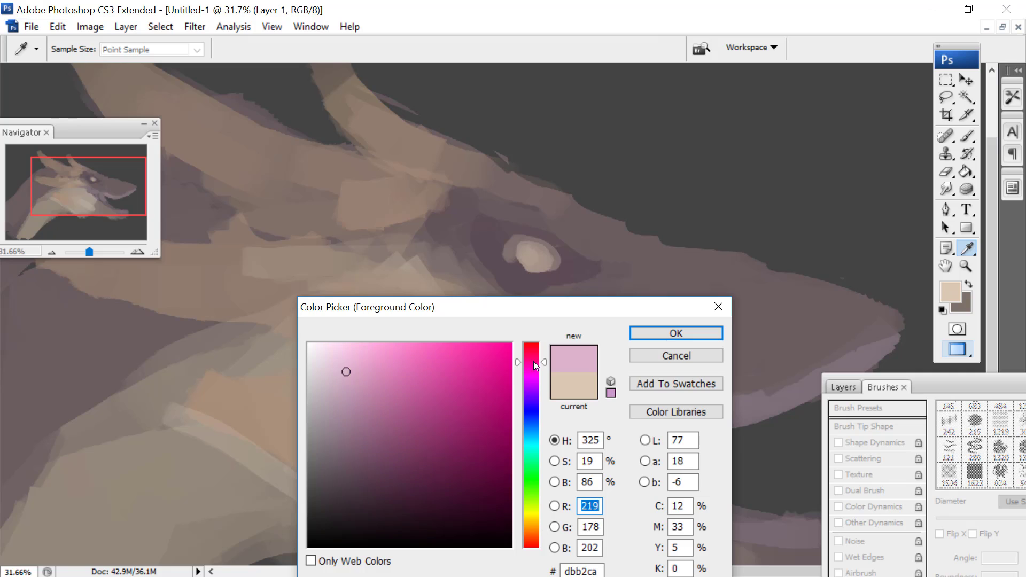
left_click(357, 480)
key("Return")
key("b")
right_click(611, 233)
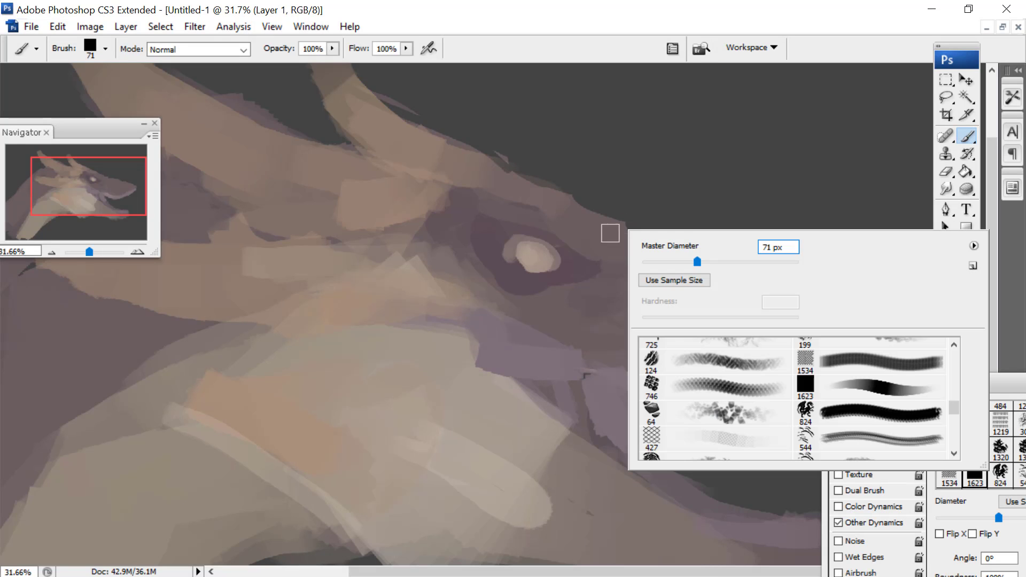
left_click(554, 236)
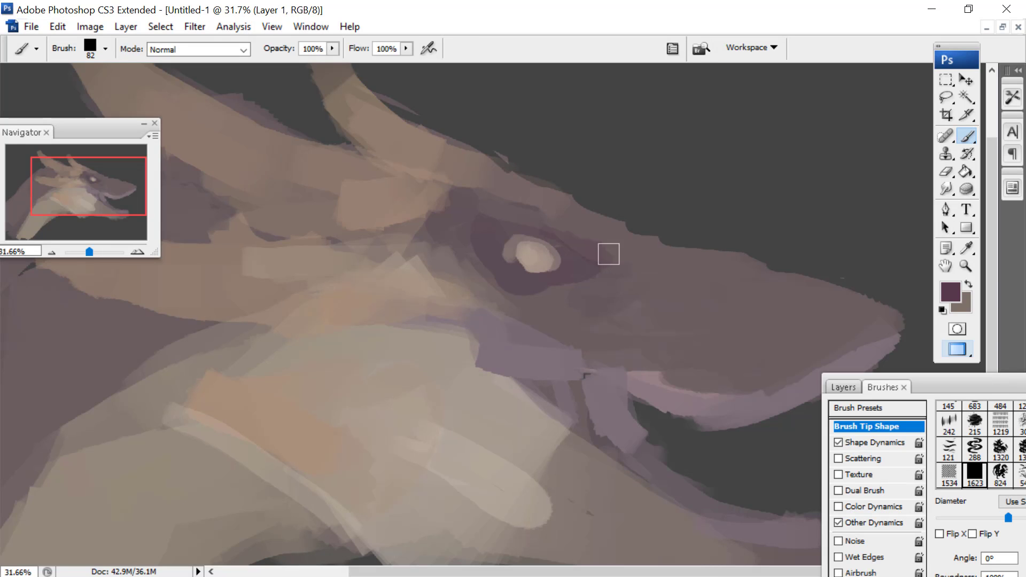
left_click_drag(661, 313, 703, 351)
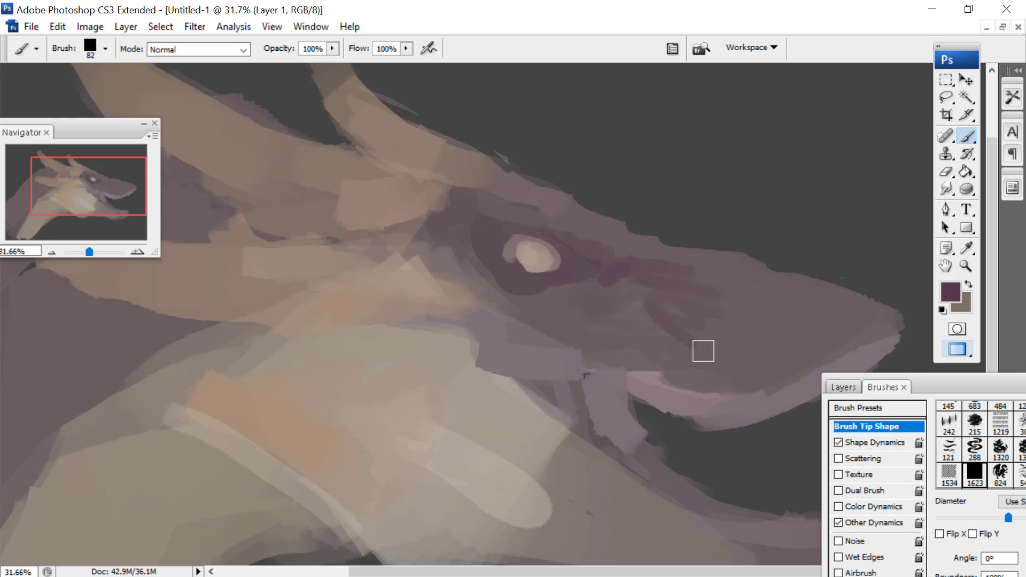
Darken the mouth line with plum from the snout's tip back along the jaw to the underside of the lower horn
left_click_drag(920, 384, 962, 398)
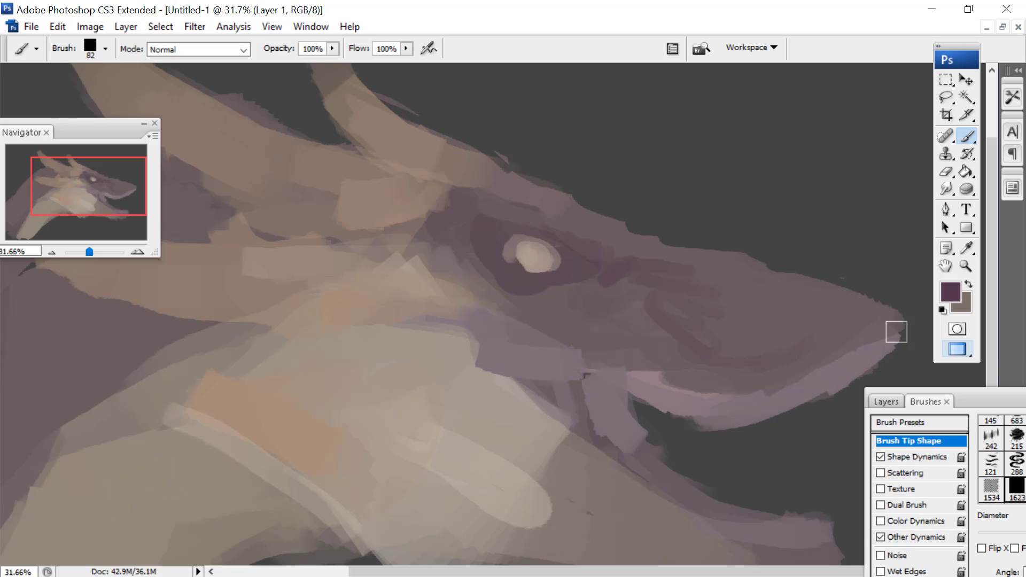
mouse_move(897, 332)
left_mouse_down()
mouse_move(667, 392)
mouse_move(666, 372)
left_mouse_up()
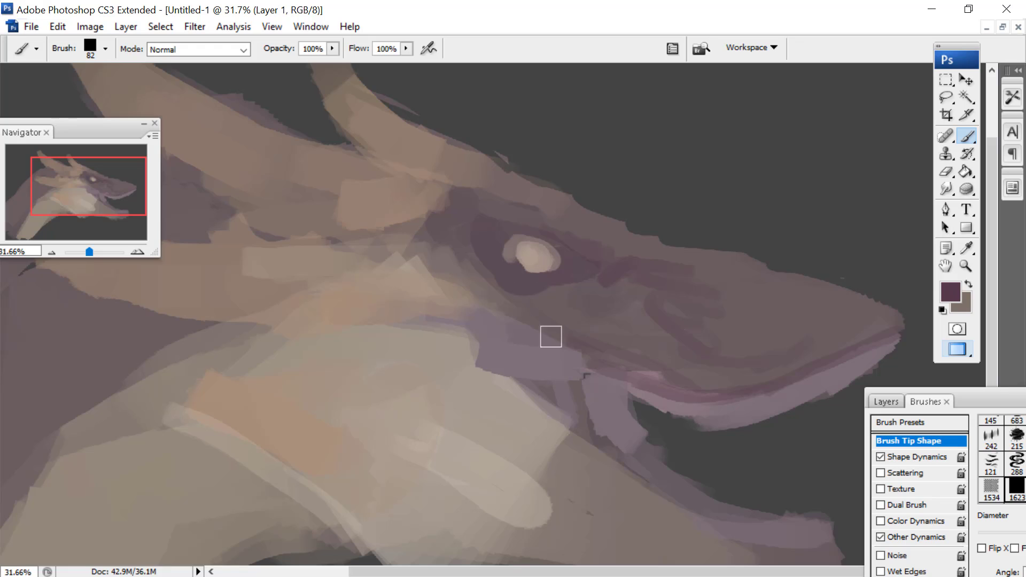
mouse_move(551, 337)
left_mouse_down()
mouse_move(470, 317)
mouse_move(351, 319)
mouse_move(424, 328)
mouse_move(291, 327)
mouse_move(246, 314)
left_mouse_up()
Enlarge the brush to 129 px and paint plum shadow strokes along the lower horn, behind the eye and across the upper horns' bases
right_click(463, 272)
left_click_drag(556, 304, 575, 304)
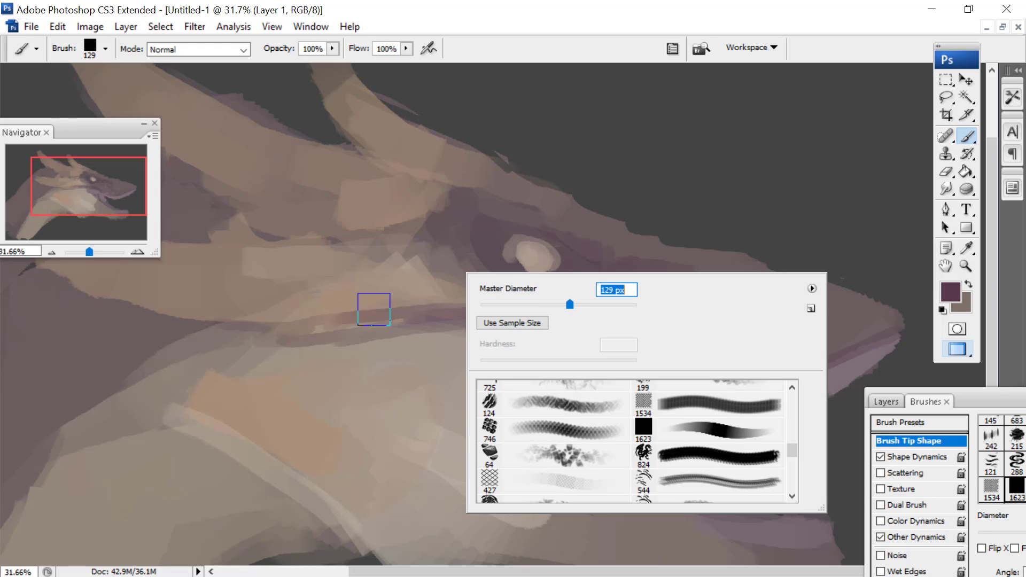
key("Return")
mouse_move(422, 310)
left_mouse_down()
mouse_move(254, 330)
mouse_move(160, 314)
left_mouse_up()
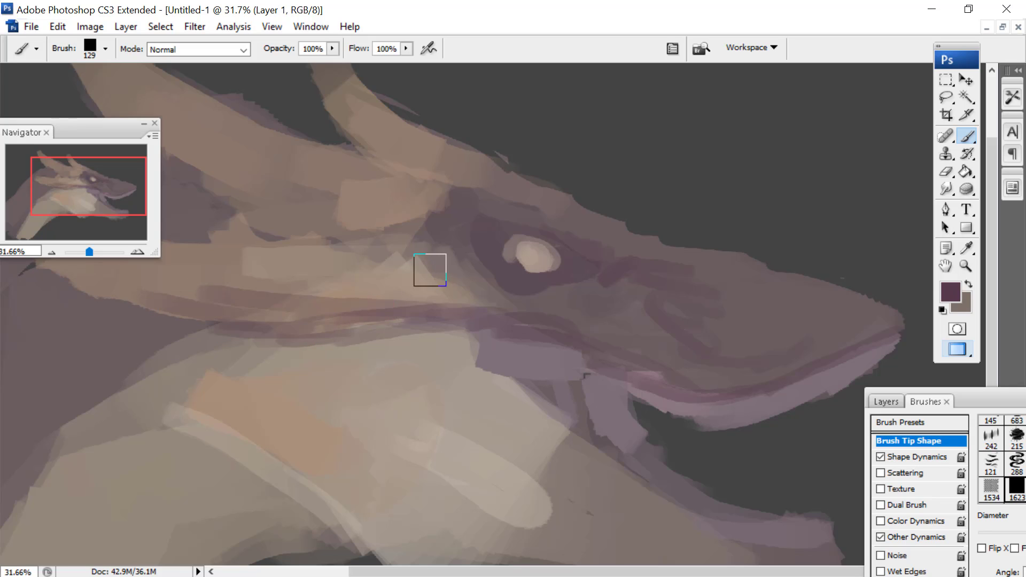
left_click_drag(429, 270, 322, 268)
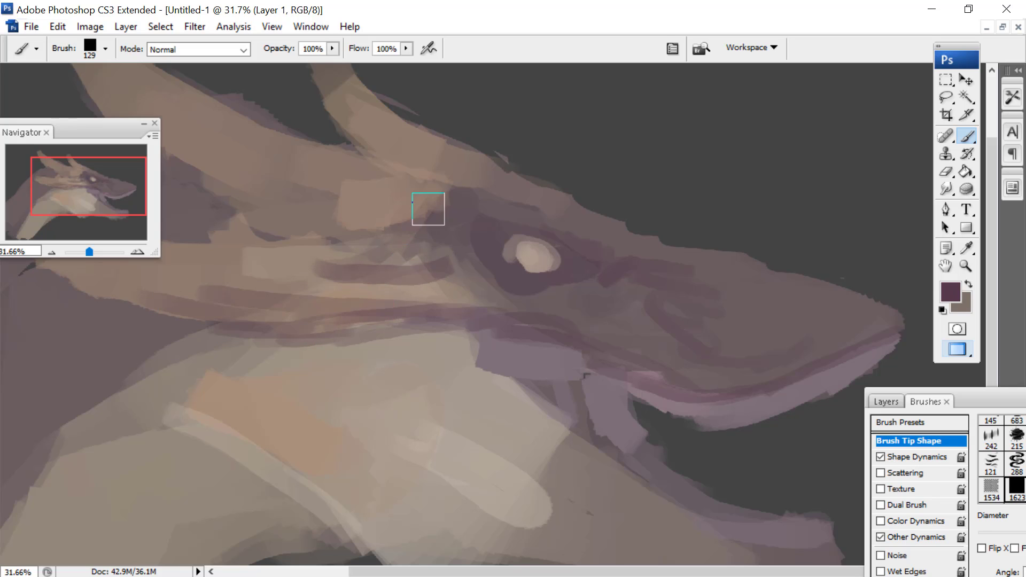
mouse_move(428, 209)
left_mouse_down()
mouse_move(439, 176)
mouse_move(484, 199)
mouse_move(394, 153)
left_mouse_up()
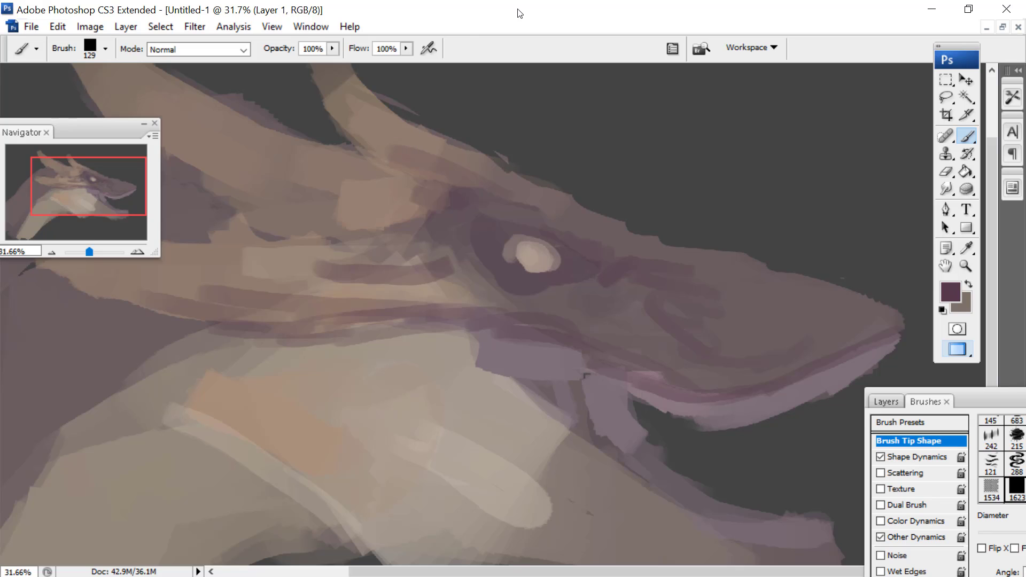
left_click_drag(430, 188, 314, 195)
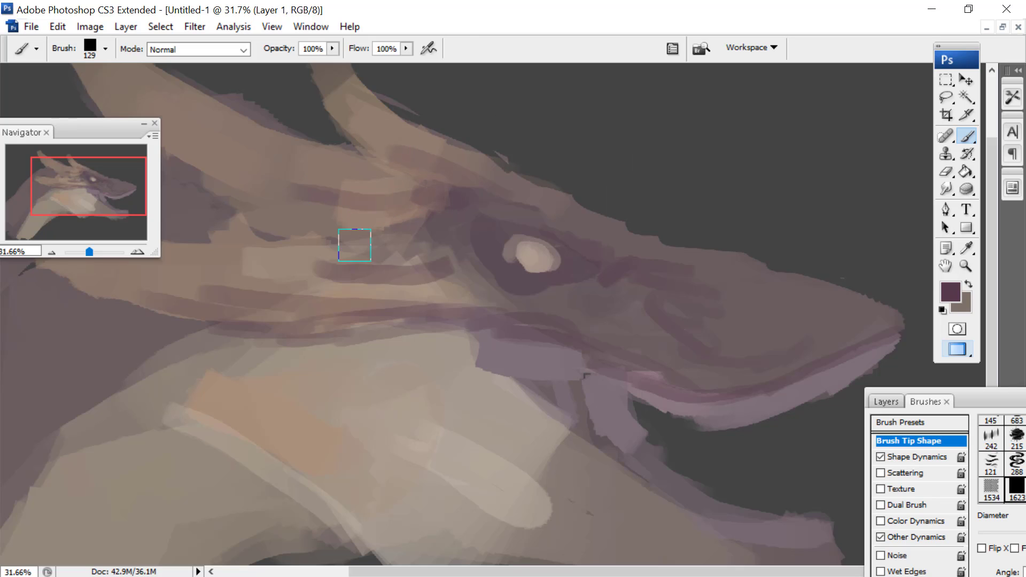
Set the foreground colour to pale grey-beige ded5d0 and the brush size to 52 px
scroll(354, 193, "up", 4)
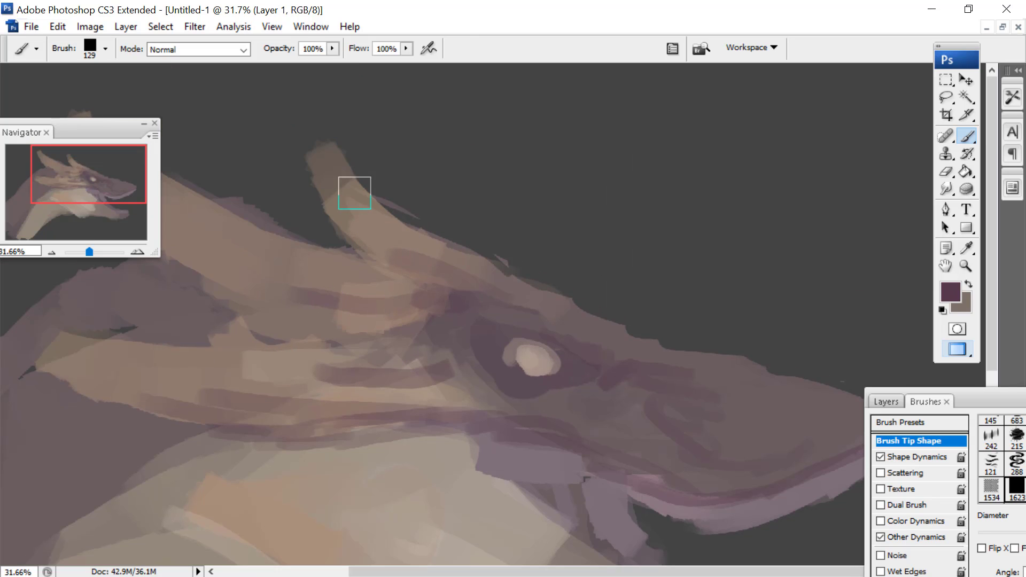
right_click(794, 228)
left_click(965, 63)
left_click(952, 288)
left_click(321, 367)
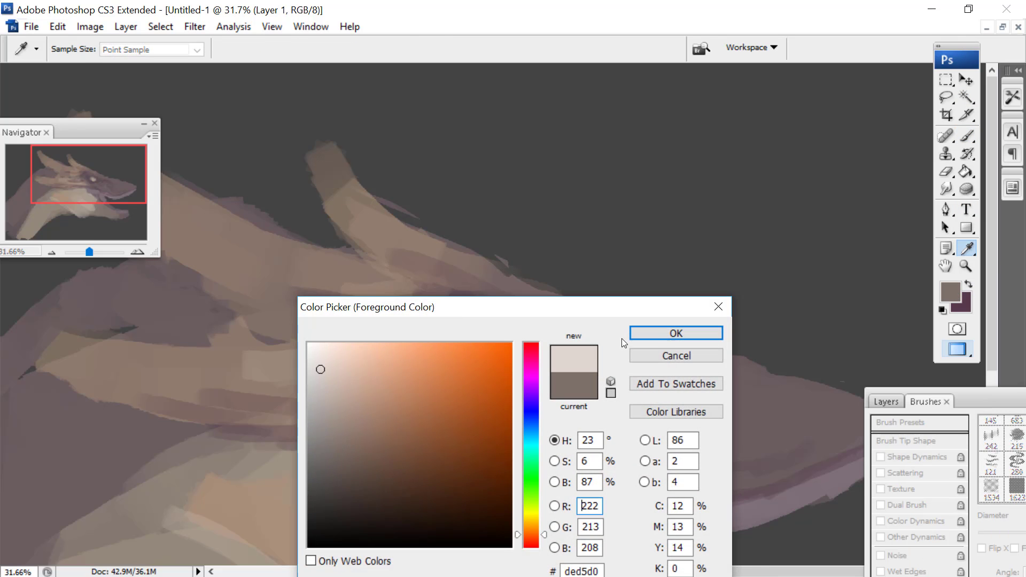
left_click(688, 332)
Sketch a stack of loose ovals on the empty background above the snout and erase them
mouse_move(663, 267)
left_mouse_down()
mouse_move(817, 217)
mouse_move(767, 206)
mouse_move(795, 163)
mouse_move(742, 151)
mouse_move(747, 138)
mouse_move(604, 147)
mouse_move(665, 162)
left_mouse_up()
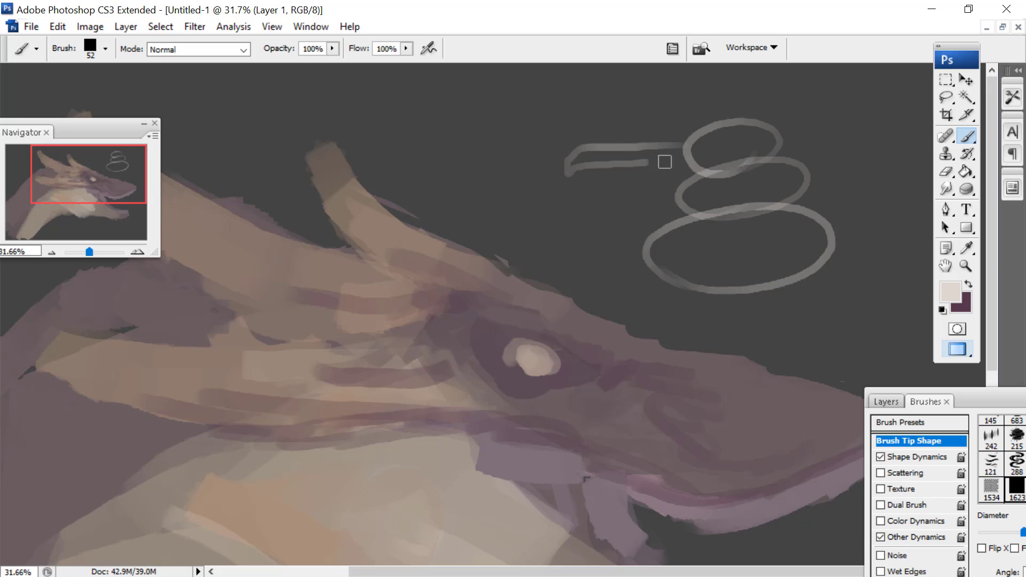
left_click_drag(728, 110, 730, 108)
mouse_move(746, 232)
left_mouse_down()
mouse_move(726, 243)
mouse_move(771, 227)
mouse_move(800, 252)
left_mouse_up()
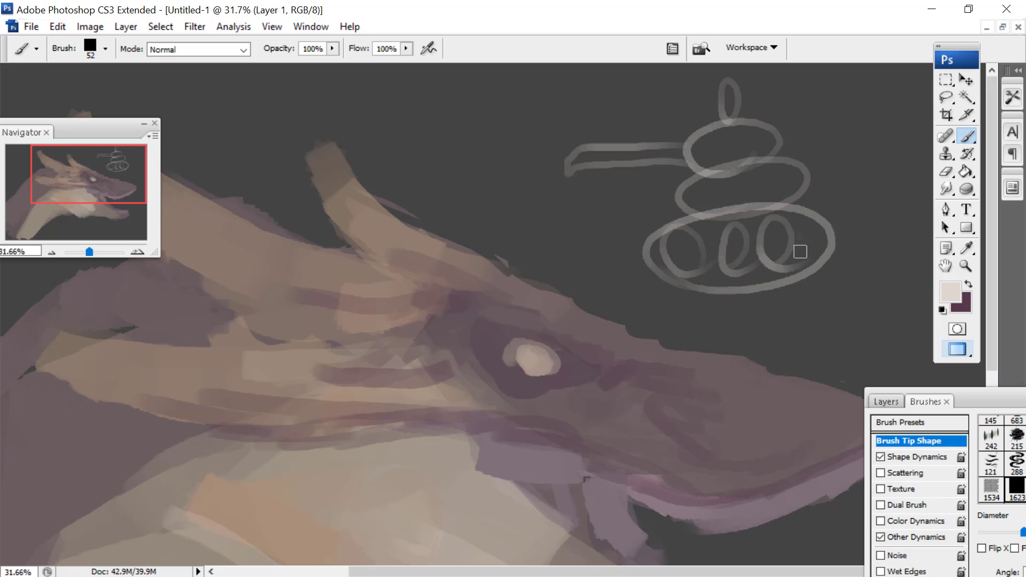
left_click(946, 172)
mouse_move(593, 145)
left_mouse_down()
mouse_move(582, 155)
mouse_move(657, 245)
mouse_move(717, 151)
mouse_move(758, 205)
mouse_move(819, 140)
left_mouse_up()
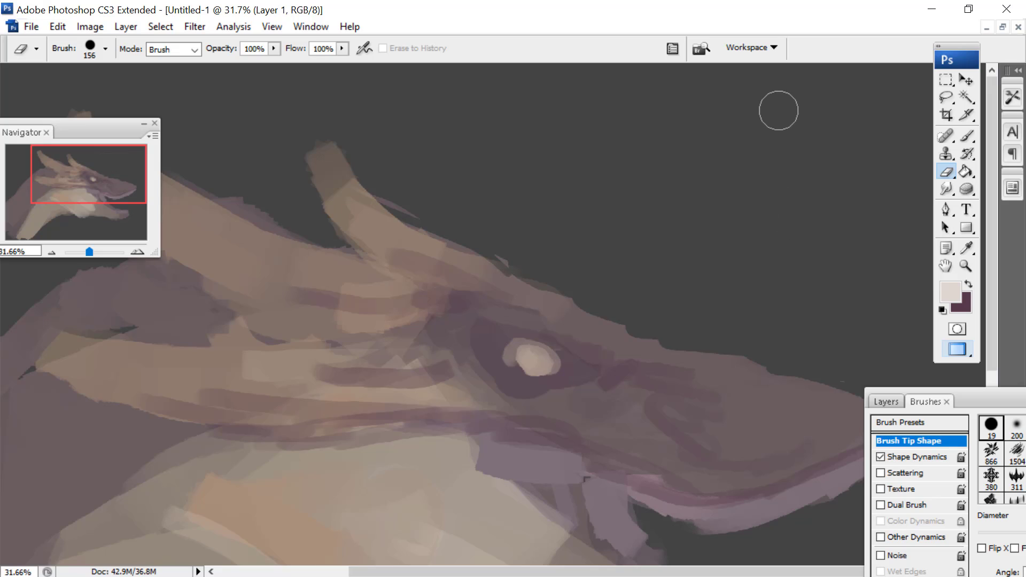
Paint thin pale highlights along the cheek ridge below the eye and along the brow ridge up to the horn's base
left_click(969, 135)
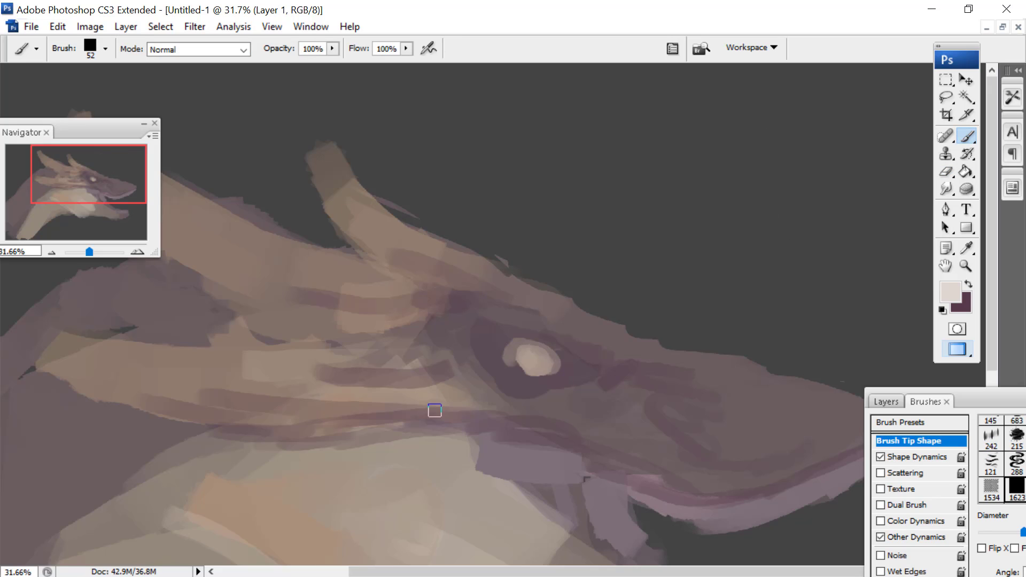
left_click_drag(553, 412, 301, 422)
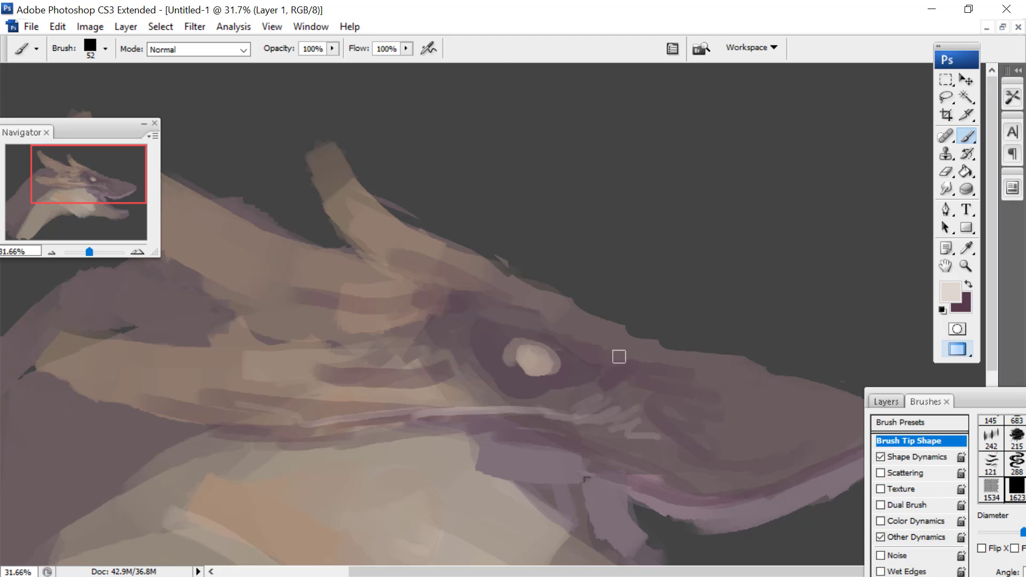
mouse_move(619, 357)
left_mouse_down()
mouse_move(499, 293)
mouse_move(399, 270)
left_mouse_up()
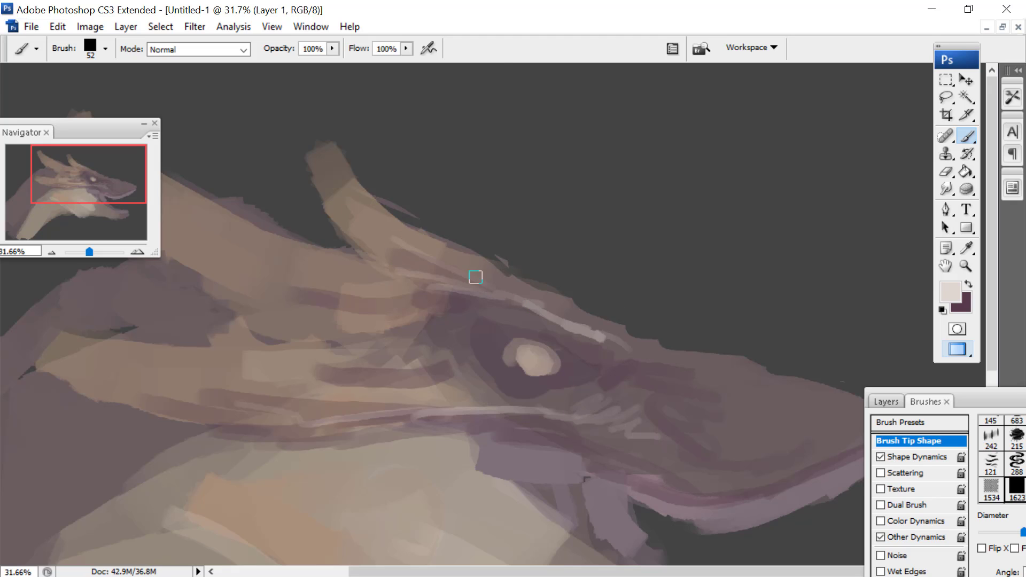
Choose a muted grey-green foreground colour and tint the eyeball with it
left_click(951, 292)
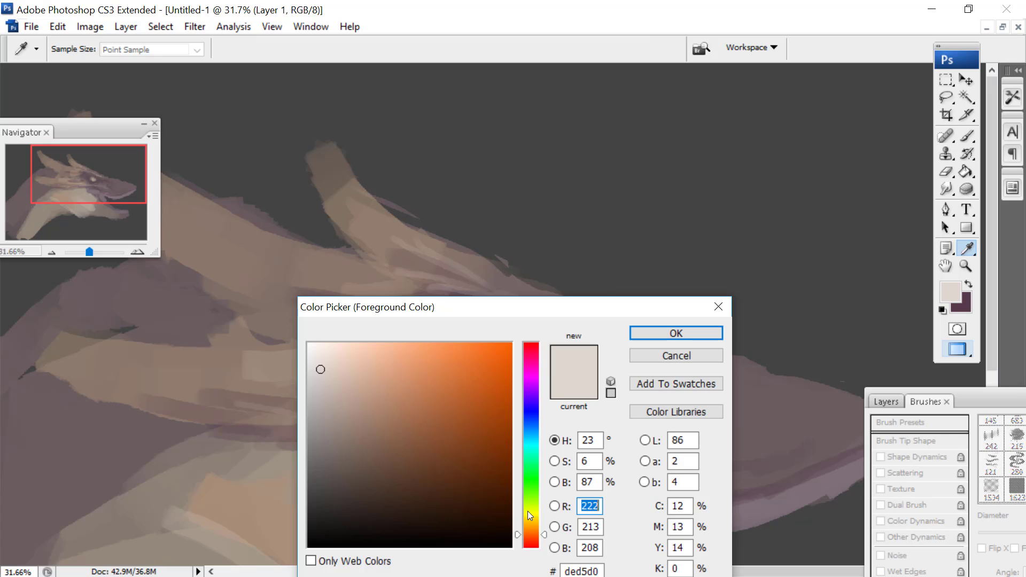
left_click(527, 511)
left_click(329, 458)
left_click(676, 333)
key("b")
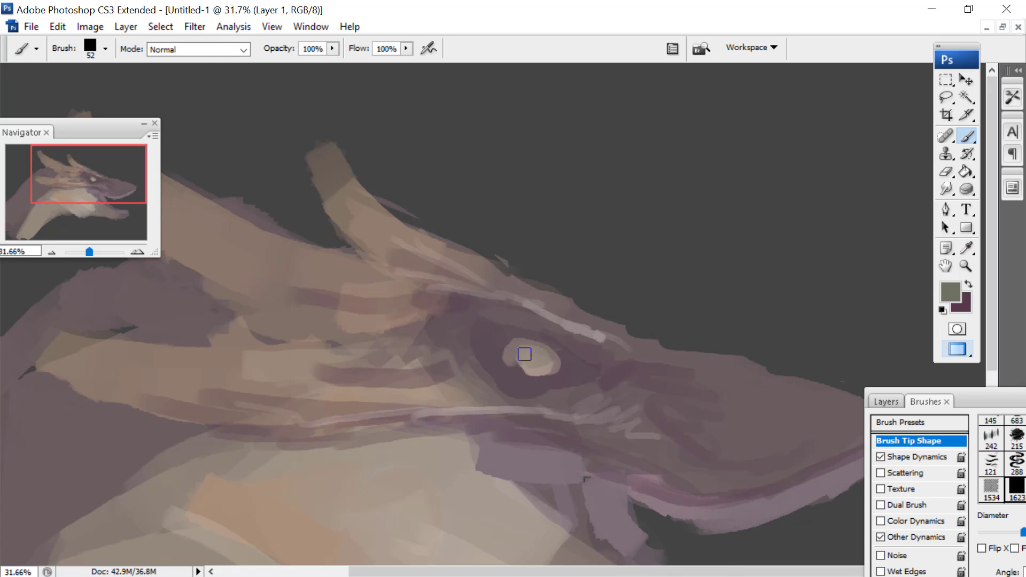
Set the foreground colour to yellow-green b5bc77 and paint the iris in the eye
left_click(950, 292)
left_click(376, 478)
left_click(378, 396)
left_click(381, 396)
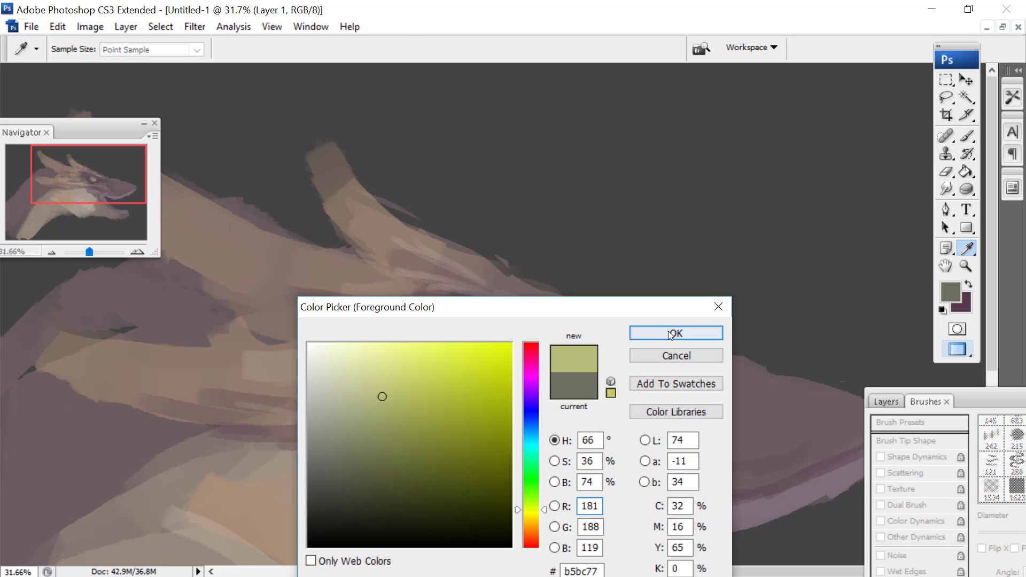
left_click(676, 333)
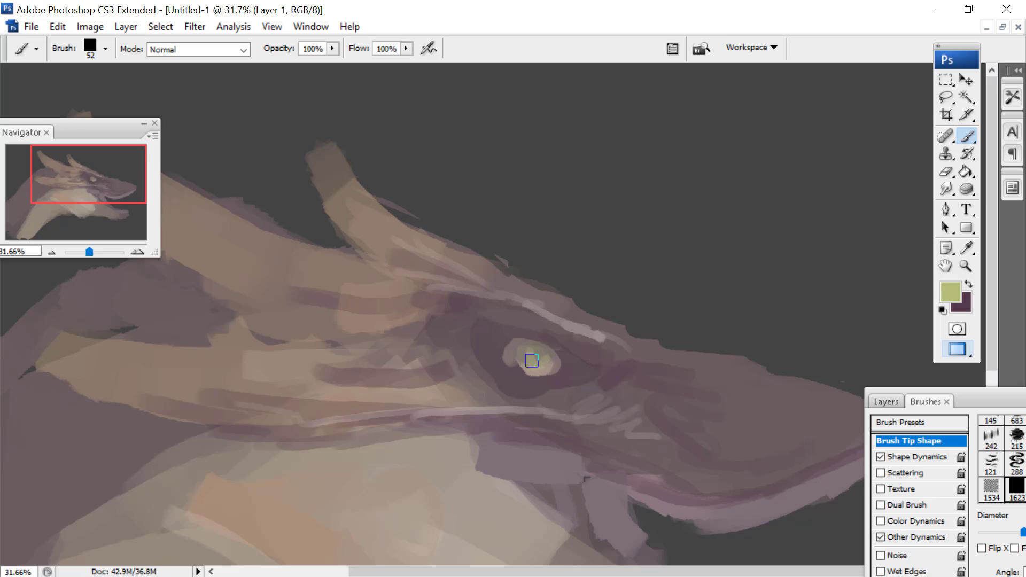
Set the foreground colour to near-black 272822 and paint the pupil in the iris
left_click(958, 299)
left_click(337, 515)
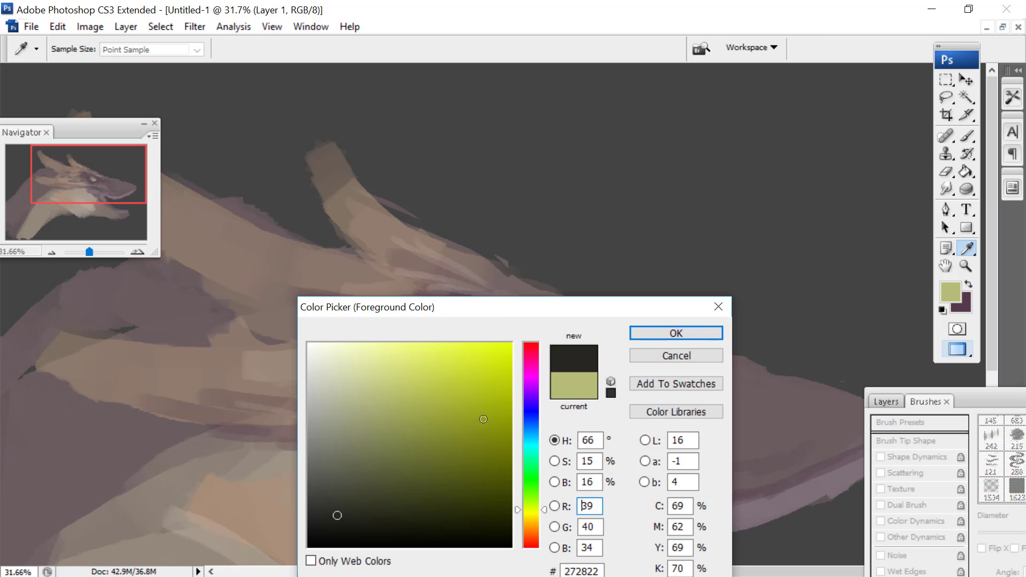
left_click(676, 333)
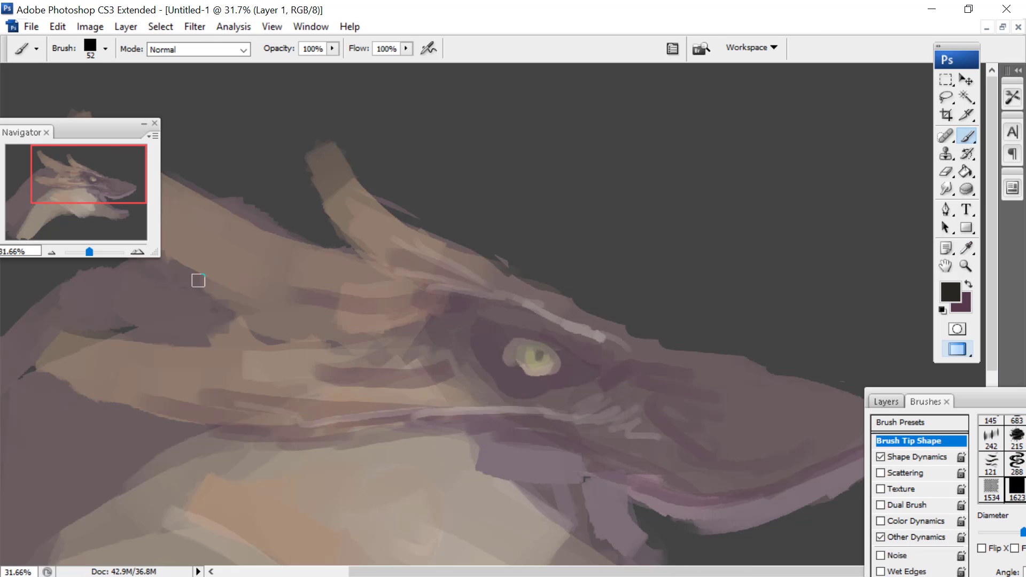
Enlarge the brush to 100 px and paint a dark shadow beneath the cheek ridge where it meets the throat
left_click_drag(93, 191, 101, 204)
right_click(700, 226)
left_click(657, 356)
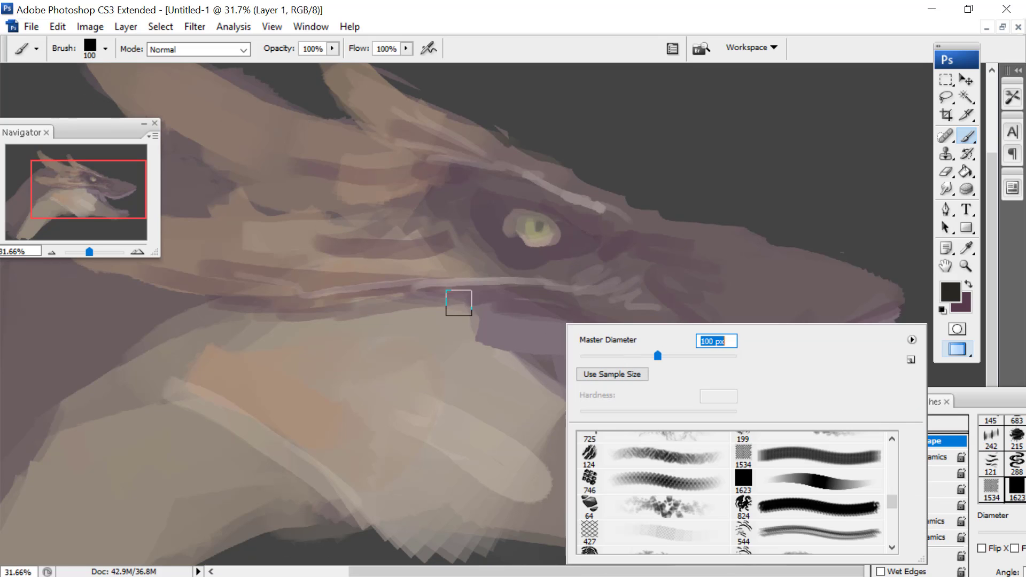
mouse_move(544, 306)
left_mouse_down()
mouse_move(353, 326)
mouse_move(265, 324)
left_mouse_up()
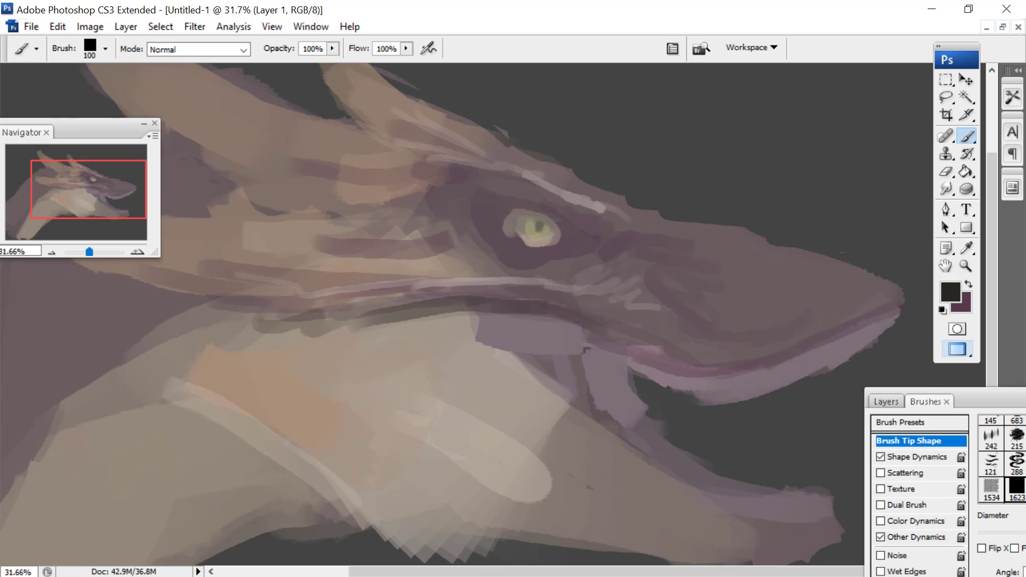
Choose a brown foreground colour and paint broad diagonal bands across the throat and jaw with a 288 px brush
left_click(956, 297)
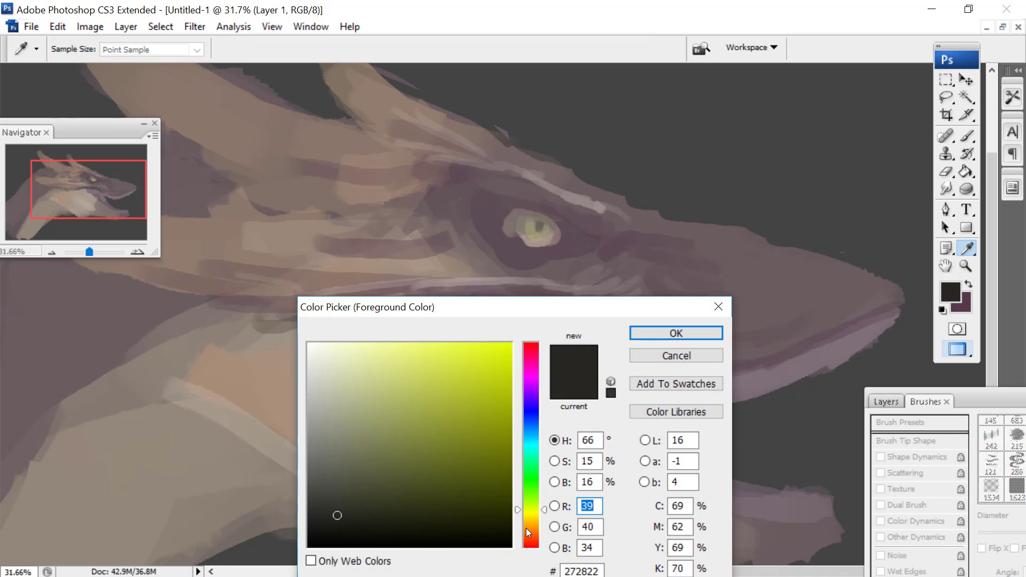
left_click(529, 532)
left_click(387, 458)
left_click(639, 335)
right_click(454, 284)
left_click_drag(544, 339, 589, 339)
left_click_drag(306, 365, 385, 415)
left_click_drag(362, 355, 447, 462)
left_click_drag(429, 354, 553, 478)
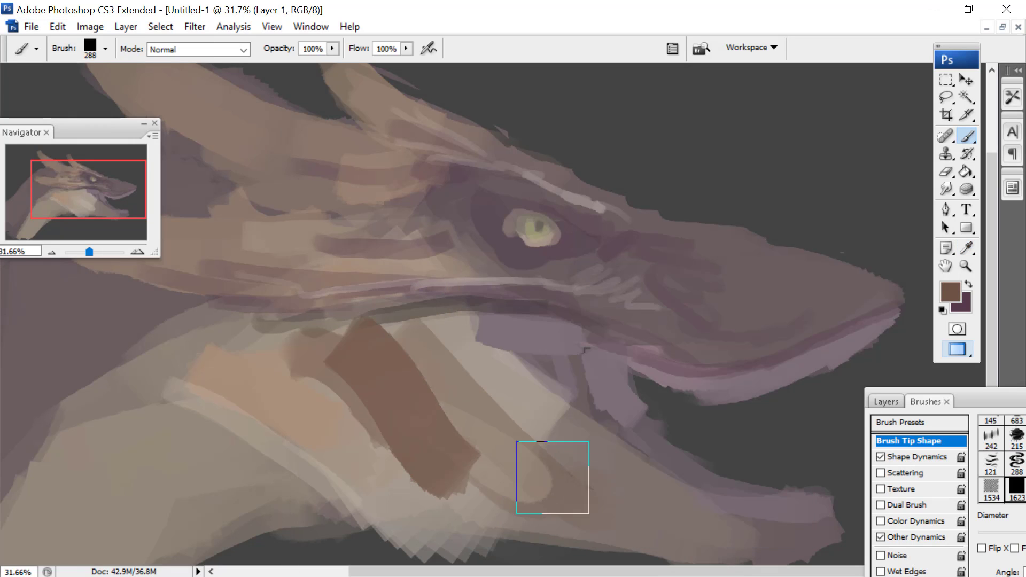
left_click_drag(451, 344, 529, 398)
left_click_drag(328, 351, 439, 420)
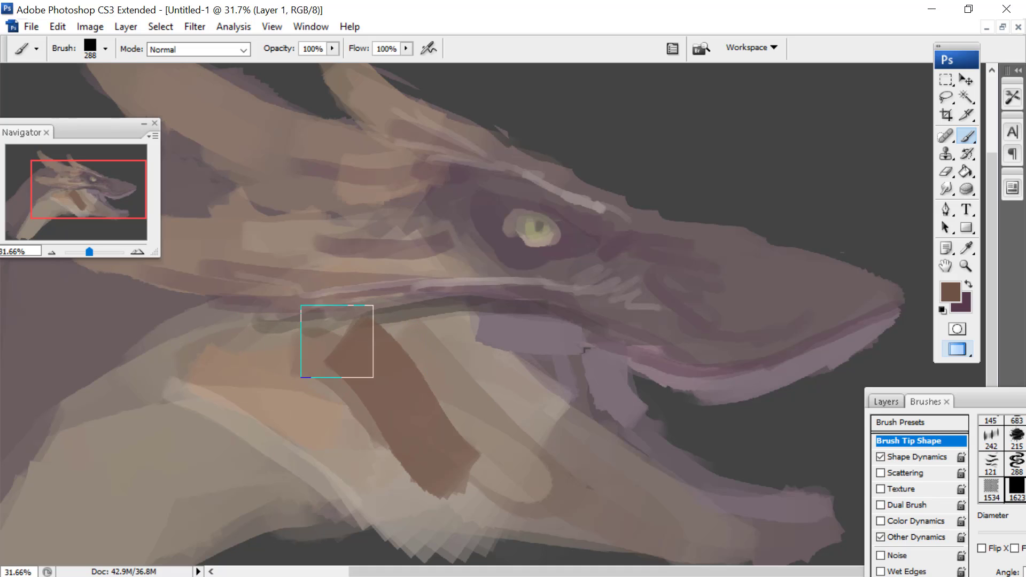
Choose a dark brown foreground colour and paint a shadow line along the throat's rear edge against the neck with a 65 px brush
right_click(659, 271)
left_click_drag(644, 290, 643, 290)
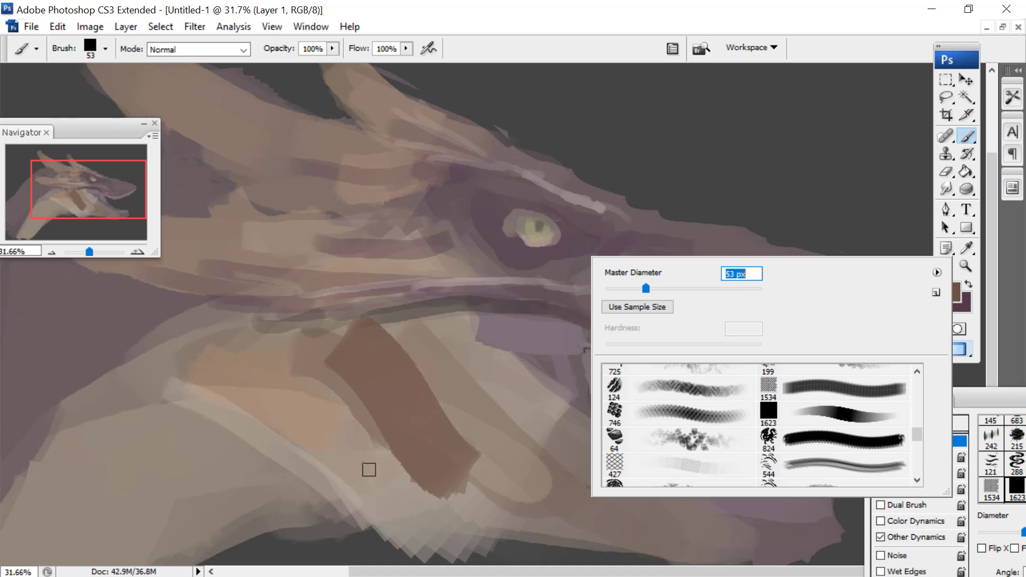
left_click(960, 287)
mouse_move(355, 473)
left_mouse_down()
mouse_move(355, 493)
mouse_move(270, 464)
mouse_move(190, 415)
mouse_move(357, 519)
left_mouse_up()
left_click(668, 332)
right_click(368, 355)
Enlarge the brush to 94 px and paint dark brown shadow under the throat's lower edge and across the front of the neck
left_click_drag(105, 172, 105, 182)
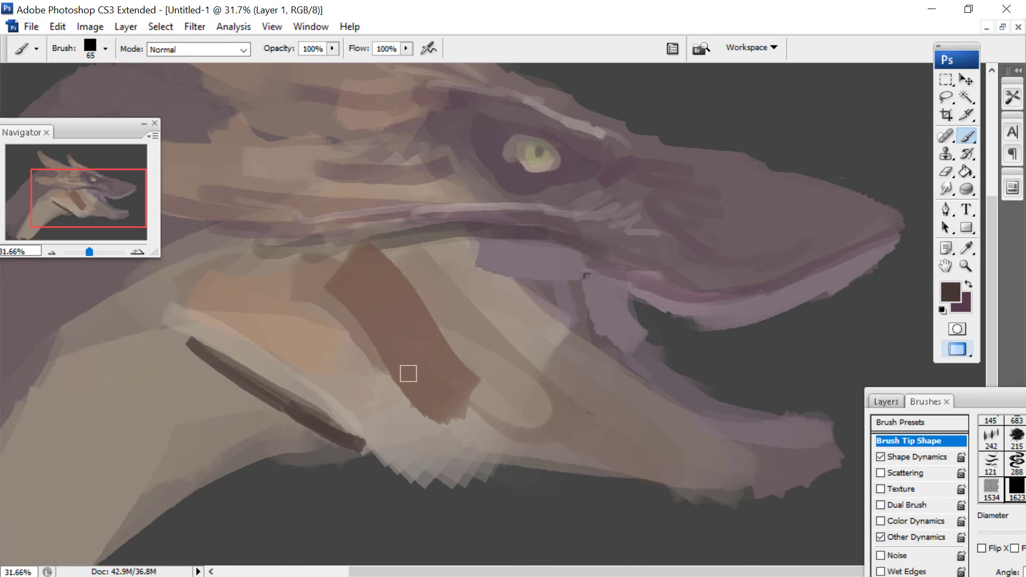
right_click(524, 360)
left_click(524, 362)
mouse_move(353, 452)
left_mouse_down()
mouse_move(442, 455)
mouse_move(304, 491)
mouse_move(258, 454)
mouse_move(204, 474)
left_mouse_up()
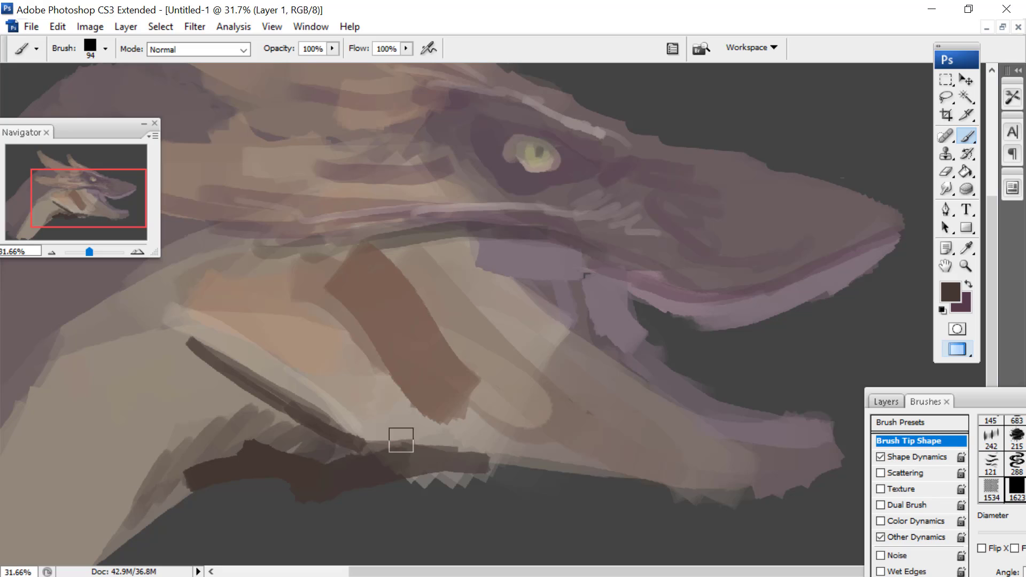
Paint dark brown shadow along the lower jaw's underside and chin, and add dark marks at the nostril and in front of the eye
mouse_move(425, 461)
left_mouse_down()
mouse_move(722, 472)
mouse_move(814, 469)
mouse_move(844, 446)
mouse_move(646, 467)
left_mouse_up()
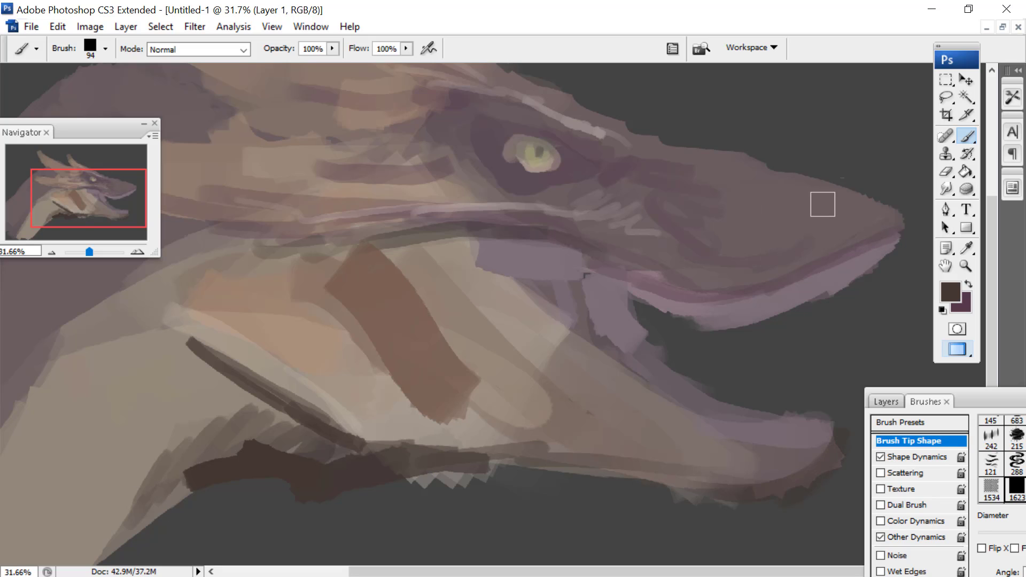
left_click_drag(831, 206, 777, 191)
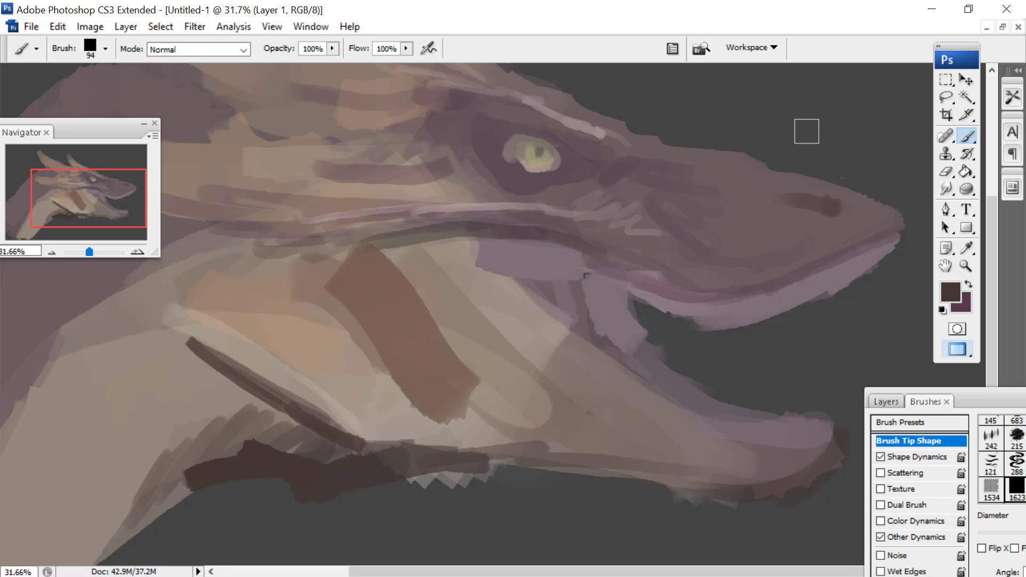
left_click_drag(593, 154, 584, 141)
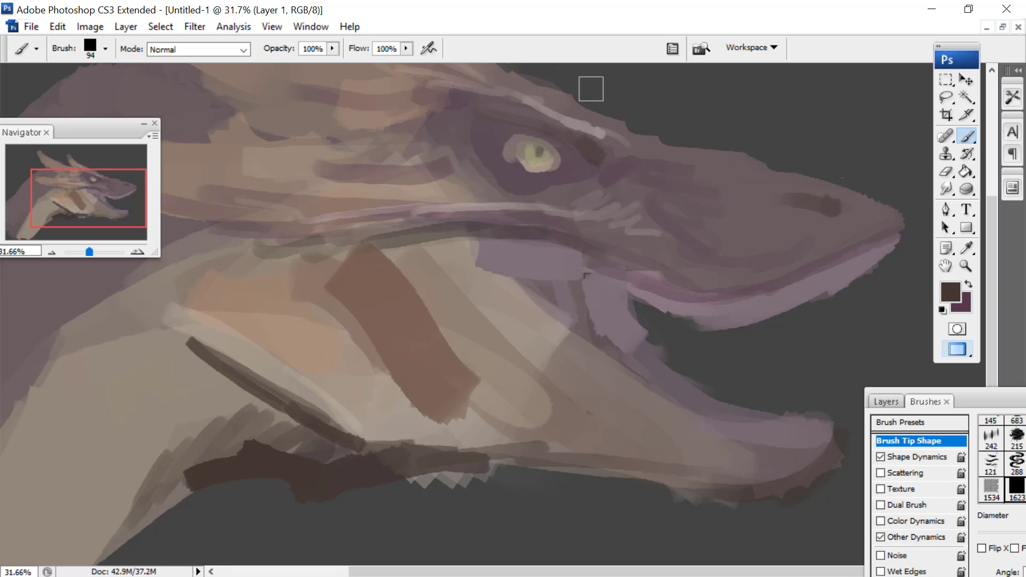
Choose a very dark plum foreground colour, set the brush mode to Multiply and paint shadow lines beneath the rear cheek ridge
left_click(949, 295)
left_click(331, 517)
left_click(532, 361)
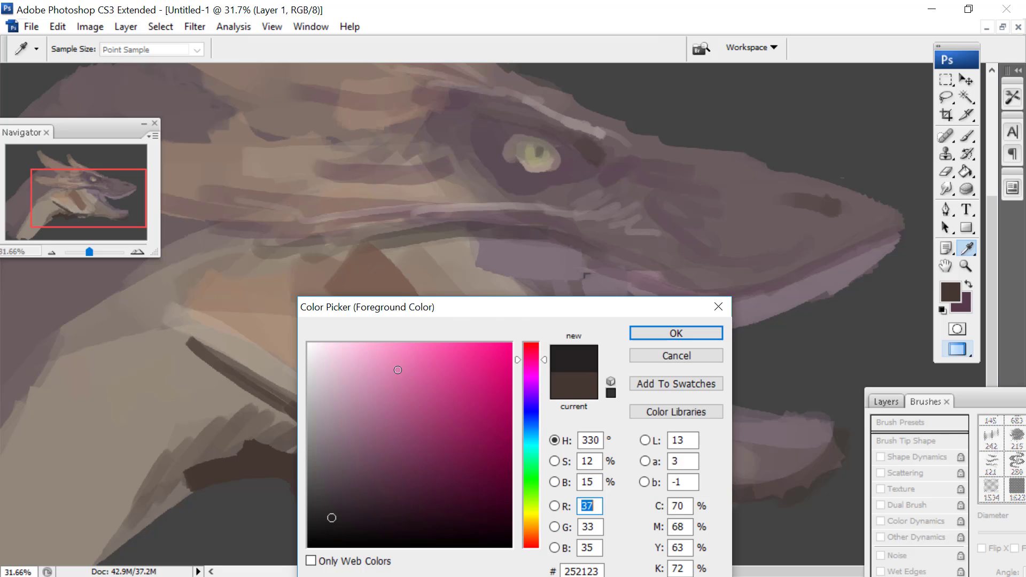
left_click(356, 504)
key("Return")
key("b")
left_click(194, 26)
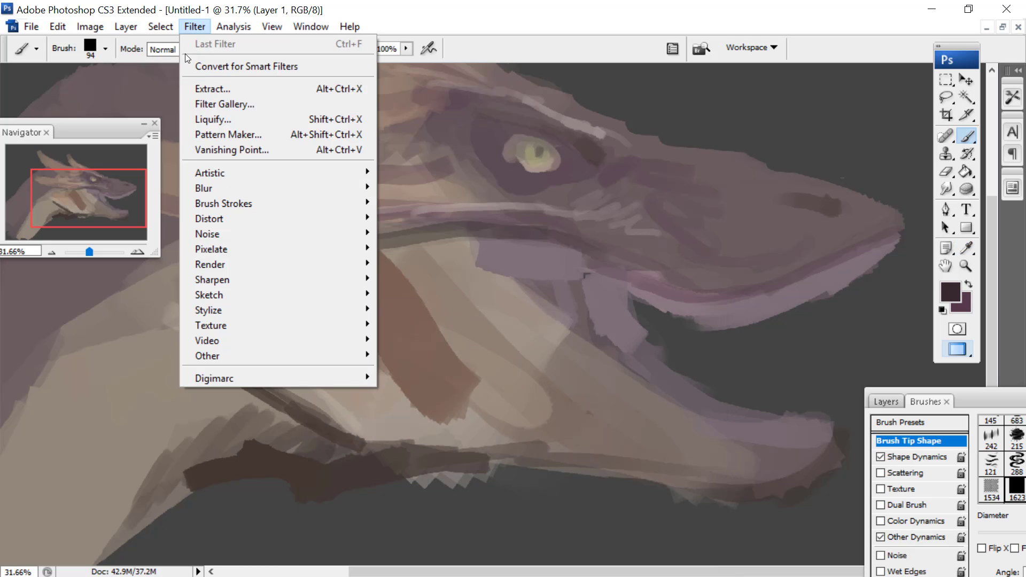
left_click_drag(93, 182, 87, 178)
left_click(212, 49)
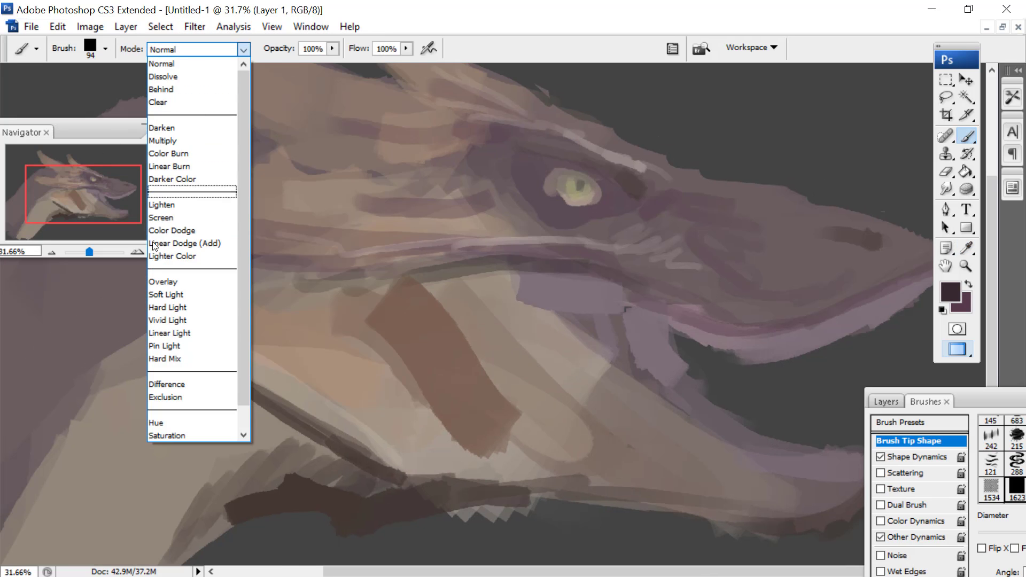
left_click(162, 141)
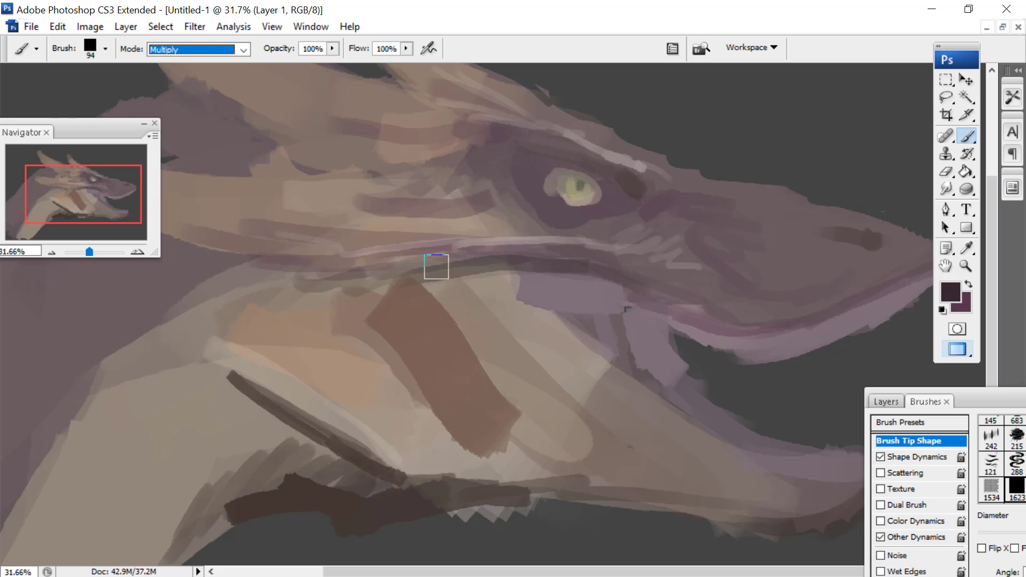
left_click_drag(435, 262, 286, 305)
mouse_move(382, 266)
left_mouse_down()
mouse_move(243, 263)
mouse_move(175, 241)
left_mouse_up()
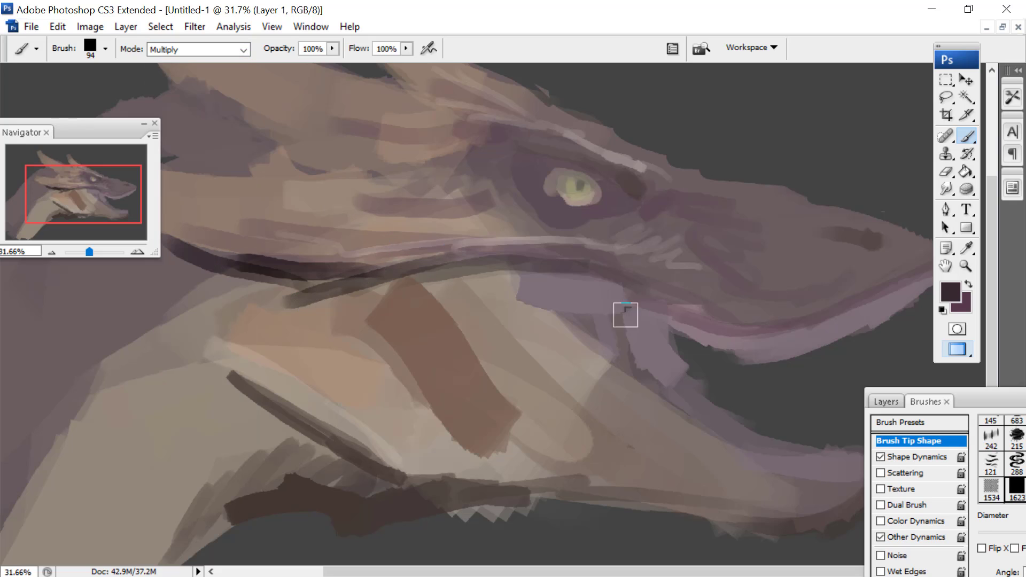
Paint dark Multiply shadows inside the mouth corner and along the upper lip line with the 94 px brush
left_click_drag(622, 293, 642, 355)
mouse_move(647, 312)
left_mouse_down()
mouse_move(655, 359)
mouse_move(679, 381)
mouse_move(697, 319)
left_mouse_up()
mouse_move(636, 304)
left_mouse_down()
mouse_move(754, 337)
mouse_move(811, 323)
left_mouse_up()
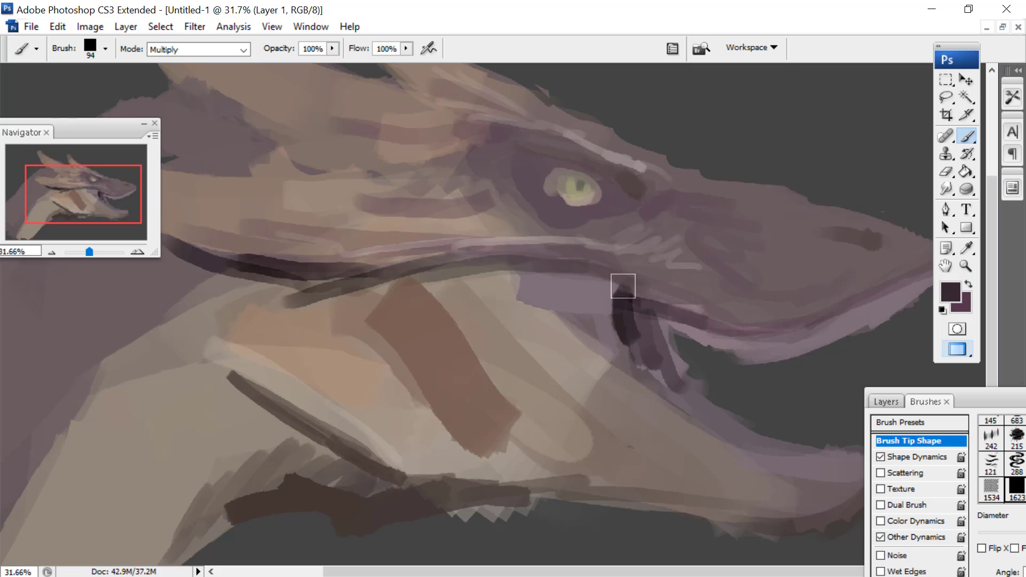
left_click_drag(604, 286, 625, 350)
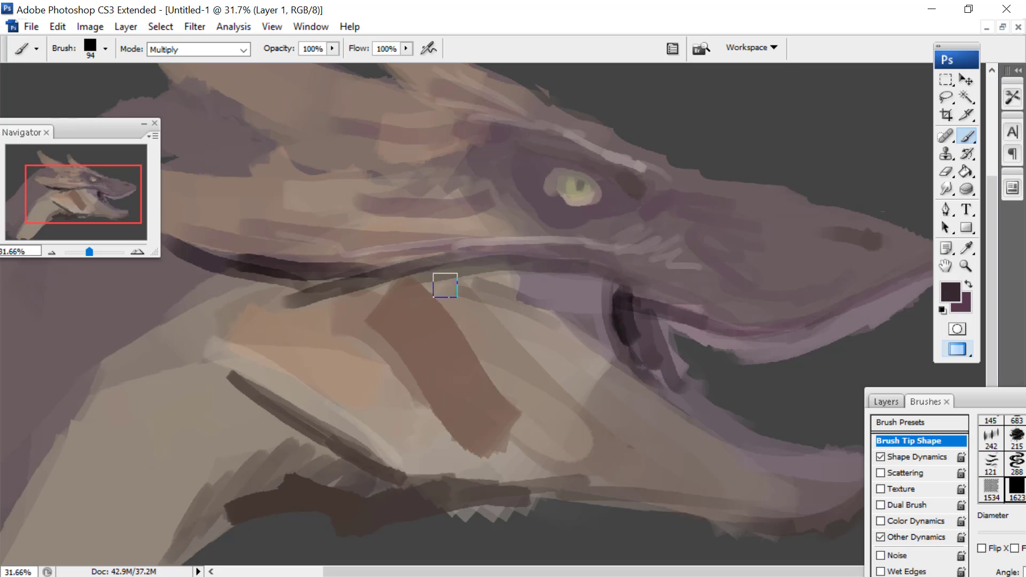
Smudge the mouth corner shadow, the upper lip folds and the skin creases behind the eye at 94 px
key("e")
left_click(948, 187)
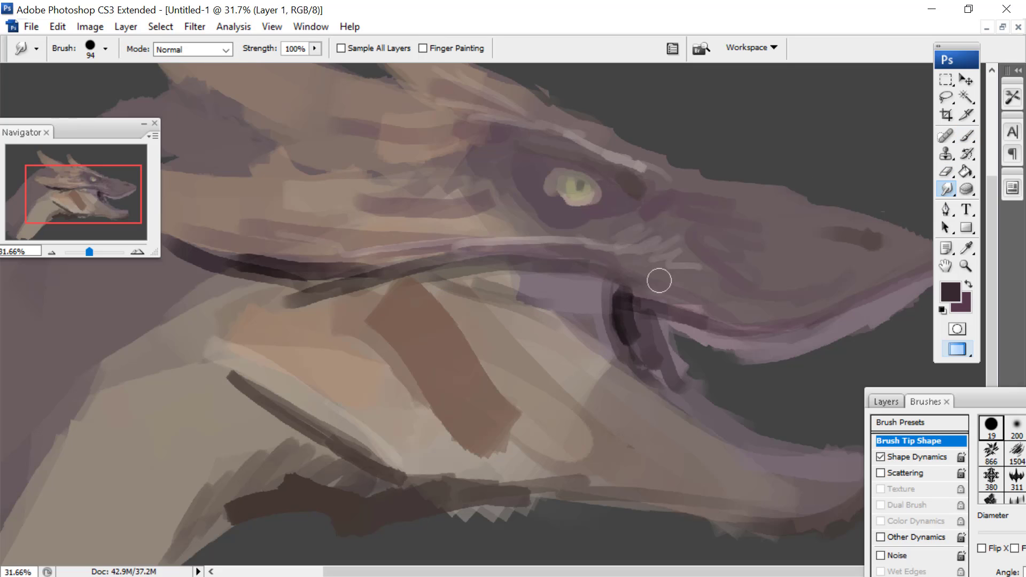
mouse_move(635, 323)
left_mouse_down()
mouse_move(607, 313)
mouse_move(602, 284)
mouse_move(626, 340)
mouse_move(586, 286)
mouse_move(620, 302)
left_mouse_up()
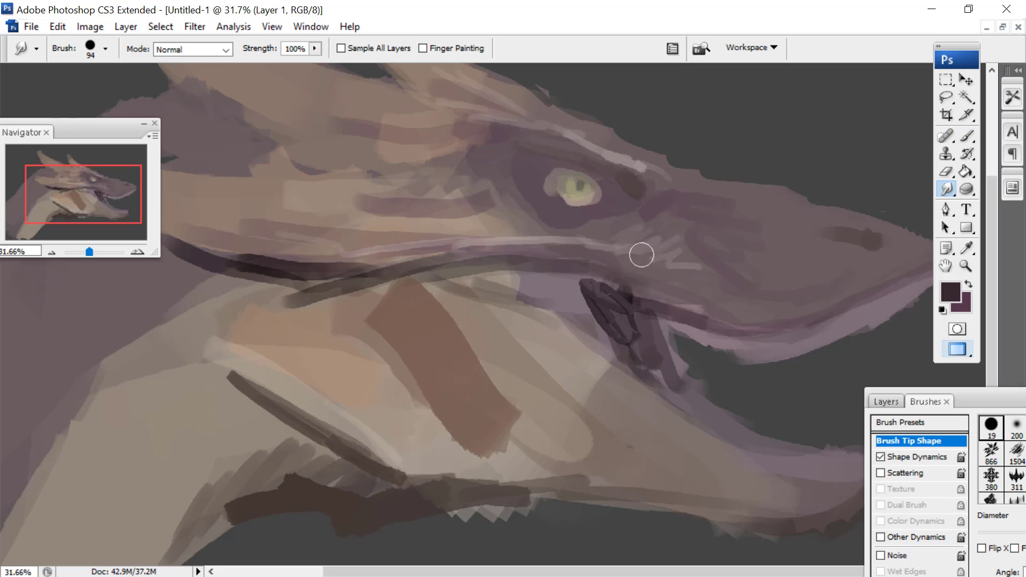
mouse_move(651, 267)
left_mouse_down()
mouse_move(620, 275)
mouse_move(653, 290)
left_mouse_up()
mouse_move(552, 258)
left_mouse_down()
mouse_move(612, 284)
mouse_move(699, 298)
left_mouse_up()
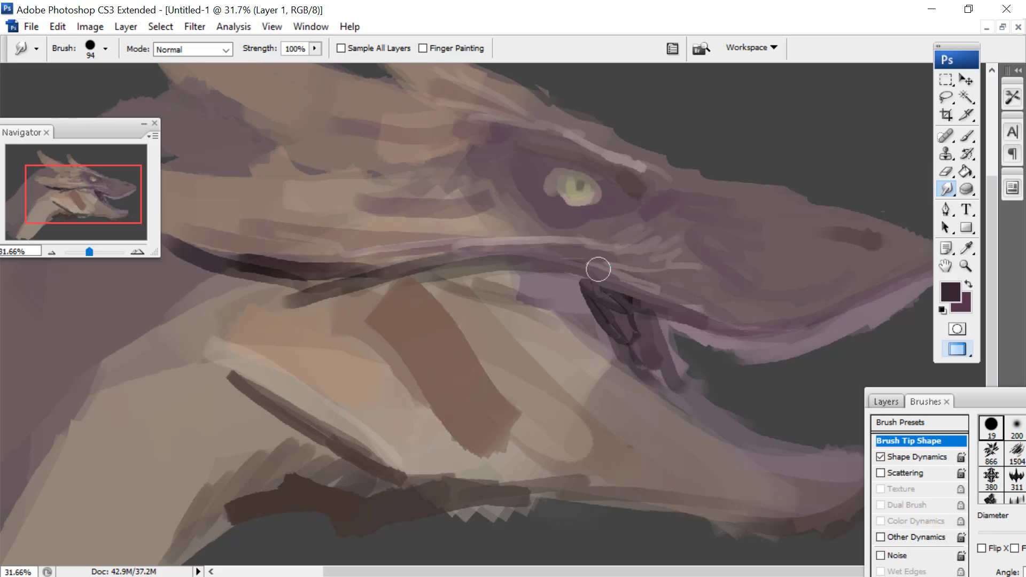
left_click_drag(598, 269, 667, 292)
left_click_drag(94, 201, 126, 170)
left_click_drag(538, 274, 475, 285)
left_click_drag(560, 231, 501, 261)
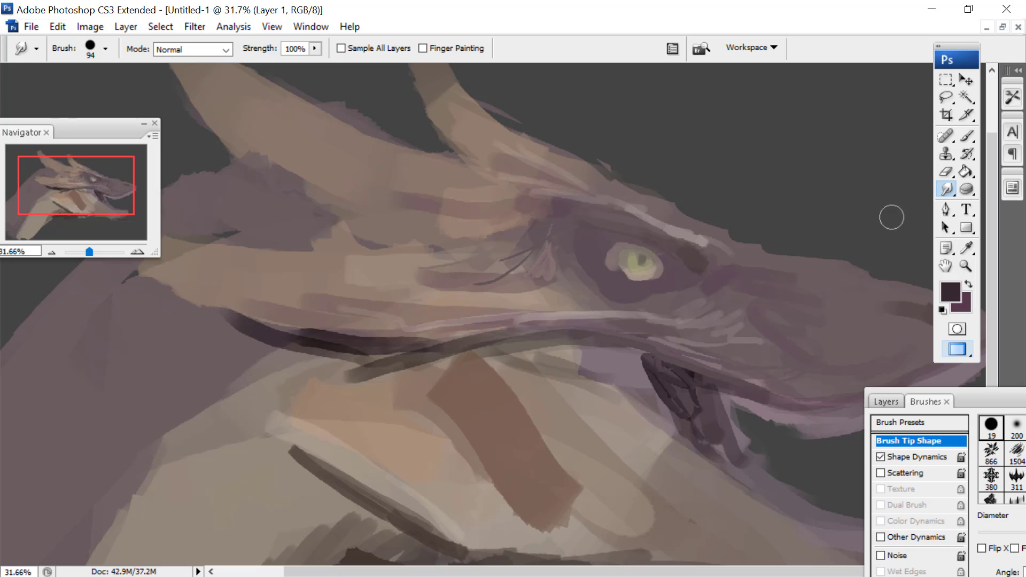
Return to the Brush tool at 58 px and paint a dark outline around the eye socket
left_click(968, 137)
right_click(632, 220)
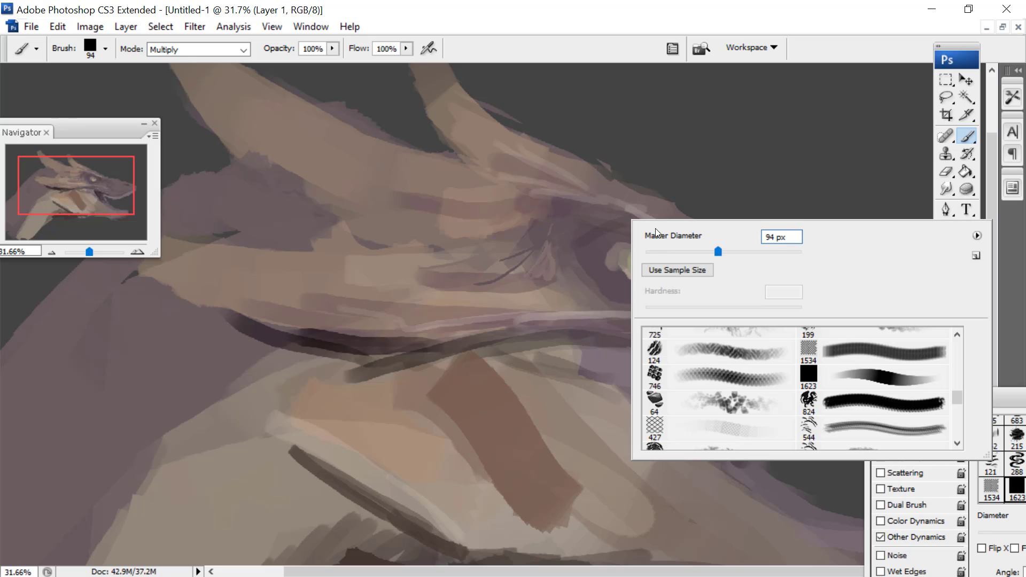
left_click(688, 251)
key("Return")
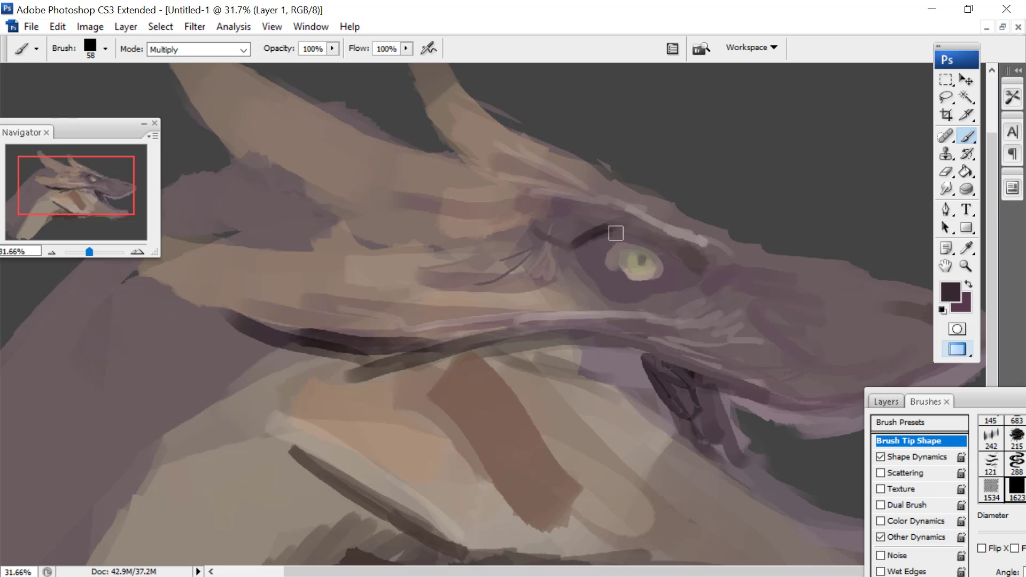
mouse_move(616, 233)
left_mouse_down()
mouse_move(717, 258)
mouse_move(720, 270)
mouse_move(698, 284)
mouse_move(646, 296)
left_mouse_up()
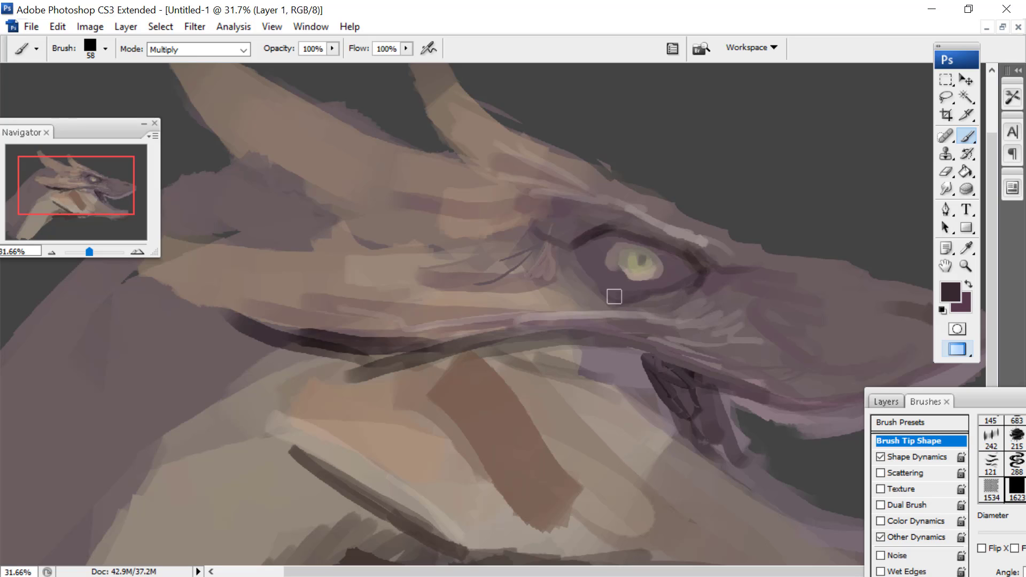
left_click_drag(587, 272, 600, 289)
mouse_move(589, 253)
left_mouse_down()
mouse_move(605, 284)
mouse_move(591, 297)
left_mouse_up()
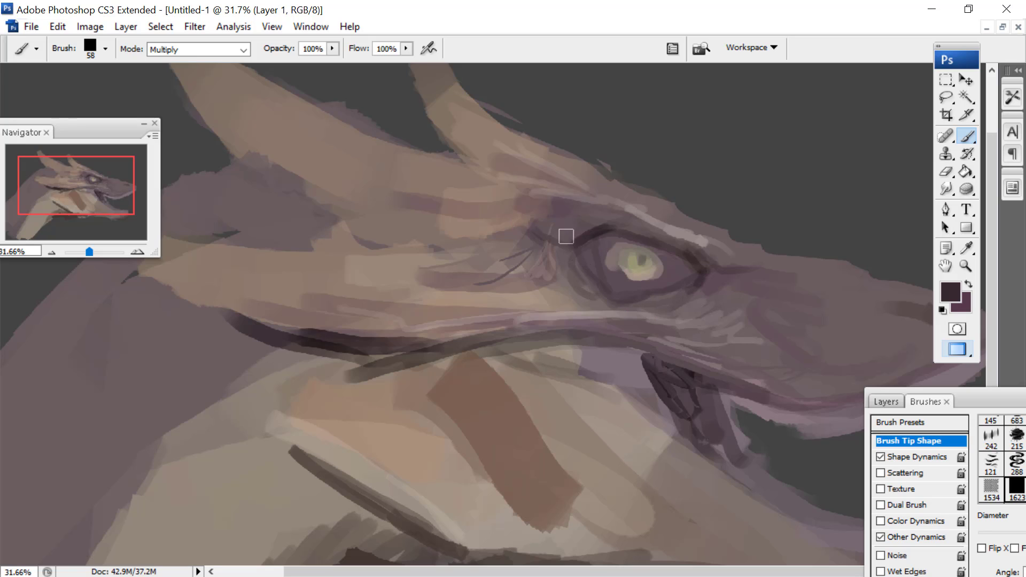
Paint thin dark wrinkle lines from behind the eye toward the horn base and across the cheek
mouse_move(567, 236)
left_mouse_down()
mouse_move(494, 219)
mouse_move(422, 179)
left_mouse_up()
mouse_move(500, 219)
left_mouse_down()
mouse_move(399, 213)
mouse_move(344, 179)
mouse_move(332, 202)
left_mouse_up()
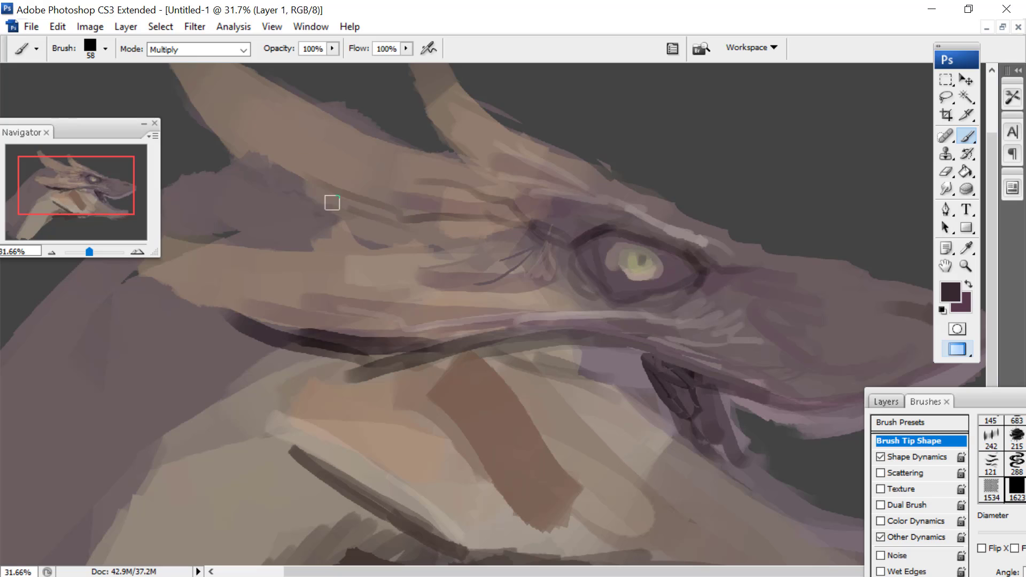
left_click_drag(435, 245, 483, 255)
mouse_move(466, 217)
left_mouse_down()
mouse_move(486, 244)
mouse_move(389, 332)
left_mouse_up()
mouse_move(561, 275)
left_mouse_down()
mouse_move(499, 315)
mouse_move(633, 350)
mouse_move(393, 359)
left_mouse_up()
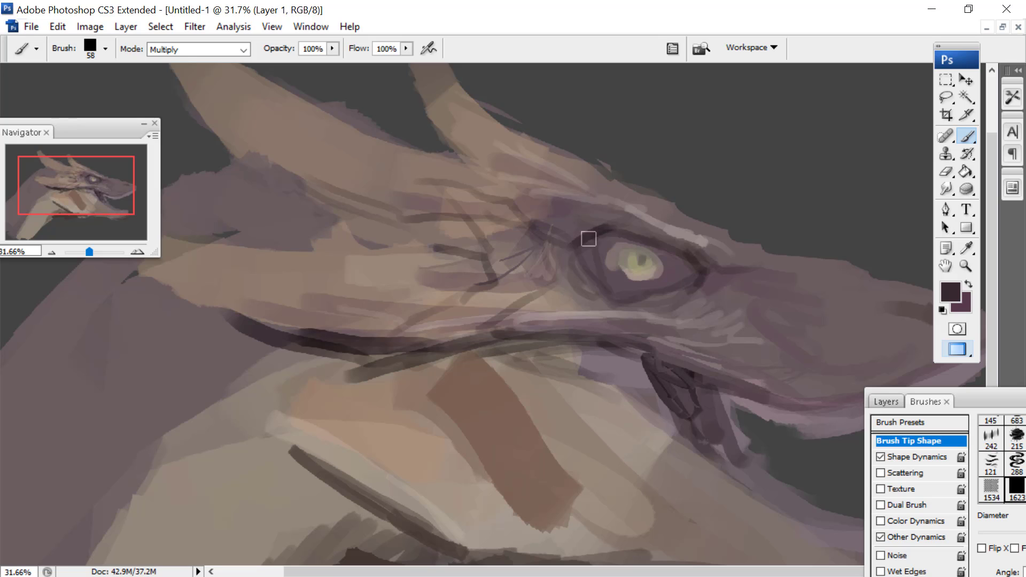
mouse_move(588, 239)
left_mouse_down()
mouse_move(584, 227)
mouse_move(544, 233)
left_mouse_up()
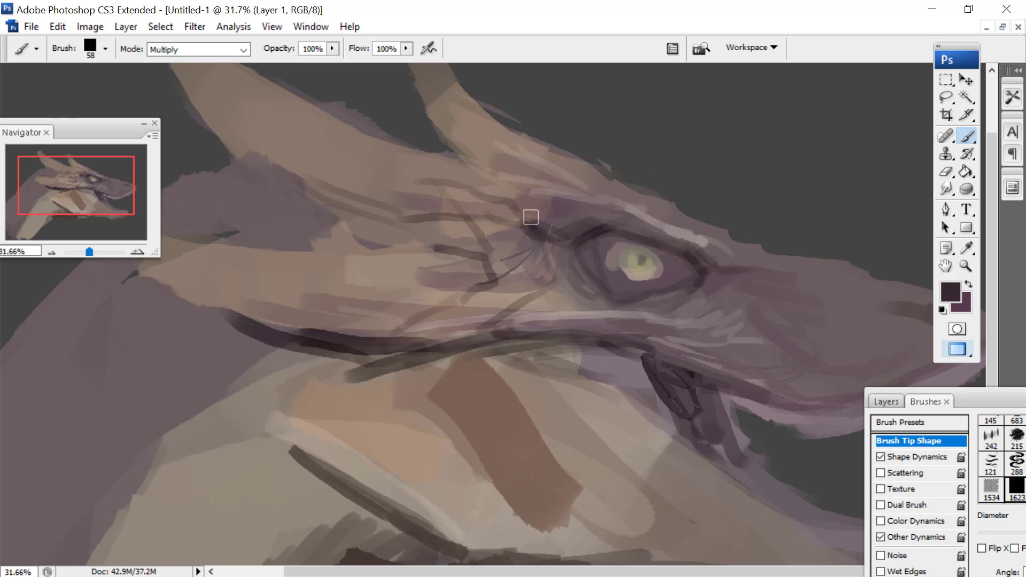
Enlarge the brush to 182 px and paint long shadow streaks down the pale front of the neck
left_click_drag(89, 251, 87, 253)
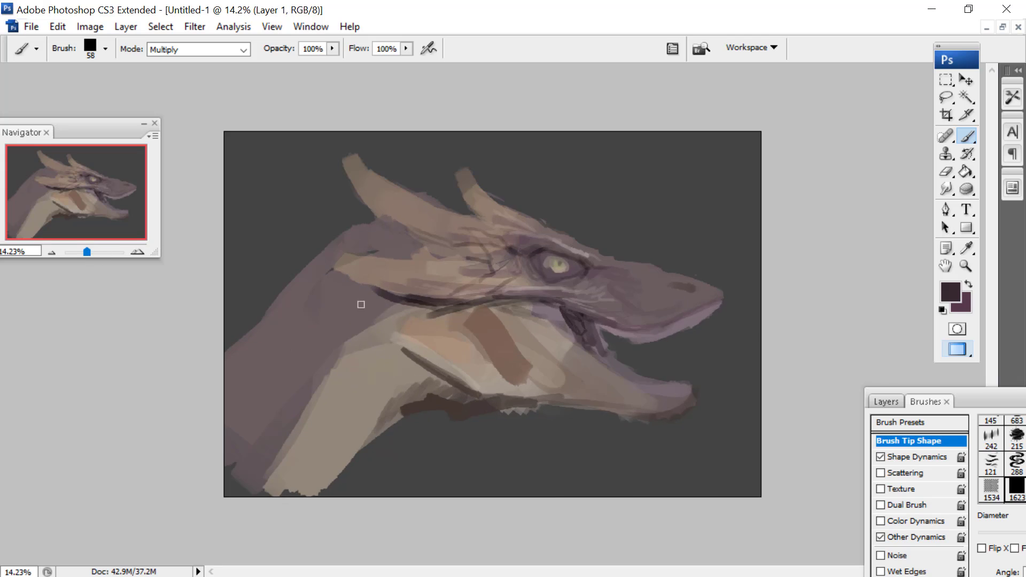
right_click(527, 279)
left_click(413, 386)
mouse_move(436, 387)
left_mouse_down()
mouse_move(371, 428)
mouse_move(325, 484)
left_mouse_up()
right_click(427, 332)
left_click(550, 364)
left_click(361, 369)
mouse_move(412, 322)
left_mouse_down()
mouse_move(360, 366)
mouse_move(290, 475)
mouse_move(378, 372)
mouse_move(307, 482)
mouse_move(417, 386)
mouse_move(413, 379)
mouse_move(292, 475)
left_mouse_up()
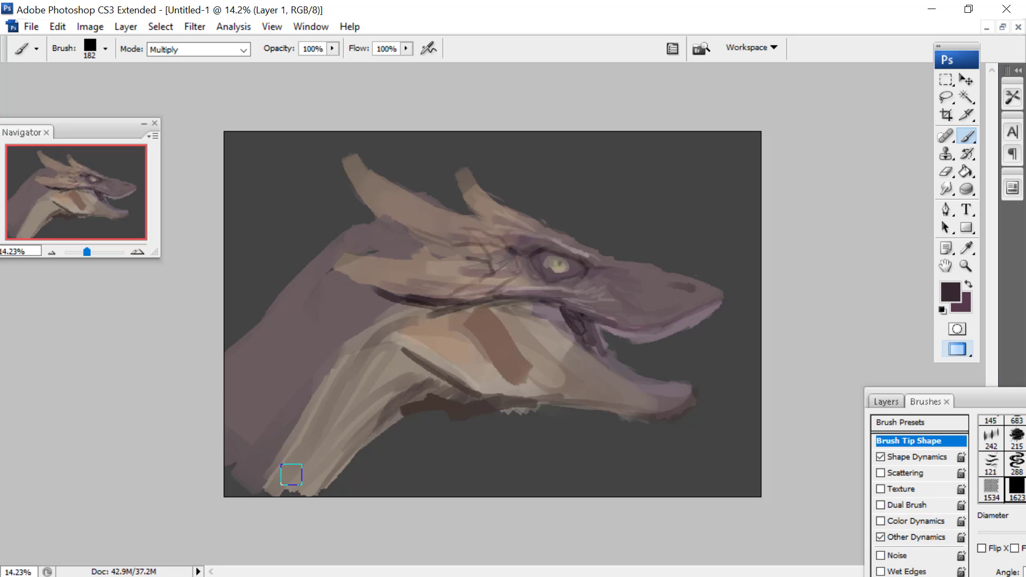
Paint broad Multiply shadows behind the cheek horn, under the upper horn, down the purple neck and along the lower jaw
mouse_move(340, 303)
left_mouse_down()
mouse_move(367, 292)
mouse_move(365, 305)
mouse_move(429, 311)
mouse_move(328, 306)
left_mouse_up()
mouse_move(583, 388)
left_mouse_down()
mouse_move(690, 413)
mouse_move(591, 399)
mouse_move(542, 377)
mouse_move(507, 396)
mouse_move(463, 385)
mouse_move(394, 345)
mouse_move(422, 321)
left_mouse_up()
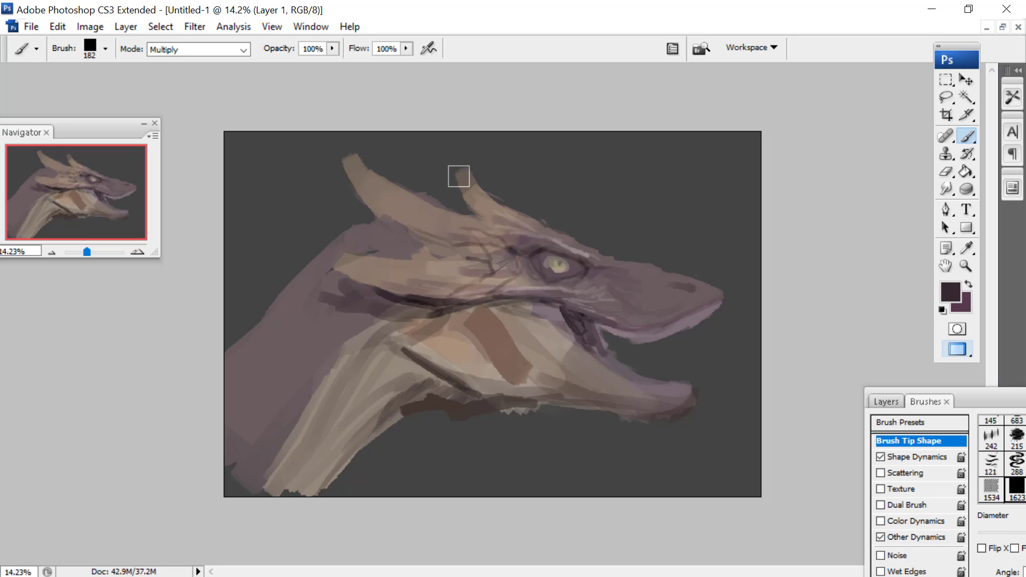
mouse_move(423, 247)
left_mouse_down()
mouse_move(360, 213)
mouse_move(425, 252)
mouse_move(385, 252)
mouse_move(378, 246)
mouse_move(432, 250)
mouse_move(434, 238)
mouse_move(376, 203)
left_mouse_up()
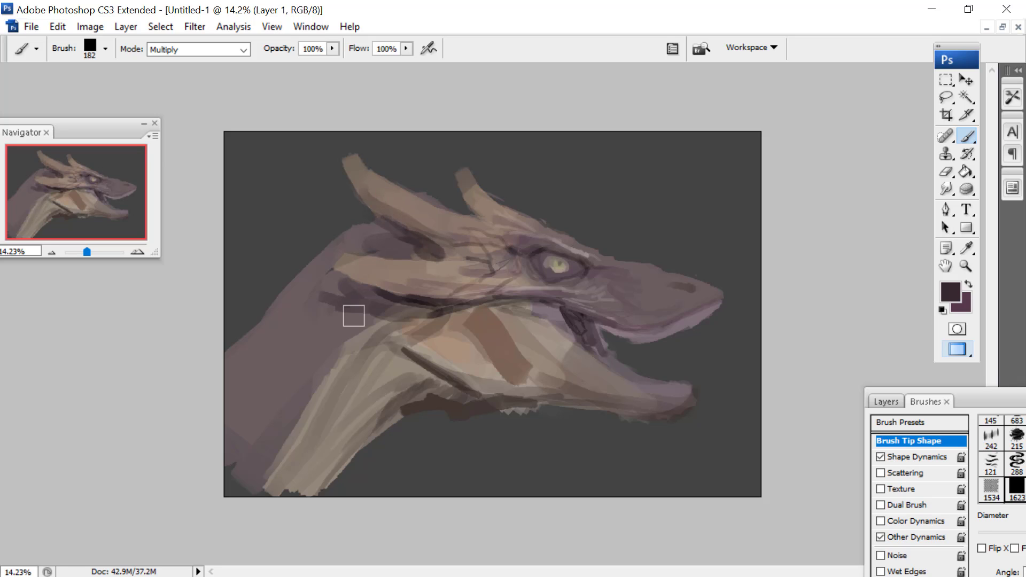
mouse_move(423, 318)
left_mouse_down()
mouse_move(327, 361)
mouse_move(279, 444)
mouse_move(332, 399)
left_mouse_up()
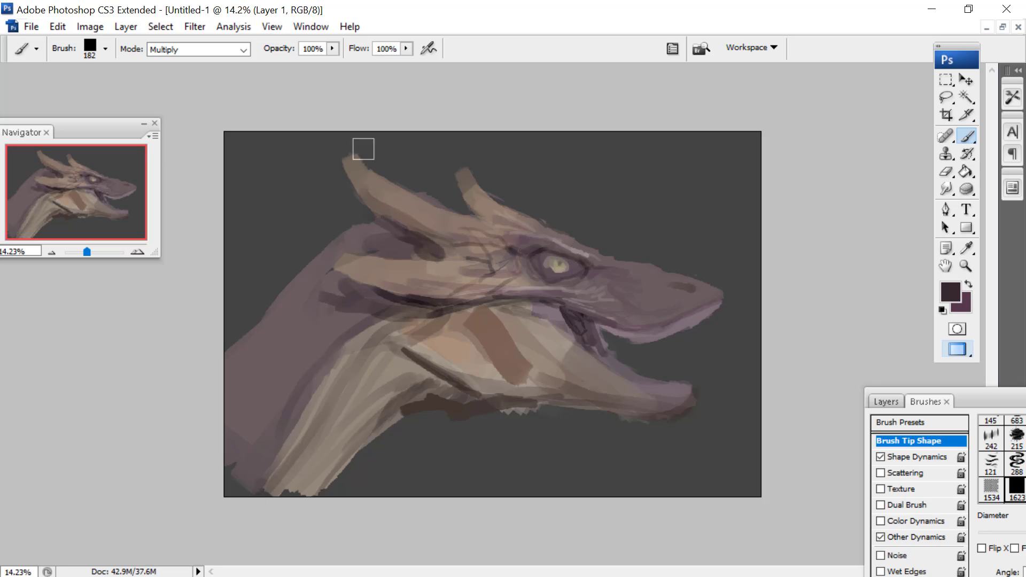
left_click_drag(231, 464, 283, 356)
left_click_drag(516, 366, 568, 382)
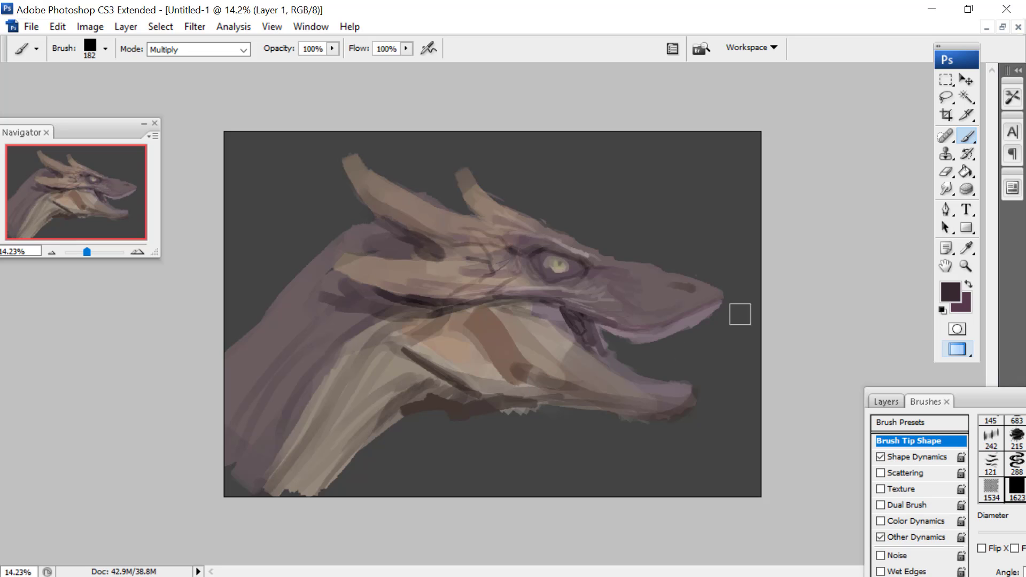
Switch to the Smudge tool at 106 px and smudge the upper part of the brown throat band
left_click(947, 189)
right_click(708, 285)
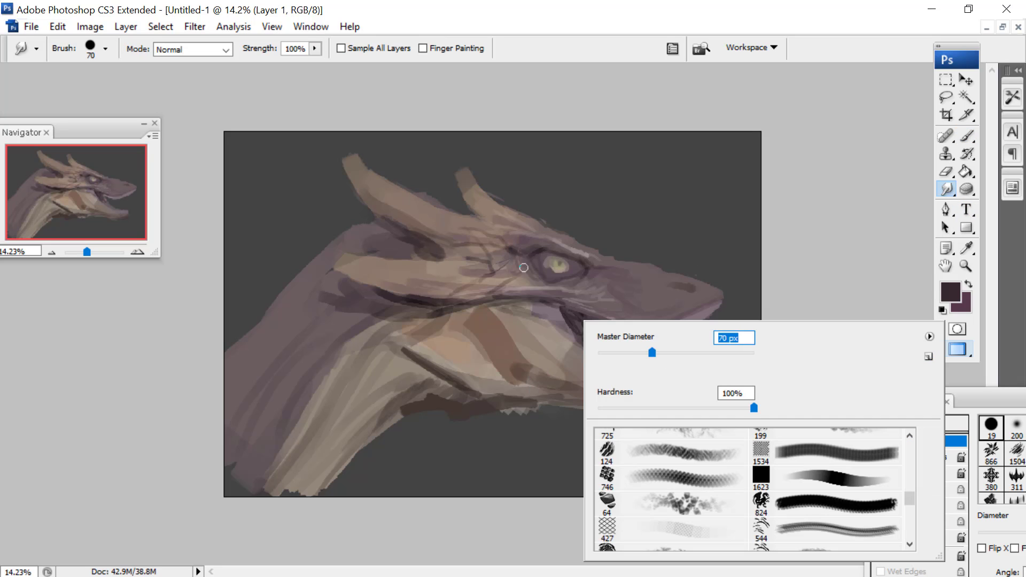
left_click(939, 175)
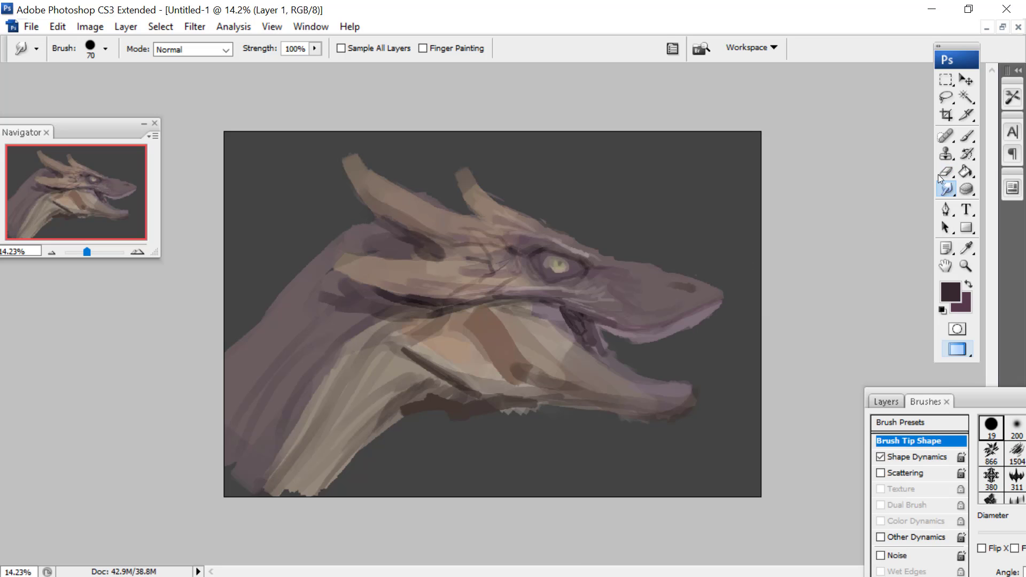
right_click(537, 327)
left_click_drag(622, 348, 632, 349)
key("Return")
Choose a brush tip with scattering for the Smudge tool and set its diameter to 82 px
right_click(564, 301)
left_click_drag(890, 477, 889, 425)
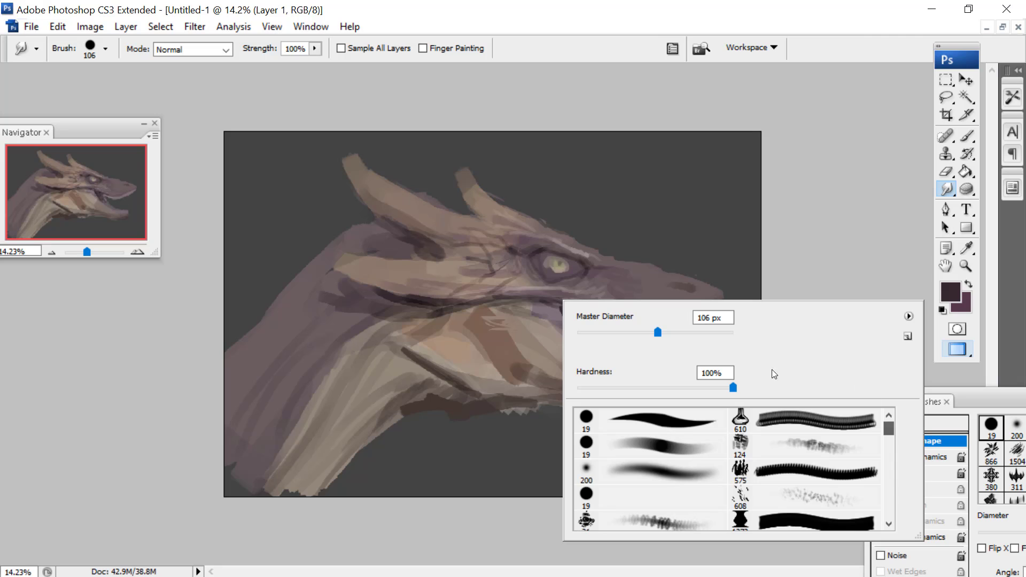
left_click(624, 491)
left_click_drag(612, 332, 641, 333)
key("Return")
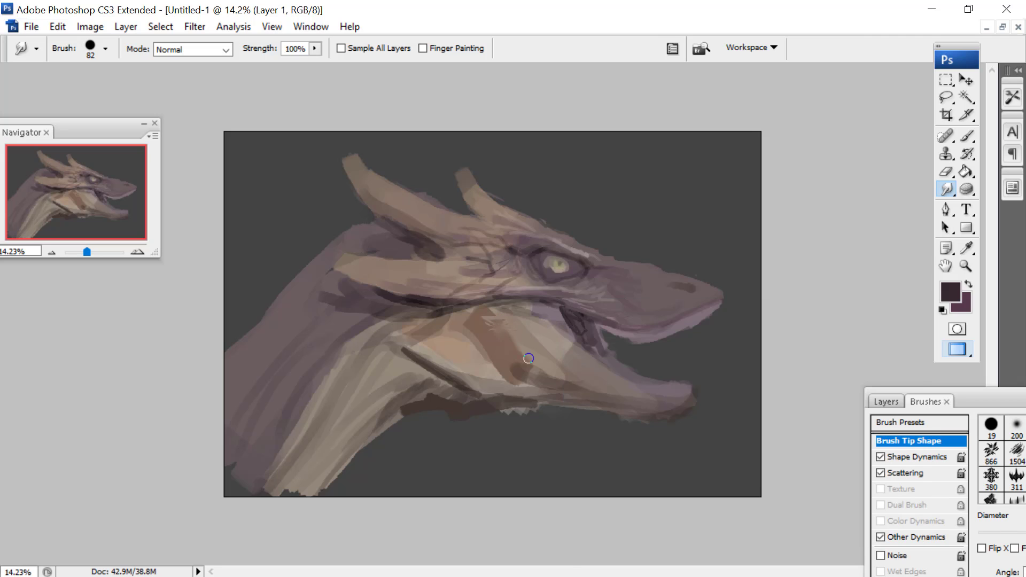
Enlarge the smudge brush to 154 px and blend the throat's brown and orange patches, the upper neck and the jaw's lower edge
right_click(618, 305)
key("Return")
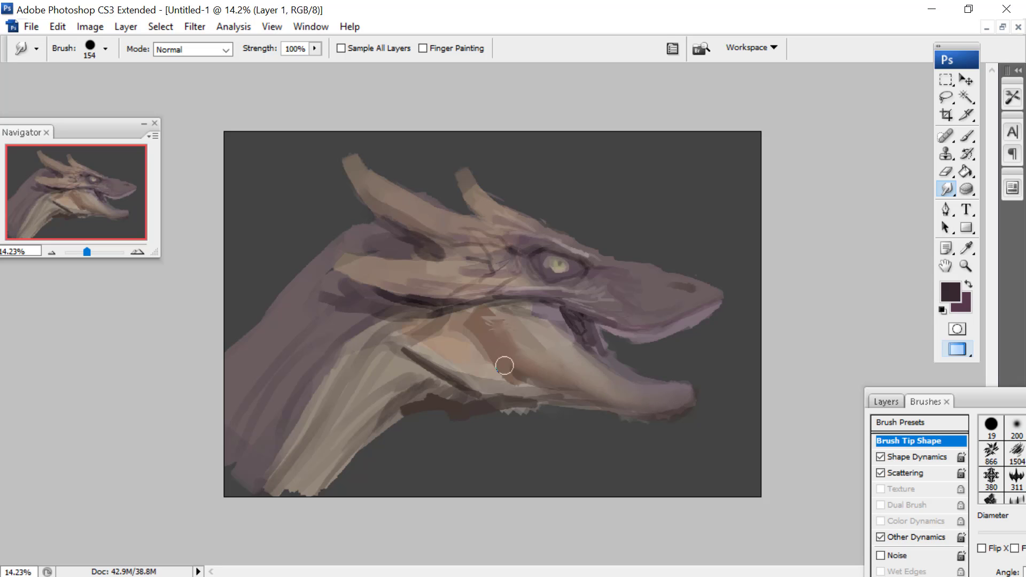
left_click_drag(471, 357, 525, 378)
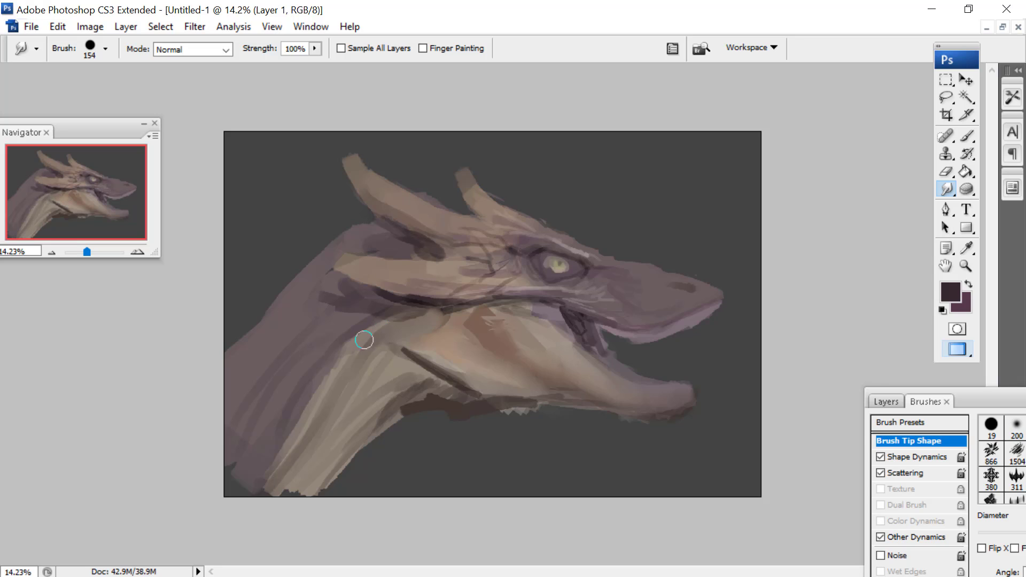
left_click_drag(364, 340, 401, 315)
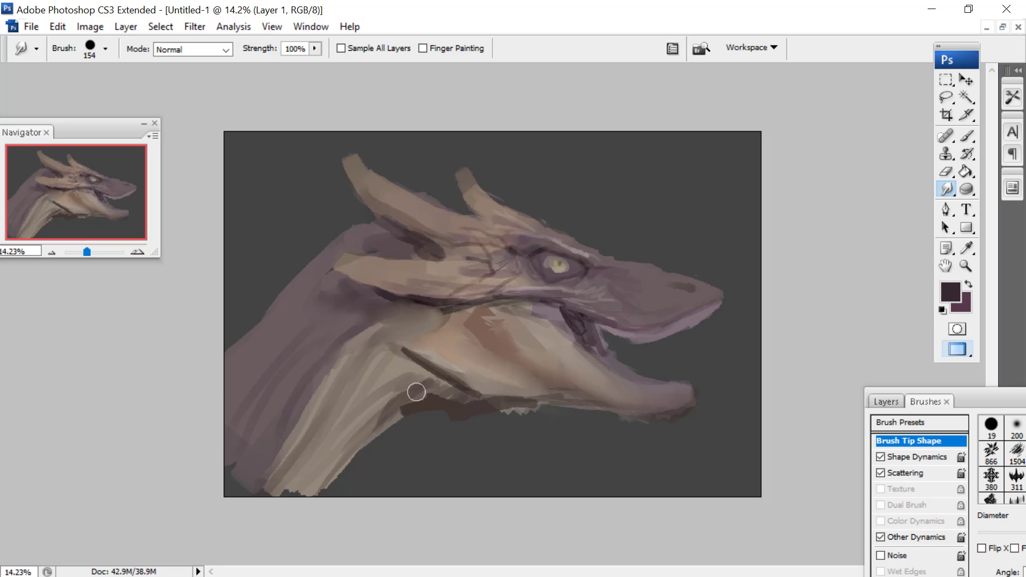
mouse_move(416, 392)
left_mouse_down()
mouse_move(431, 384)
mouse_move(560, 406)
left_mouse_up()
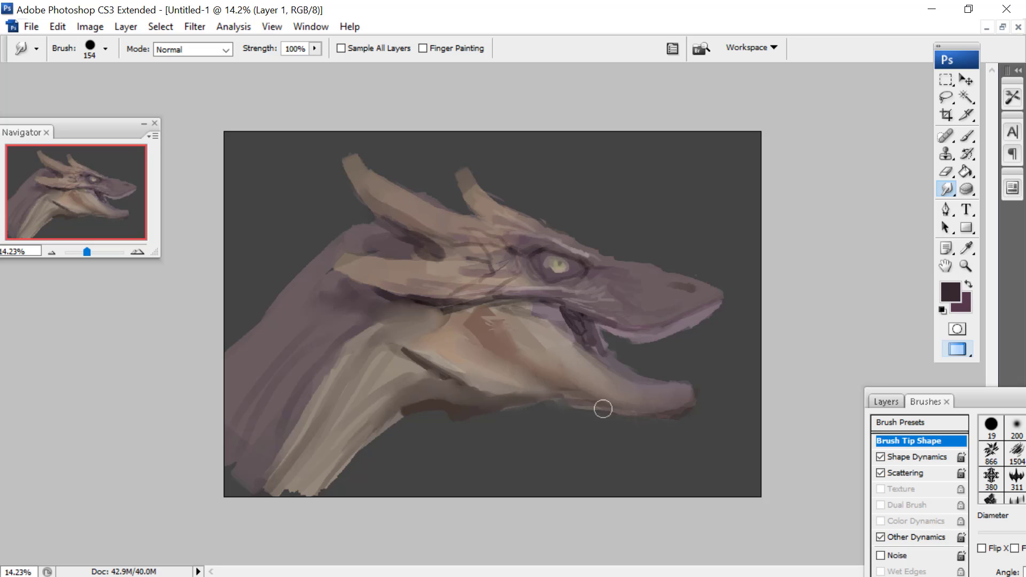
Smudge the dark shadows below the cheek horn and under the upper horn into the surrounding purple neck
left_click_drag(444, 322, 426, 311)
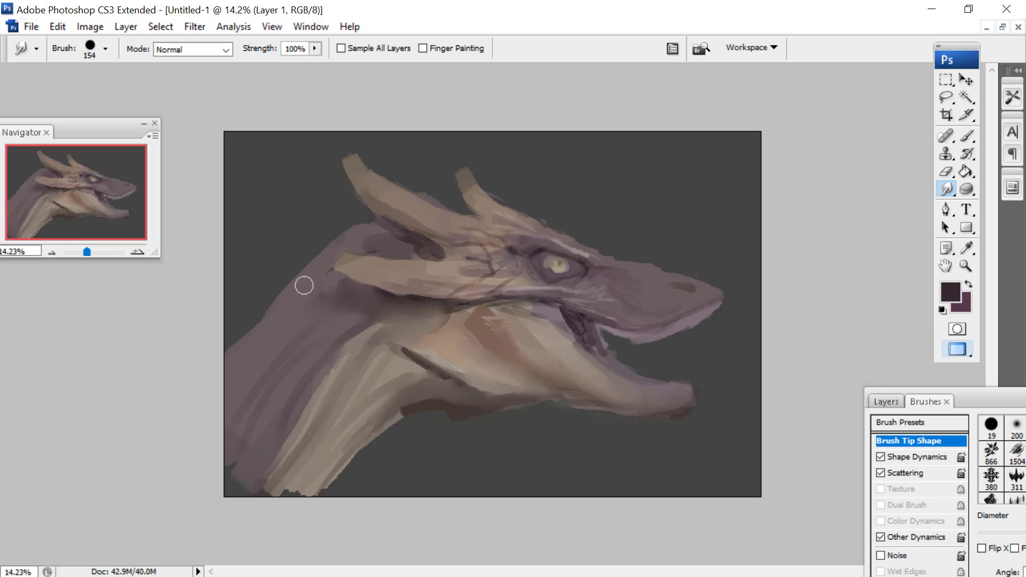
left_click_drag(398, 247, 373, 241)
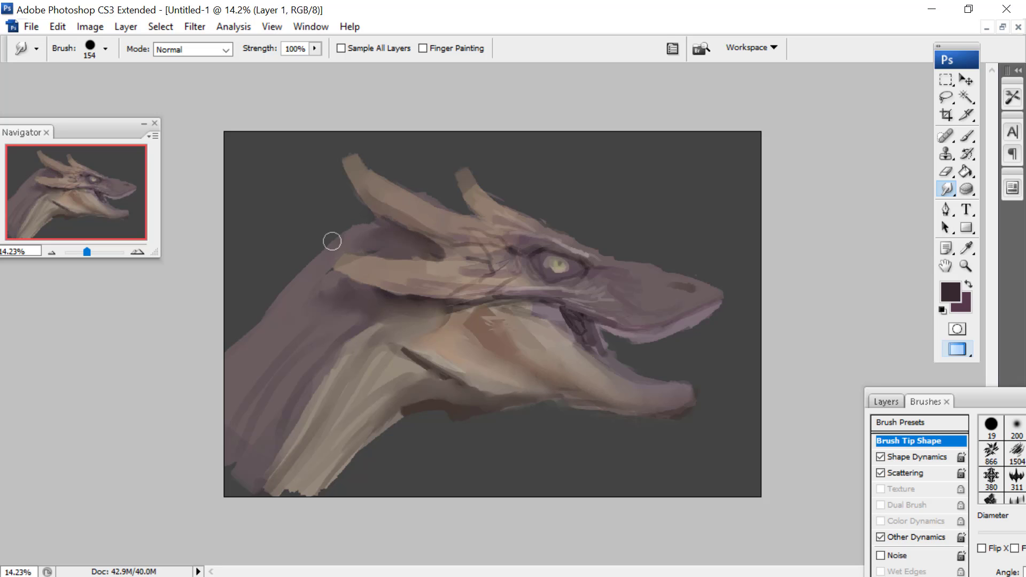
Switch to the Multiply brush at 48 px and paint dark accents around the eyeball and its front corner
left_click(967, 134)
left_click(96, 249)
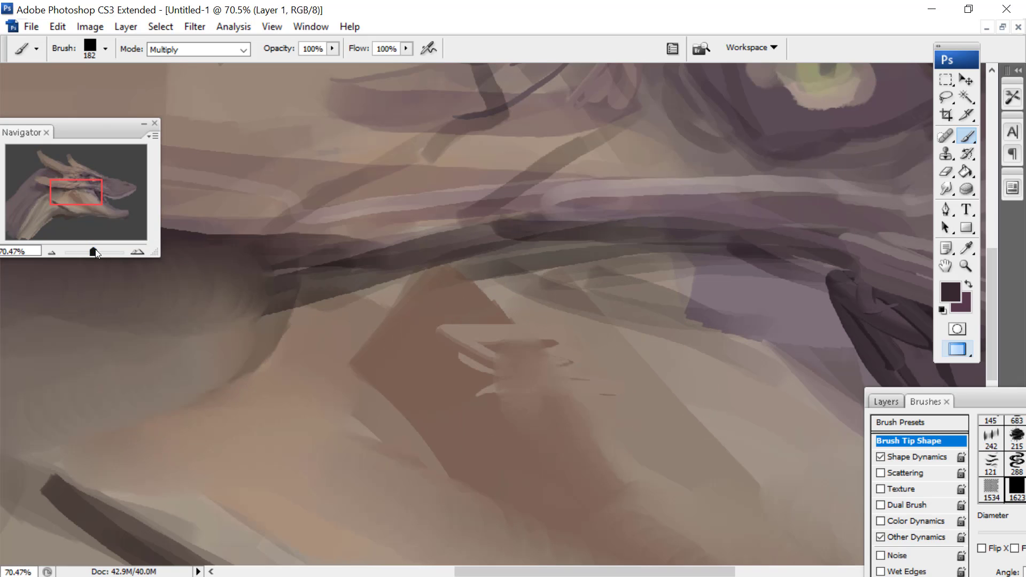
left_click_drag(74, 170, 90, 179)
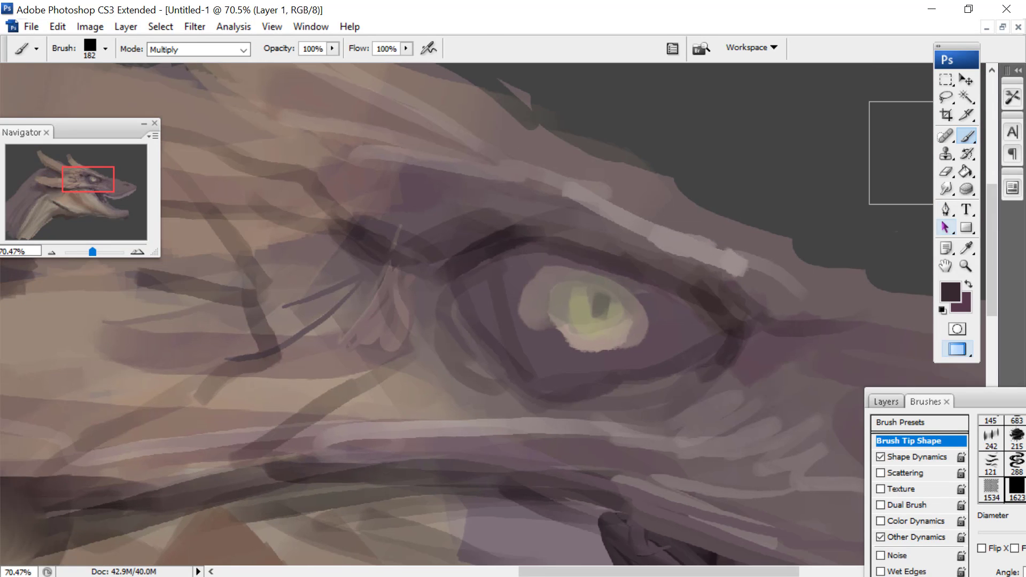
right_click(764, 217)
left_click(714, 238)
key("Return")
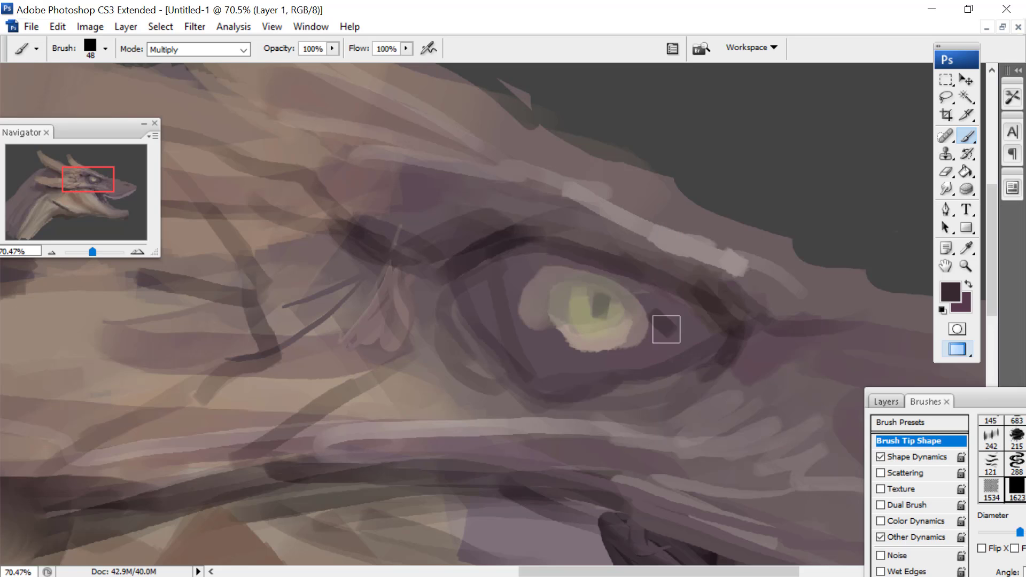
mouse_move(569, 267)
left_mouse_down()
mouse_move(657, 314)
mouse_move(592, 353)
left_mouse_up()
mouse_move(658, 300)
left_mouse_down()
mouse_move(698, 305)
mouse_move(710, 348)
mouse_move(847, 322)
left_mouse_up()
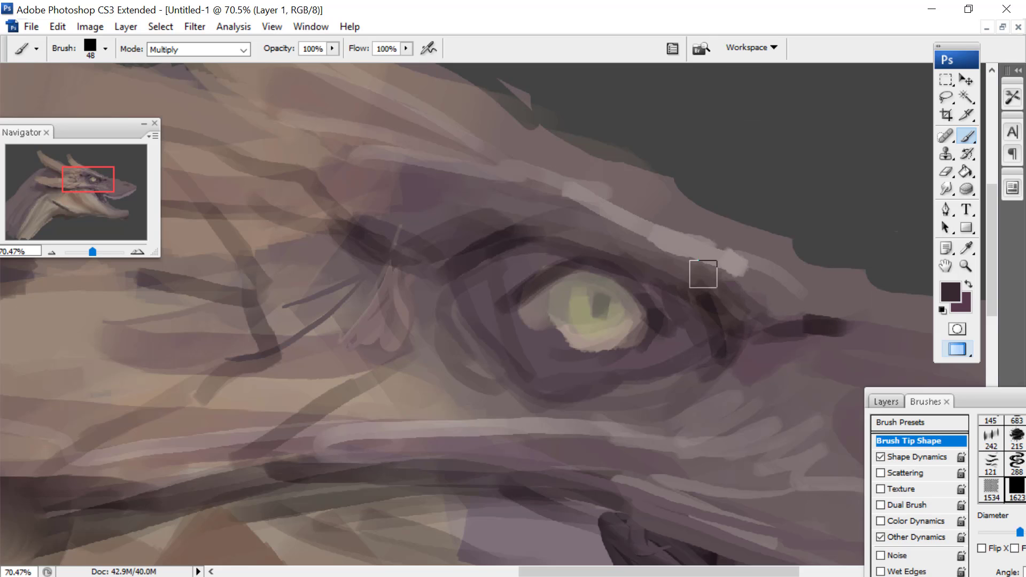
mouse_move(781, 304)
left_mouse_down()
mouse_move(732, 310)
mouse_move(604, 235)
mouse_move(707, 287)
left_mouse_up()
Enlarge the brush to 60 px and darken the brow, the eye socket and the creases around the eye
right_click(759, 209)
left_click(718, 290)
mouse_move(607, 228)
left_mouse_down()
mouse_move(492, 201)
mouse_move(454, 229)
mouse_move(534, 242)
mouse_move(481, 275)
left_mouse_up()
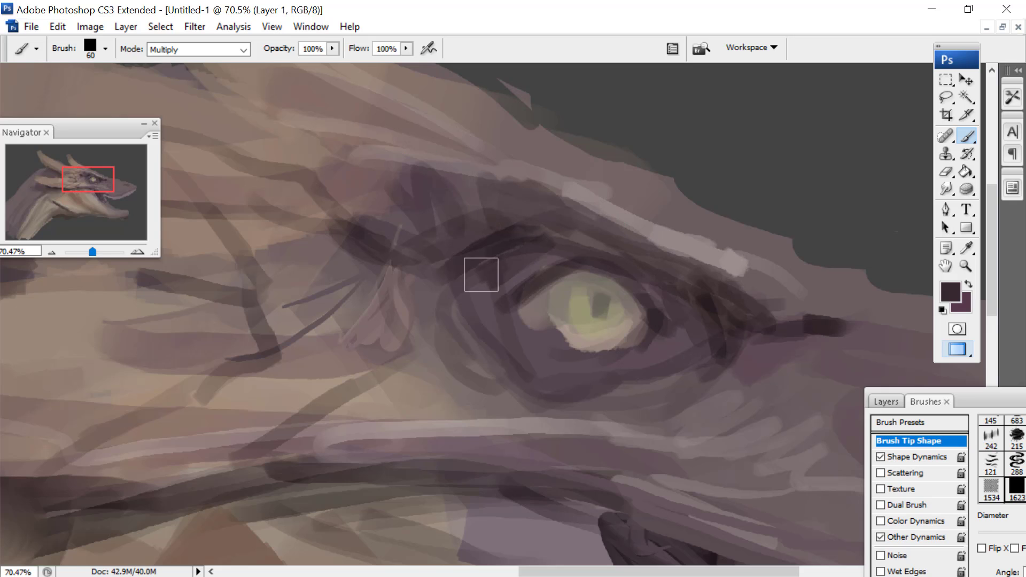
mouse_move(682, 284)
left_mouse_down()
mouse_move(671, 291)
mouse_move(754, 349)
left_mouse_up()
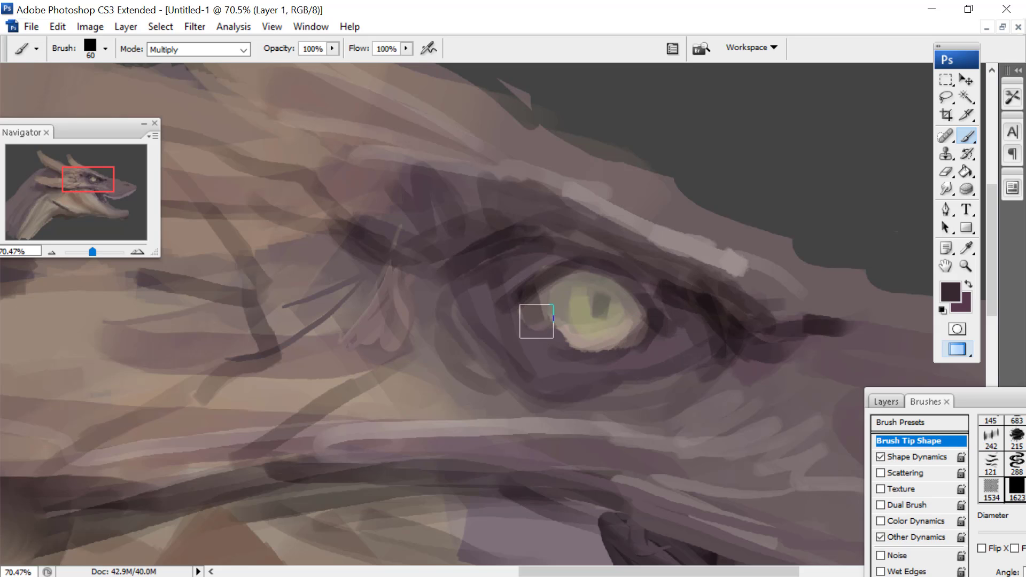
mouse_move(499, 298)
left_mouse_down()
mouse_move(575, 275)
mouse_move(615, 281)
left_mouse_up()
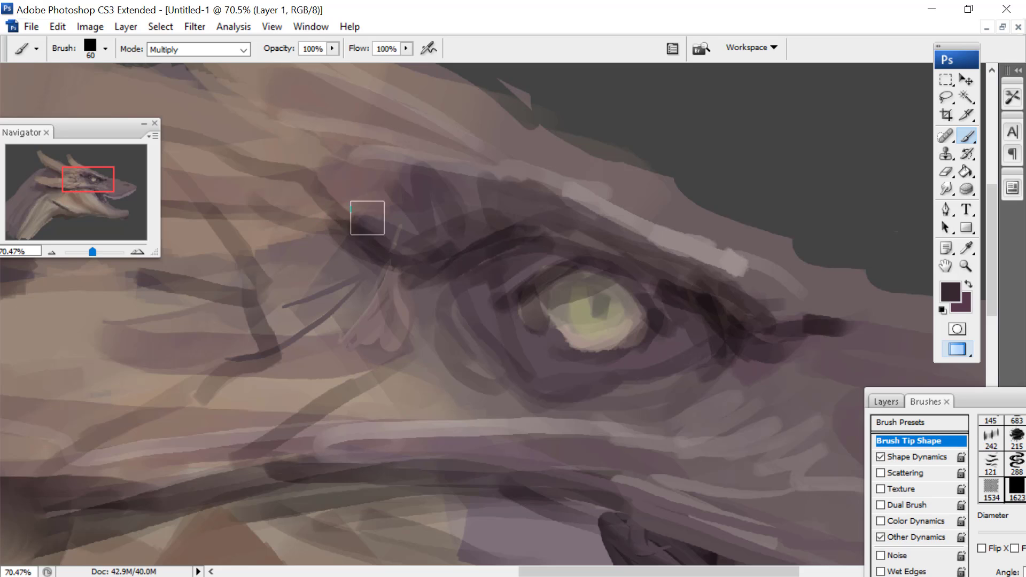
Paint Multiply shadows in the nostril, along the creases around it and at the lower jaw's tip
left_click(88, 250)
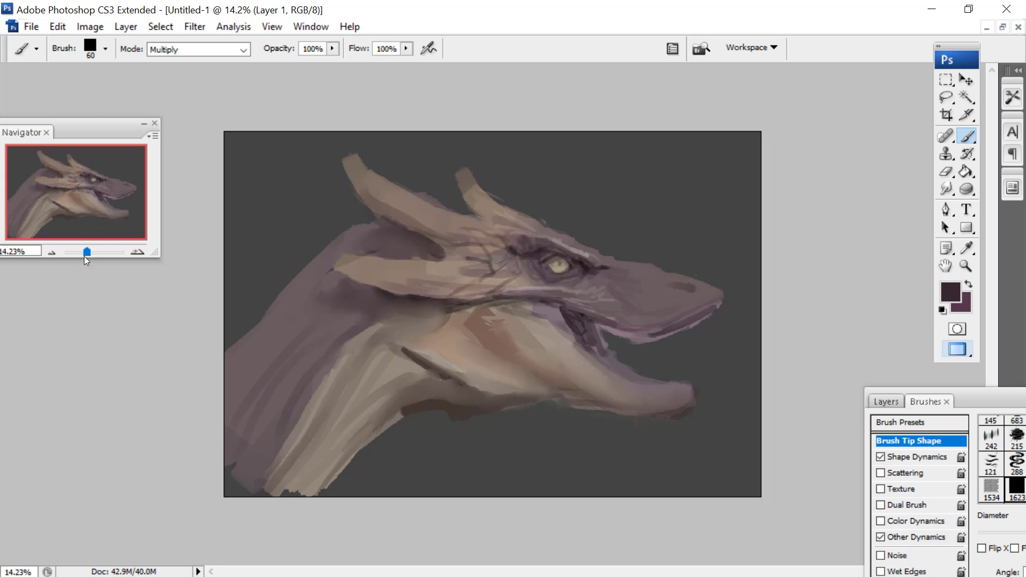
left_click_drag(86, 253, 88, 253)
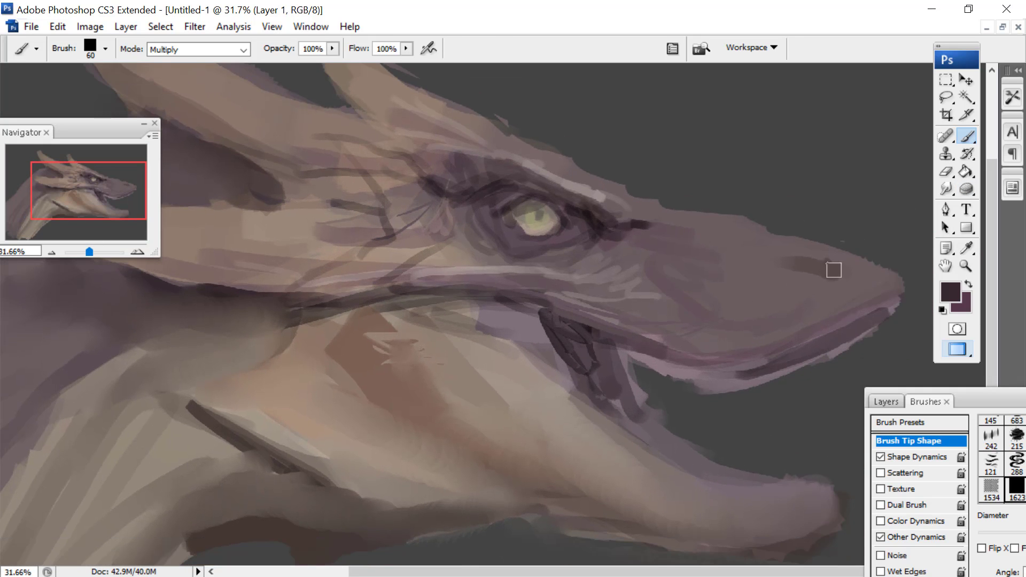
mouse_move(833, 270)
left_mouse_down()
mouse_move(791, 261)
mouse_move(751, 277)
left_mouse_up()
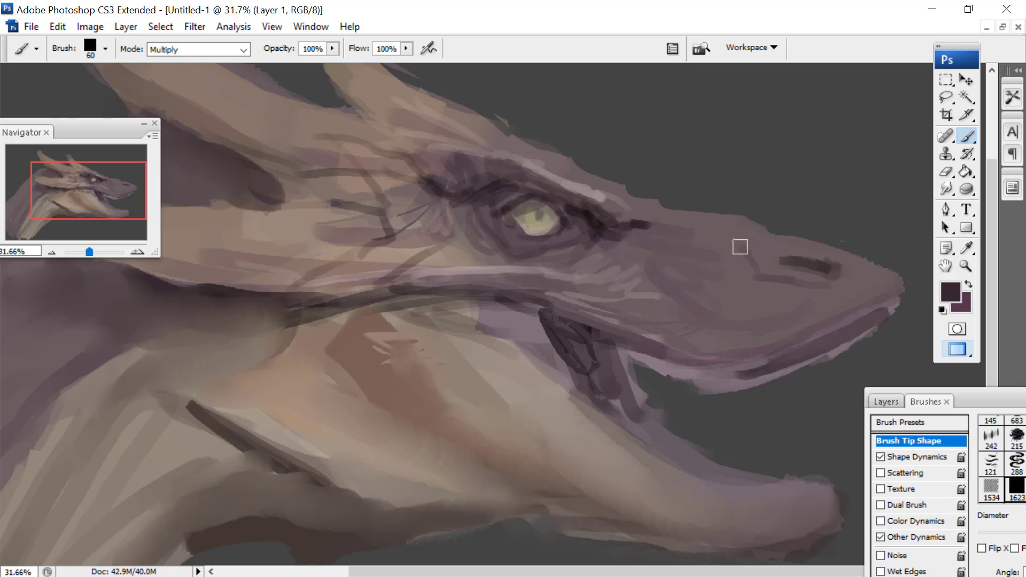
mouse_move(759, 238)
left_mouse_down()
mouse_move(827, 261)
mouse_move(824, 314)
left_mouse_up()
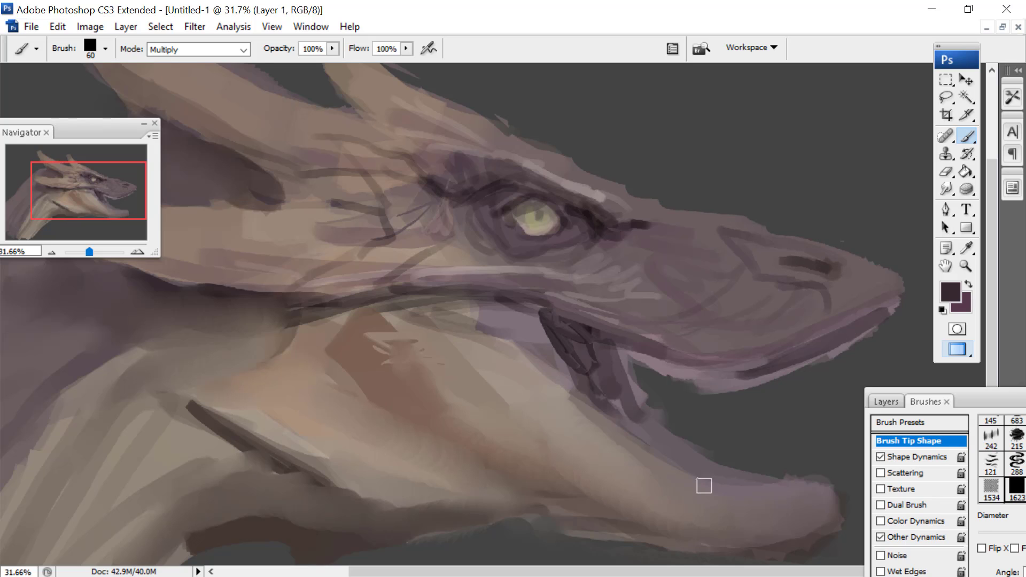
left_click_drag(829, 492, 809, 536)
Set the foreground to a pale cream and paint the first pointed teeth at the front of the upper jaw
key("i")
left_click(950, 291)
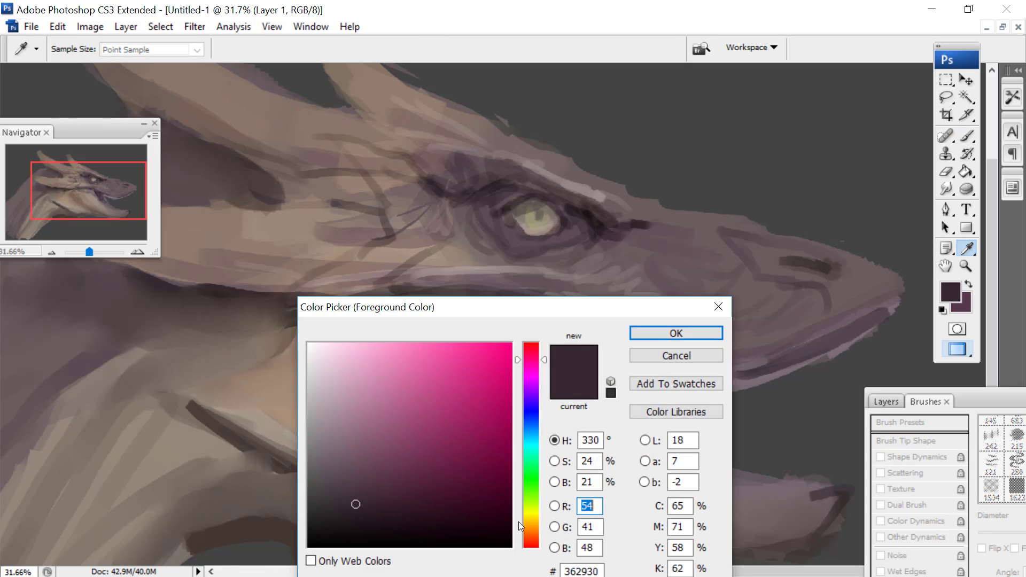
left_click(529, 523)
left_click(330, 350)
key("b")
left_click(675, 336)
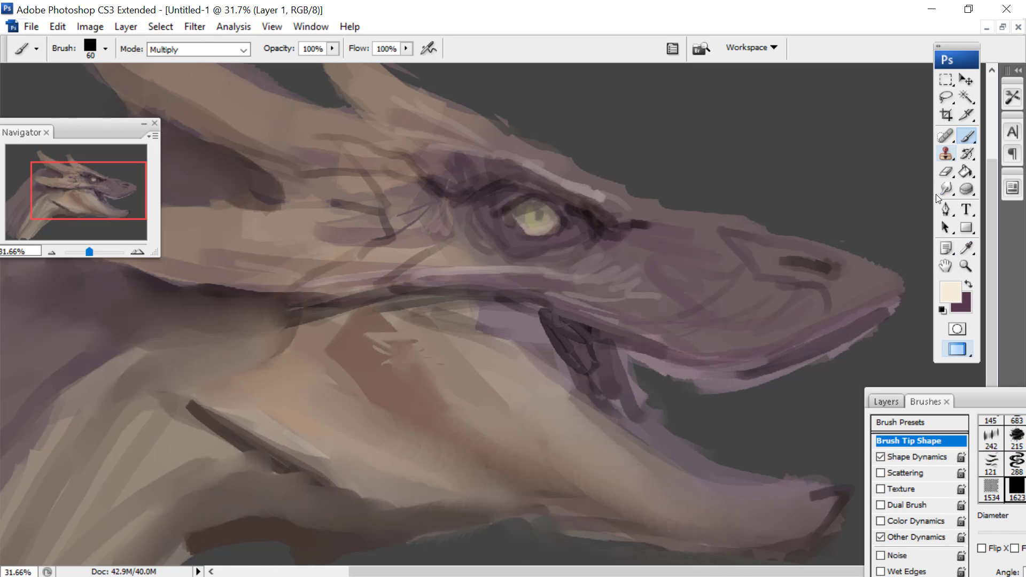
mouse_move(878, 327)
left_mouse_down()
mouse_move(860, 371)
mouse_move(849, 344)
mouse_move(787, 389)
left_mouse_up()
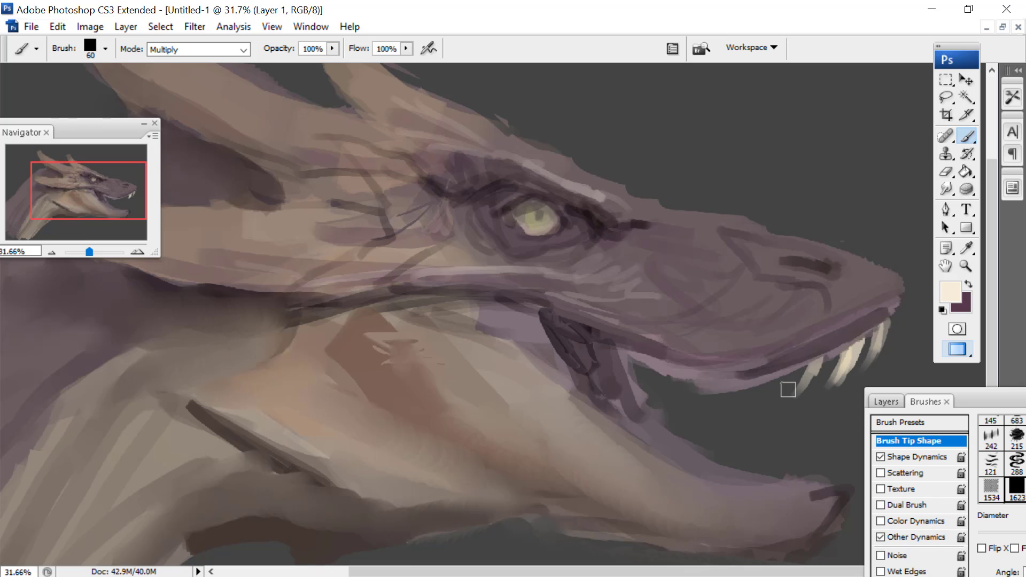
Set the foreground to greyish beige #c5beaf and continue the row of upper teeth back towards the mouth corner
left_click(955, 286)
left_click(330, 390)
left_click(676, 333)
key("b")
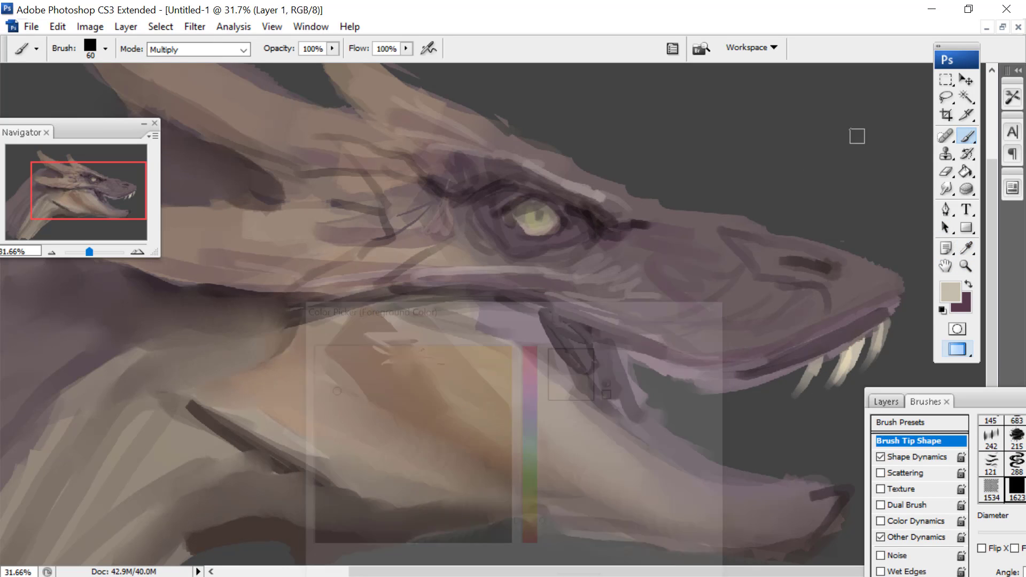
mouse_move(838, 352)
left_mouse_down()
mouse_move(822, 397)
mouse_move(835, 400)
left_mouse_up()
mouse_move(797, 368)
left_mouse_down()
mouse_move(778, 394)
mouse_move(779, 373)
mouse_move(735, 391)
mouse_move(746, 374)
mouse_move(730, 393)
mouse_move(688, 390)
mouse_move(731, 404)
mouse_move(723, 382)
mouse_move(709, 412)
left_mouse_up()
left_click_drag(696, 386, 683, 399)
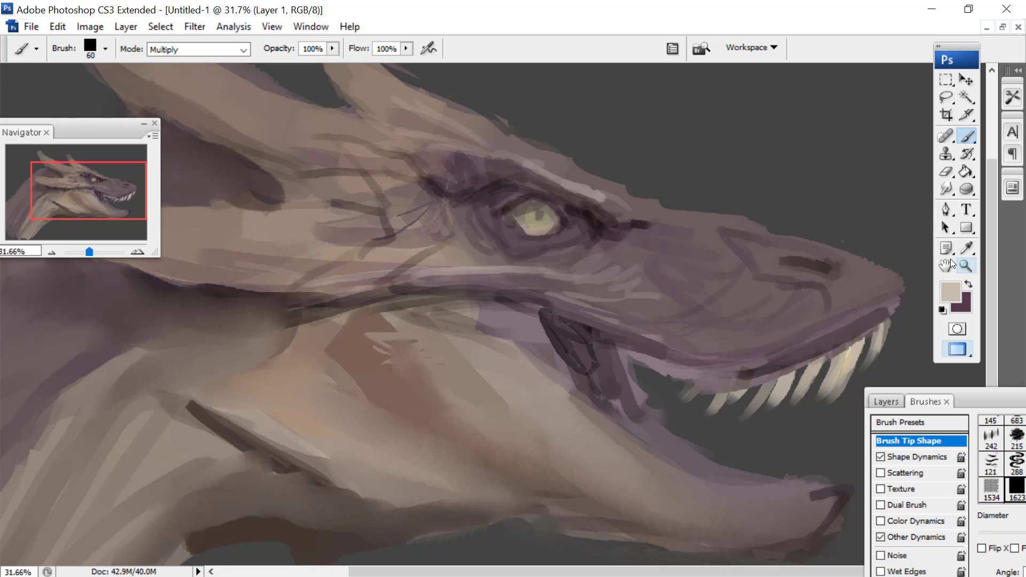
Reduce the brush to 40 px and paint a small tooth at the very tip of the snout
right_click(767, 350)
left_click(703, 361)
left_click_drag(899, 302, 893, 329)
Set the brush mode to Normal and paint solid beige teeth with roots over the upper gum line
left_click(885, 402)
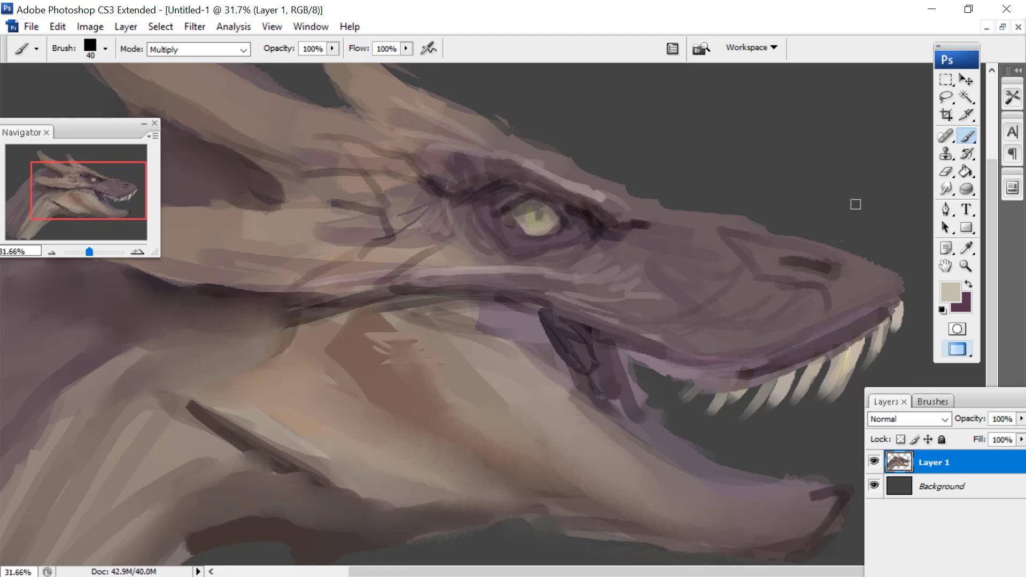
mouse_move(949, 393)
left_mouse_down()
mouse_move(624, 324)
mouse_move(171, 376)
left_mouse_up()
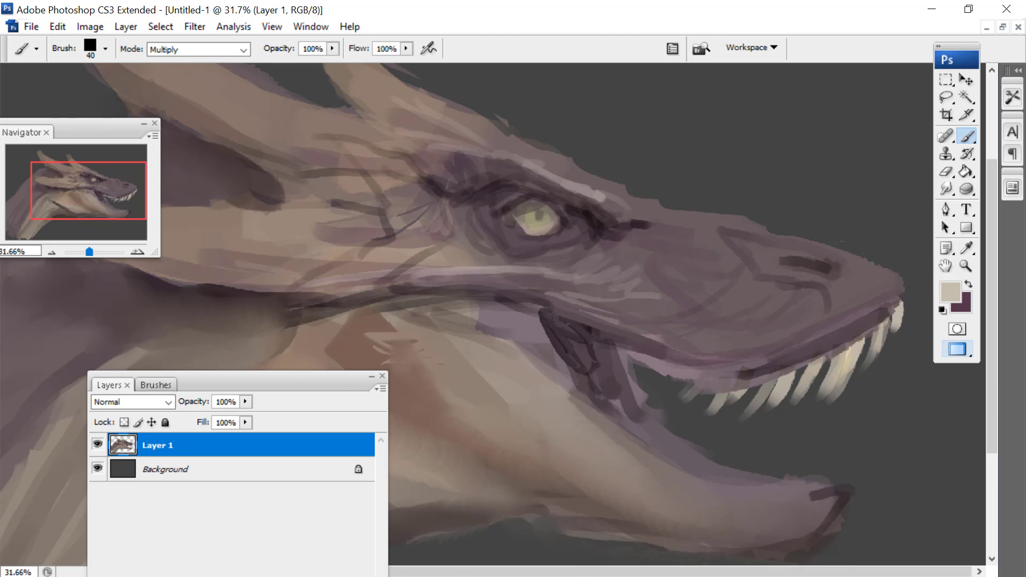
left_click(187, 50)
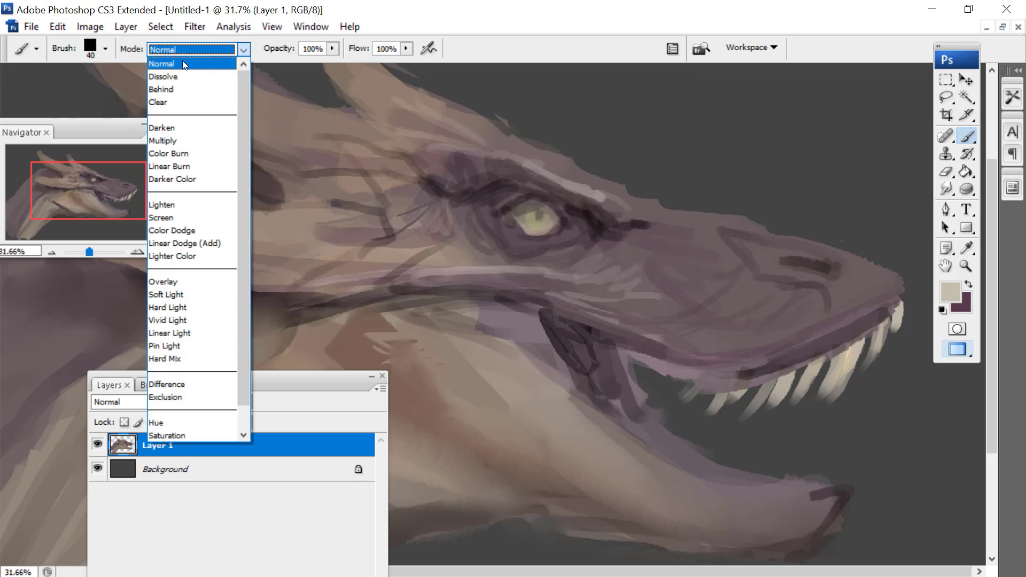
left_click(184, 65)
mouse_move(889, 305)
left_mouse_down()
mouse_move(875, 345)
mouse_move(874, 313)
mouse_move(855, 344)
mouse_move(856, 324)
mouse_move(842, 345)
mouse_move(854, 321)
mouse_move(833, 327)
mouse_move(820, 373)
left_mouse_up()
mouse_move(814, 330)
left_mouse_down()
mouse_move(788, 363)
mouse_move(788, 349)
mouse_move(784, 367)
mouse_move(763, 360)
mouse_move(742, 401)
mouse_move(739, 358)
mouse_move(706, 406)
left_mouse_up()
mouse_move(721, 361)
left_mouse_down()
mouse_move(695, 387)
mouse_move(682, 373)
left_mouse_up()
left_click_drag(680, 361, 632, 352)
Paint a row of short beige teeth along the front of the lower jaw
mouse_move(828, 470)
left_mouse_down()
mouse_move(833, 488)
mouse_move(826, 460)
left_mouse_up()
mouse_move(819, 485)
left_mouse_down()
mouse_move(789, 459)
mouse_move(787, 471)
mouse_move(765, 466)
left_mouse_up()
mouse_move(754, 470)
left_mouse_down()
mouse_move(758, 480)
mouse_move(740, 469)
left_mouse_up()
left_click_drag(742, 477, 666, 443)
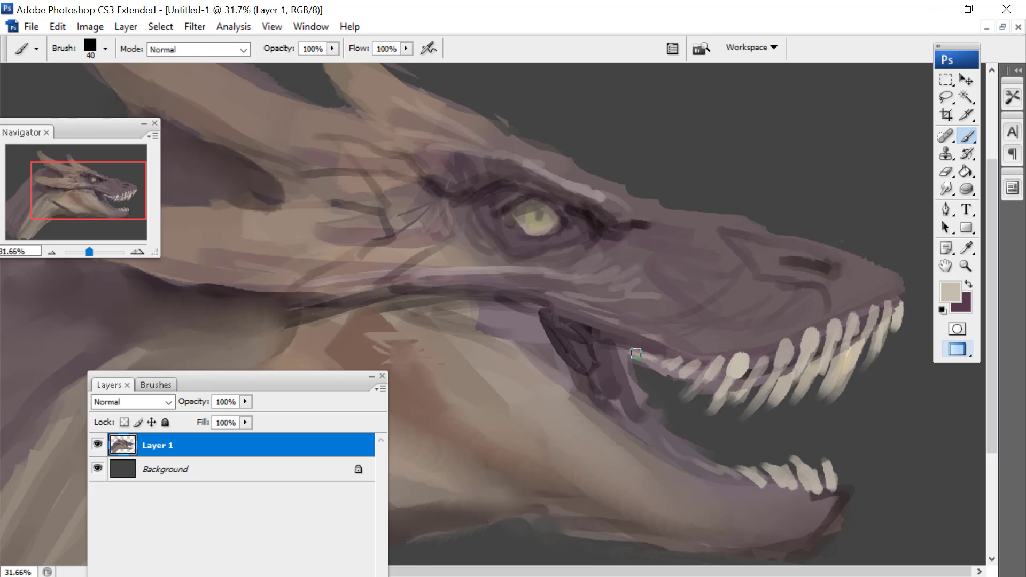
Set the foreground to dark brown #37342e and paint a dark line along the upper lip above the teeth
left_click(951, 292)
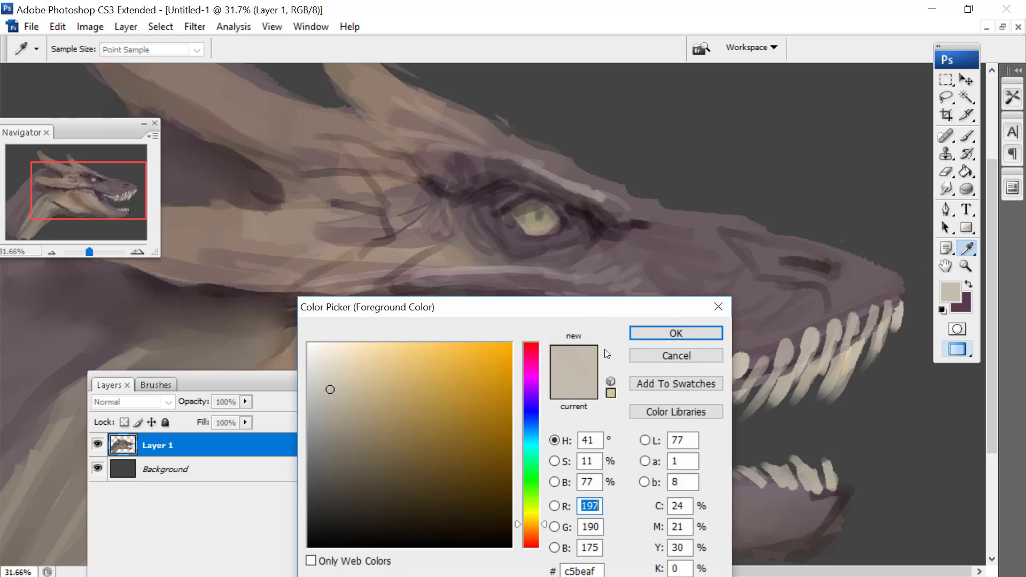
left_click(340, 504)
left_click(675, 333)
key("b")
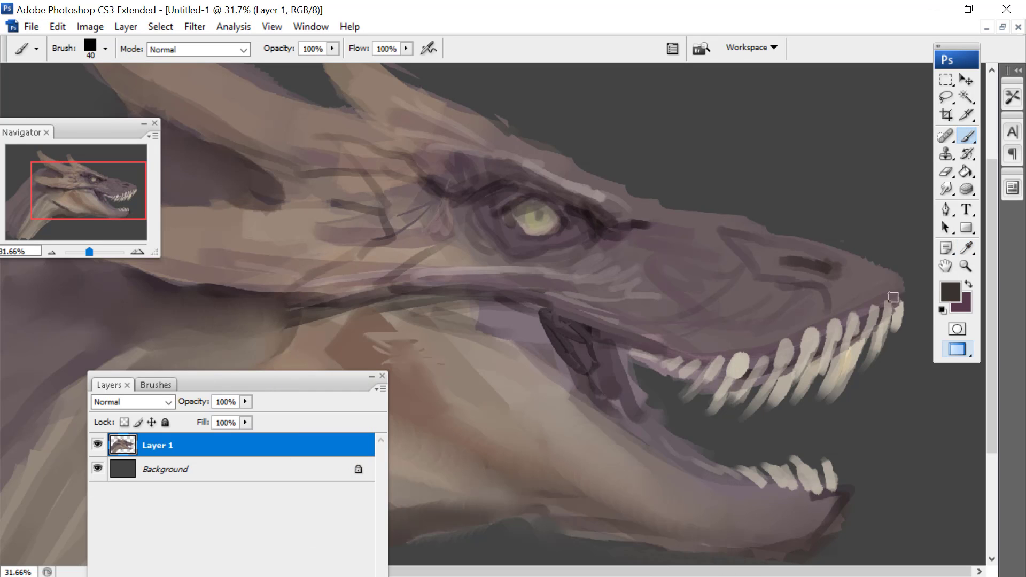
mouse_move(900, 291)
left_mouse_down()
mouse_move(798, 331)
mouse_move(859, 303)
mouse_move(794, 328)
mouse_move(643, 344)
mouse_move(603, 324)
mouse_move(651, 320)
mouse_move(654, 337)
mouse_move(388, 314)
left_mouse_up()
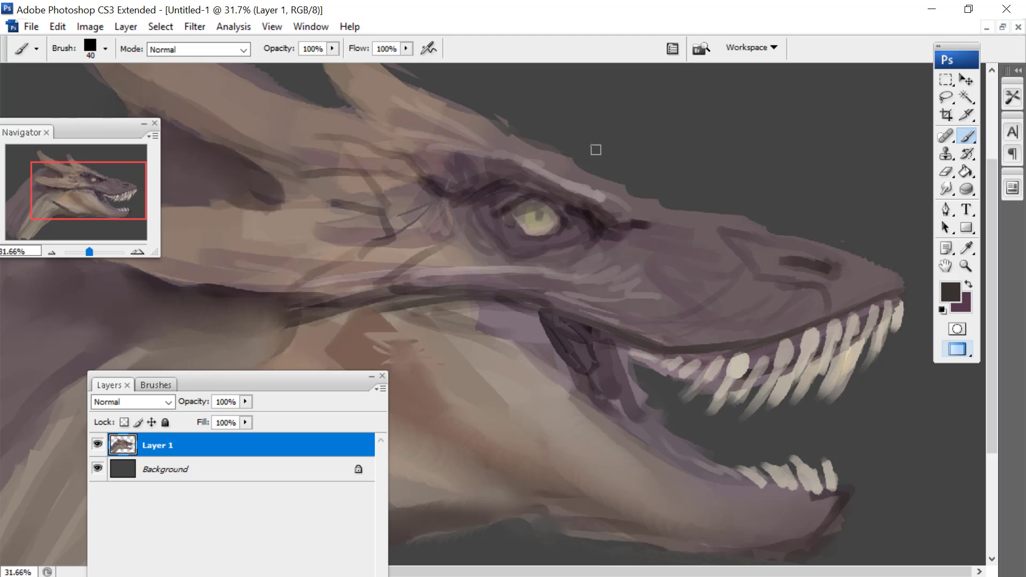
left_click_drag(76, 179, 125, 164)
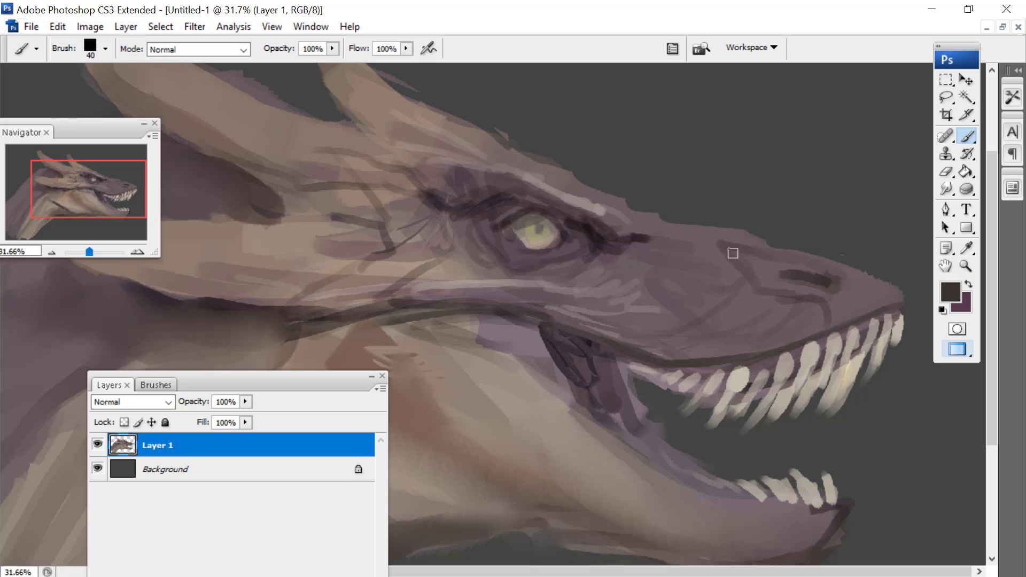
key("i")
left_click(951, 292)
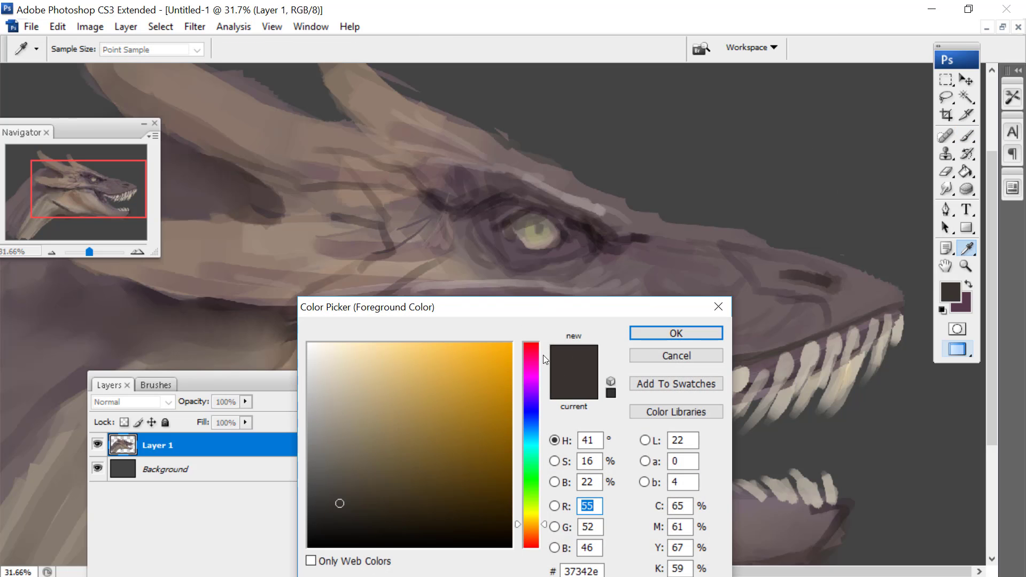
left_click(676, 333)
key("b")
mouse_move(97, 182)
left_mouse_down()
mouse_move(82, 188)
mouse_move(117, 176)
mouse_move(81, 184)
left_mouse_up()
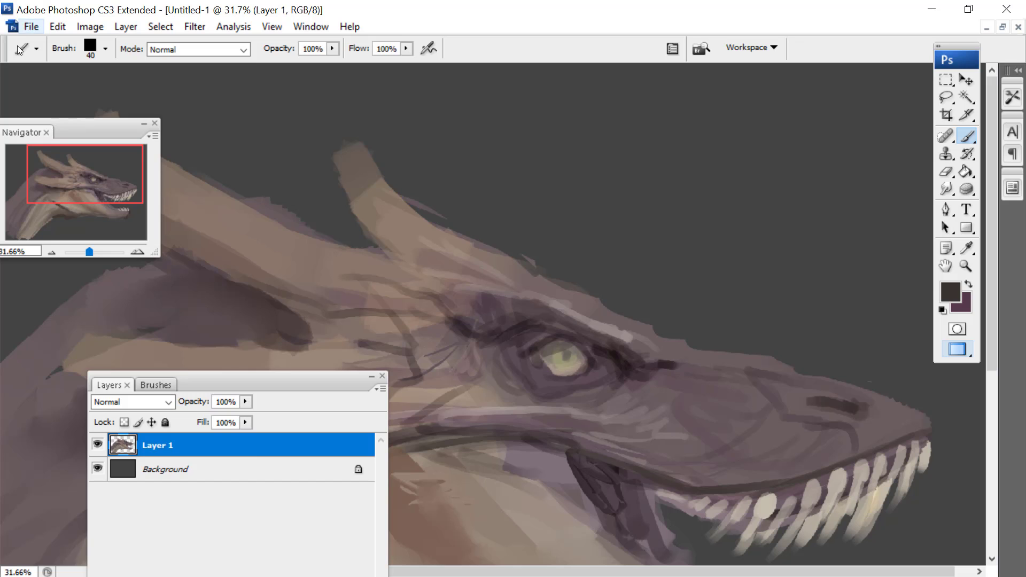
Create a new blank portrait document with a white background
left_click(30, 26)
left_click(47, 45)
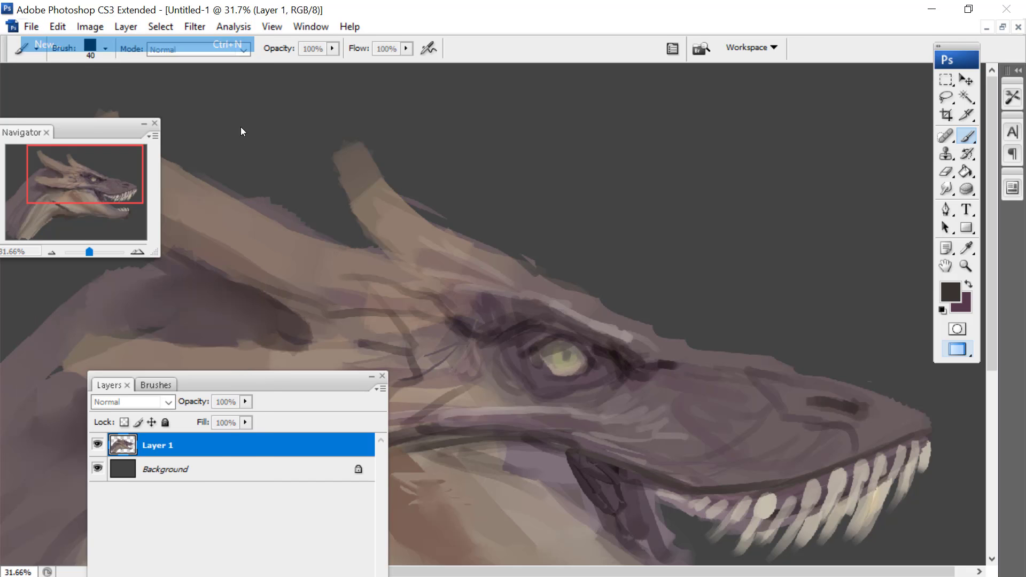
left_click(662, 128)
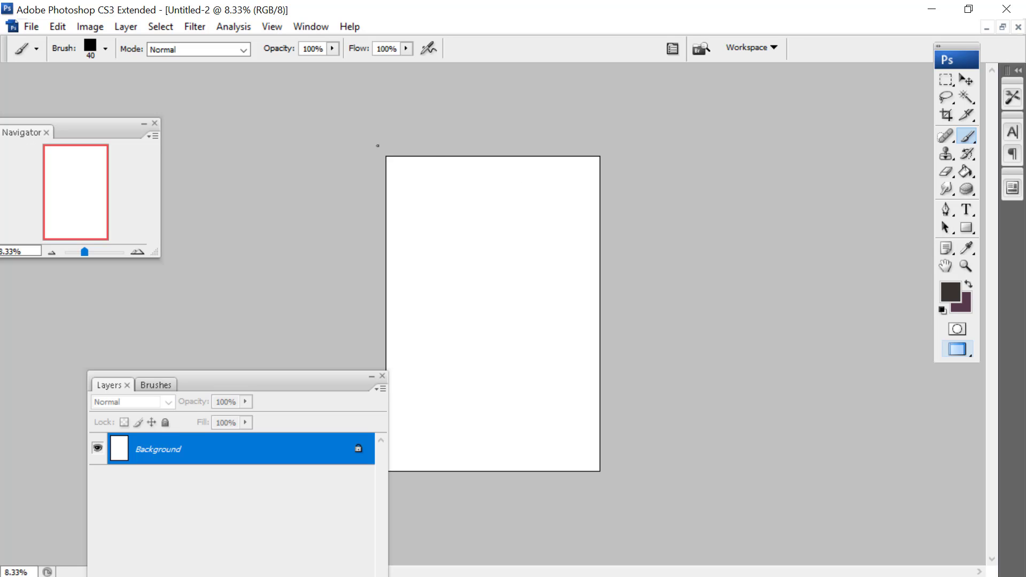
left_click_drag(539, 306, 387, 306)
left_click(945, 81)
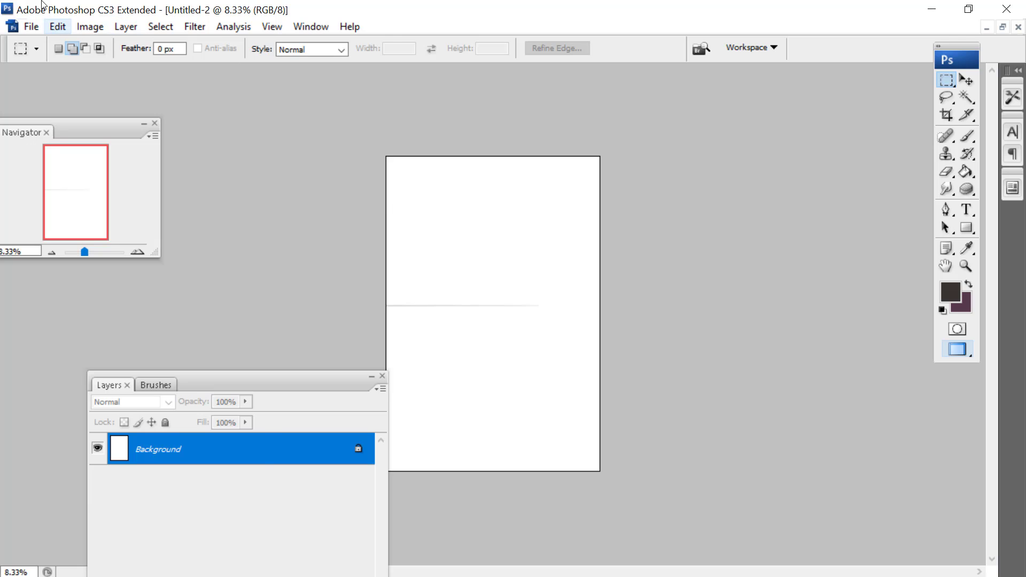
left_click(56, 27)
left_click(133, 43)
Crop the new document to a square from its upper-left corner and move the layers list clear of the canvas
left_click_drag(384, 154, 532, 303)
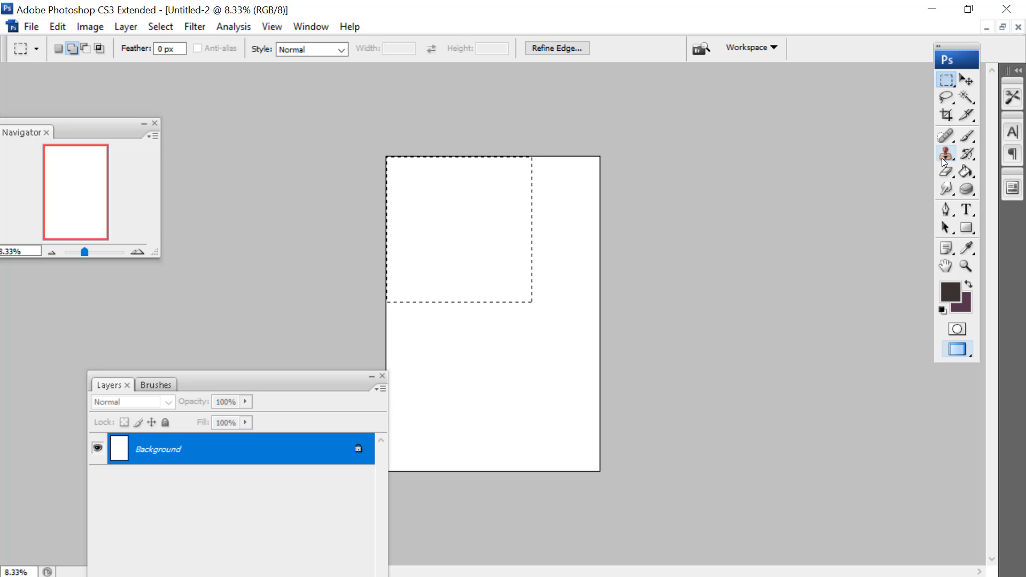
left_click(945, 116)
left_click_drag(380, 146, 544, 314)
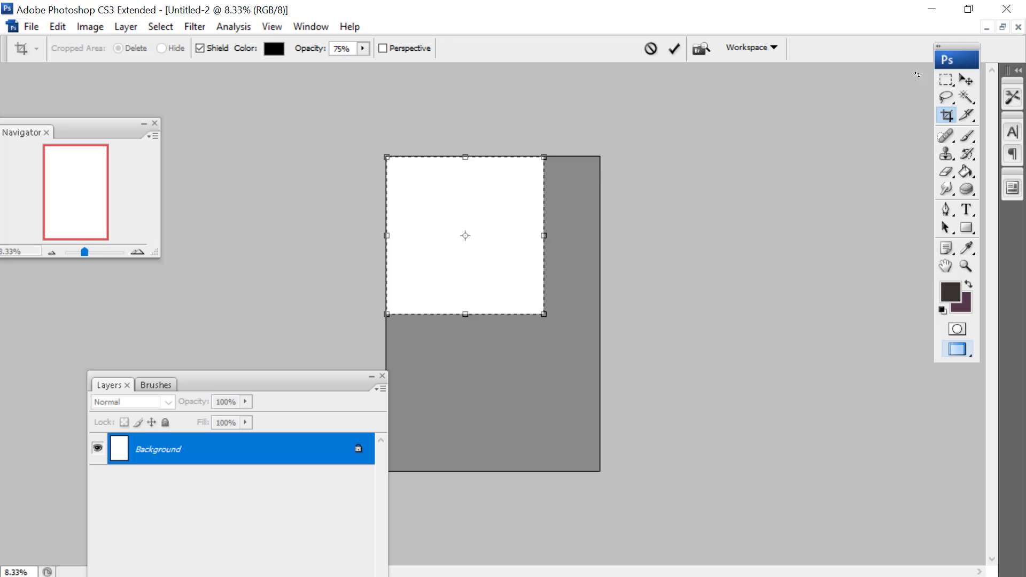
key("m")
left_click(402, 233)
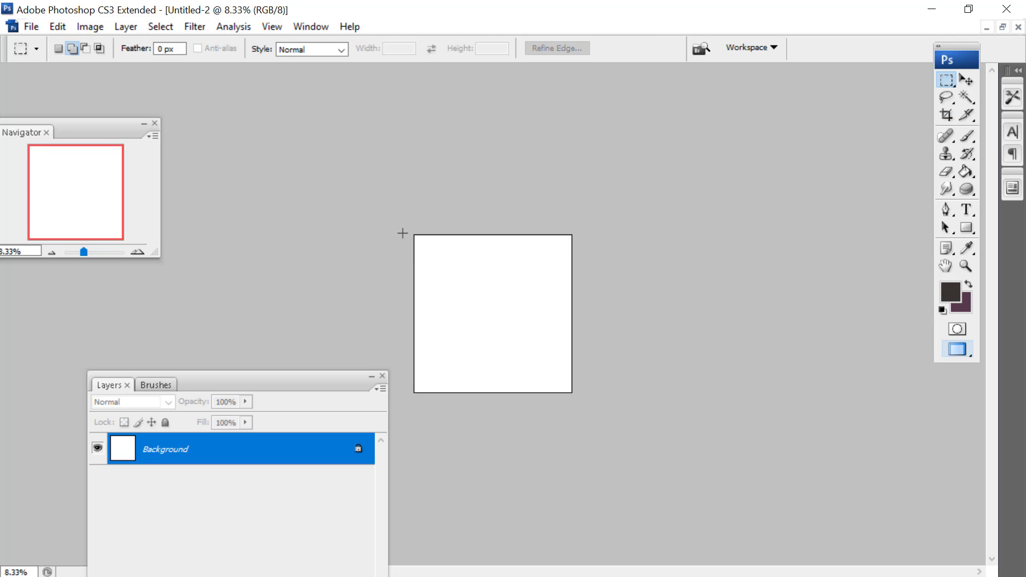
left_click_drag(251, 387, 759, 172)
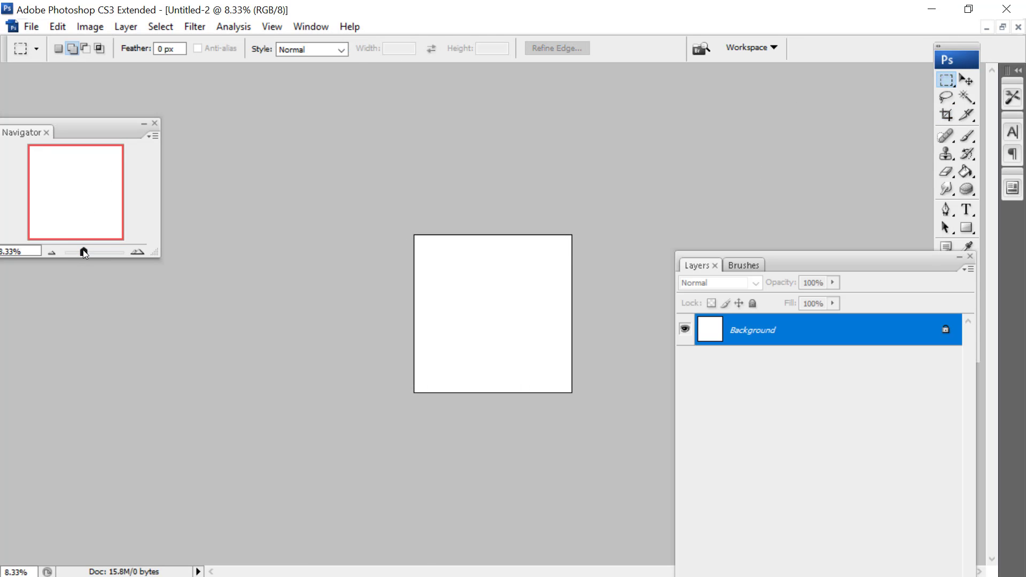
Move the layers list clear of the enlarged blank square canvas and activate the Brush tool
left_click_drag(83, 251, 91, 246)
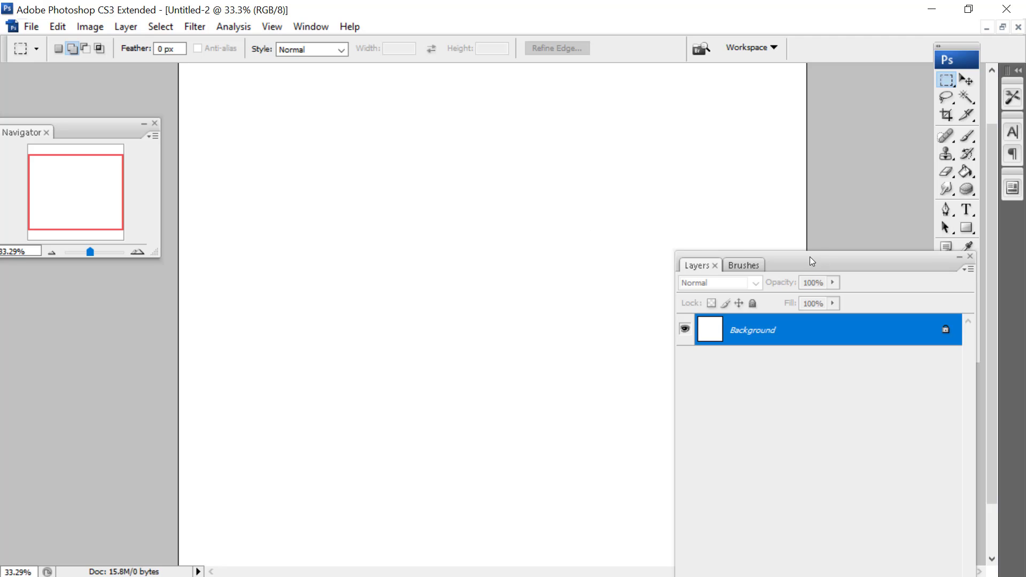
left_click_drag(810, 257, 847, 426)
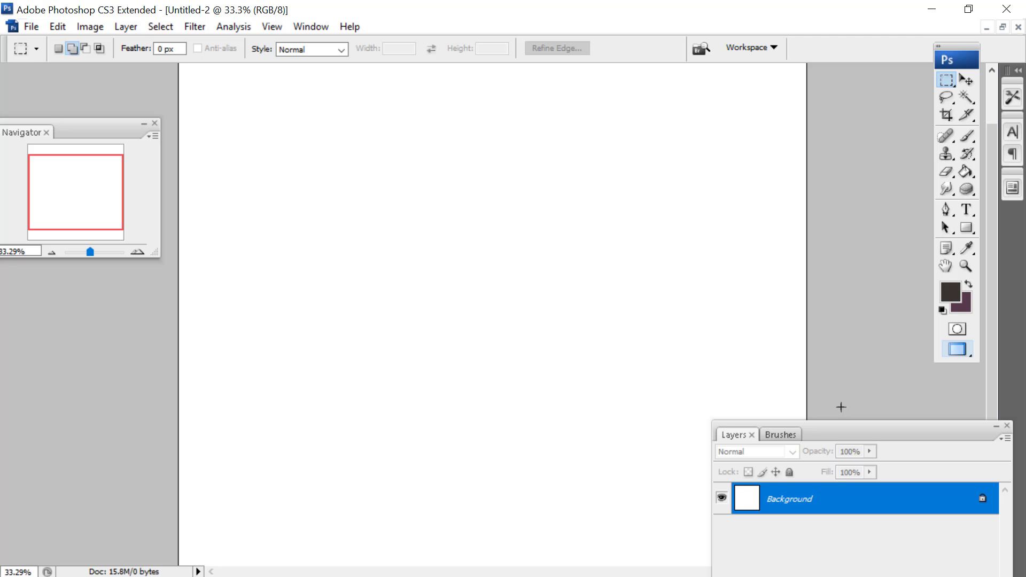
right_click(579, 224)
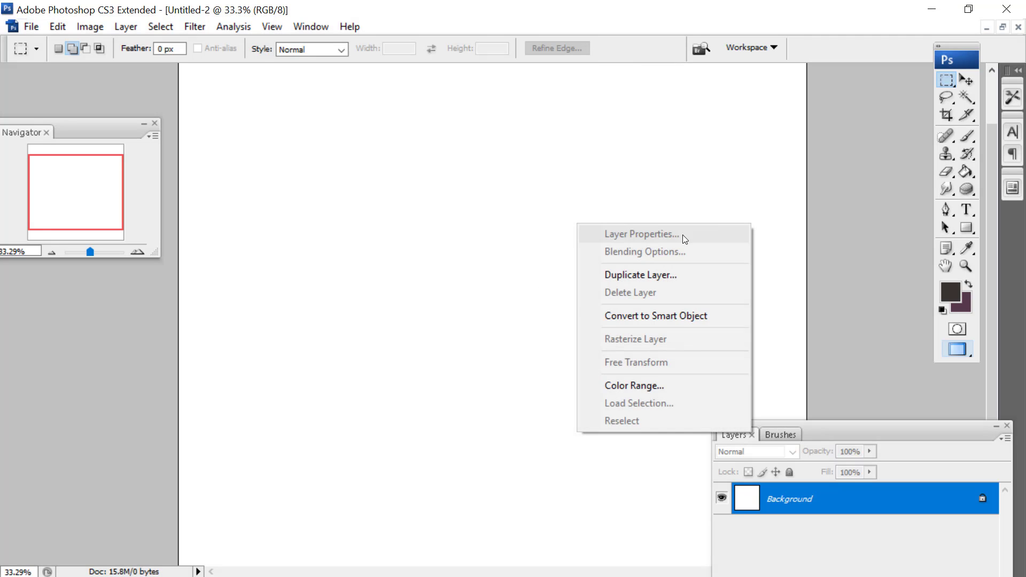
left_click(965, 140)
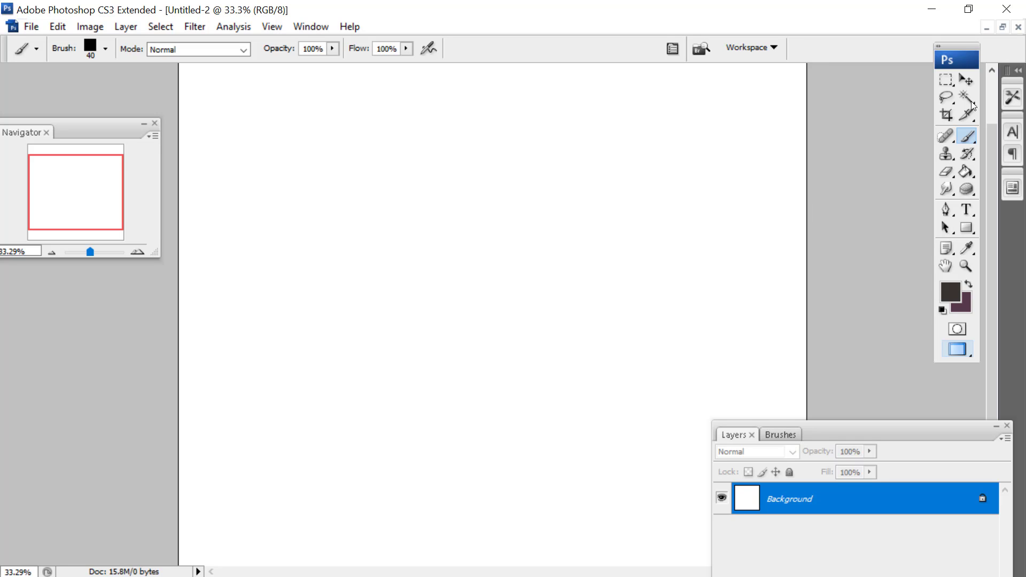
left_click_drag(69, 172, 69, 178)
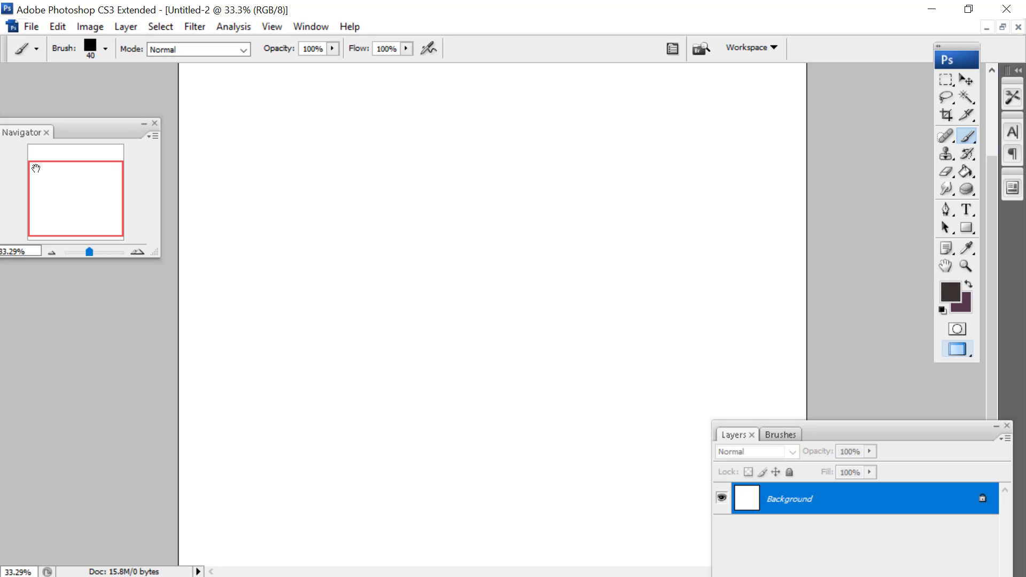
left_click_drag(35, 168, 55, 181)
Try wide spacing on sampled brush tips, using 200% for the solid square tip and 155% for the 1320 px tip
left_click(672, 48)
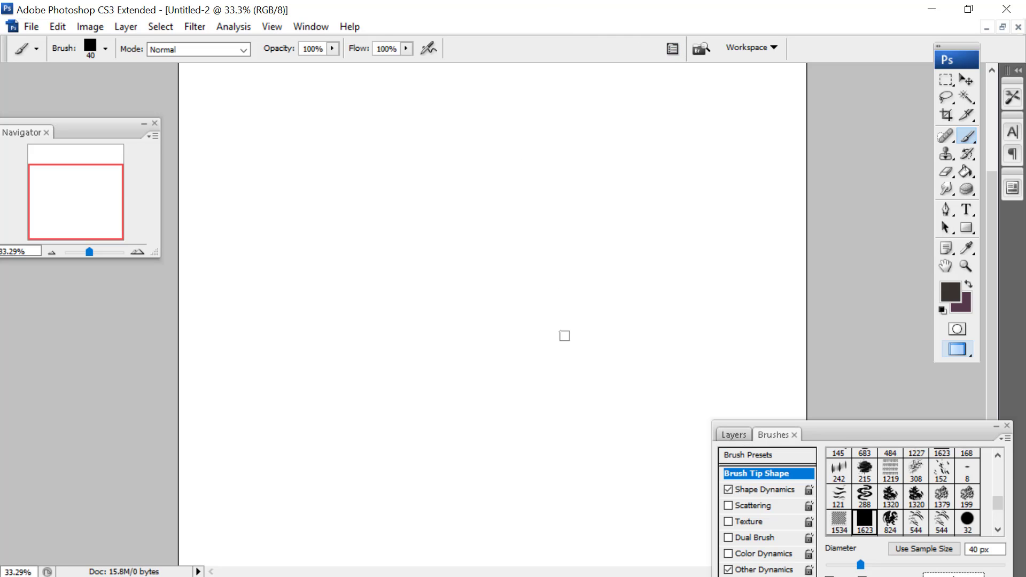
left_click_drag(524, 276, 656, 276)
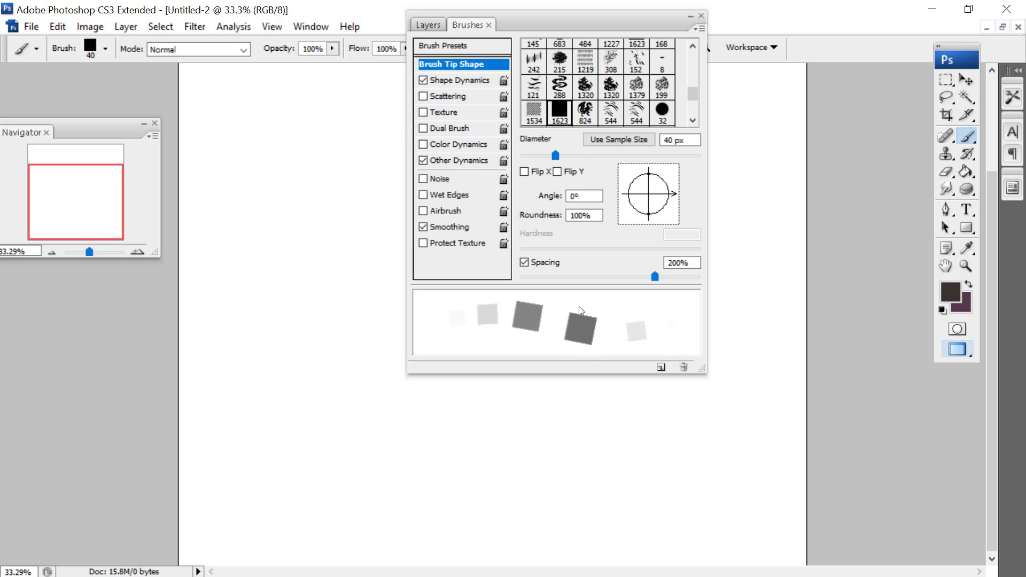
left_click(588, 92)
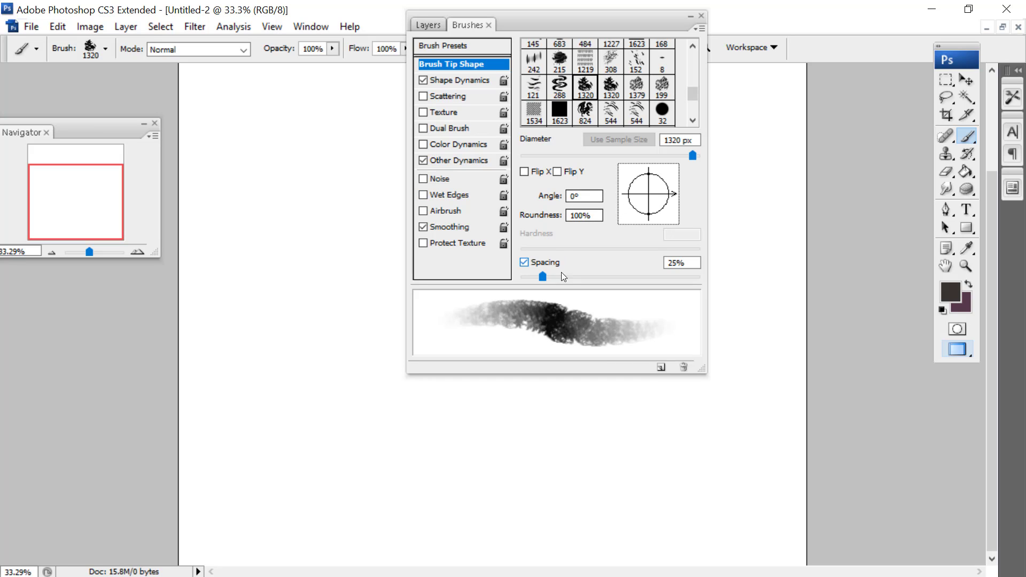
left_click_drag(542, 276, 636, 277)
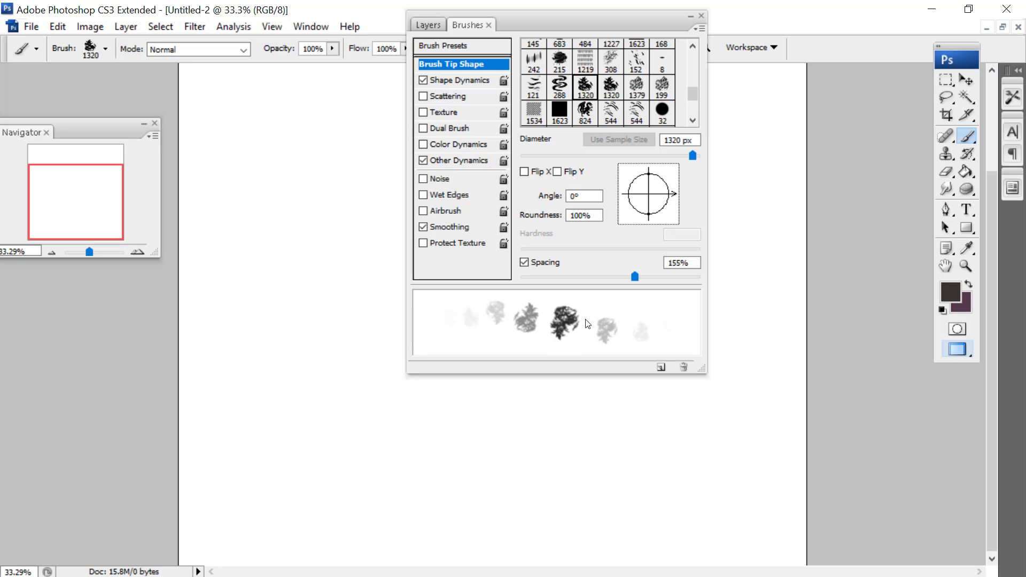
left_click_drag(588, 10, 794, 170)
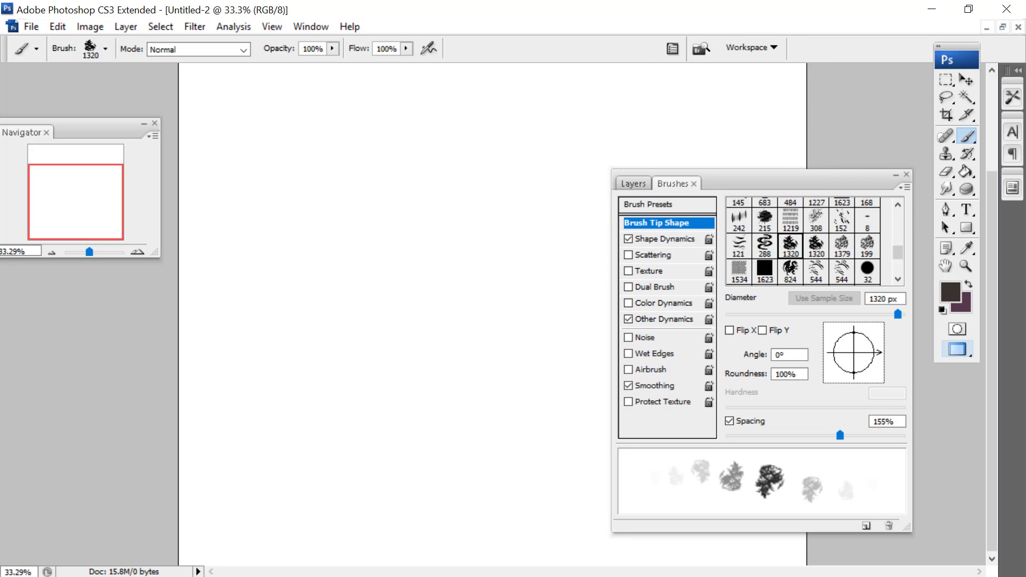
Choose the hard round 19 px brush, enlarge it to 135 px and set its spacing to 124%
right_click(519, 264)
left_click(530, 342)
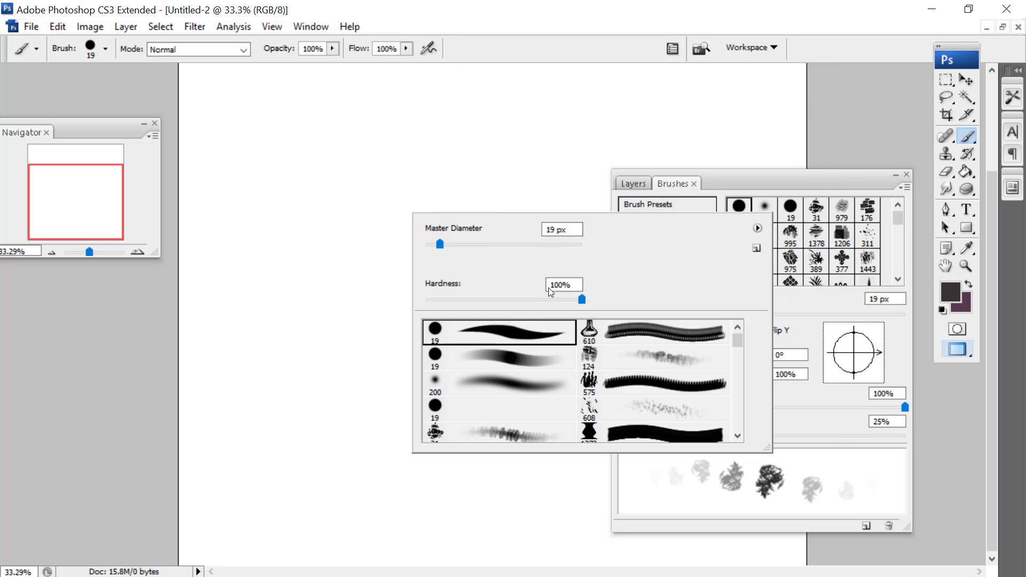
left_click(522, 244)
left_click_drag(613, 183, 560, 135)
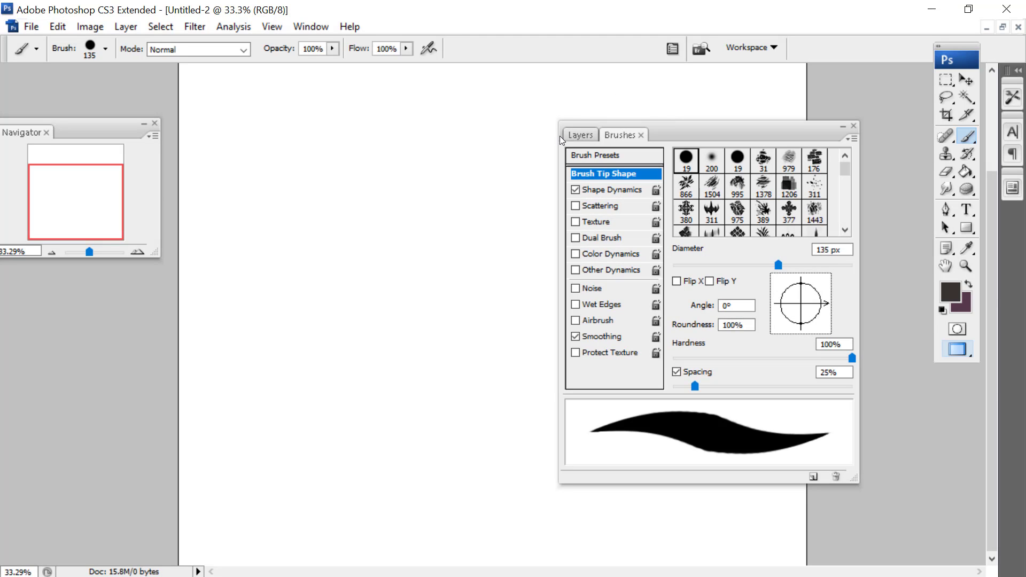
left_click(594, 128)
left_click(622, 133)
left_click_drag(704, 384, 773, 385)
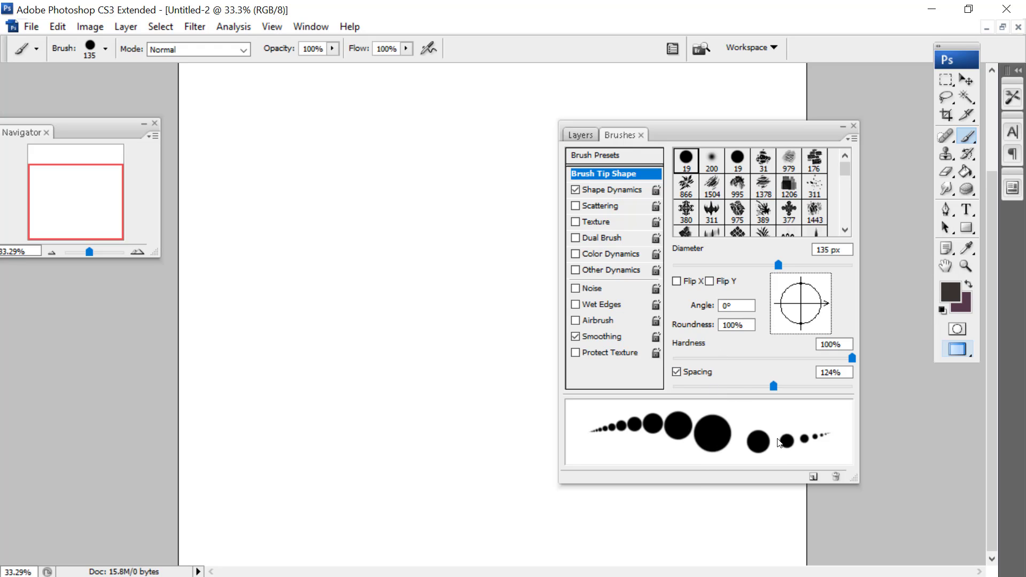
Try wider spacing on the 311 px, 377 px and 1504 px tips, using 91% for the first and 84% for the last
left_click(711, 212)
left_click_drag(694, 386, 753, 386)
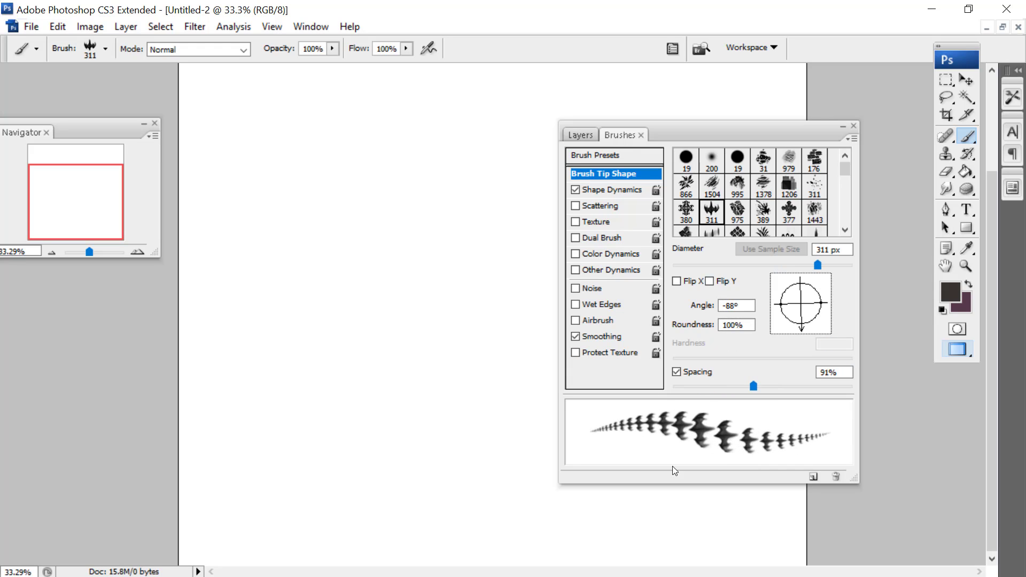
left_click(789, 211)
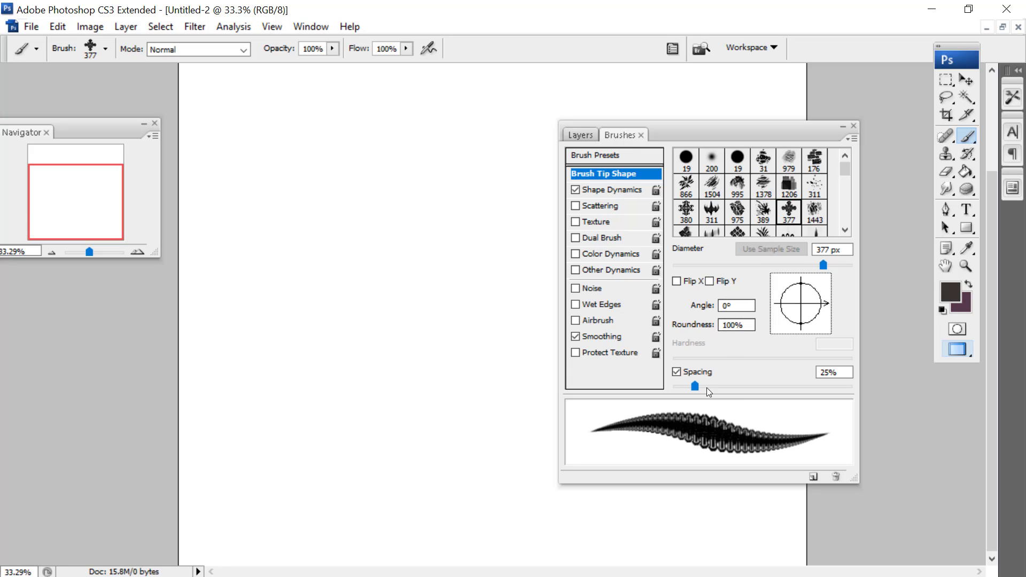
left_click_drag(705, 387, 768, 385)
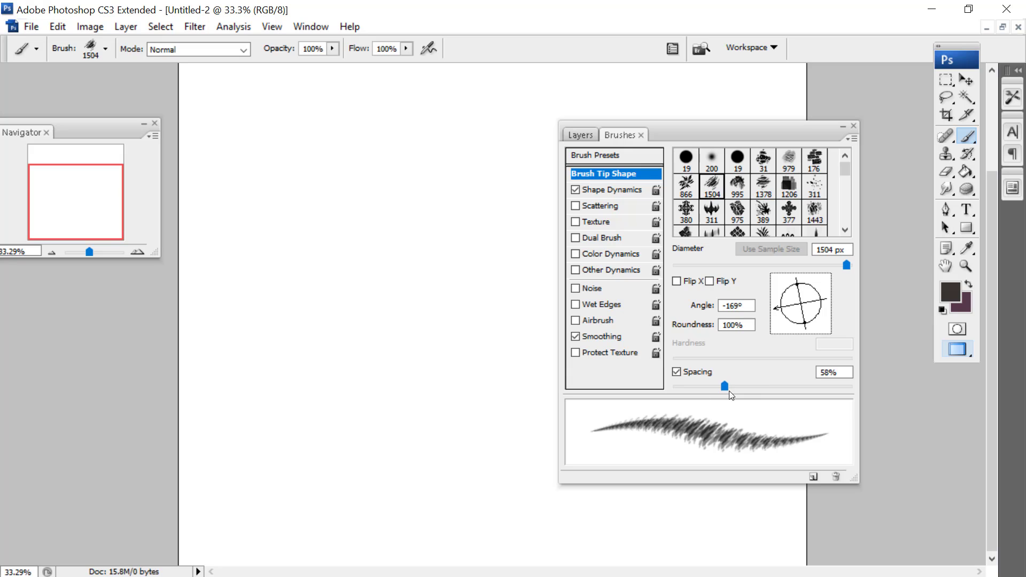
mouse_move(730, 393)
left_mouse_down()
mouse_move(793, 387)
mouse_move(747, 386)
left_mouse_up()
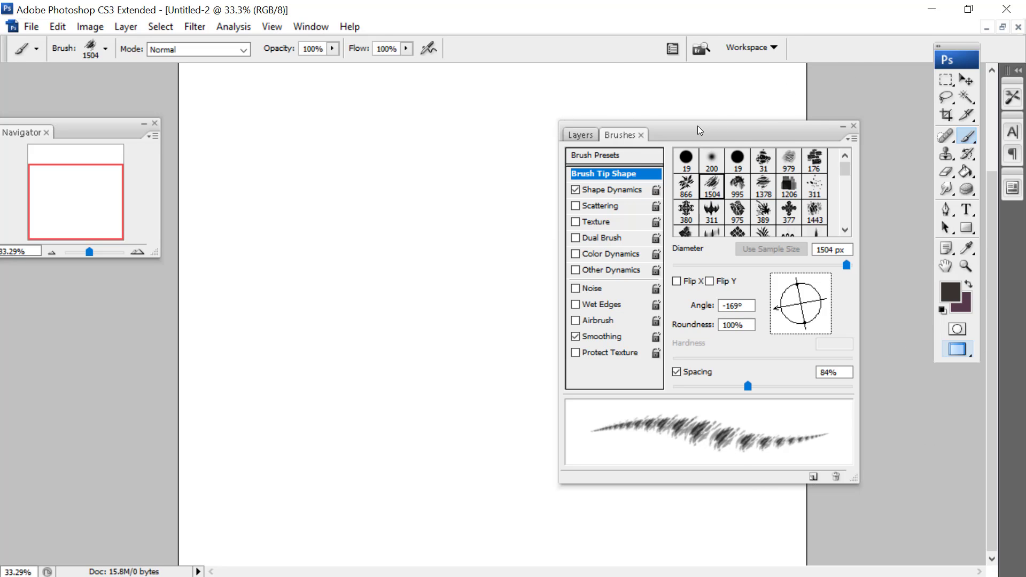
left_click_drag(697, 126, 789, 194)
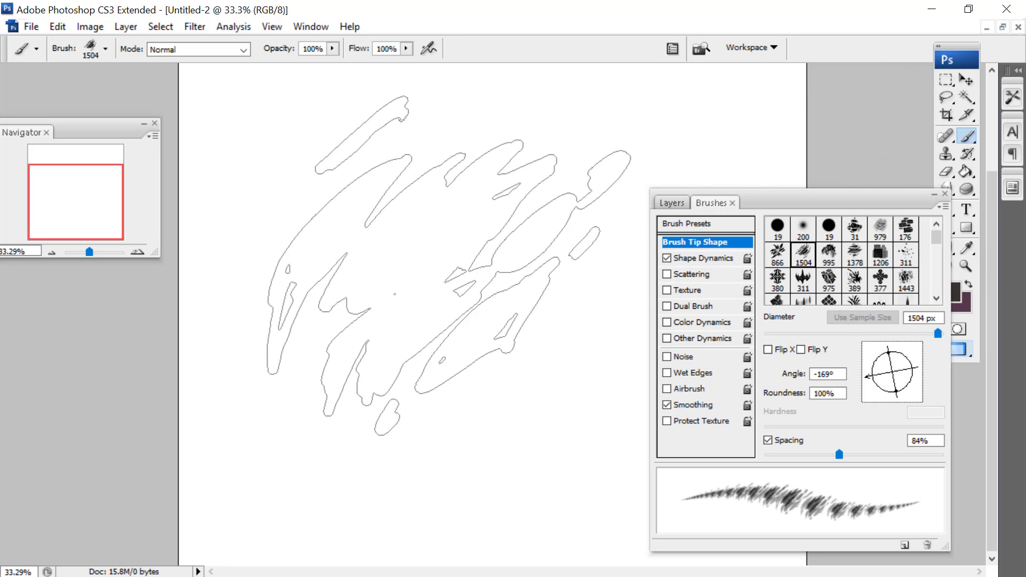
mouse_move(858, 191)
left_mouse_down()
mouse_move(876, 230)
mouse_move(907, 235)
left_mouse_up()
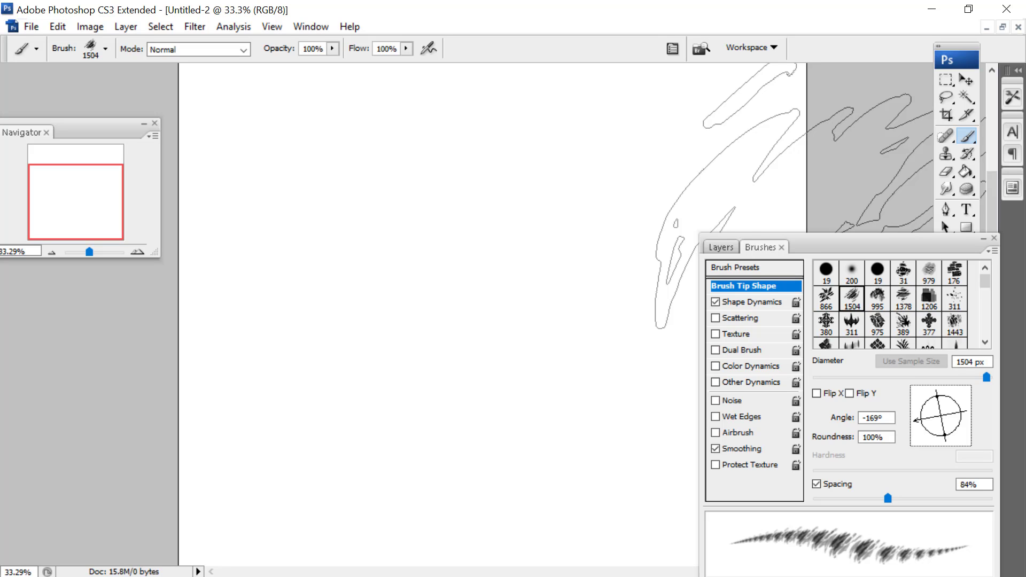
Set up the hard round brush at 298 px and paint a tapered dark brown horizontal stroke across the middle of the canvas
right_click(721, 322)
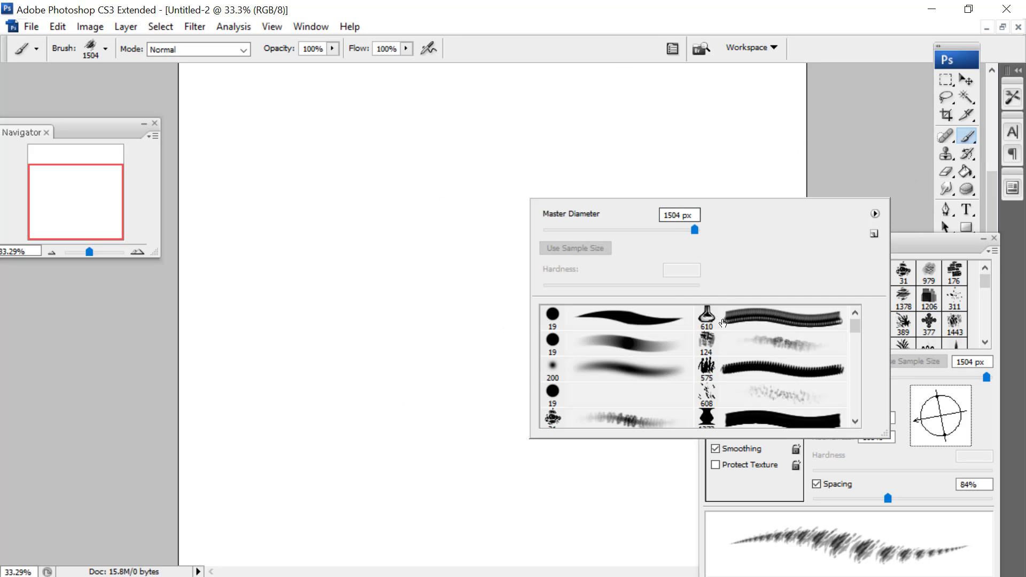
left_click(624, 323)
left_click_drag(608, 230, 649, 230)
left_click_drag(913, 245, 939, 226)
right_click(524, 246)
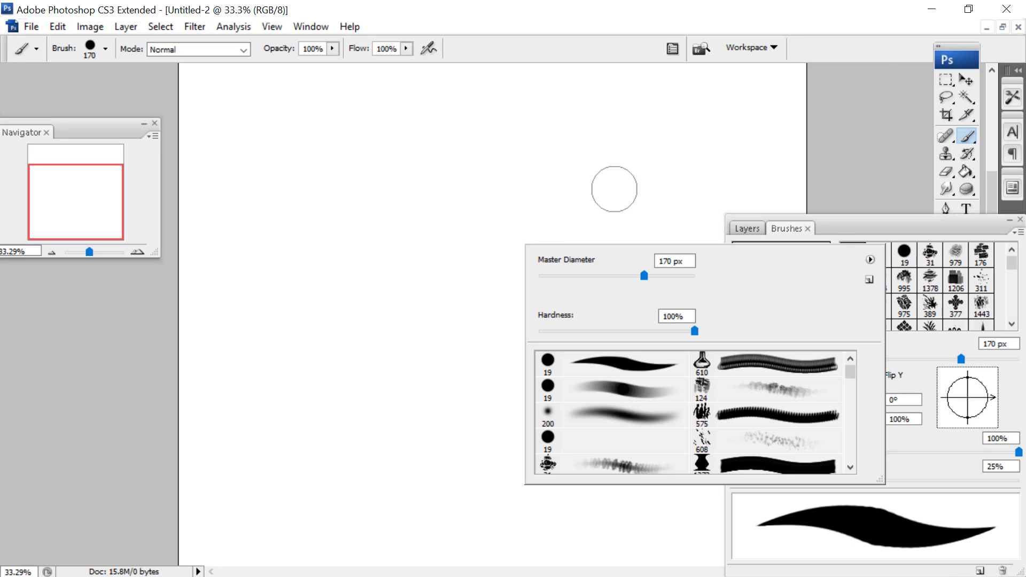
left_click(651, 276)
left_click(107, 177)
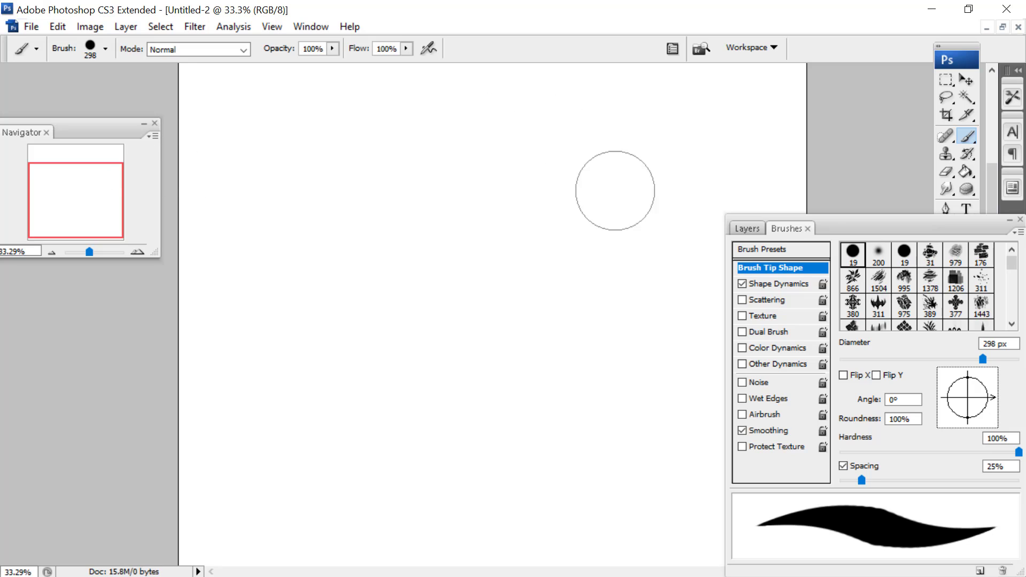
left_click_drag(848, 225, 864, 285)
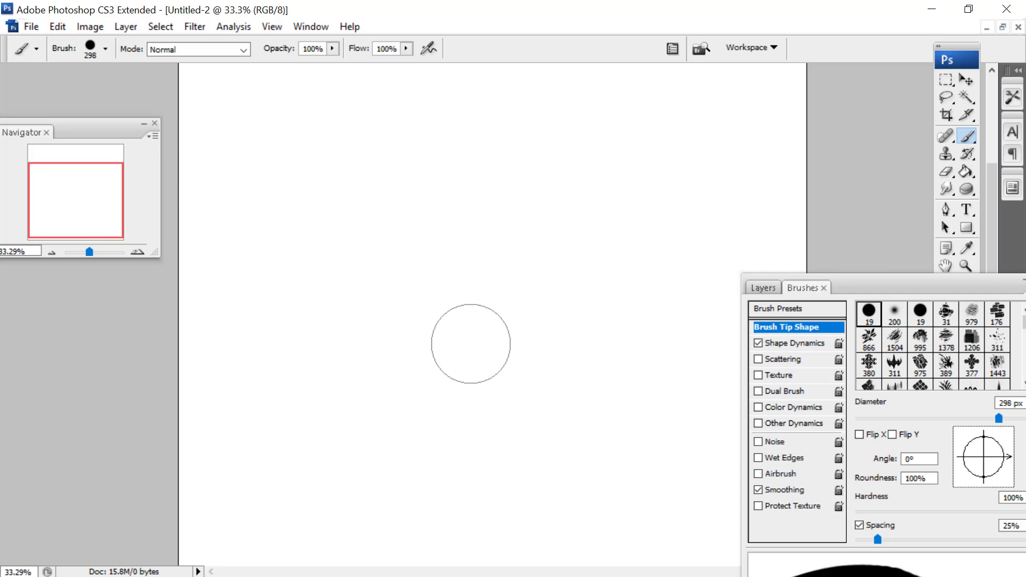
mouse_move(580, 356)
left_mouse_down()
mouse_move(420, 362)
mouse_move(449, 343)
mouse_move(358, 369)
mouse_move(550, 348)
left_mouse_up()
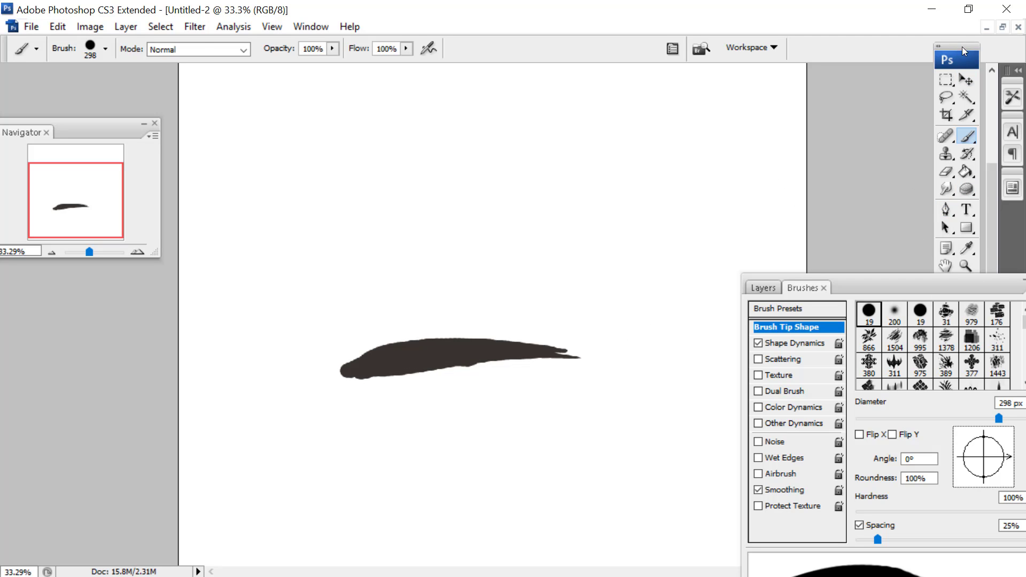
Set the foreground to black #000000 and paint a black profile silhouette with jagged strokes trailing to its right side
left_click_drag(962, 47, 970, 45)
left_click(960, 291)
left_click(309, 546)
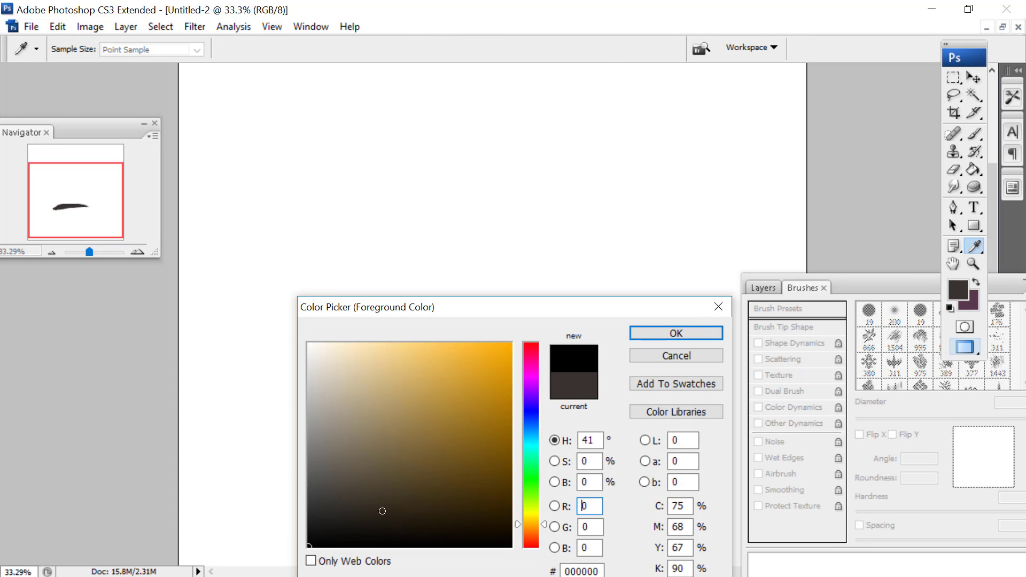
left_click(676, 333)
mouse_move(378, 355)
left_mouse_down()
mouse_move(469, 347)
mouse_move(369, 370)
mouse_move(399, 317)
mouse_move(385, 257)
mouse_move(401, 228)
mouse_move(409, 114)
mouse_move(398, 246)
mouse_move(362, 373)
mouse_move(340, 374)
mouse_move(373, 393)
mouse_move(441, 544)
left_mouse_up()
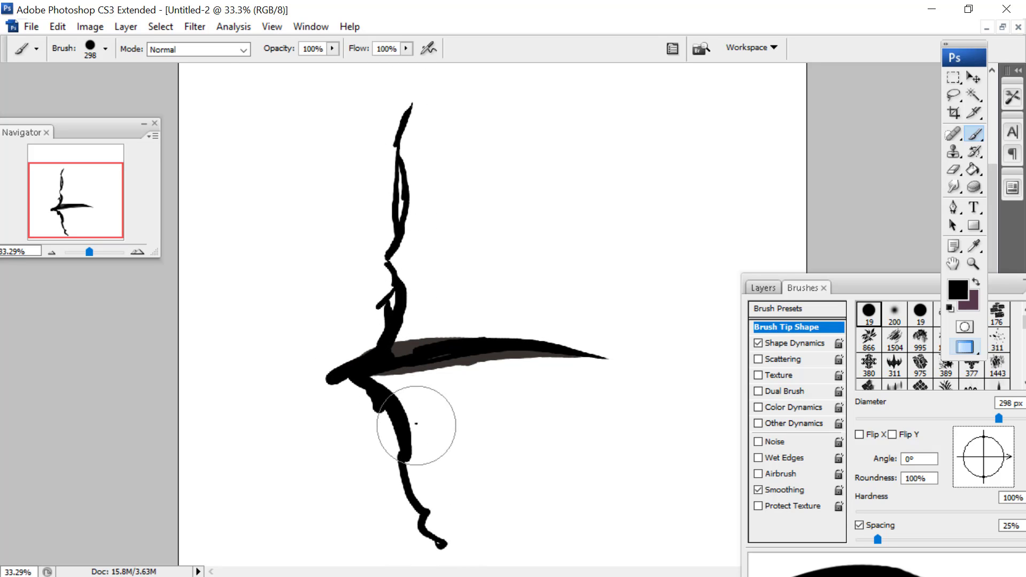
mouse_move(416, 424)
left_mouse_down()
mouse_move(445, 507)
mouse_move(418, 435)
mouse_move(402, 304)
mouse_move(418, 254)
mouse_move(416, 193)
mouse_move(426, 246)
mouse_move(415, 269)
mouse_move(425, 196)
mouse_move(414, 222)
mouse_move(412, 156)
mouse_move(424, 280)
mouse_move(420, 292)
mouse_move(405, 281)
mouse_move(413, 303)
mouse_move(432, 278)
mouse_move(430, 256)
mouse_move(528, 244)
mouse_move(435, 196)
mouse_move(498, 188)
mouse_move(425, 150)
mouse_move(436, 129)
mouse_move(496, 162)
mouse_move(428, 206)
mouse_move(543, 222)
mouse_move(463, 259)
mouse_move(512, 314)
mouse_move(478, 323)
mouse_move(438, 368)
mouse_move(465, 406)
mouse_move(564, 400)
mouse_move(473, 438)
mouse_move(444, 526)
mouse_move(418, 463)
mouse_move(529, 499)
mouse_move(519, 536)
mouse_move(618, 344)
mouse_move(427, 466)
mouse_move(385, 404)
mouse_move(340, 381)
mouse_move(376, 331)
mouse_move(404, 272)
mouse_move(342, 360)
mouse_move(394, 274)
mouse_move(336, 373)
mouse_move(535, 339)
mouse_move(550, 324)
mouse_move(633, 327)
left_mouse_up()
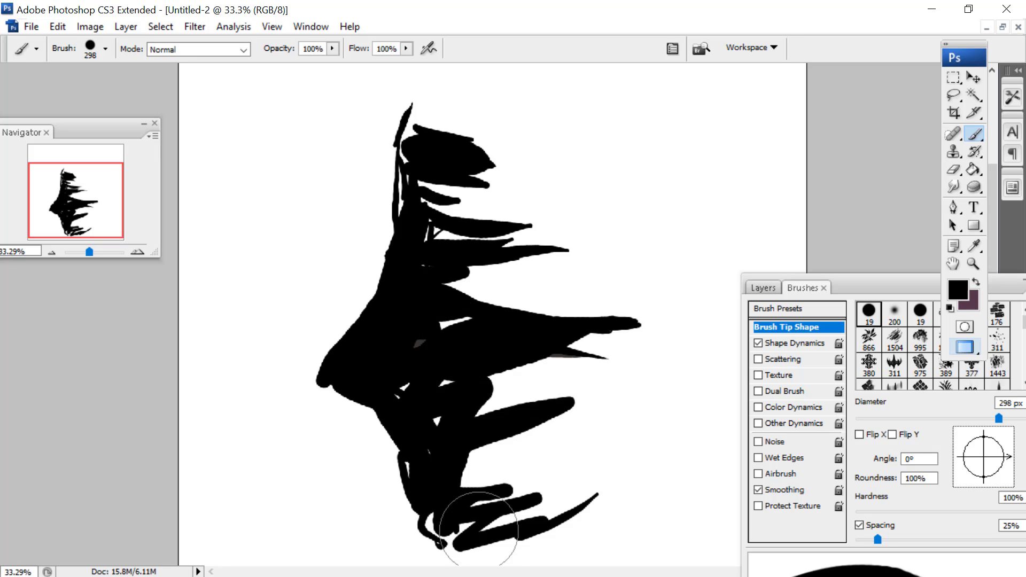
mouse_move(488, 534)
left_mouse_down()
mouse_move(480, 558)
mouse_move(540, 544)
left_mouse_up()
Erase a thin line across the silhouette's top block and set the foreground to light grey #e2e2e2
left_click(961, 168)
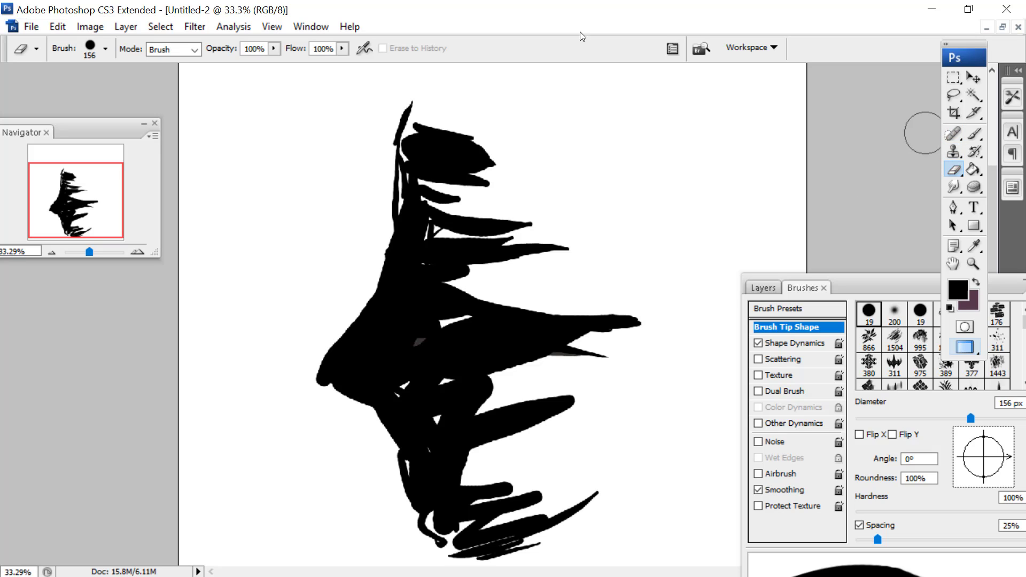
left_click_drag(441, 162, 530, 153)
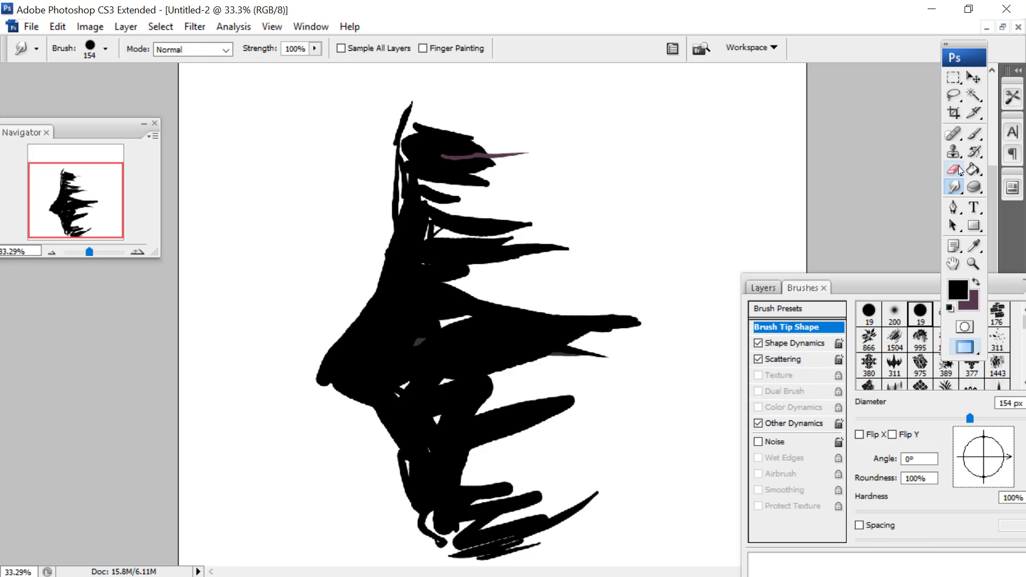
left_click(957, 290)
mouse_move(315, 361)
left_mouse_down()
mouse_move(279, 360)
mouse_move(312, 360)
left_mouse_up()
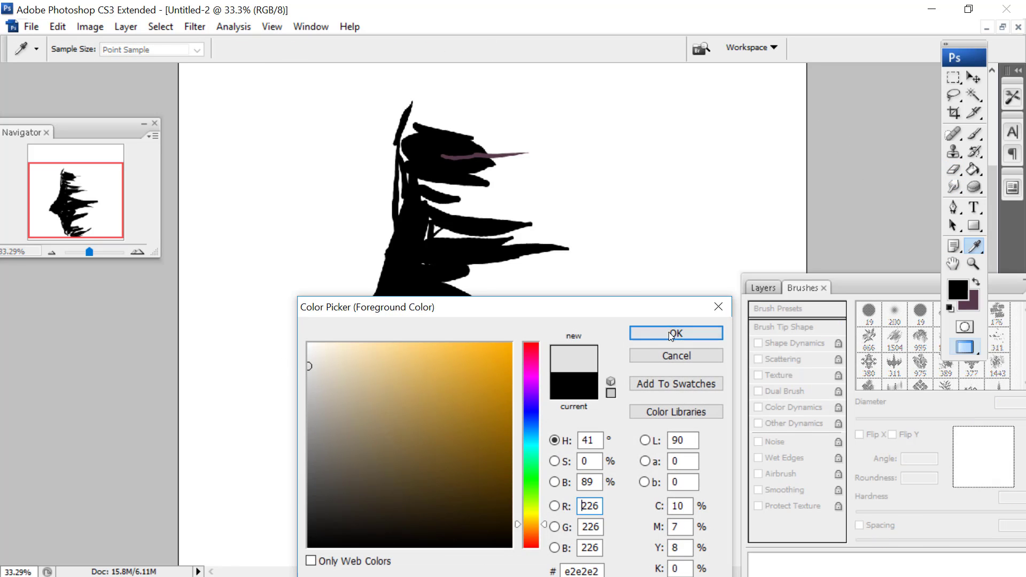
left_click(676, 333)
Give the Eraser a soft round 813 px tip with 0% hardness and erase softly over the silhouette's top
right_click(470, 159)
left_click(566, 325)
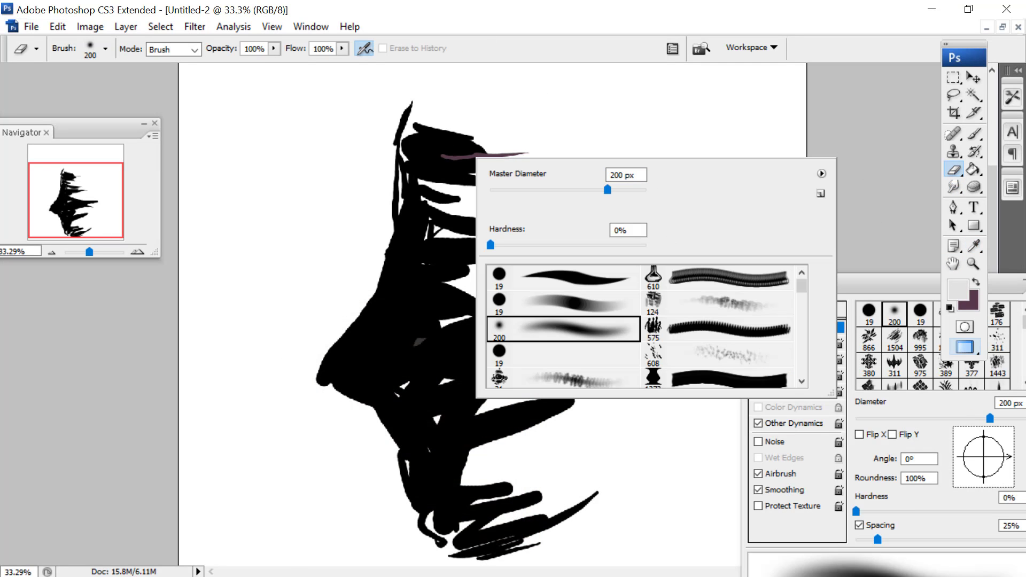
left_click_drag(868, 280, 824, 219)
right_click(431, 111)
left_click_drag(568, 143, 595, 143)
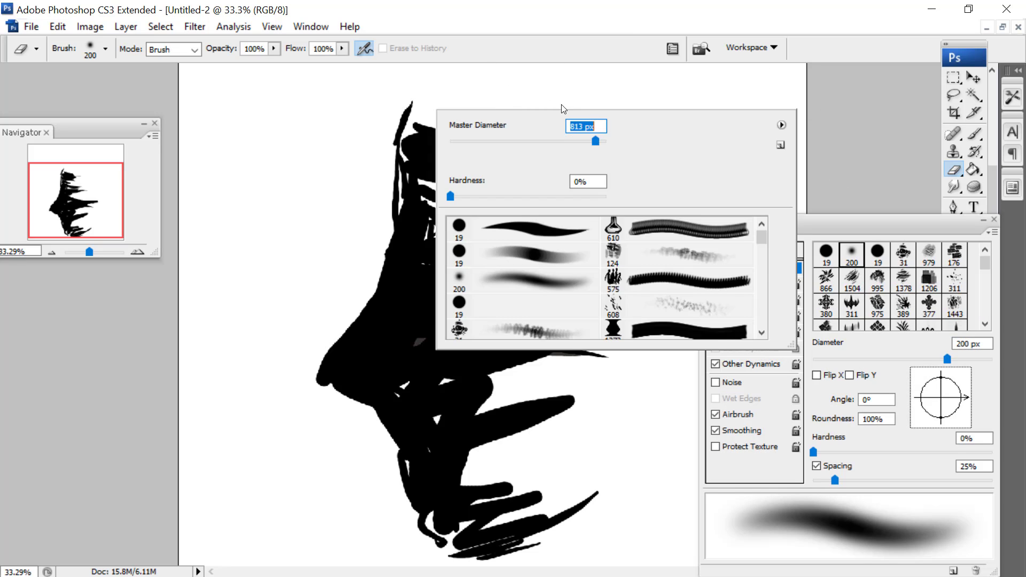
mouse_move(410, 106)
left_mouse_down()
mouse_move(512, 148)
mouse_move(486, 118)
left_mouse_up()
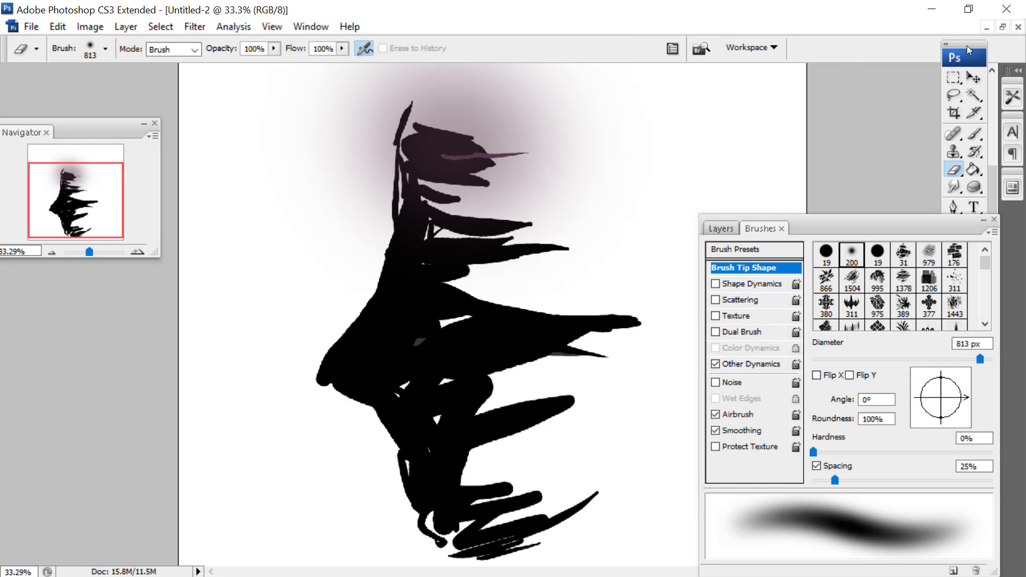
Set the background colour to white and softly erase down the silhouette's right side to fade it from top to bottom
left_click(970, 184)
left_click(973, 301)
left_click_drag(328, 367, 263, 313)
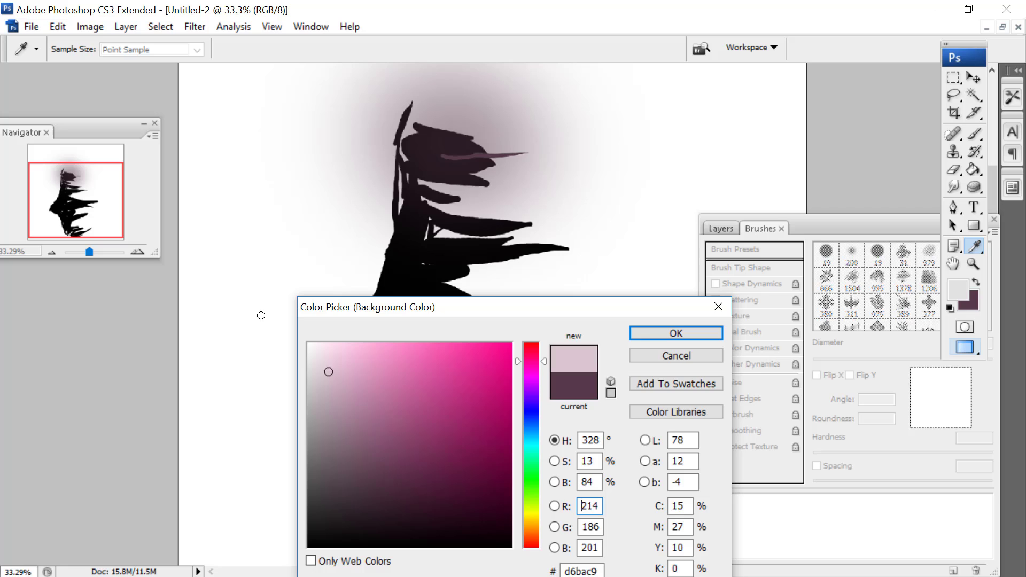
left_click(652, 335)
key("e")
mouse_move(456, 91)
left_mouse_down()
mouse_move(434, 112)
mouse_move(560, 147)
mouse_move(694, 337)
mouse_move(609, 433)
mouse_move(568, 529)
mouse_move(470, 419)
left_mouse_up()
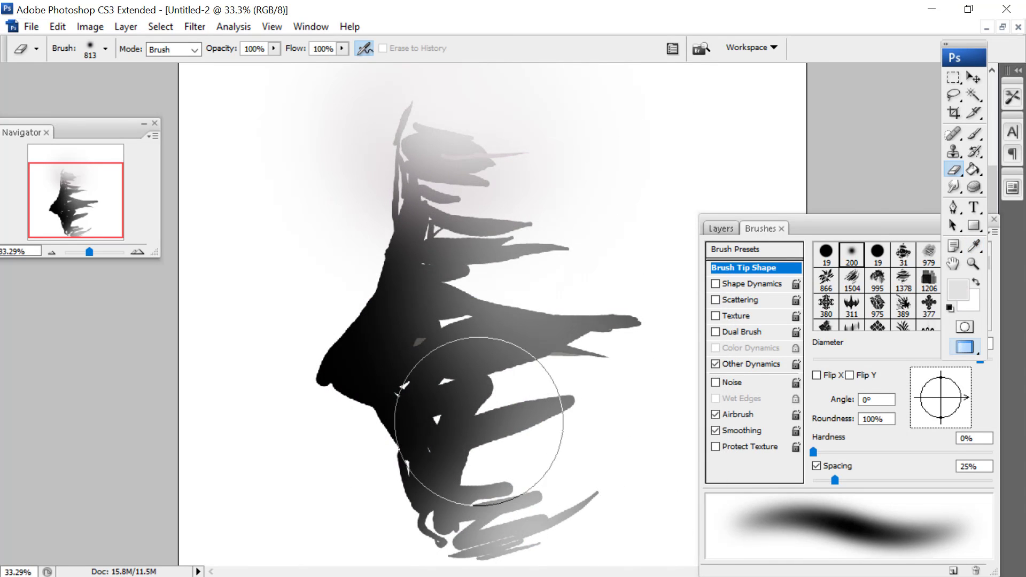
Give the Smudge tool a hard round 95 px tip and smudge the upper edge of the silhouette's large middle spike
left_click(953, 187)
right_click(466, 270)
left_click(521, 462)
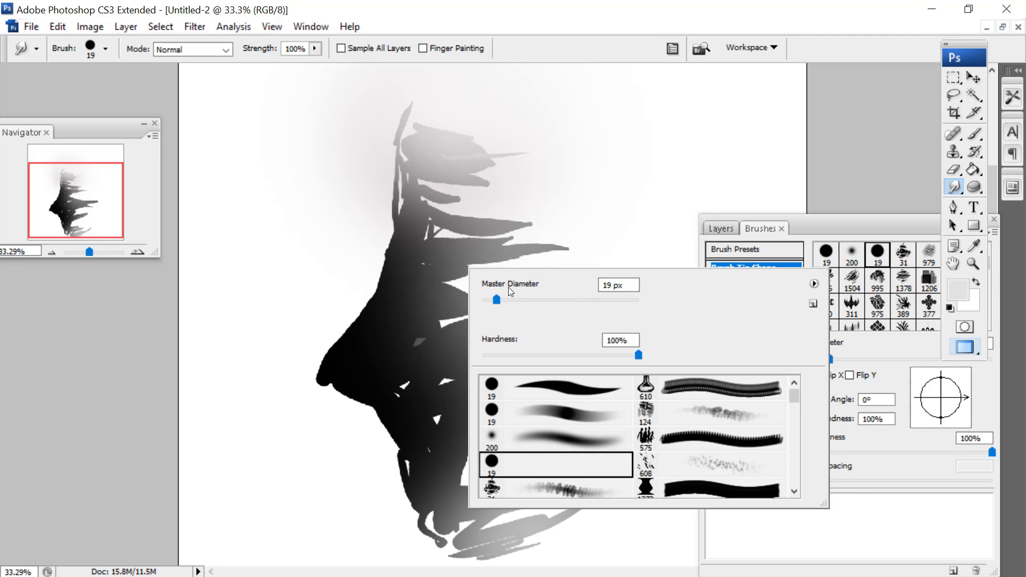
left_click_drag(512, 300, 525, 301)
mouse_move(404, 335)
left_mouse_down()
mouse_move(407, 344)
mouse_move(474, 321)
mouse_move(426, 320)
left_mouse_up()
right_click(549, 289)
mouse_move(449, 284)
left_mouse_down()
mouse_move(508, 305)
mouse_move(623, 315)
left_mouse_up()
left_click_drag(832, 224, 765, 102)
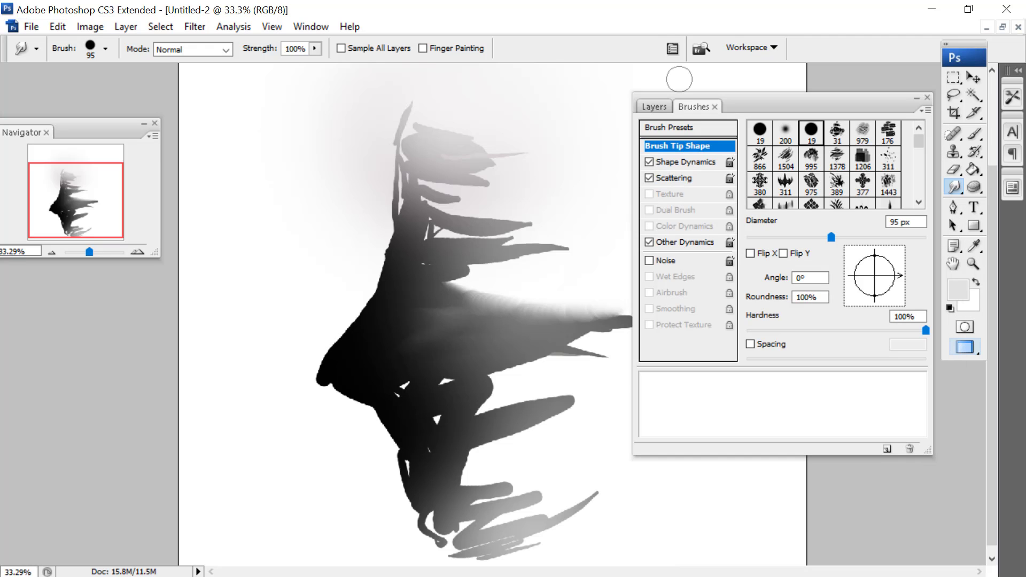
mouse_move(720, 92)
left_mouse_down()
mouse_move(761, 172)
mouse_move(759, 198)
left_mouse_up()
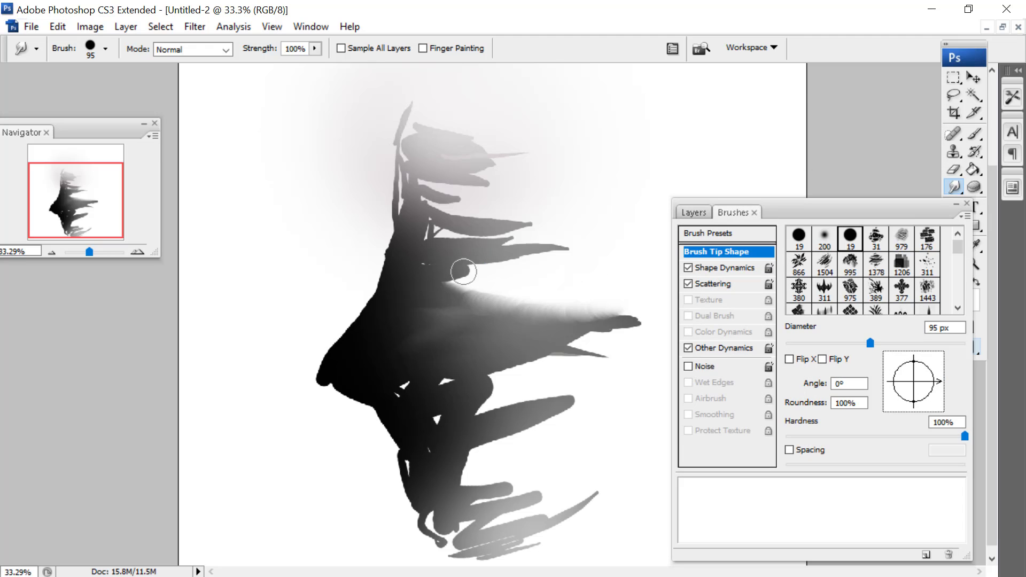
Smudge the silhouette's upper trailing strokes at 95 px, and blend the lower ones with a 170 px tip
mouse_move(463, 272)
left_mouse_down()
mouse_move(578, 247)
mouse_move(463, 219)
mouse_move(435, 241)
mouse_move(457, 195)
mouse_move(501, 172)
mouse_move(498, 163)
mouse_move(411, 171)
mouse_move(455, 143)
left_mouse_up()
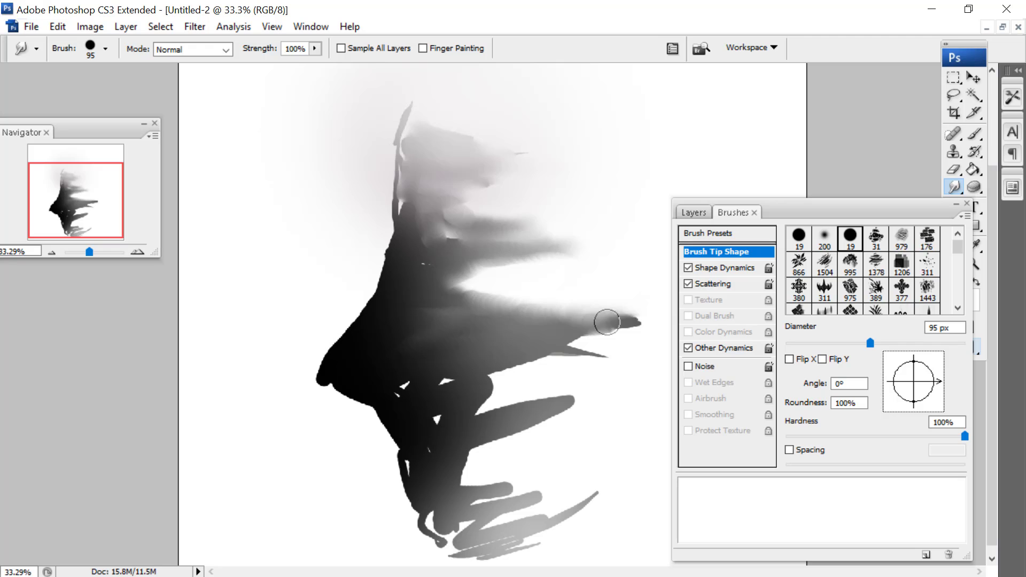
right_click(610, 276)
left_click_drag(676, 339, 697, 339)
mouse_move(526, 375)
left_mouse_down()
mouse_move(608, 375)
mouse_move(458, 471)
mouse_move(568, 379)
mouse_move(412, 419)
mouse_move(529, 497)
left_mouse_up()
Turn on 25% spacing for the Smudge tip and smudge a patch in the silhouette's upper part
left_click(709, 287)
left_click_drag(800, 211, 708, 108)
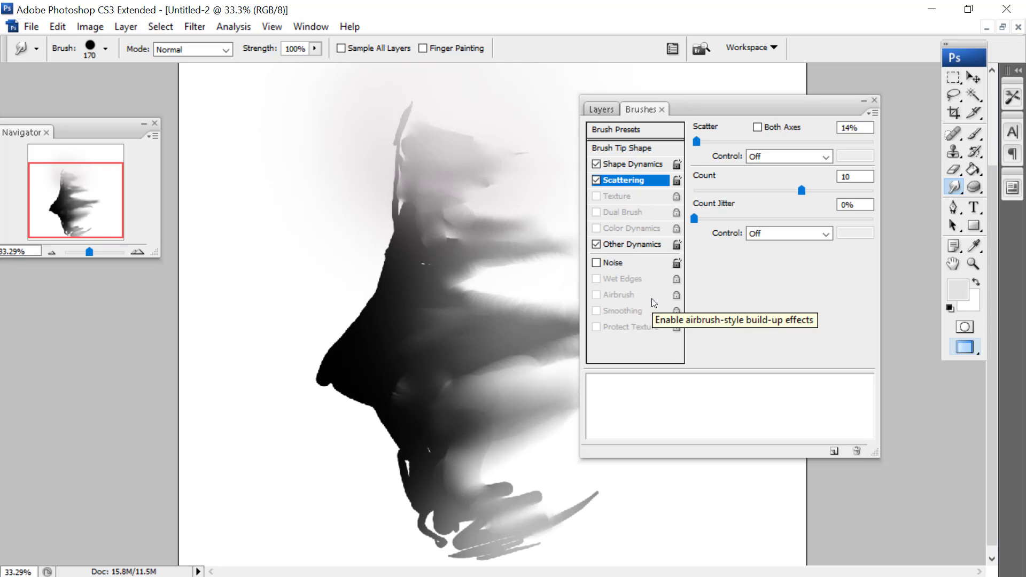
left_click(607, 148)
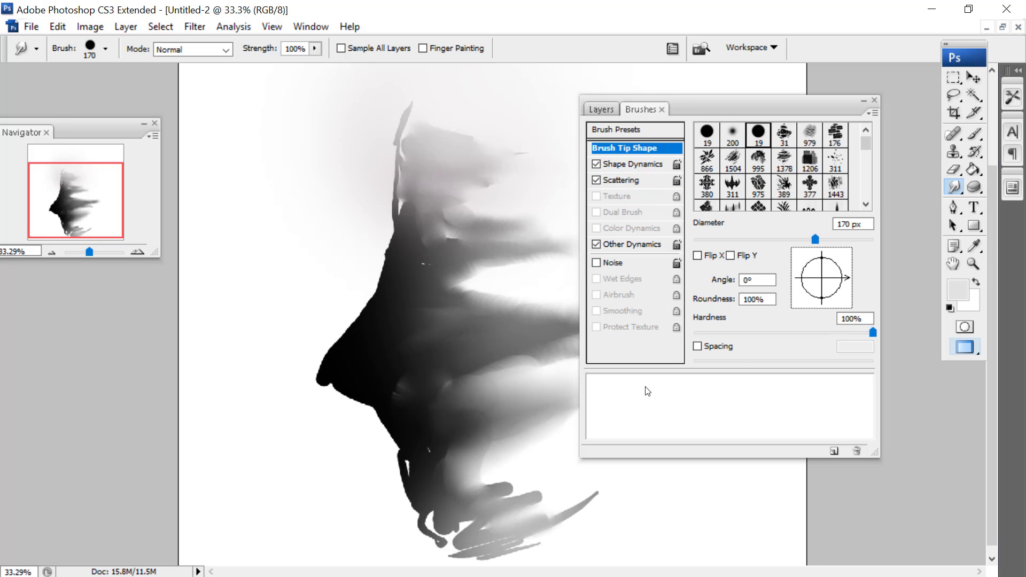
left_click(697, 346)
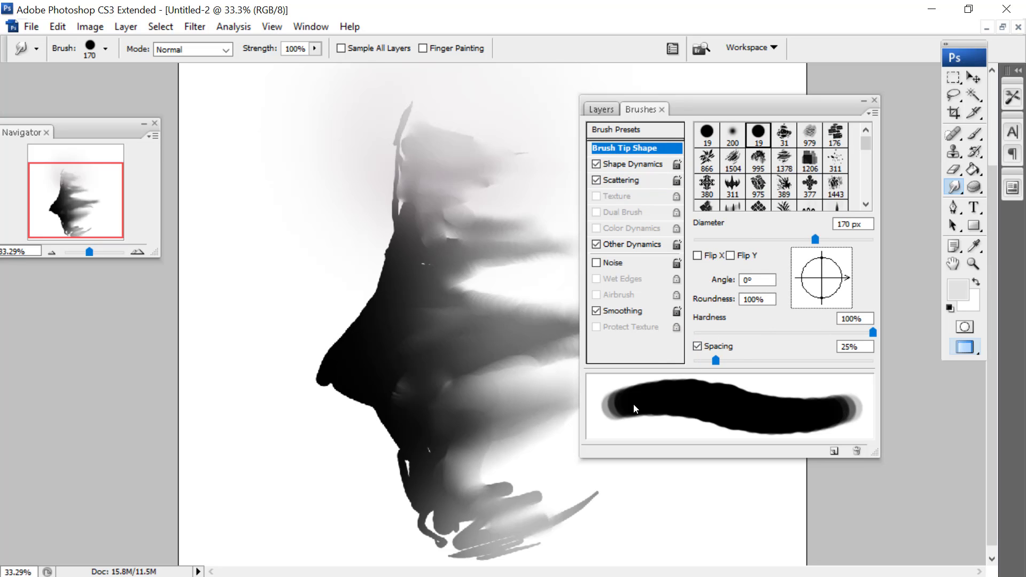
mouse_move(442, 213)
left_mouse_down()
mouse_move(499, 207)
mouse_move(476, 222)
mouse_move(470, 196)
mouse_move(458, 201)
mouse_move(468, 194)
left_mouse_up()
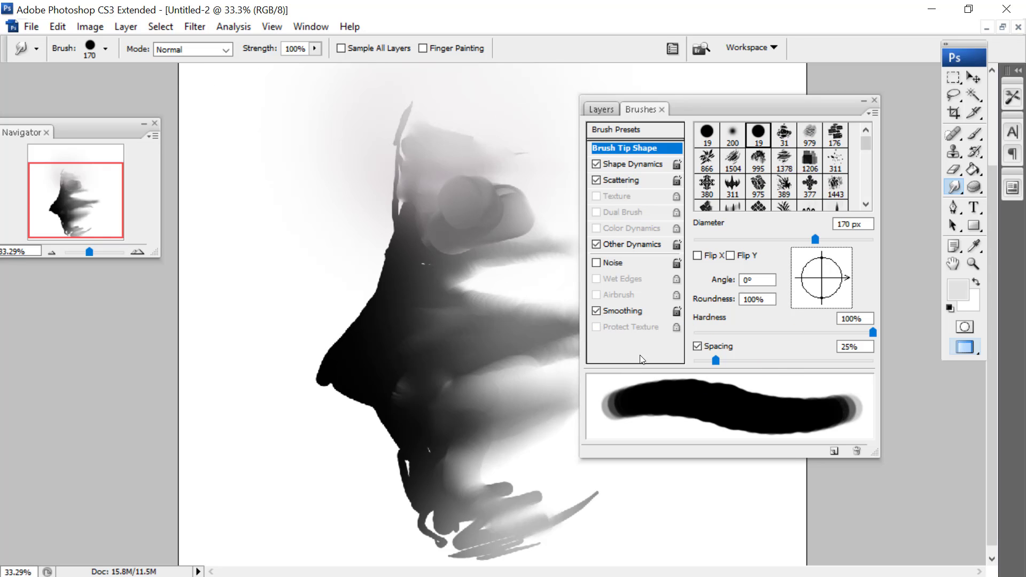
Turn off the tip's spacing, enlarge the Smudge tip to 277 px and blend the silhouette's right side from top to bottom
left_click(698, 345)
right_click(514, 171)
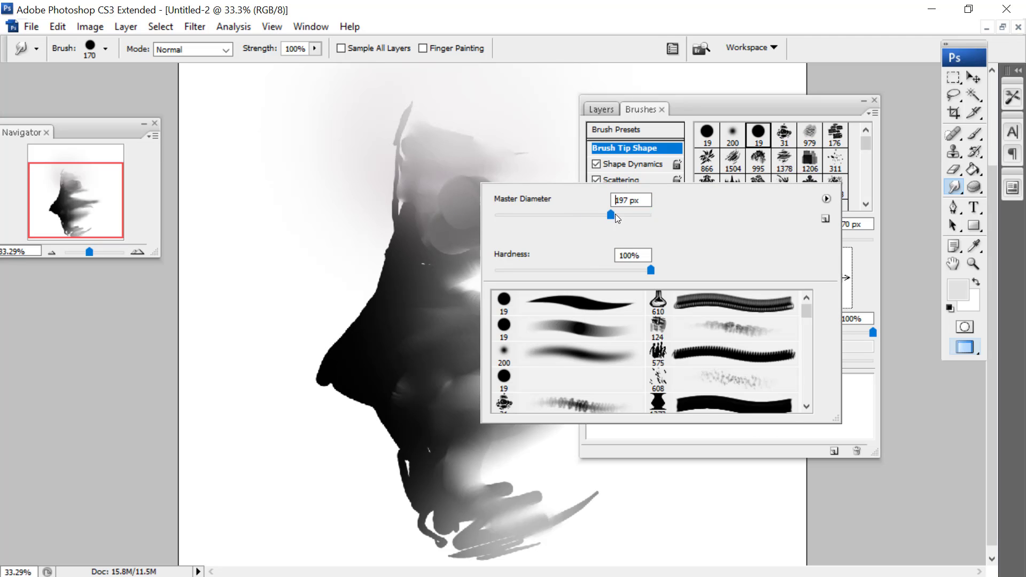
left_click_drag(615, 214, 623, 216)
left_click(538, 136)
mouse_move(504, 198)
left_mouse_down()
mouse_move(453, 229)
mouse_move(552, 213)
mouse_move(473, 249)
left_mouse_up()
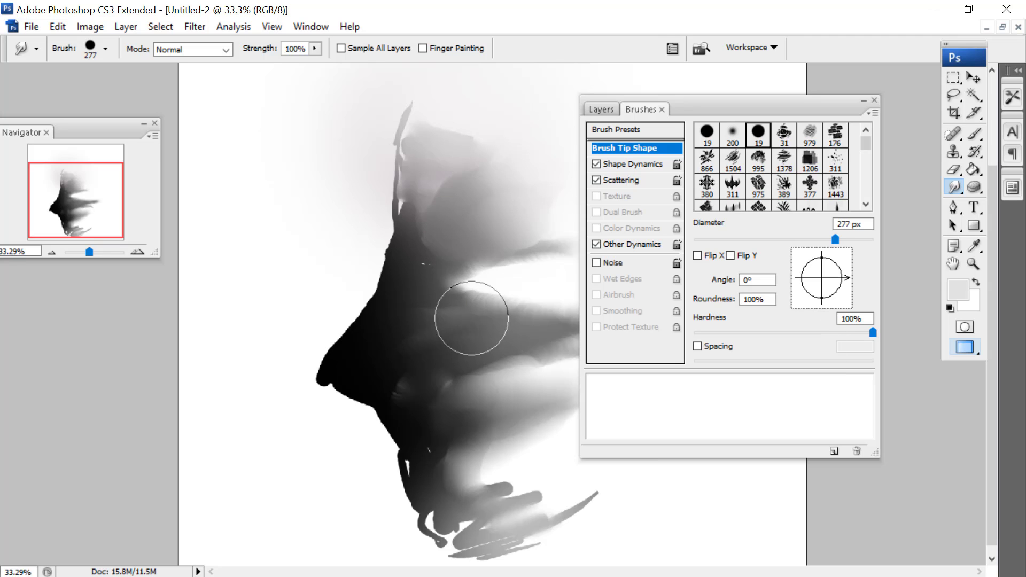
mouse_move(471, 318)
left_mouse_down()
mouse_move(488, 295)
mouse_move(494, 332)
mouse_move(531, 327)
mouse_move(517, 391)
mouse_move(513, 376)
mouse_move(489, 374)
mouse_move(504, 402)
mouse_move(478, 444)
mouse_move(559, 490)
mouse_move(591, 490)
mouse_move(508, 500)
mouse_move(453, 305)
mouse_move(425, 325)
mouse_move(451, 356)
mouse_move(463, 449)
mouse_move(409, 376)
mouse_move(416, 387)
mouse_move(448, 321)
mouse_move(531, 321)
mouse_move(485, 266)
mouse_move(423, 345)
mouse_move(474, 349)
mouse_move(445, 299)
mouse_move(426, 198)
mouse_move(430, 163)
mouse_move(458, 144)
left_mouse_up()
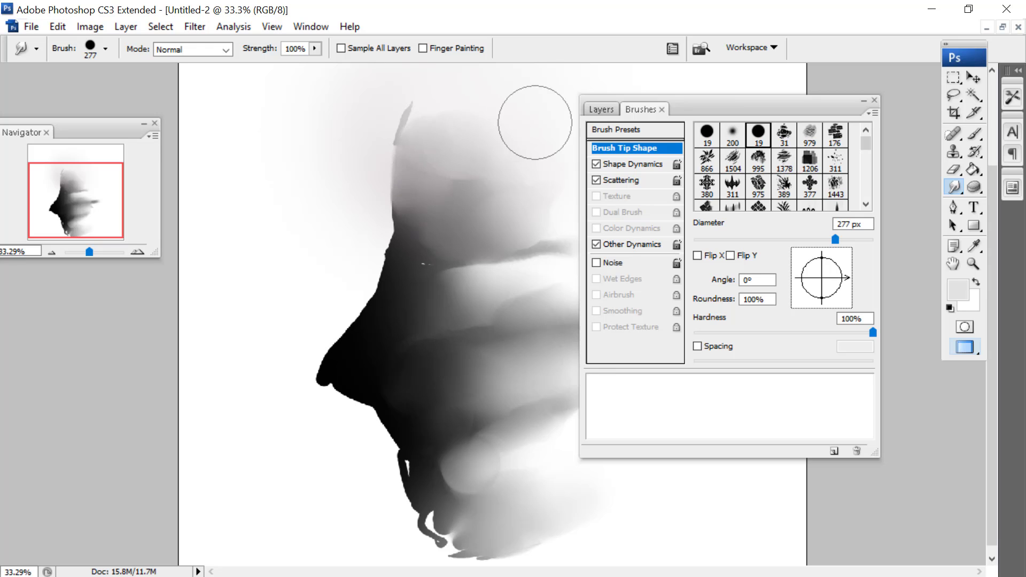
Set the foreground colour to mid grey #696969
mouse_move(700, 111)
left_mouse_down()
mouse_move(771, 137)
mouse_move(775, 254)
left_mouse_up()
left_click(974, 135)
left_click(973, 247)
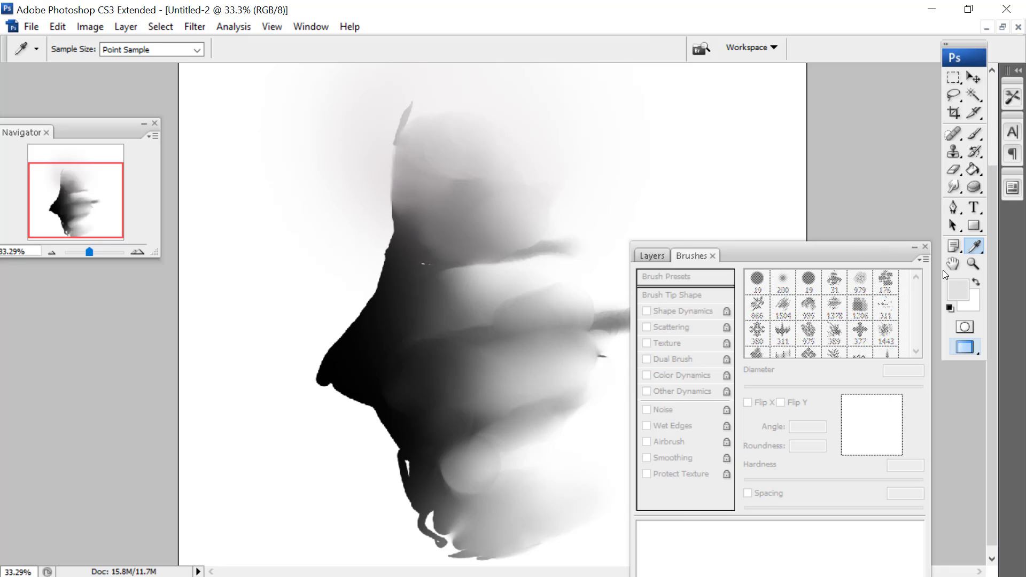
left_click(957, 290)
left_click_drag(309, 374, 284, 462)
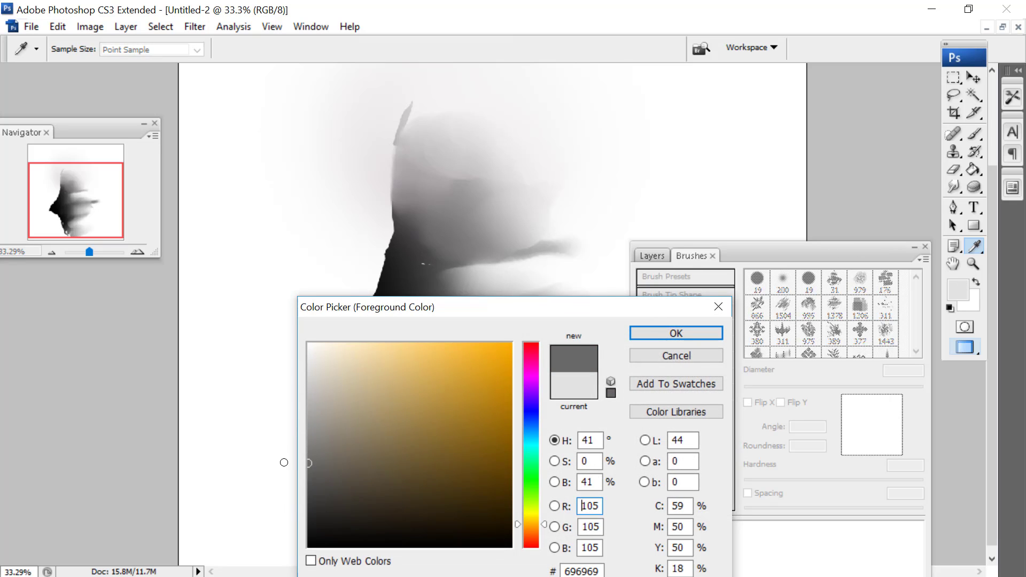
left_click(671, 331)
Paint grey streaks across the silhouette's smudged right side with a soft round 61 px brush at 0% hardness
left_click(974, 134)
right_click(696, 229)
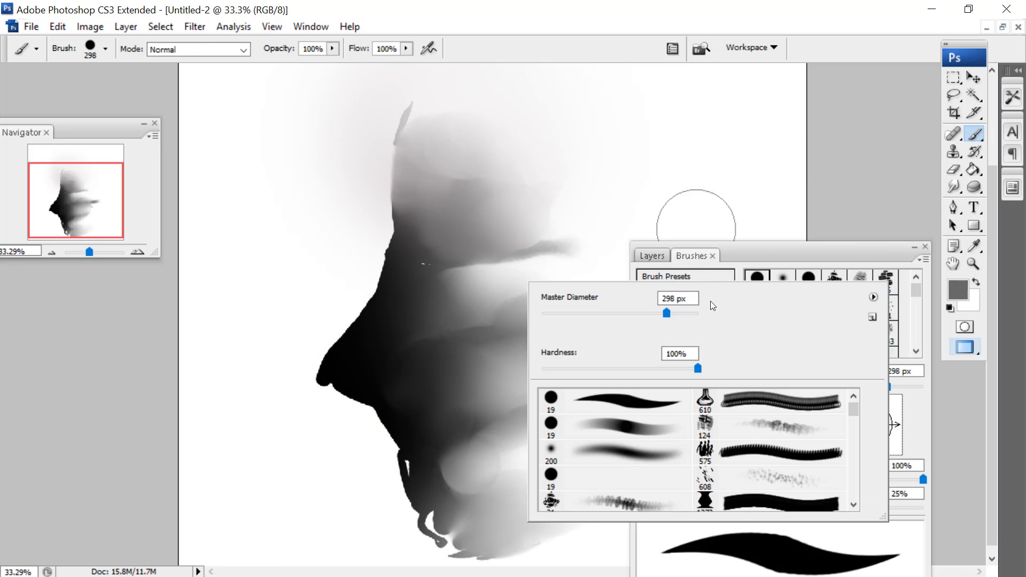
left_click(604, 449)
left_click(588, 313)
mouse_move(394, 353)
left_mouse_down()
mouse_move(536, 314)
mouse_move(558, 329)
left_mouse_up()
mouse_move(425, 330)
left_mouse_down()
mouse_move(418, 305)
mouse_move(571, 257)
mouse_move(435, 255)
mouse_move(489, 220)
mouse_move(446, 198)
left_mouse_up()
left_click_drag(441, 143, 500, 140)
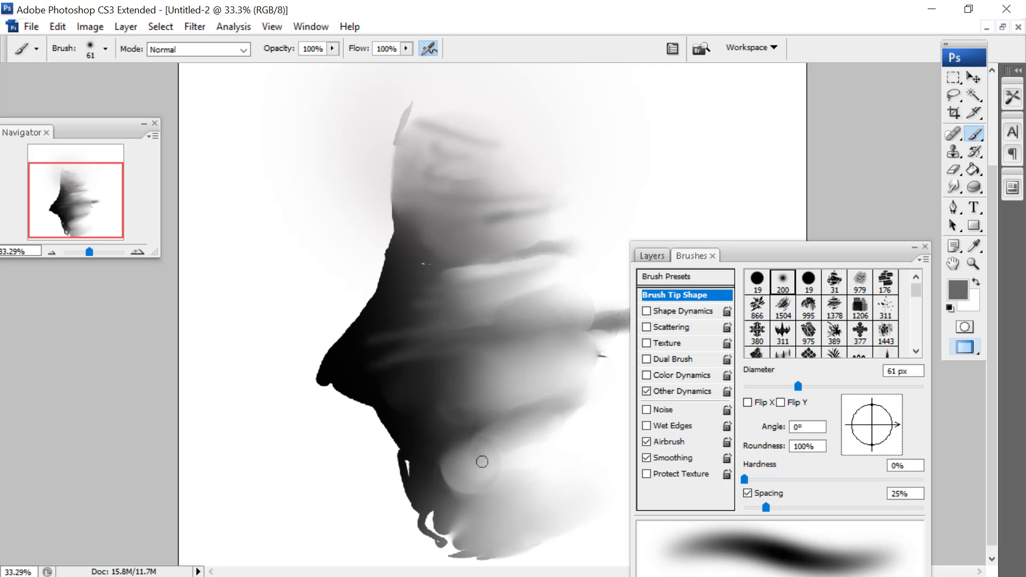
mouse_move(482, 461)
left_mouse_down()
mouse_move(529, 540)
mouse_move(473, 531)
left_mouse_up()
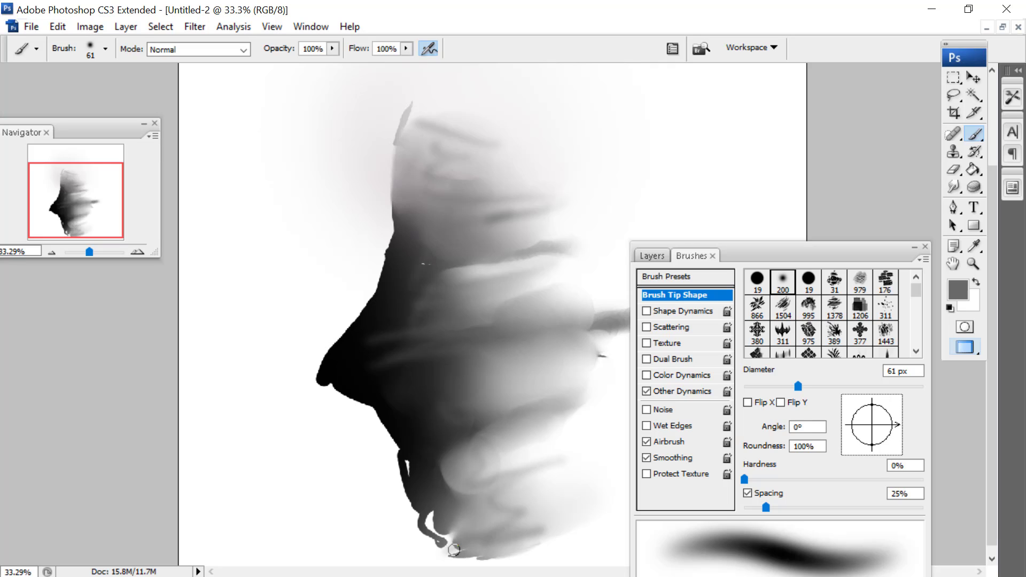
Give the Eraser a hard round 49 px tip and erase a short white streak in the silhouette's middle
left_click(953, 170)
right_click(436, 323)
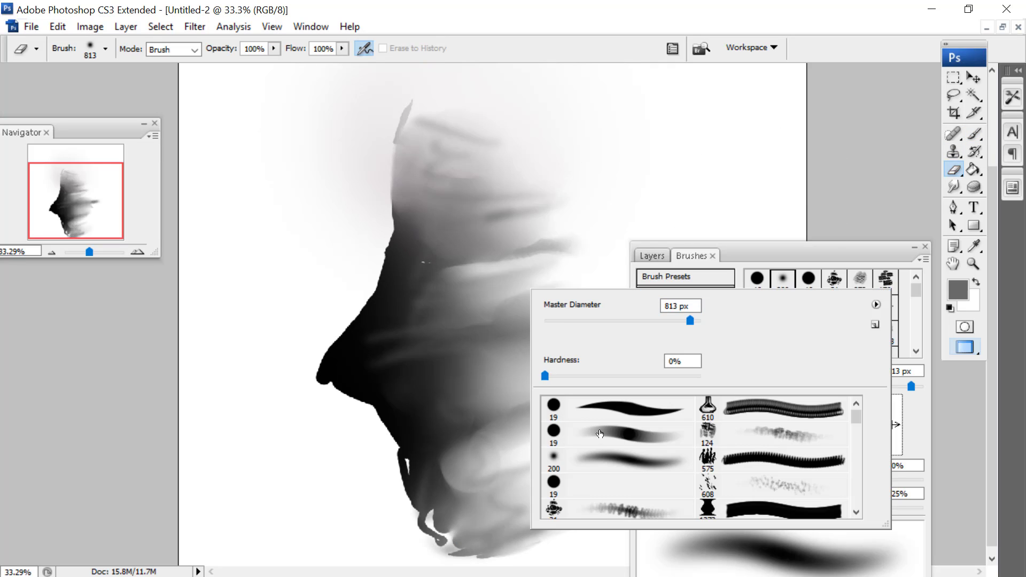
left_click(554, 408)
left_click(813, 245)
left_click_drag(813, 245, 820, 171)
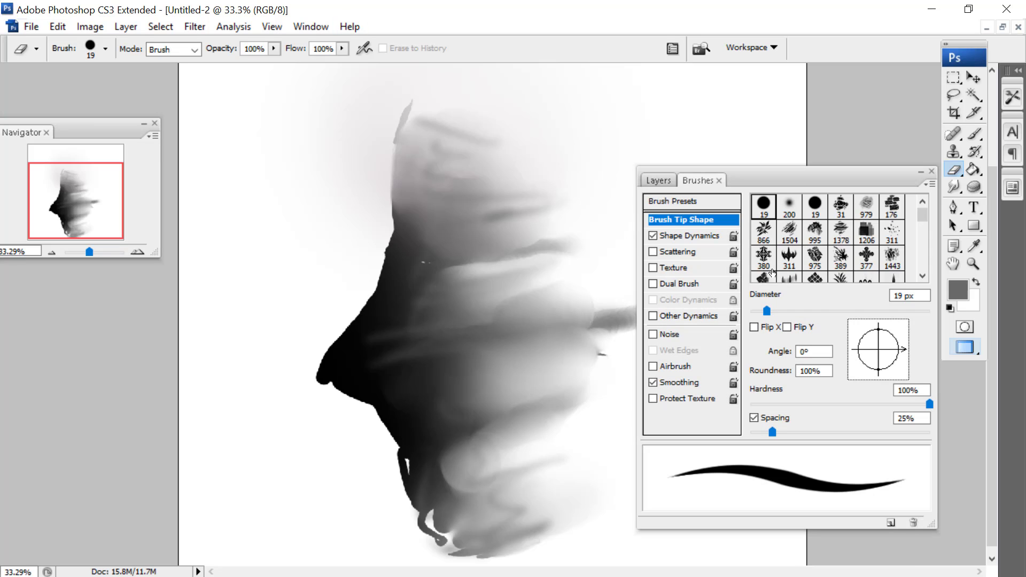
right_click(461, 359)
key("Return")
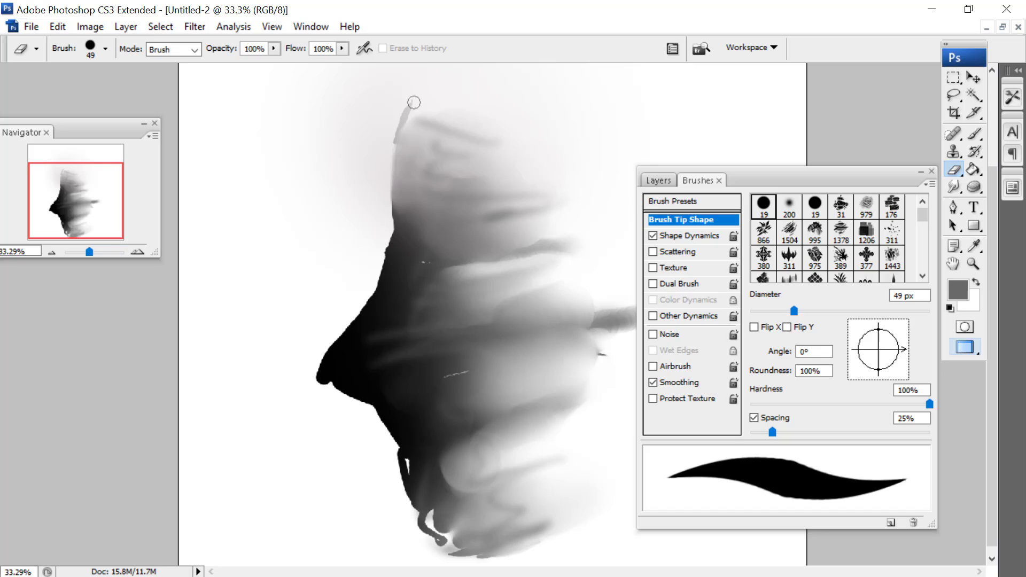
left_click(342, 49)
left_click(438, 378)
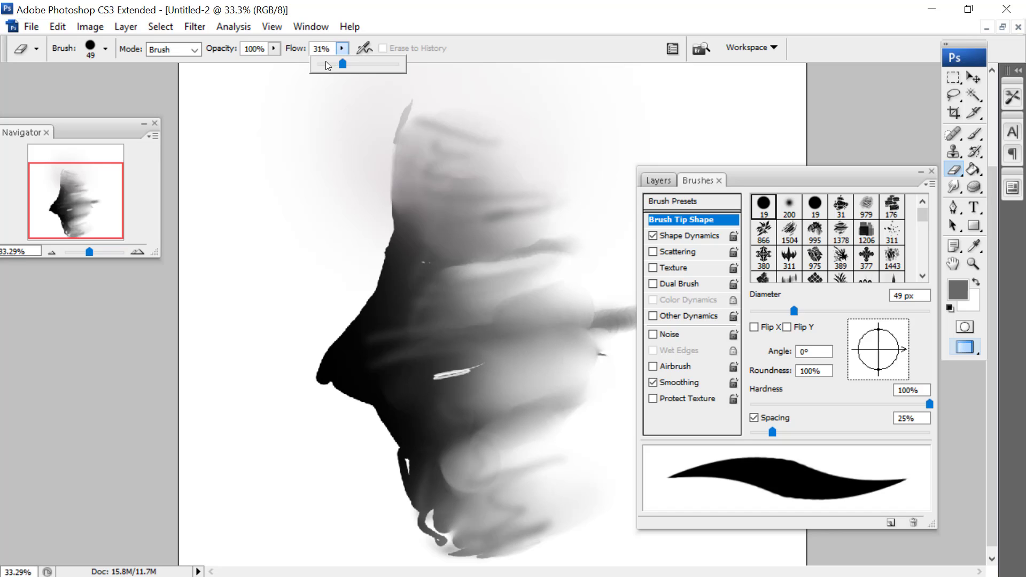
Set the Eraser to 19% opacity at 100% flow and erase a long faint streak over the white mark
left_click(325, 63)
right_click(517, 304)
left_click(342, 48)
left_click(273, 48)
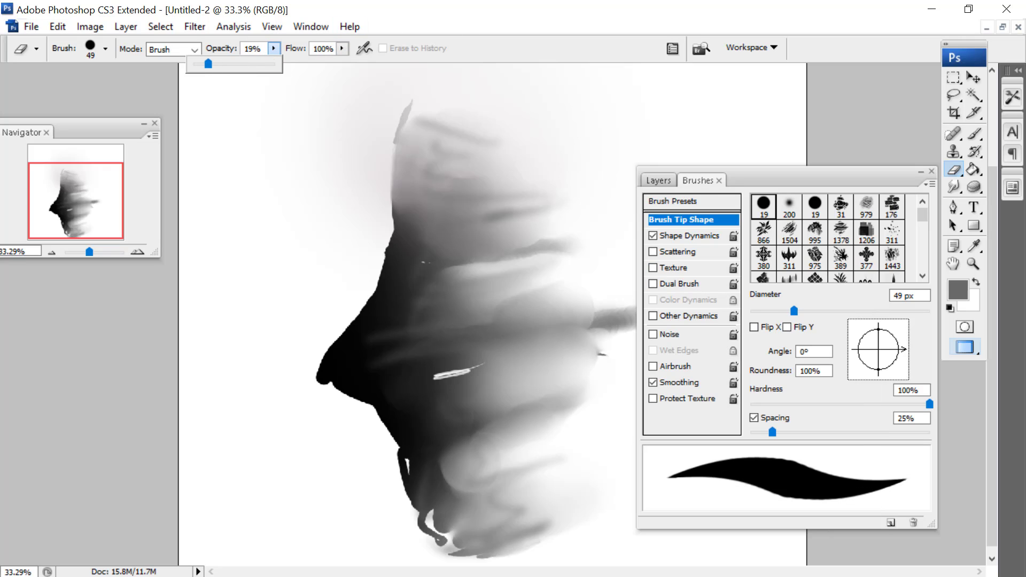
left_click(482, 365)
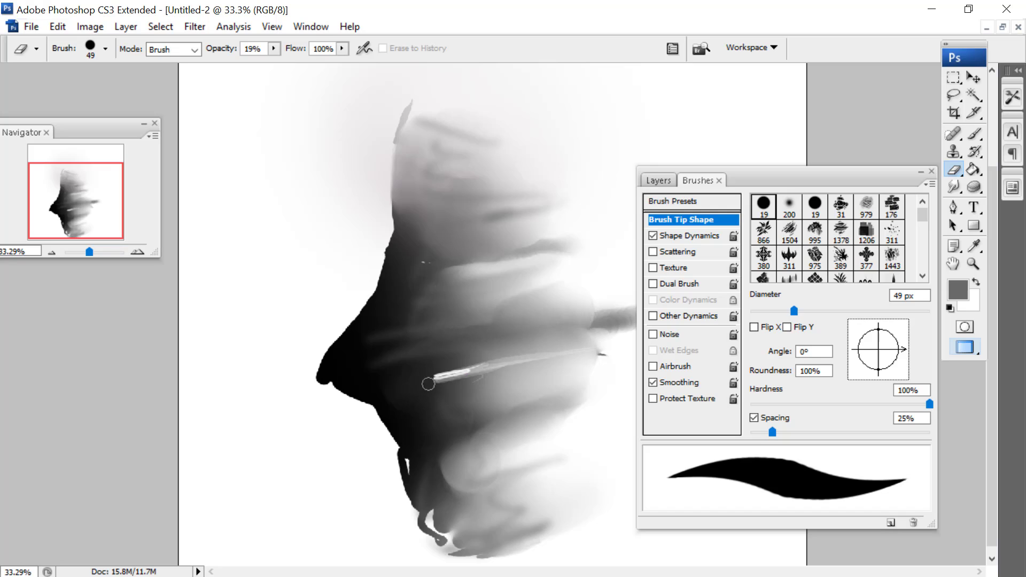
Erase faint light streaks across the silhouette's right side, from its upper part down to its lower part
mouse_move(420, 310)
left_mouse_down()
mouse_move(459, 279)
mouse_move(512, 295)
left_mouse_up()
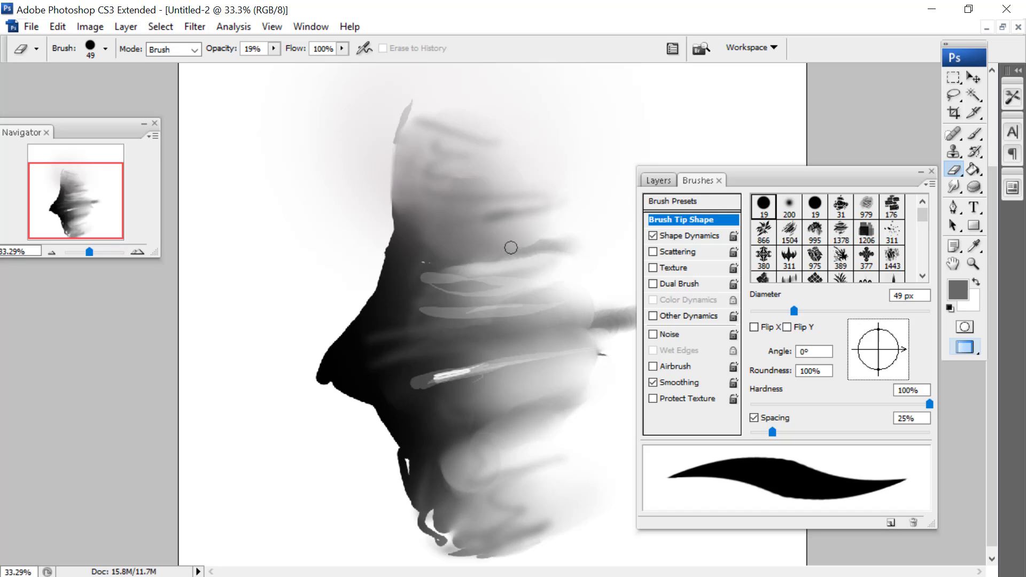
left_click_drag(455, 241, 457, 209)
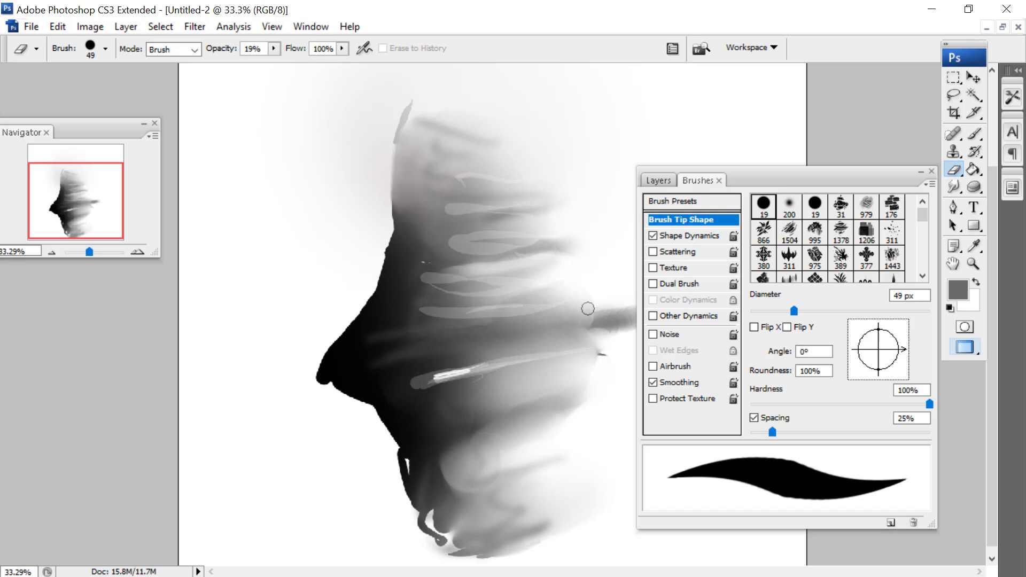
left_click_drag(588, 308, 434, 338)
left_click_drag(525, 388, 455, 496)
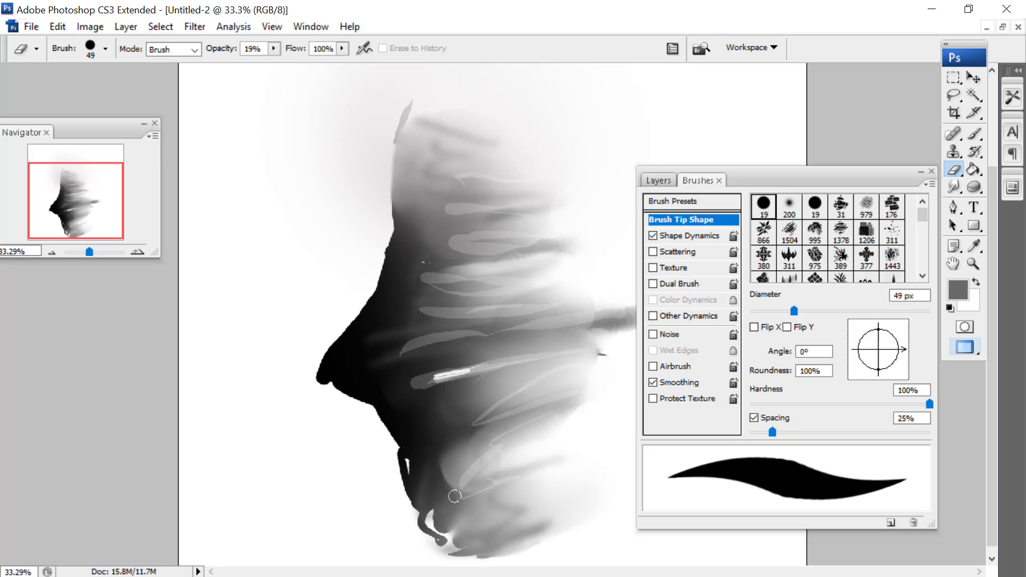
Smudge the white streak in the silhouette's middle with the hard round tip at 17 px and 45 px
left_click(950, 190)
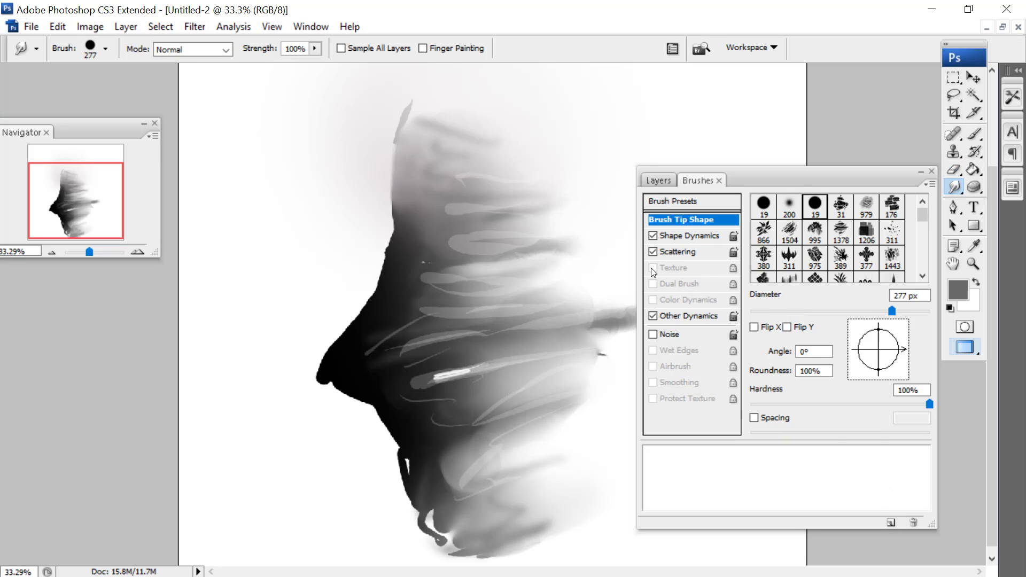
right_click(487, 323)
left_click(561, 521)
left_click_drag(546, 350, 532, 345)
left_click(426, 378)
right_click(502, 350)
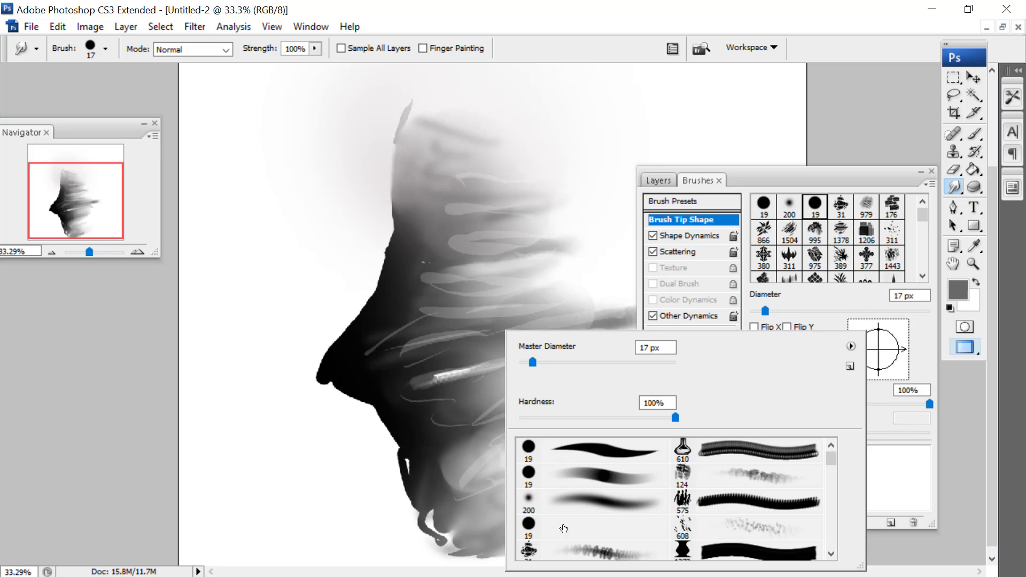
left_click(561, 526)
left_click_drag(533, 362, 557, 362)
left_click(428, 380)
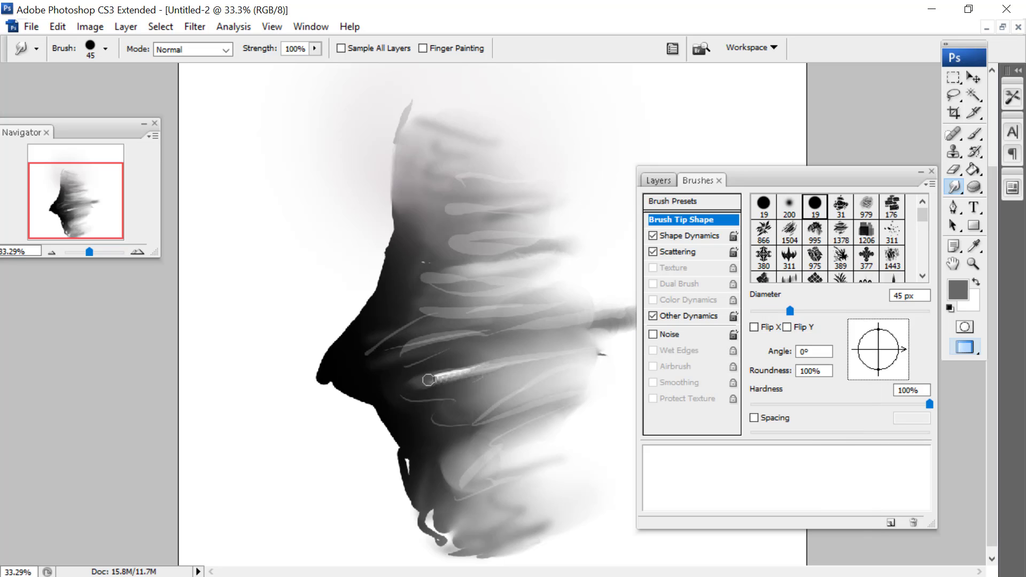
Set the Eraser to 100% opacity and 99% flow, and erase the nose tip and ragged left edge of the silhouette
left_click(948, 170)
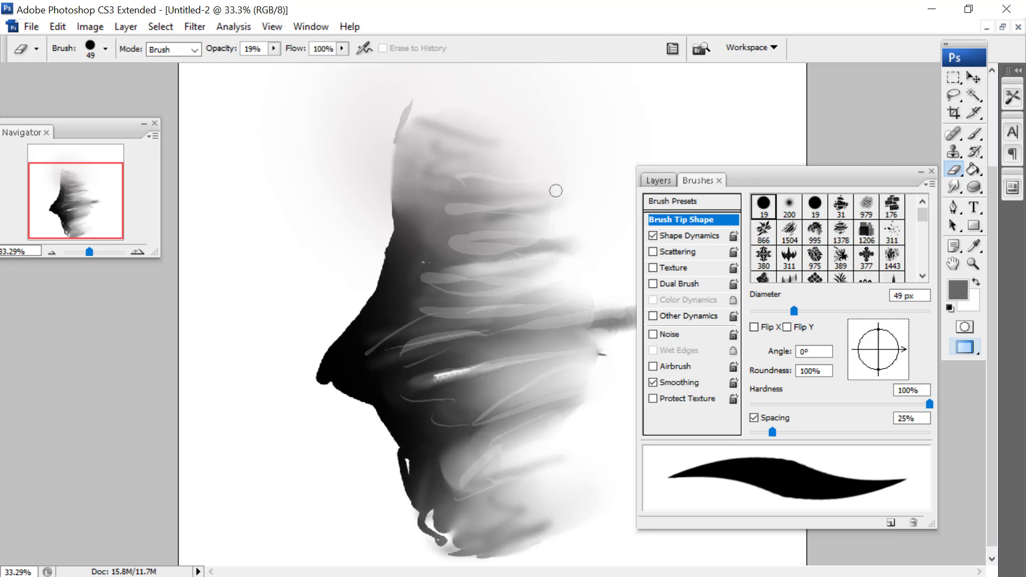
right_click(329, 328)
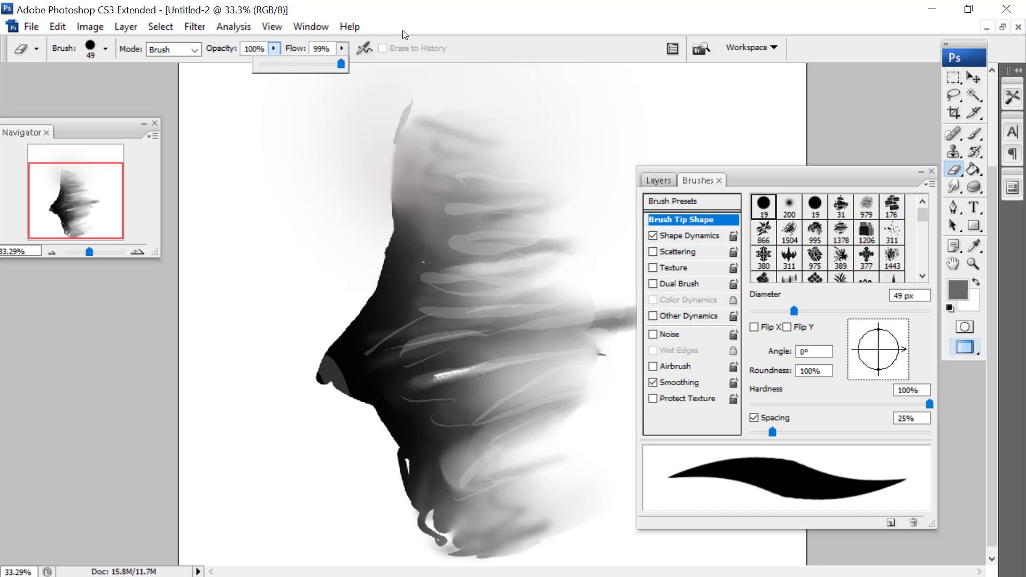
left_click_drag(342, 386, 308, 360)
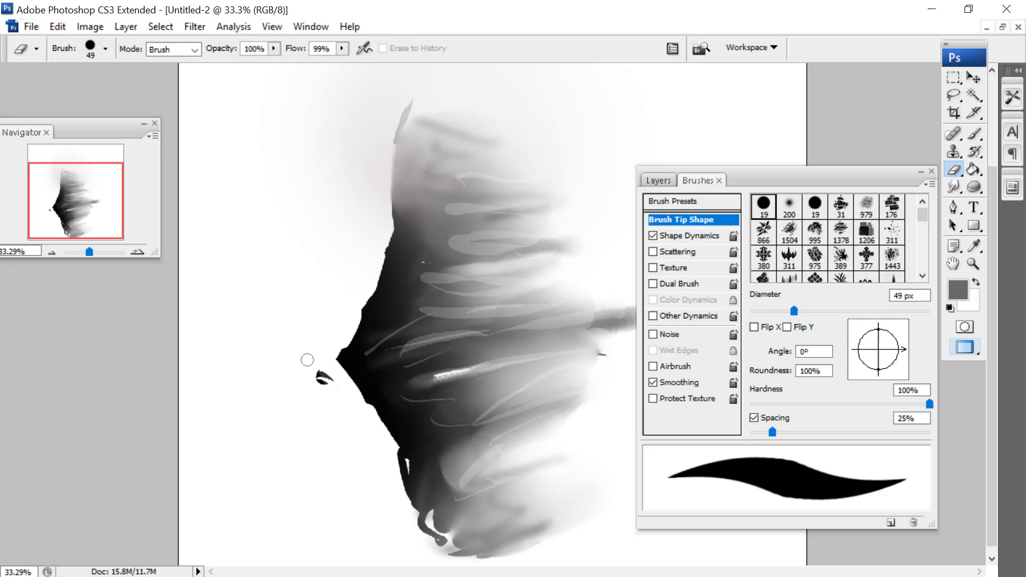
left_click_drag(396, 469, 409, 506)
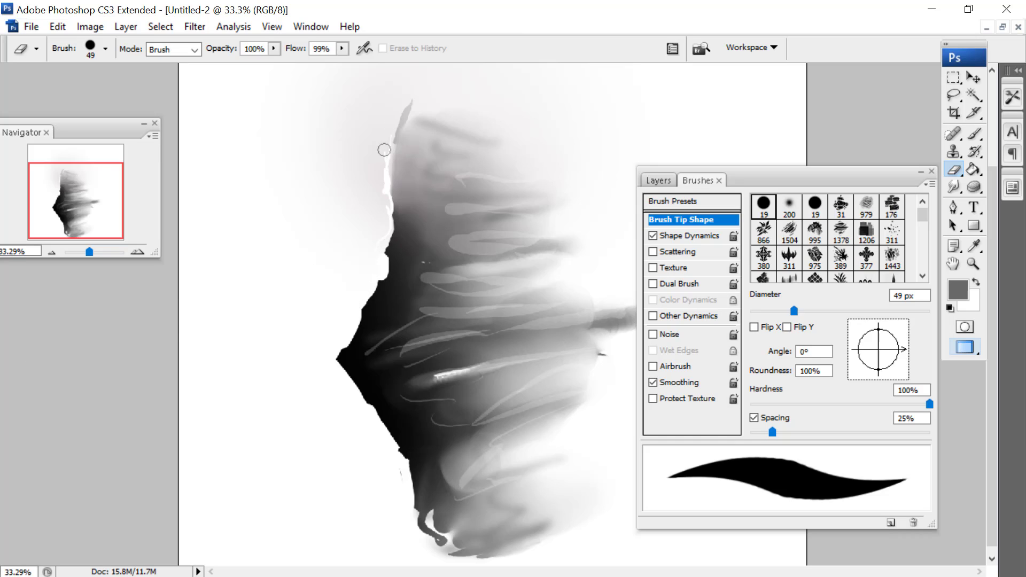
Enlarge the Eraser tip to 187 px and erase the grey haze left of the silhouette's upper part
right_click(432, 110)
left_click_drag(473, 150, 533, 151)
mouse_move(338, 211)
left_mouse_down()
mouse_move(348, 165)
mouse_move(374, 198)
mouse_move(302, 303)
mouse_move(373, 126)
left_mouse_up()
Switch the Eraser to the hard round tip without spacing at 80 px and erase the haze around the silhouette's top
right_click(490, 128)
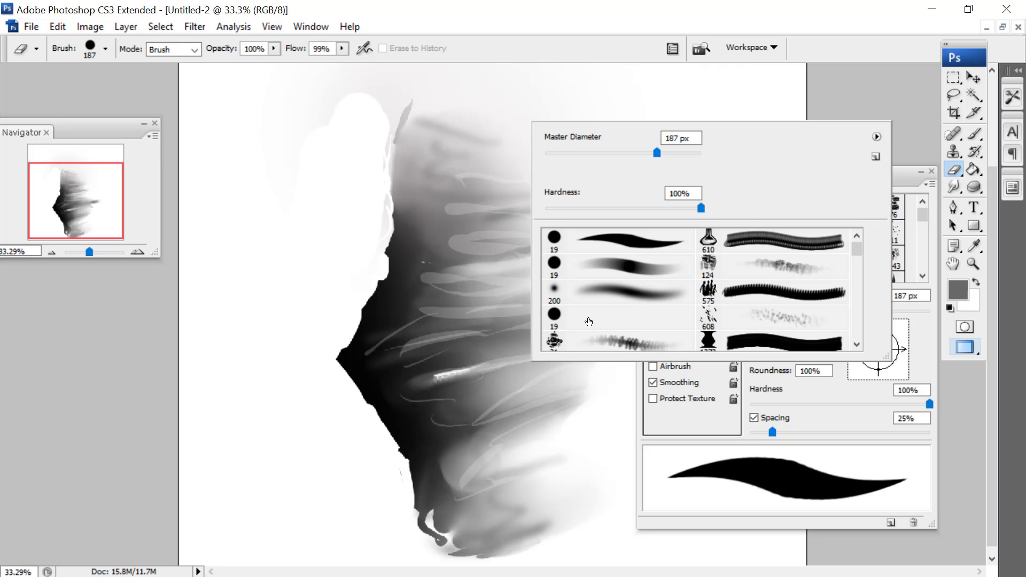
left_click(588, 321)
left_click_drag(558, 154, 585, 152)
mouse_move(357, 115)
left_mouse_down()
mouse_move(371, 137)
mouse_move(397, 95)
left_mouse_up()
right_click(402, 84)
left_click(453, 306)
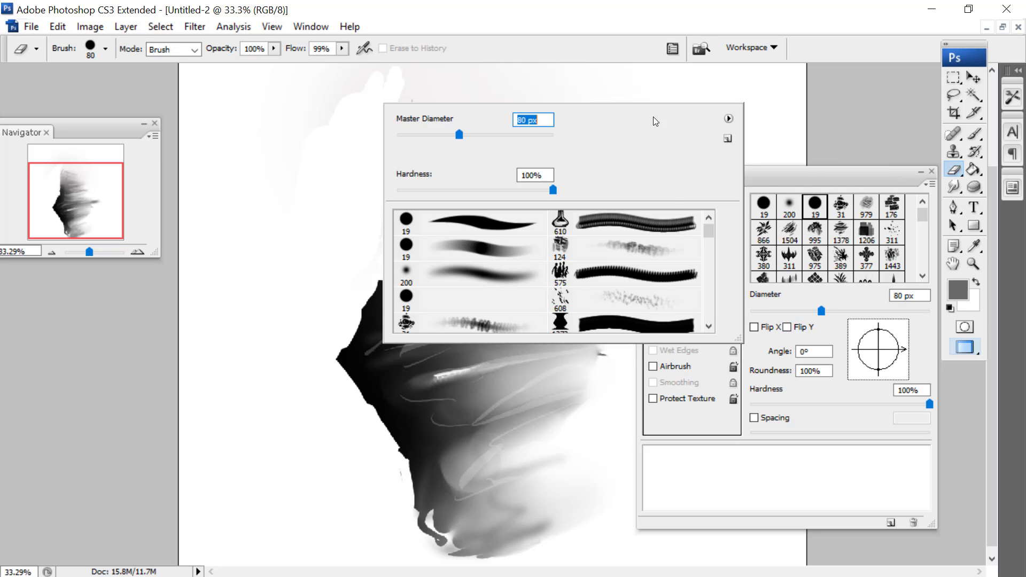
Enlarge the Smudge tip to 127 px and smudge the ragged white area left of the silhouette's upper part and its top end
left_click(955, 186)
right_click(343, 155)
left_click_drag(465, 161, 516, 160)
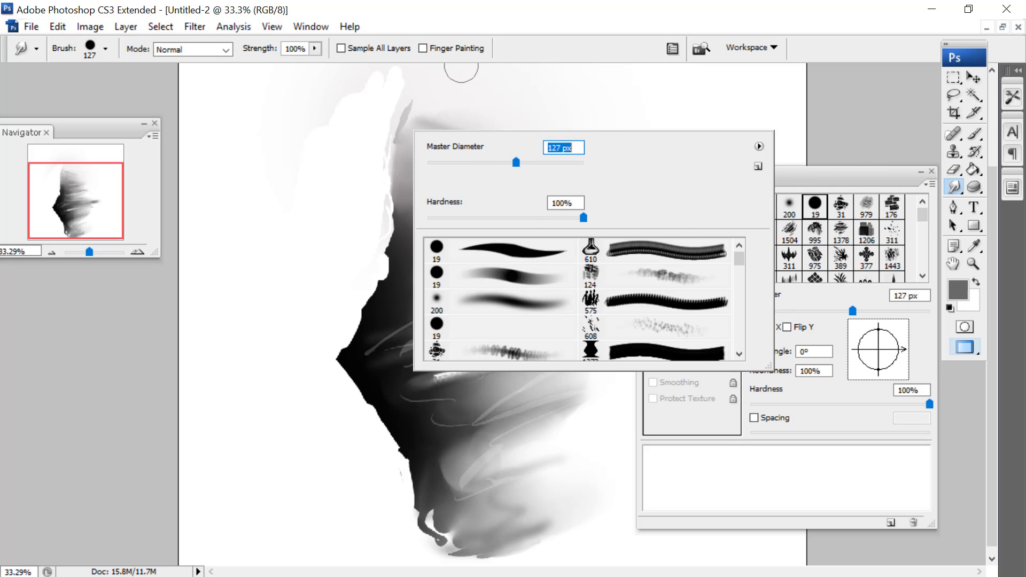
left_click_drag(310, 159, 361, 83)
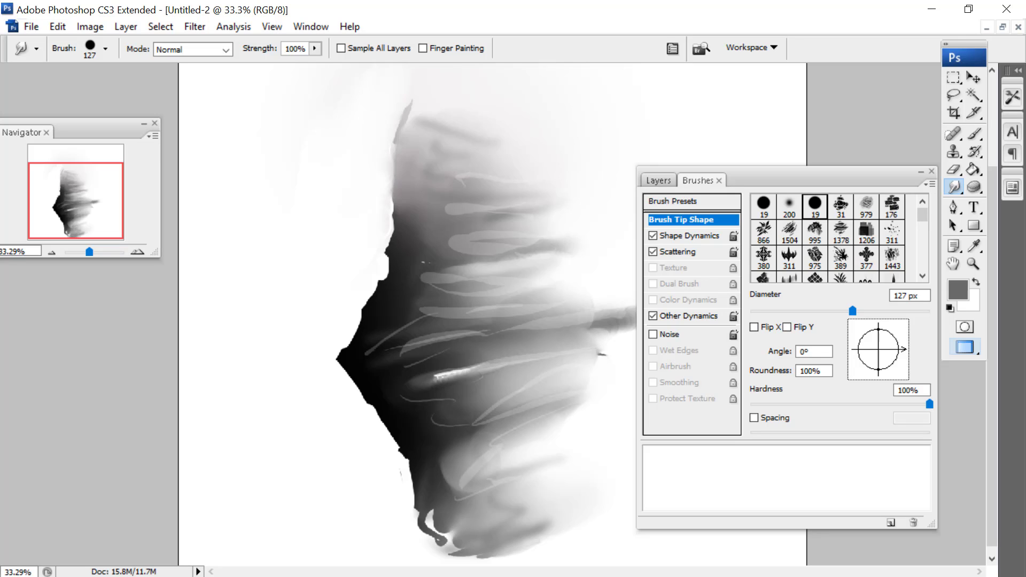
left_click_drag(426, 102, 440, 75)
Smudge the silhouette's bottom edge, the dark spike on its right side and the pale streaks across its middle
mouse_move(516, 548)
left_mouse_down()
mouse_move(538, 547)
mouse_move(475, 559)
left_mouse_up()
left_click_drag(774, 171, 826, 238)
left_click_drag(445, 523, 460, 541)
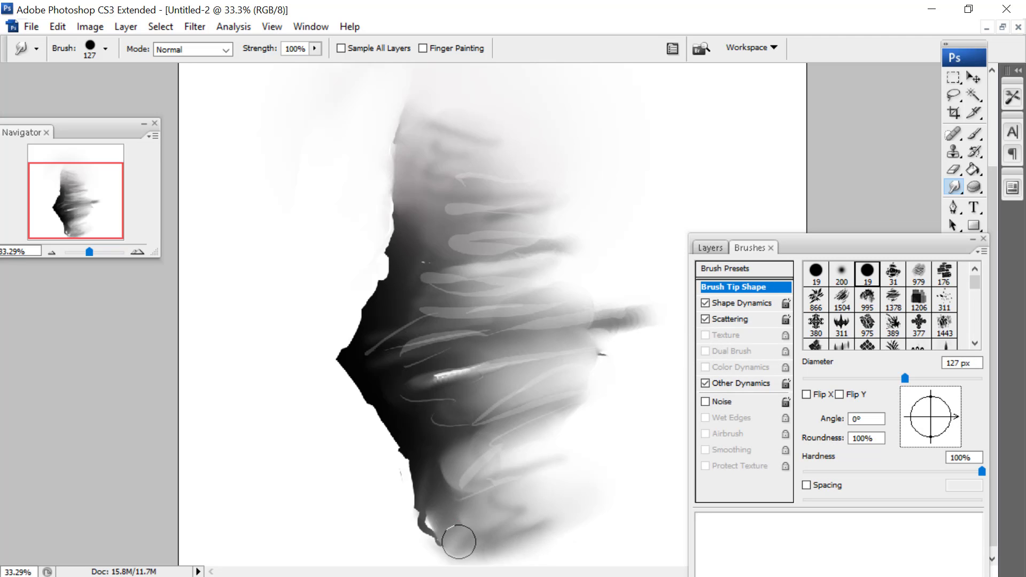
left_click_drag(628, 322, 594, 326)
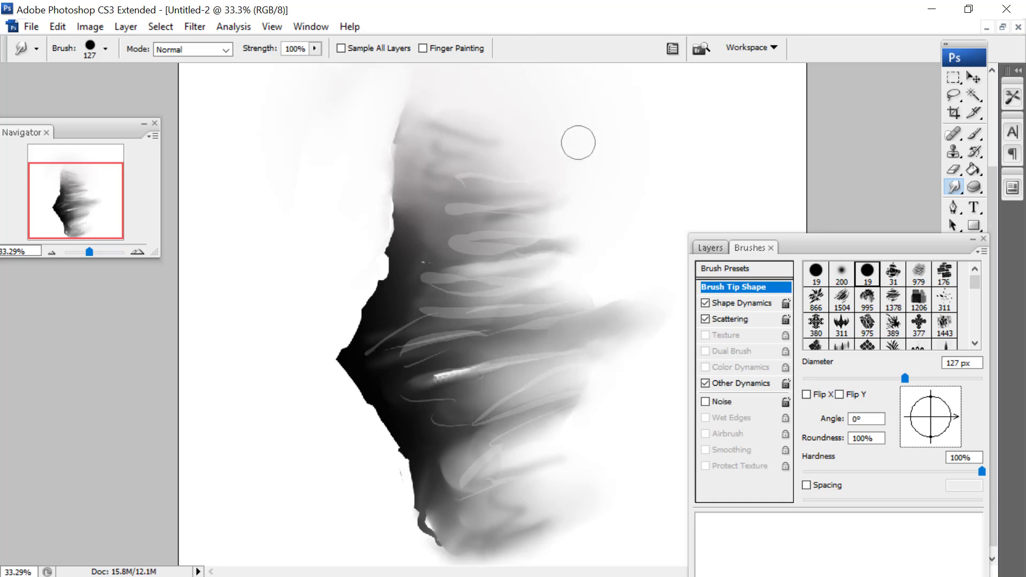
left_click_drag(337, 367, 394, 350)
mouse_move(447, 245)
left_mouse_down()
mouse_move(415, 281)
mouse_move(416, 304)
mouse_move(483, 307)
mouse_move(397, 348)
mouse_move(374, 371)
mouse_move(455, 354)
mouse_move(405, 385)
mouse_move(416, 387)
mouse_move(559, 348)
left_mouse_up()
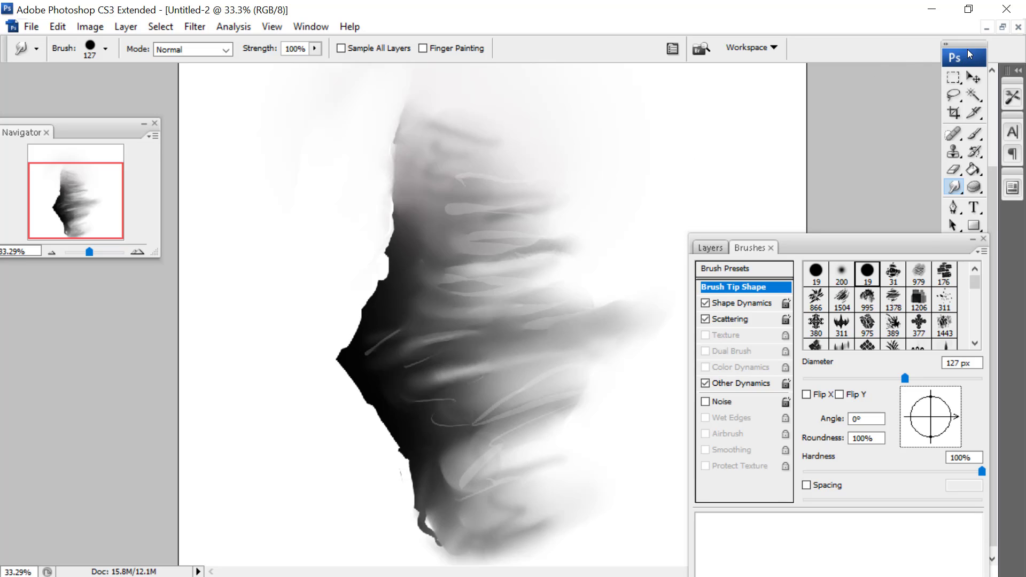
Define the shaded silhouette on the canvas as a new brush preset, keeping the suggested name
left_click_drag(969, 54, 958, 53)
left_click_drag(816, 247, 818, 188)
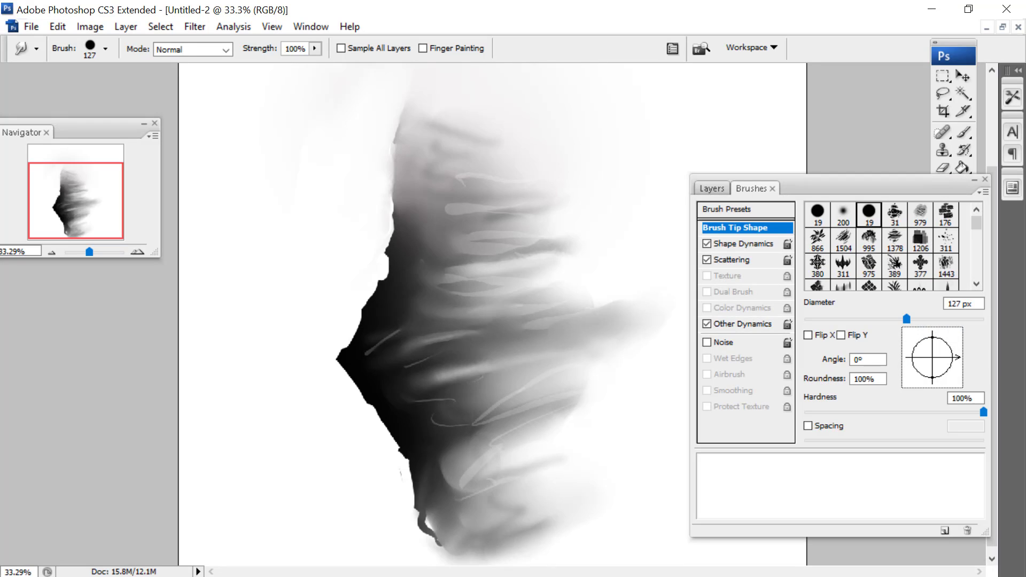
left_click(53, 32)
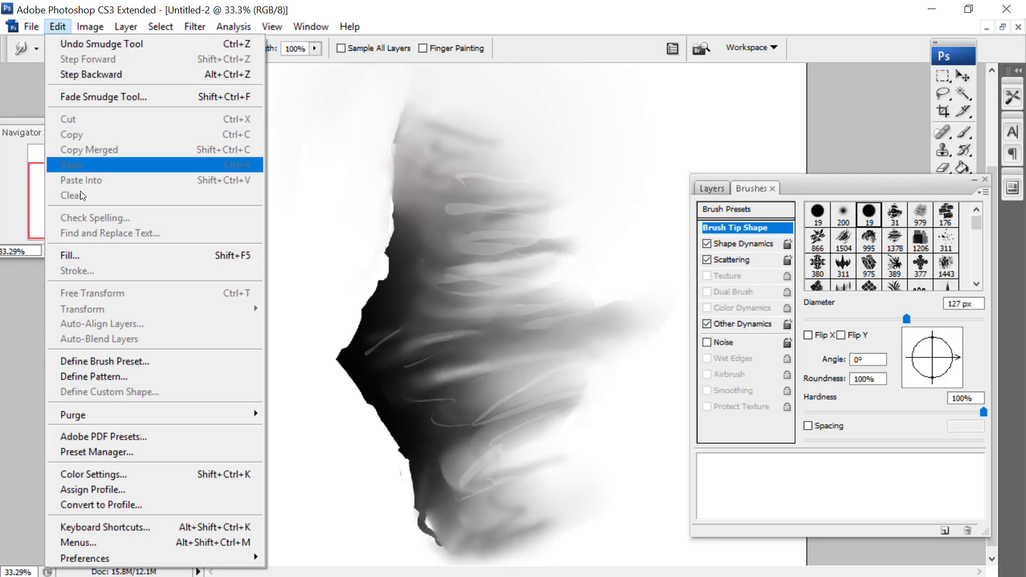
left_click(68, 361)
left_click(674, 193)
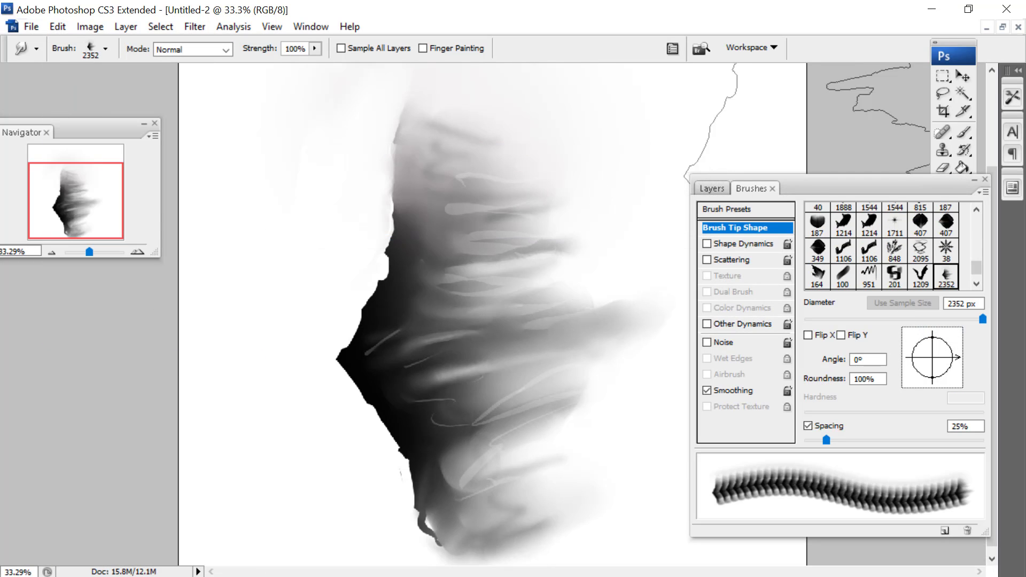
Set the silhouette tip's spacing to 35% for the Smudge tool and enable Shape Dynamics with a 47% minimum diameter
left_click_drag(813, 185, 627, 112)
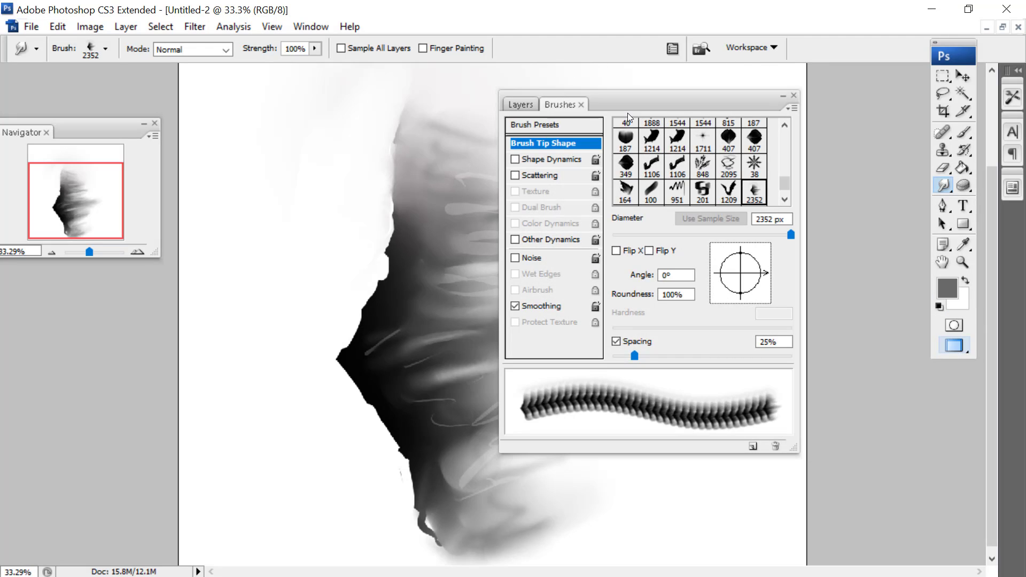
left_click_drag(649, 359, 643, 354)
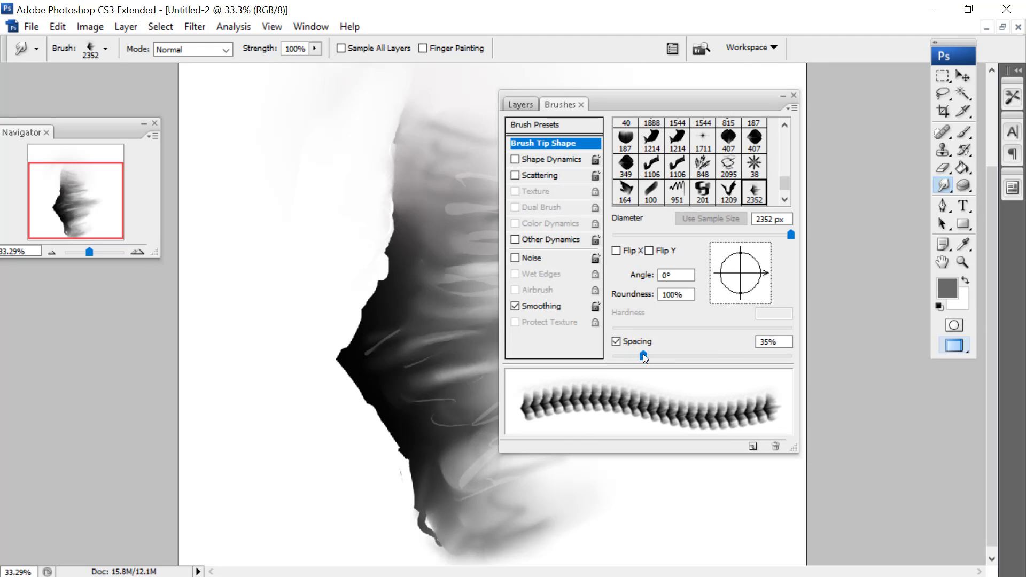
left_click(515, 160)
left_click(551, 160)
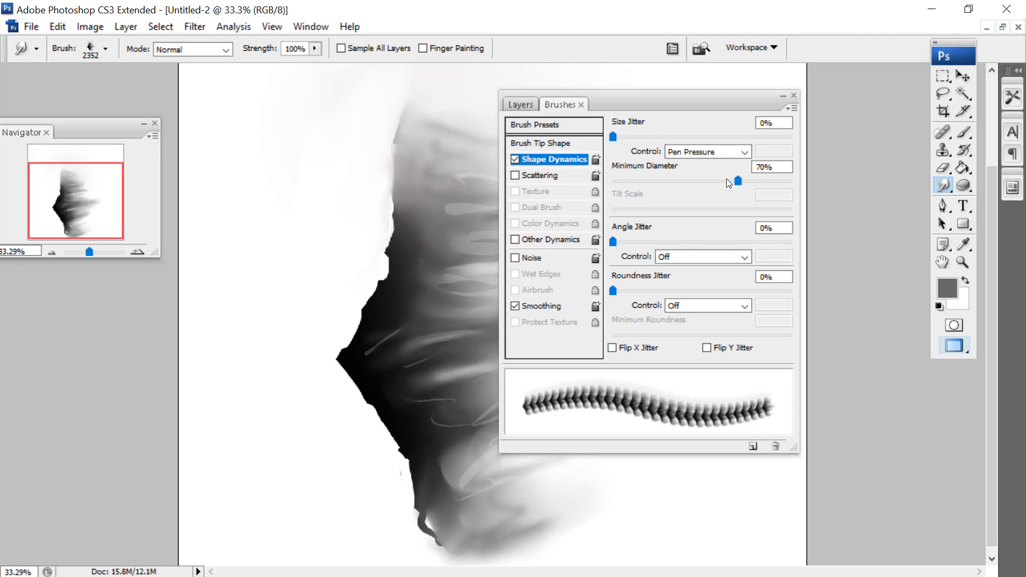
left_click_drag(736, 181, 697, 180)
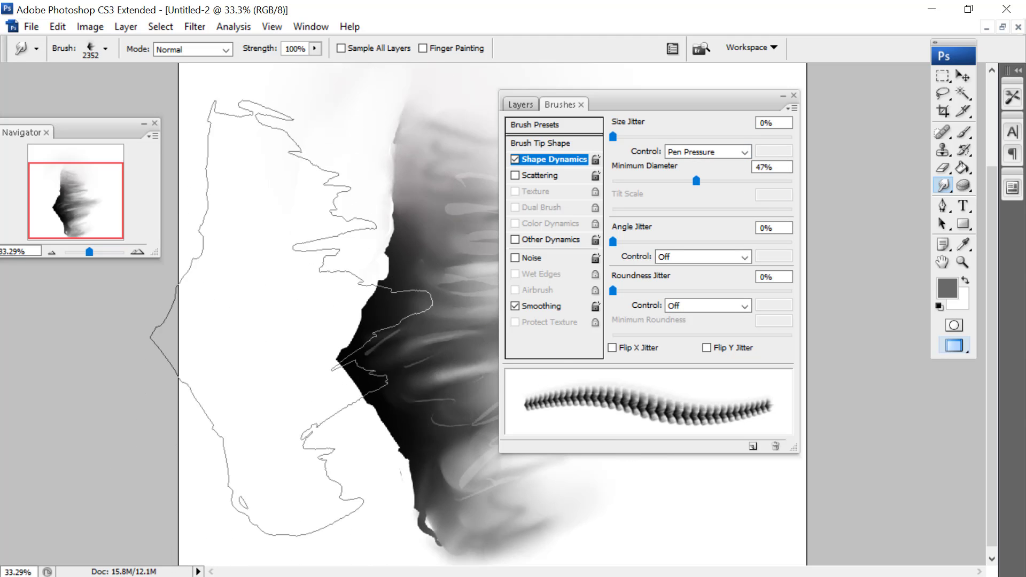
Reduce the silhouette tip of the Smudge tool to 349 px and try it on the canvas
right_click(283, 281)
left_click(424, 303)
left_click(212, 219)
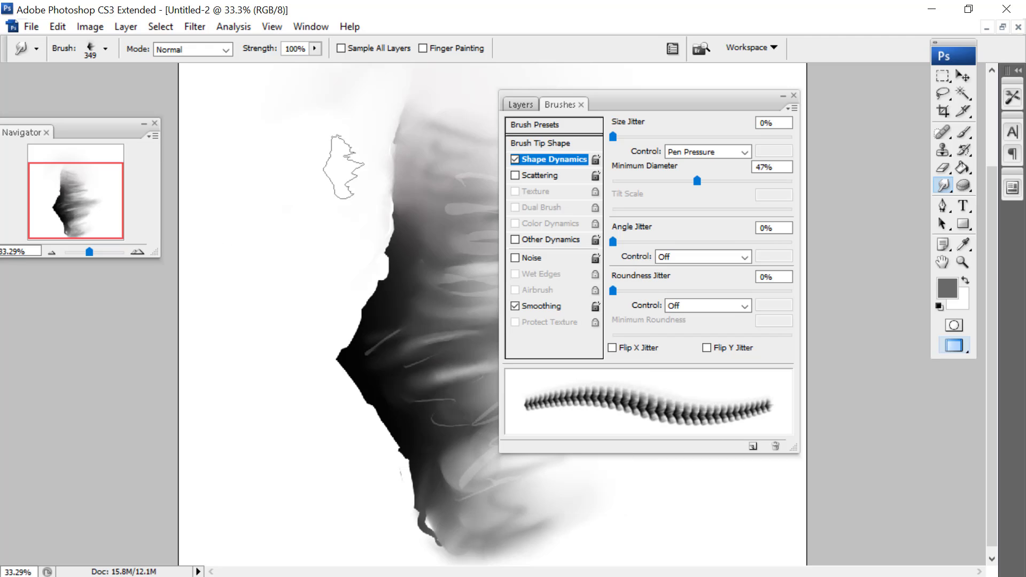
Switch to the Brush tool with the 2352 px silhouette tip, enable Shape Dynamics and paint a grey curved stroke across the canvas
left_click(964, 133)
right_click(268, 197)
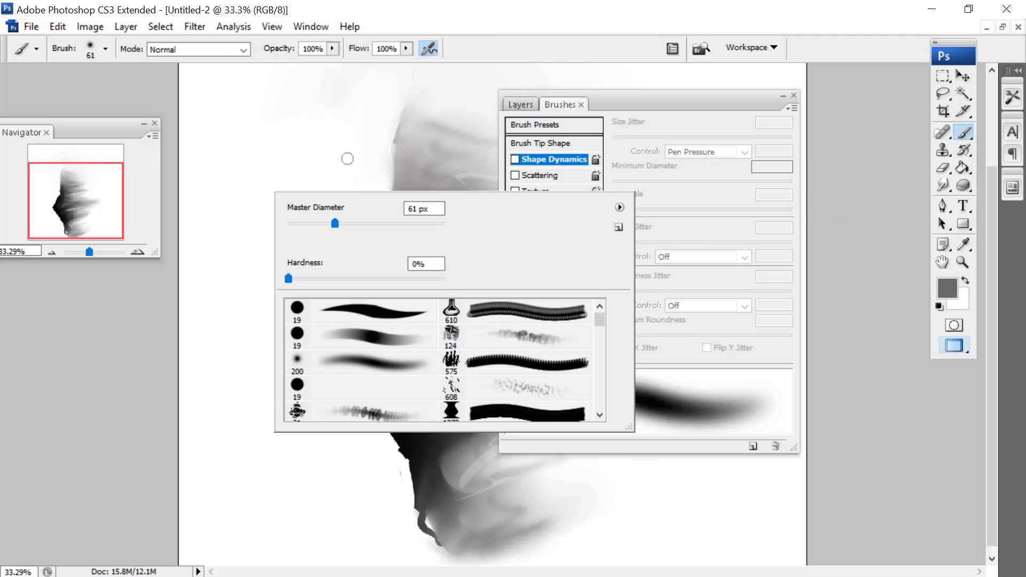
left_click_drag(600, 322, 599, 410)
left_click(484, 416)
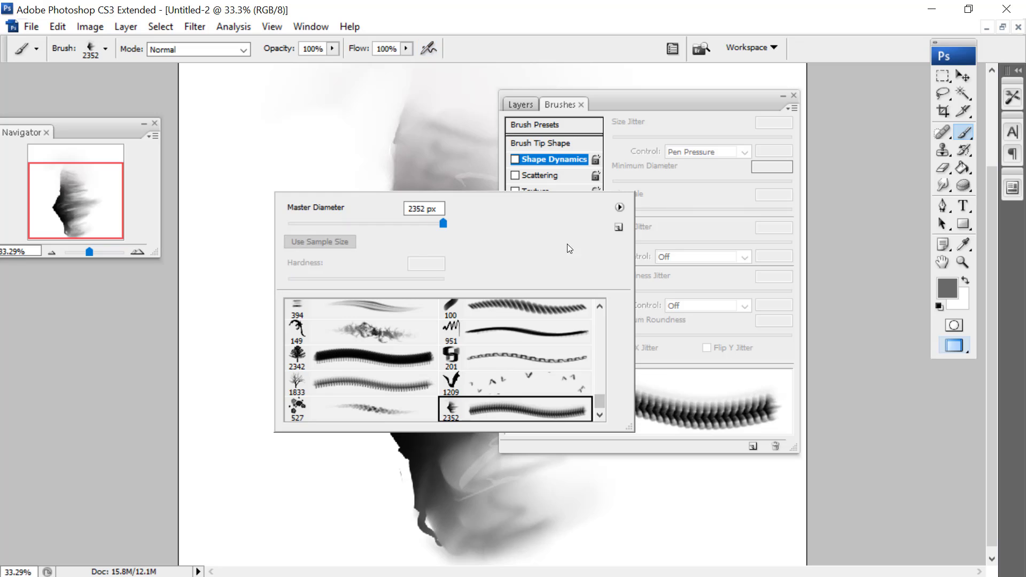
left_click_drag(667, 100, 737, 72)
left_click(586, 131)
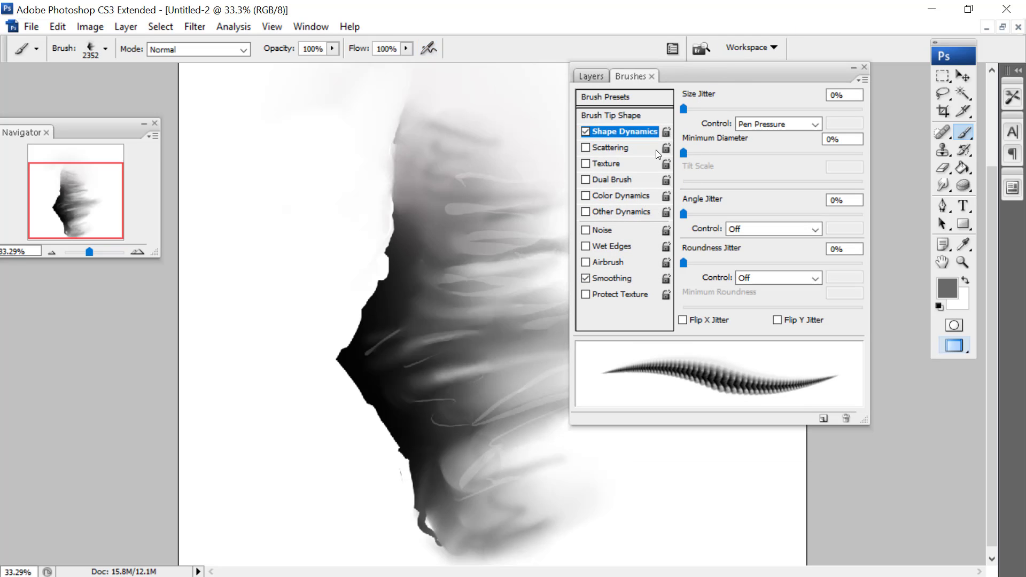
mouse_move(220, 240)
left_mouse_down()
mouse_move(278, 200)
mouse_move(443, 182)
mouse_move(505, 380)
mouse_move(631, 443)
mouse_move(684, 444)
left_mouse_up()
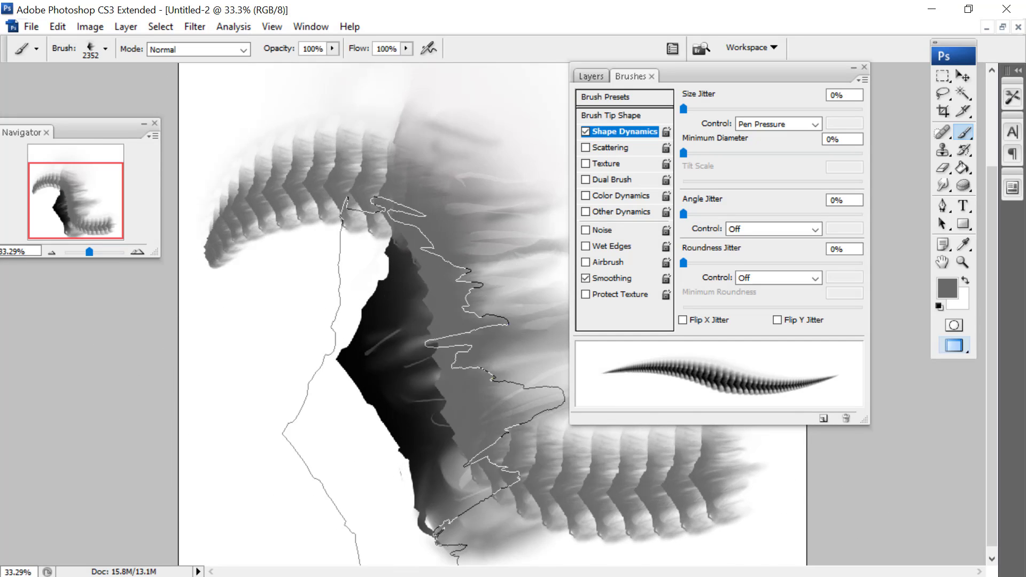
Set the foreground colour to black (000000) and paint a long winding stroke across the canvas with the silhouette tip
left_click(949, 294)
left_click(319, 546)
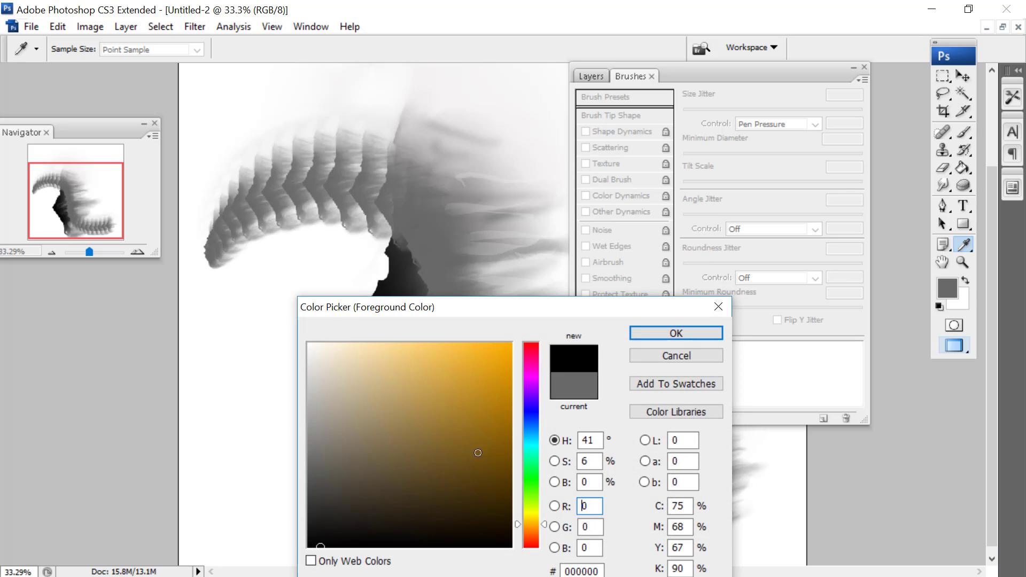
left_click(659, 332)
mouse_move(206, 409)
left_mouse_down()
mouse_move(321, 320)
mouse_move(615, 460)
mouse_move(567, 225)
mouse_move(481, 128)
mouse_move(413, 170)
left_mouse_up()
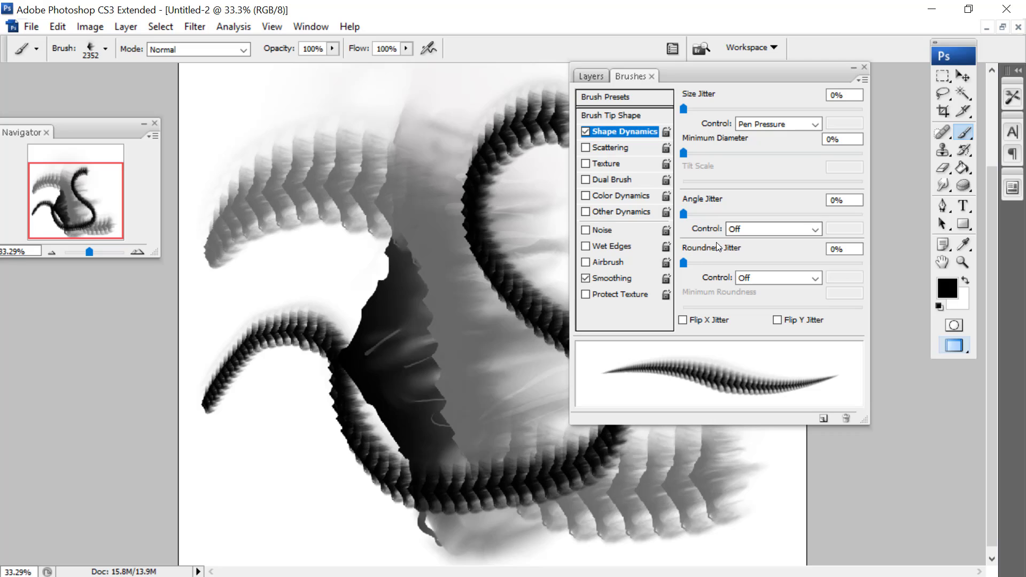
Set the Angle Jitter control to Direction and paint looping black strokes over the silhouette and the earlier strokes
left_click(779, 223)
left_click(738, 335)
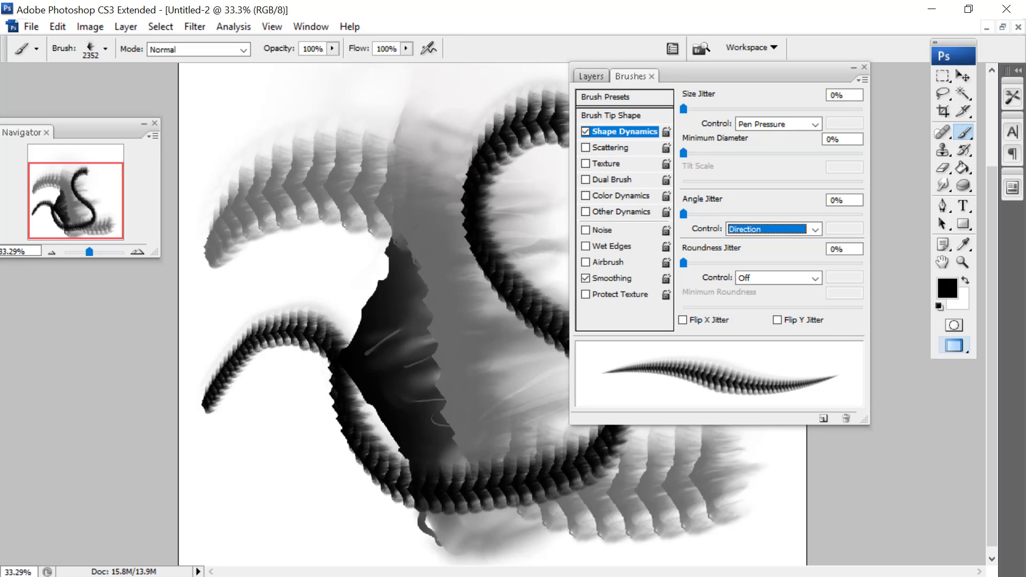
left_click(246, 278)
mouse_move(241, 287)
left_mouse_down()
mouse_move(241, 174)
mouse_move(318, 115)
mouse_move(399, 128)
left_mouse_up()
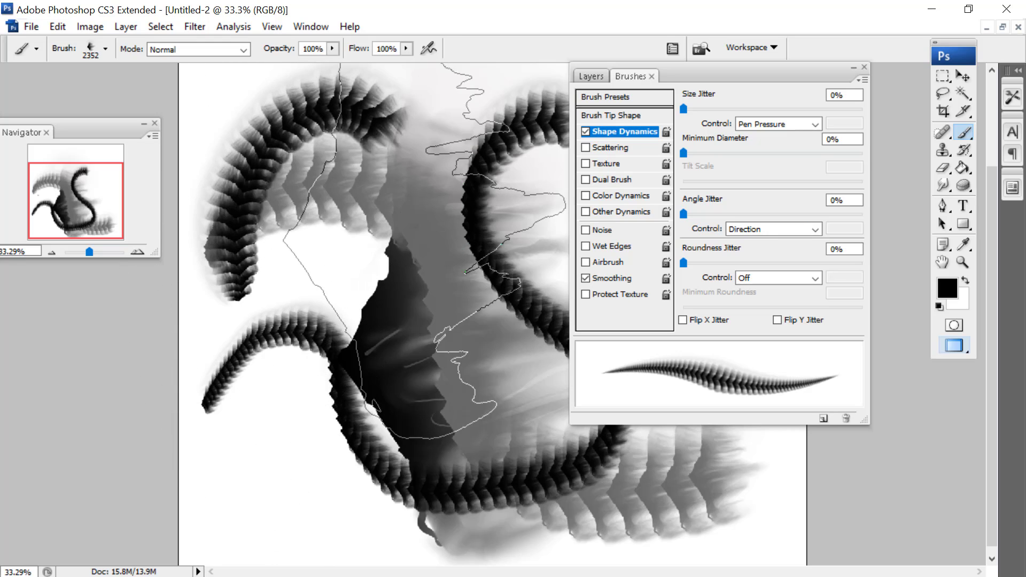
mouse_move(412, 208)
left_mouse_down()
mouse_move(289, 270)
mouse_move(347, 497)
mouse_move(524, 272)
mouse_move(473, 534)
left_mouse_up()
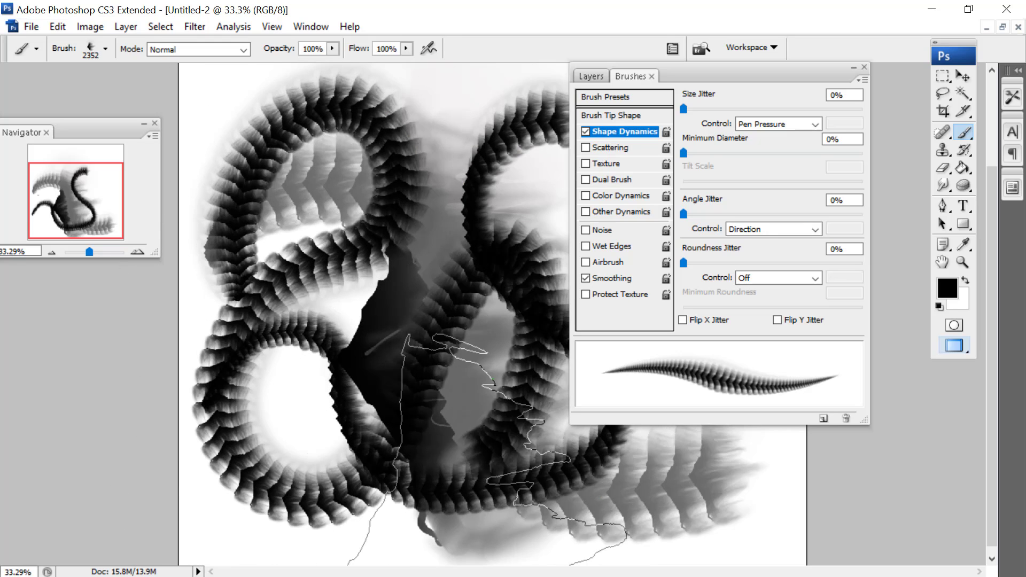
mouse_move(481, 471)
left_mouse_down()
mouse_move(395, 299)
mouse_move(291, 376)
left_mouse_up()
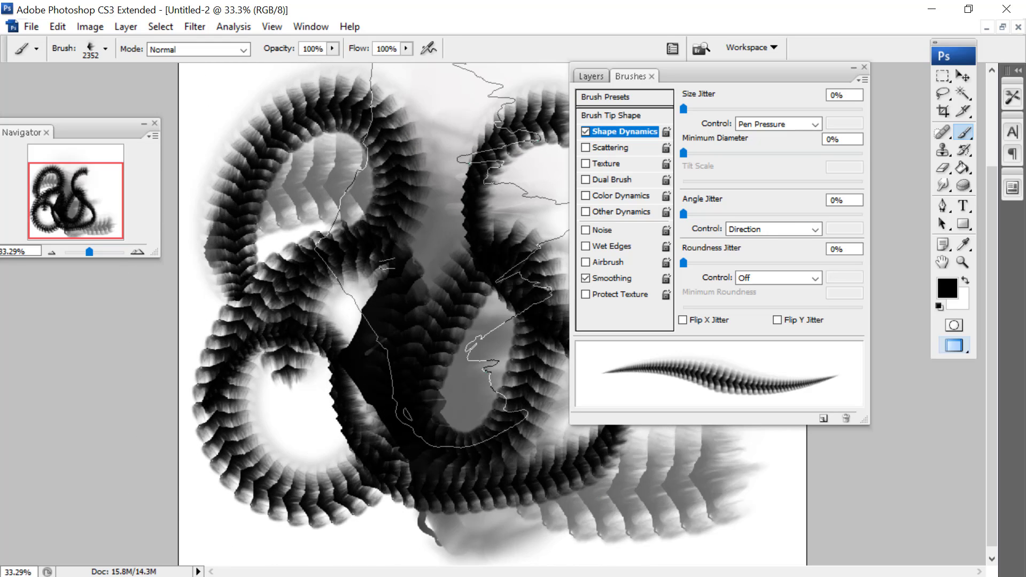
Set the brush tip's spacing to 40% and its master diameter to 453 px
left_click(624, 117)
left_click_drag(713, 328, 717, 331)
mouse_move(733, 79)
left_mouse_down()
mouse_move(645, 90)
mouse_move(244, 69)
left_mouse_up()
right_click(653, 248)
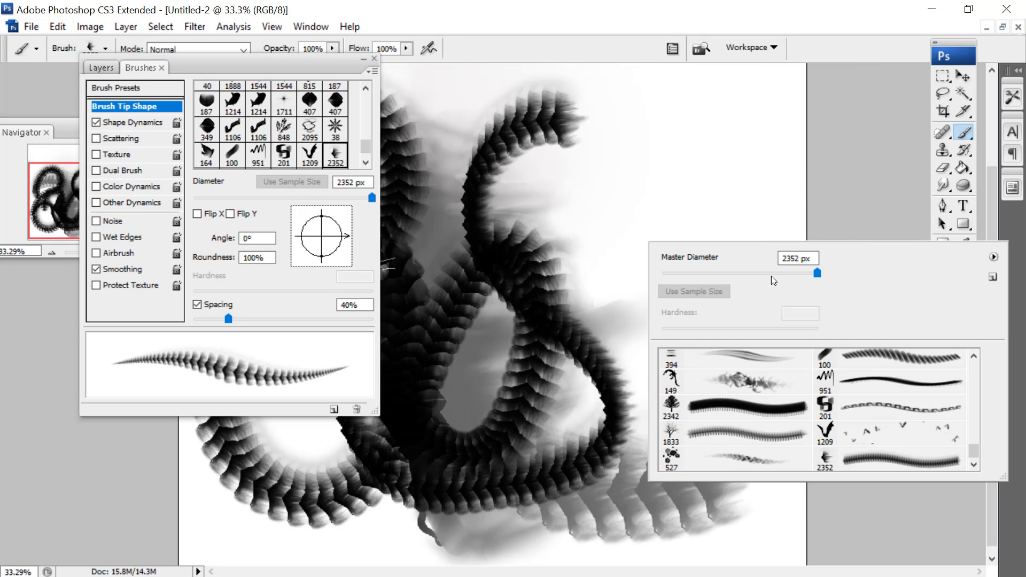
left_click(768, 275)
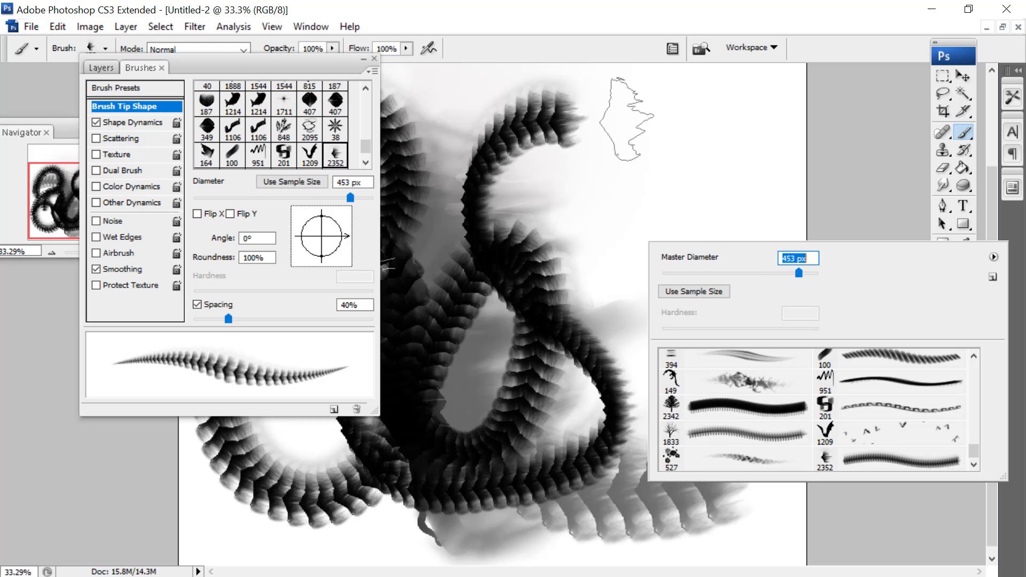
Paint several long curved test strokes side by side down the canvas's blank right half, forming overlapping scales
mouse_move(609, 98)
left_mouse_down()
mouse_move(713, 211)
mouse_move(663, 401)
mouse_move(630, 402)
left_mouse_up()
mouse_move(704, 89)
left_mouse_down()
mouse_move(755, 284)
mouse_move(648, 430)
left_mouse_up()
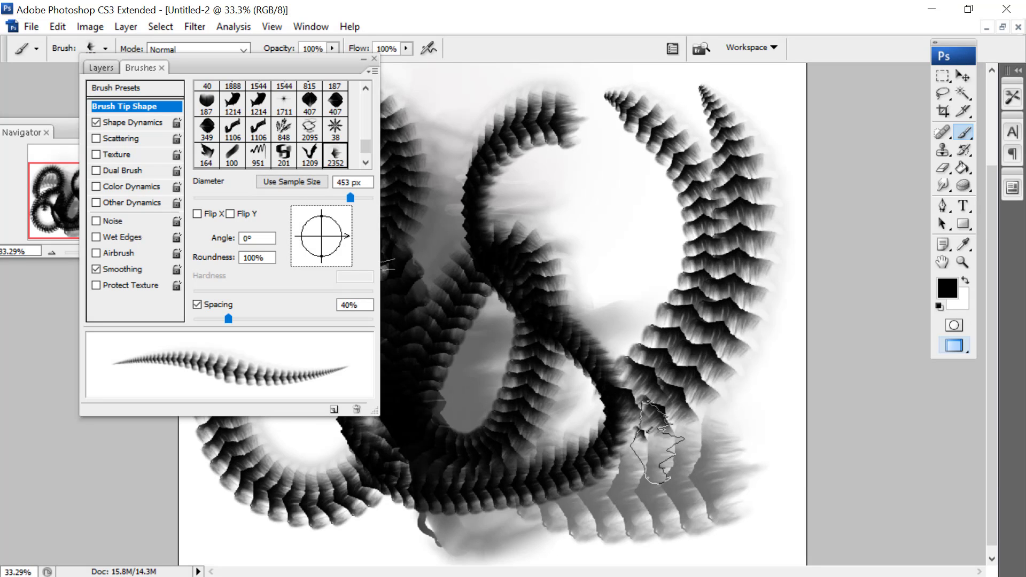
mouse_move(772, 177)
left_mouse_down()
mouse_move(773, 294)
mouse_move(630, 475)
left_mouse_up()
left_click_drag(653, 160, 587, 384)
left_click_drag(610, 174, 547, 327)
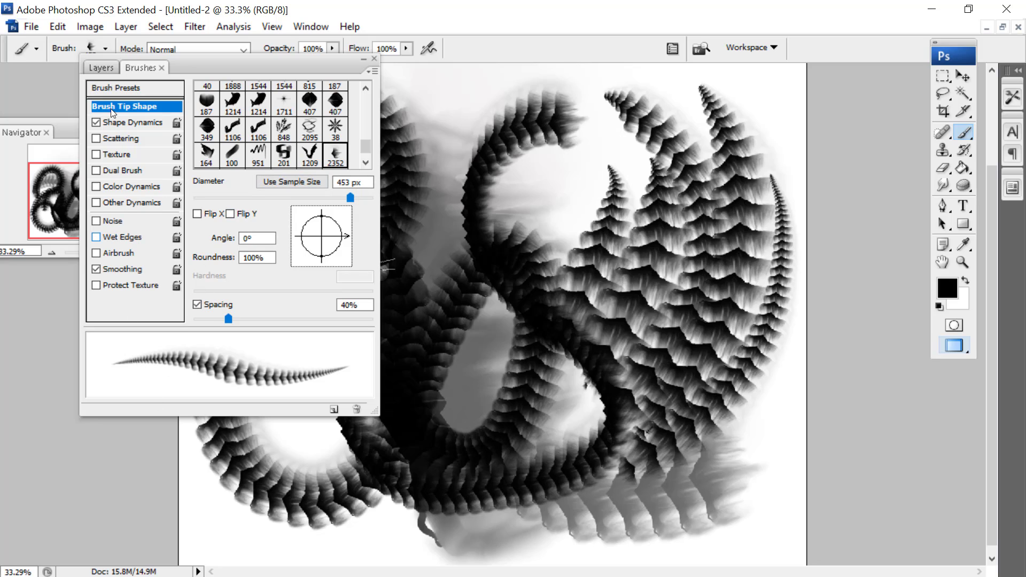
Try both flip jitters in the brush's shape dynamics and keep only Flip Y Jitter enabled
left_click(125, 122)
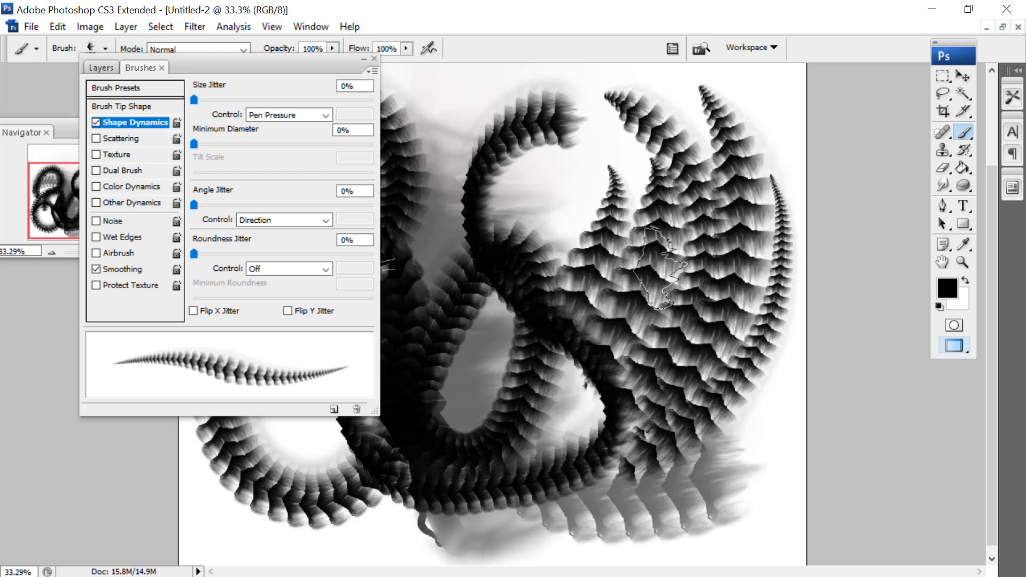
left_click(193, 311)
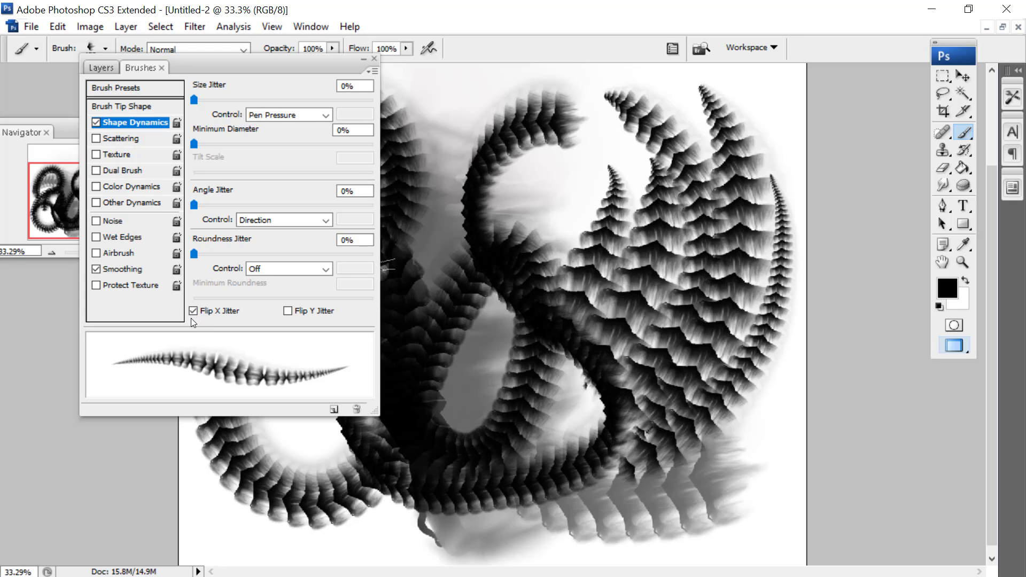
left_click(193, 311)
left_click(193, 311)
left_click(288, 311)
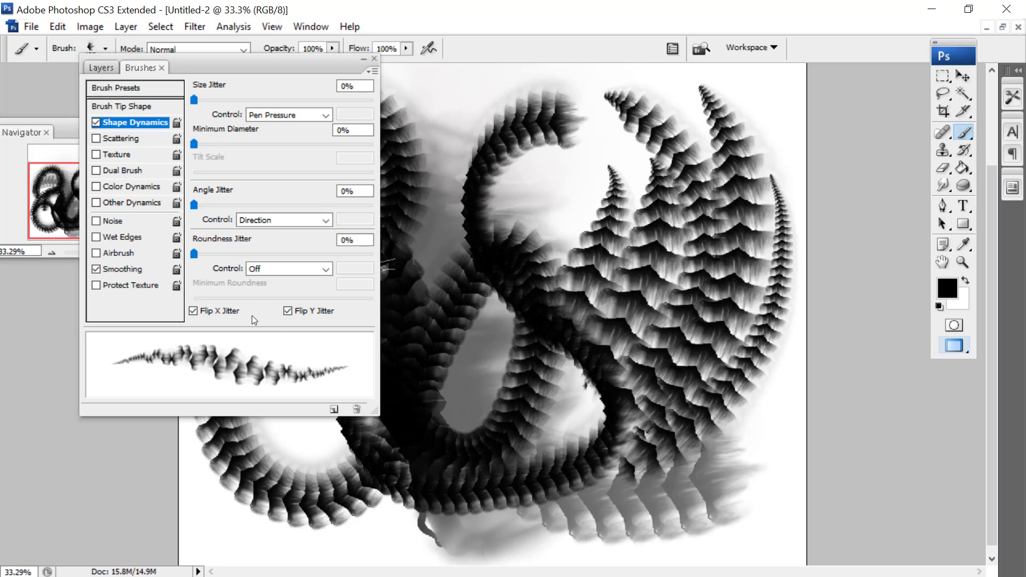
left_click(193, 311)
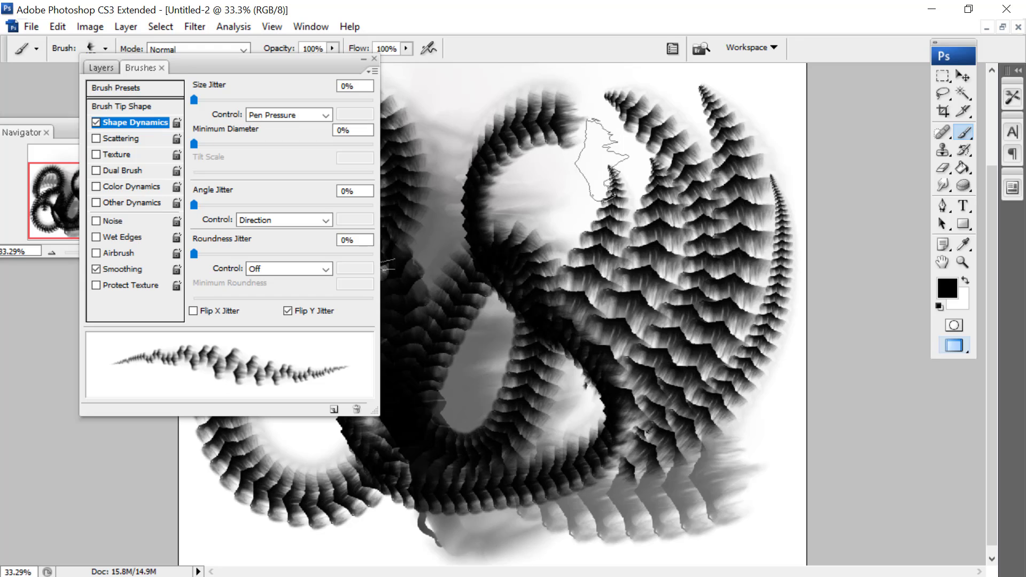
Paint test strokes with the Y-flipped brush over the upper middle of the artwork
mouse_move(607, 137)
left_mouse_down()
mouse_move(584, 192)
mouse_move(553, 153)
mouse_move(583, 249)
mouse_move(492, 427)
left_mouse_up()
mouse_move(449, 99)
left_mouse_down()
mouse_move(435, 329)
mouse_move(510, 192)
mouse_move(566, 197)
mouse_move(537, 264)
left_mouse_up()
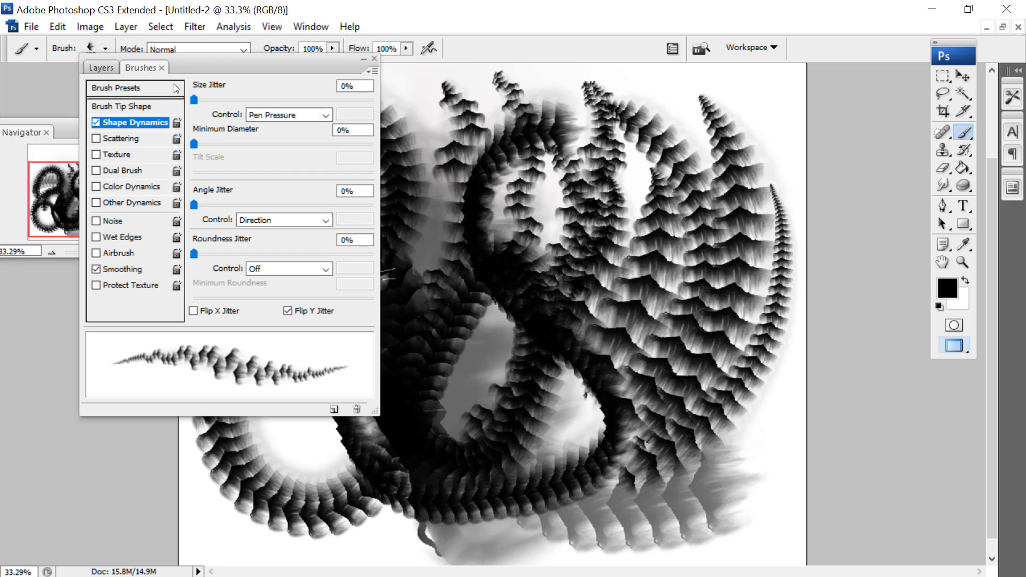
Step back through the history to remove all the scale strokes, leaving only the shaded shape the brush was made from
left_click_drag(242, 64, 134, 292)
left_click(57, 26)
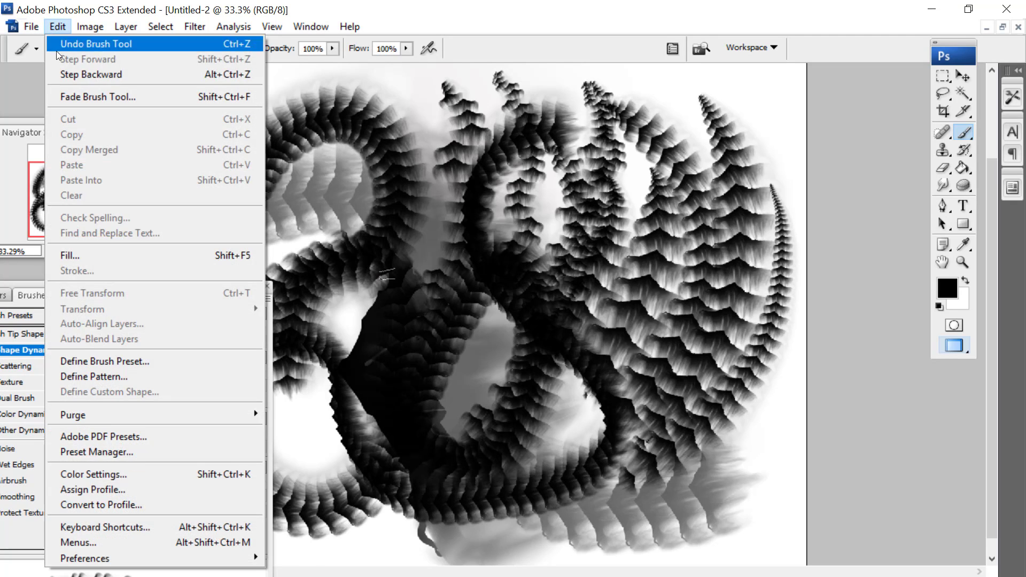
mouse_move(89, 27)
mouse_move(57, 27)
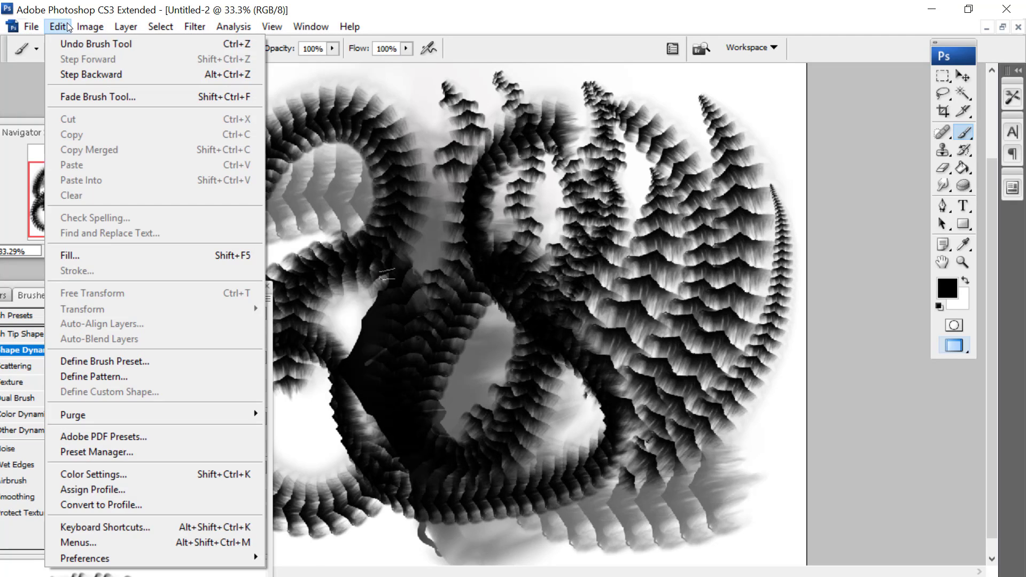
left_click(68, 75)
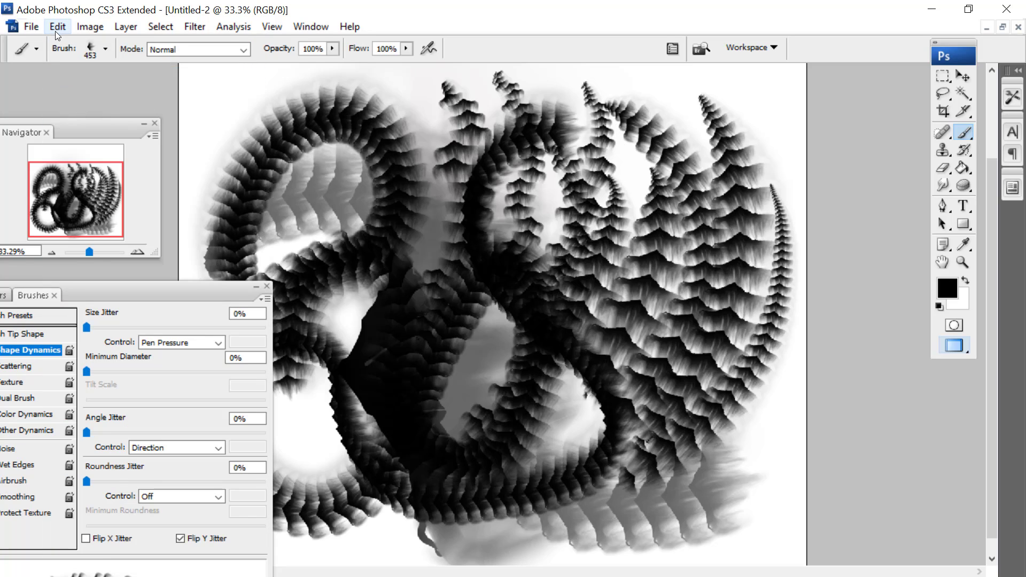
left_click(56, 31)
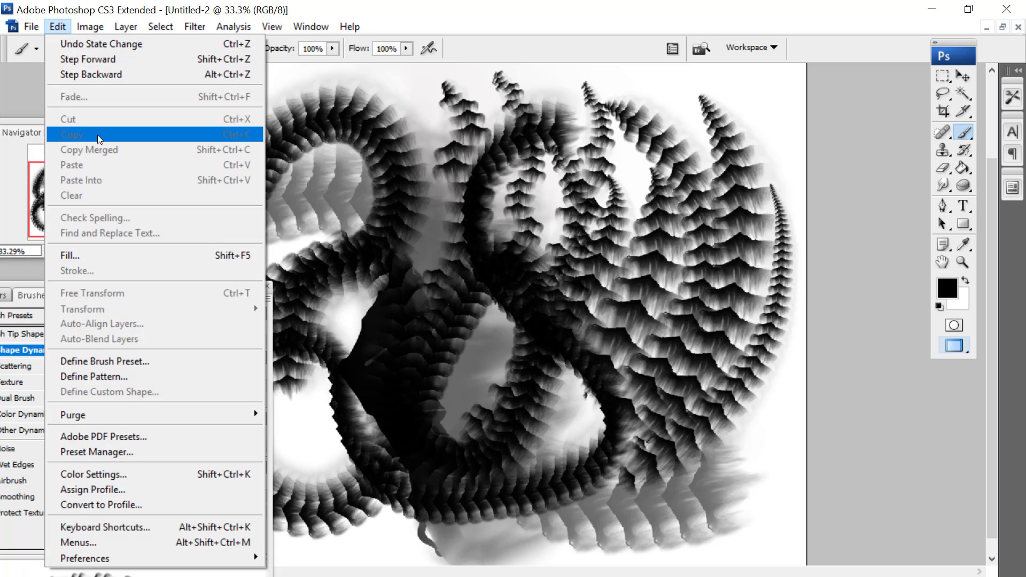
key("Escape")
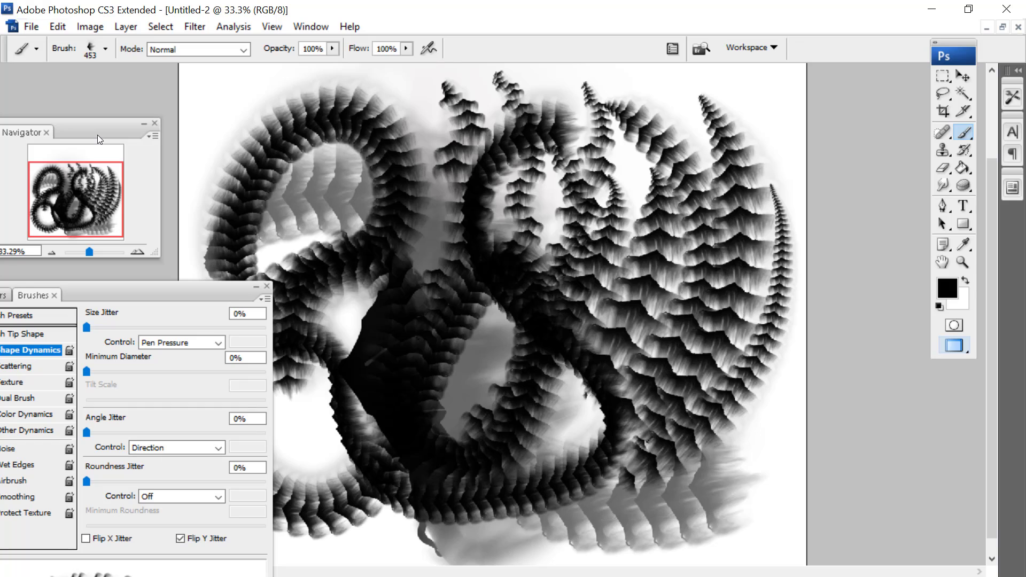
key("alt+ctrl+z")
key("alt+ctrl+z")
key("alt+ctrl+z")
key("alt+ctrl+z")
key("alt+ctrl+z")
key("alt+ctrl+z")
key("alt+ctrl+z")
key("alt+ctrl+z")
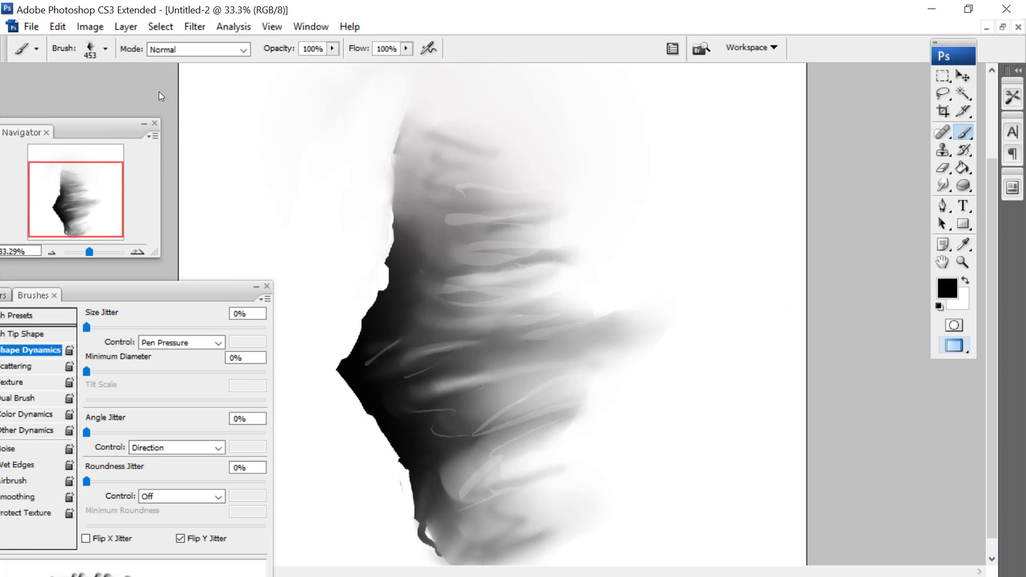
Make a rectangular marquee selection enclosing the entire dark shaded shape
left_click_drag(91, 180, 91, 175)
left_click_drag(86, 251, 87, 252)
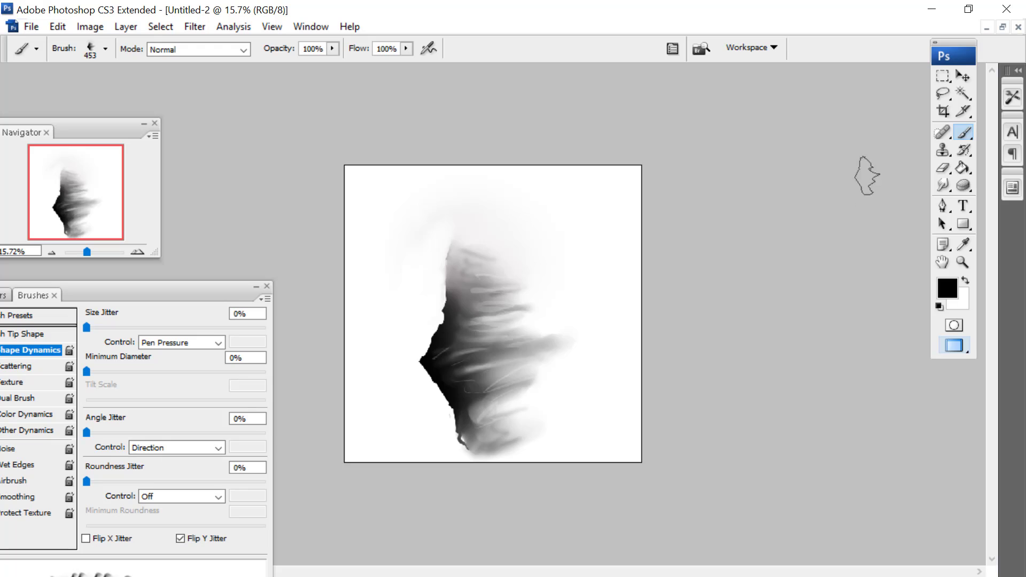
left_click(943, 77)
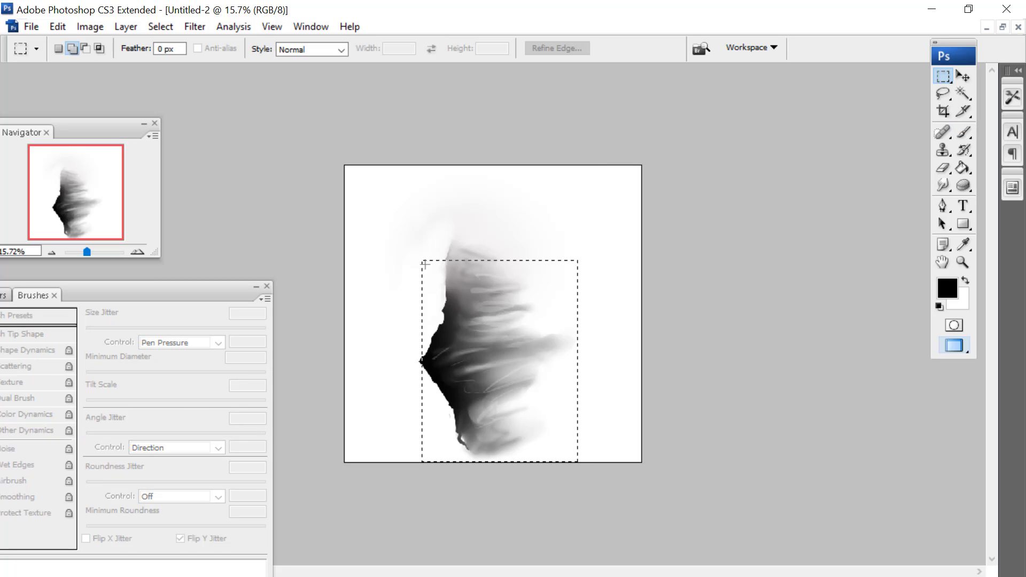
left_click_drag(425, 264, 393, 219)
Free-transform the selected shape, moving it up towards the canvas centre and rotating it by 3.6°
right_click(481, 187)
left_click(513, 400)
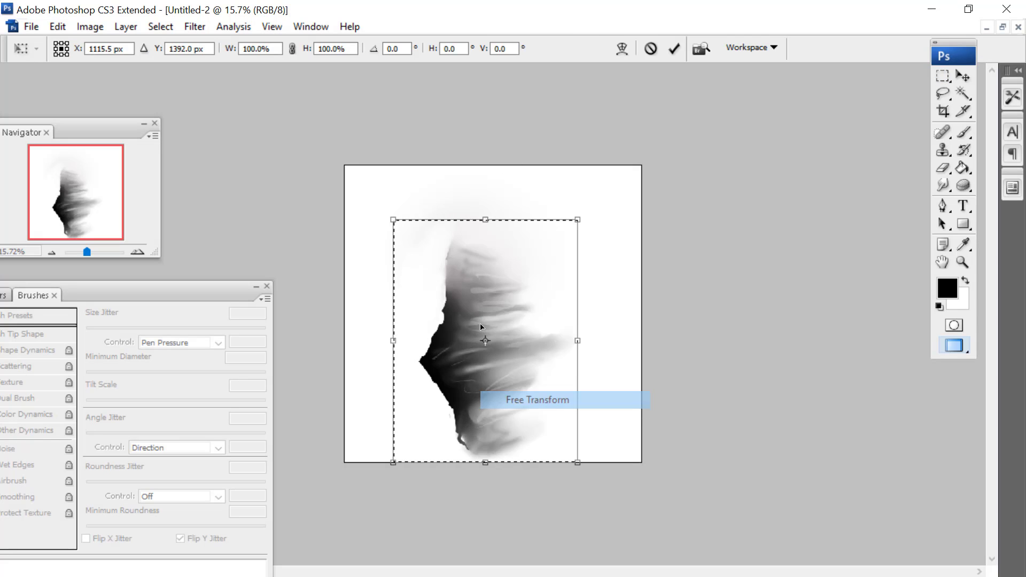
left_click_drag(449, 302, 450, 270)
left_click_drag(357, 326, 358, 318)
Warp the shape so its left and lower edges bulge outward and its middle shifts upward, and apply the transformation
right_click(458, 292)
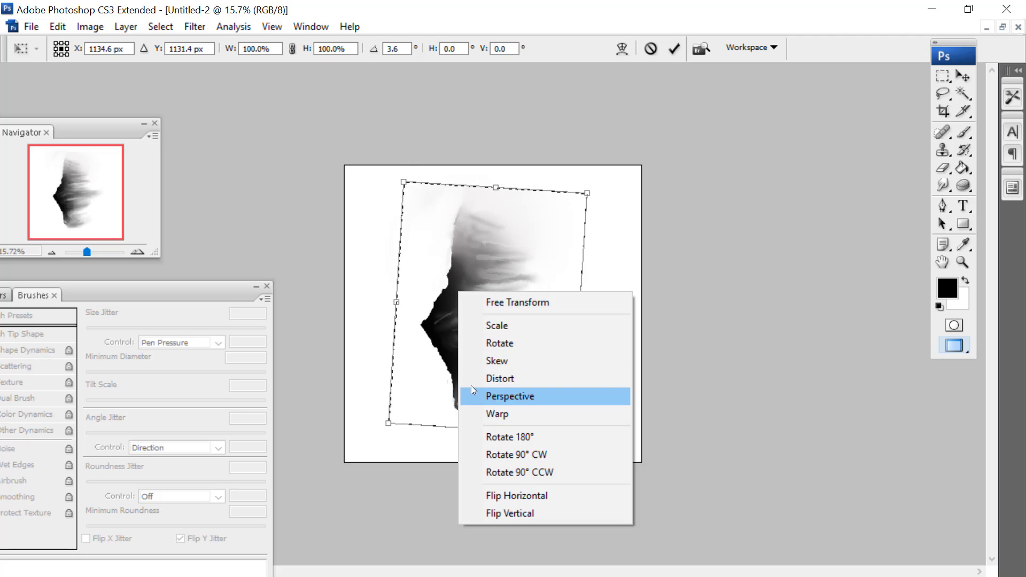
left_click(486, 413)
left_click_drag(455, 300, 453, 280)
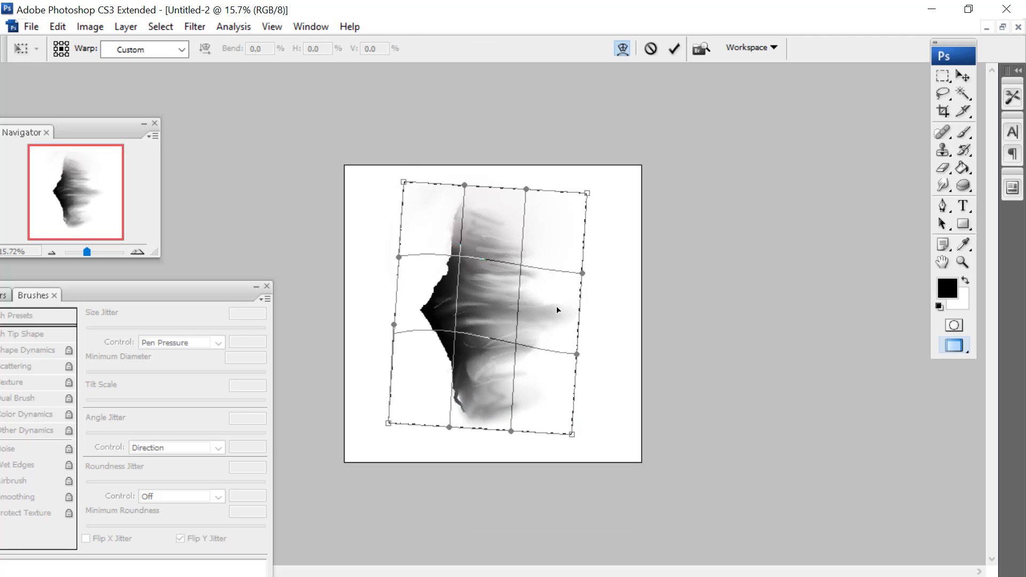
left_click_drag(557, 310, 564, 302)
left_click_drag(409, 320, 413, 310)
left_click_drag(449, 427, 455, 446)
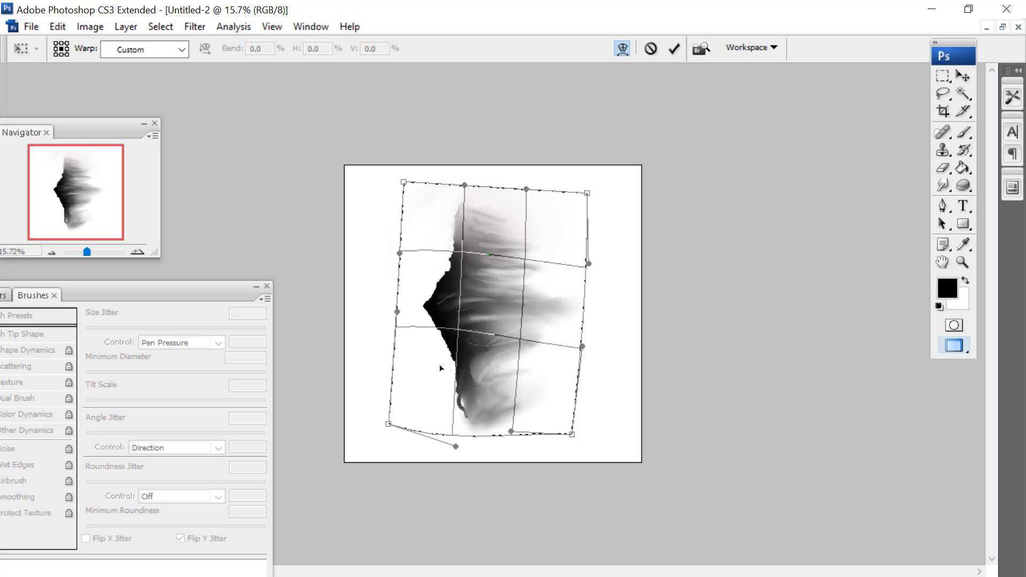
left_click_drag(403, 297, 384, 300)
left_click_drag(464, 185, 467, 190)
left_click_drag(495, 437, 493, 444)
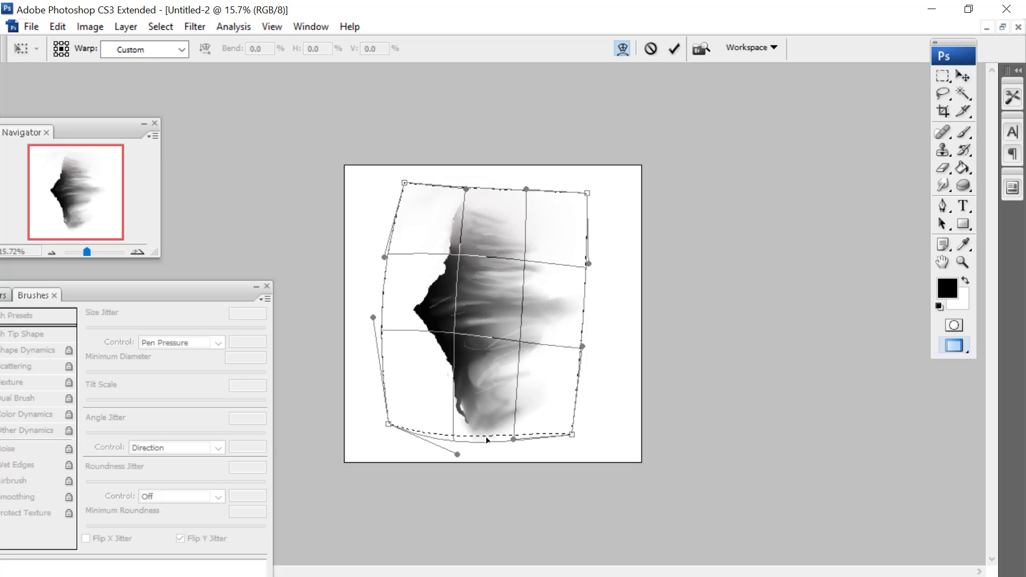
left_click(943, 76)
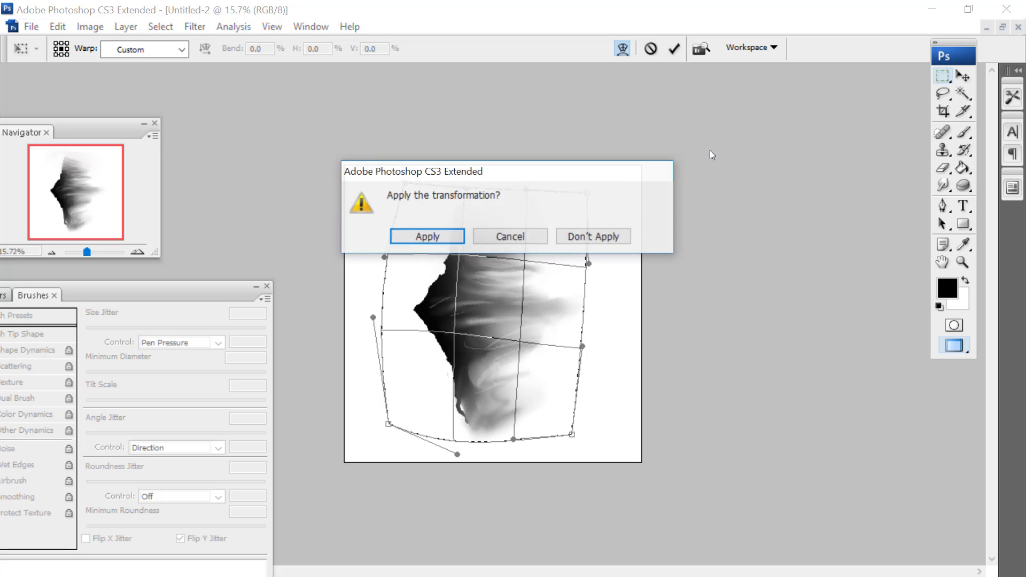
left_click(421, 235)
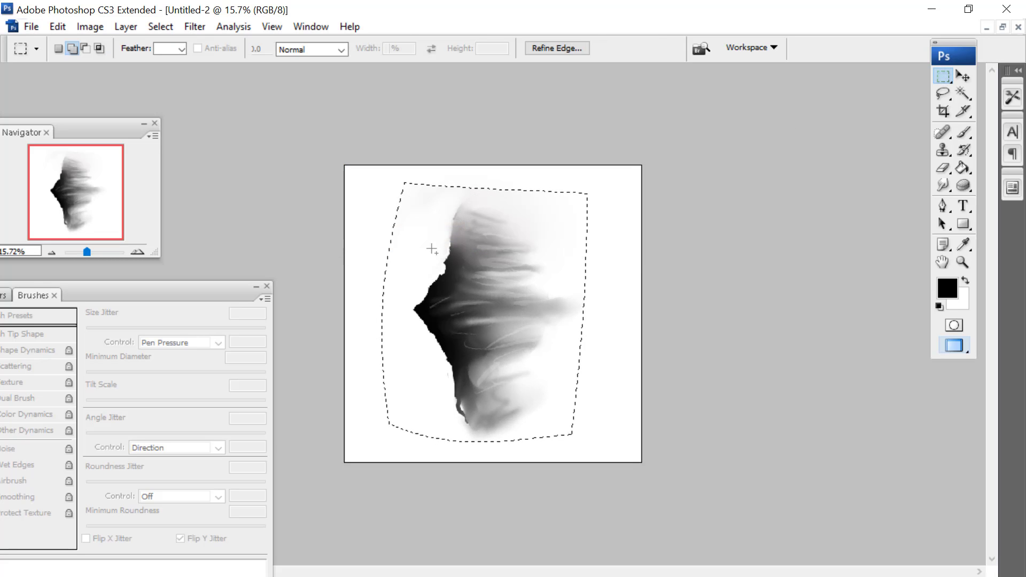
Deselect the reshaped artwork and define it as a new brush preset
right_click(452, 269)
left_click(484, 279)
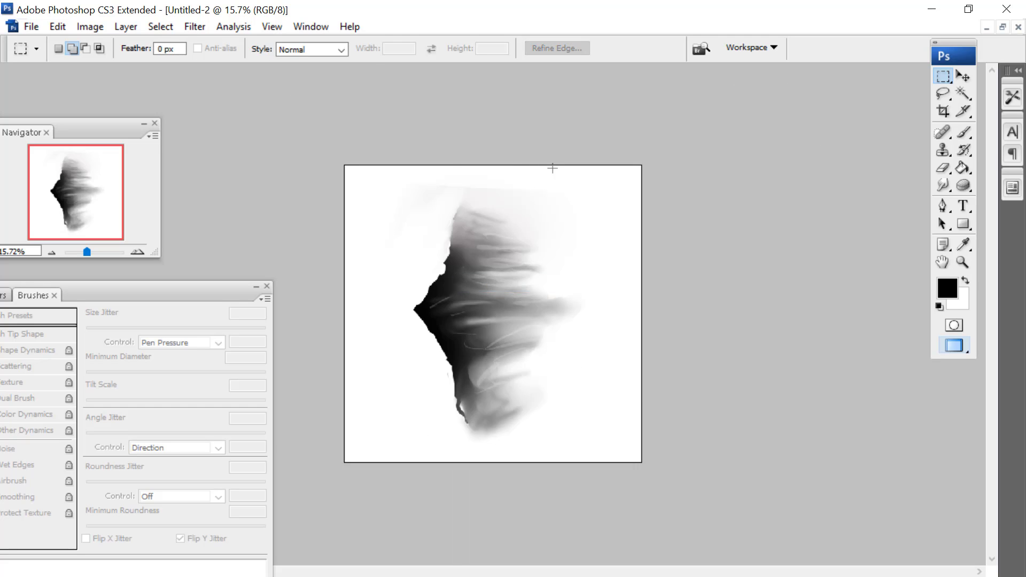
left_click(47, 28)
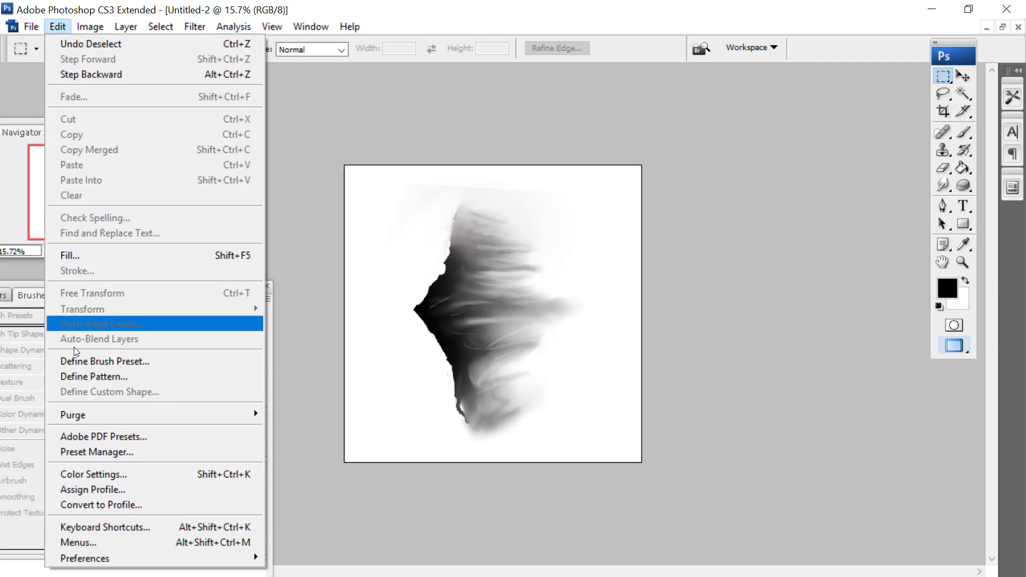
left_click(74, 362)
left_click(684, 193)
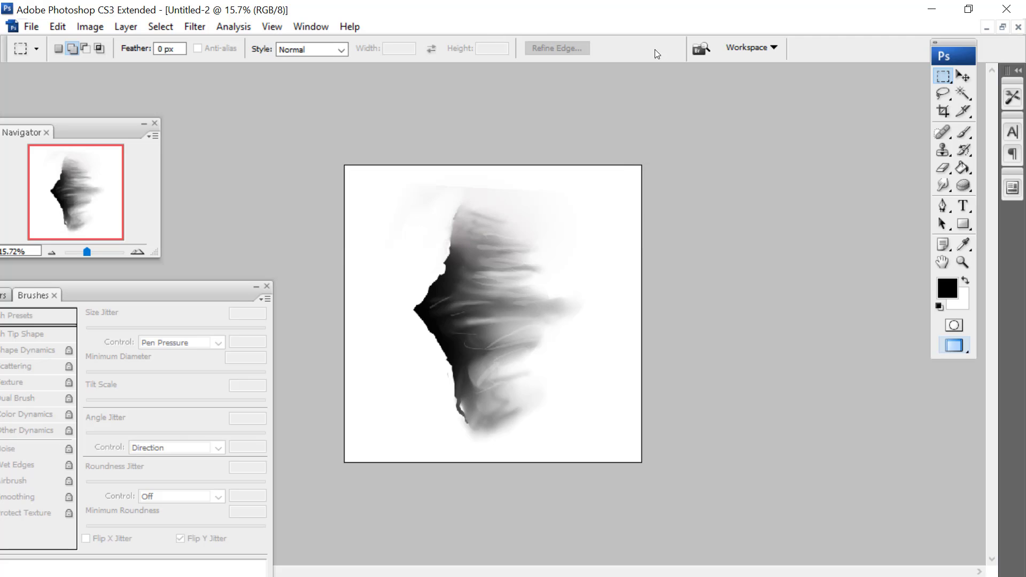
Choose the new 2196 px brush for the Brush tool and enable Shape Dynamics for it
key("b")
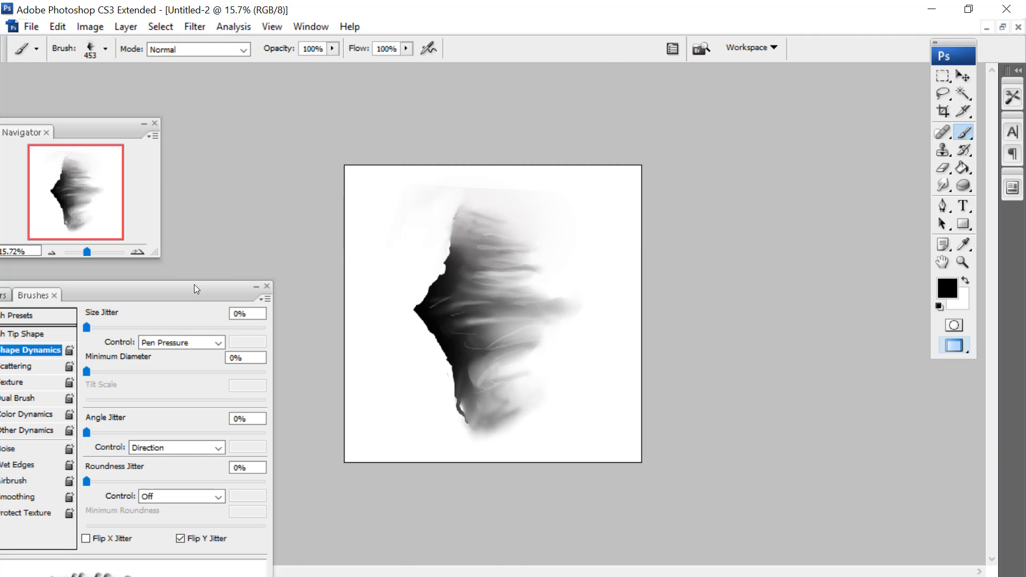
left_click_drag(196, 287, 833, 54)
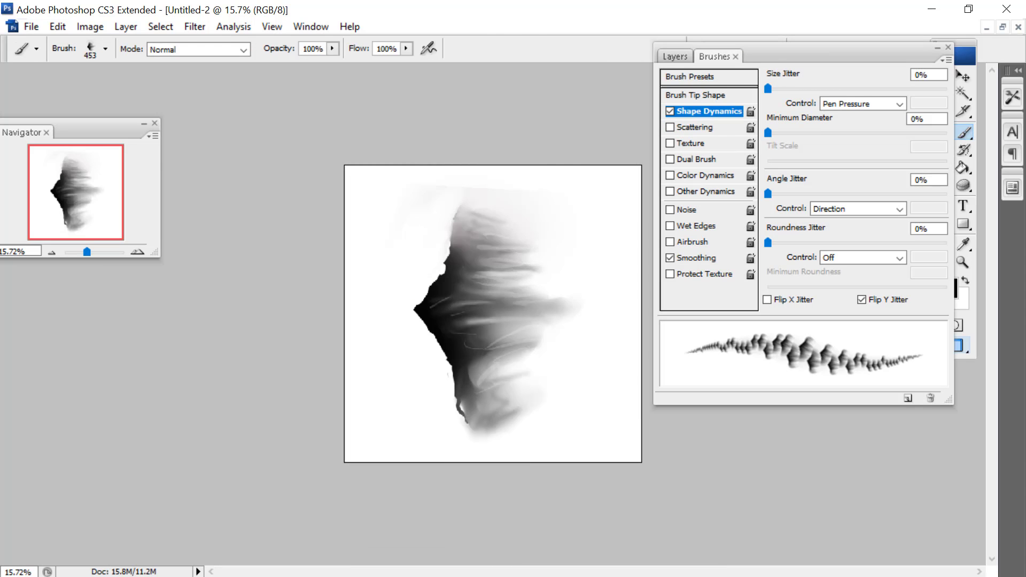
right_click(408, 253)
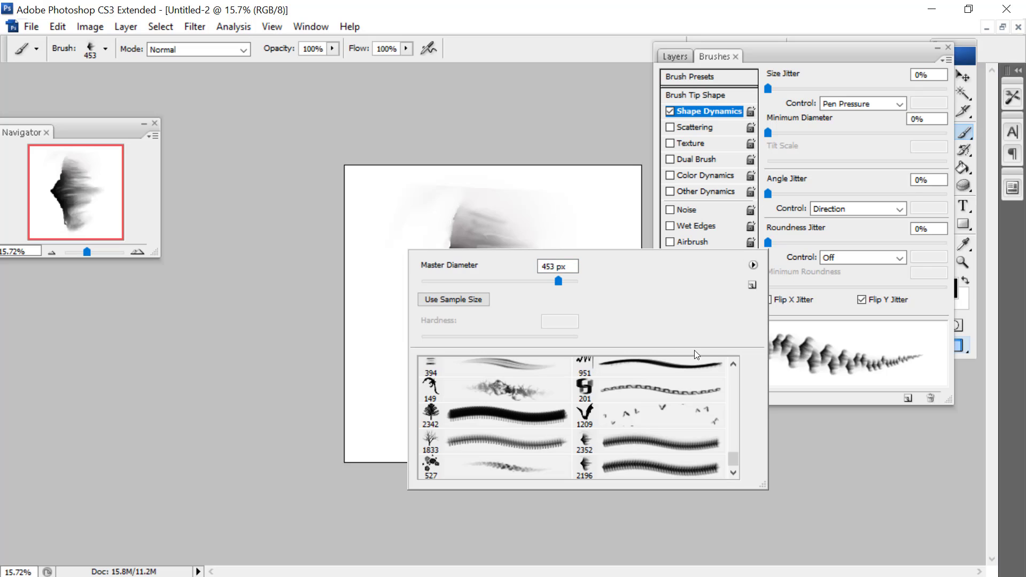
left_click(659, 470)
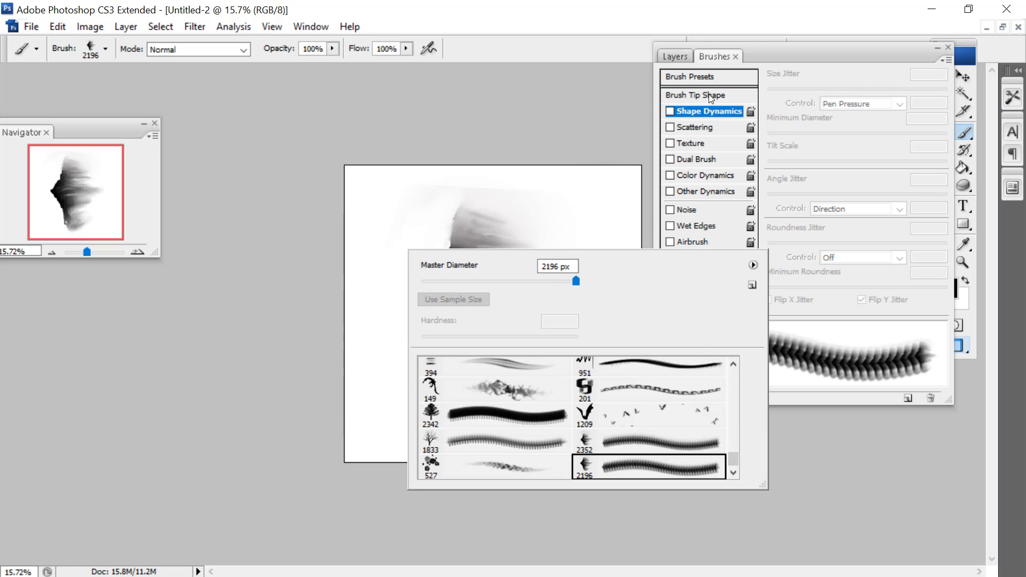
left_click(671, 111)
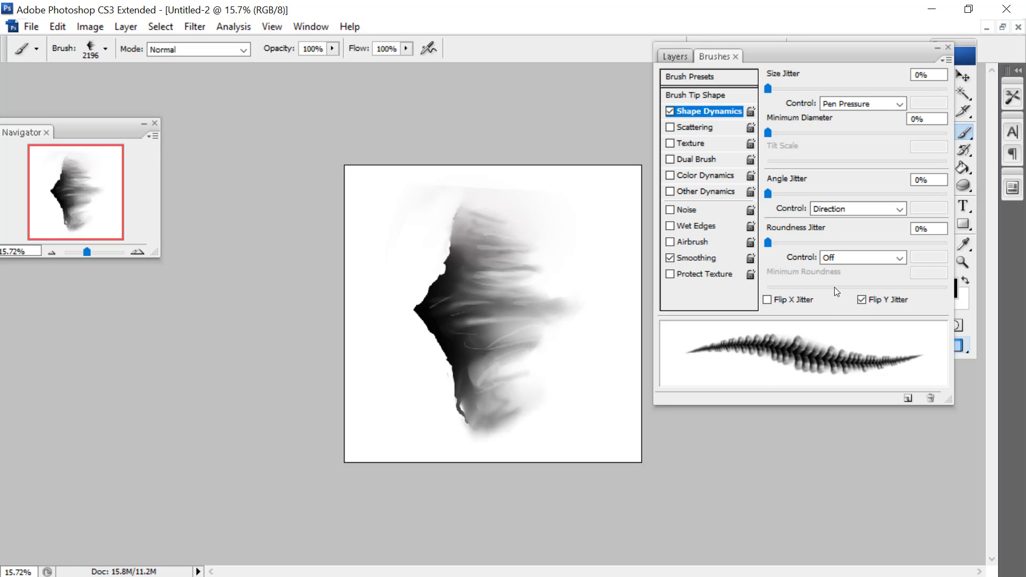
Set the brush diameter to 442 px and paint curved scale strokes arching over and down the canvas's right side
right_click(425, 243)
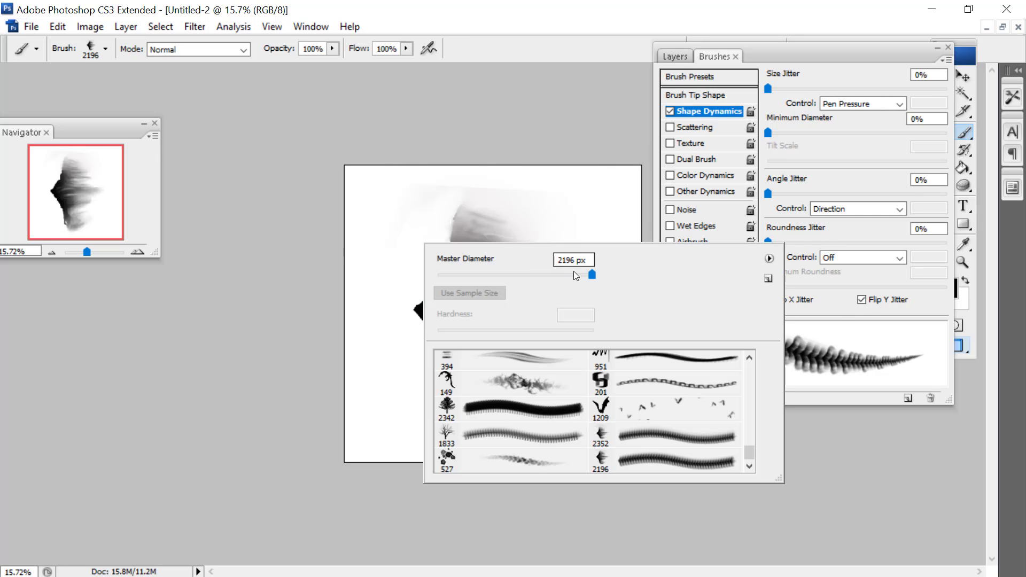
left_click(574, 273)
mouse_move(378, 239)
left_mouse_down()
mouse_move(433, 216)
mouse_move(614, 320)
mouse_move(494, 452)
left_mouse_up()
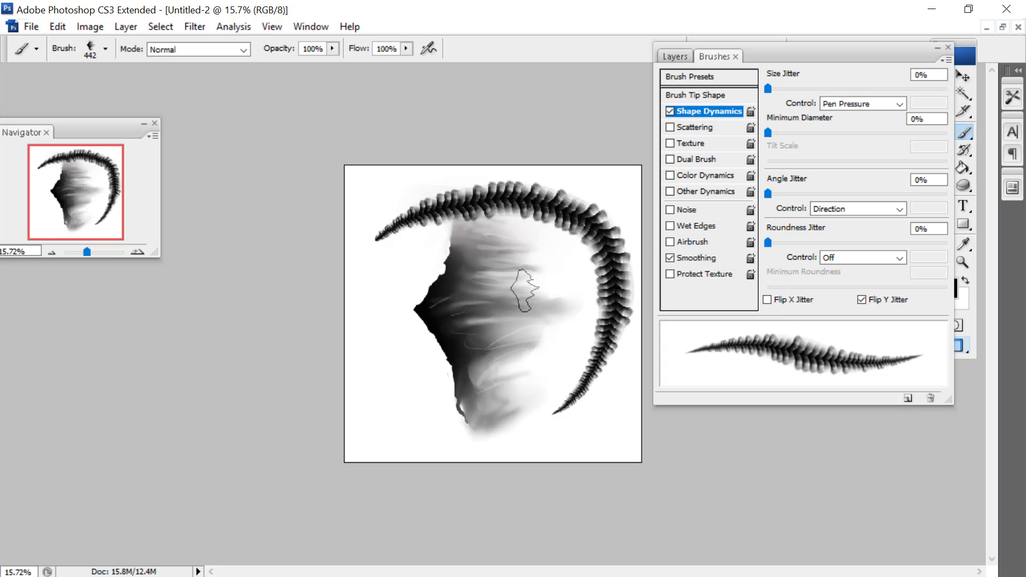
mouse_move(537, 240)
left_mouse_down()
mouse_move(573, 342)
mouse_move(519, 366)
mouse_move(473, 452)
left_mouse_up()
left_click_drag(503, 248, 413, 422)
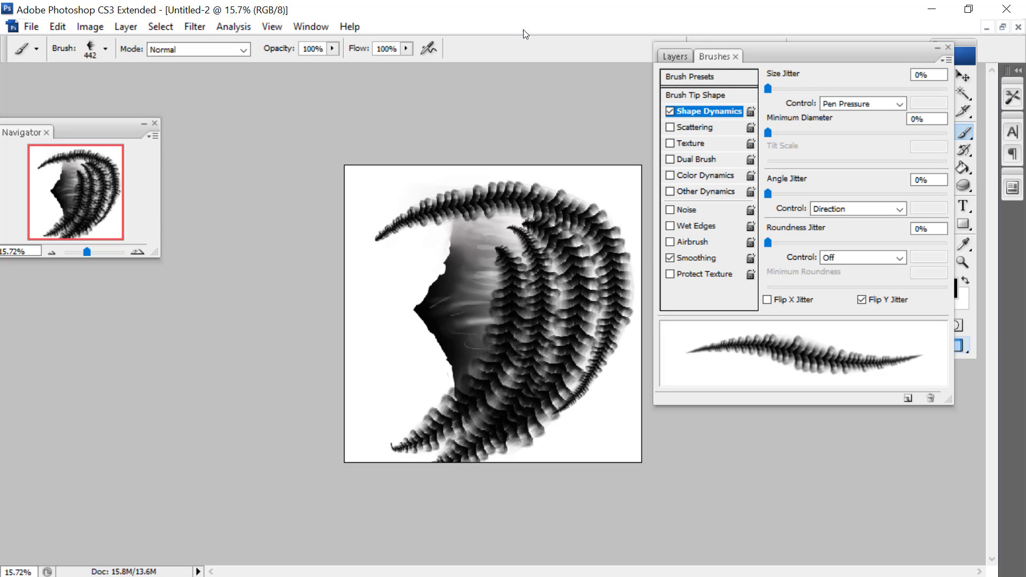
Set the brush tip spacing to 48% and enable Other Dynamics for the brush
left_click(713, 94)
mouse_move(821, 305)
left_mouse_down()
mouse_move(804, 309)
mouse_move(812, 318)
left_mouse_up()
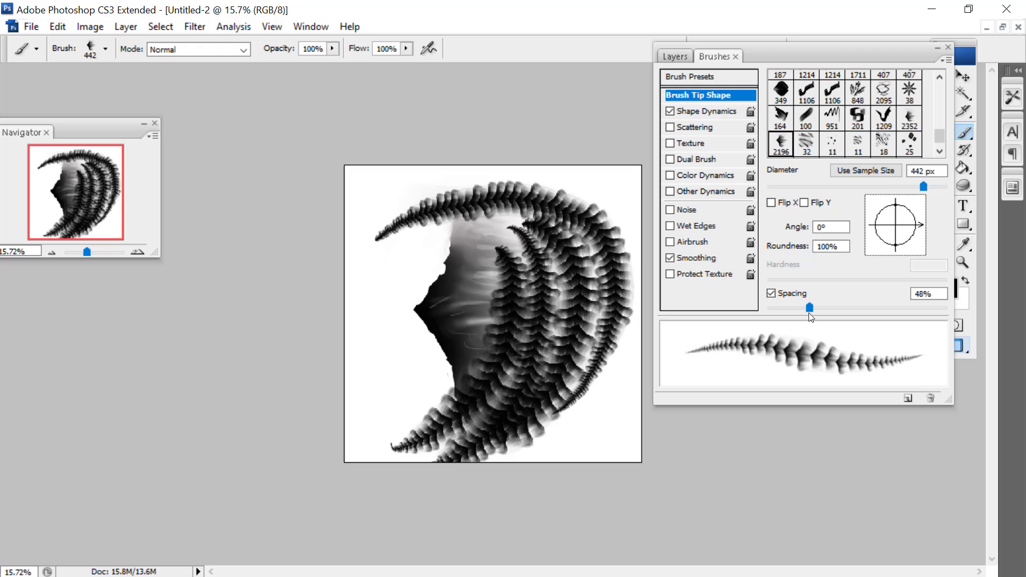
left_click(679, 127)
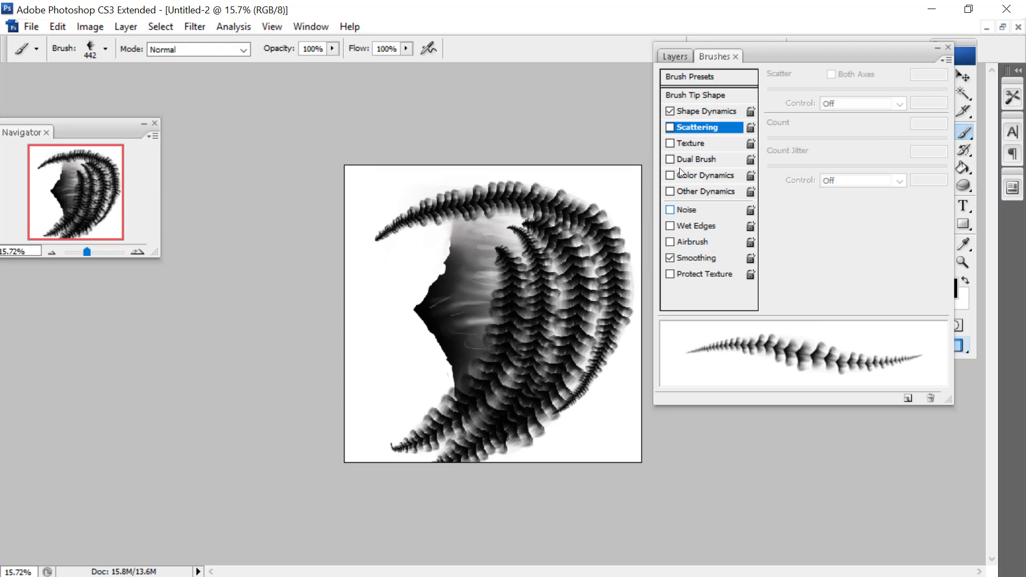
left_click(670, 191)
left_click(689, 191)
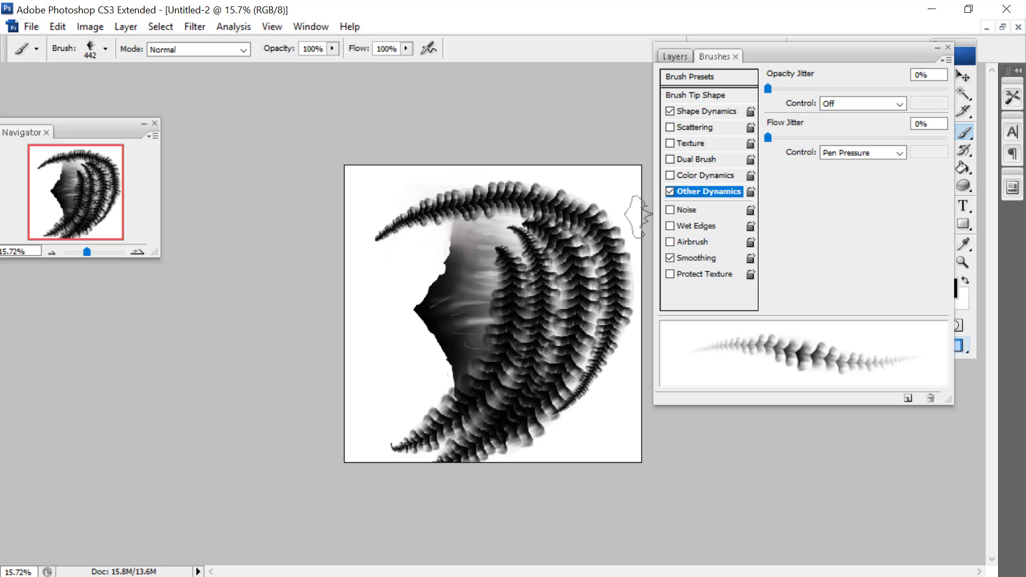
Bring the Untitled-1 dragon head painting into view and move the Brushes palette clear of the head
mouse_move(851, 53)
left_mouse_down()
mouse_move(546, 101)
mouse_move(207, 214)
left_mouse_up()
left_click(1002, 26)
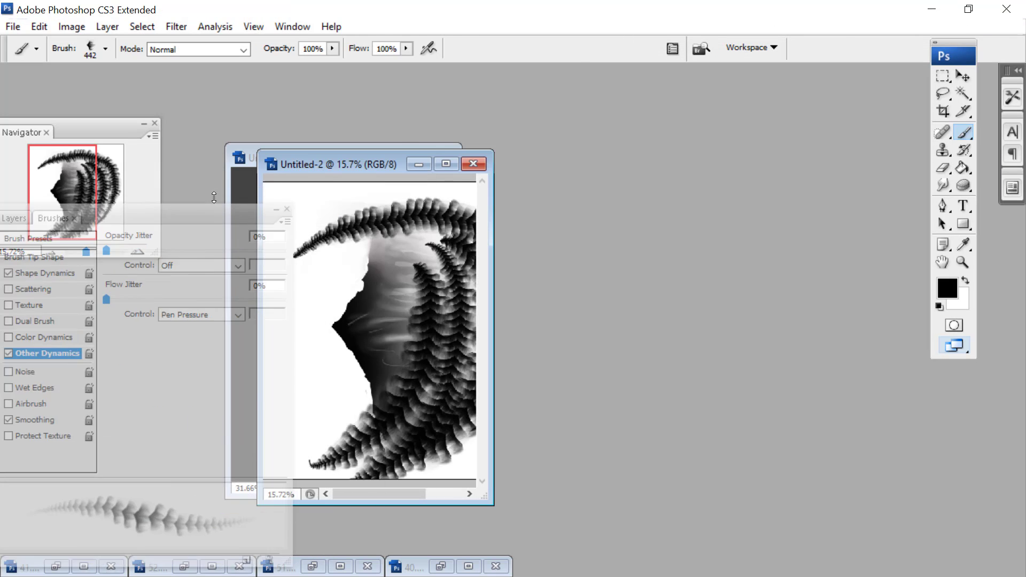
left_click_drag(331, 158, 606, 180)
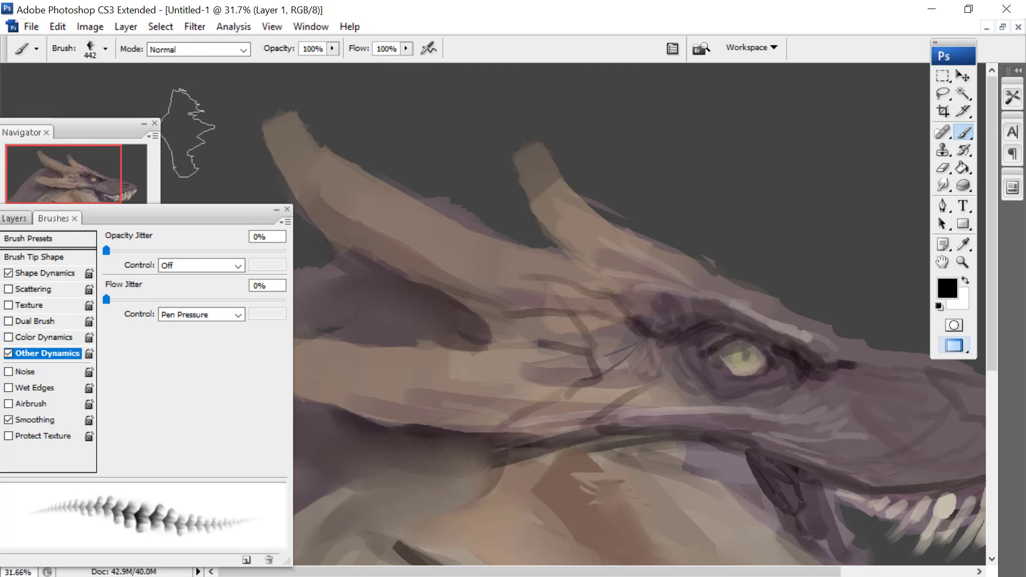
mouse_move(197, 215)
left_mouse_down()
mouse_move(548, 257)
mouse_move(893, 278)
left_mouse_up()
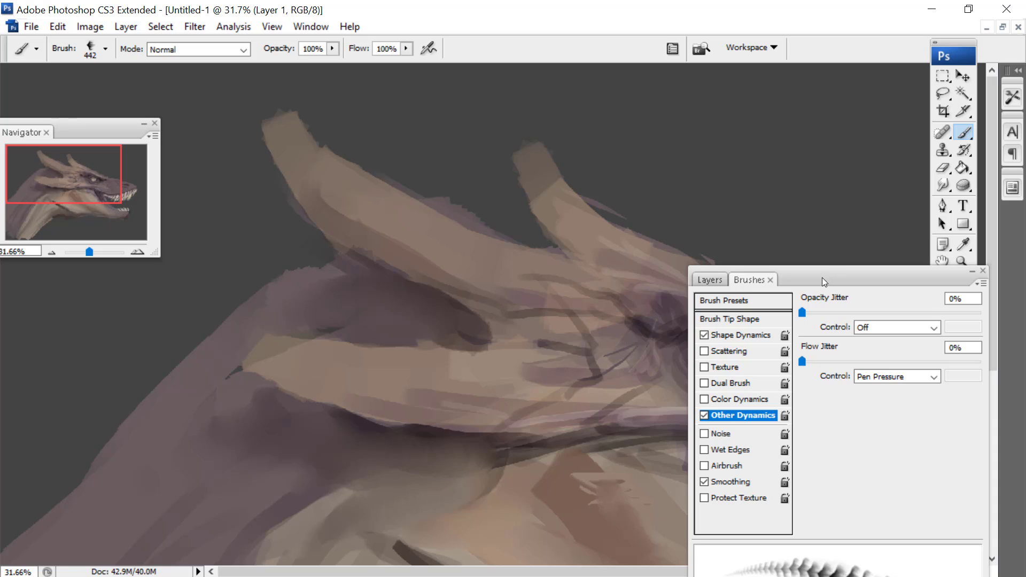
left_click_drag(822, 277, 66, 318)
Set the foreground color to a pale cream, eae0cc, and return to the Brush tool
key("i")
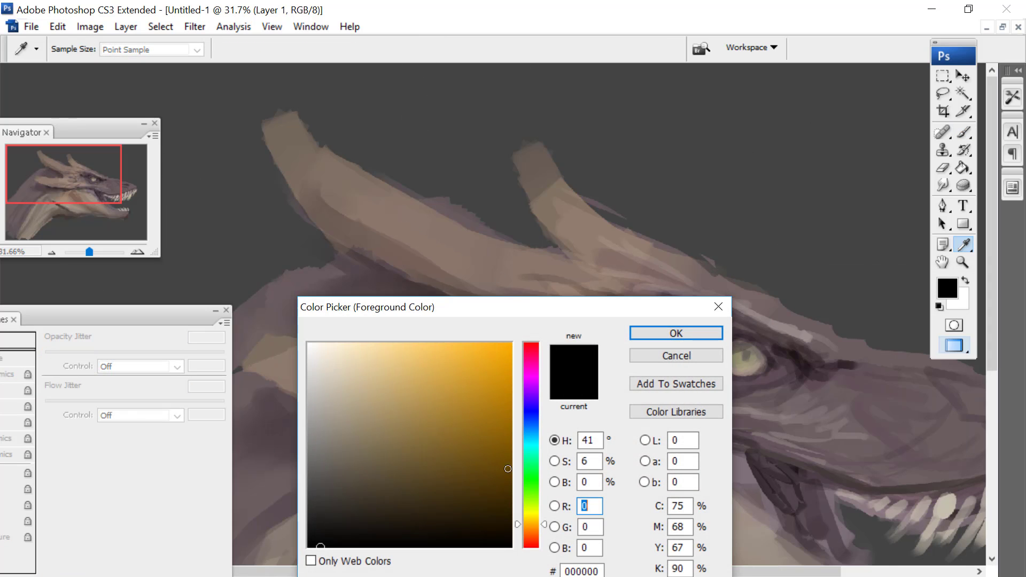
left_click(349, 378)
left_click(334, 360)
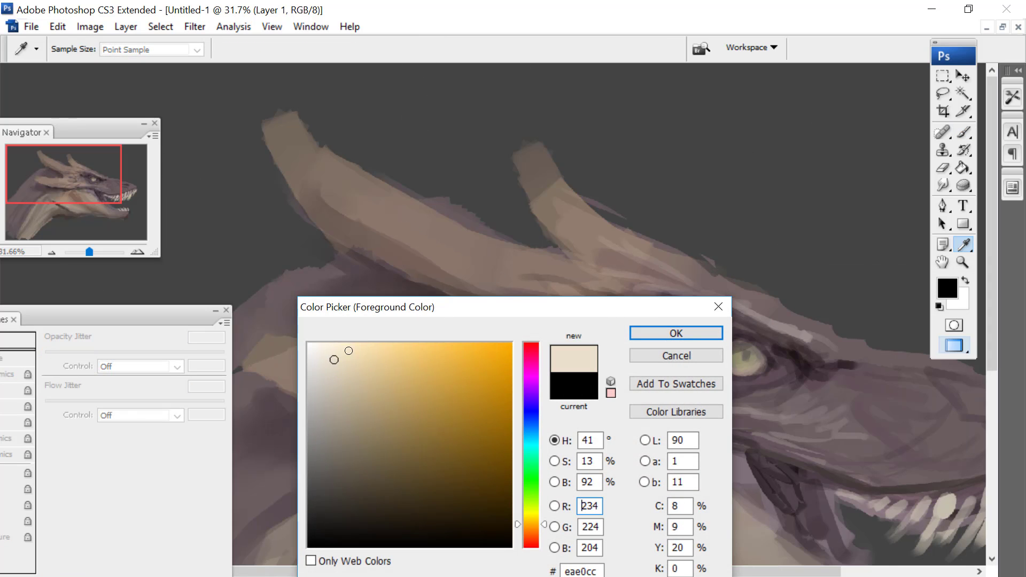
left_click(668, 333)
key("b")
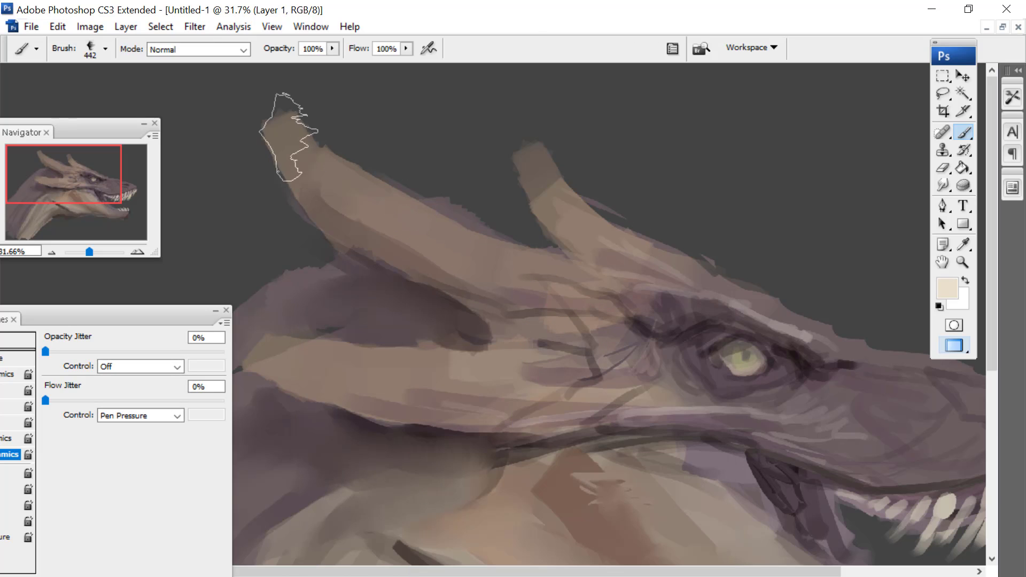
Try a cream scale stroke along the dragon's long upper horn toward the eye, and undo it
mouse_move(288, 128)
left_mouse_down()
mouse_move(413, 251)
mouse_move(653, 344)
left_mouse_up()
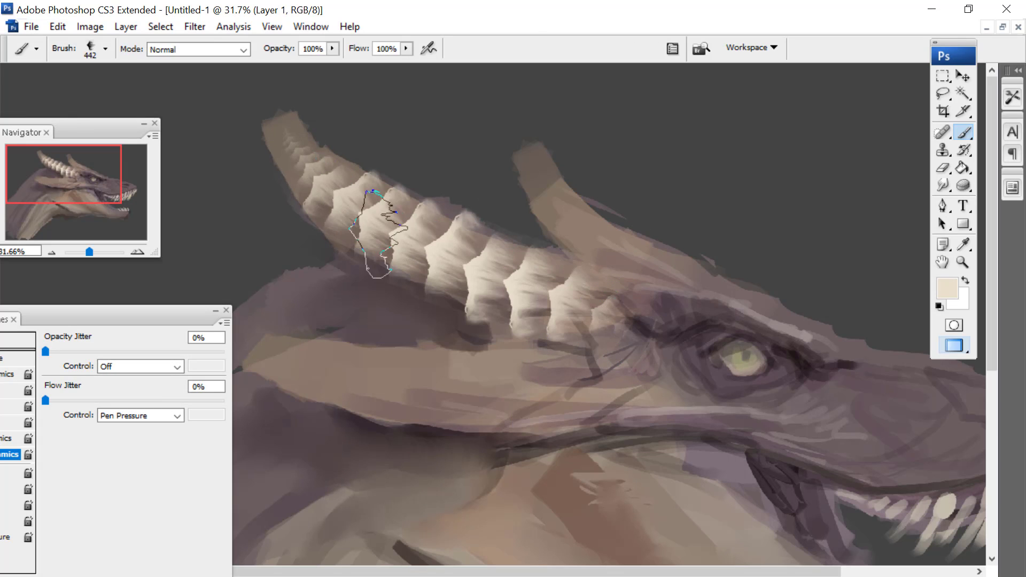
left_click(58, 26)
left_click(80, 38)
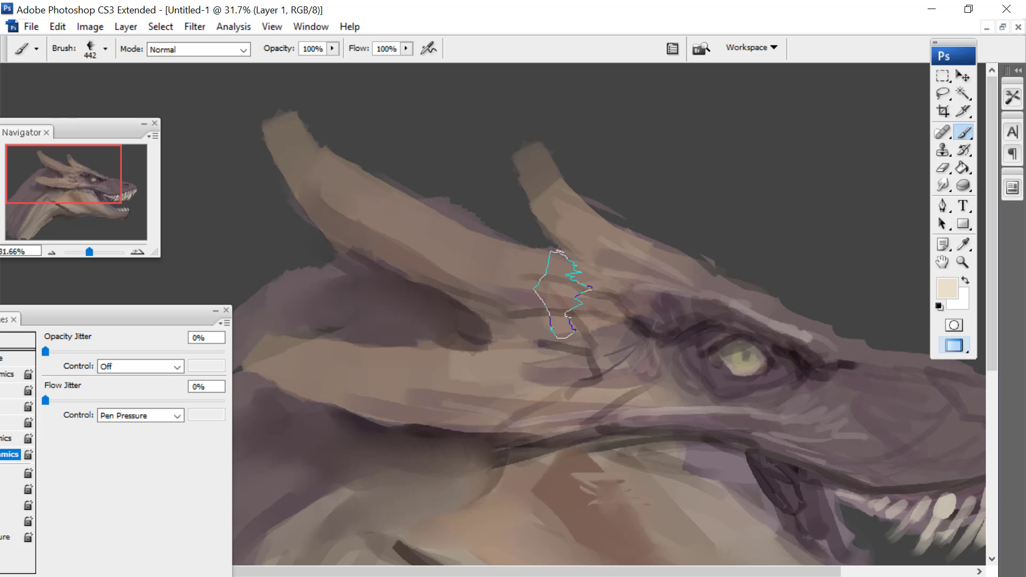
Add a new layer above the dragon painting and show the Layers palette
left_click(126, 27)
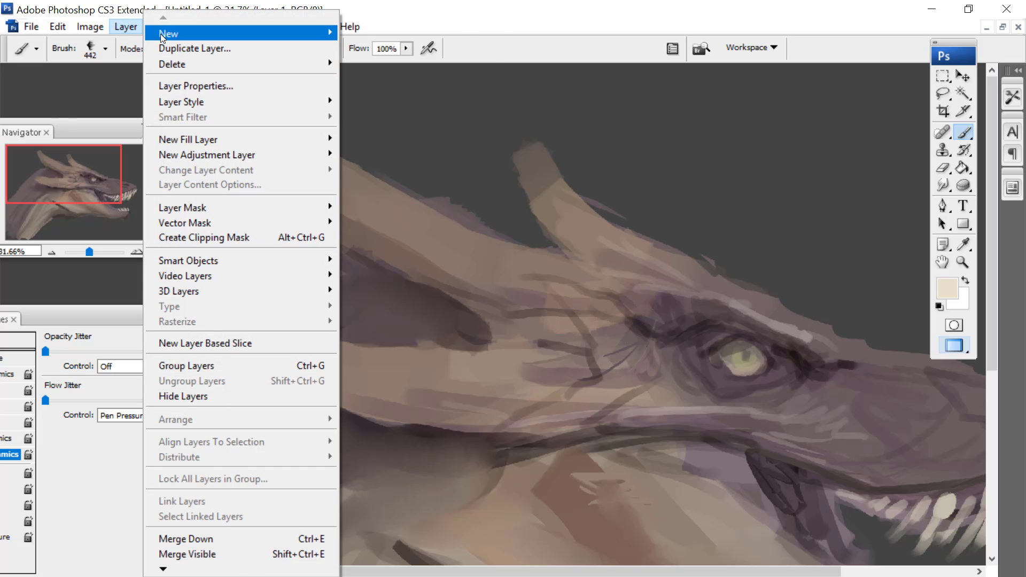
mouse_move(303, 32)
left_click(375, 32)
key("Return")
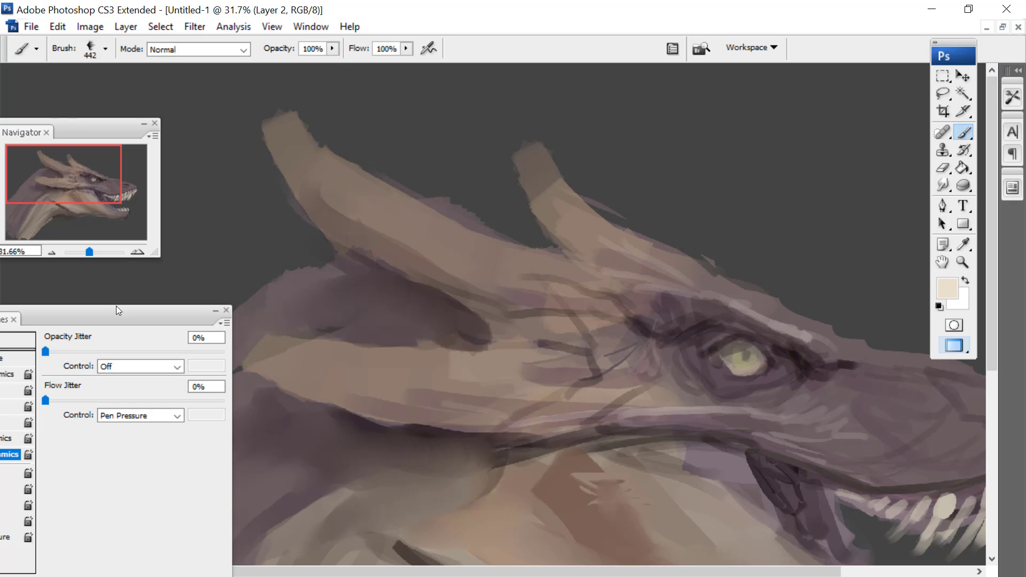
mouse_move(116, 307)
left_mouse_down()
mouse_move(208, 279)
mouse_move(416, 53)
mouse_move(709, 63)
left_mouse_up()
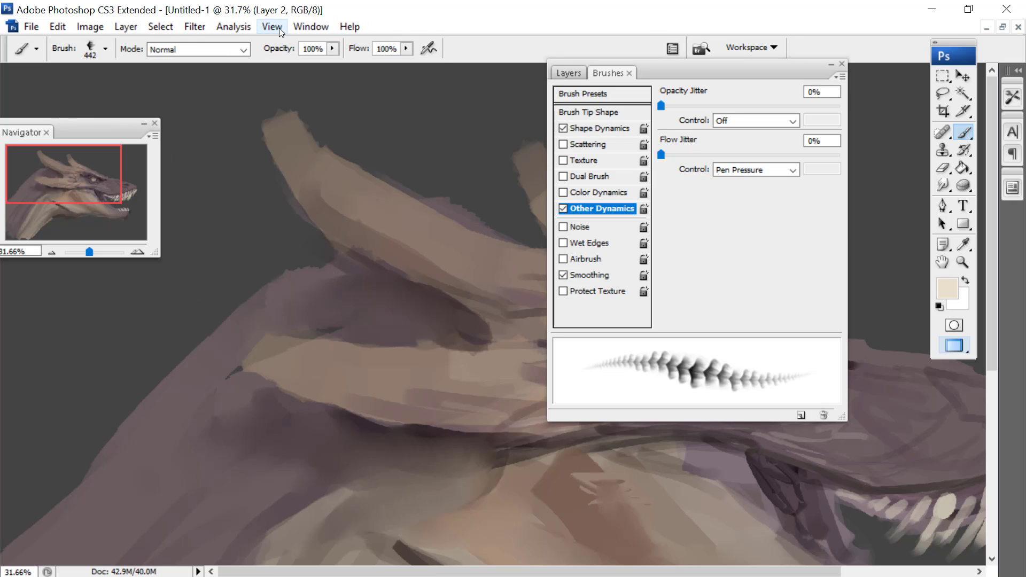
left_click(311, 27)
left_click(321, 249)
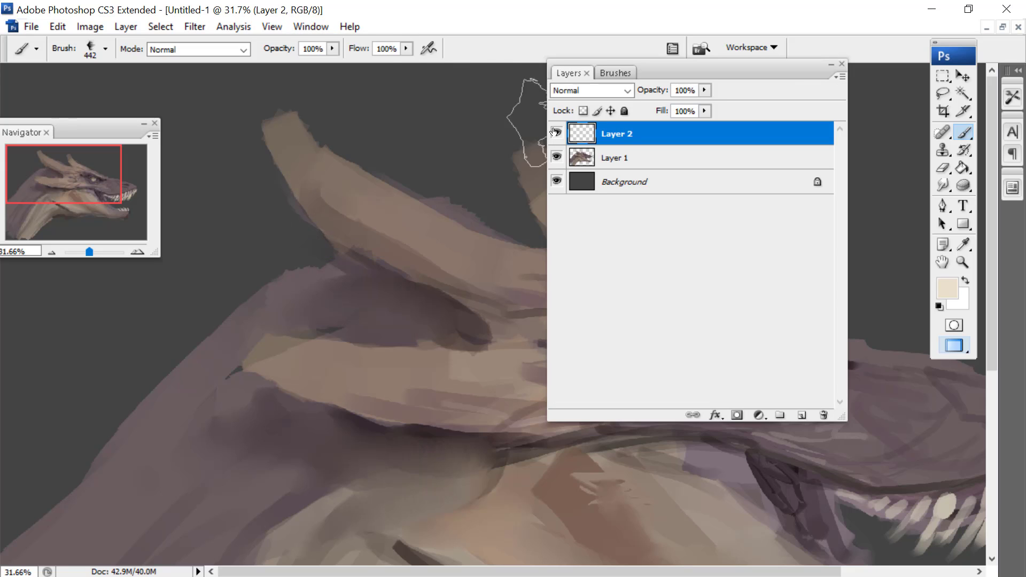
Apply a Bevel and Emboss layer style with its default settings to Layer 2
left_click(126, 27)
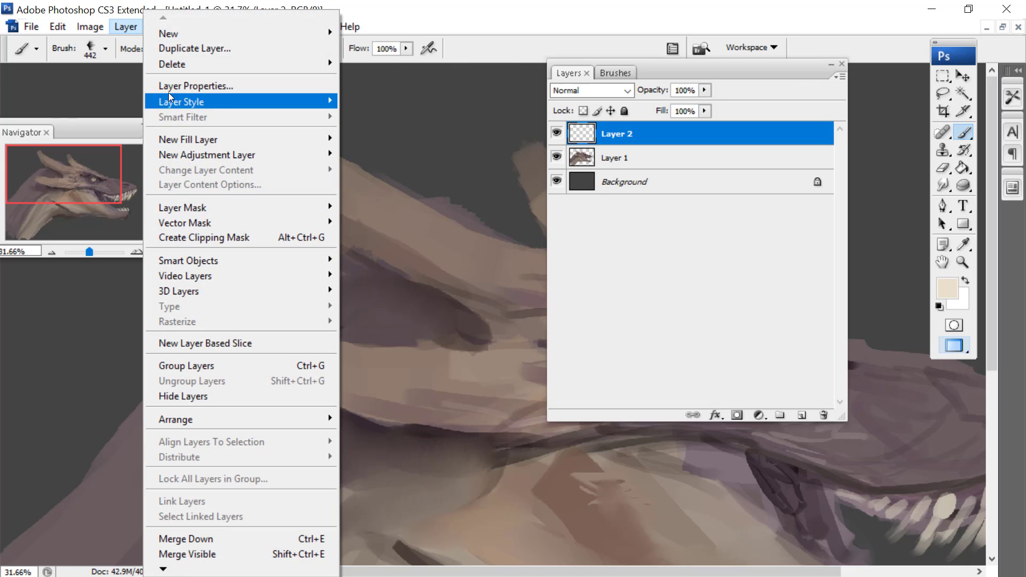
mouse_move(182, 101)
mouse_move(171, 26)
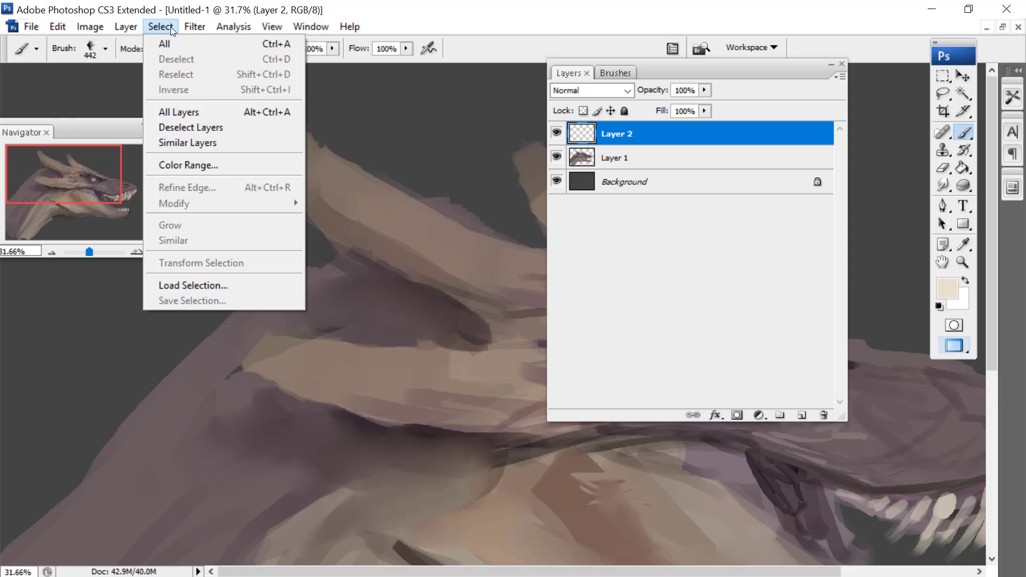
mouse_move(125, 25)
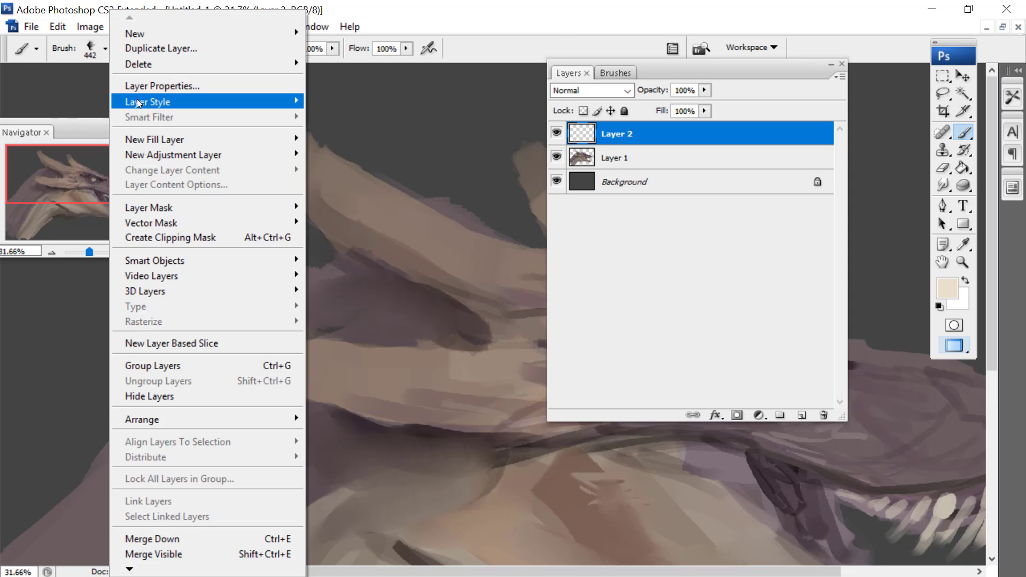
mouse_move(138, 99)
left_click(353, 184)
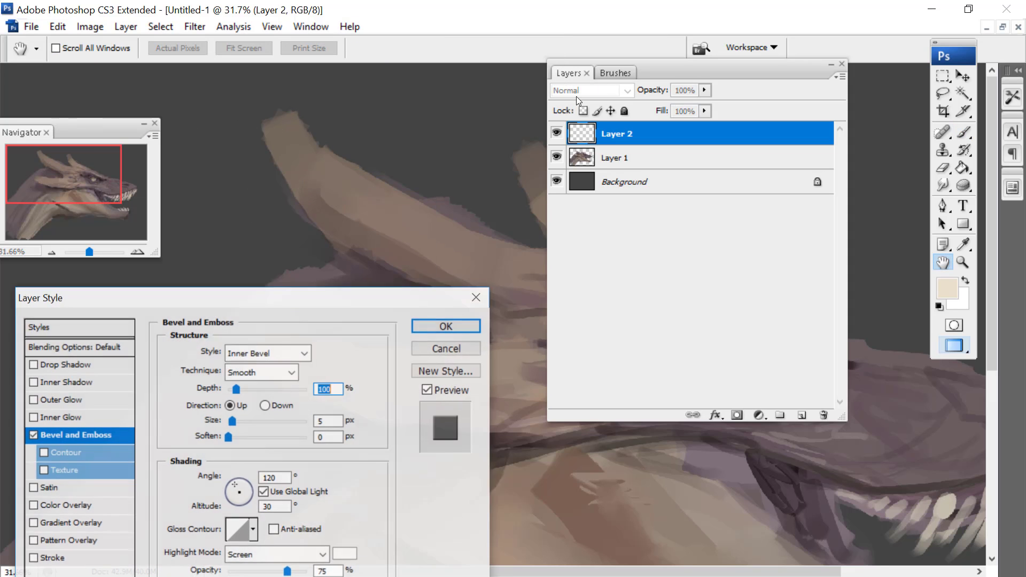
left_click_drag(623, 63, 803, 273)
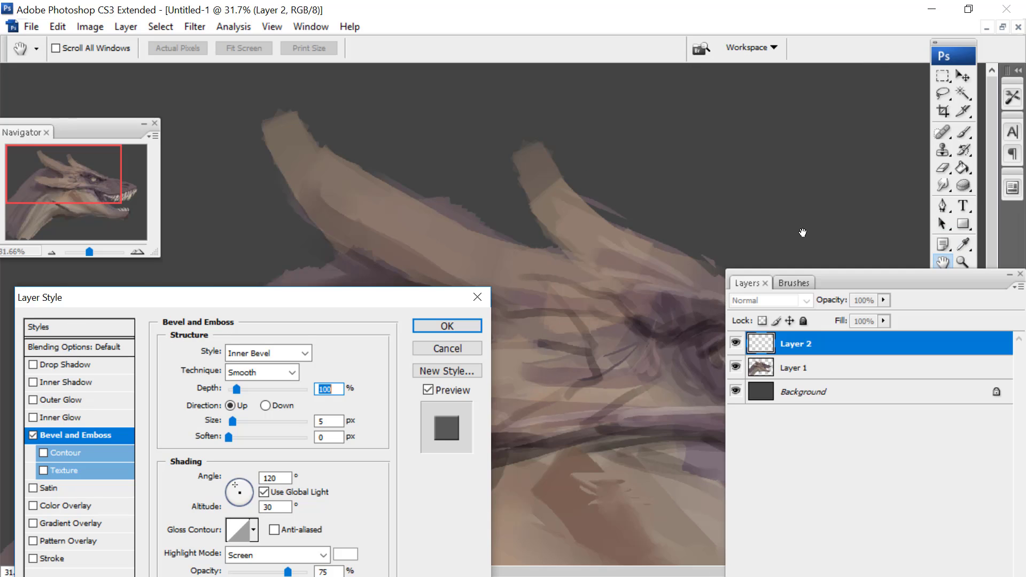
left_click_drag(235, 300, 325, 144)
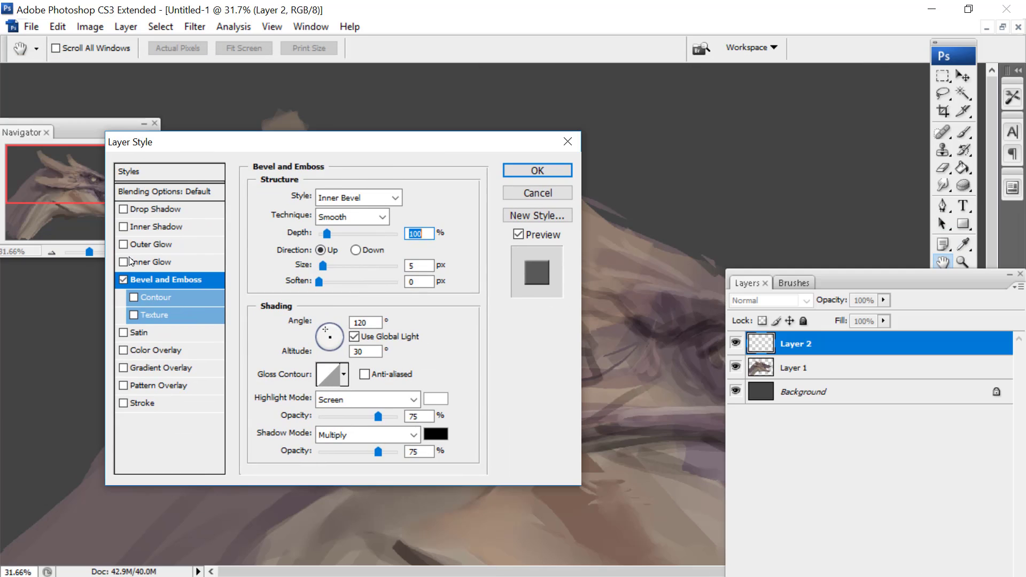
left_click(538, 170)
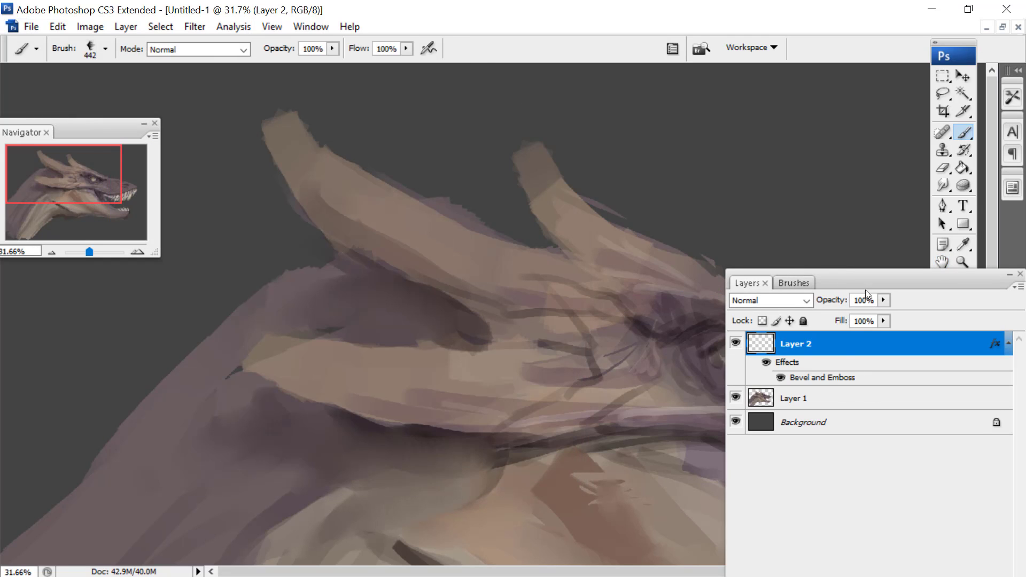
Paint a cream scale stroke on Layer 2 from the long horn's tip down to the dragon's cheek
mouse_move(840, 275)
left_mouse_down()
mouse_move(631, 167)
mouse_move(707, 75)
mouse_move(698, 95)
left_mouse_up()
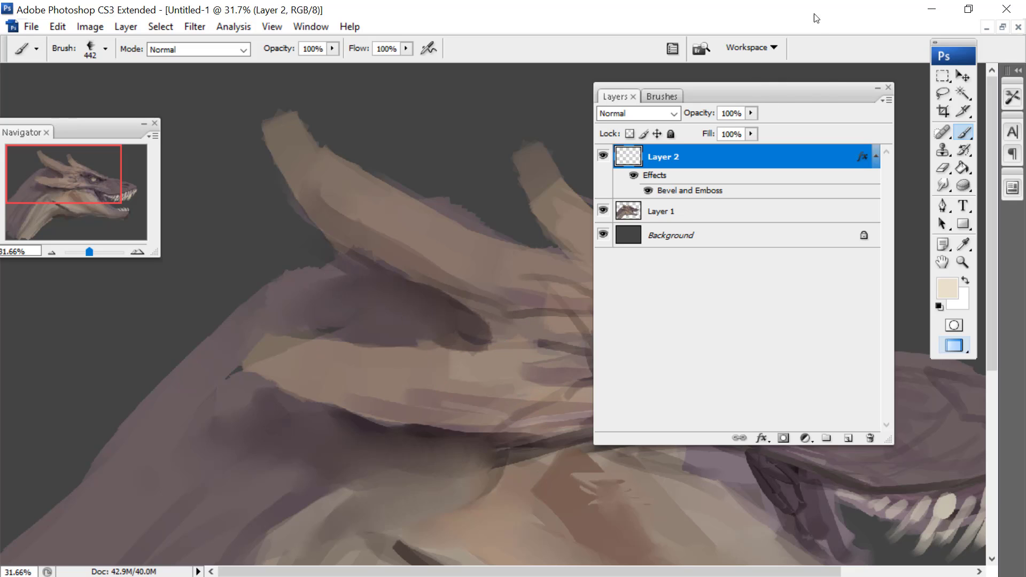
mouse_move(287, 126)
left_mouse_down()
mouse_move(373, 218)
mouse_move(488, 293)
mouse_move(556, 411)
left_mouse_up()
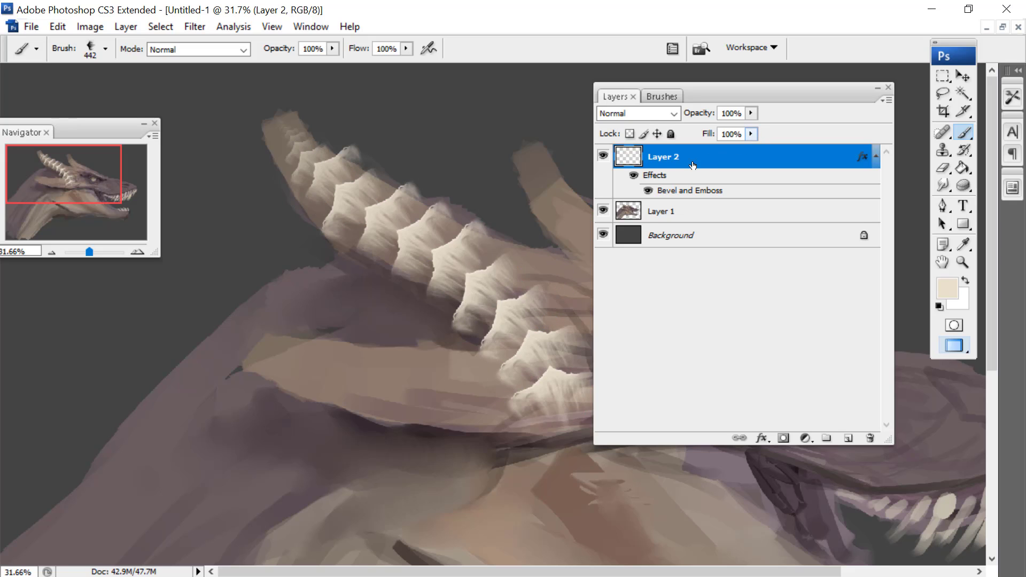
Edit Layer 2's Bevel and Emboss shading to a light angle of 75° and an altitude of 32°
double_click(676, 190)
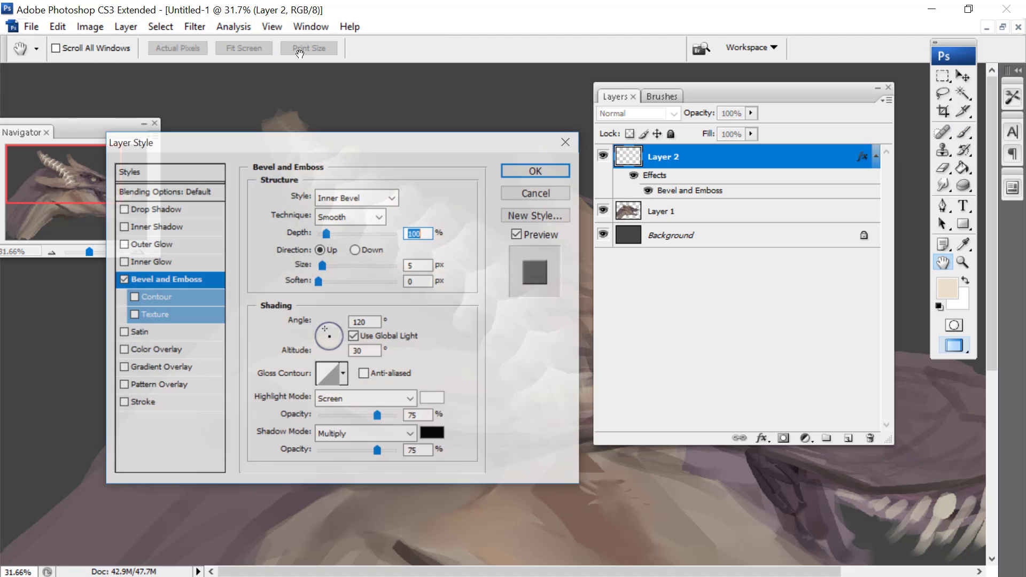
left_click_drag(219, 140, 238, 308)
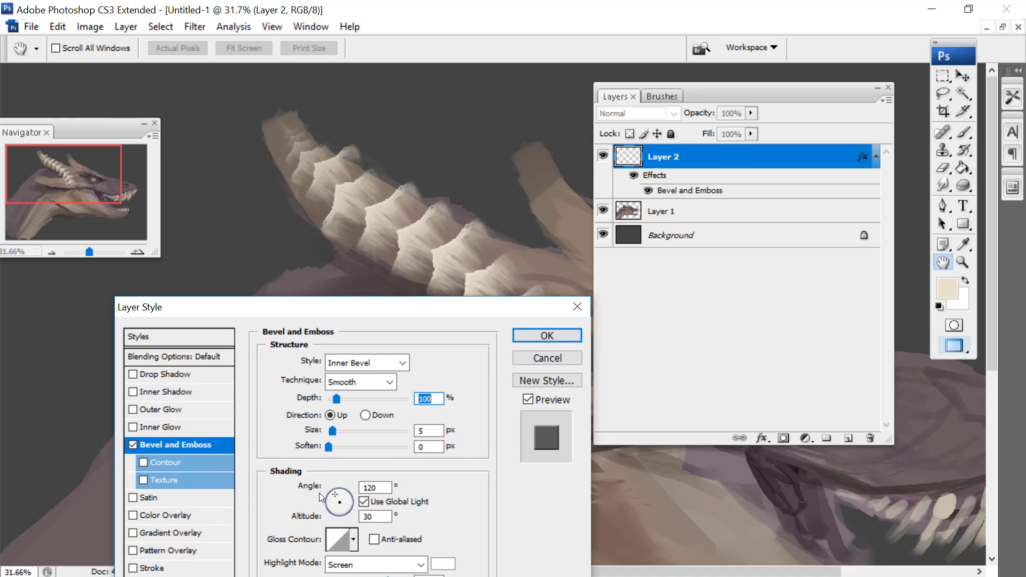
left_click_drag(334, 495, 343, 500)
left_click_drag(369, 306, 267, 140)
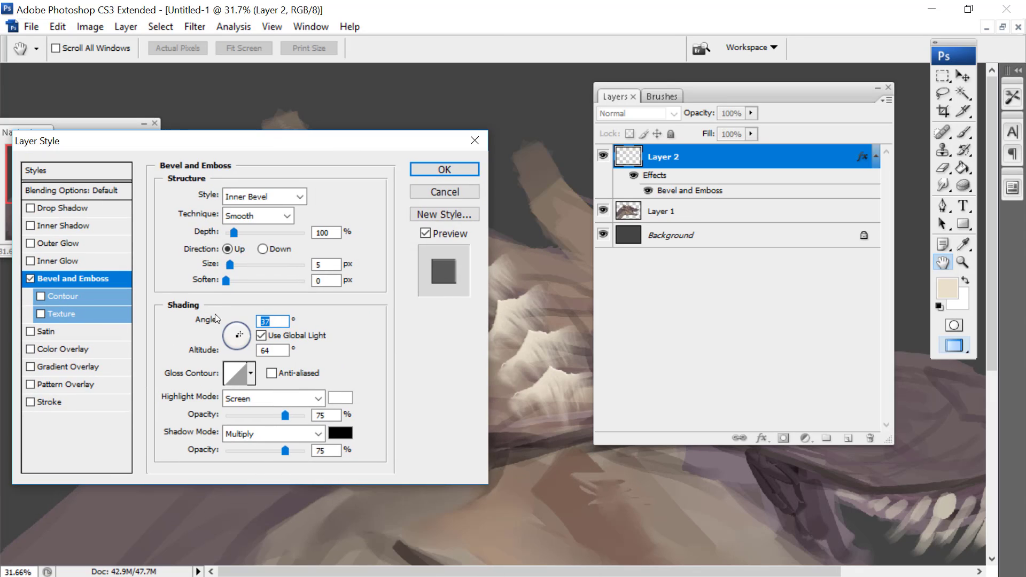
left_click_drag(238, 333, 240, 327)
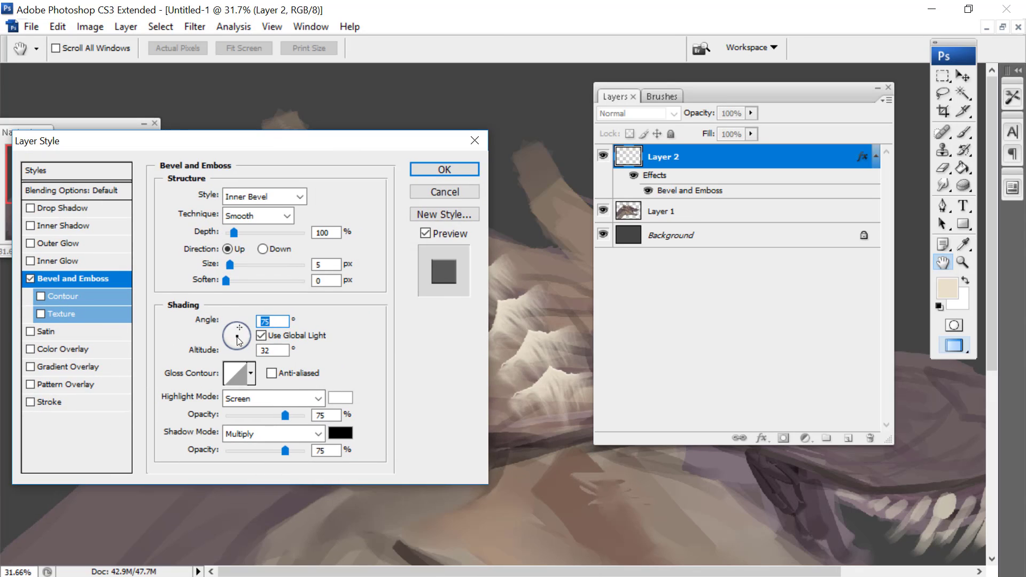
Uncover the painted scales and set the bevel depth to 1000% and its size to 2 px
left_click_drag(697, 87, 795, 116)
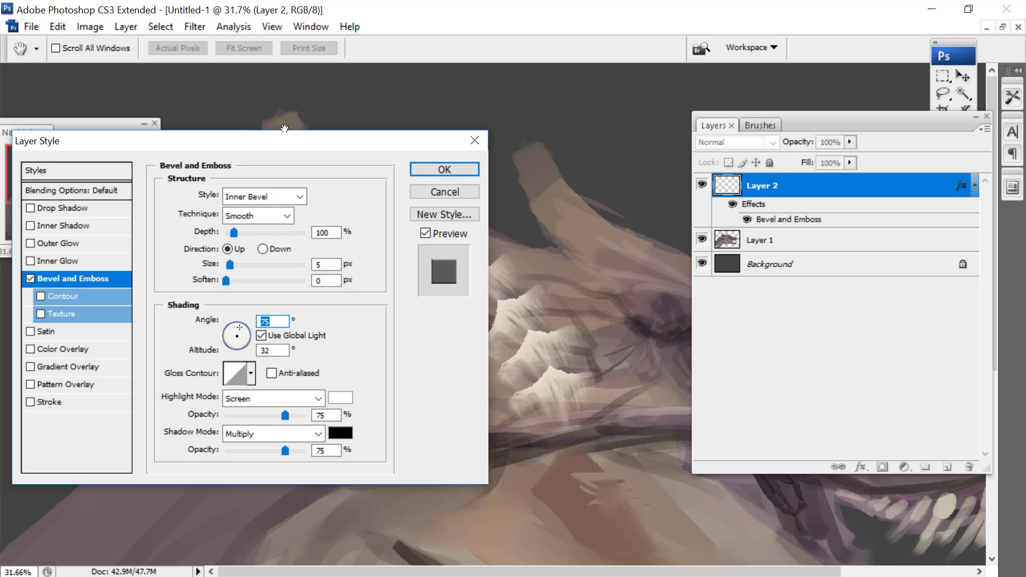
left_click_drag(295, 126, 268, 168)
left_click_drag(281, 132, 812, 74)
left_click_drag(775, 174, 852, 164)
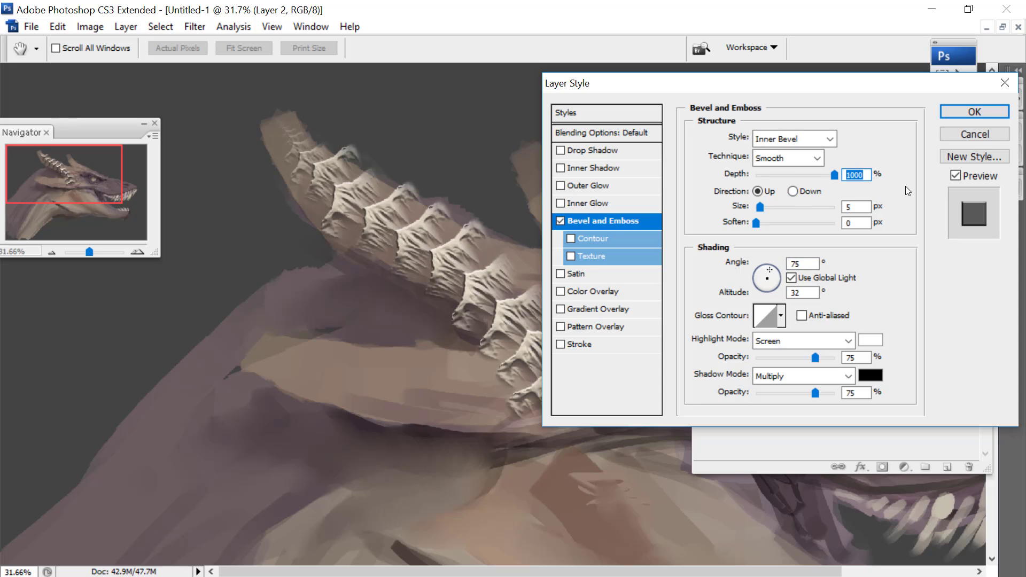
left_click_drag(762, 209, 763, 210)
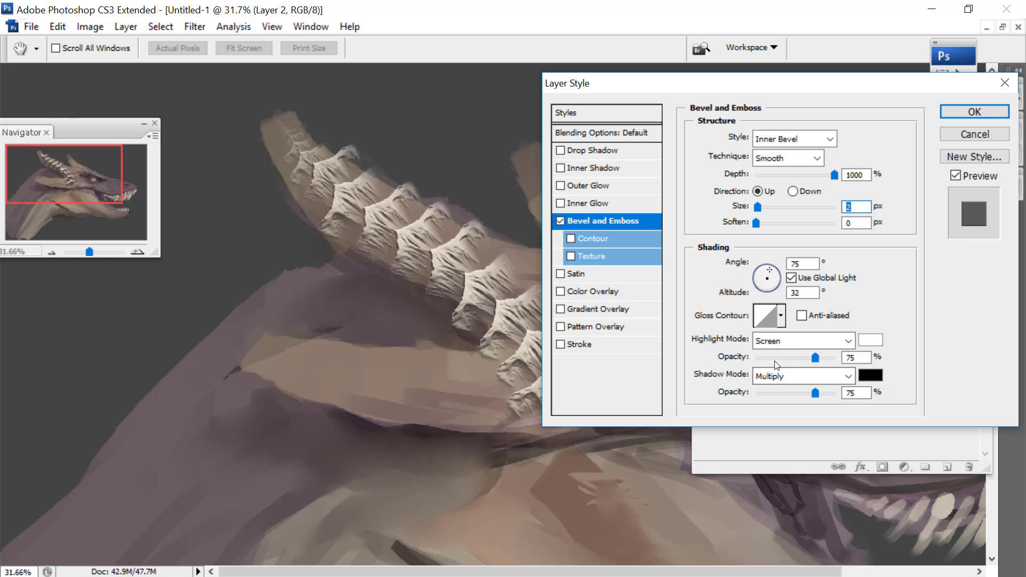
Change the bevel's highlight colour to a light tan with a hue of 38°
left_click(870, 340)
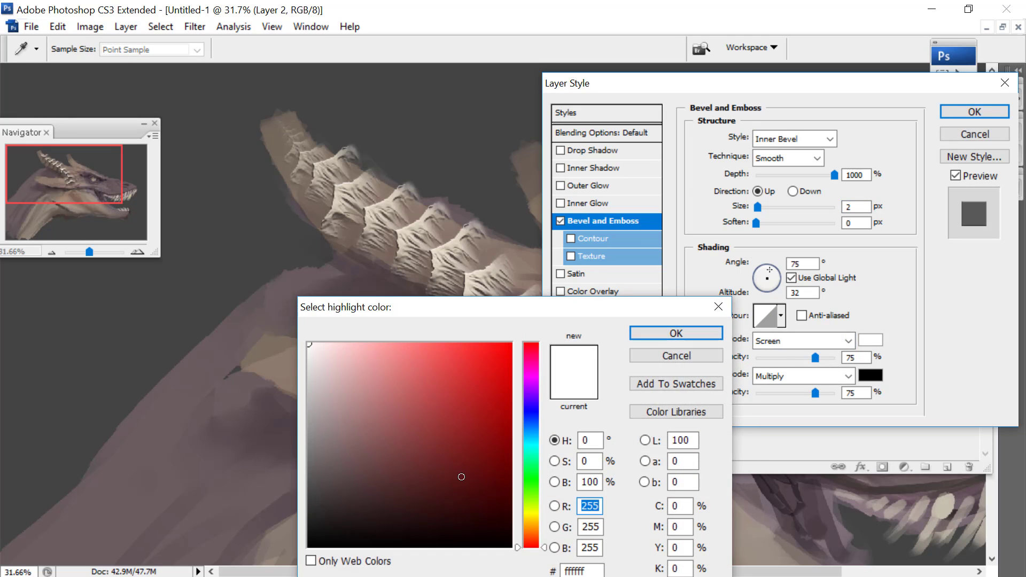
left_click(533, 528)
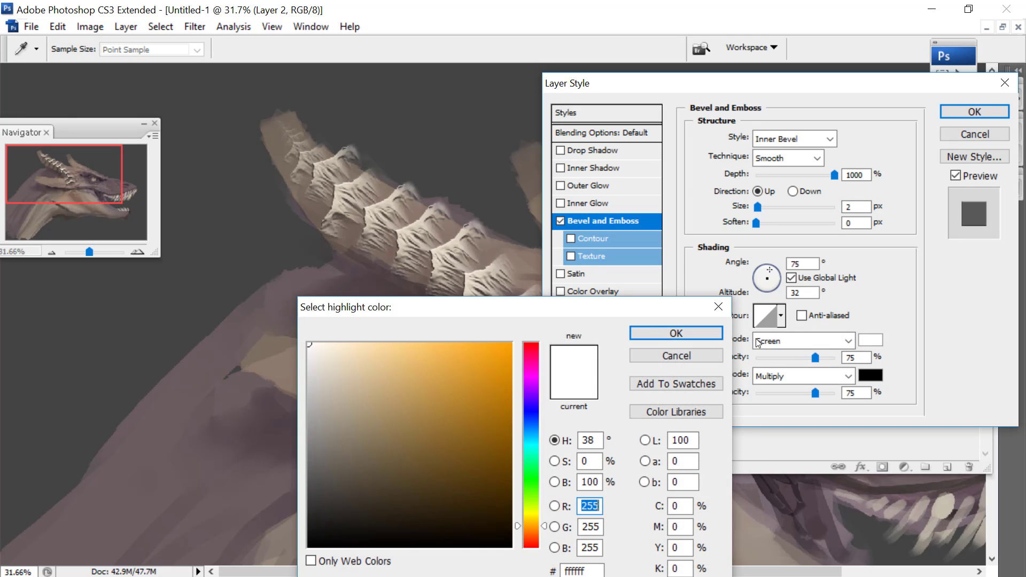
left_click_drag(593, 315, 443, 320)
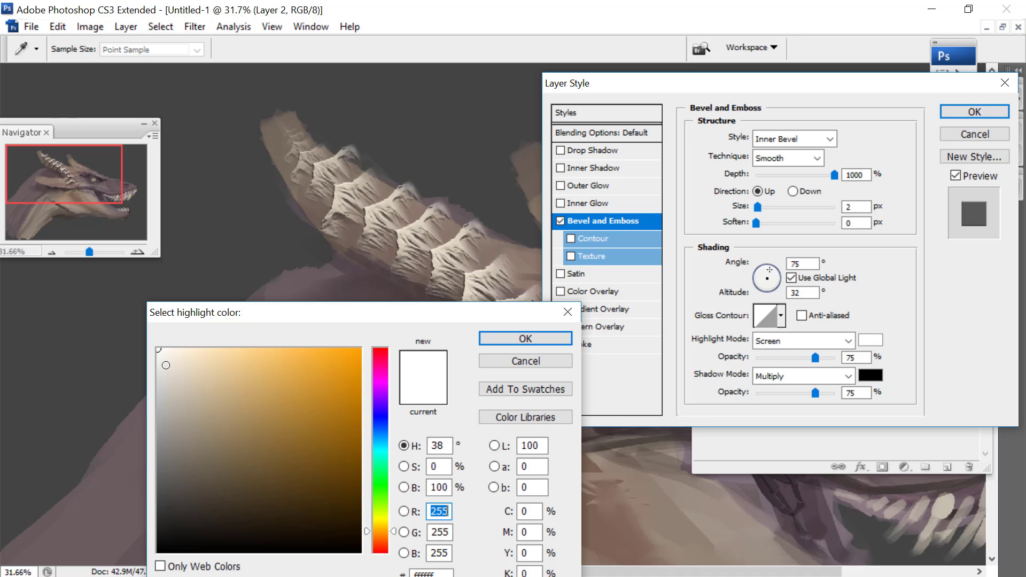
mouse_move(186, 361)
left_mouse_down()
mouse_move(216, 359)
mouse_move(214, 382)
left_mouse_up()
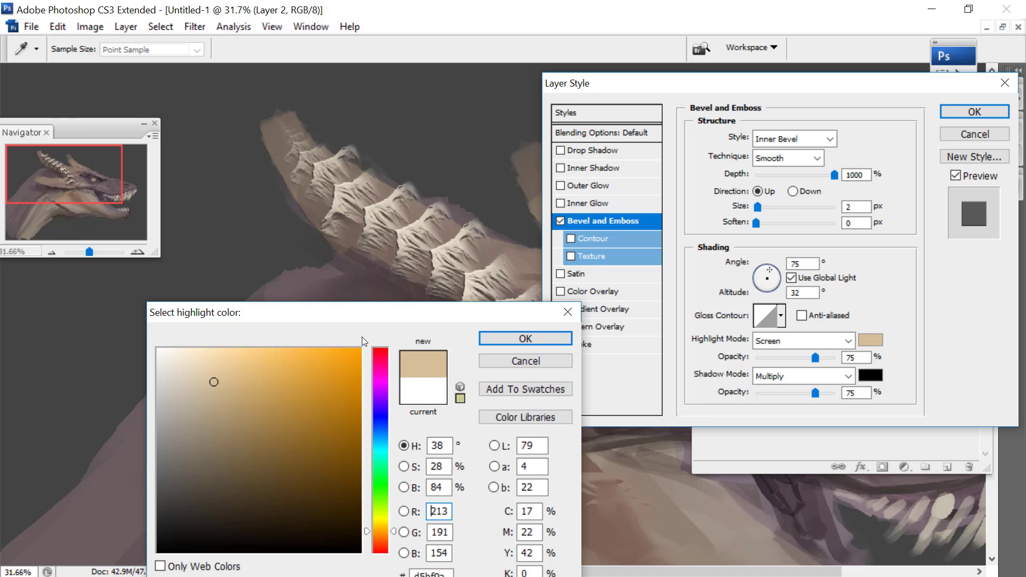
left_click(224, 372)
left_click(511, 338)
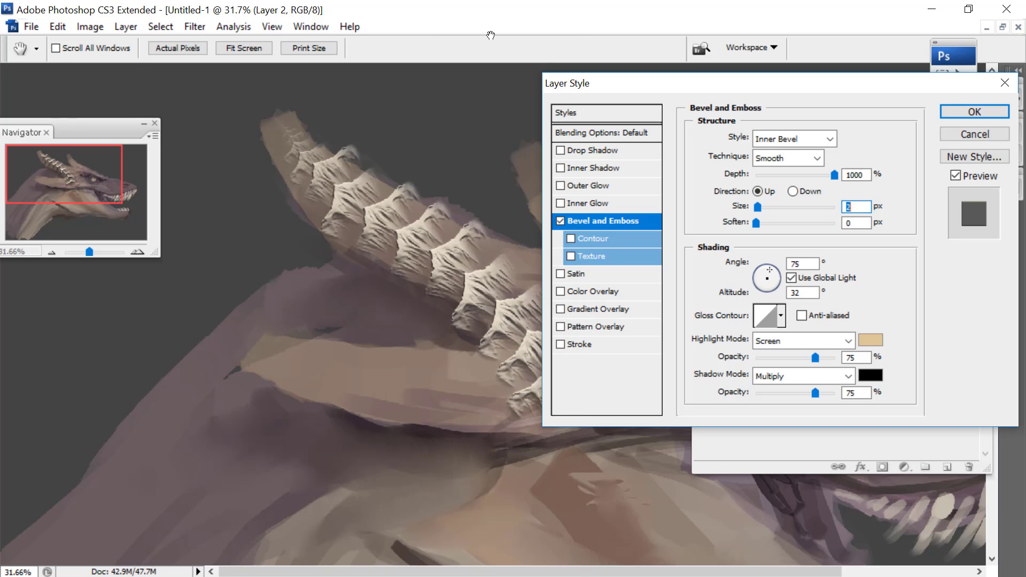
Change the bevel's shadow colour to a dark reddish brown
left_click(871, 375)
left_click(264, 460)
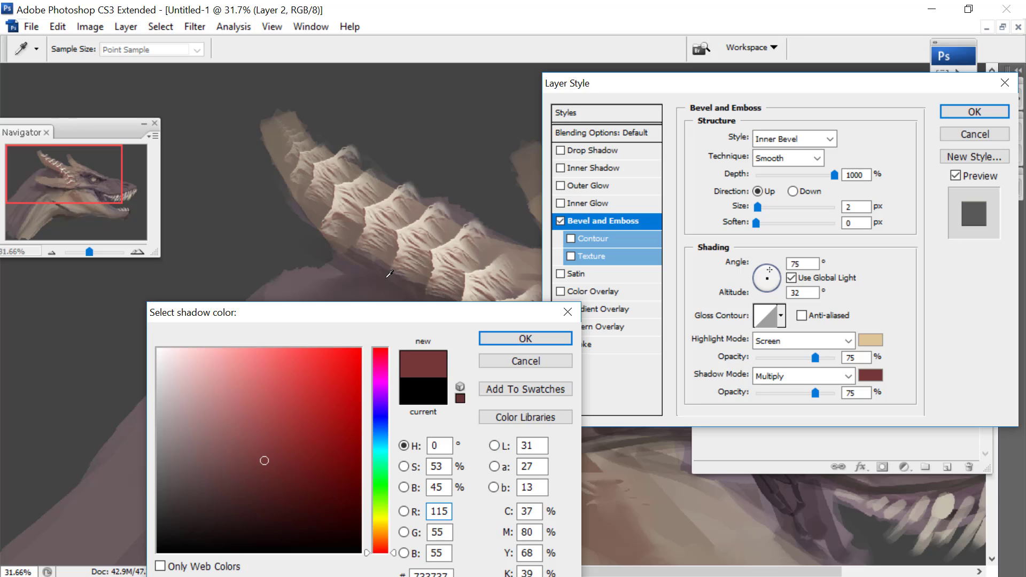
left_click_drag(394, 314, 451, 278)
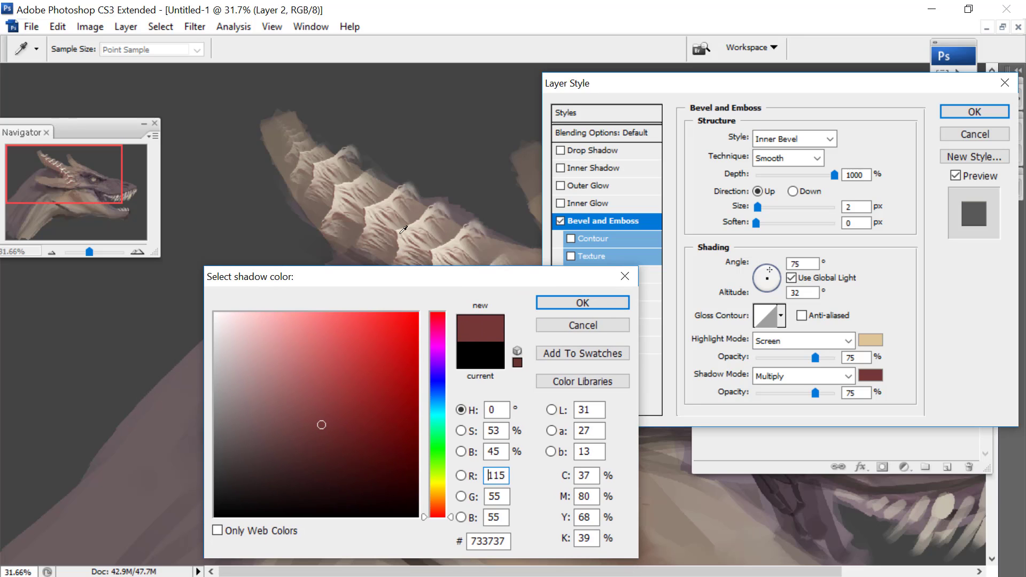
left_click_drag(414, 279, 386, 285)
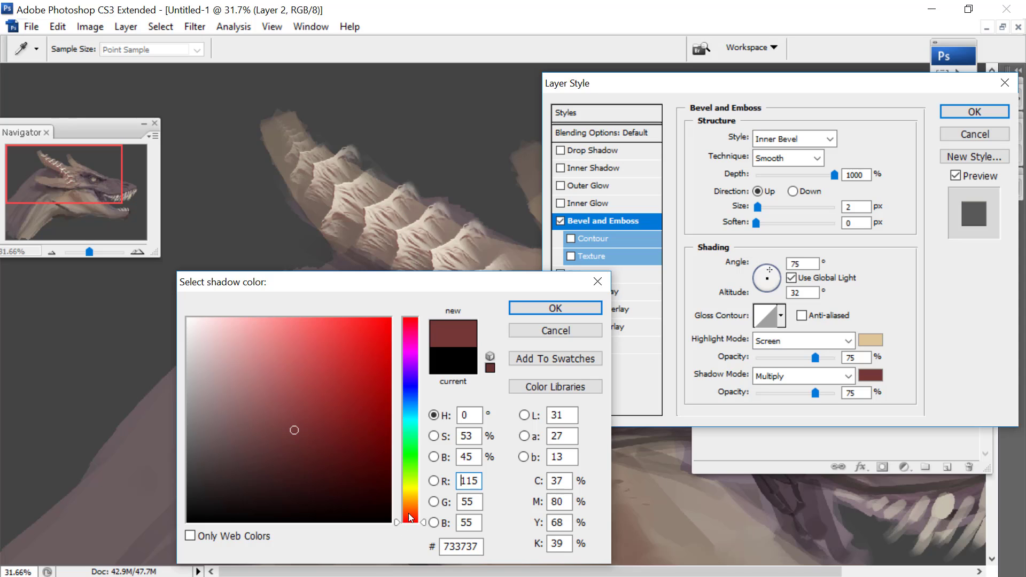
left_click_drag(410, 517, 410, 512)
left_click_drag(320, 470, 365, 442)
left_click(556, 308)
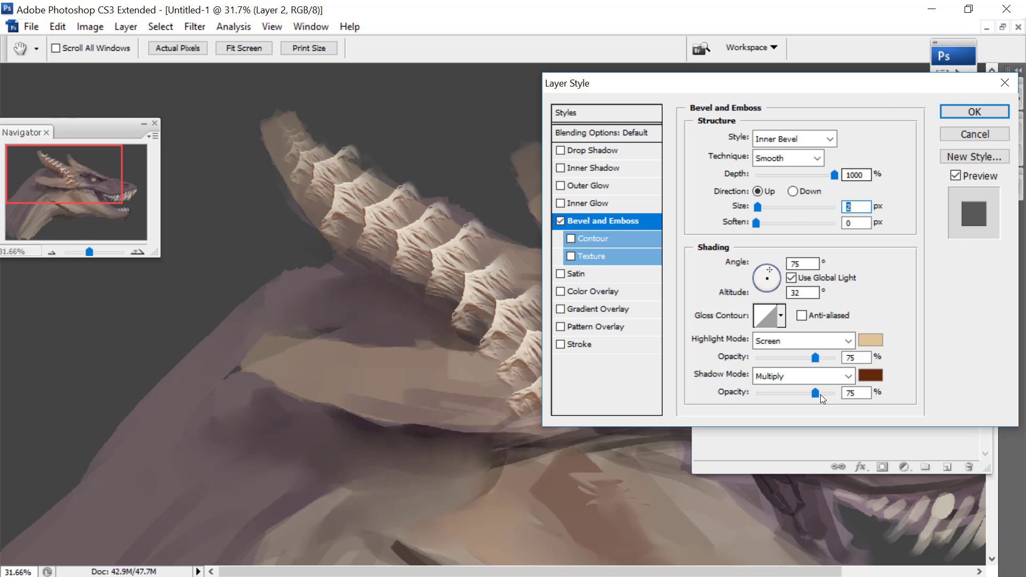
Set the bevel's highlight and shadow opacities to 100% and its light angle to 90°, and apply the layer style
mouse_move(815, 393)
left_mouse_down()
mouse_move(799, 400)
mouse_move(848, 398)
left_mouse_up()
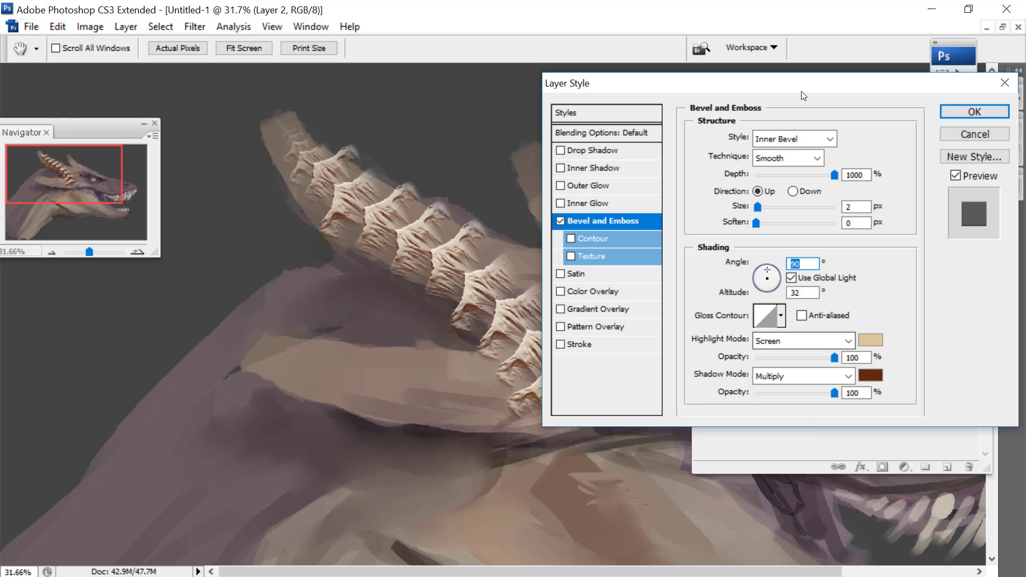
key("Return")
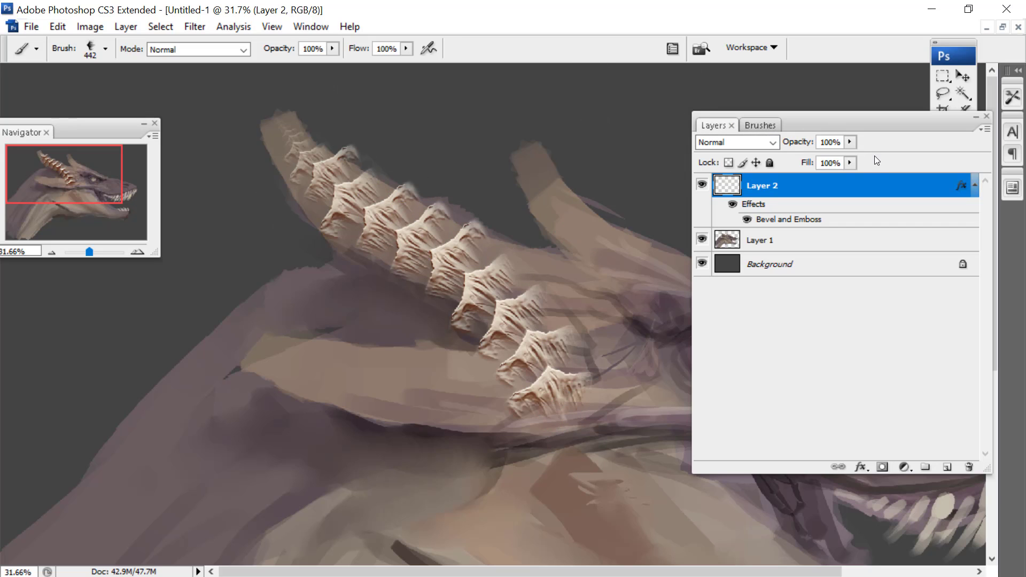
Lower Layer 2's fill to 0% and uncover the embossed horn scales
left_click(850, 163)
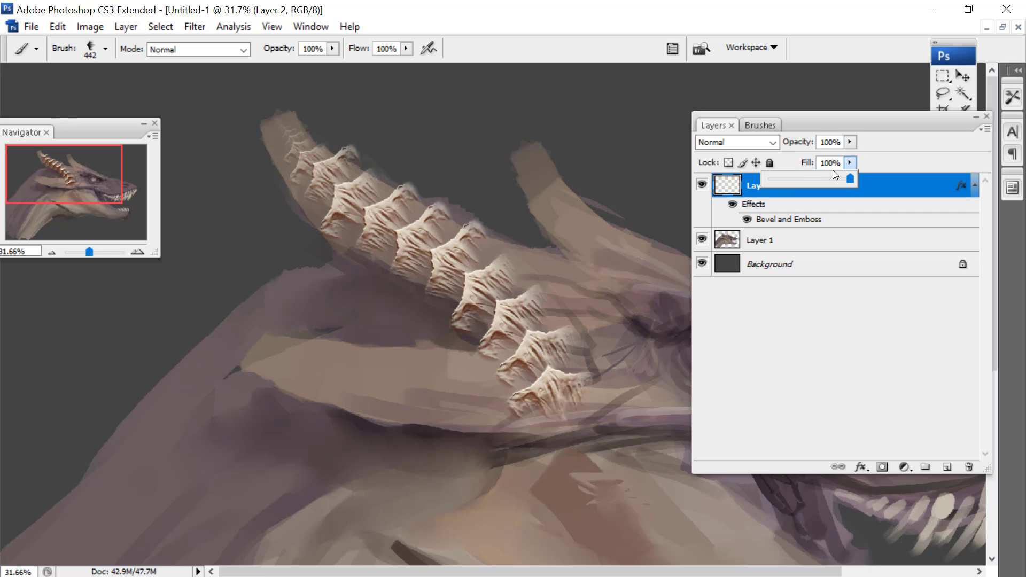
left_click_drag(814, 180, 749, 179)
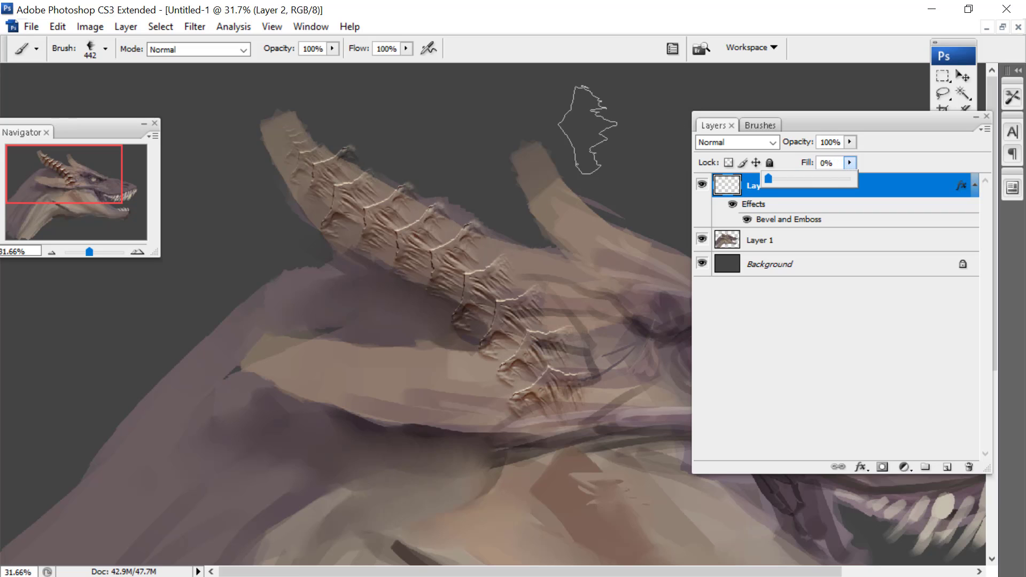
left_click_drag(788, 115, 730, 284)
Warp the scales on Layer 2 to follow the long horn's curve toward the eye, and apply the transformation
key("m")
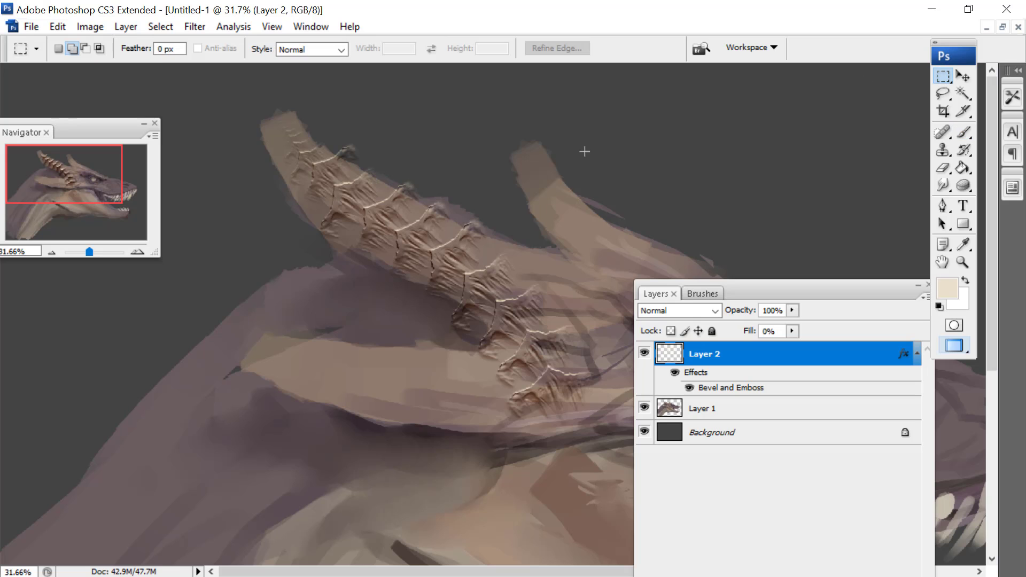
right_click(477, 230)
left_click(535, 369)
right_click(554, 307)
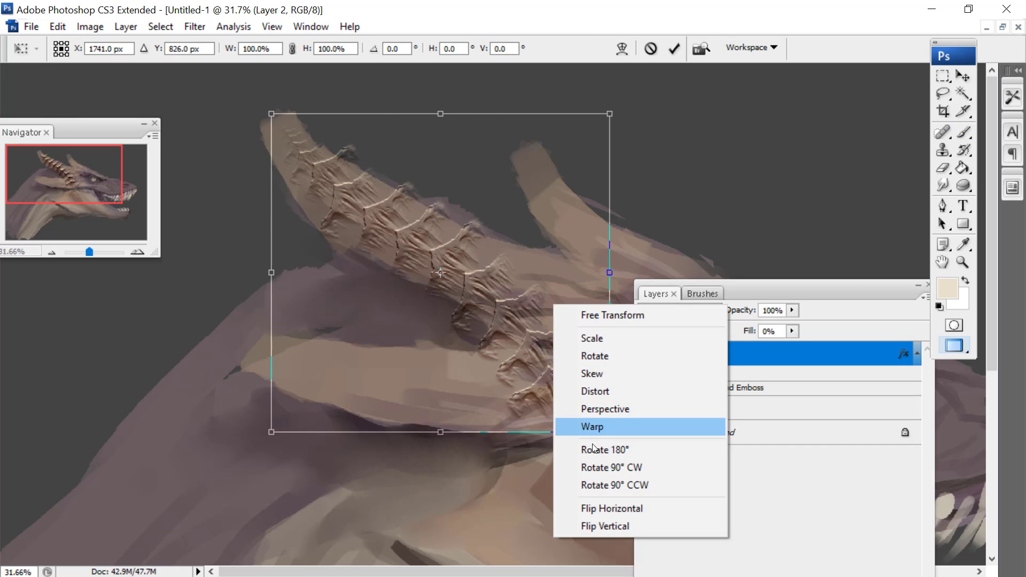
left_click(593, 426)
left_click_drag(577, 401, 625, 341)
left_click_drag(449, 307, 442, 324)
left_click_drag(282, 126, 361, 266)
left_click(943, 76)
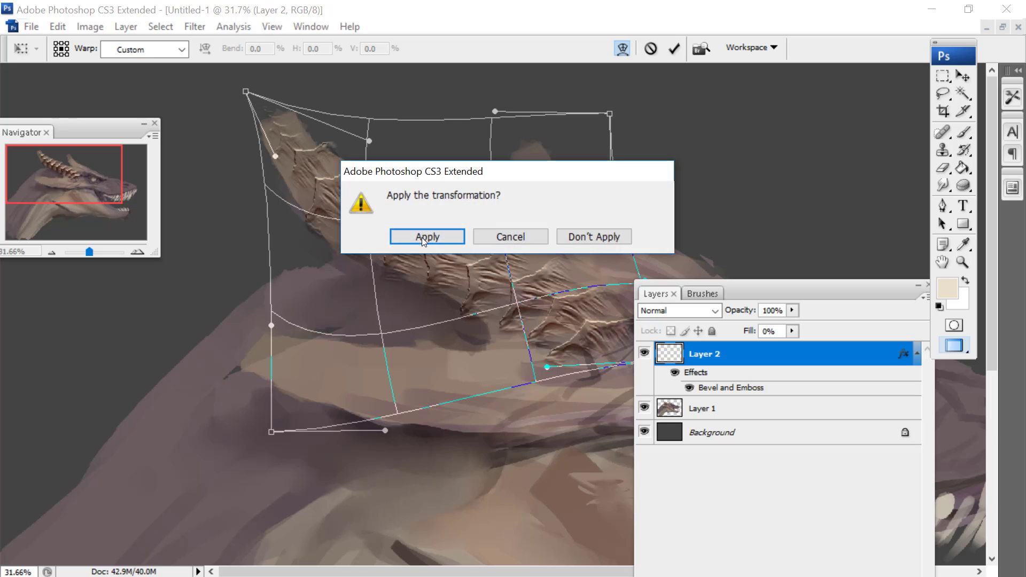
key("Return")
Set Layer 2's fill to 50%, keeping the dragon's face uncovered
left_click(792, 331)
left_click_drag(809, 347, 846, 347)
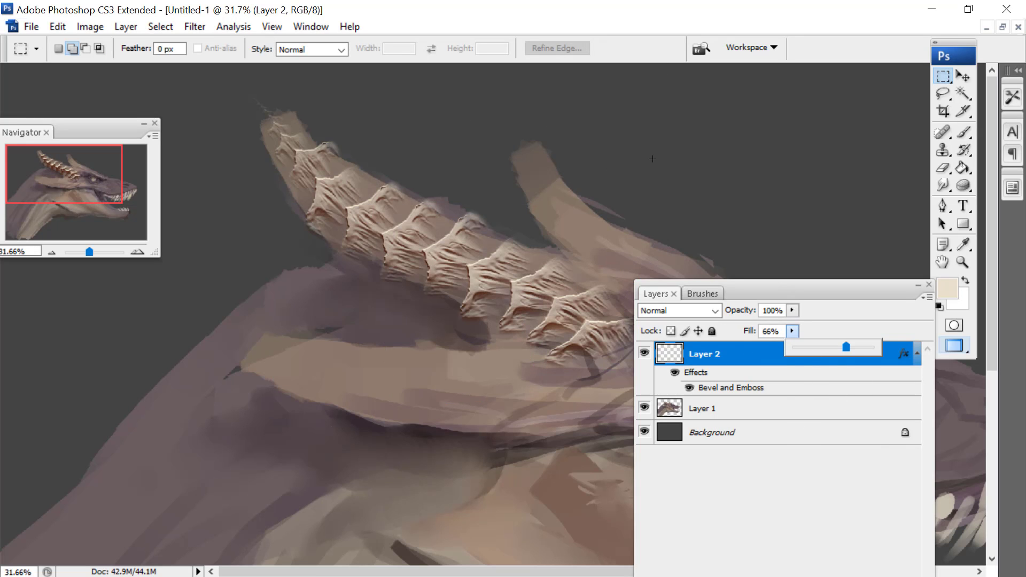
left_click_drag(749, 284, 90, 296)
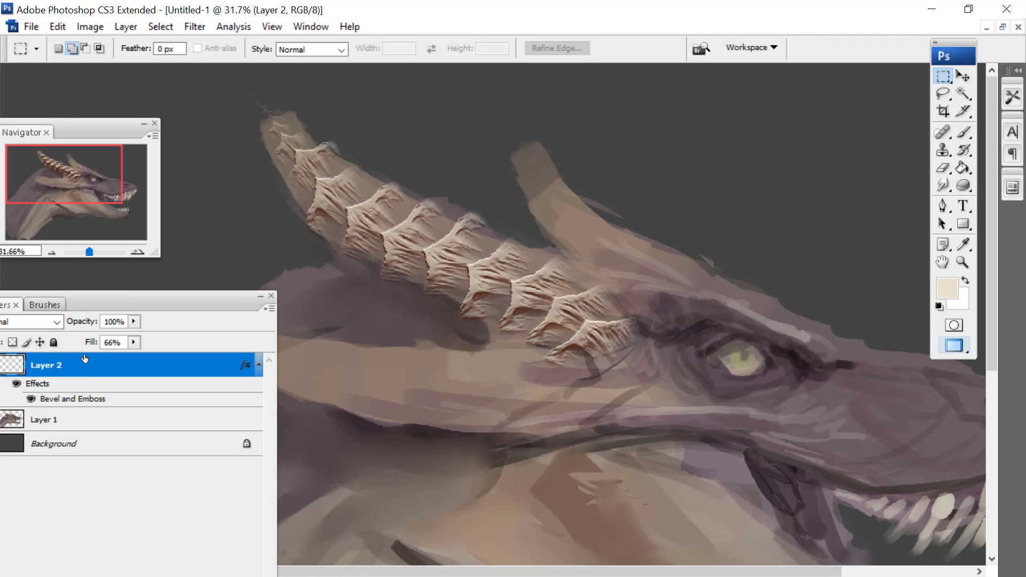
left_click_drag(123, 353, 121, 358)
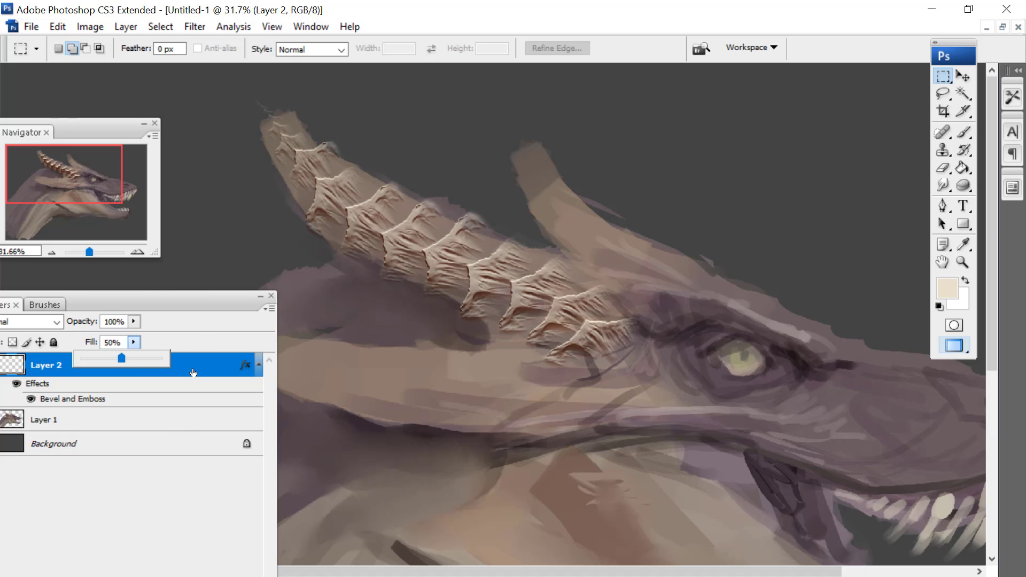
Paint a row of scales with the Brush along the lower horn, from its tip toward the dragon's cheek
left_click_drag(94, 183, 99, 187)
left_click_drag(172, 304, 204, 462)
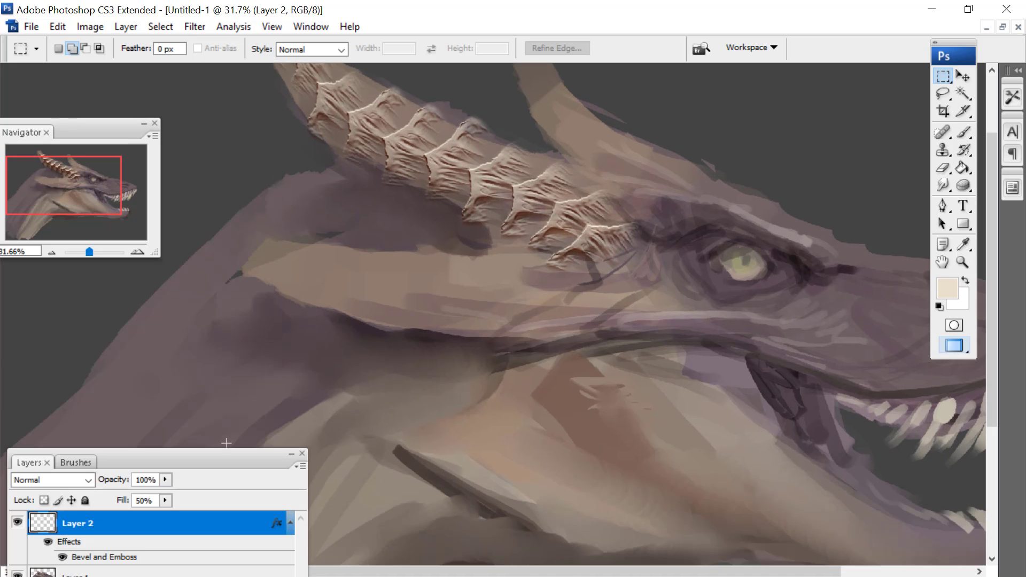
left_click(967, 133)
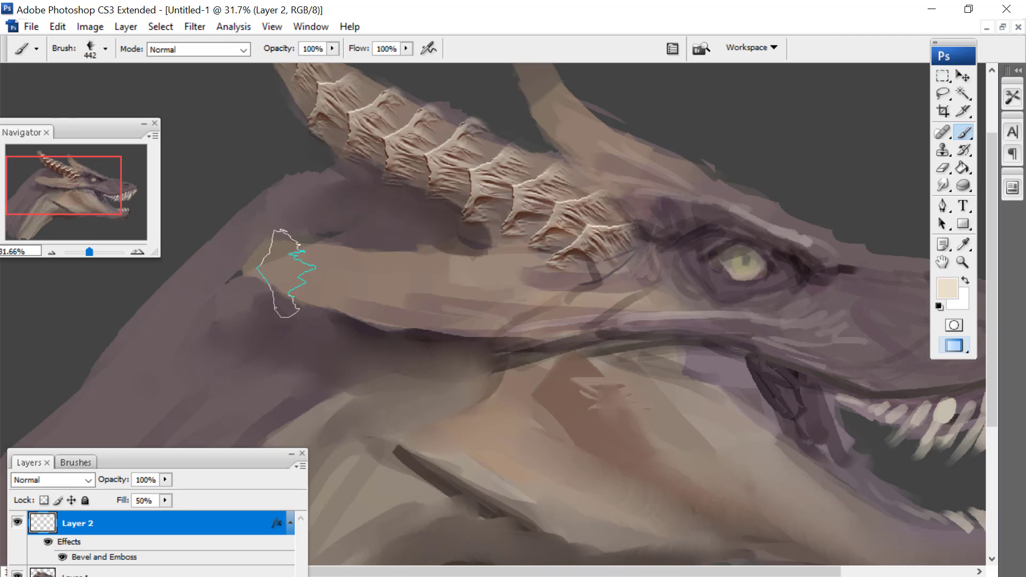
mouse_move(286, 273)
left_mouse_down()
mouse_move(364, 302)
mouse_move(486, 310)
left_mouse_up()
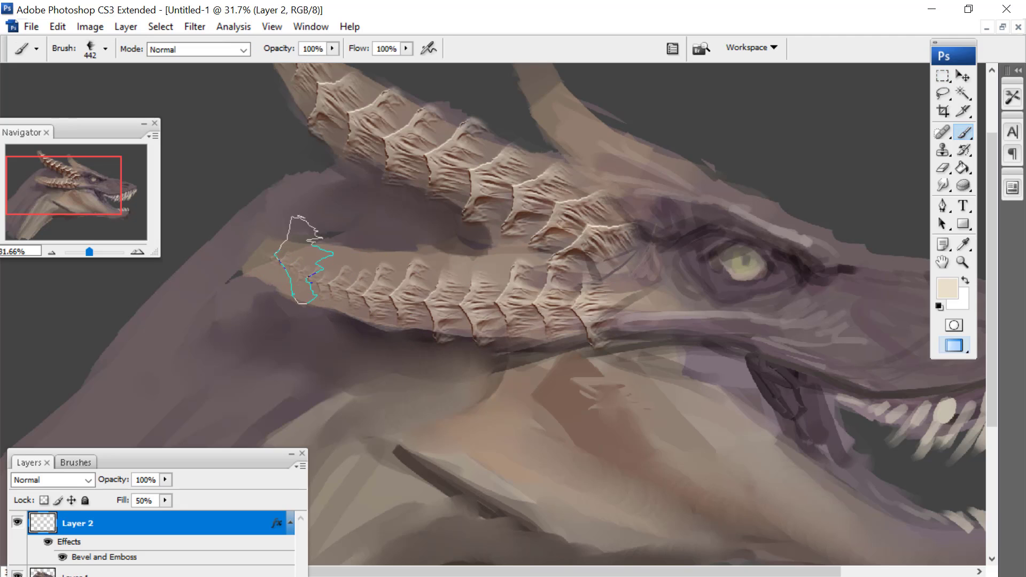
Set the scale brush's diameter to 308 px and its spacing to 41%
right_click(571, 273)
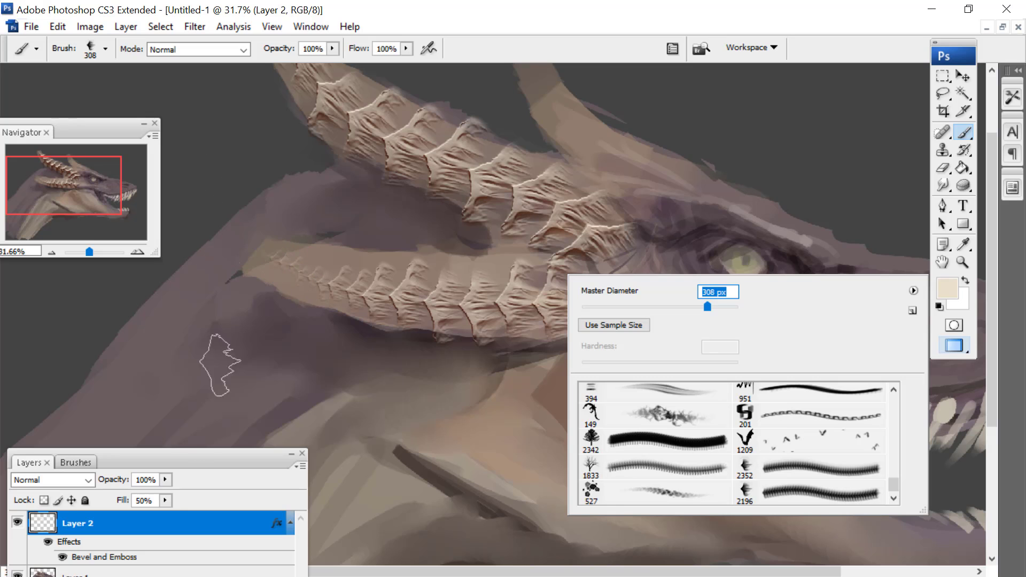
mouse_move(206, 454)
left_mouse_down()
mouse_move(316, 369)
mouse_move(536, 102)
left_mouse_up()
left_click(672, 47)
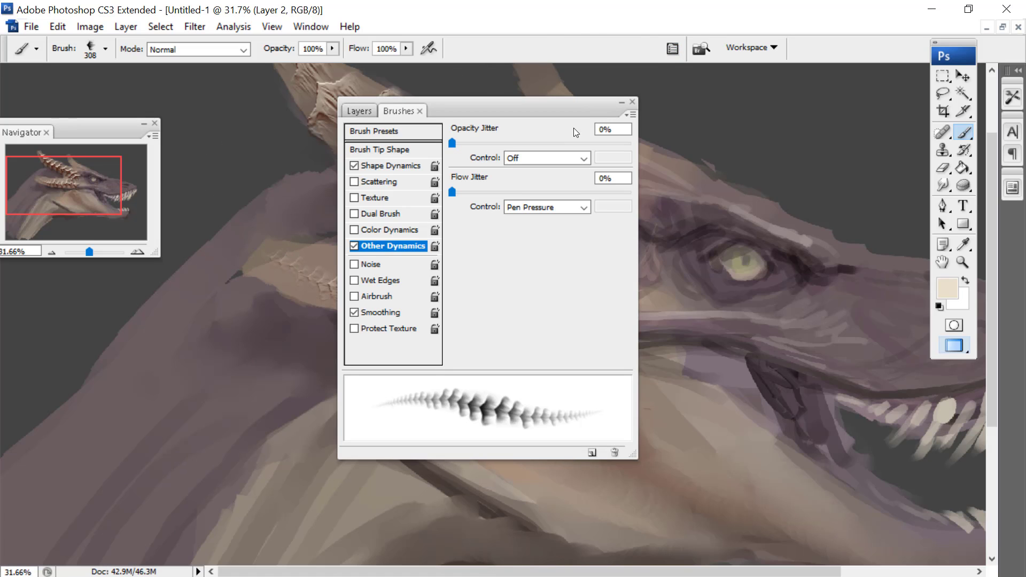
left_click(375, 151)
left_click_drag(502, 363, 488, 363)
mouse_move(493, 109)
left_mouse_down()
mouse_move(185, 303)
mouse_move(112, 365)
left_mouse_up()
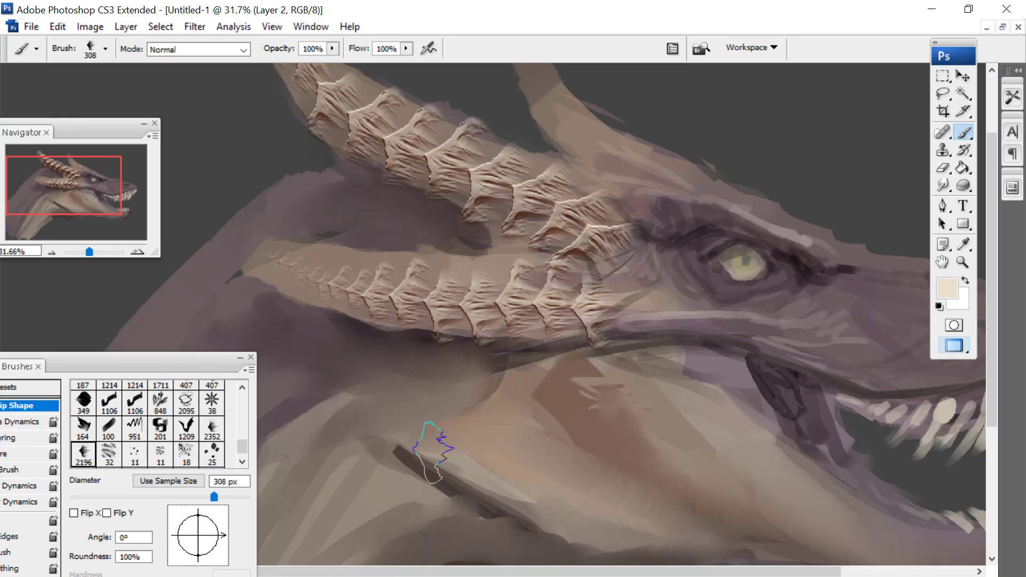
Paint rows of smaller scales over the jaw spike behind the mouth and fill in the lower horn
mouse_move(475, 441)
left_mouse_down()
mouse_move(557, 405)
mouse_move(470, 424)
mouse_move(558, 382)
mouse_move(512, 394)
mouse_move(559, 373)
mouse_move(556, 360)
mouse_move(516, 365)
mouse_move(563, 351)
mouse_move(588, 353)
mouse_move(566, 376)
mouse_move(617, 364)
left_mouse_up()
left_click_drag(569, 401, 601, 389)
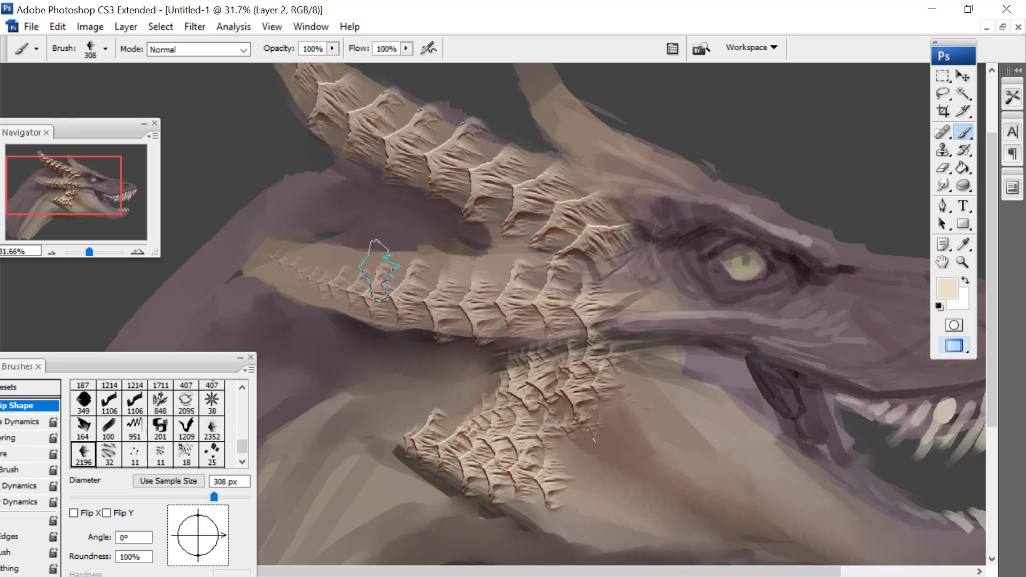
mouse_move(271, 271)
left_mouse_down()
mouse_move(302, 279)
mouse_move(316, 266)
mouse_move(282, 253)
mouse_move(431, 279)
mouse_move(466, 270)
left_mouse_up()
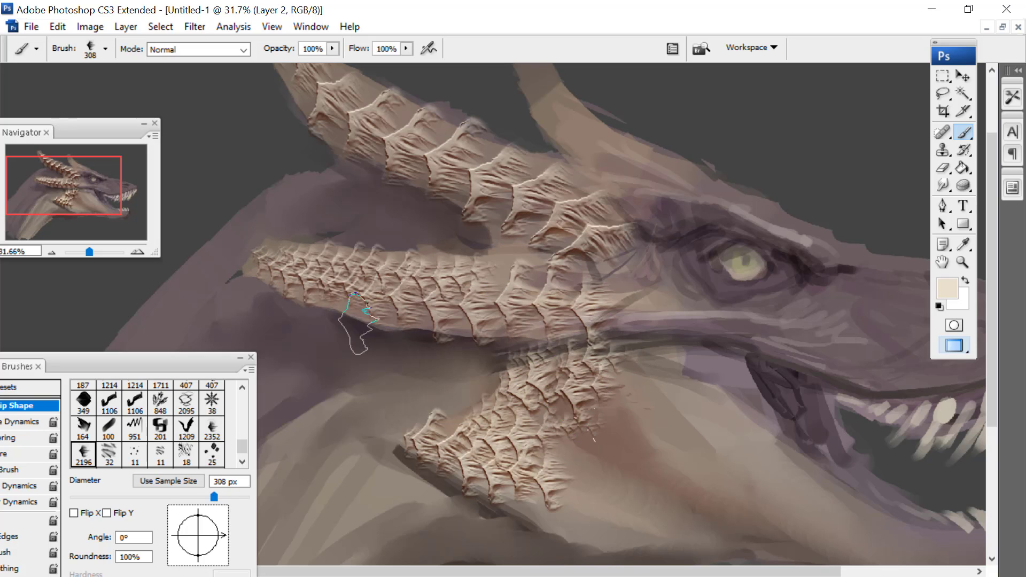
left_click_drag(393, 323, 473, 325)
left_click_drag(490, 262, 519, 250)
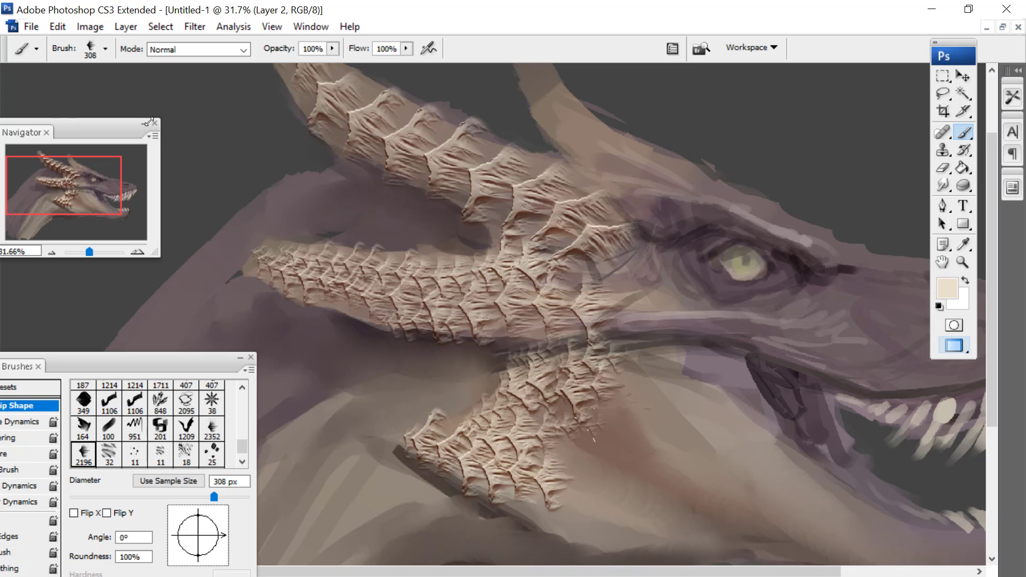
Paint a row of scales from the base of the long horn along the brow above the eye
left_click_drag(80, 198, 82, 187)
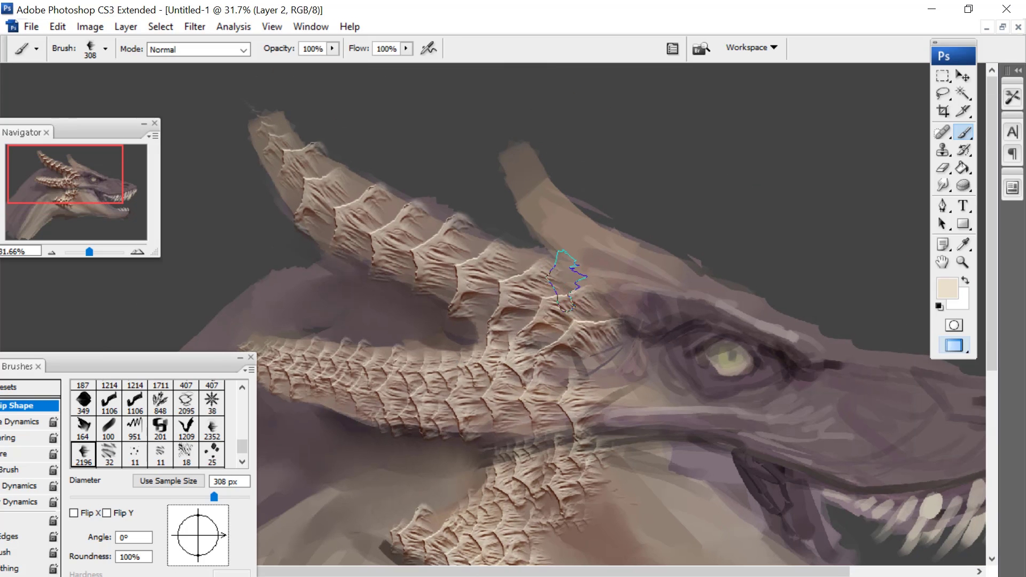
mouse_move(567, 281)
left_mouse_down()
mouse_move(684, 301)
mouse_move(674, 292)
mouse_move(807, 370)
left_mouse_up()
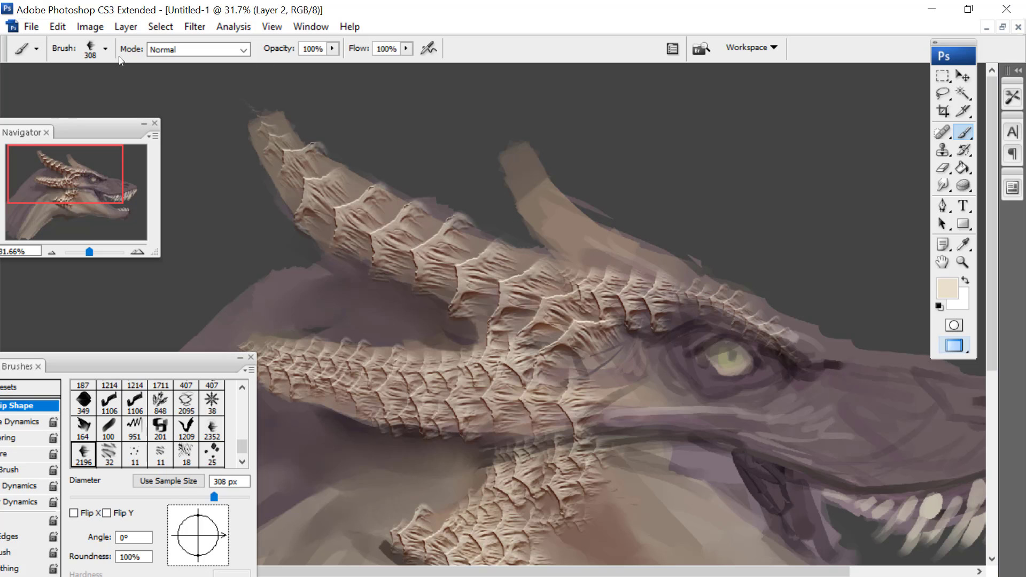
Uncover the dragon's neck and sample its muted purple, #6a5d60, as the foreground colour
mouse_move(62, 178)
left_mouse_down()
mouse_move(107, 194)
mouse_move(72, 176)
left_mouse_up()
right_click(551, 301)
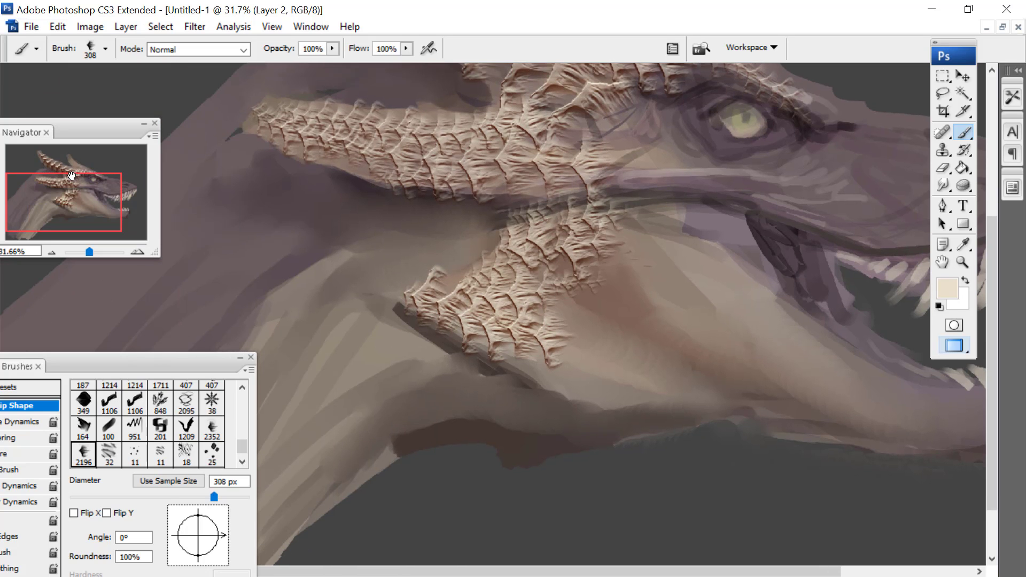
left_click_drag(91, 132, 500, 59)
left_click_drag(184, 361, 593, 312)
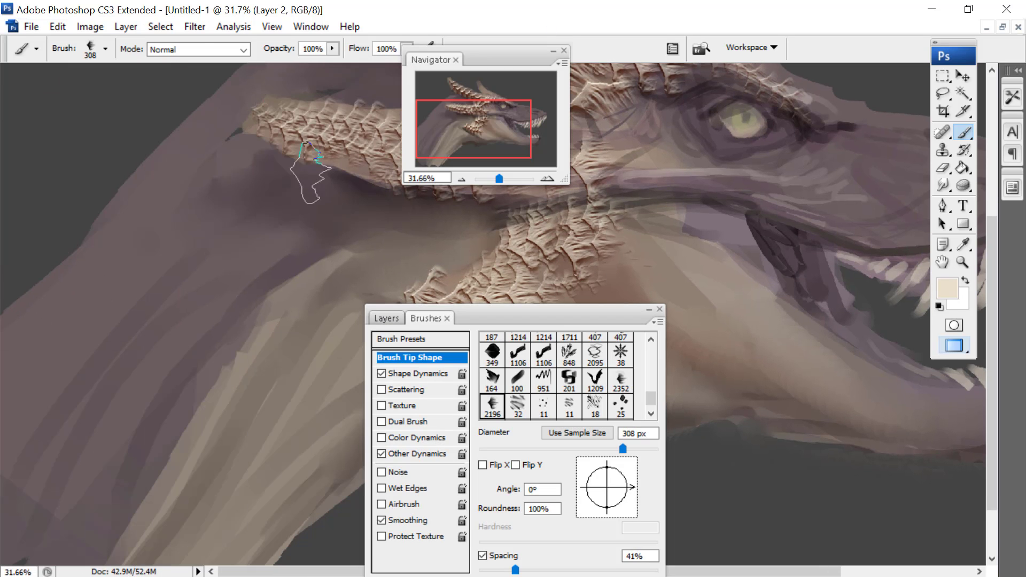
left_click(947, 285)
left_click(217, 381)
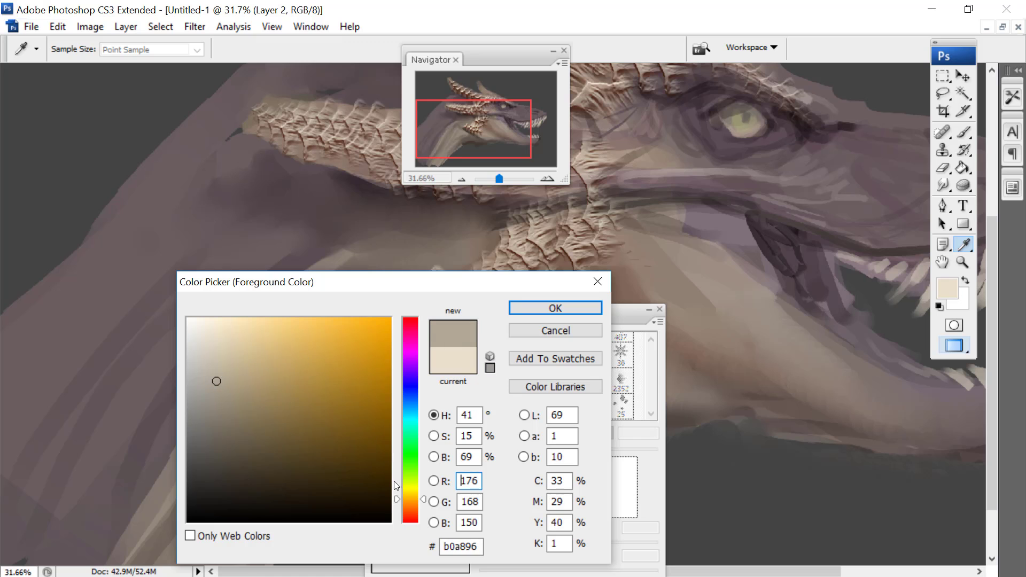
left_click(406, 355)
left_click(180, 180)
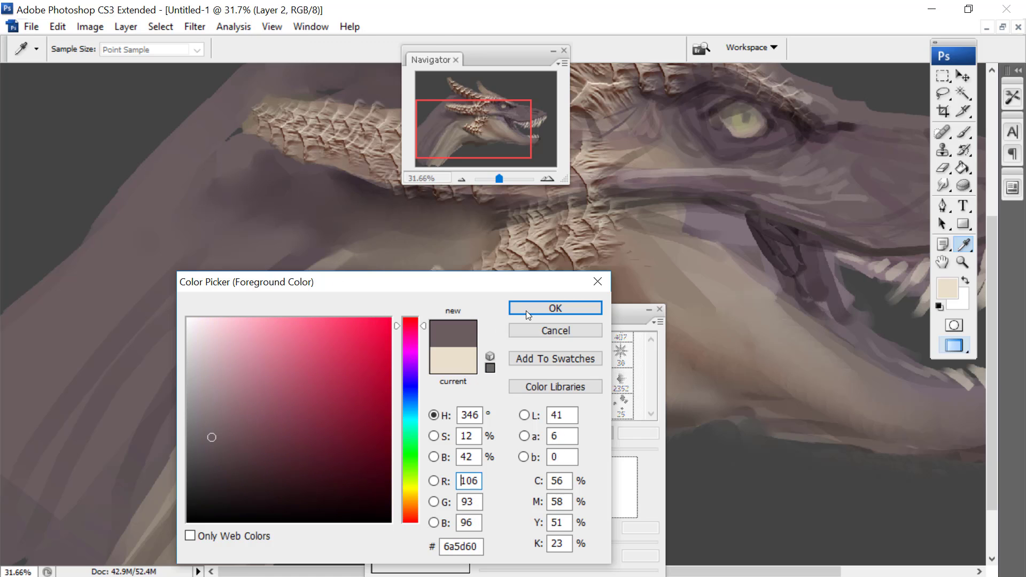
left_click(526, 310)
Try painting a row of scales along the back of the neck with the scale brush at 813 px, and undo the stroke
right_click(122, 248)
left_click(312, 259)
left_click_drag(49, 364, 232, 147)
left_click(58, 26)
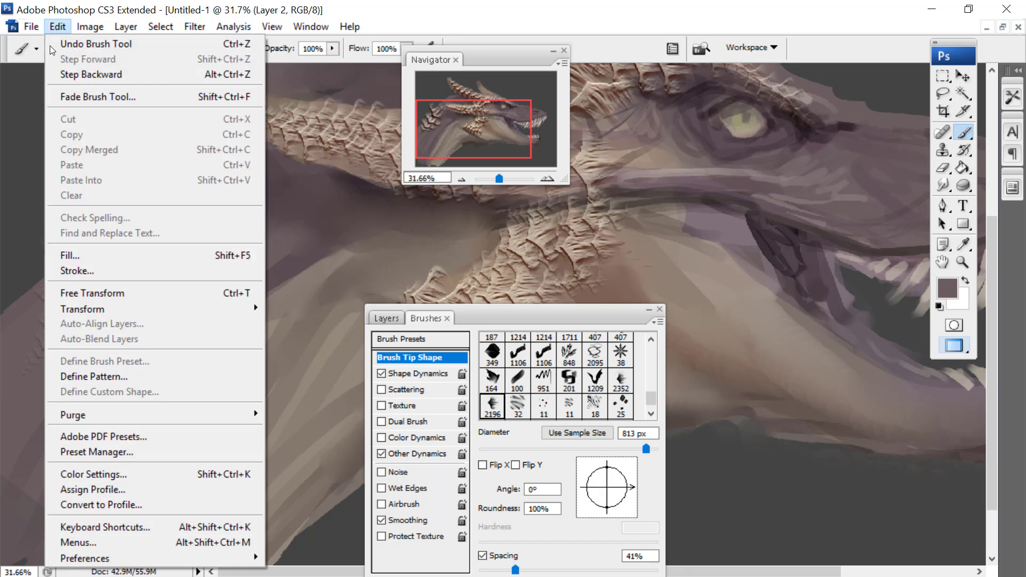
left_click(75, 41)
Set the scale brush's diameter to 442 px and paint overlapping rows of purple scales along the back of the neck up behind the horns
right_click(80, 342)
left_click(230, 364)
left_click_drag(16, 393, 215, 143)
left_click_drag(107, 341, 267, 154)
left_click_drag(35, 411, 135, 301)
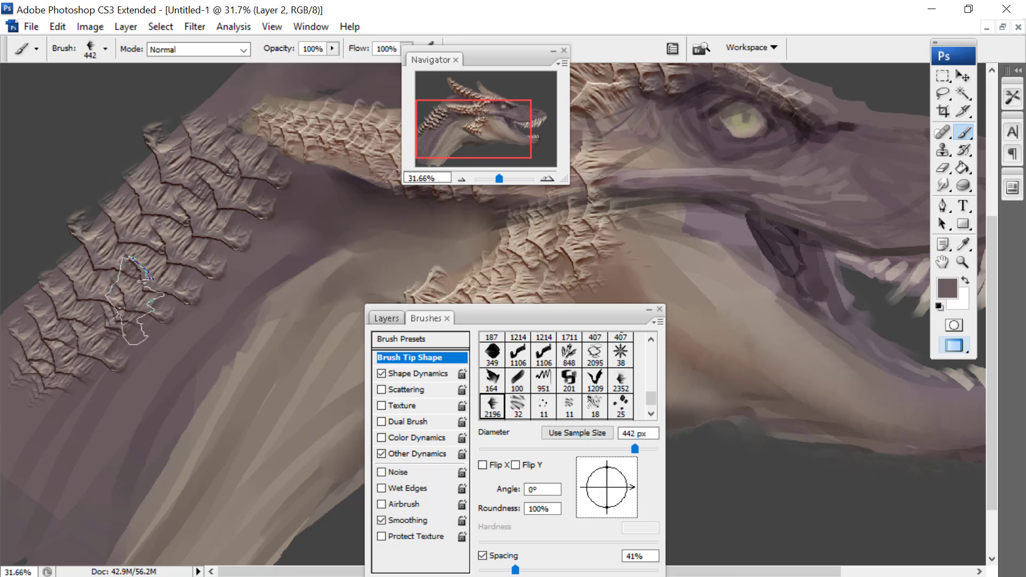
left_click_drag(487, 108, 496, 97)
mouse_move(125, 240)
left_mouse_down()
mouse_move(263, 159)
mouse_move(376, 185)
mouse_move(357, 99)
left_mouse_up()
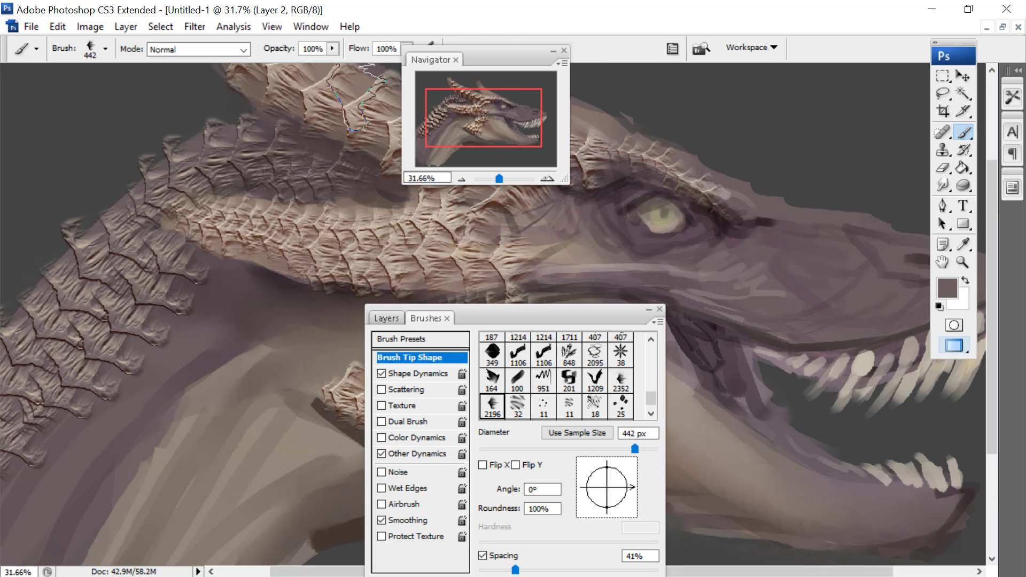
Try merging the scale layer, Layer 2, down into Layer 1, and undo the merge
left_click_drag(503, 183, 501, 183)
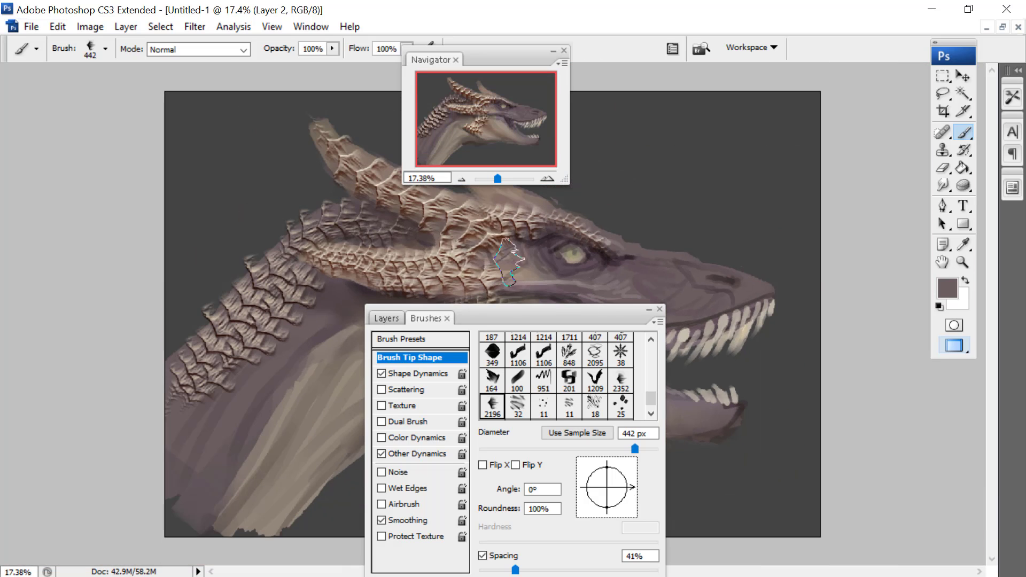
mouse_move(518, 315)
left_mouse_down()
mouse_move(643, 317)
mouse_move(769, 269)
left_mouse_up()
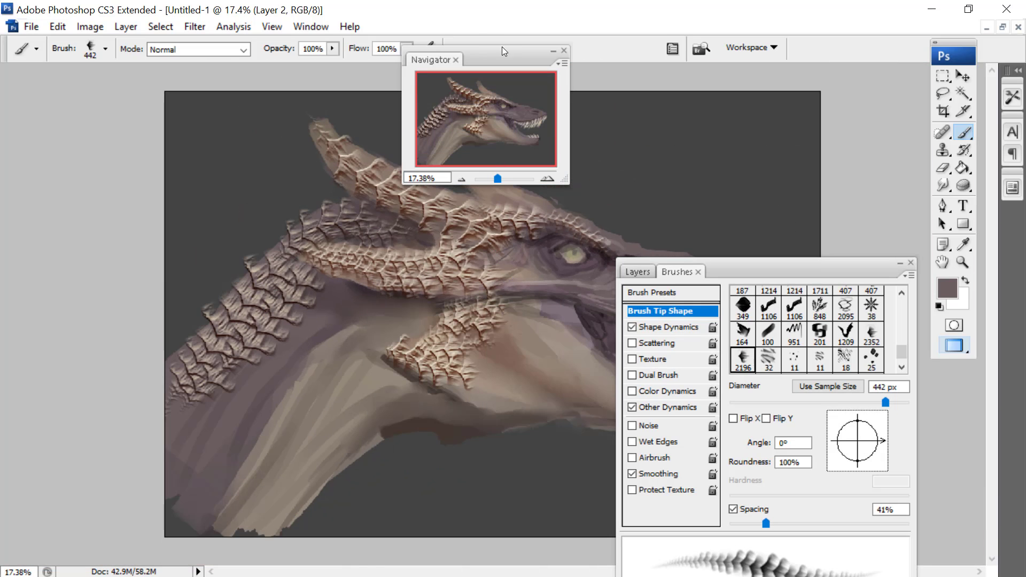
left_click_drag(502, 48, 130, 37)
mouse_move(125, 169)
left_mouse_down()
mouse_move(133, 164)
mouse_move(125, 169)
left_mouse_up()
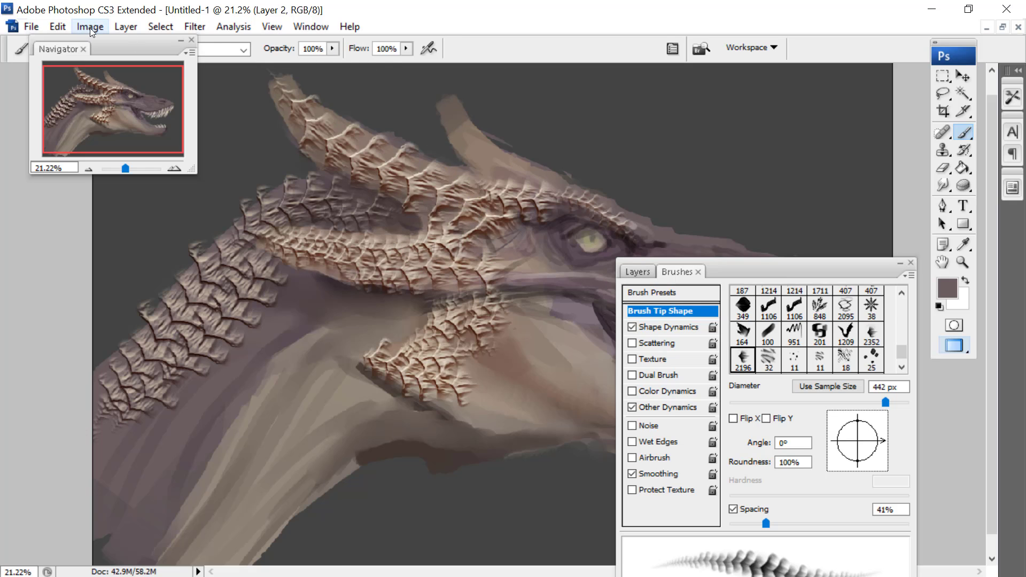
left_click(125, 26)
left_click(178, 538)
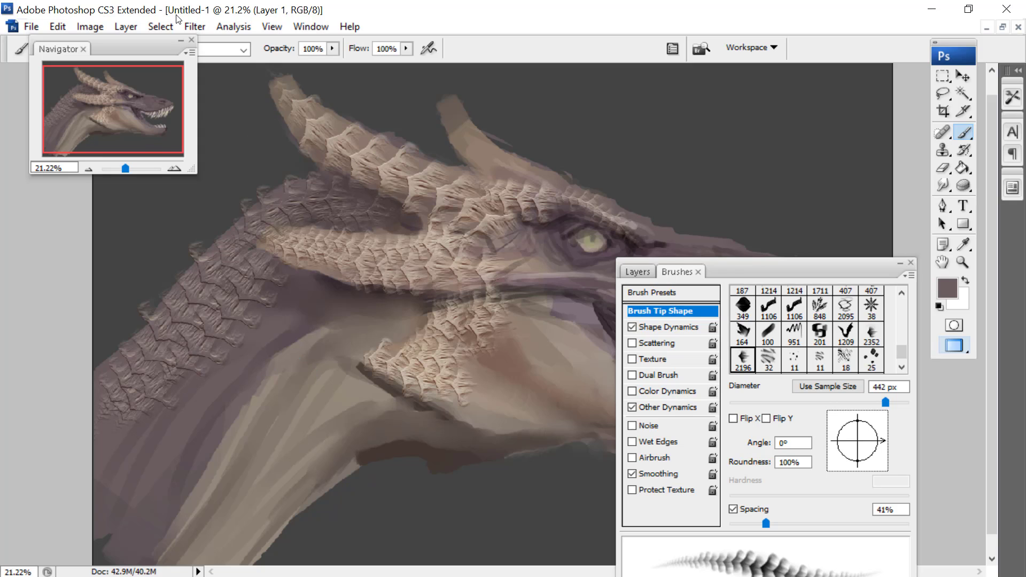
left_click(92, 26)
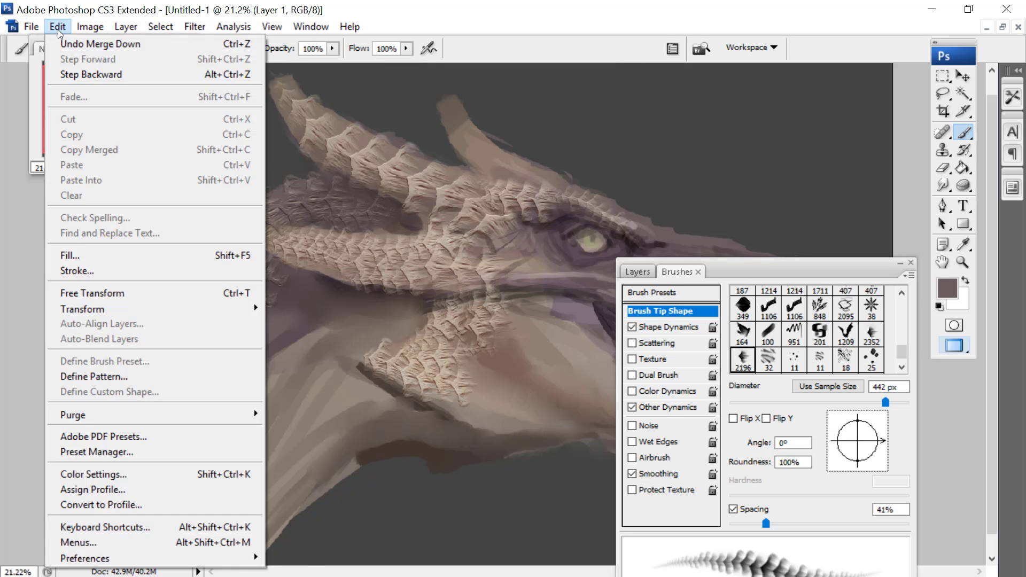
left_click(84, 42)
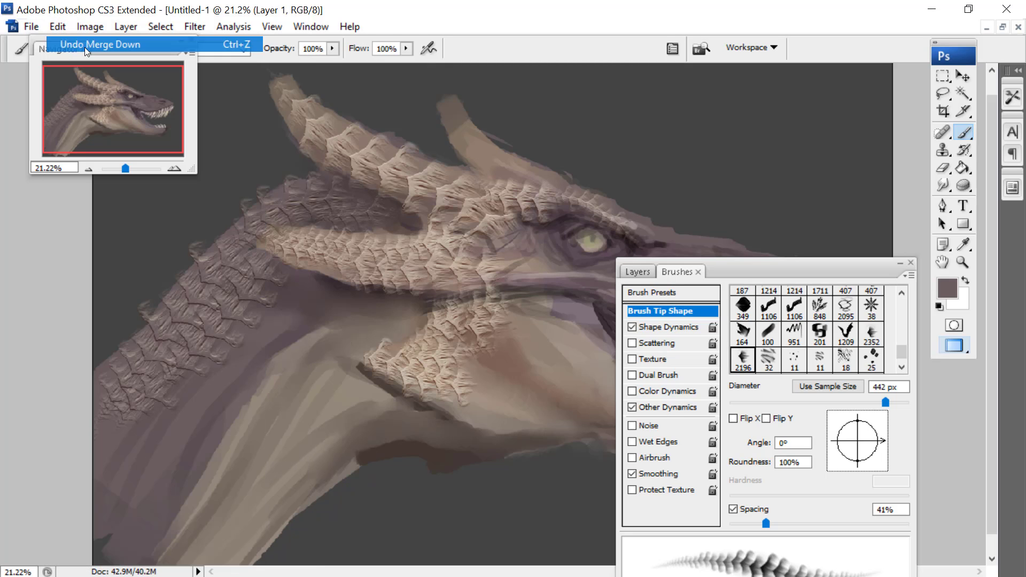
Add a Drop Shadow with a dark purple shadow colour to the layer style of Layer 2
left_click_drag(717, 264, 720, 131)
left_click(642, 137)
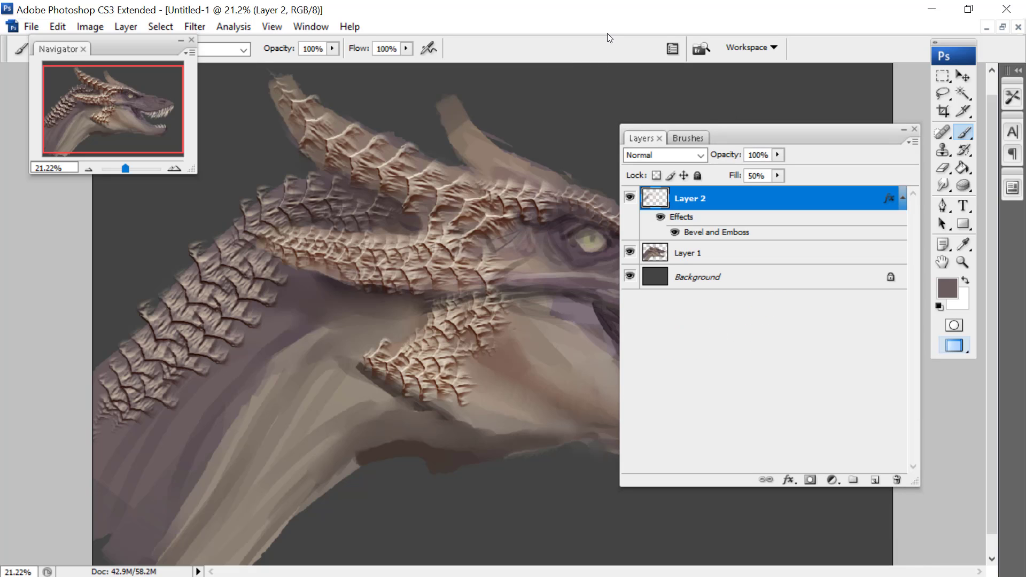
double_click(682, 221)
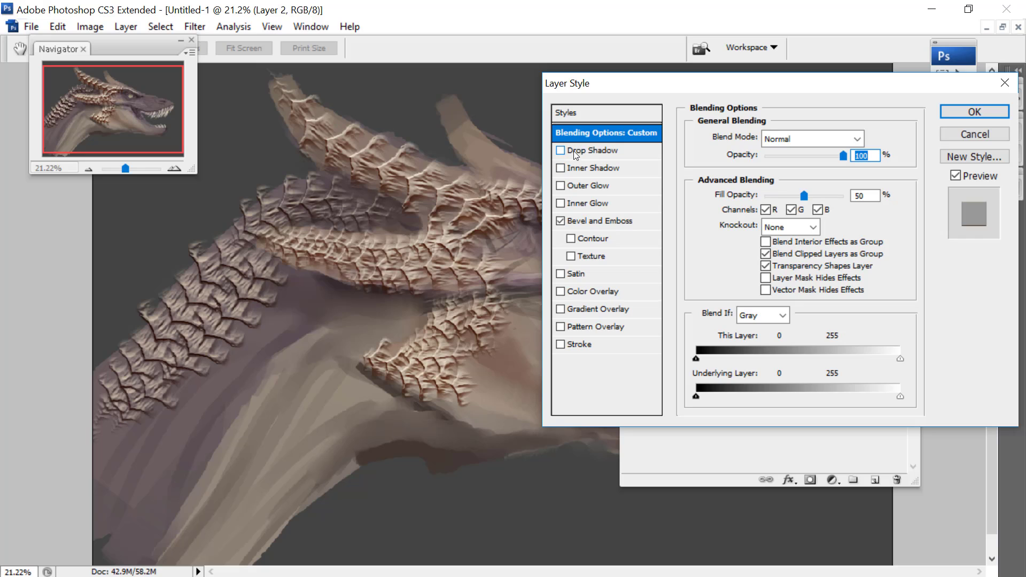
left_click(574, 151)
left_click(859, 138)
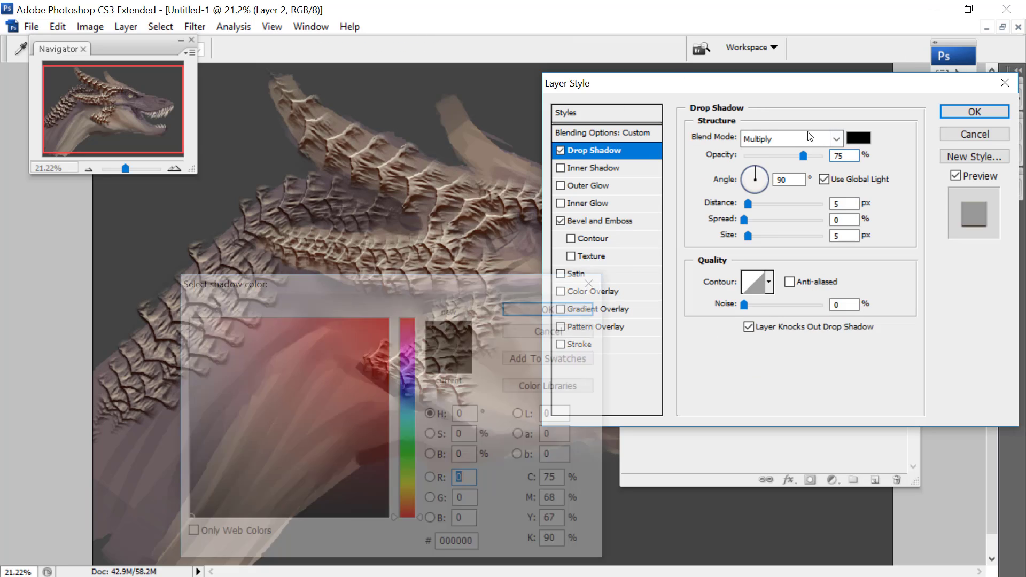
left_click_drag(393, 282, 337, 314)
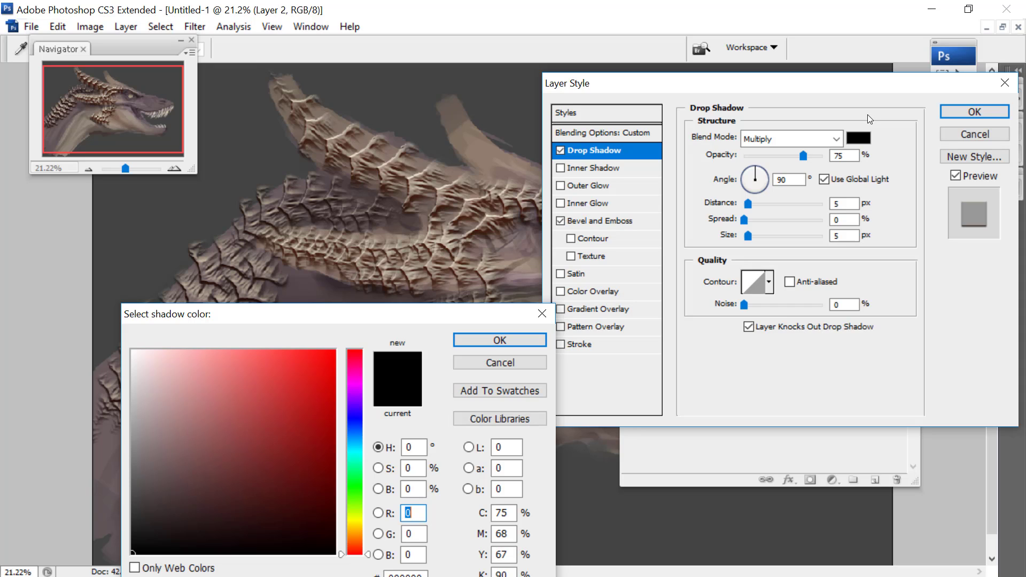
left_click_drag(221, 457, 220, 489)
left_click(354, 389)
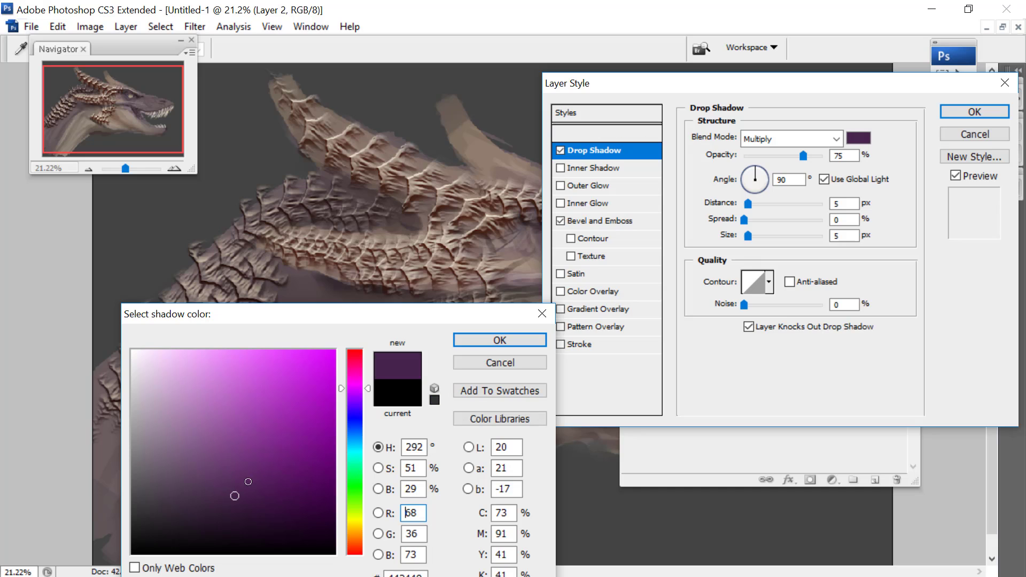
left_click(500, 340)
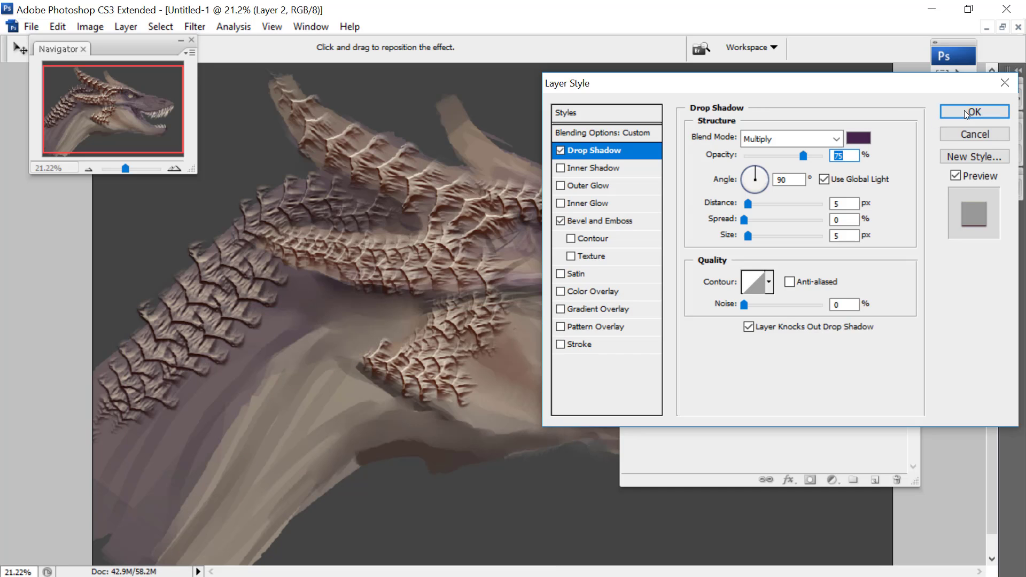
left_click(965, 112)
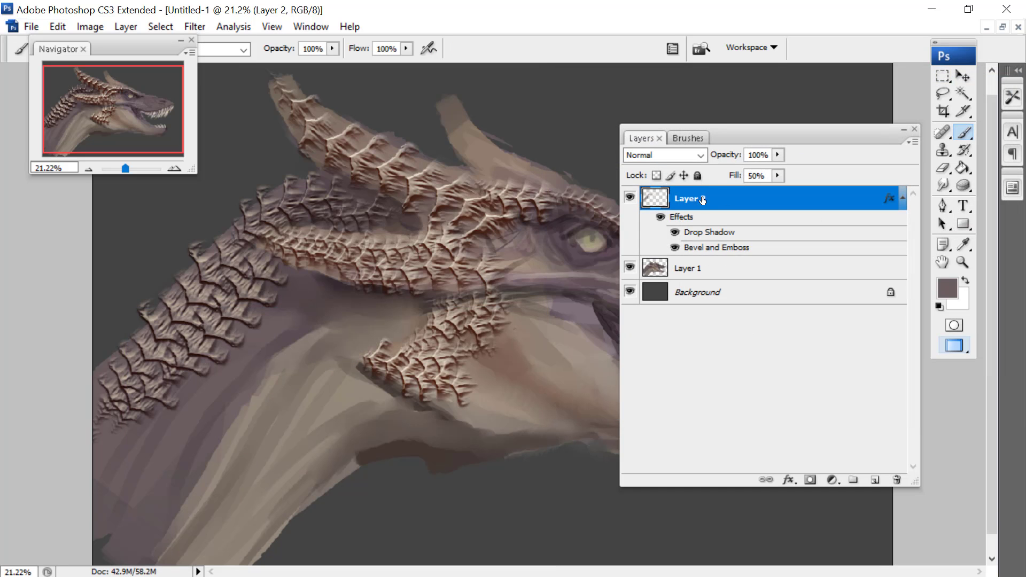
Inspect the shadowed scales up close, try merging Layer 2 into the dragon layer again, and undo that merge
left_click_drag(132, 169, 131, 168)
left_click(124, 27)
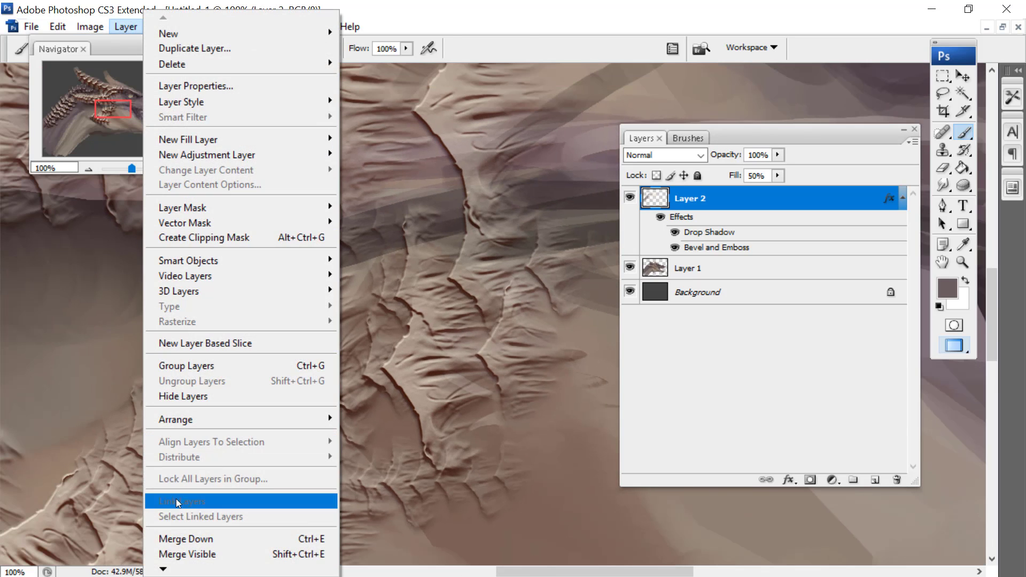
left_click(193, 538)
left_click_drag(132, 168, 127, 168)
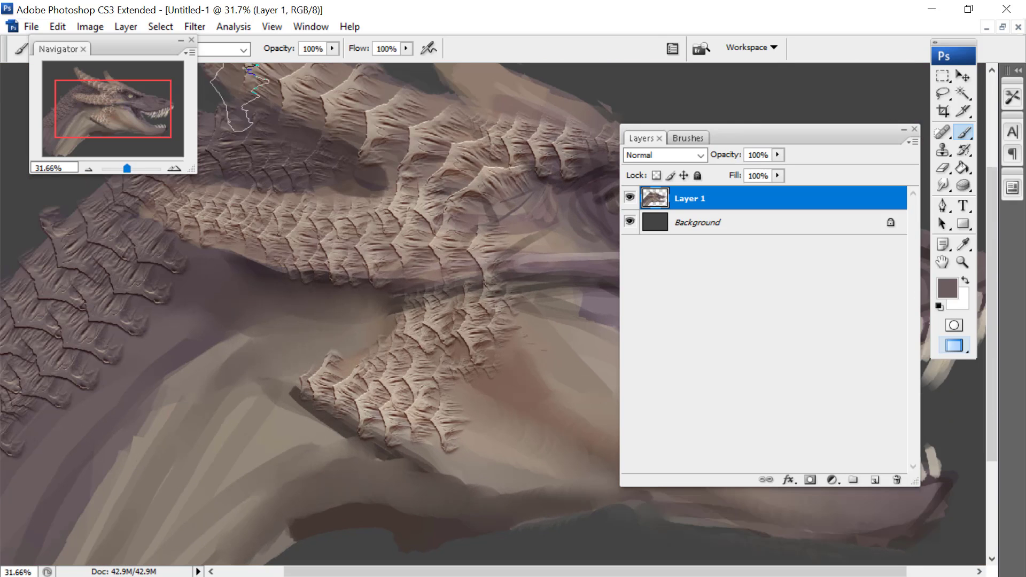
left_click_drag(745, 141, 756, 171)
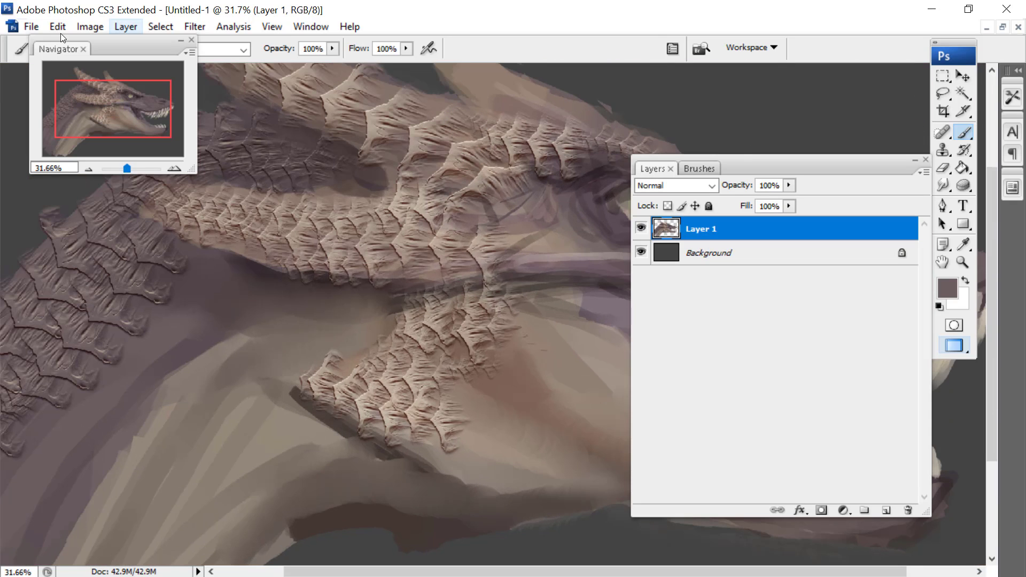
left_click(57, 27)
left_click(59, 38)
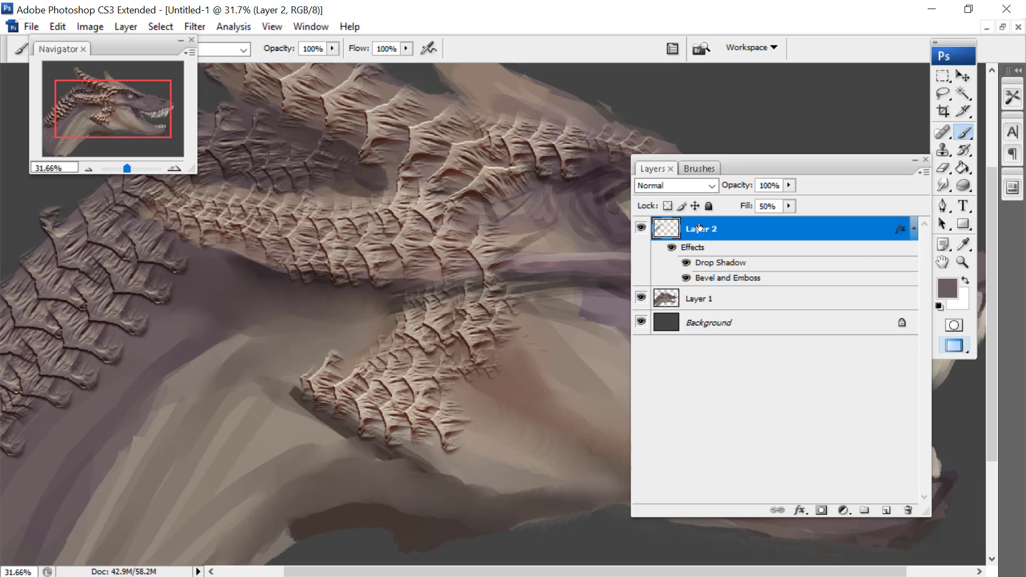
Duplicate Layer 2 as Layer 2 copy and merge the original Layer 2 down into Layer 1
left_click(126, 26)
left_click(147, 46)
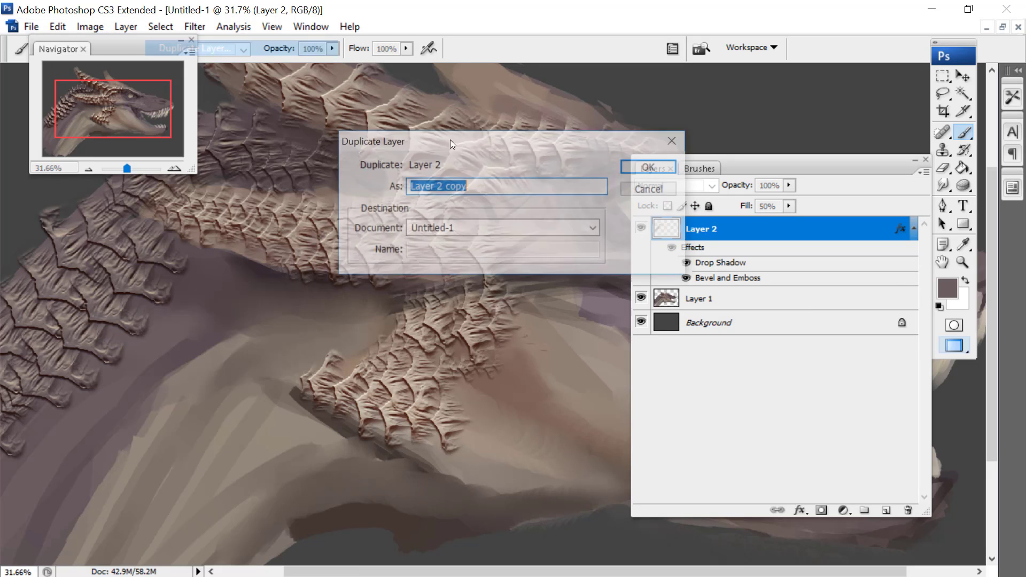
left_click(648, 165)
left_click(690, 304)
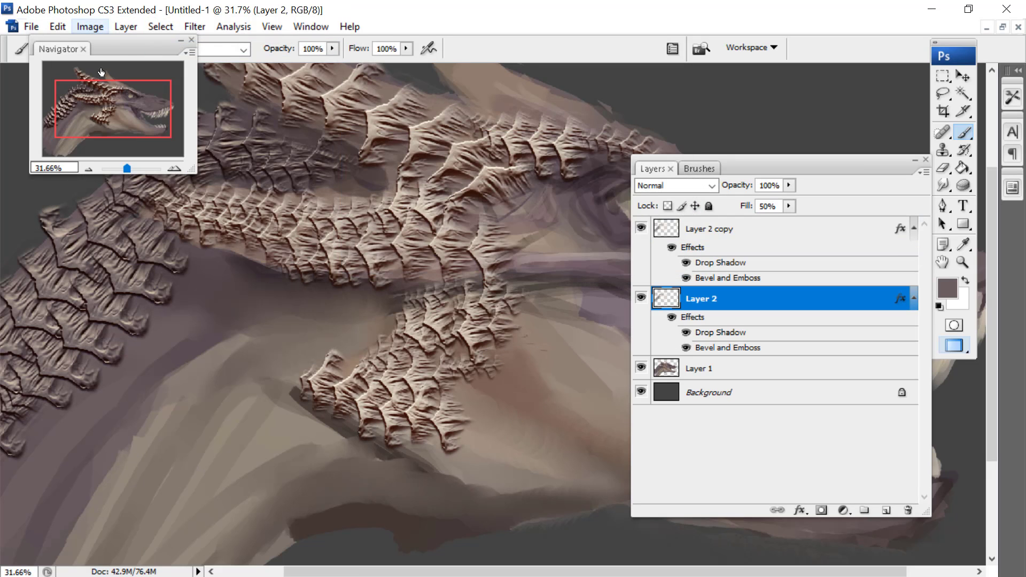
left_click(125, 27)
left_click(182, 539)
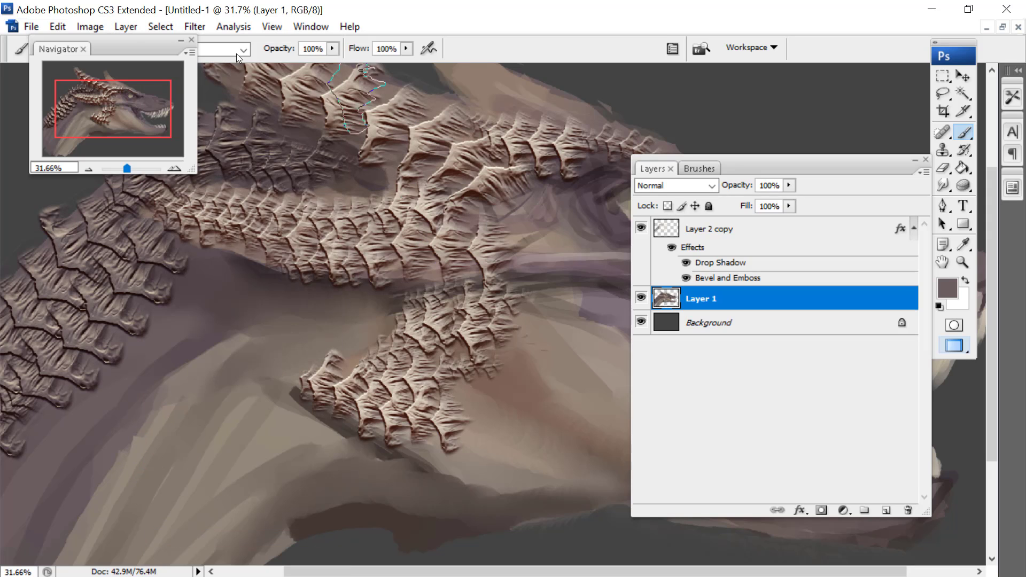
Merge Layer 2 copy down into Layer 1
key("alt+bracketright")
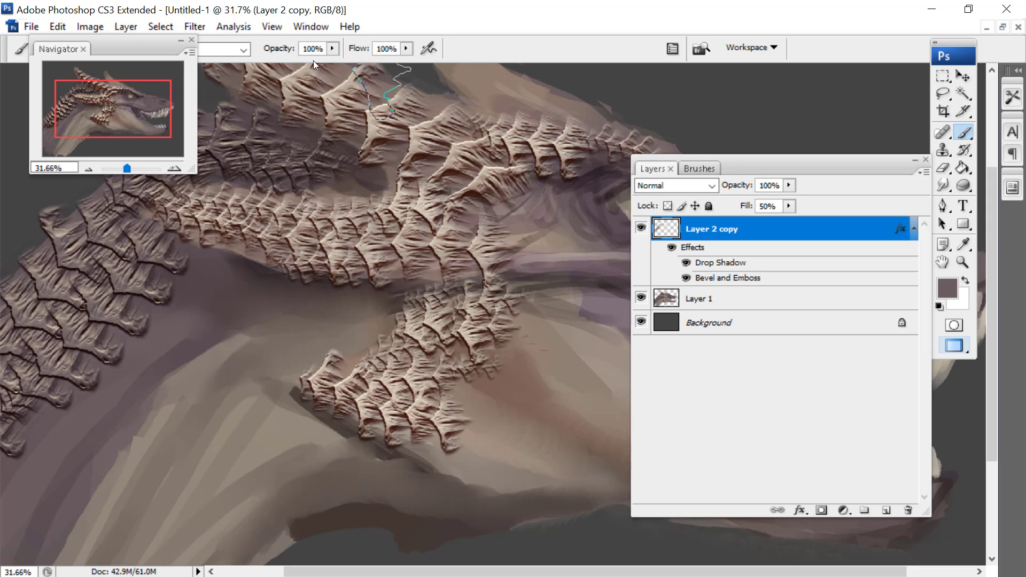
left_click(126, 27)
left_click(158, 536)
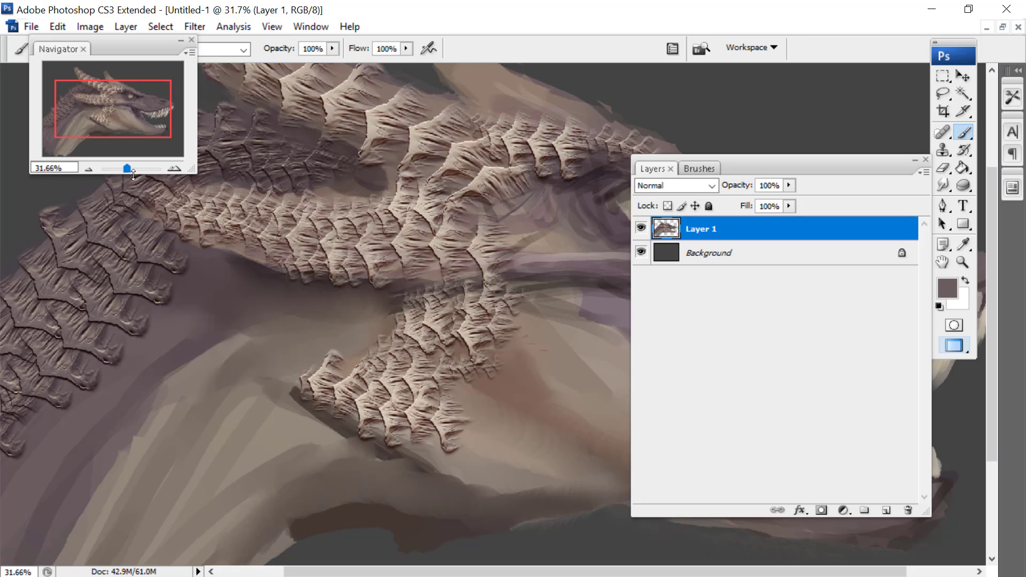
left_click_drag(126, 167, 124, 168)
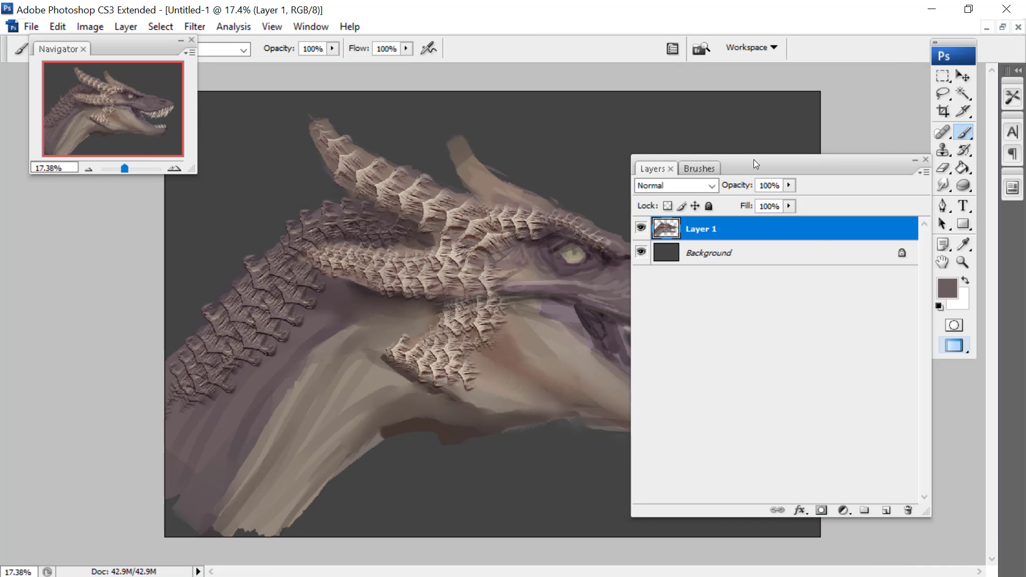
Add a new empty layer above Layer 1
left_click_drag(753, 159, 806, 142)
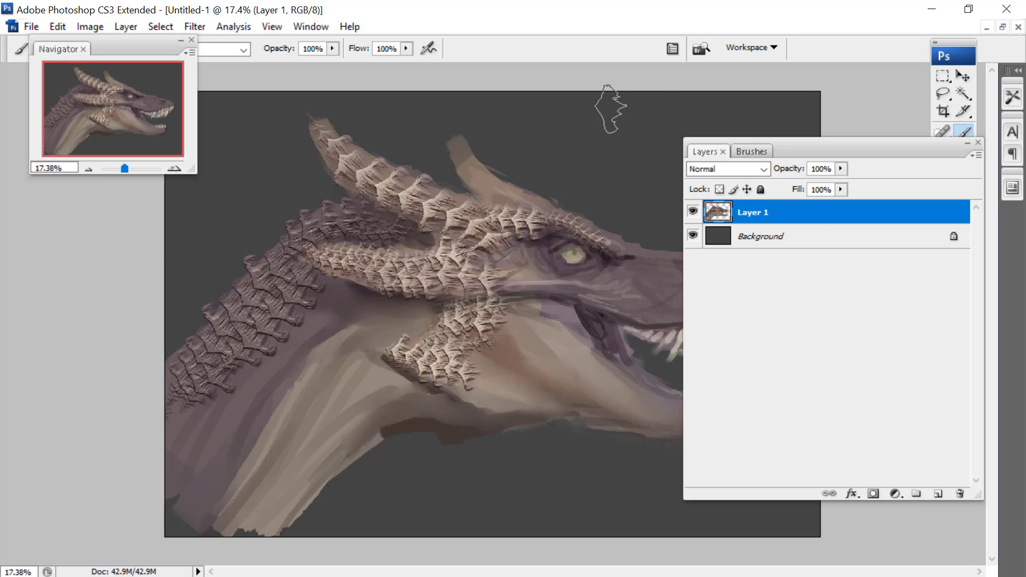
left_click_drag(810, 152, 811, 244)
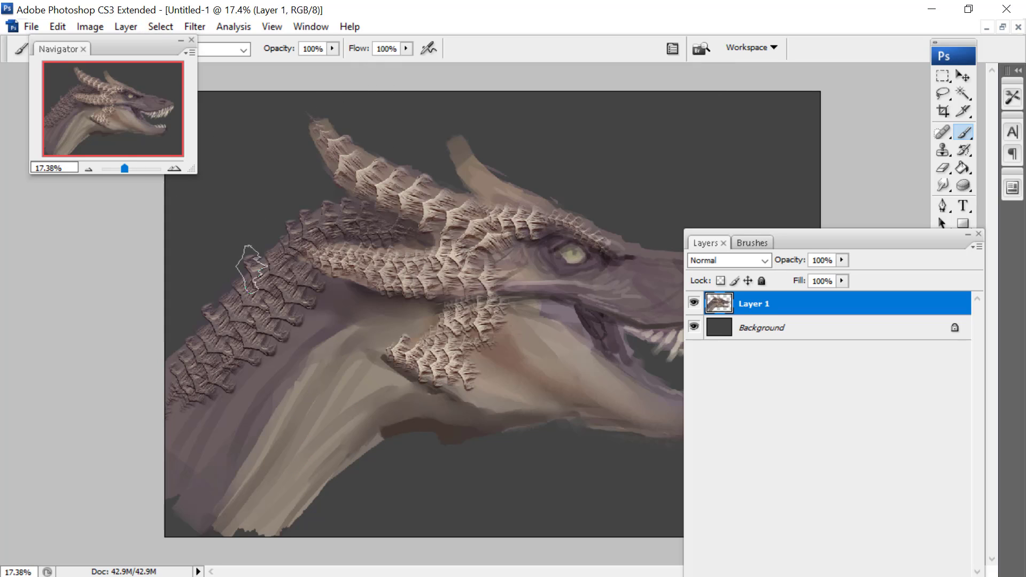
left_click(126, 27)
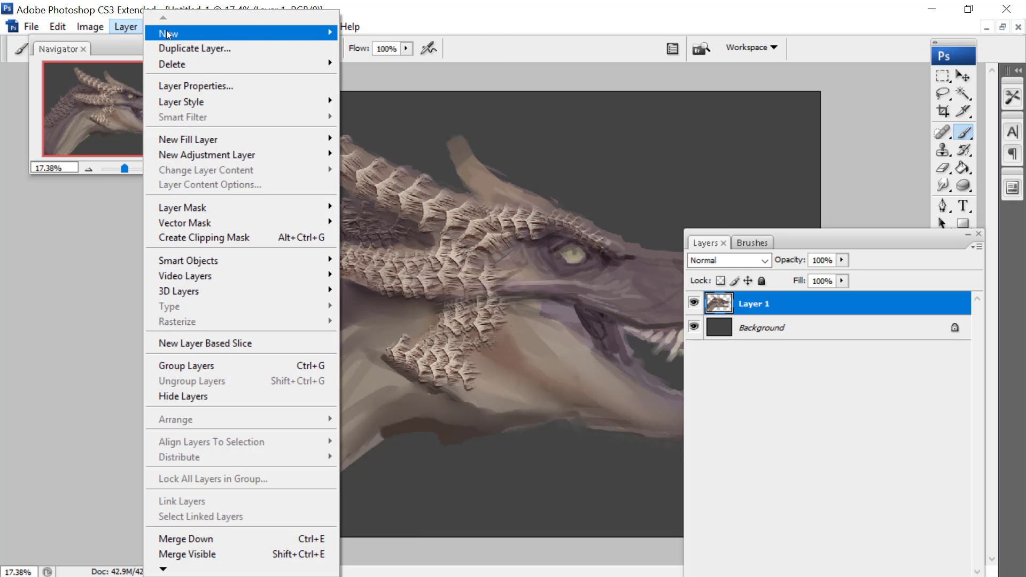
left_click(352, 33)
left_click(651, 170)
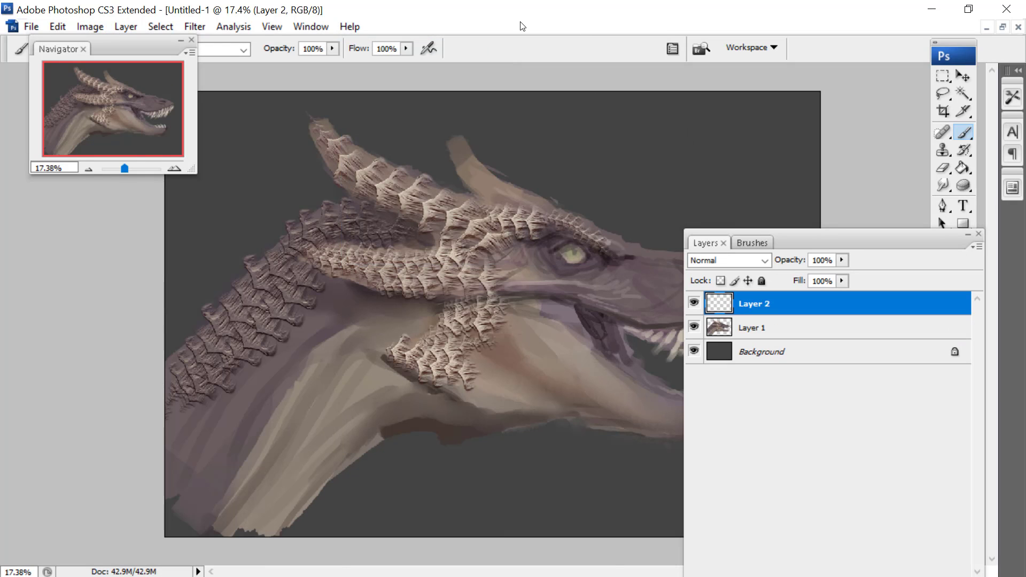
Clear the whole canvas of the Untitled-2 document to white and activate the Brush tool
left_click(1003, 27)
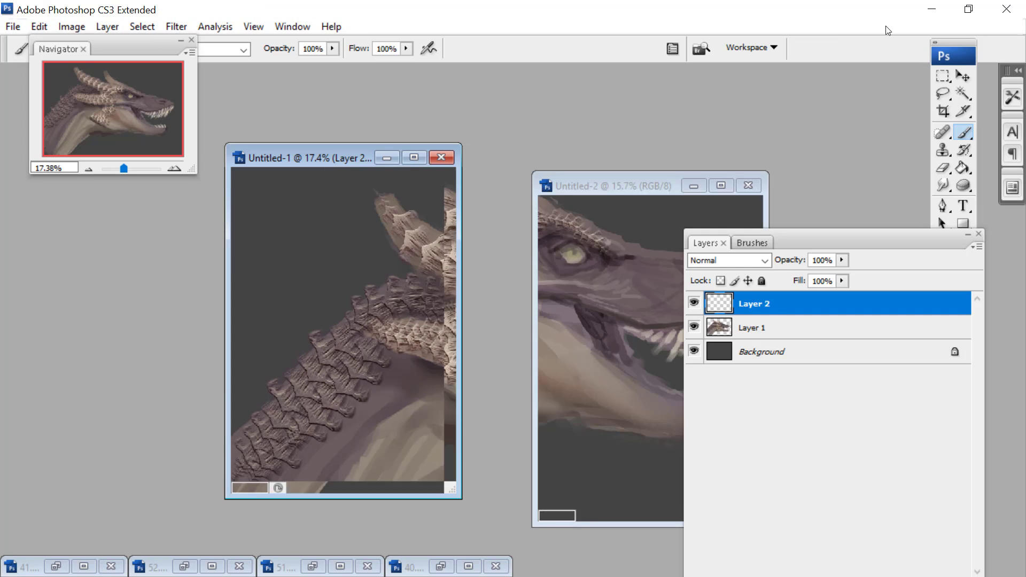
left_click_drag(613, 176, 614, 80)
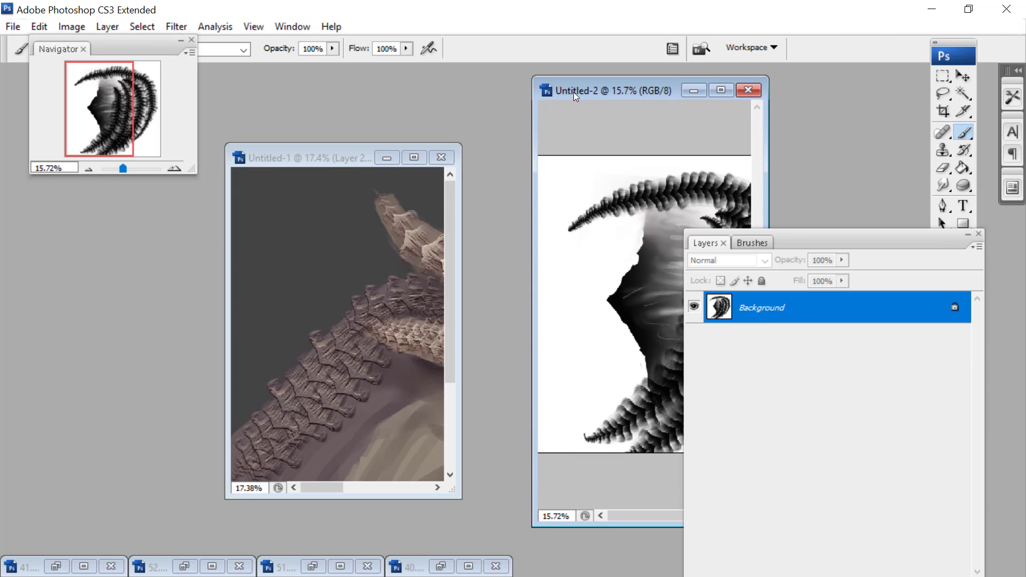
left_click(722, 90)
left_click(943, 76)
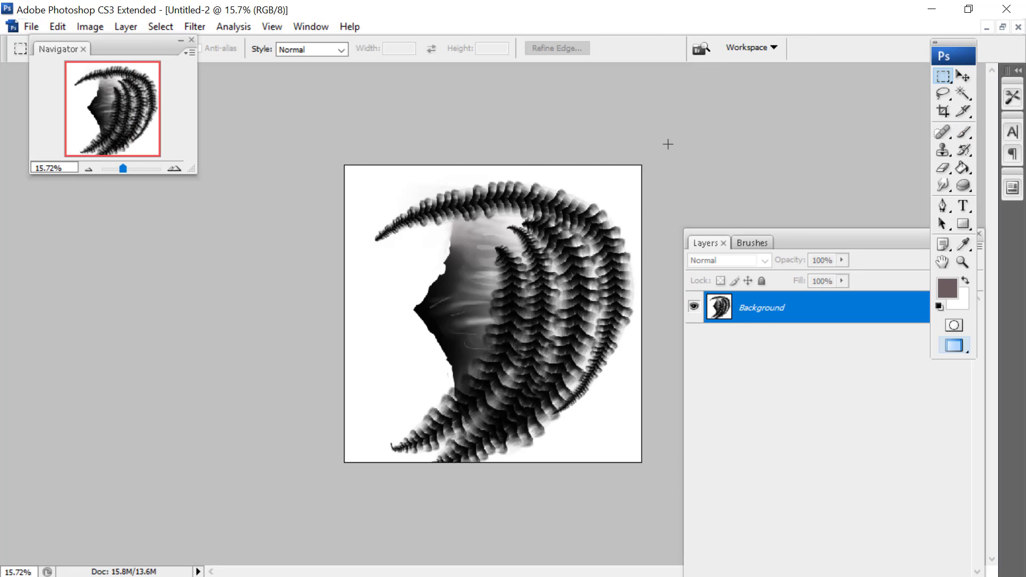
left_click(57, 27)
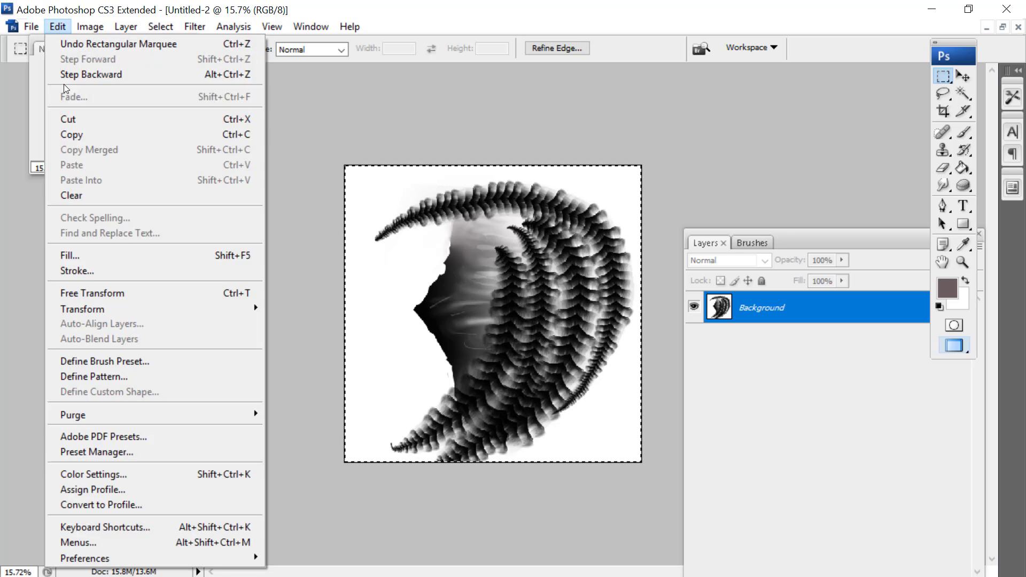
left_click(70, 195)
left_click(964, 132)
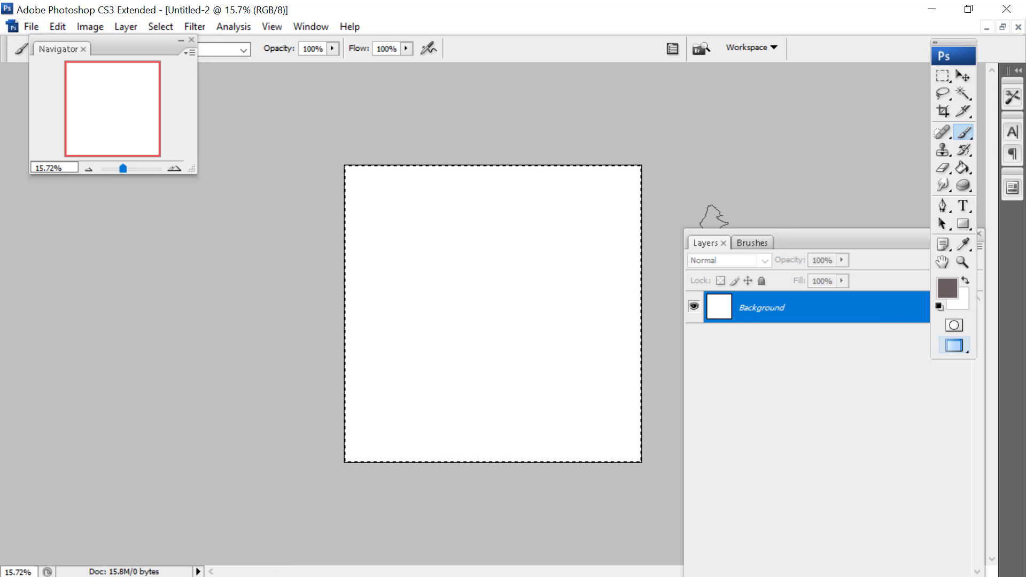
Select the first hard round brush preset, enlarge its diameter and paint a first oval stroke near the canvas centre
right_click(676, 230)
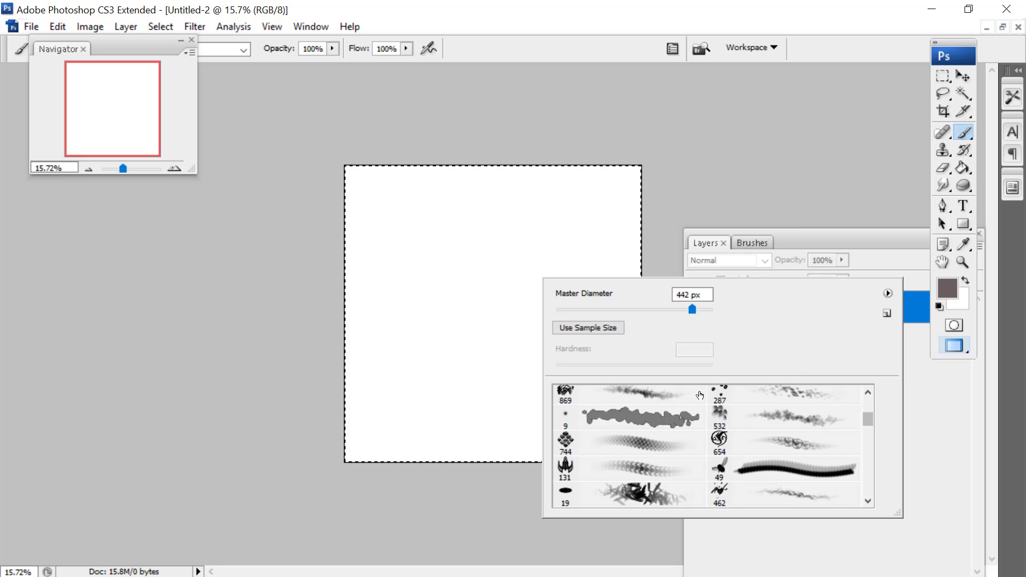
scroll(856, 390, "up", 5)
left_click(631, 397)
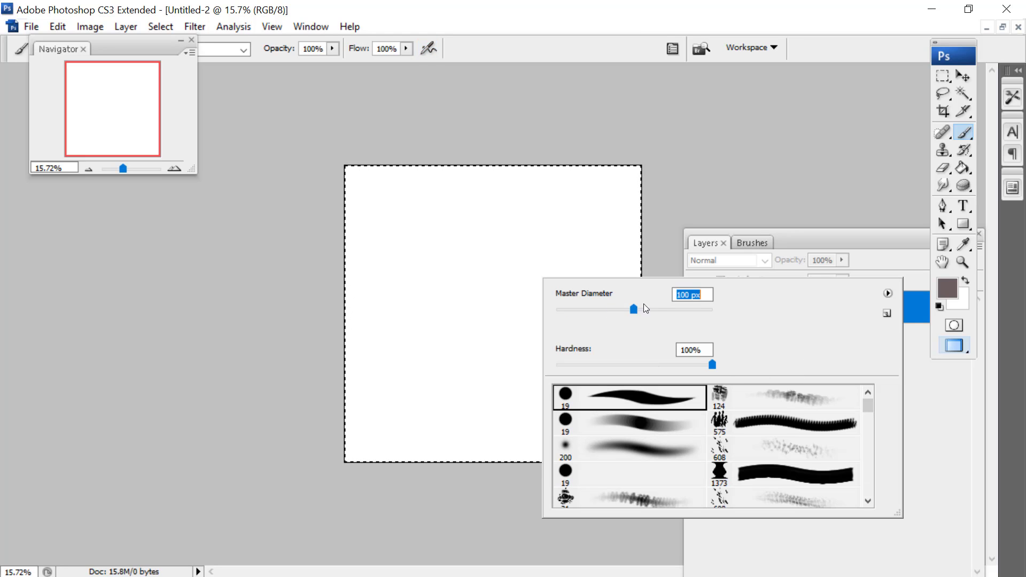
left_click_drag(120, 168, 123, 167)
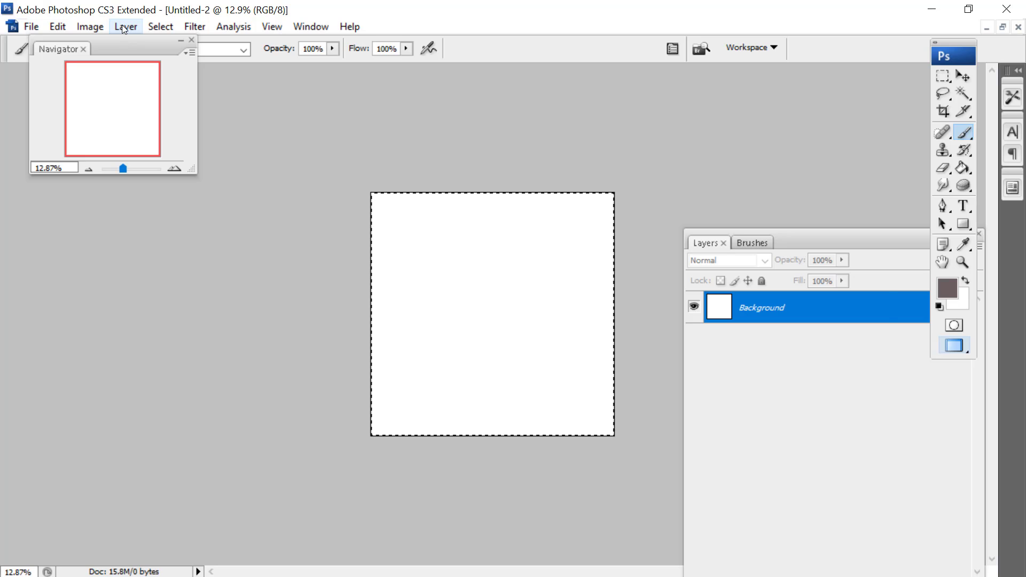
right_click(525, 304)
left_click(672, 328)
left_click(470, 91)
right_click(494, 240)
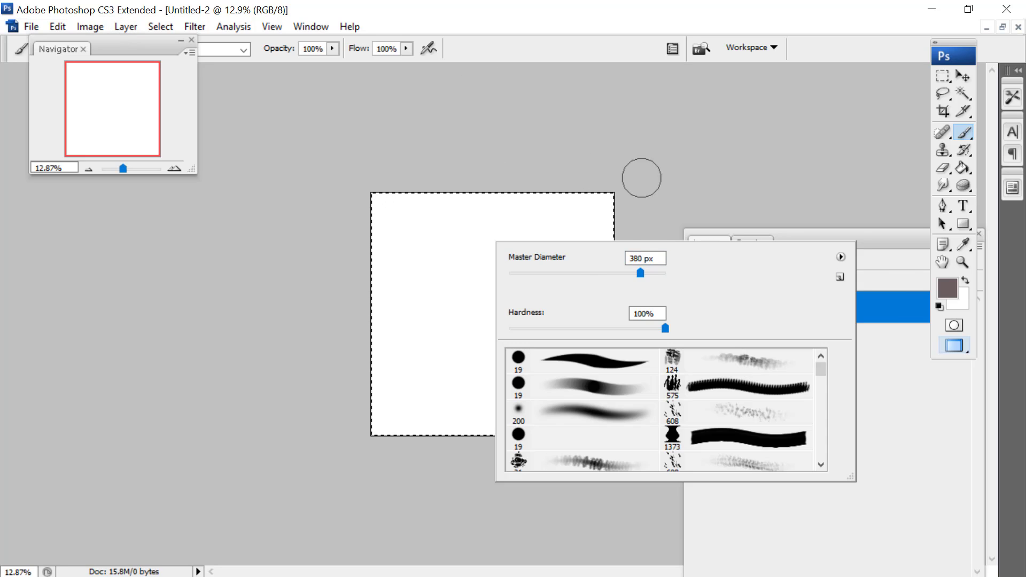
left_click_drag(641, 274, 651, 273)
left_click(652, 216)
mouse_move(498, 300)
left_mouse_down()
mouse_move(504, 286)
mouse_move(483, 305)
left_mouse_up()
Set the foreground colour to a neutral dark grey with RGB values 61, 61, 61
left_click(944, 290)
left_click_drag(140, 503, 91, 504)
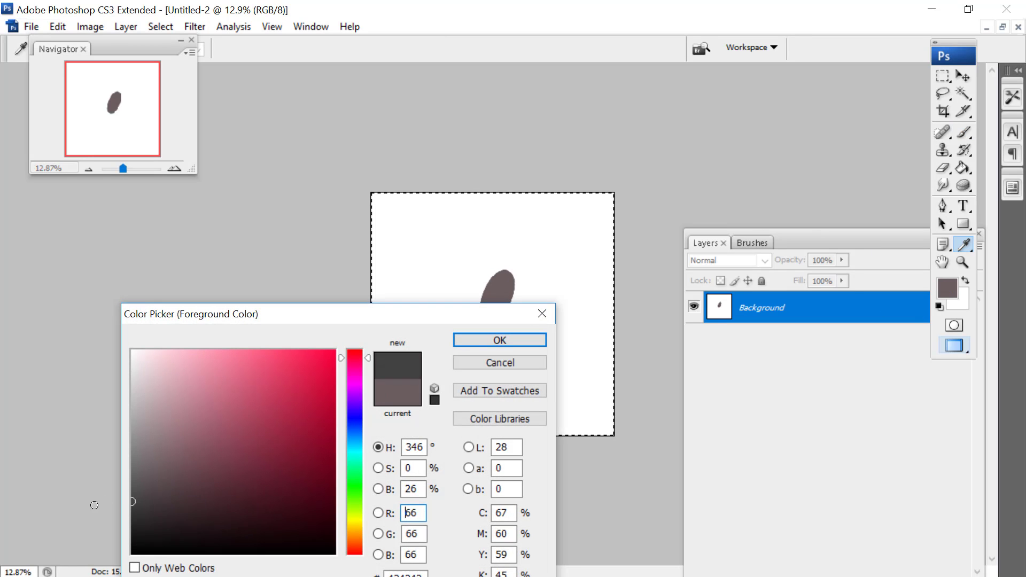
left_click(491, 344)
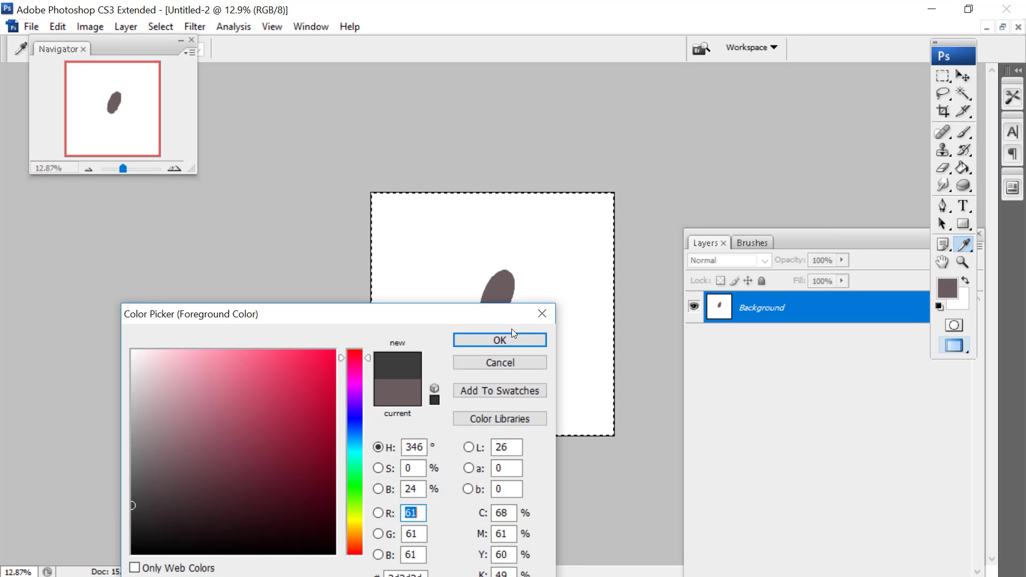
Paint a large dark grey oval over the central stroke and scatter six smaller irregular spots around it
mouse_move(503, 284)
left_mouse_down()
mouse_move(458, 332)
mouse_move(515, 291)
left_mouse_up()
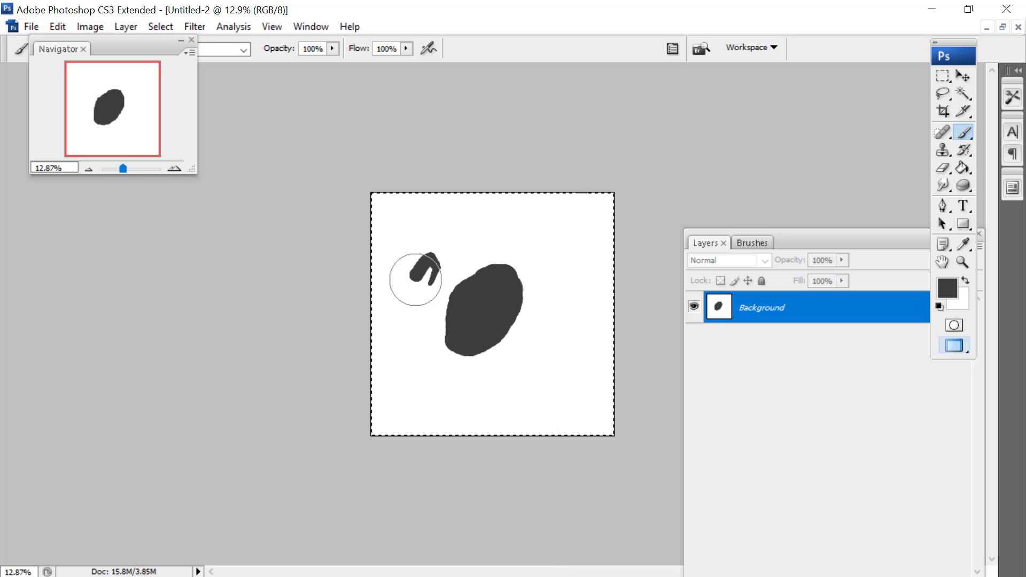
left_click(486, 240)
left_click_drag(553, 297, 553, 311)
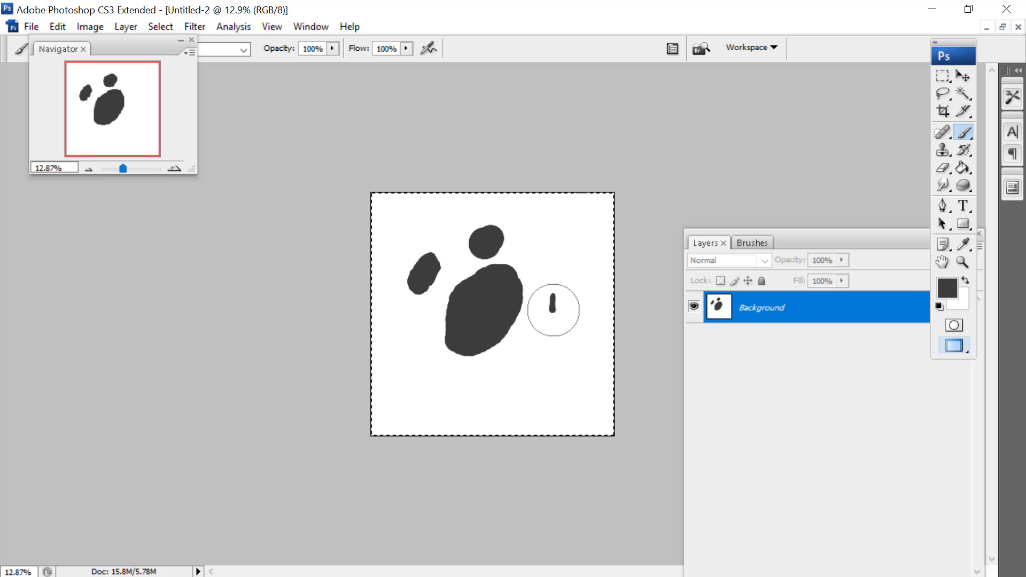
left_click_drag(462, 368, 450, 384)
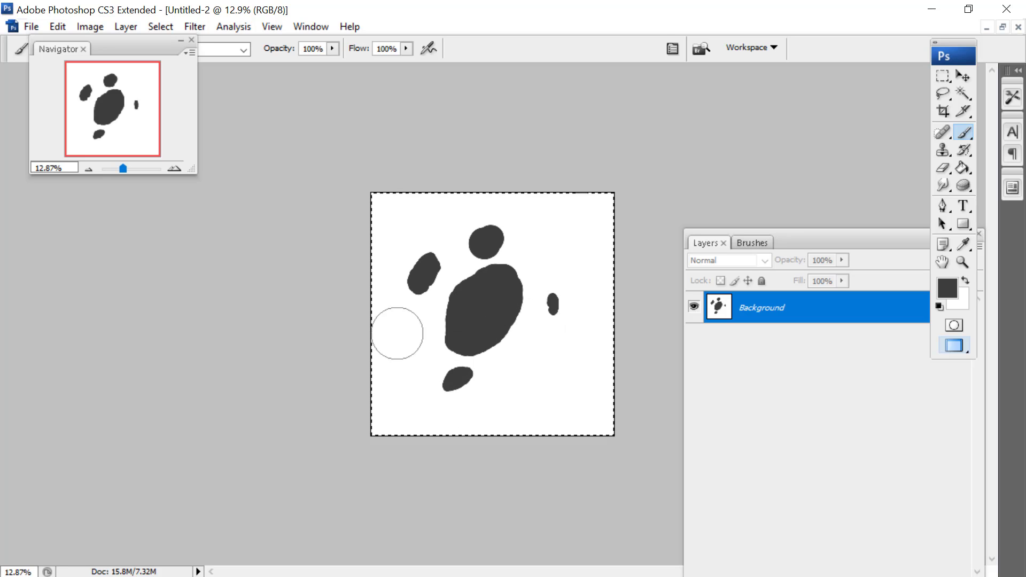
left_click_drag(541, 360, 539, 370)
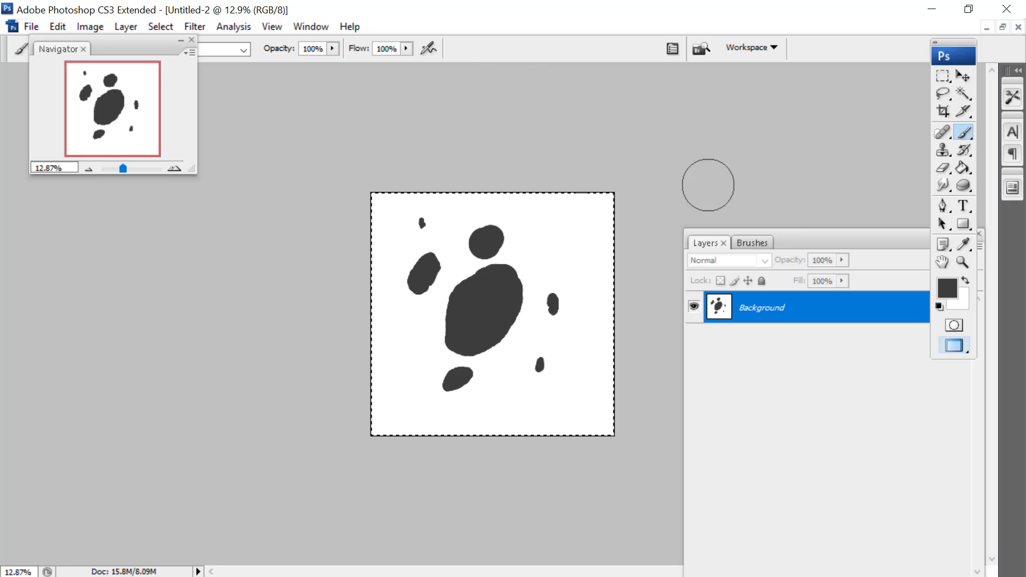
Lighten the edges of the large oval and the smaller spots using a soft 226 px eraser with 0% hardness
left_click(943, 168)
right_click(460, 277)
left_click(582, 429)
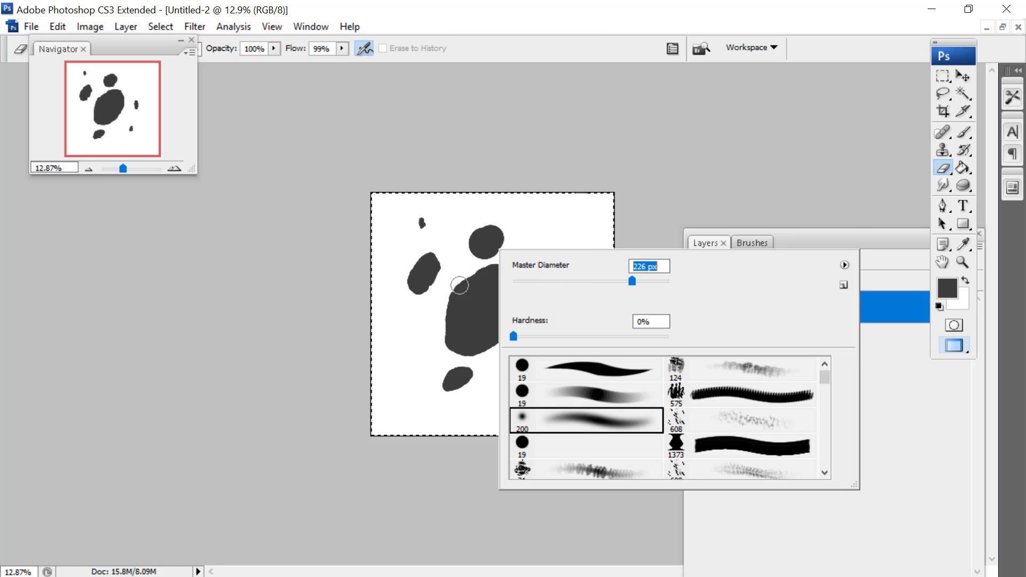
key("Return")
mouse_move(460, 285)
left_mouse_down()
mouse_move(459, 343)
mouse_move(457, 334)
mouse_move(505, 322)
mouse_move(513, 285)
mouse_move(485, 275)
mouse_move(503, 323)
mouse_move(475, 291)
mouse_move(510, 249)
mouse_move(481, 249)
left_mouse_up()
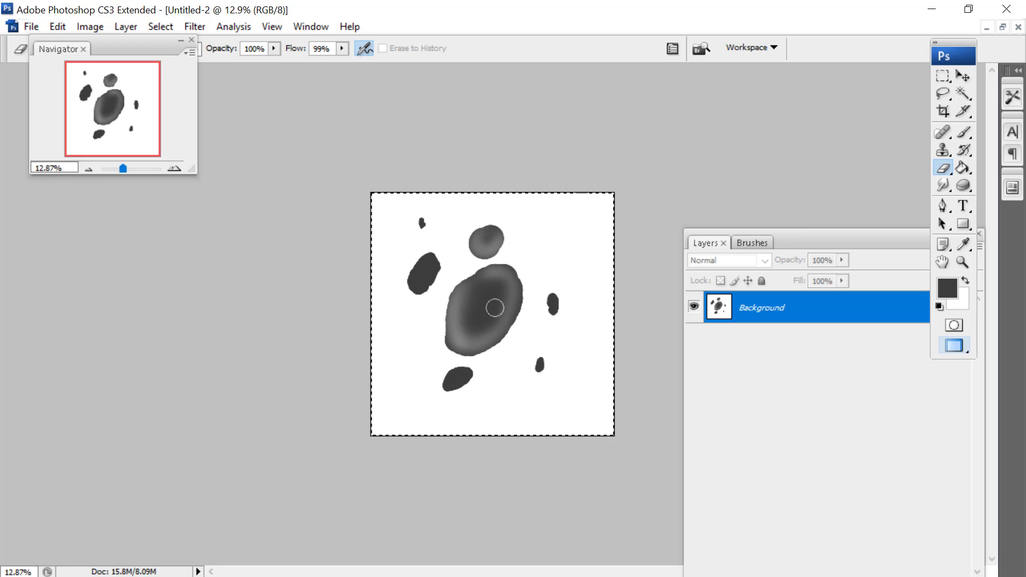
mouse_move(415, 288)
left_mouse_down()
mouse_move(439, 363)
mouse_move(460, 387)
mouse_move(552, 293)
left_mouse_up()
left_click_drag(422, 222, 427, 229)
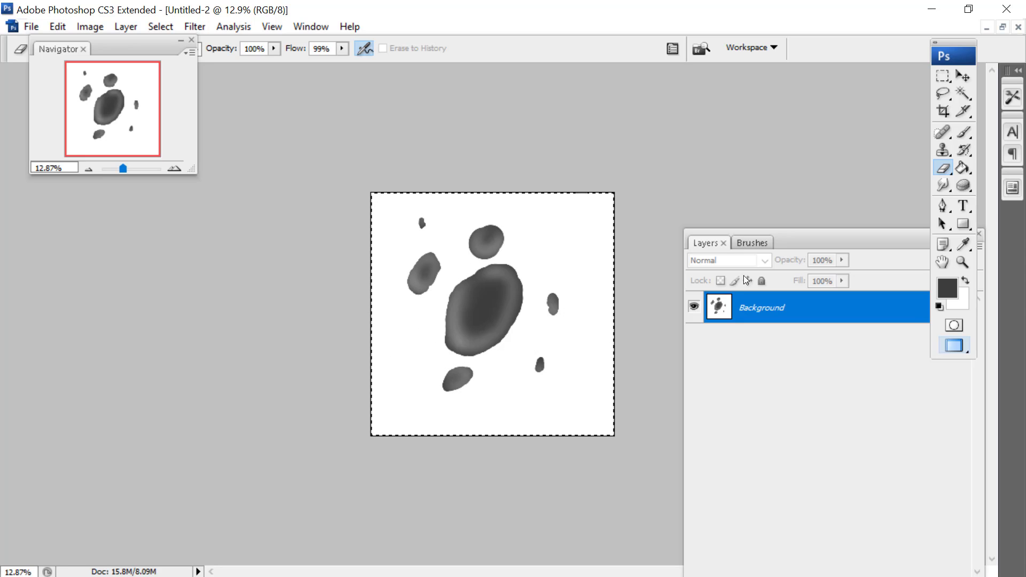
Set the foreground colour to black and paint a dark core inside the large oval
left_click(947, 288)
mouse_move(136, 464)
left_mouse_down()
mouse_move(120, 487)
mouse_move(126, 561)
left_mouse_up()
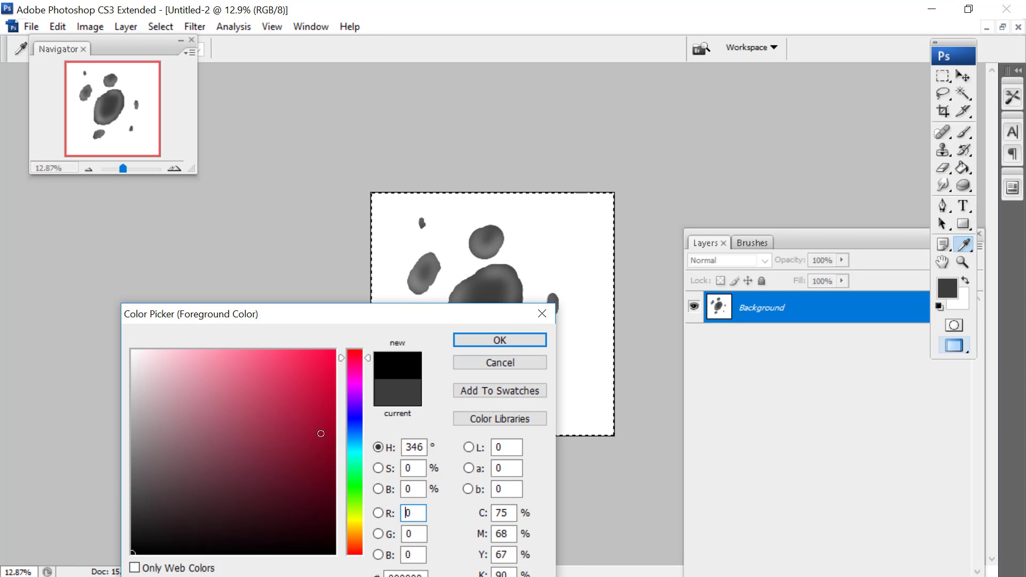
left_click(500, 341)
left_click_drag(483, 309, 489, 295)
Shade the large oval and darken the smaller spots' centres in black with the soft round brush reduced to 48 px
left_click(964, 132)
right_click(497, 299)
left_click(545, 420)
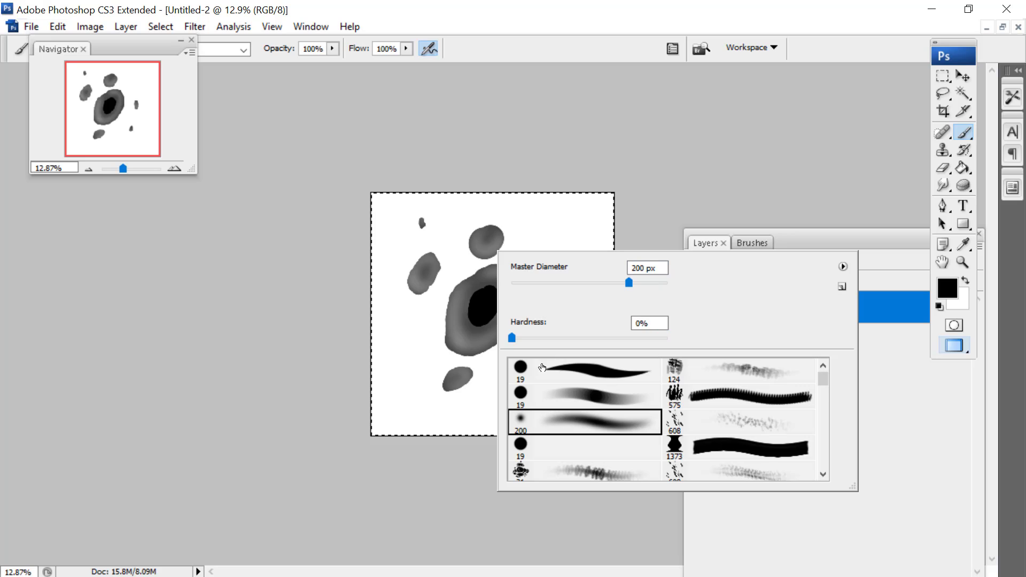
left_click(538, 284)
left_click(492, 305)
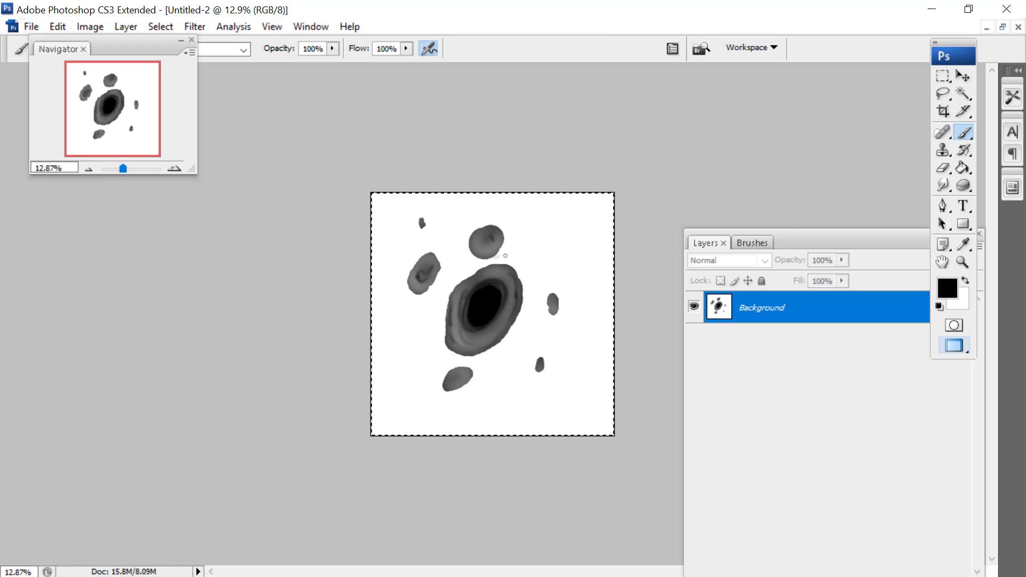
left_click(461, 374)
Define the painted spots as a new brush preset, keeping the suggested name
left_click_drag(100, 39, 85, 110)
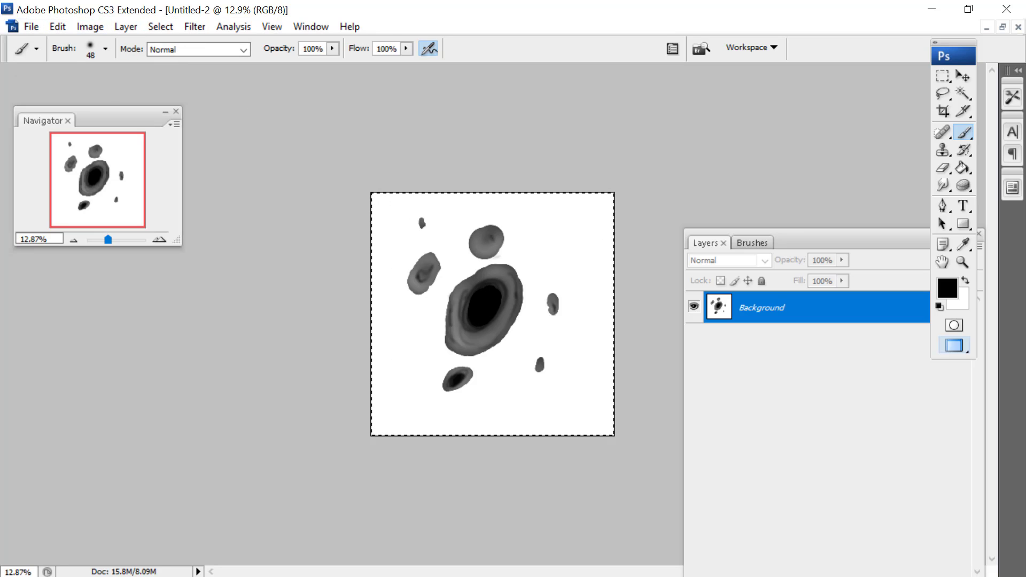
left_click(57, 27)
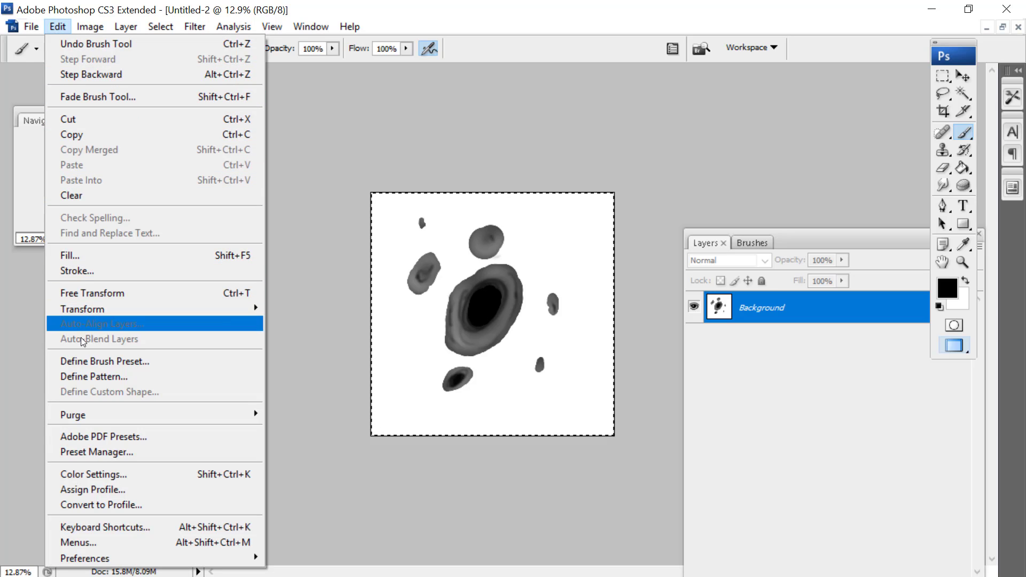
left_click(84, 361)
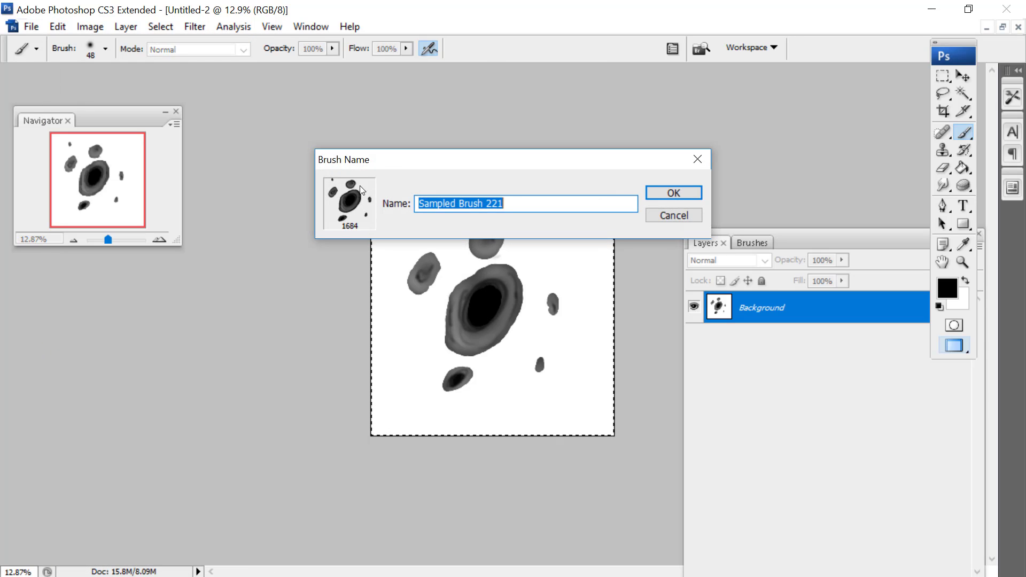
key("Return")
Enable Shape Dynamics for the new spot brush and set its size jitter to 41%
key("F5")
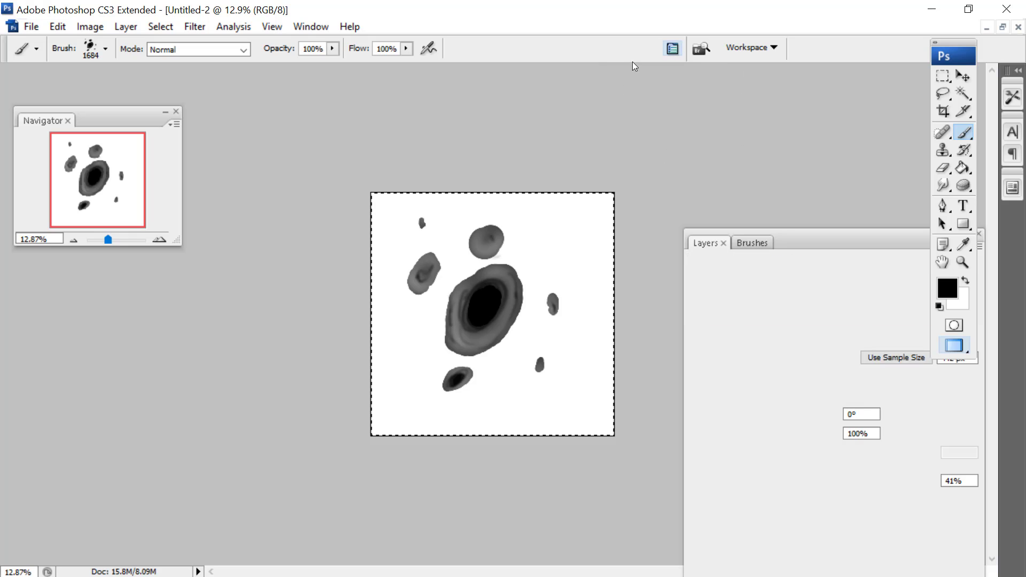
left_click(700, 298)
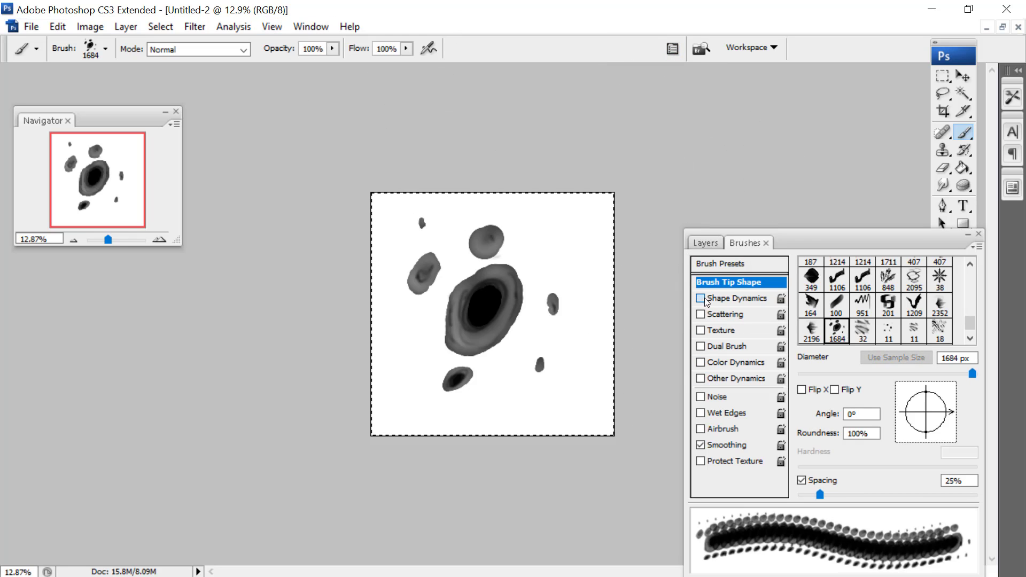
left_click_drag(829, 234, 506, 57)
left_click(406, 122)
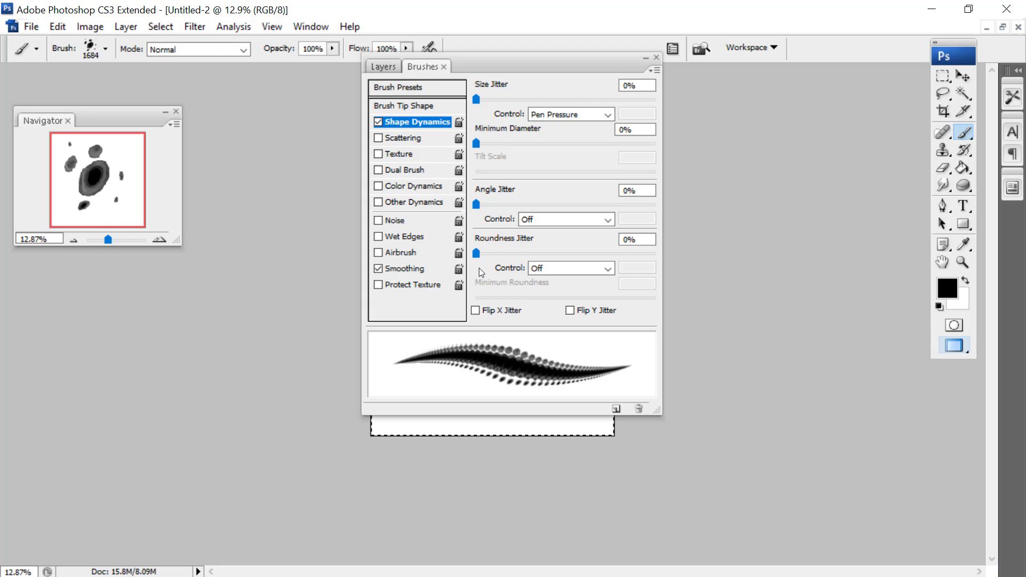
left_click_drag(497, 58, 564, 55)
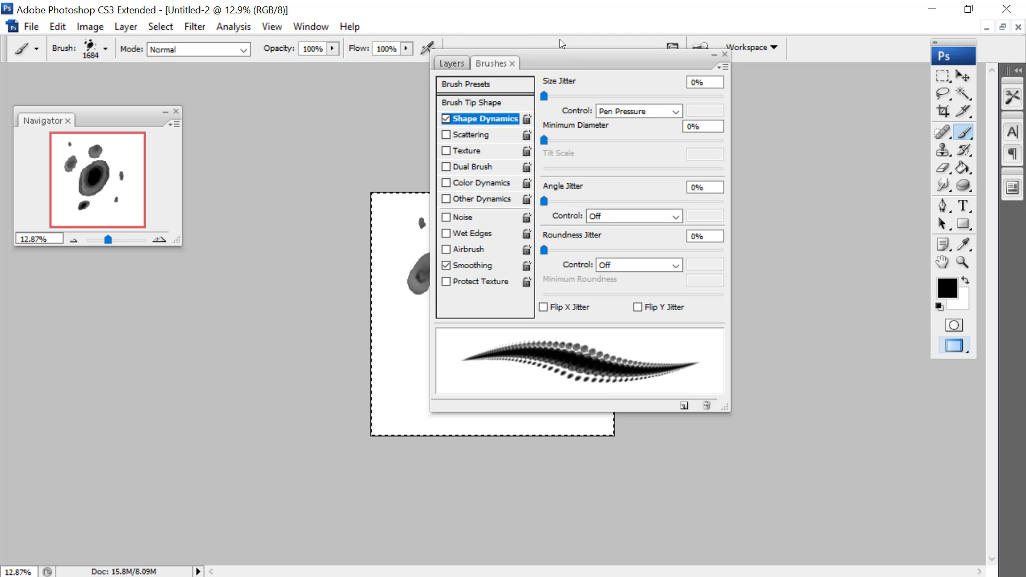
left_click_drag(547, 95, 621, 97)
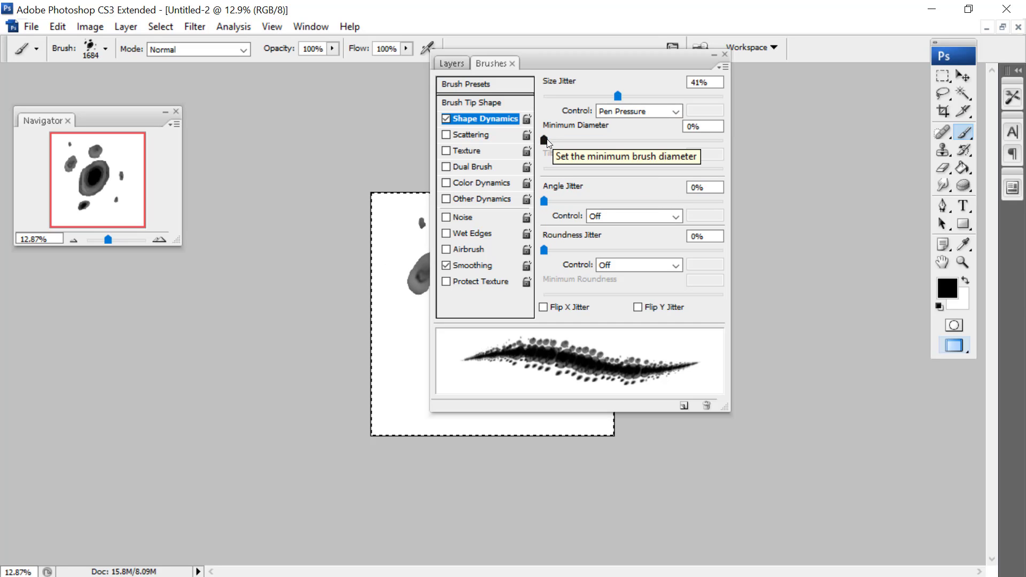
Set the spot brush's minimum diameter to 26% and its tip spacing to 50%
left_click_drag(544, 140, 592, 135)
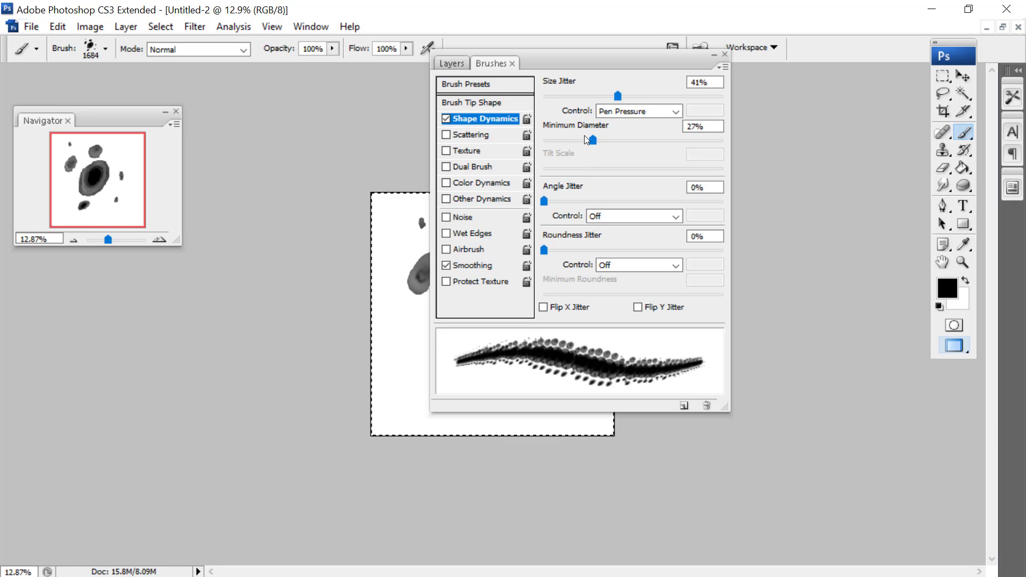
left_click_drag(592, 140, 545, 140)
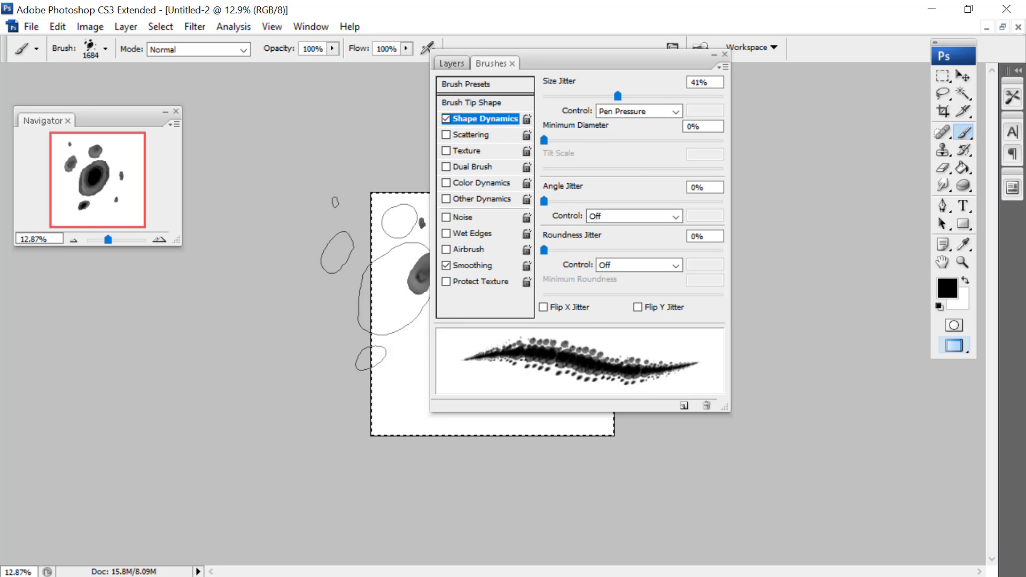
left_click_drag(544, 140, 590, 140)
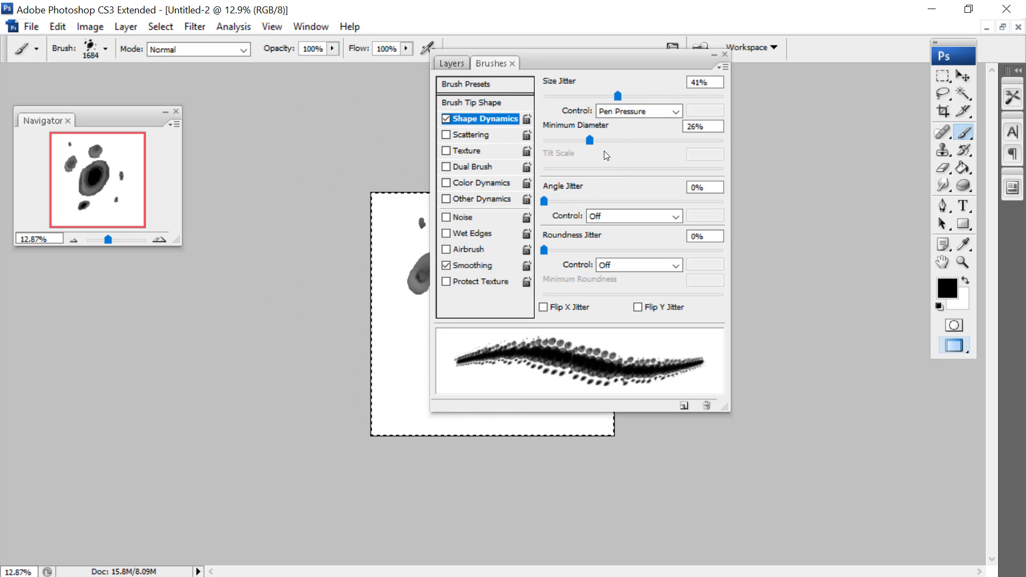
left_click(466, 103)
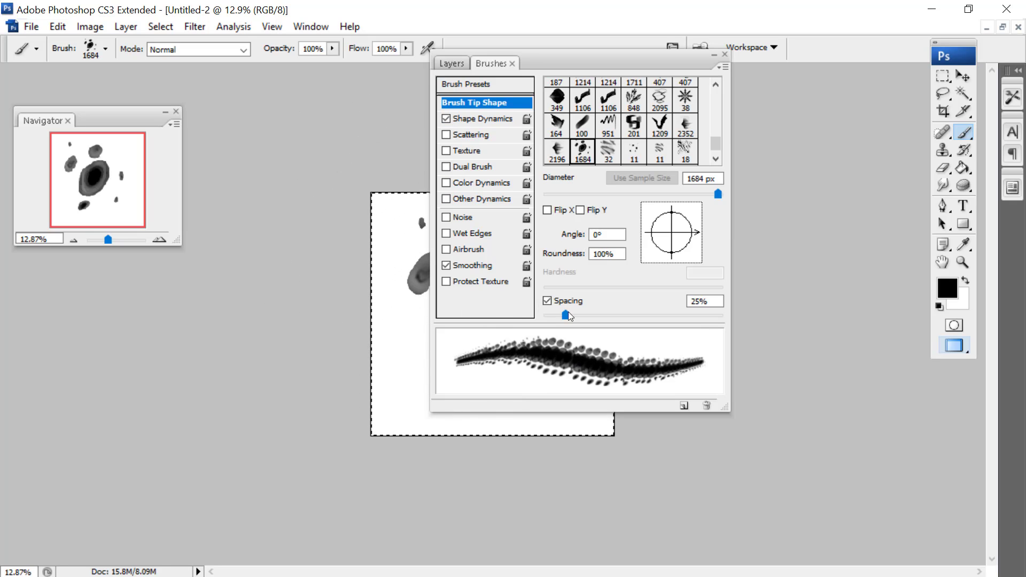
left_click_drag(574, 318, 587, 315)
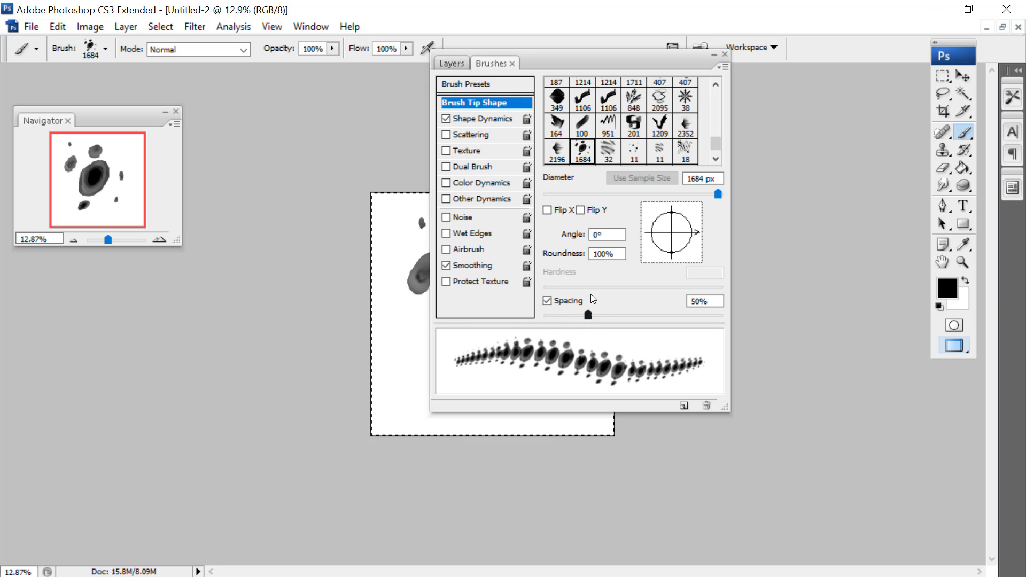
Turn on Flip X Jitter and Flip Y Jitter for the brush and set the angle jitter to 44%
left_click(464, 118)
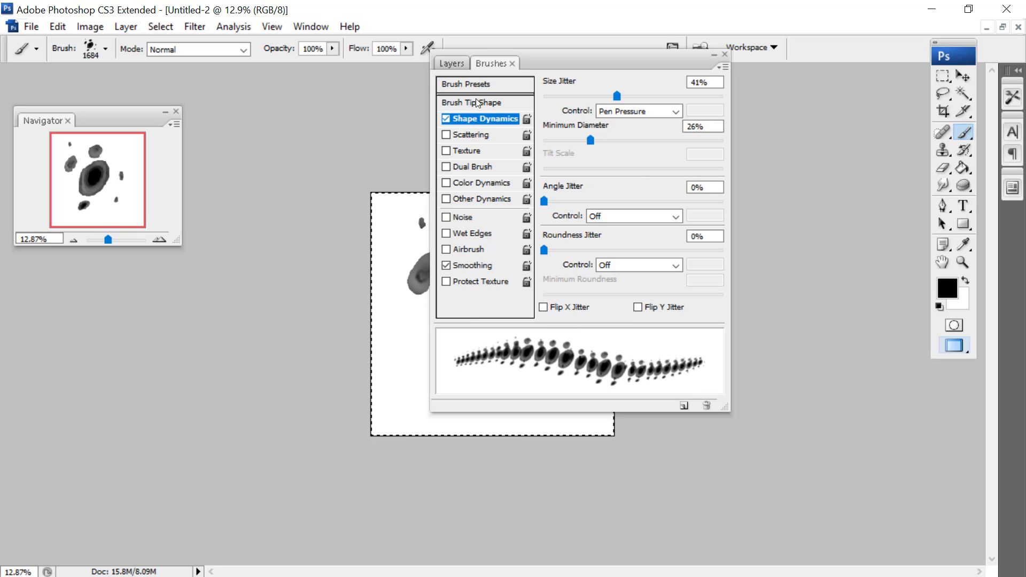
left_click(543, 308)
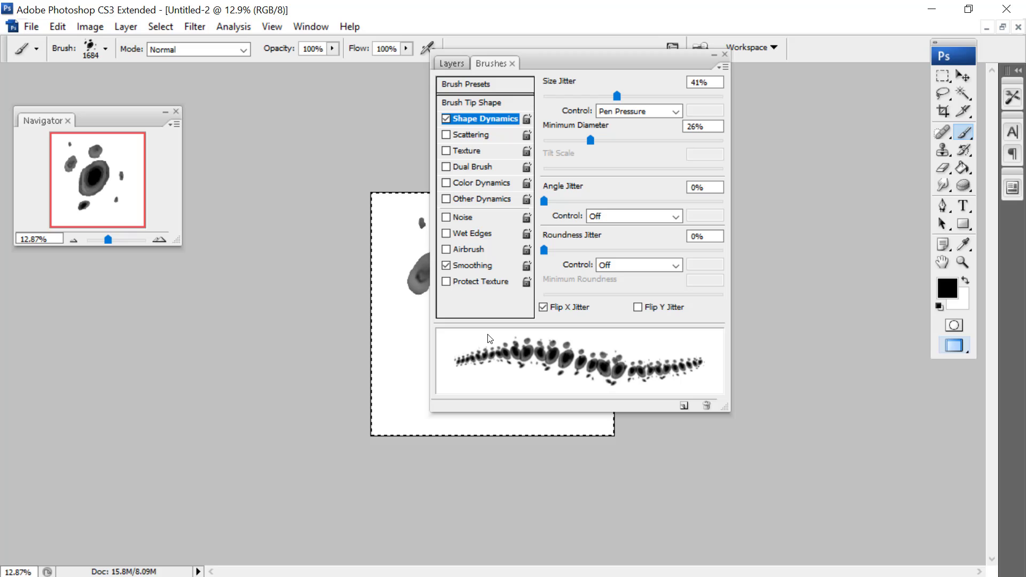
left_click(637, 306)
left_click_drag(545, 201, 622, 201)
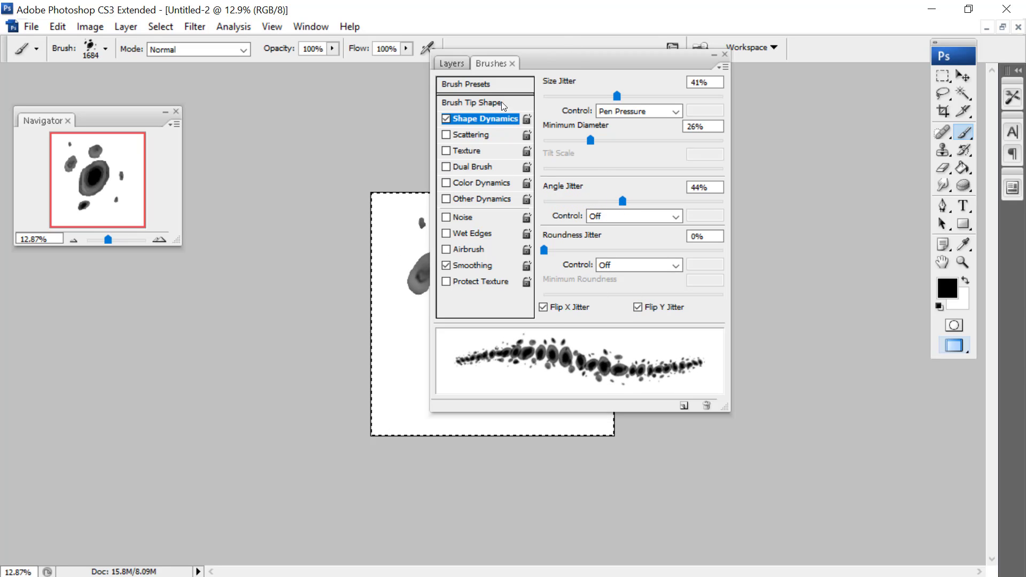
Enable Scattering for the brush with a scatter of 251% and a count of 1
left_click(453, 136)
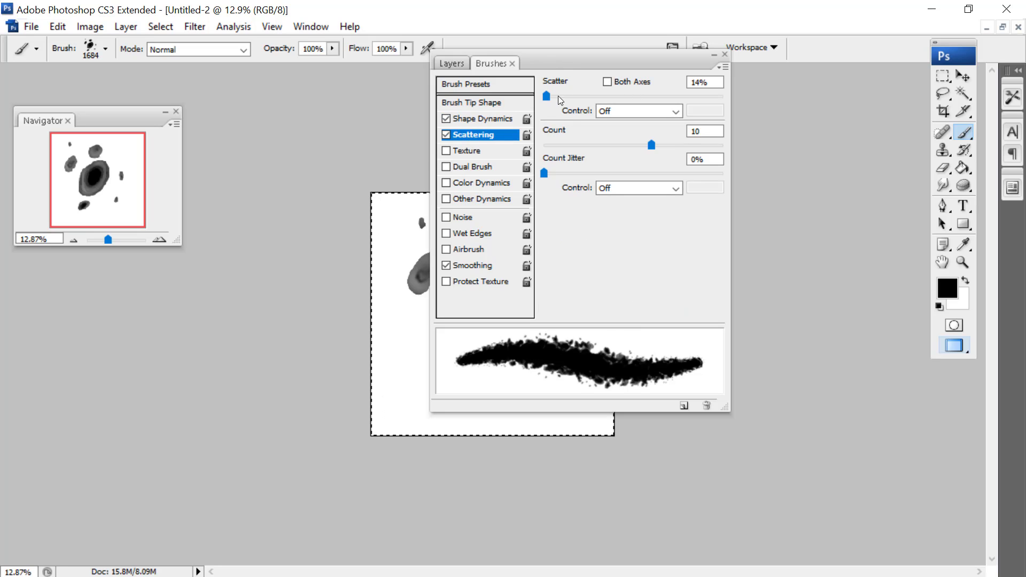
left_click_drag(558, 95, 589, 96)
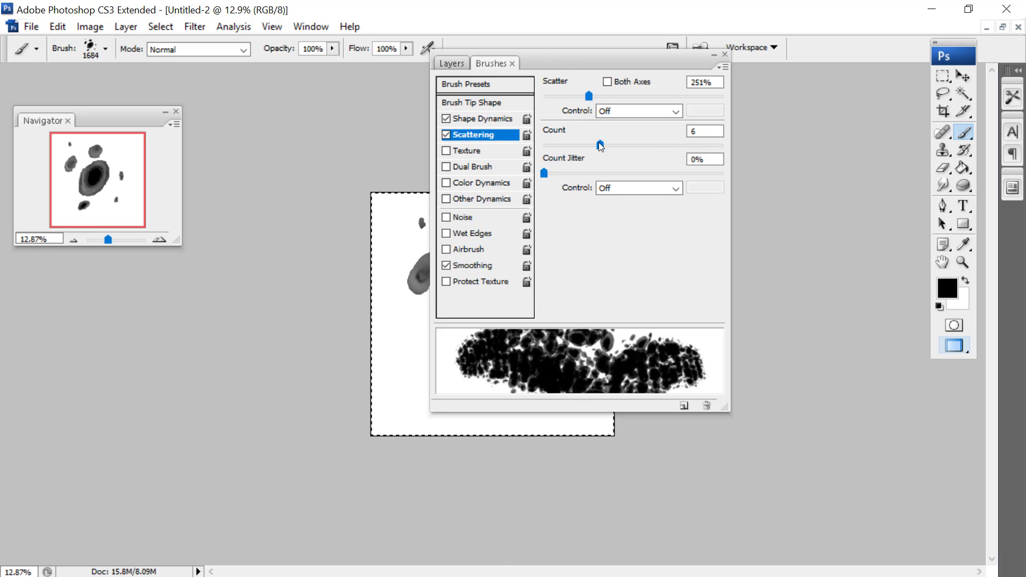
left_click_drag(651, 145, 548, 144)
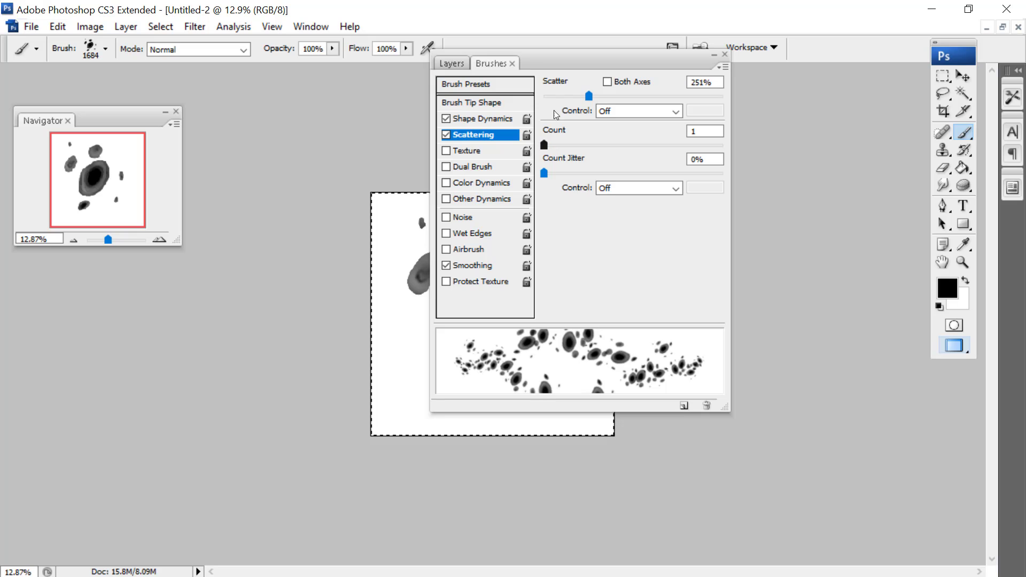
Set the spot brush's scatter to 76% and enable Color Dynamics and Other Dynamics for it
left_click_drag(590, 96, 558, 99)
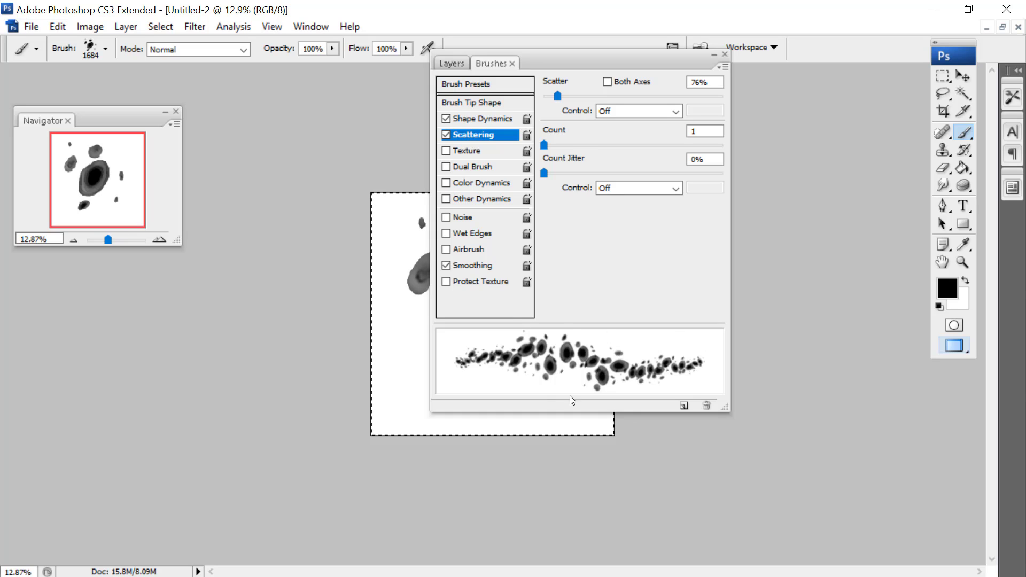
left_click(446, 199)
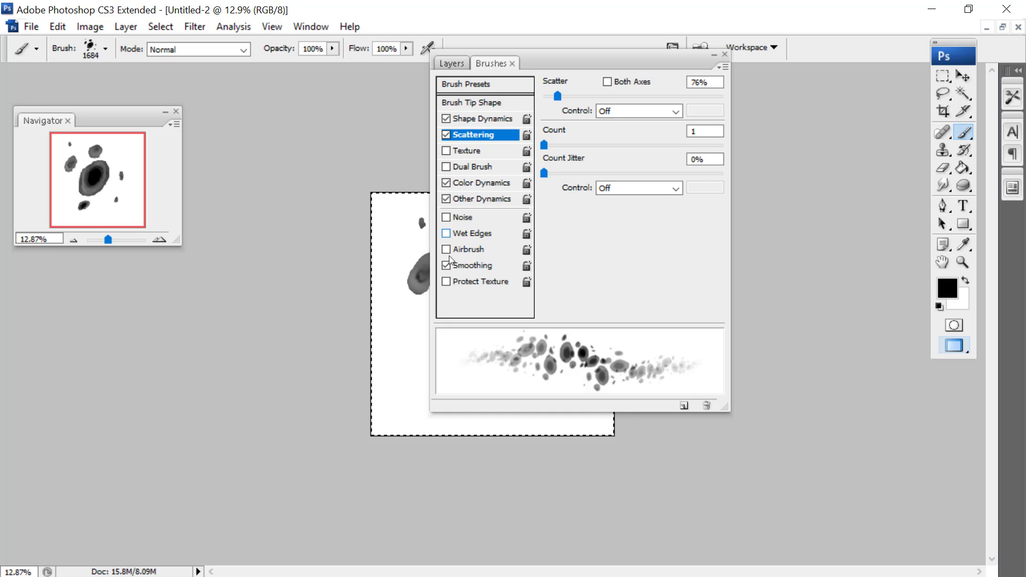
left_click(446, 183)
Set the foreground color to a light beige
left_click(947, 289)
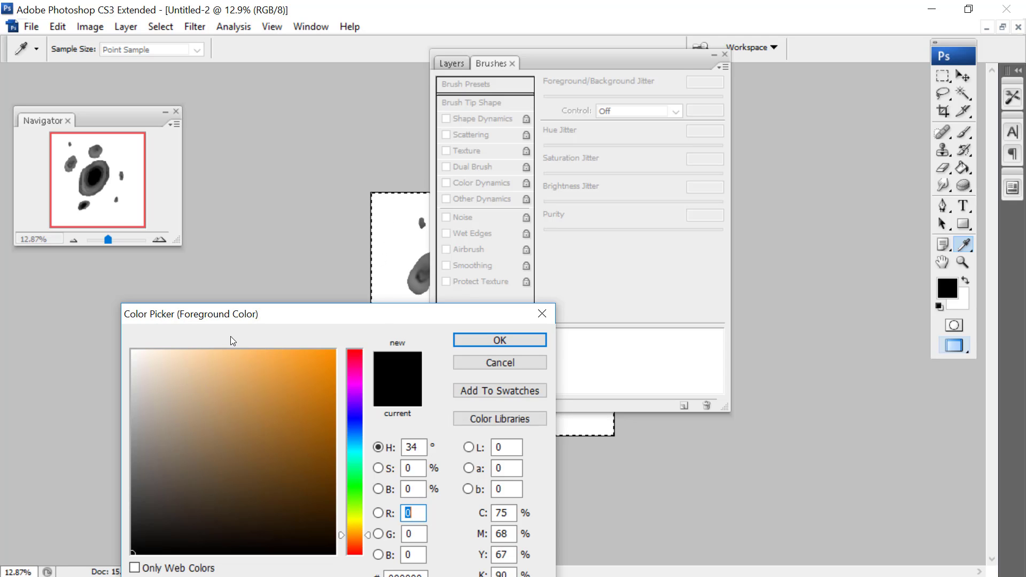
left_click(163, 375)
left_click(171, 380)
left_click(499, 340)
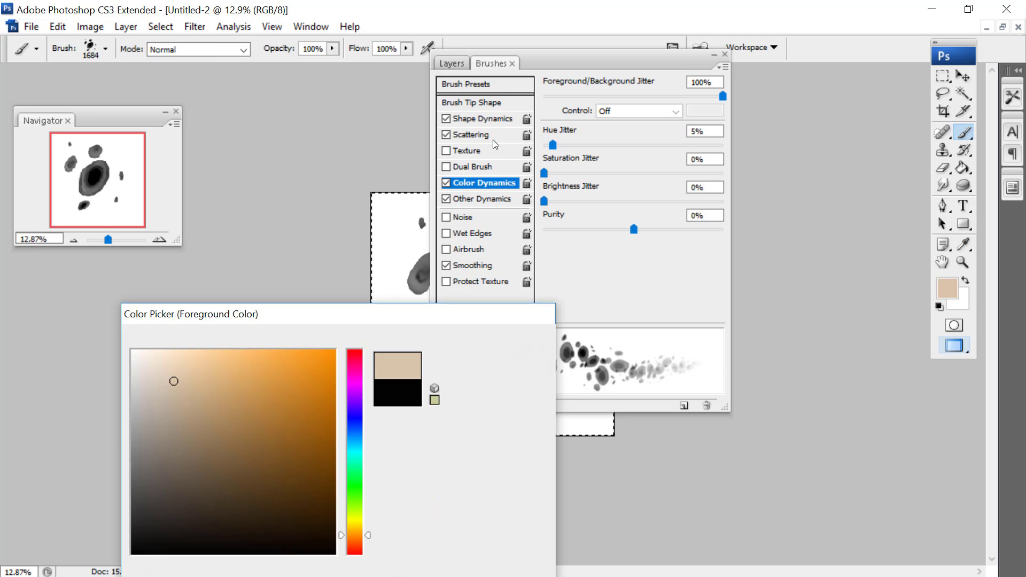
Set the background color to a dark brown with RGB values 66, 53, 45
left_click_drag(963, 53, 294, 66)
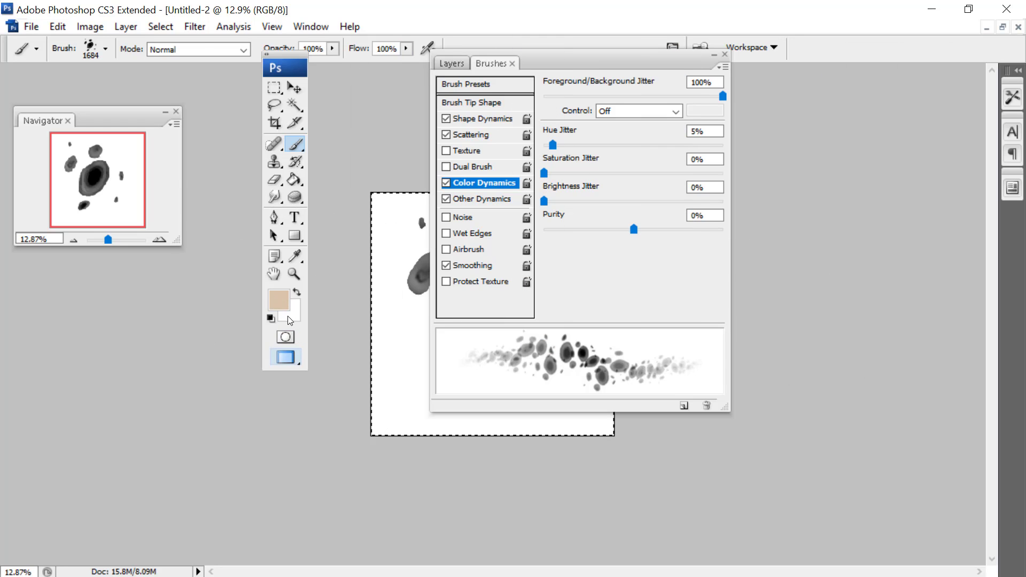
left_click(291, 320)
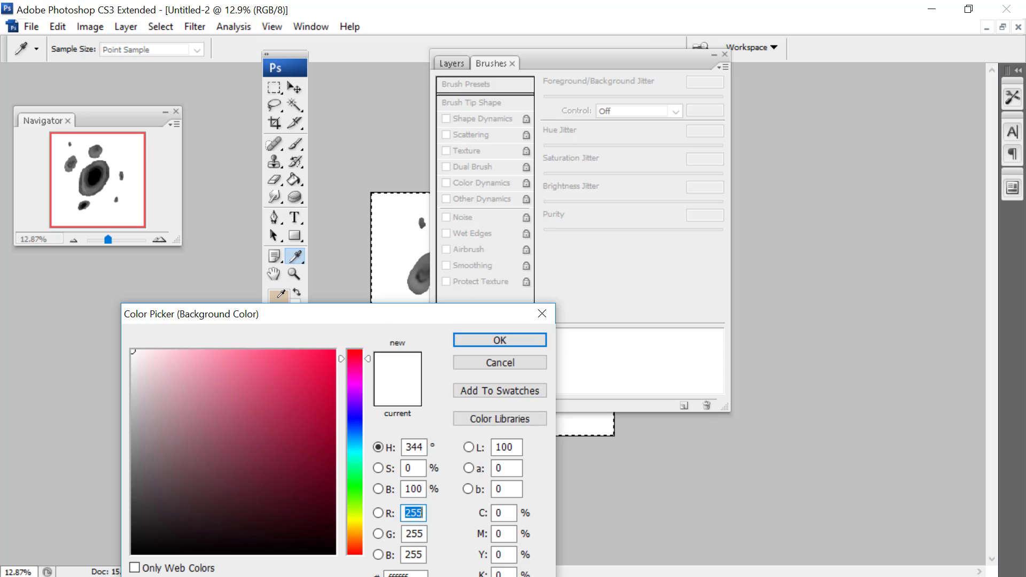
left_click(355, 540)
left_click(172, 432)
left_click_drag(172, 432, 195, 502)
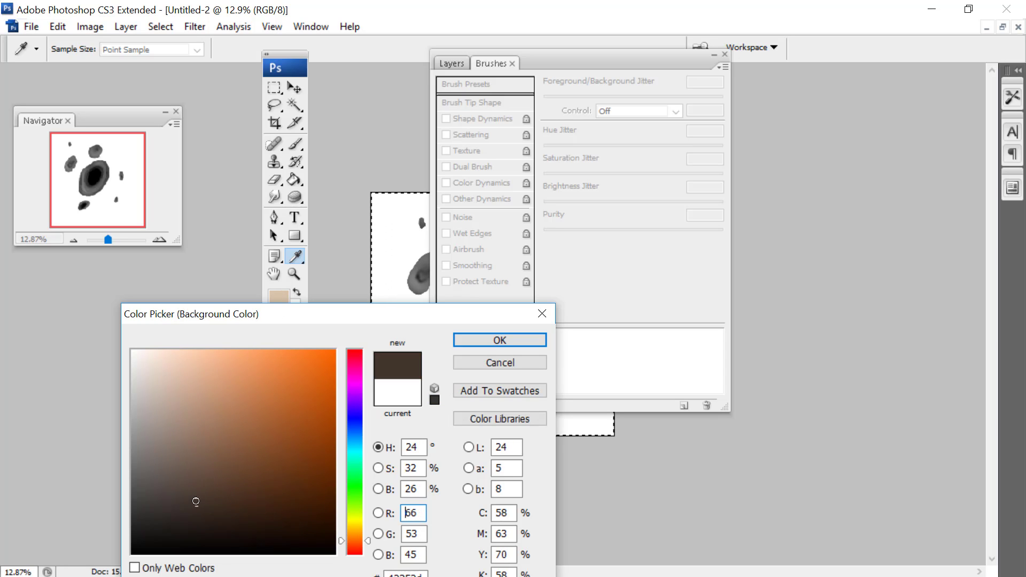
left_click(473, 339)
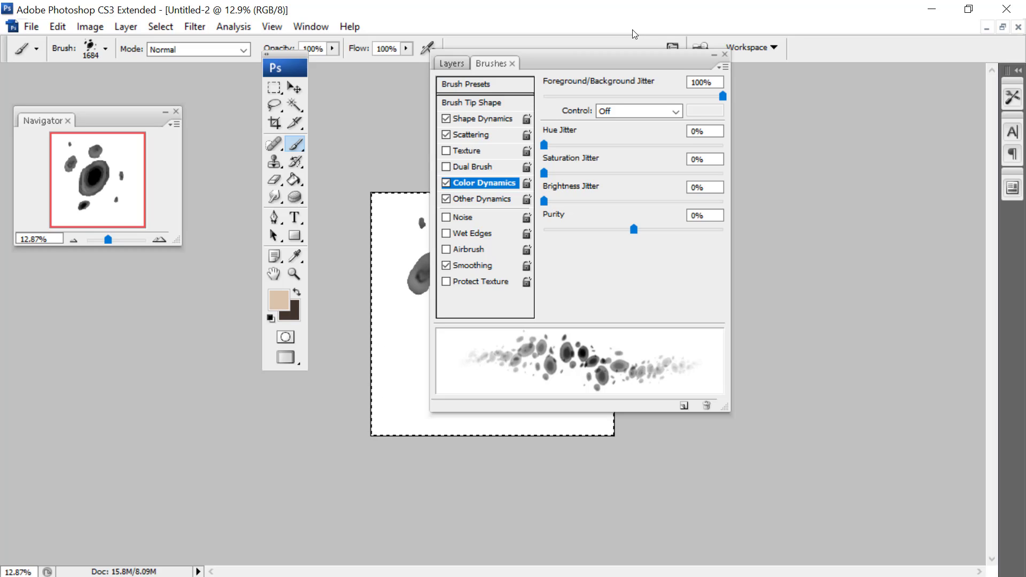
Set the brush's color variation to 7% hue jitter, 10% saturation jitter and 7% brightness jitter
left_click_drag(550, 145, 556, 145)
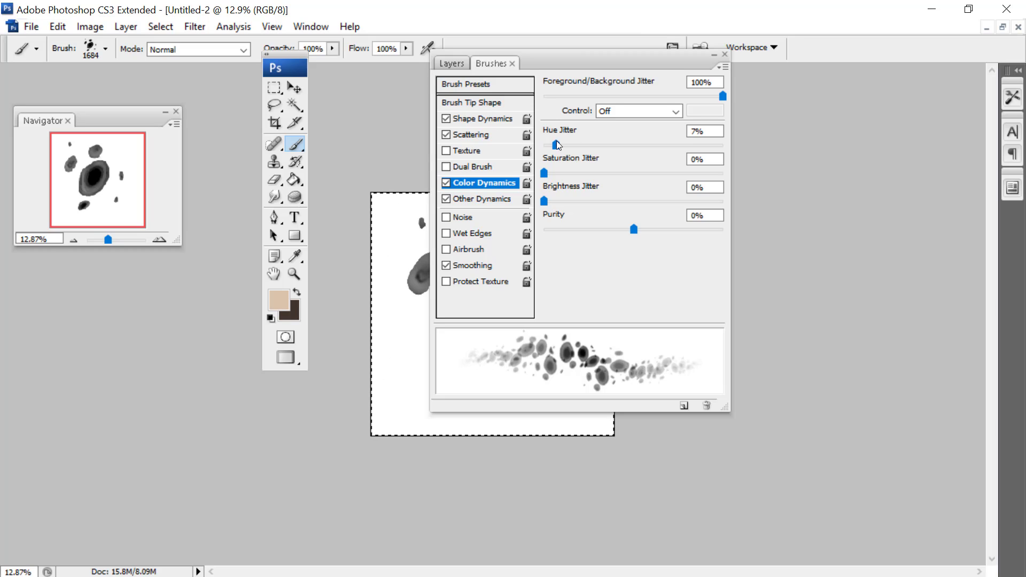
left_click_drag(546, 201, 558, 200)
left_click_drag(607, 55, 827, 63)
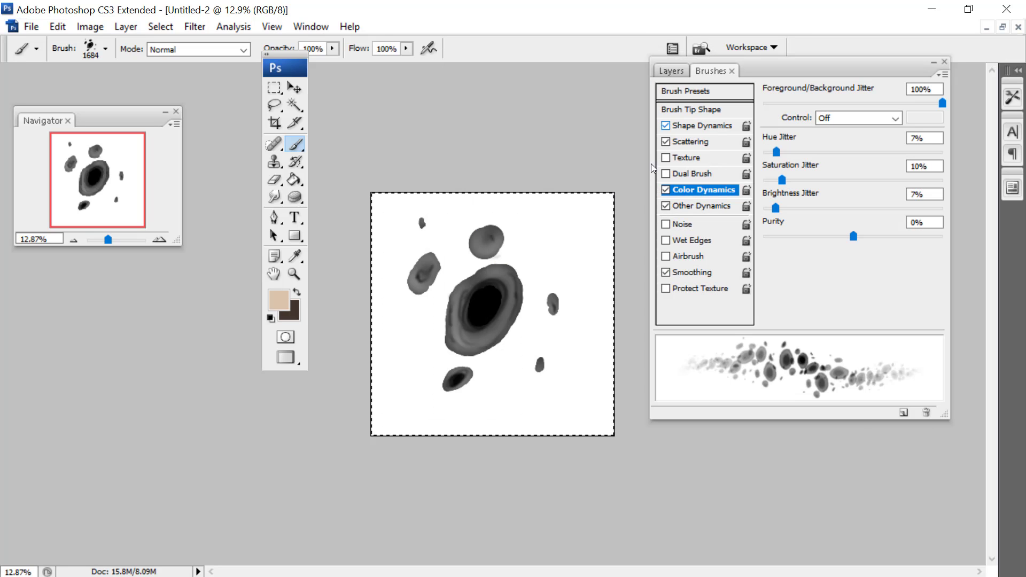
Add a Bevel and Emboss effect with 1000% depth to Layer 2 of the dragon painting
left_click(1003, 27)
left_click(414, 157)
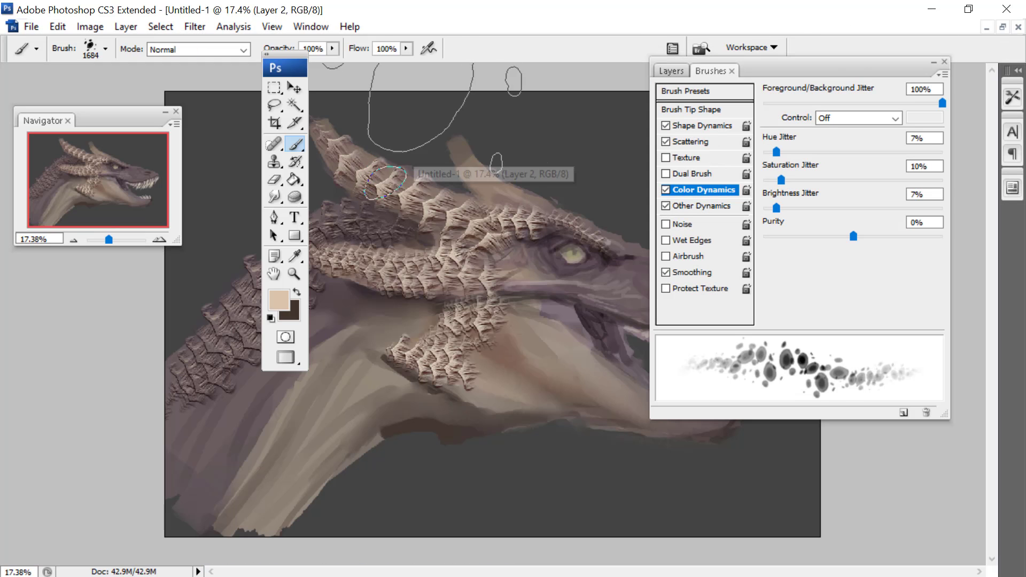
left_click(673, 71)
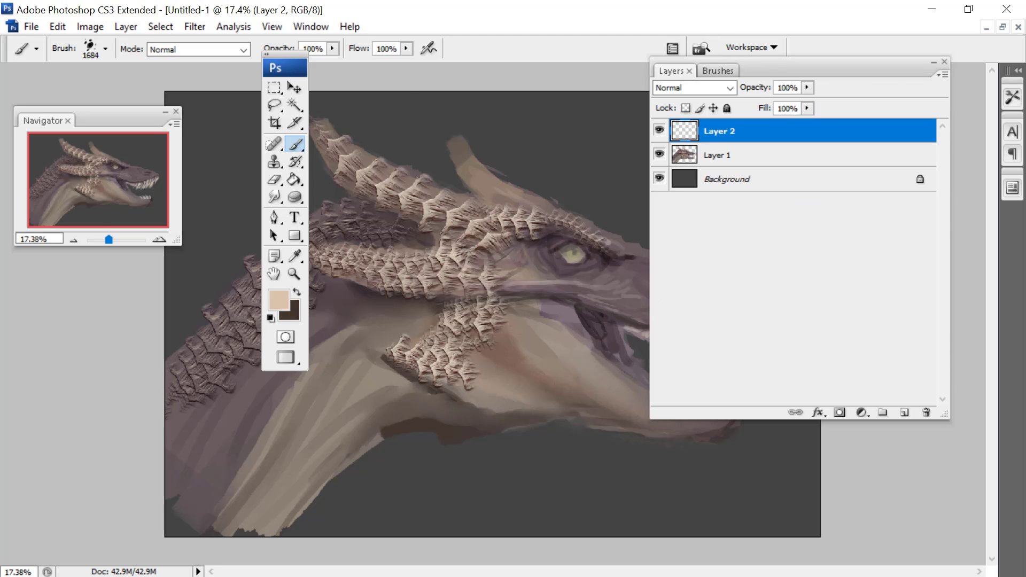
left_click(126, 27)
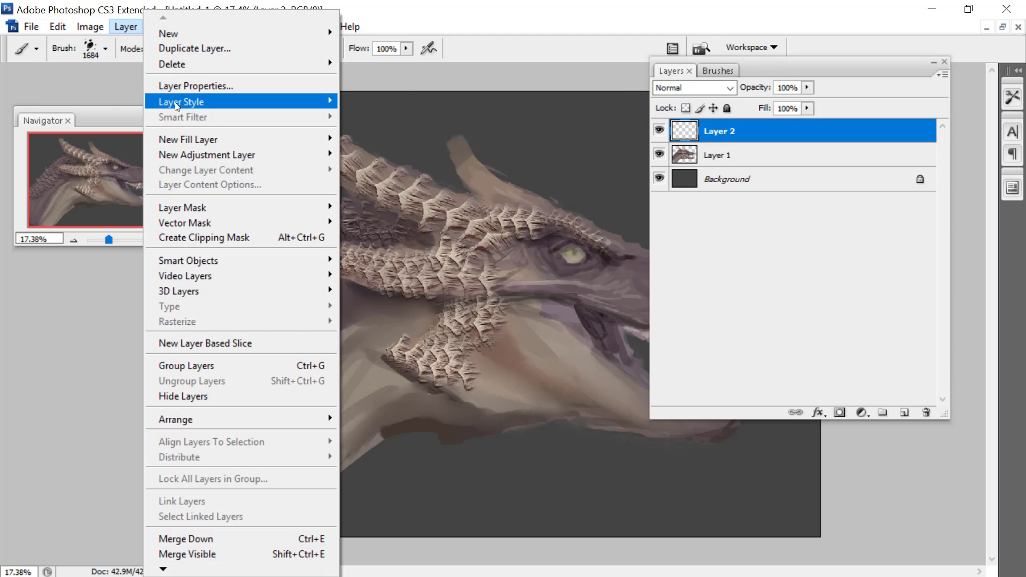
mouse_move(207, 100)
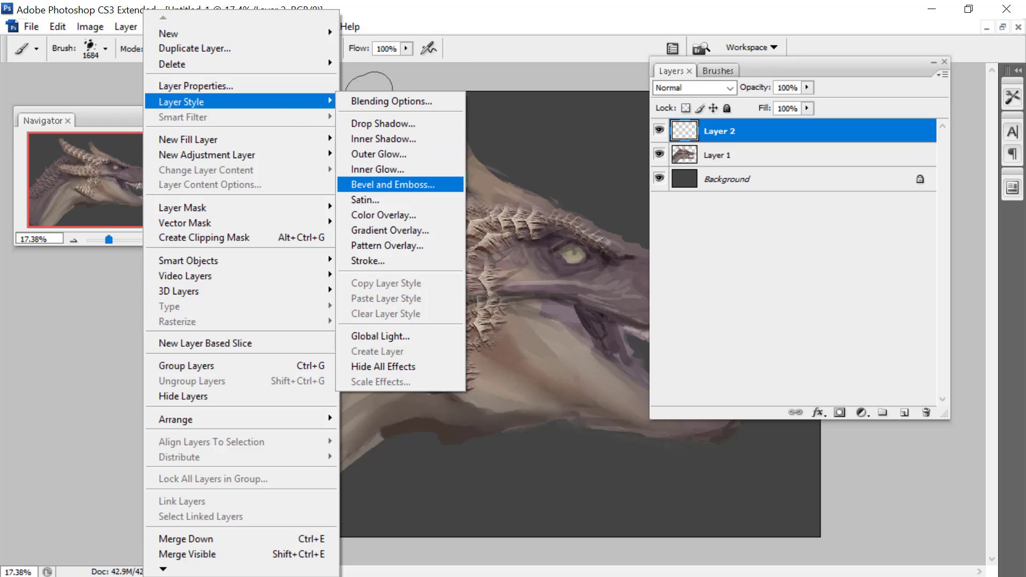
left_click(386, 184)
left_click(579, 113)
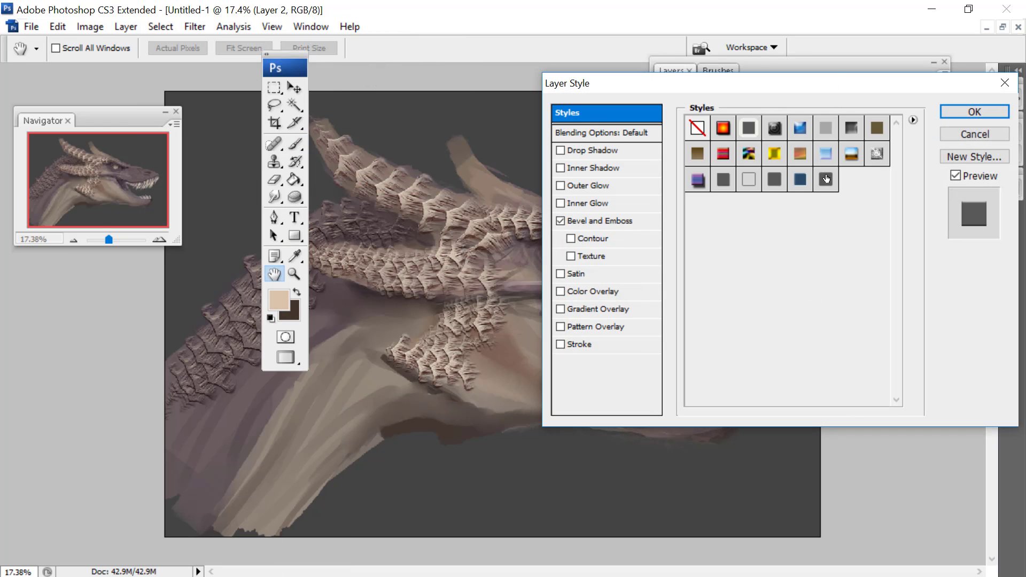
left_click(582, 224)
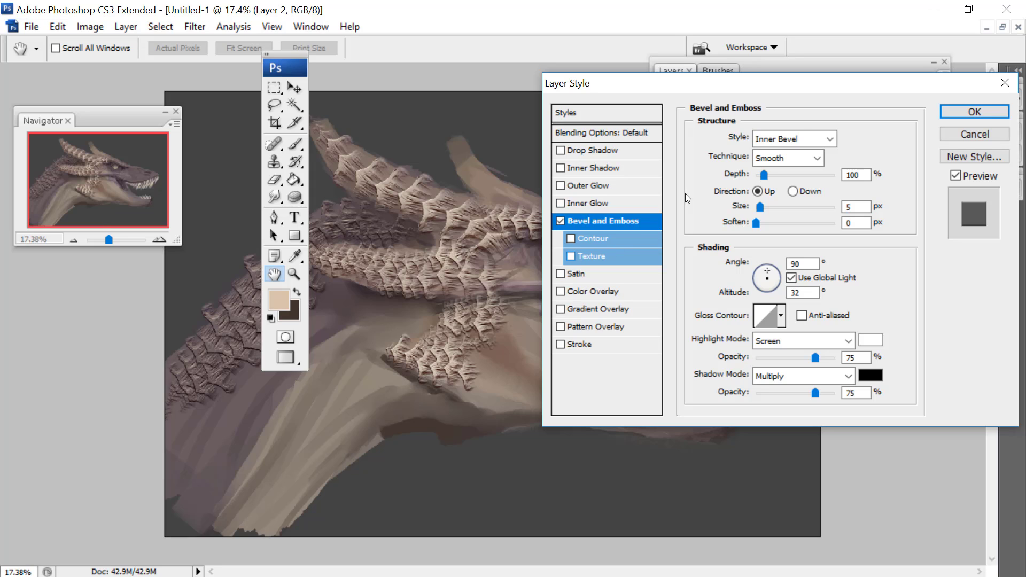
left_click_drag(770, 176, 837, 175)
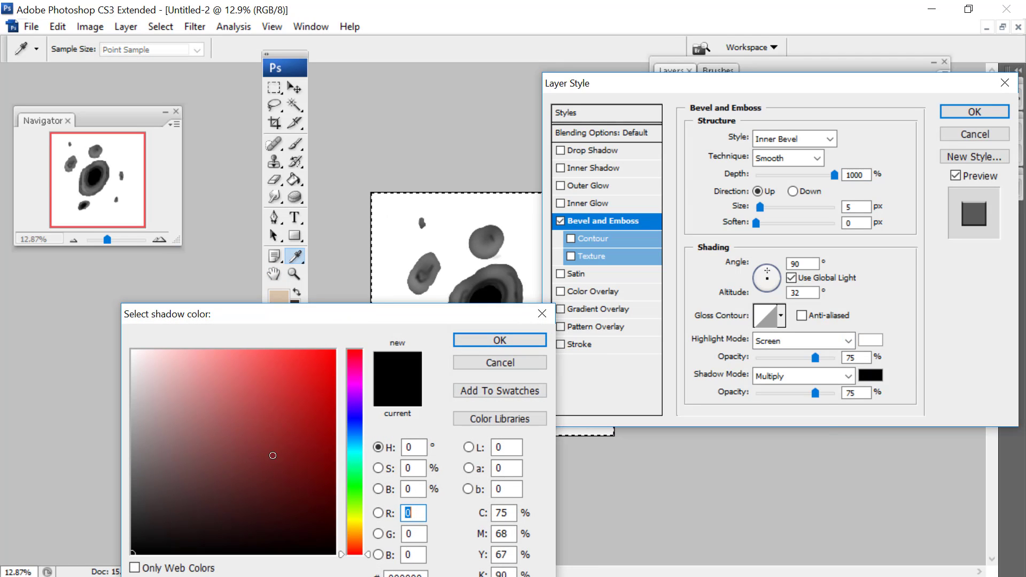
Change the bevel's shadow color to a muted reddish brown and apply the layer style
left_click(193, 481)
left_click(499, 341)
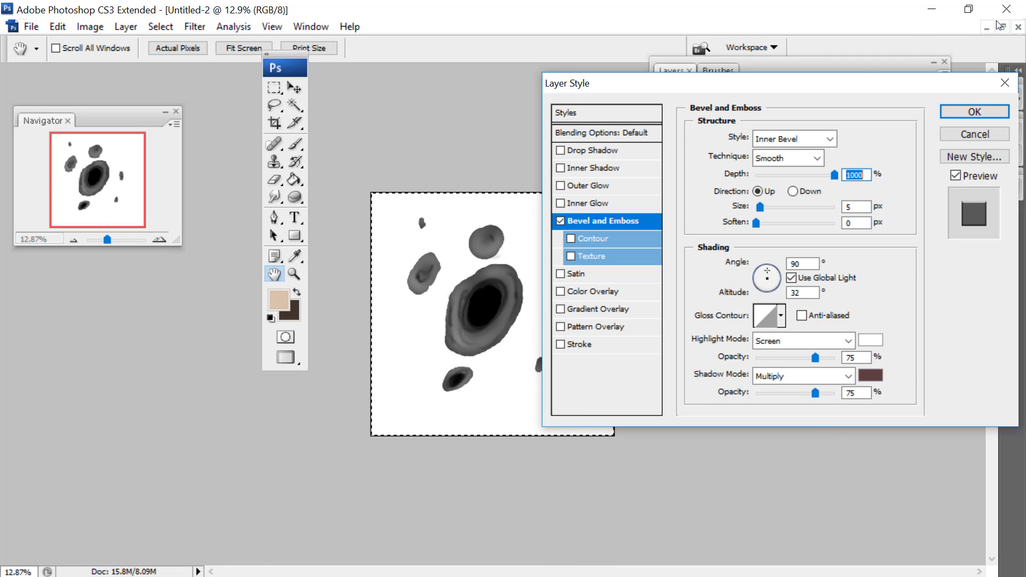
mouse_move(841, 85)
left_mouse_down()
mouse_move(666, 279)
mouse_move(778, 105)
mouse_move(810, 82)
left_mouse_up()
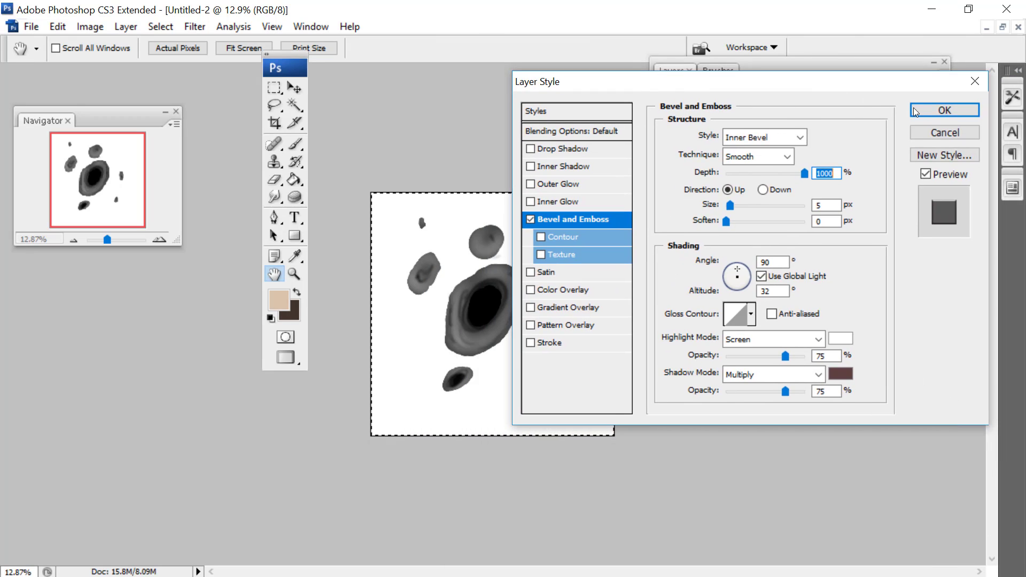
key("Return")
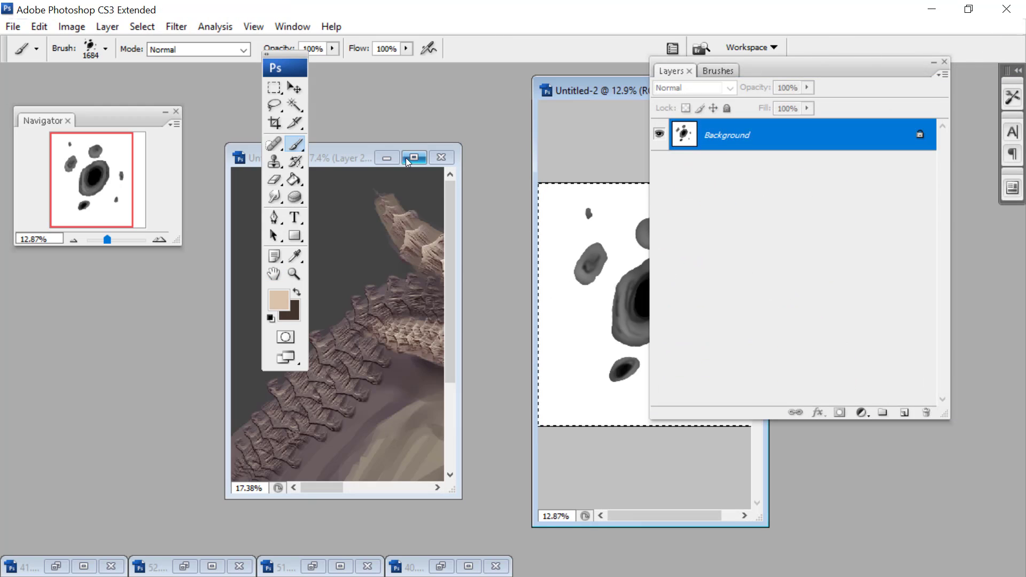
Return to the dragon painting and reduce the spot brush to 246 px for work on the jaw
left_click(405, 157)
left_click(413, 157)
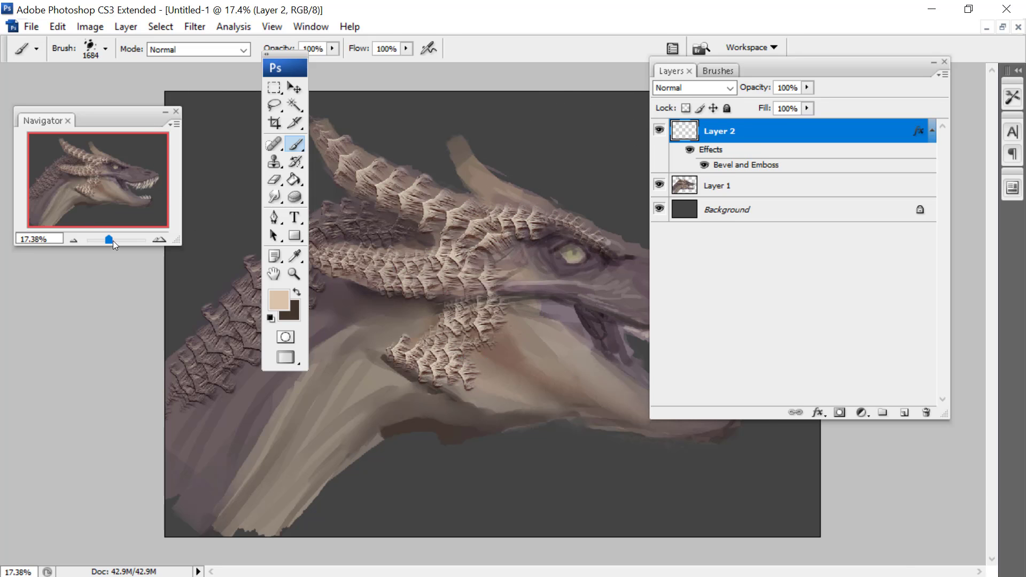
left_click_drag(113, 242, 116, 242)
left_click_drag(791, 69, 892, 123)
right_click(574, 306)
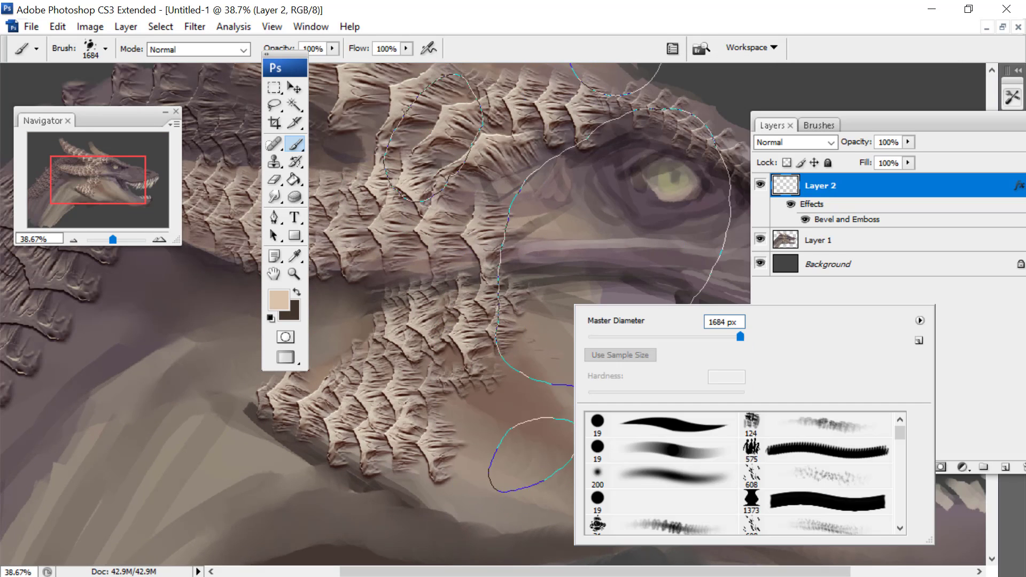
left_click(709, 337)
left_click_drag(116, 173, 120, 187)
left_click_drag(290, 54, 140, 233)
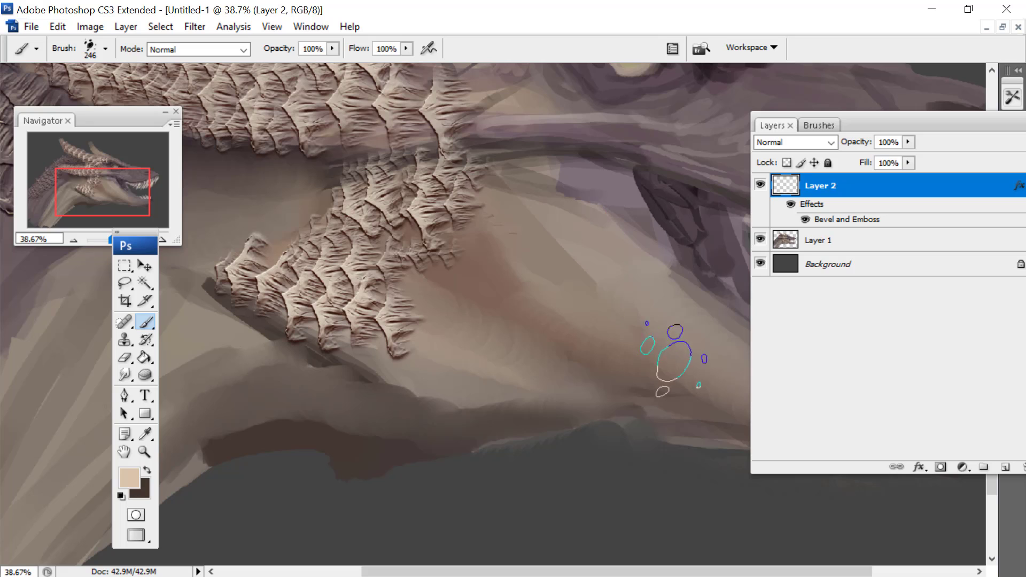
Paint large scattered spot scales on Layer 2 across the lower jaw, beside the existing cheek scales
left_click_drag(668, 348, 422, 348)
left_click_drag(572, 353, 387, 368)
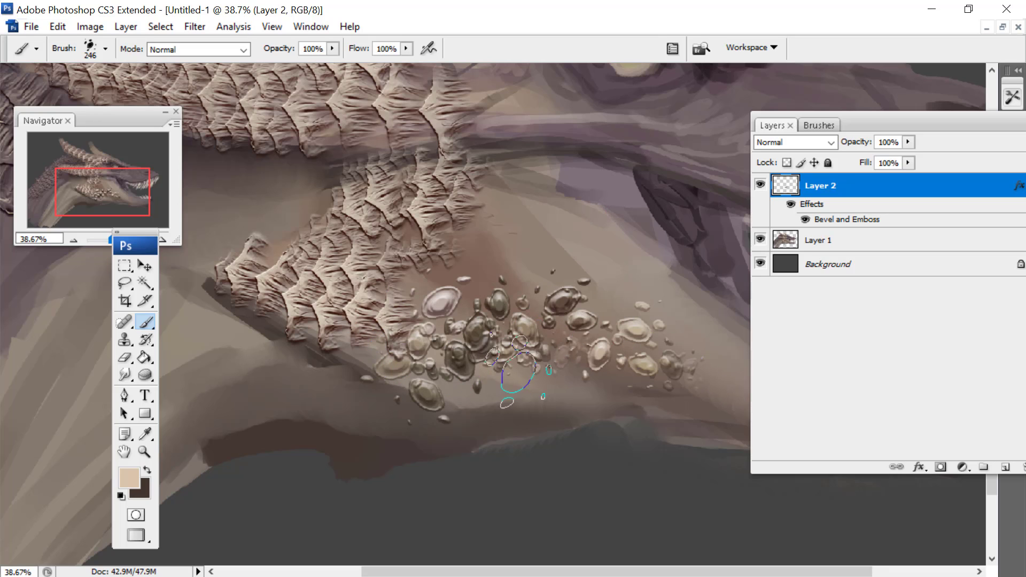
left_click_drag(535, 380, 444, 397)
mouse_move(572, 385)
left_mouse_down()
mouse_move(495, 420)
mouse_move(433, 395)
left_mouse_up()
Reduce the spot brush to 147 px and paint smaller bumps along the edge of the cheek scales
right_click(538, 276)
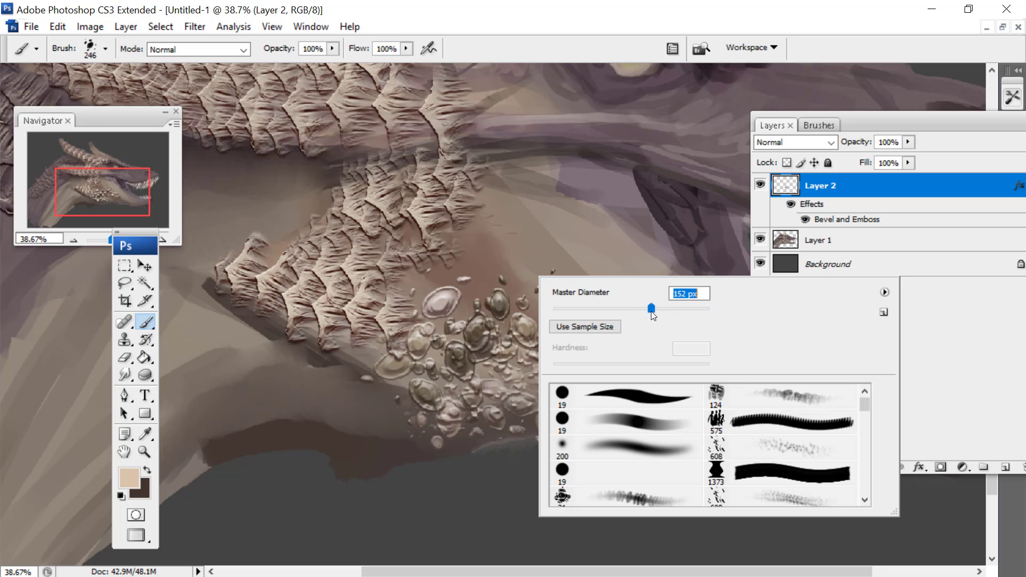
left_click(417, 286)
left_click_drag(533, 241, 416, 279)
left_click_drag(554, 256, 459, 297)
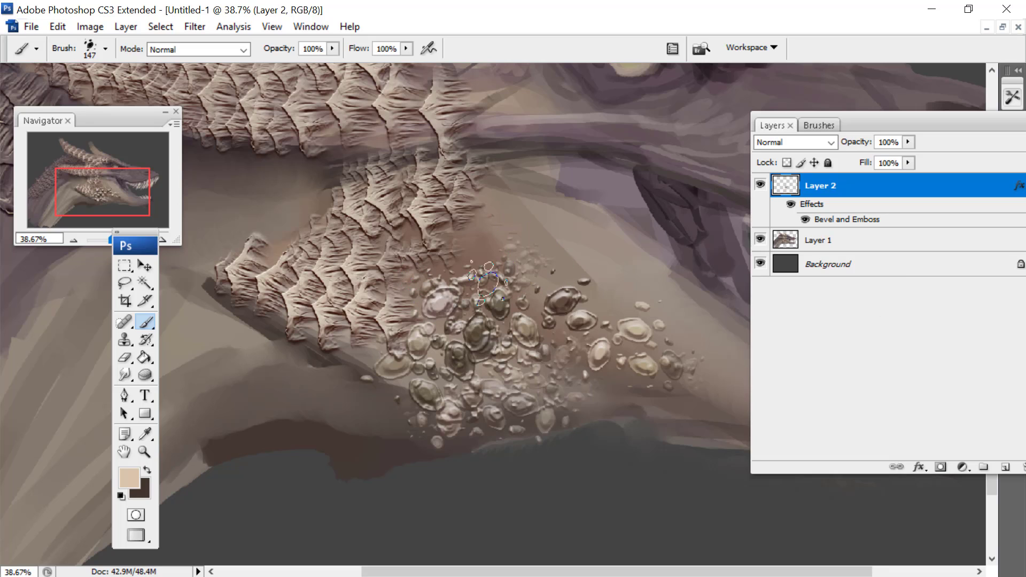
left_click_drag(592, 248, 437, 273)
left_click_drag(548, 205, 355, 296)
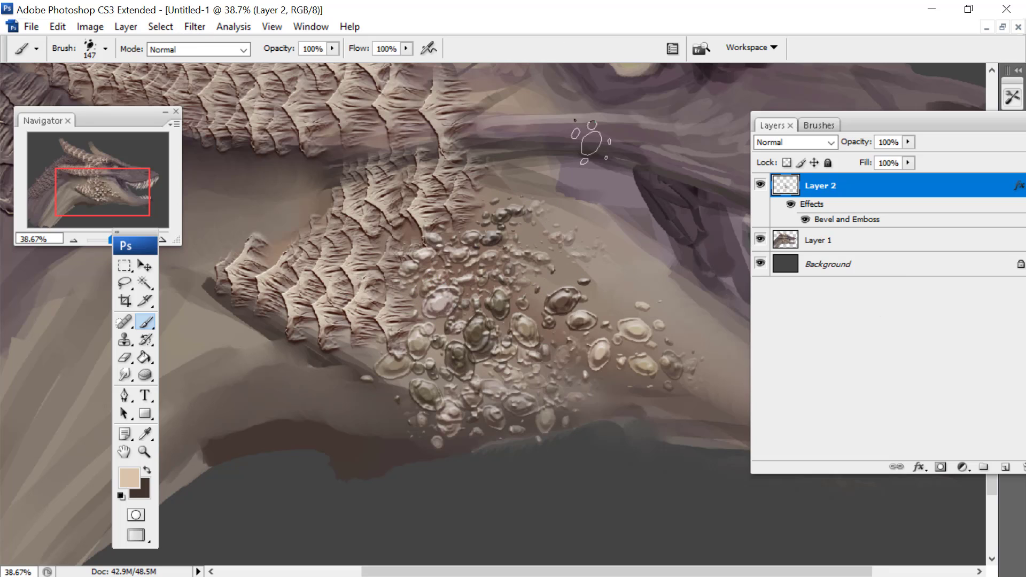
Fill the cheek with dense small bumps, extending them diagonally down along the jaw and between the larger spots
left_click_drag(536, 234, 631, 326)
left_click_drag(540, 255, 604, 305)
left_click_drag(594, 244, 712, 372)
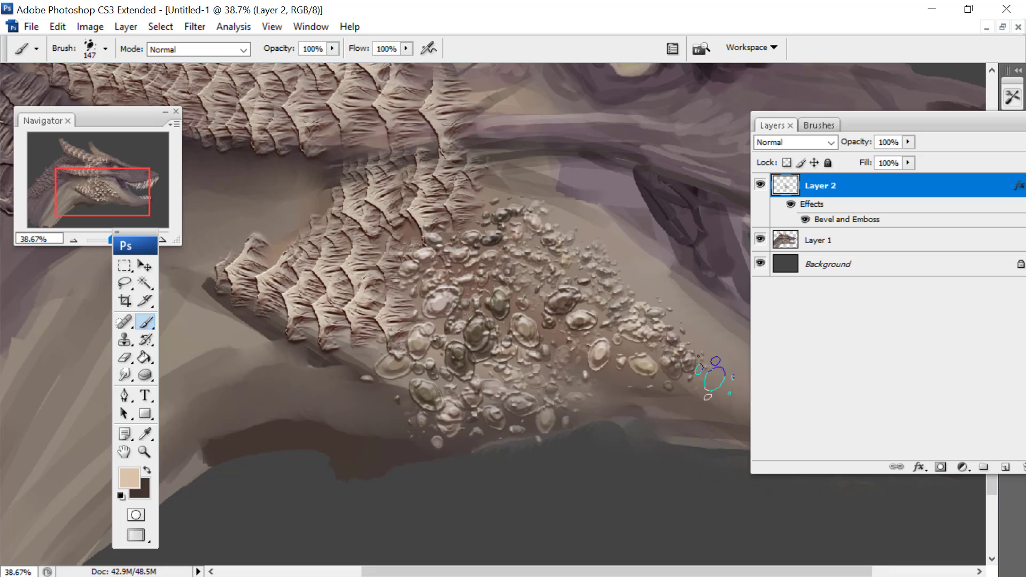
left_click_drag(570, 217, 767, 420)
left_click_drag(639, 262, 680, 322)
mouse_move(567, 252)
left_mouse_down()
mouse_move(621, 318)
mouse_move(644, 368)
left_mouse_up()
mouse_move(516, 195)
left_mouse_down()
mouse_move(563, 235)
mouse_move(559, 283)
left_mouse_up()
mouse_move(461, 202)
left_mouse_down()
mouse_move(499, 267)
mouse_move(505, 323)
mouse_move(538, 390)
left_mouse_up()
left_click_drag(536, 289, 552, 359)
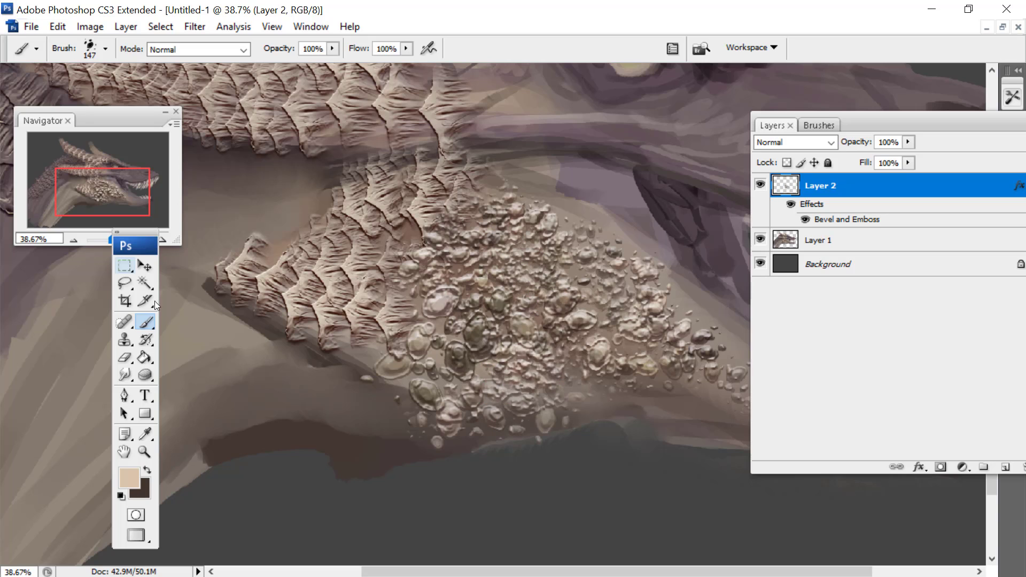
Fade the lower and front edges of the spot scales with a soft 432 px eraser
left_click_drag(101, 193, 120, 196)
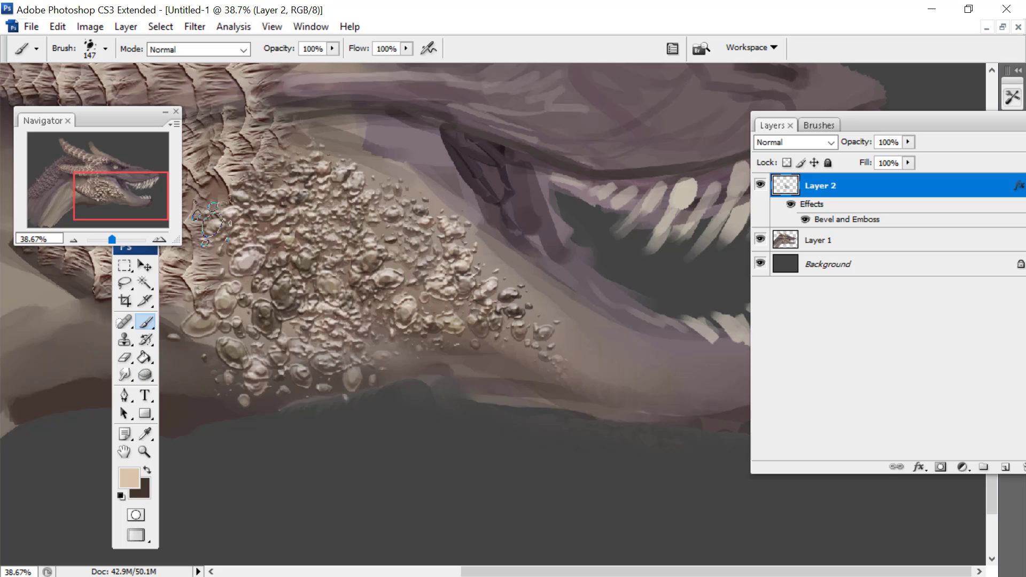
left_click(121, 358)
right_click(387, 199)
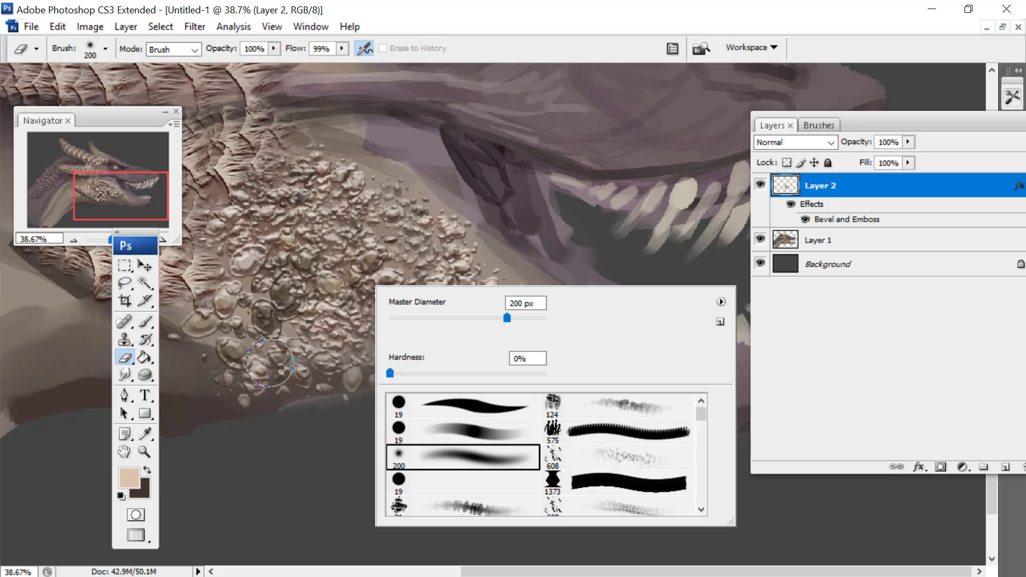
left_click_drag(527, 311, 532, 312)
mouse_move(211, 382)
left_mouse_down()
mouse_move(385, 392)
mouse_move(339, 382)
mouse_move(550, 367)
mouse_move(401, 185)
mouse_move(415, 172)
mouse_move(618, 479)
left_mouse_up()
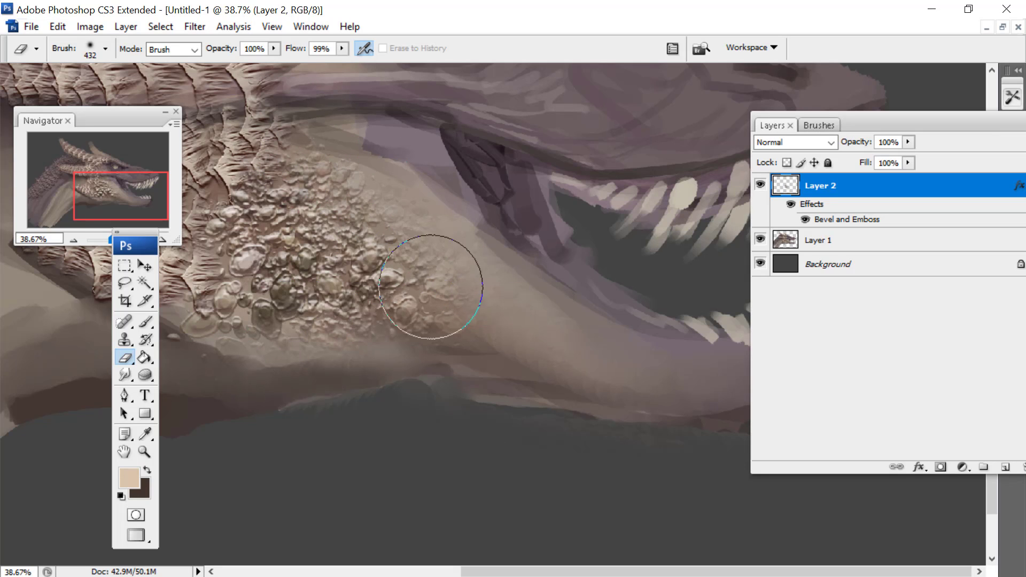
Paint small spot scales with the 147 px brush on the skin between the brow scales and the eye
left_click_drag(101, 175, 97, 161)
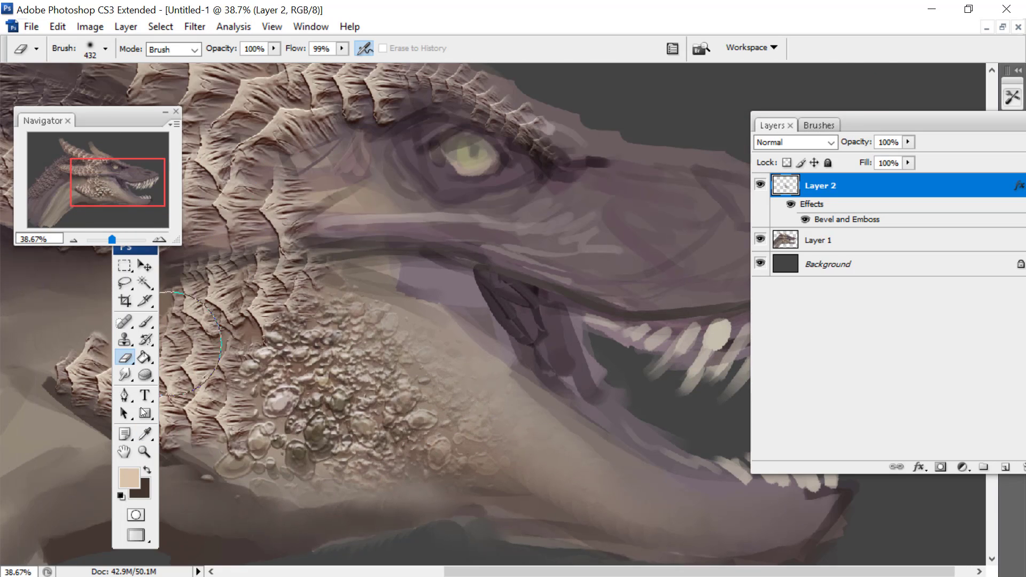
left_click(146, 321)
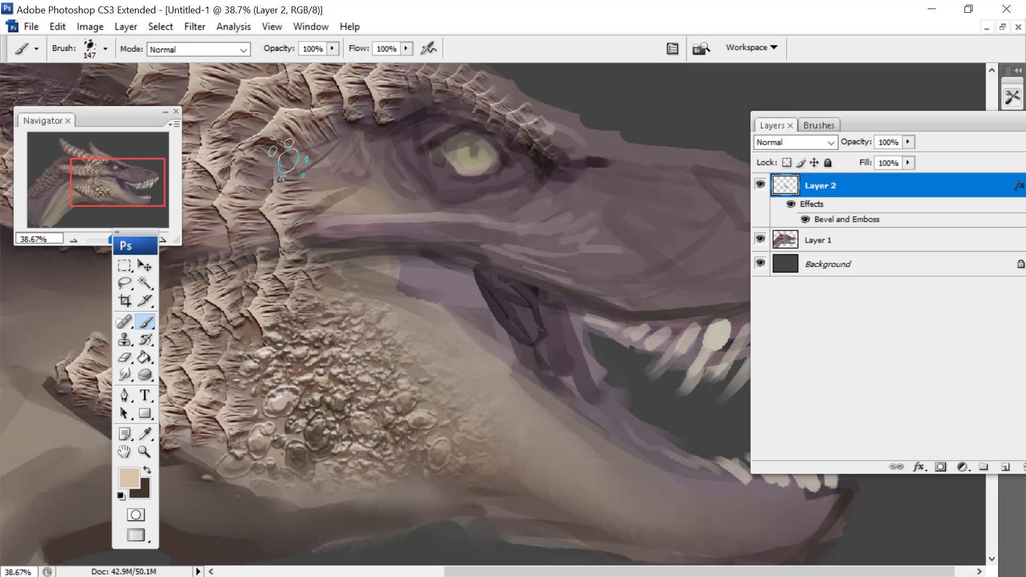
mouse_move(289, 157)
left_mouse_down()
mouse_move(402, 206)
mouse_move(314, 155)
mouse_move(448, 217)
mouse_move(335, 130)
mouse_move(436, 223)
mouse_move(331, 115)
mouse_move(350, 170)
mouse_move(289, 128)
mouse_move(299, 170)
mouse_move(337, 197)
mouse_move(317, 217)
mouse_move(382, 191)
left_mouse_up()
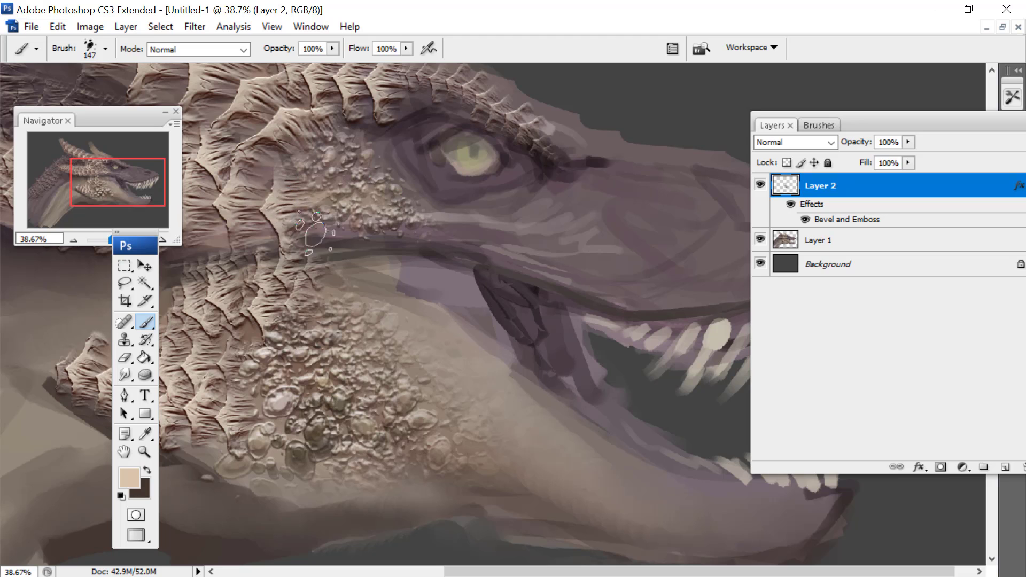
Enlarge the spot brush to 197 px and paint a band of bumps below the eye along the upper lip towards the snout
right_click(510, 168)
left_click(430, 215)
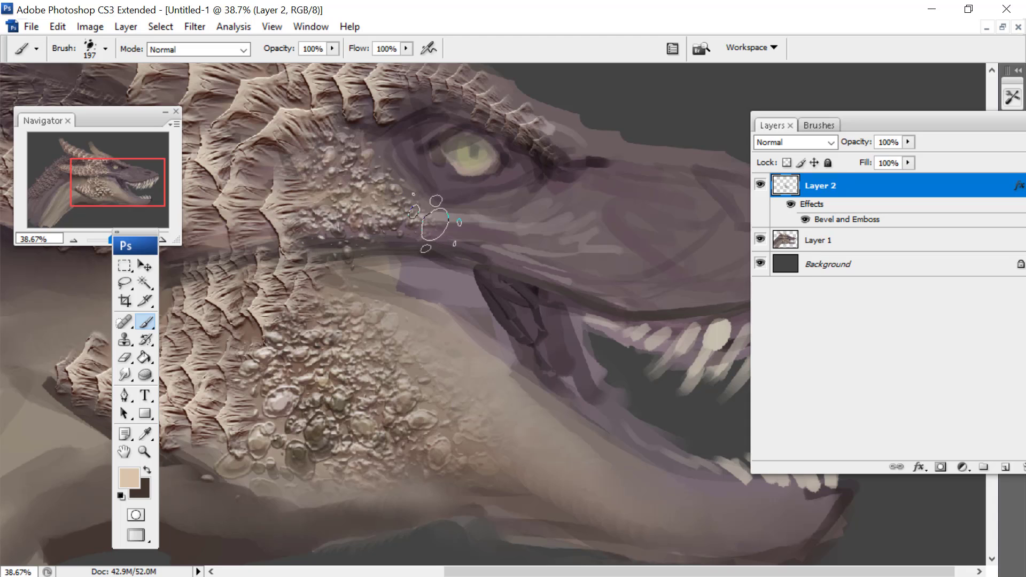
mouse_move(430, 218)
left_mouse_down()
mouse_move(559, 264)
mouse_move(463, 221)
mouse_move(623, 299)
left_mouse_up()
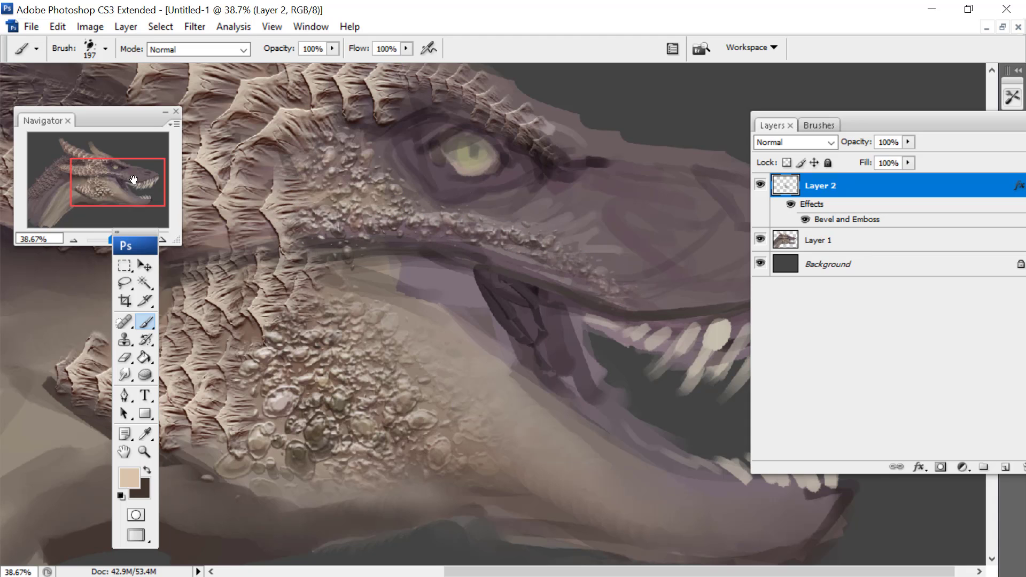
Cover the purple side of the neck below the large back scales with spot scales, down to the neck's base
left_click_drag(134, 180, 90, 184)
left_click_drag(112, 239, 110, 239)
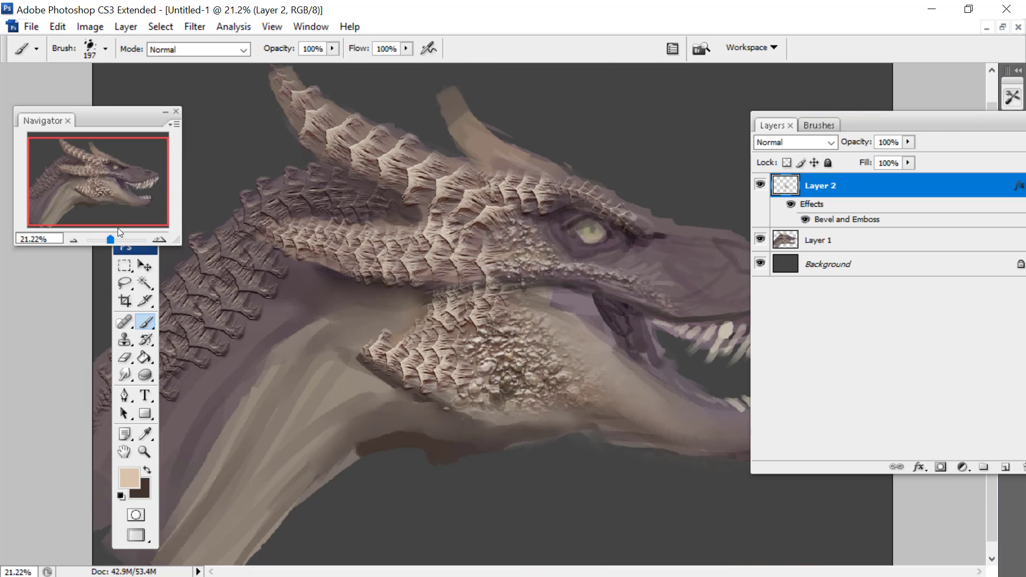
left_click_drag(115, 107, 102, 47)
left_click_drag(137, 248, 60, 313)
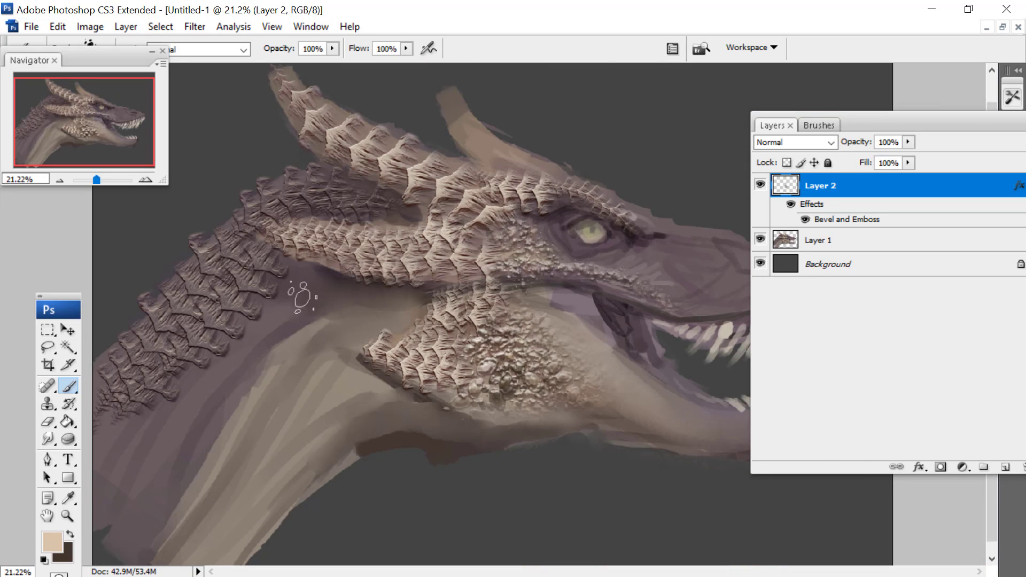
right_click(451, 328)
mouse_move(269, 314)
left_mouse_down()
mouse_move(115, 484)
mouse_move(179, 445)
mouse_move(230, 375)
left_mouse_up()
left_click_drag(307, 310, 271, 345)
mouse_move(344, 283)
left_mouse_down()
mouse_move(224, 345)
mouse_move(166, 405)
mouse_move(111, 471)
mouse_move(113, 519)
left_mouse_up()
left_click_drag(217, 430, 108, 554)
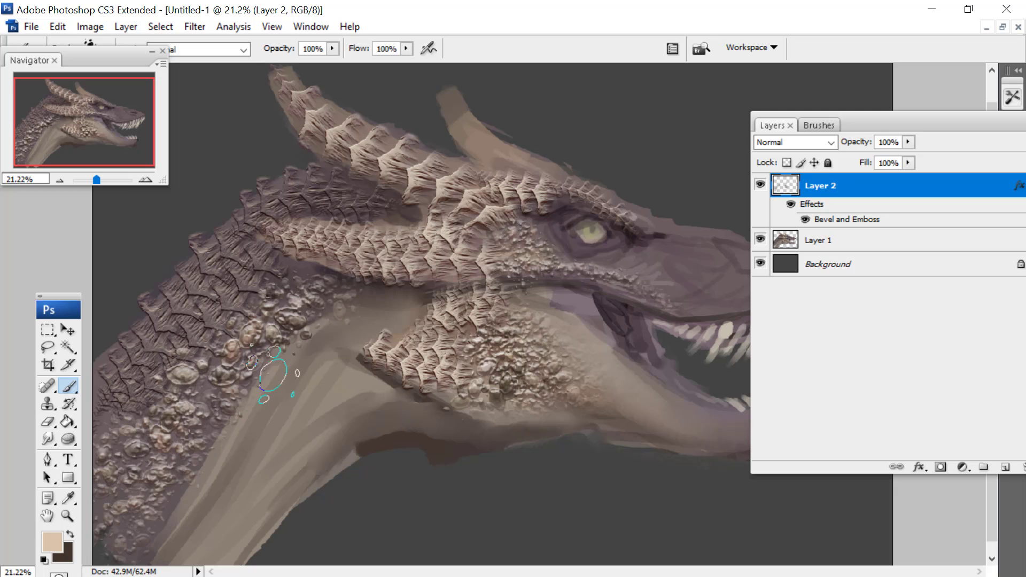
Extend the spot scales along the neck's inner edge and under the lower horn to the jaw scales
left_click_drag(275, 369, 272, 388)
left_click_drag(355, 302, 409, 298)
left_click_drag(326, 325, 273, 303)
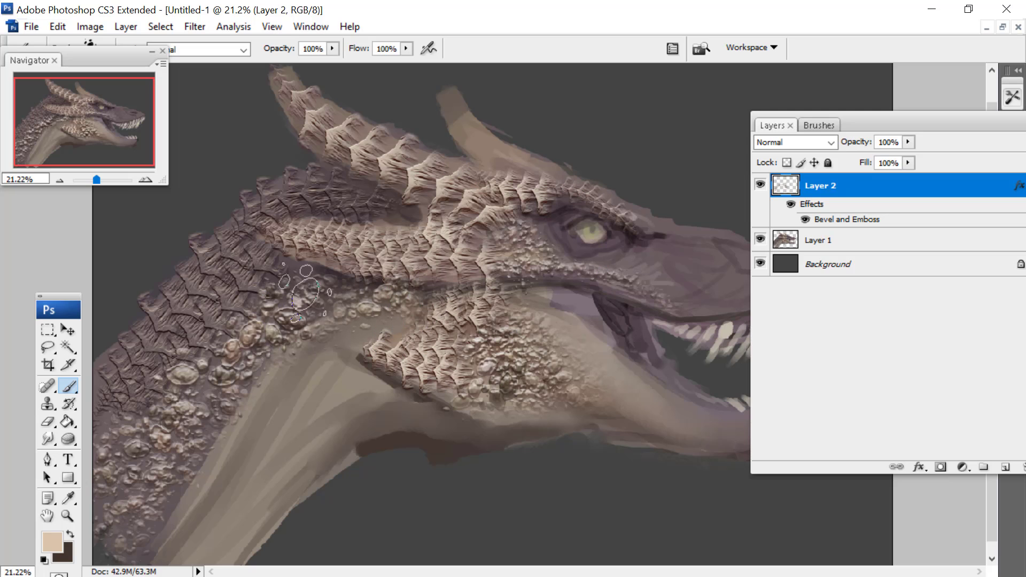
Soften the new neck spot scales with a soft round eraser so they blend into the skin
left_click(69, 439)
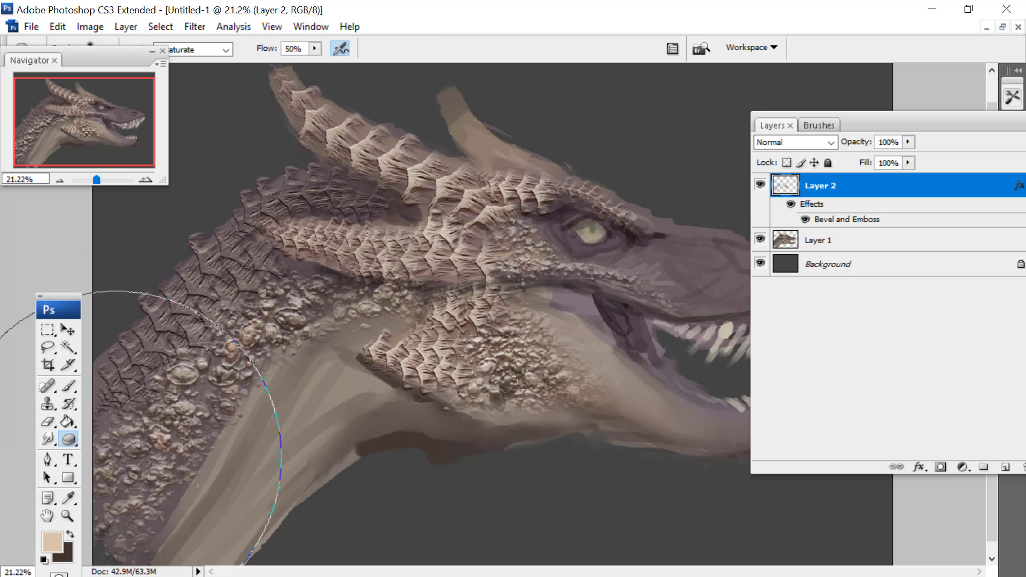
left_click(47, 422)
right_click(357, 364)
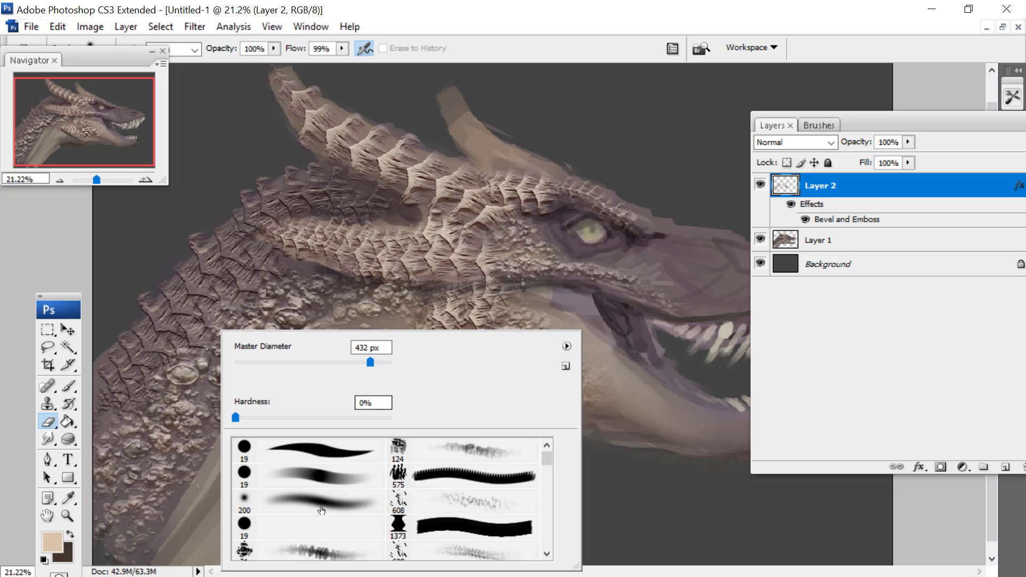
mouse_move(134, 452)
left_mouse_down()
mouse_move(195, 353)
mouse_move(135, 537)
mouse_move(140, 524)
left_mouse_up()
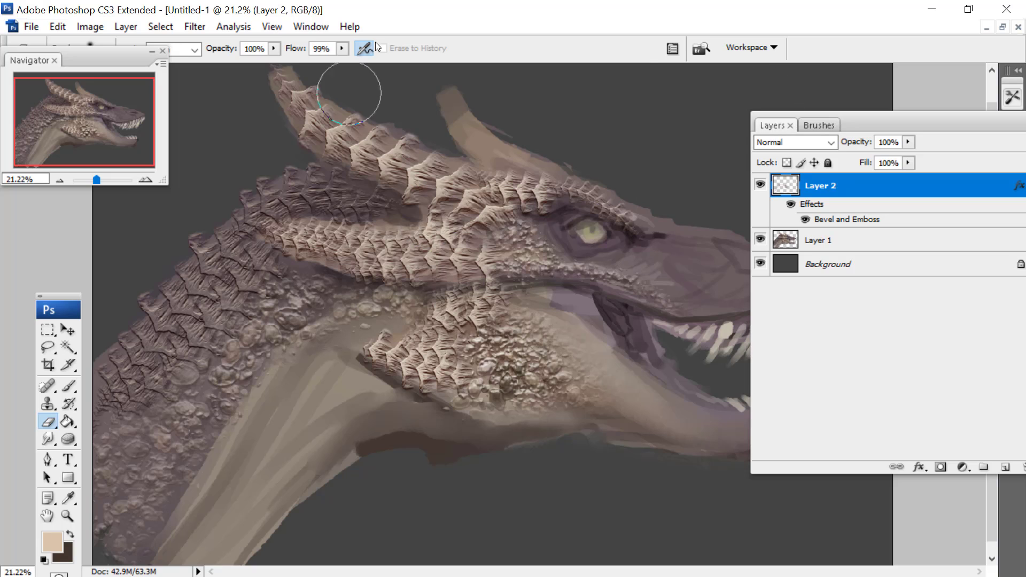
Switch to the Untitled-2 brush document and clear the old spot artwork from its selected canvas
left_click(1003, 26)
left_click_drag(589, 95, 445, 68)
left_click(572, 79)
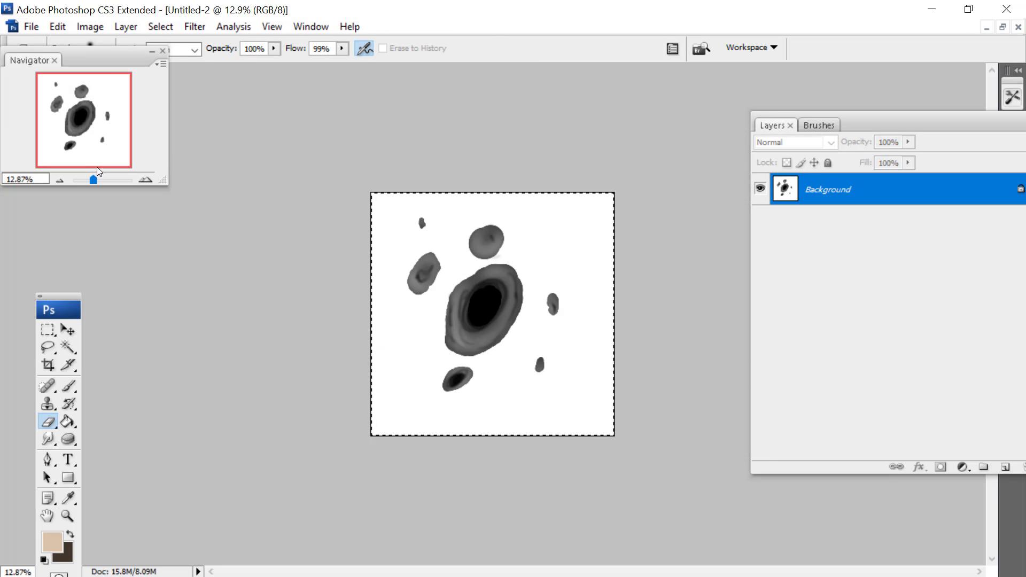
left_click(47, 330)
left_click(58, 26)
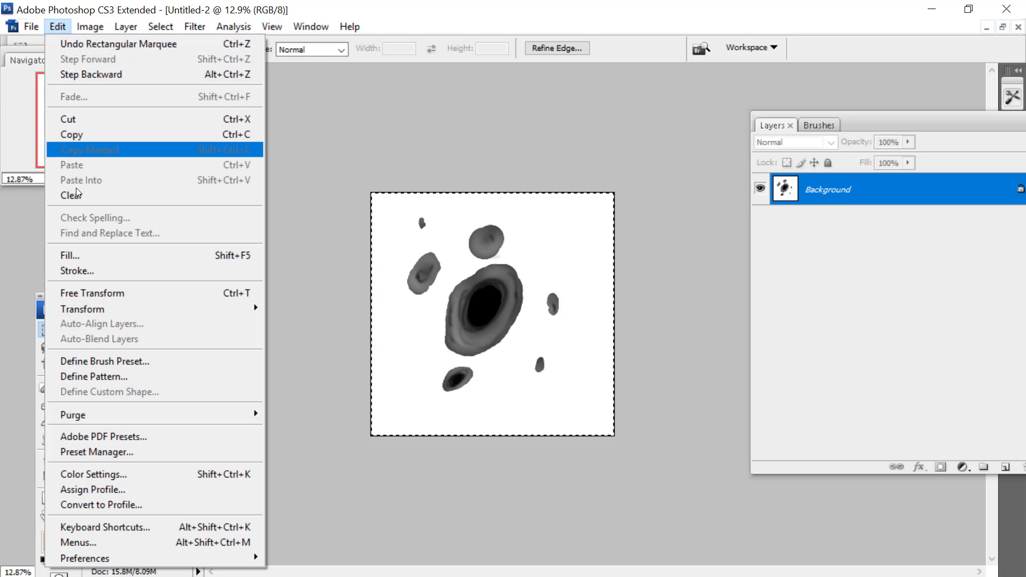
left_click(71, 195)
Set the background color to white (255, 255, 255) and clear the canvas to white
left_click(67, 546)
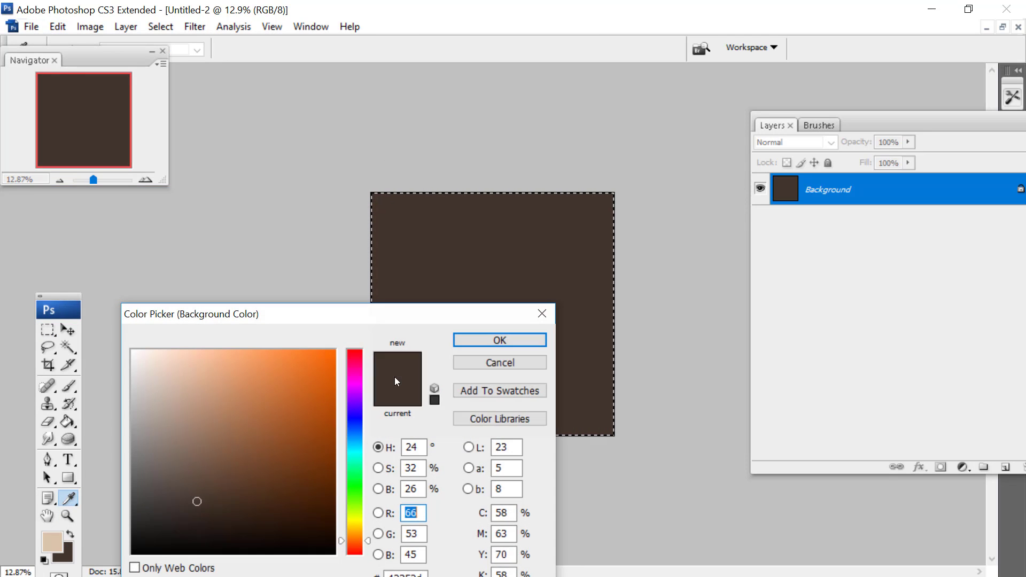
left_click(133, 352)
left_click(484, 340)
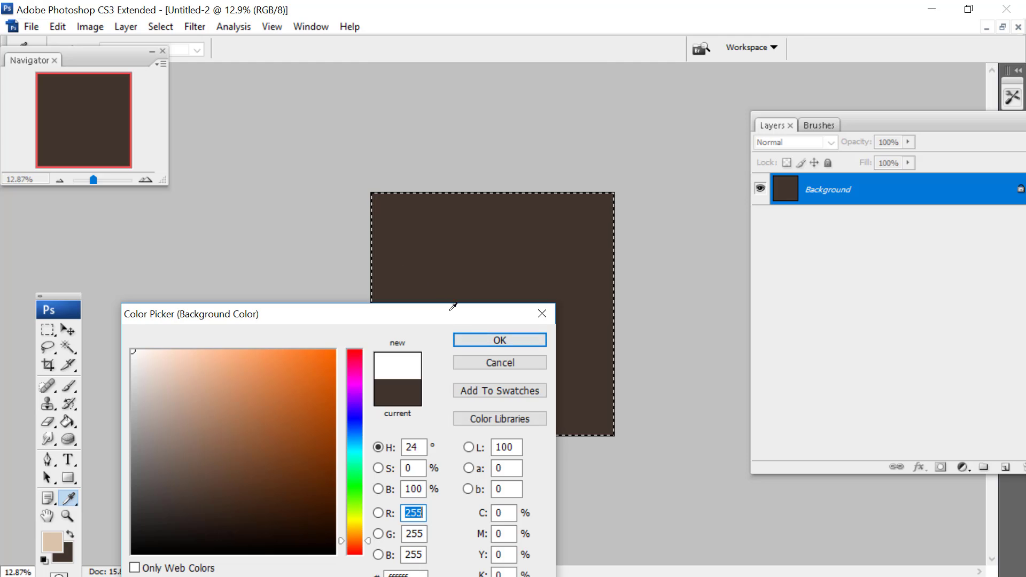
left_click(58, 27)
left_click(60, 193)
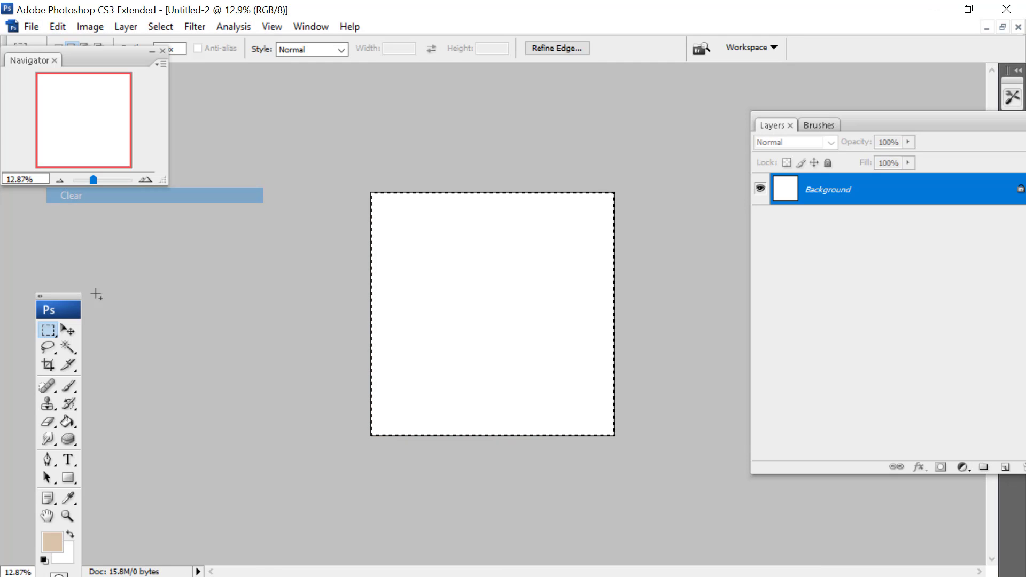
Set the foreground color to neutral grey, RGB 187, 187, 187
left_click(52, 542)
left_click_drag(207, 453, 131, 405)
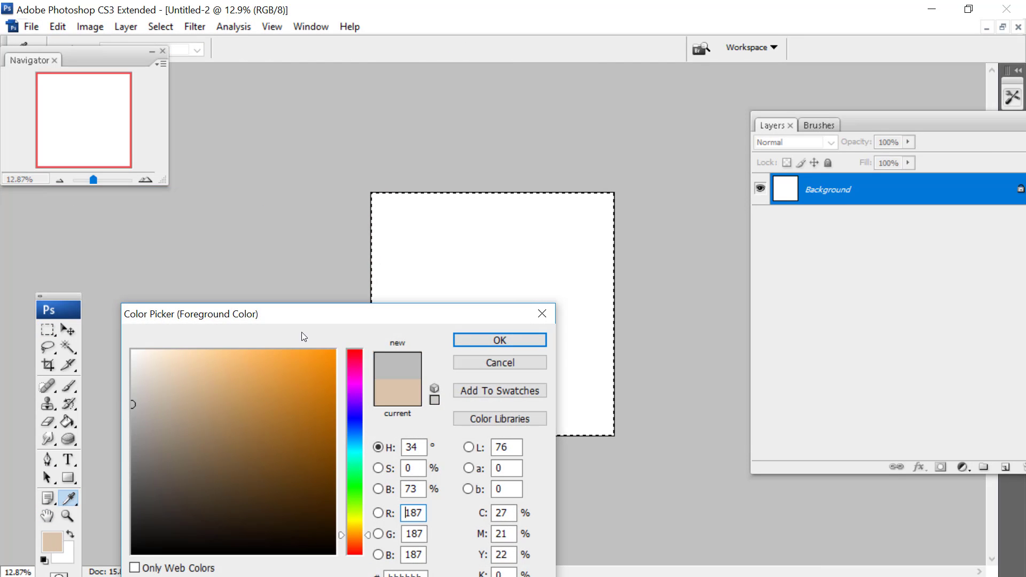
left_click(492, 341)
right_click(528, 229)
left_click(219, 333)
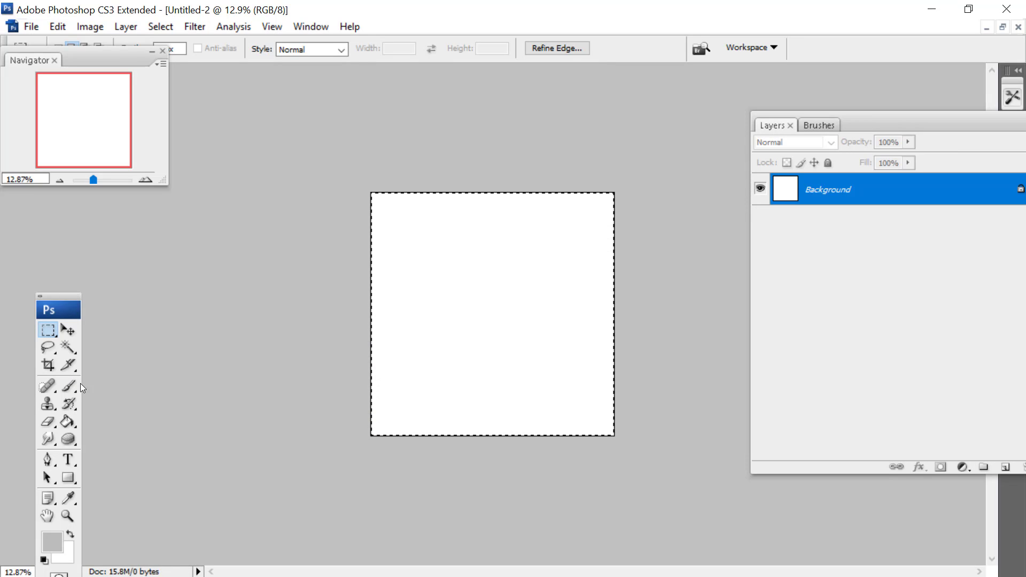
right_click(511, 253)
Paint a large soft grey blob in the canvas centre with the soft round brush at 2500 px and 0% hardness
left_click(70, 380)
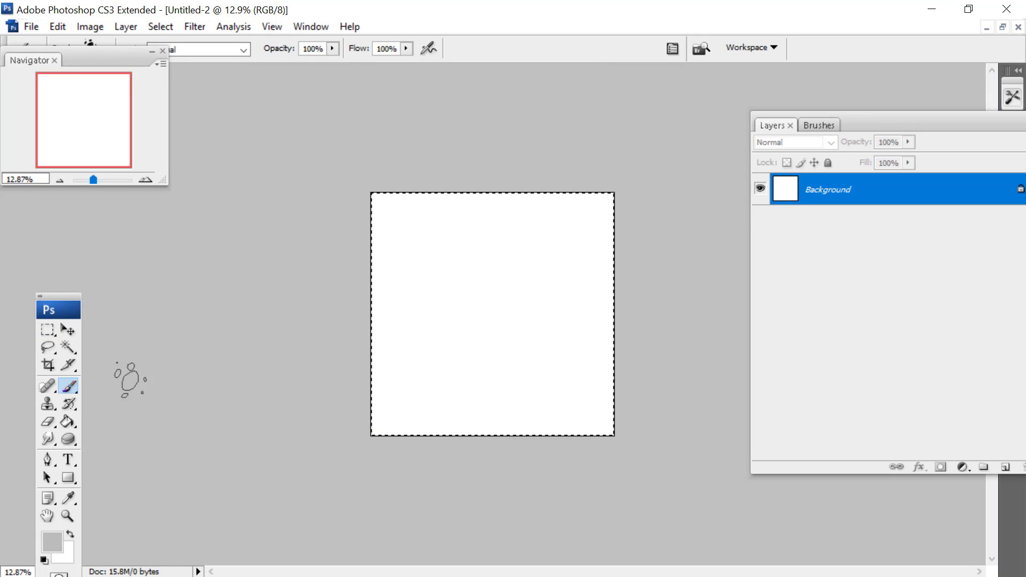
right_click(417, 314)
left_click(540, 485)
left_click_drag(549, 347, 581, 347)
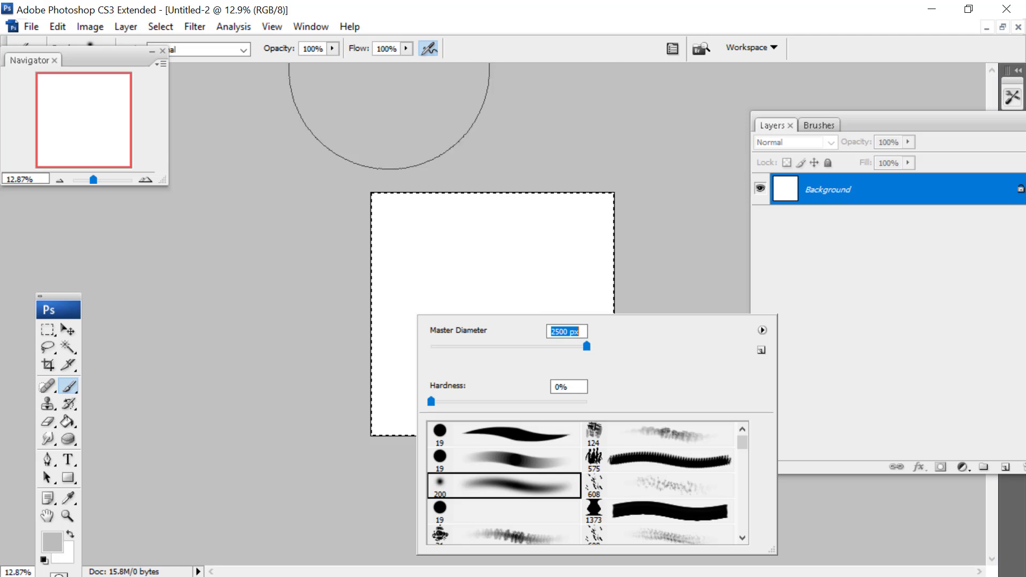
left_click(300, 150)
mouse_move(498, 320)
left_mouse_down()
mouse_move(493, 298)
mouse_move(506, 326)
mouse_move(490, 316)
mouse_move(508, 314)
mouse_move(373, 273)
left_mouse_up()
Erase thin, crossing curved lines across the grey blob with a small soft eraser to form wrinkles
left_click(47, 422)
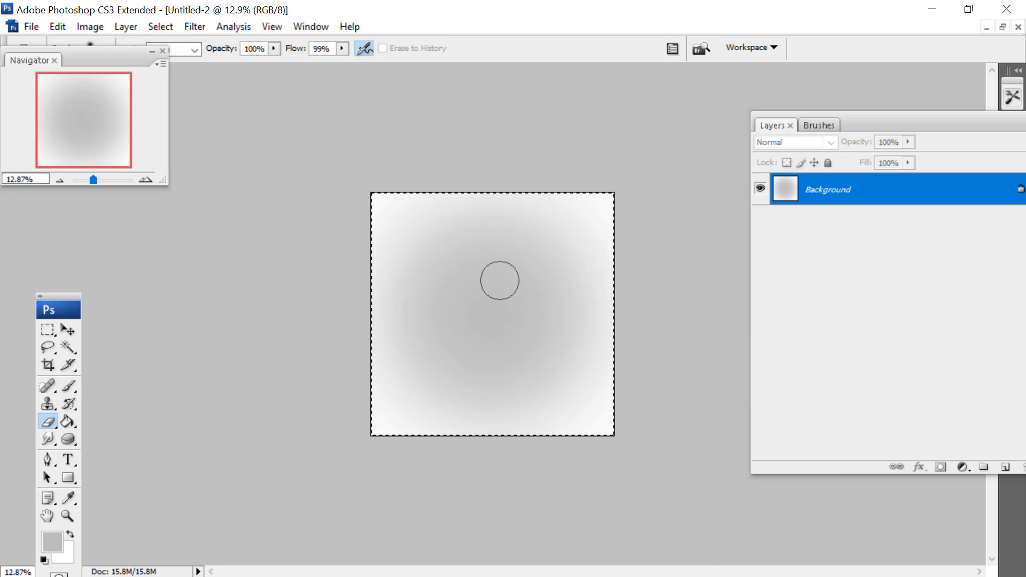
right_click(471, 328)
left_click_drag(560, 220, 477, 422)
right_click(545, 255)
mouse_move(517, 202)
left_mouse_down()
mouse_move(489, 447)
mouse_move(465, 355)
left_mouse_up()
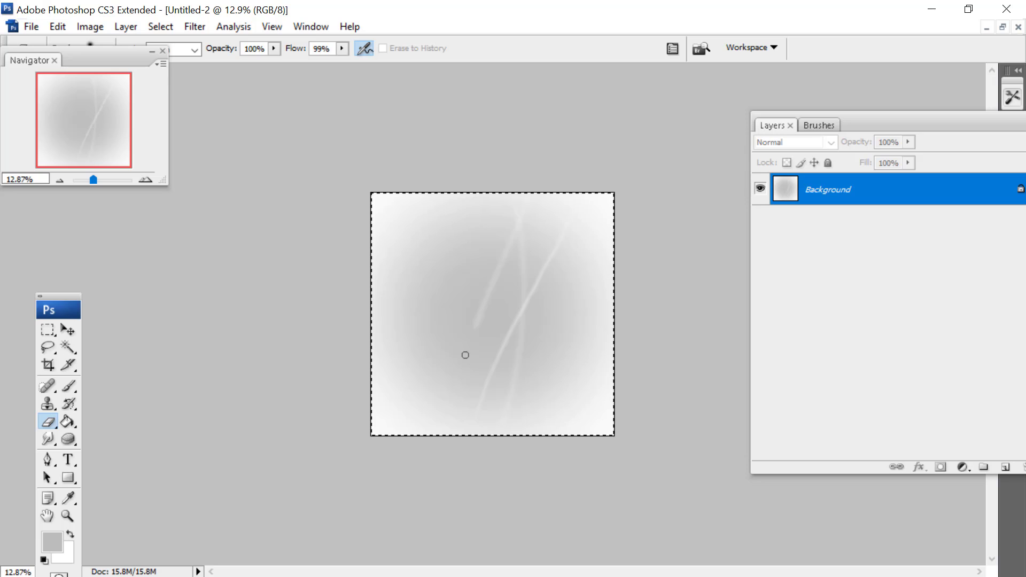
left_click_drag(381, 374, 546, 242)
right_click(530, 318)
left_click_drag(598, 187, 440, 251)
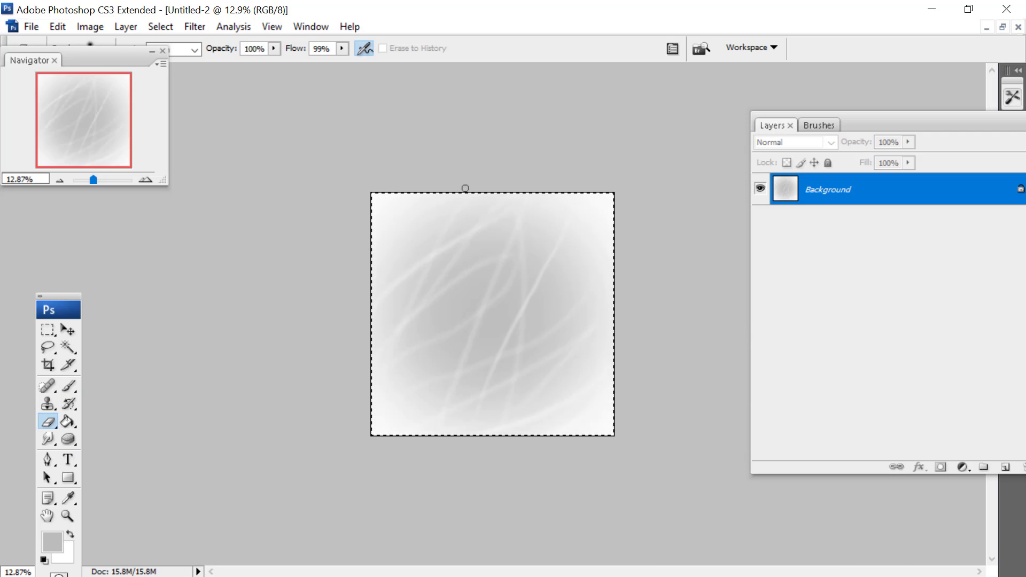
Fade the outer edges of the grey blob to white with the soft eraser at 1557 px
right_click(536, 192)
left_click(642, 361)
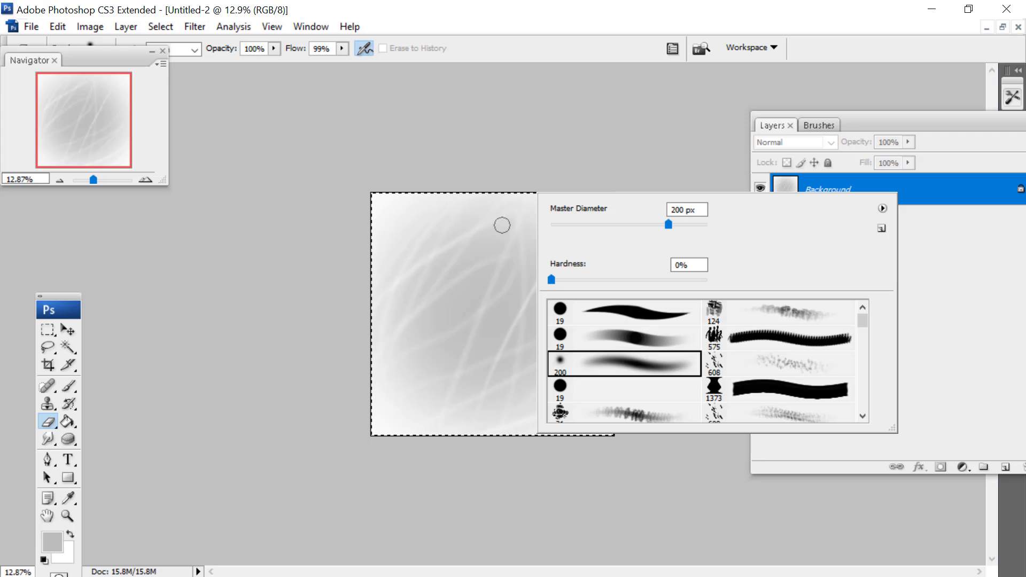
left_click_drag(502, 225, 380, 331)
right_click(401, 274)
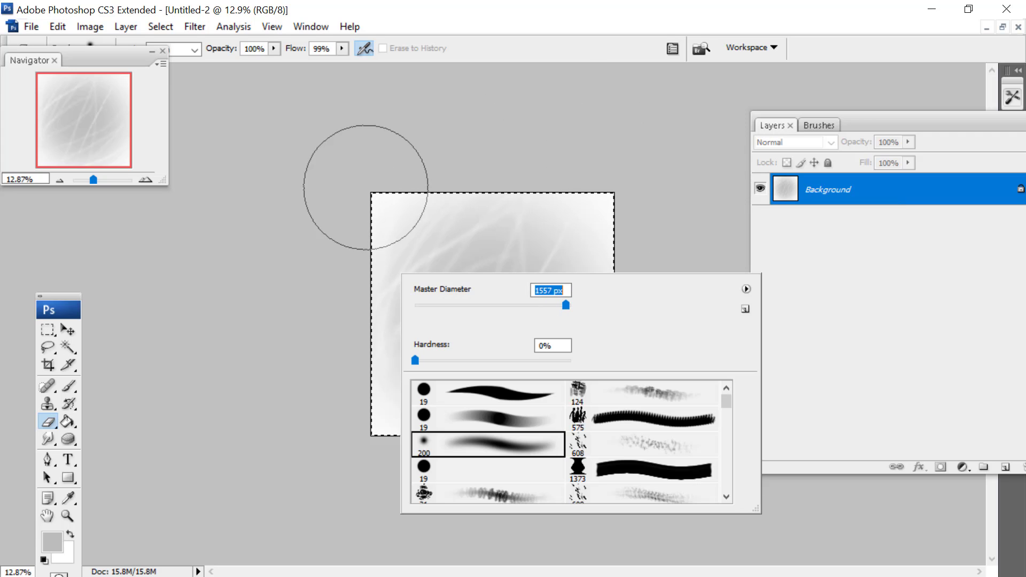
left_click(340, 218)
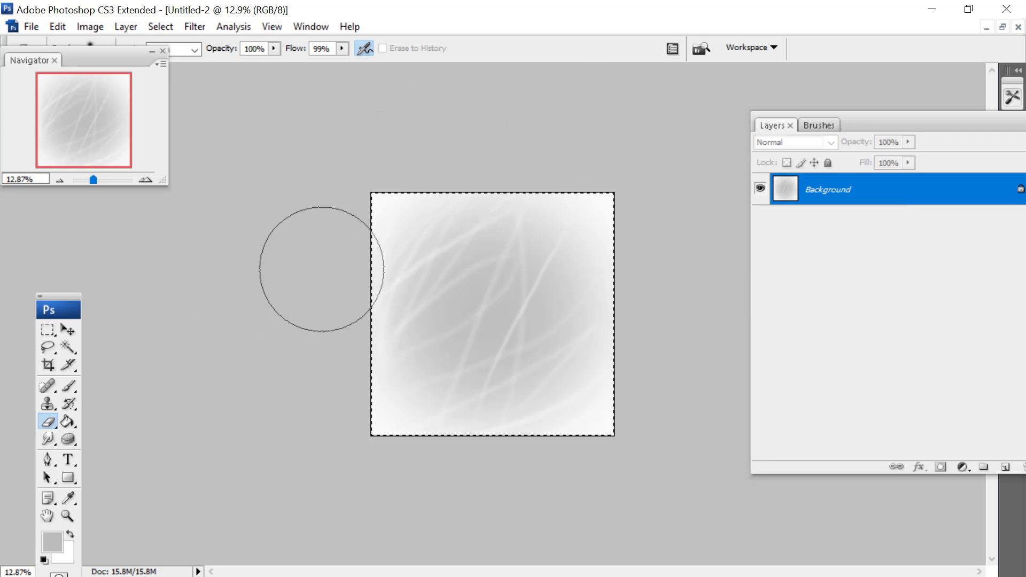
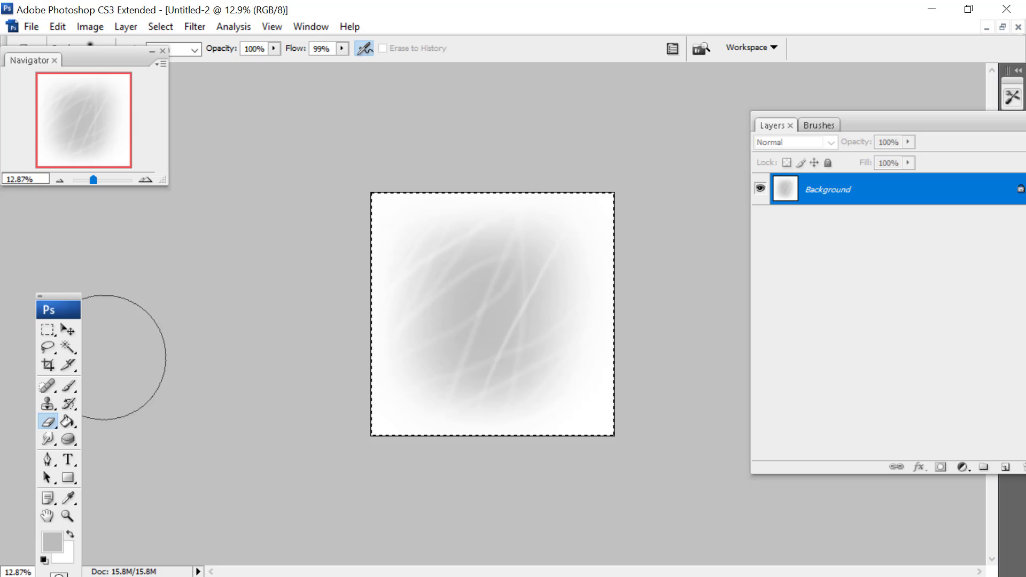
Switch to the Brush tool with a hard round tip at 78 px and 100% hardness
left_click(69, 386)
right_click(456, 315)
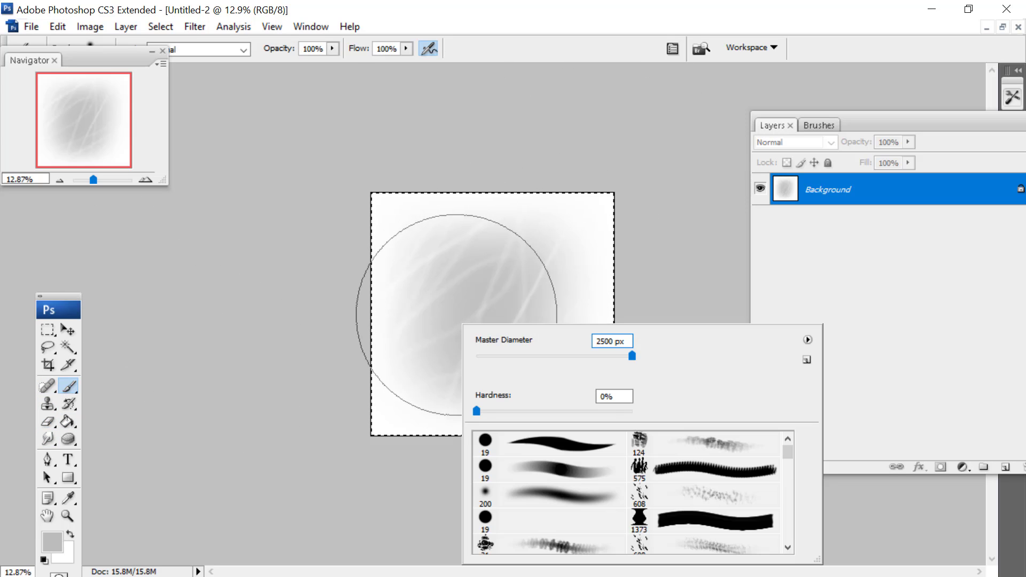
left_click(539, 496)
left_click(559, 466)
left_click(517, 356)
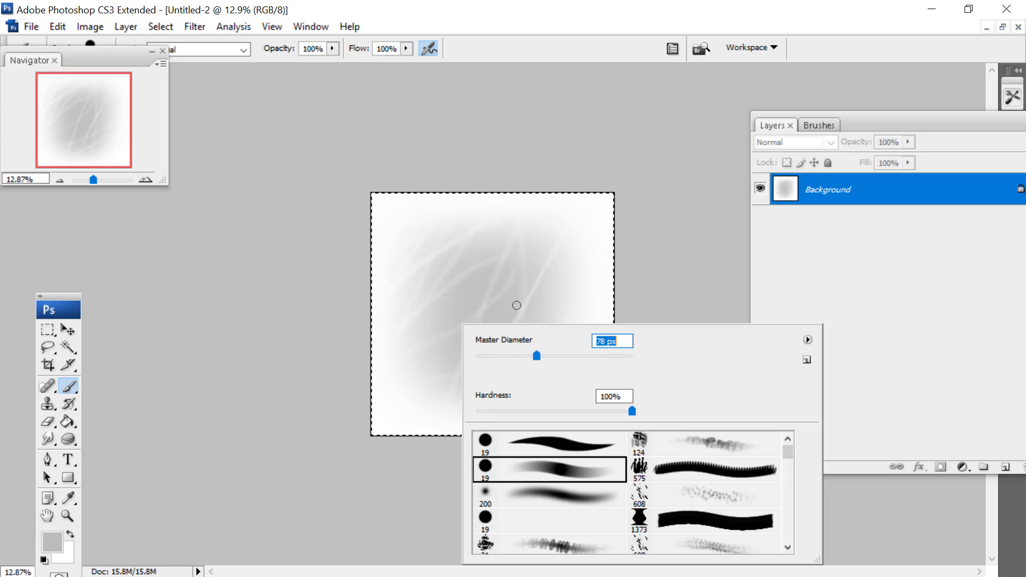
key("Return")
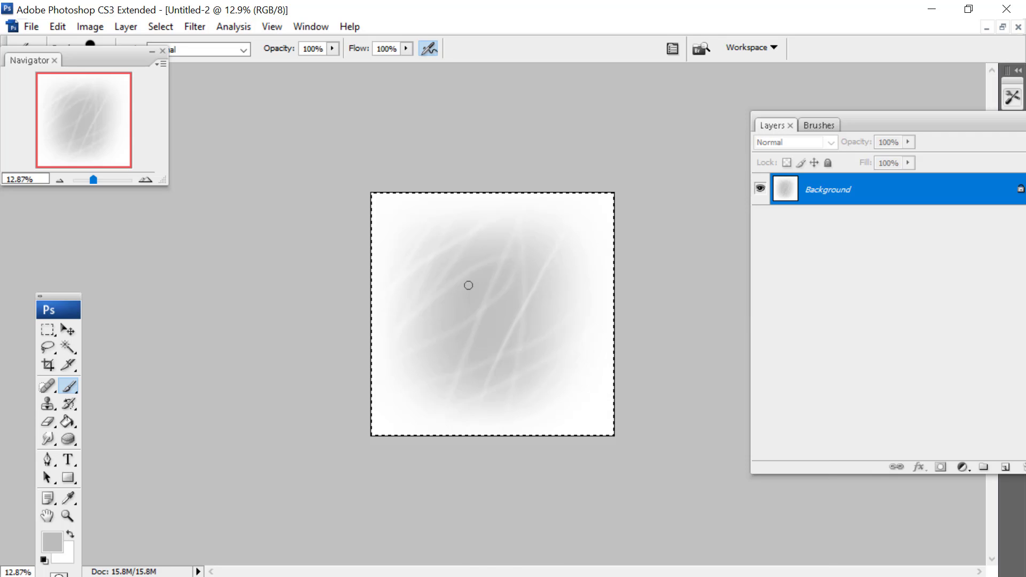
Try a smaller 45 px diameter for the hard round brush
right_click(543, 236)
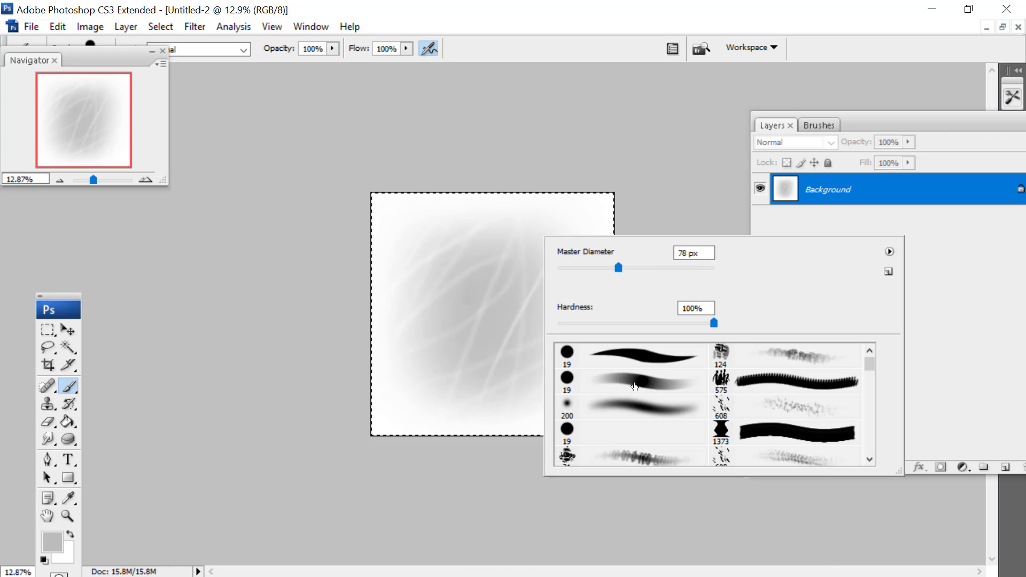
left_click_drag(619, 267, 592, 270)
key("Return")
right_click(504, 249)
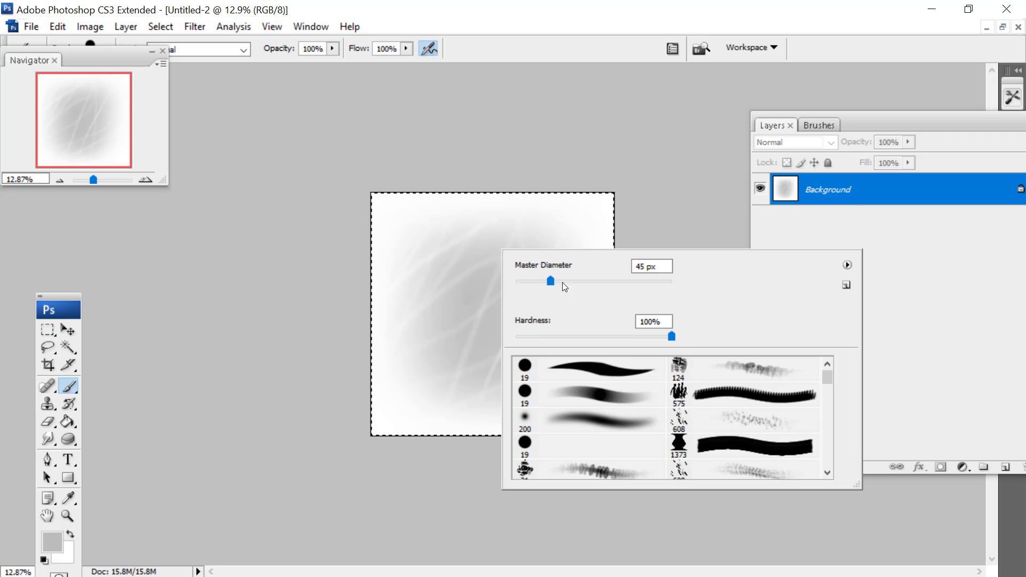
key("Return")
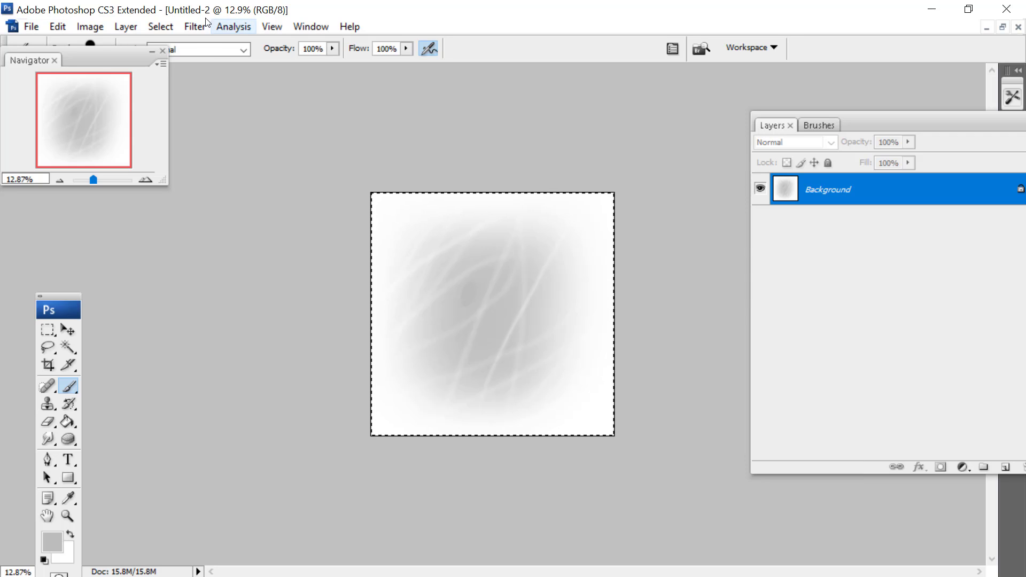
Set the hard round brush's painting mode to Multiply and move the Navigator clear of the brush options
left_click(243, 50)
left_click(155, 141)
right_click(488, 284)
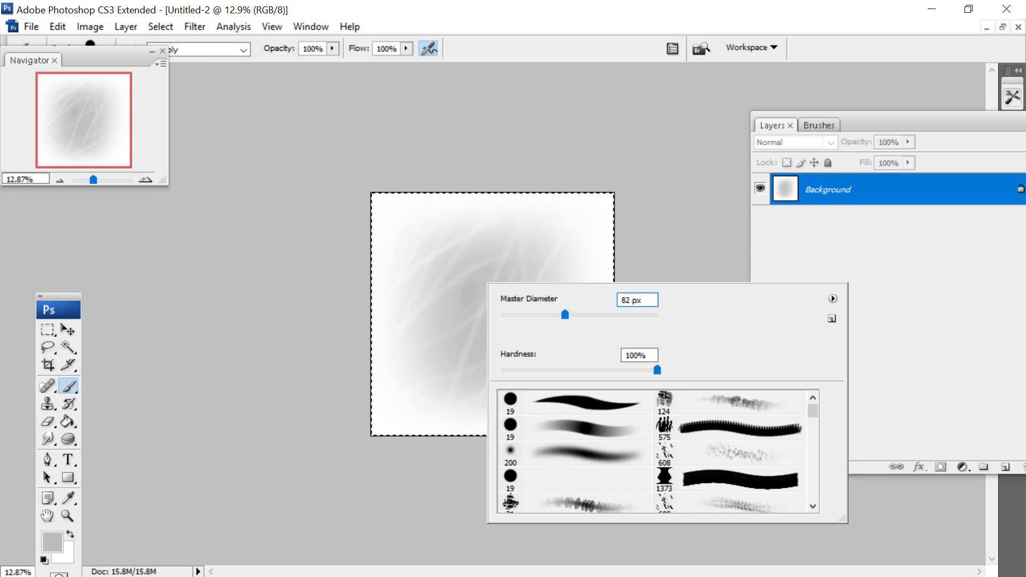
left_click_drag(141, 46, 199, 151)
left_click(203, 49)
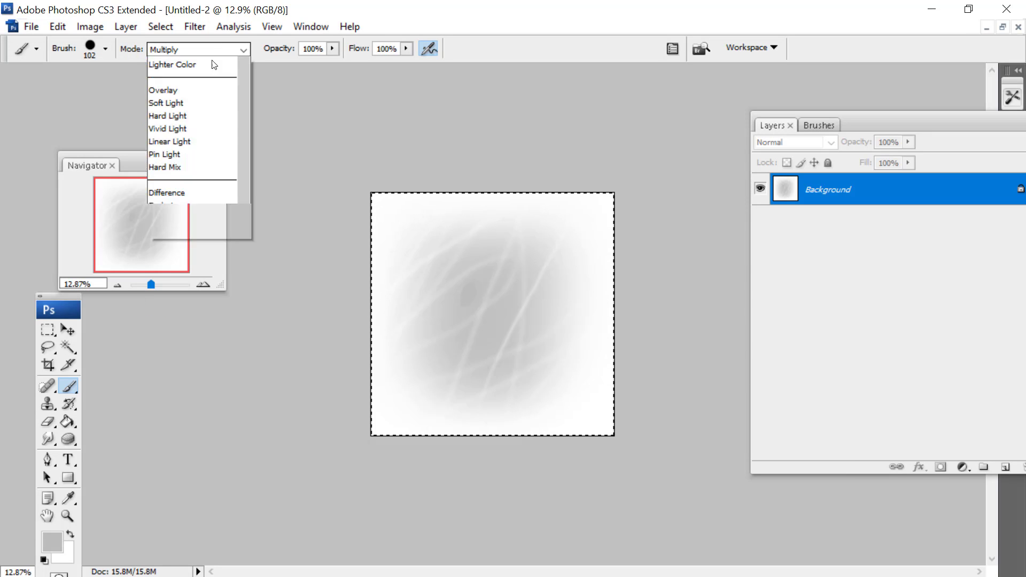
key("Down")
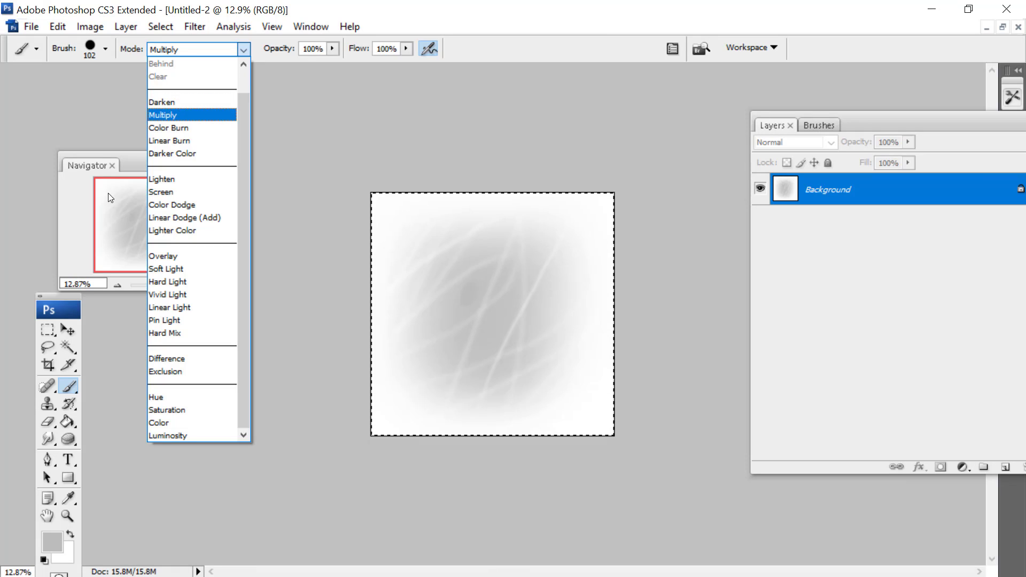
key("Return")
Resize the hard round brush to 71 px and paint small dark grey oval spots across the wrinkled blob
right_click(477, 283)
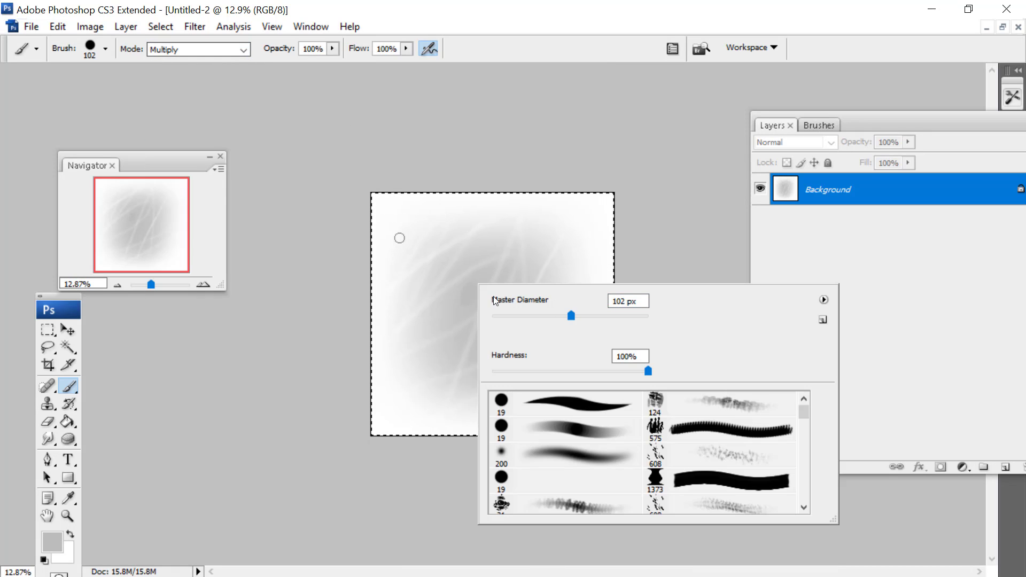
left_click_drag(582, 317, 587, 317)
left_click_drag(151, 282, 153, 283)
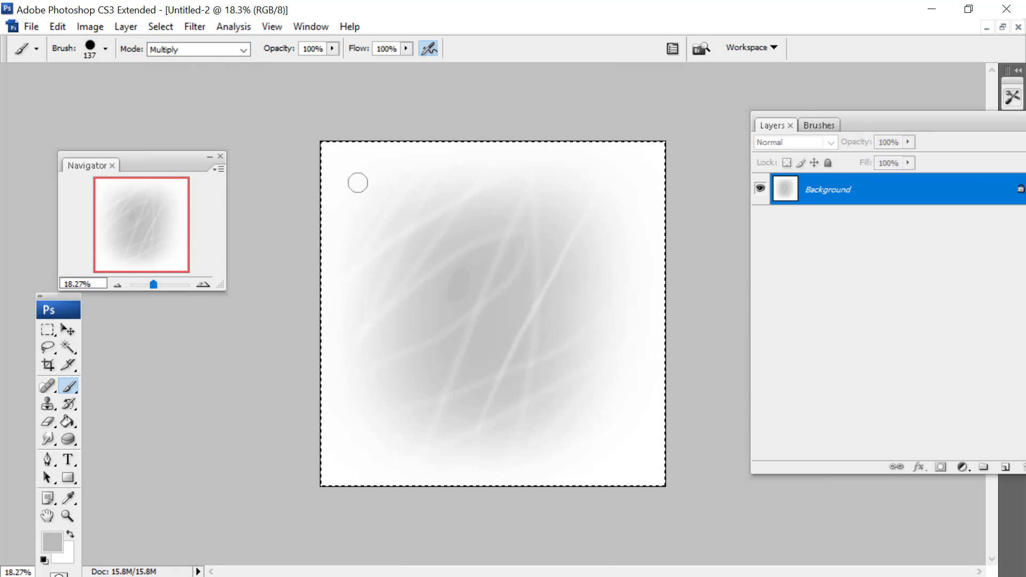
right_click(470, 264)
left_click_drag(546, 294, 535, 294)
left_click(431, 306)
left_click(440, 279)
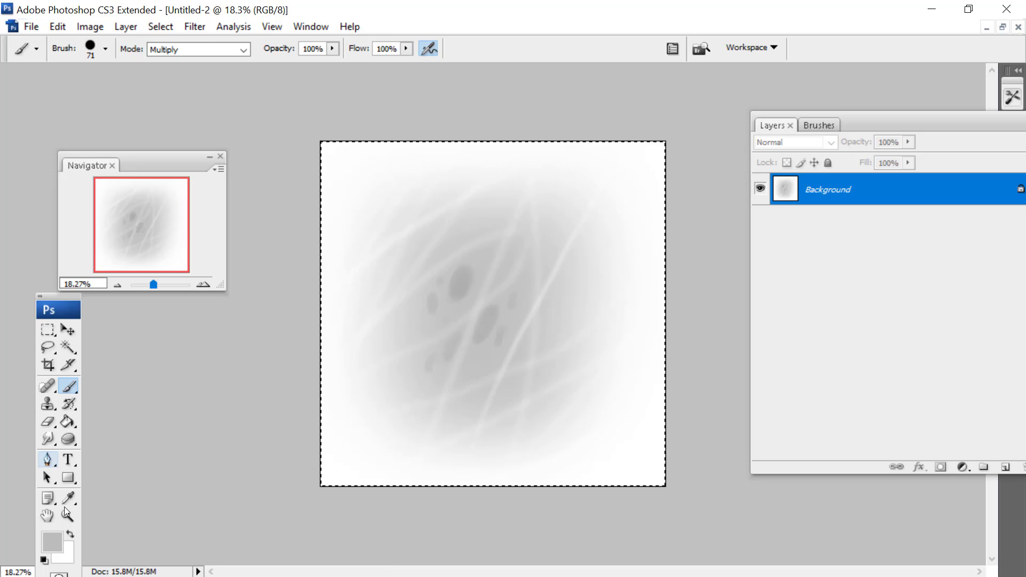
left_click(50, 538)
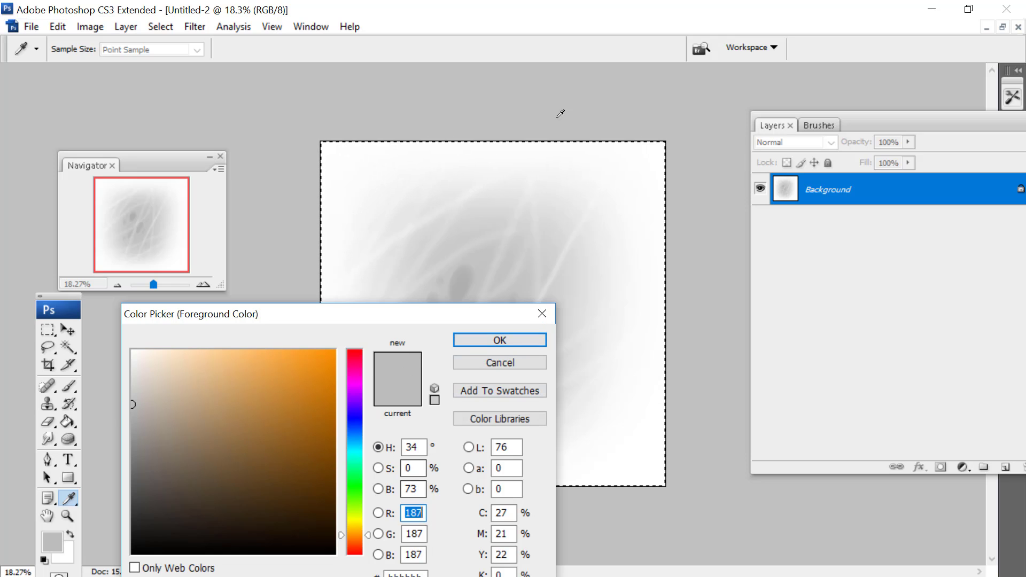
left_click(492, 340)
key("b")
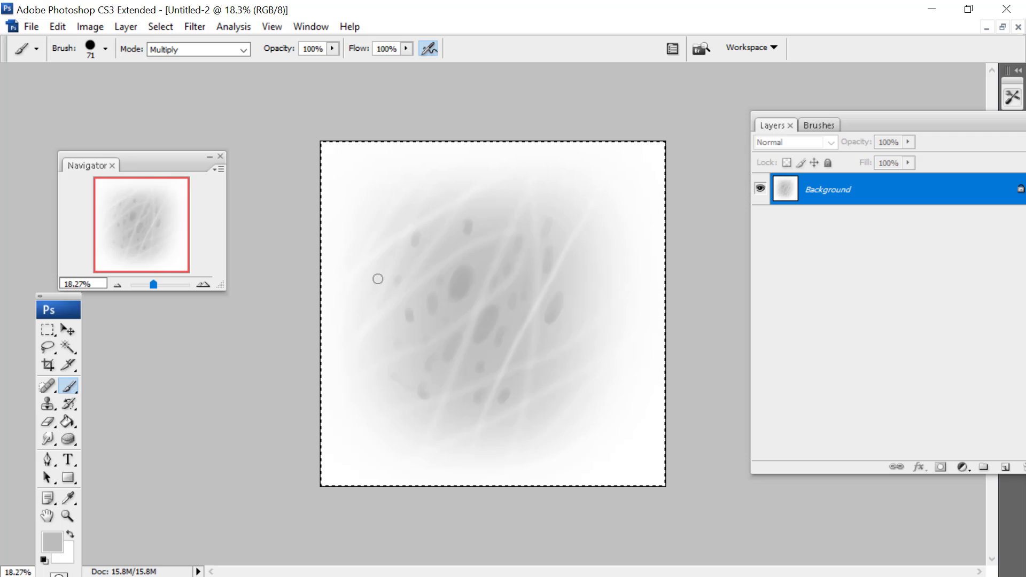
Darken the wrinkled texture with Levels, using input values of 84, 0.89 and 251
right_click(487, 257)
left_click(91, 30)
left_click(89, 27)
mouse_move(121, 48)
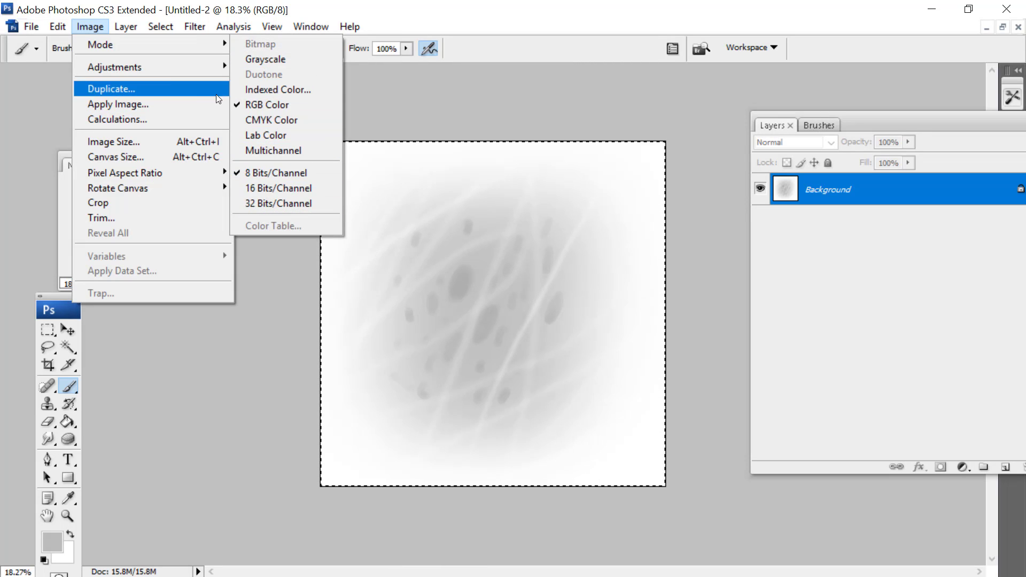
mouse_move(100, 68)
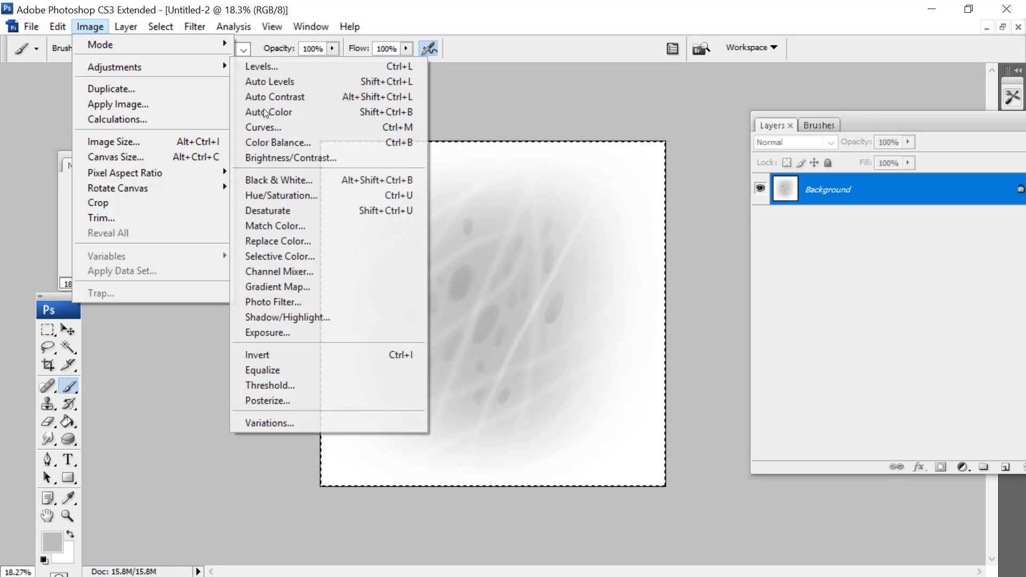
left_click(254, 66)
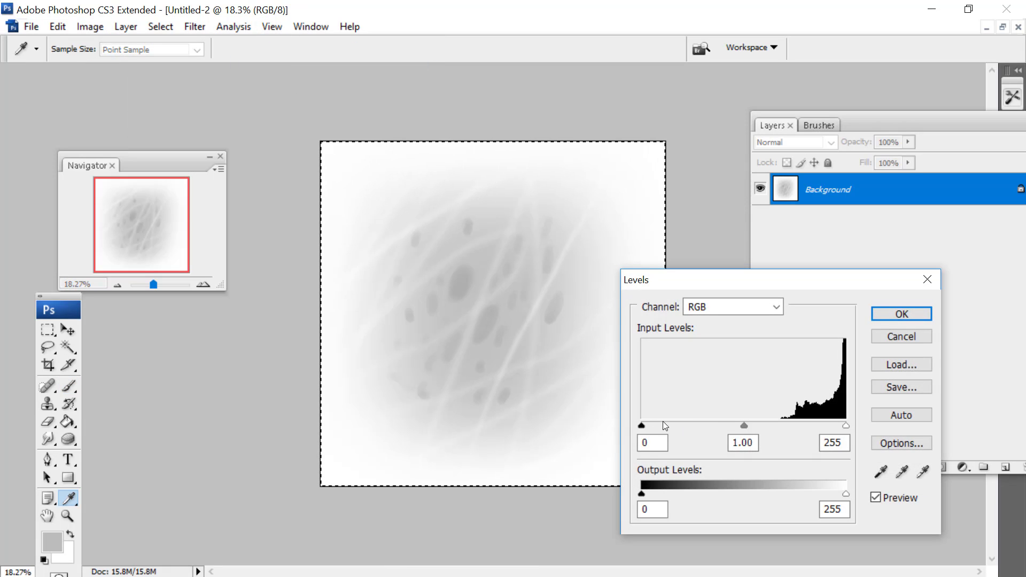
left_click_drag(659, 423, 697, 424)
left_click_drag(770, 426, 782, 426)
left_click_drag(846, 426, 844, 428)
left_click_drag(695, 426, 710, 427)
left_click_drag(782, 424, 779, 425)
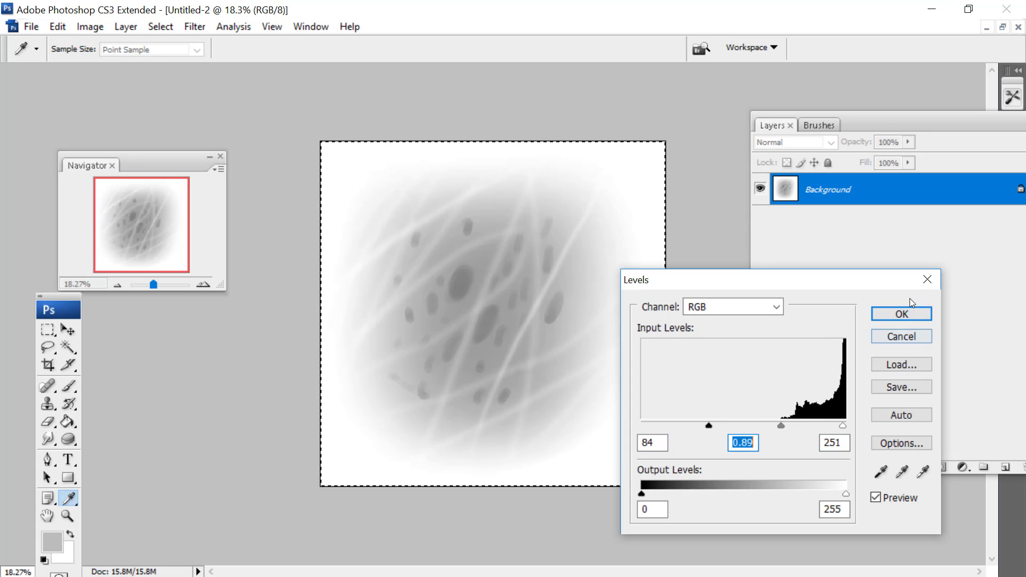
key("Return")
key("b")
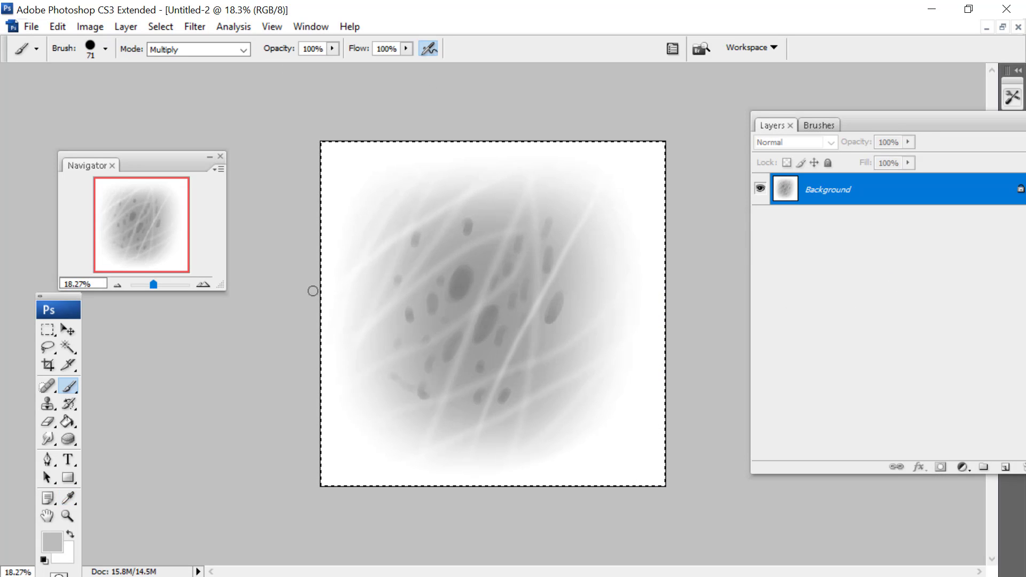
Define the selected wrinkled texture as a new brush preset
left_click(57, 27)
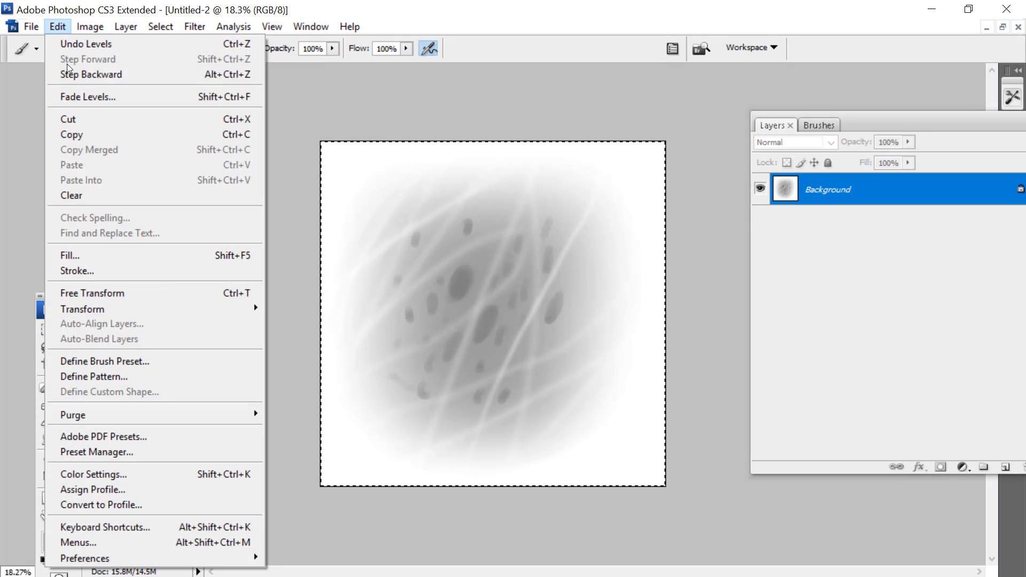
left_click(74, 363)
left_click(665, 192)
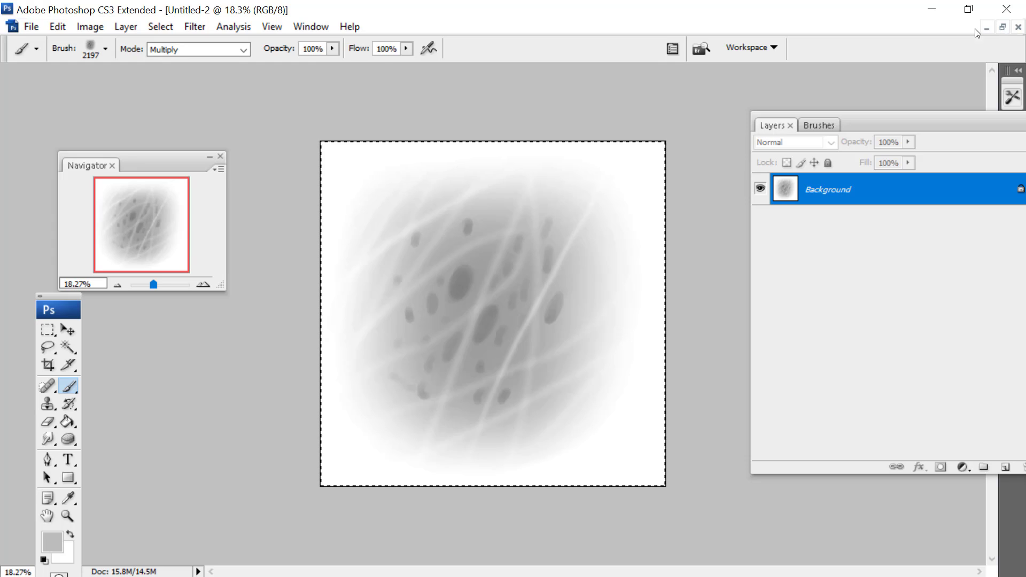
Return to the dragon painting and duplicate Layer 2 as Layer 2 copy within the same document
left_click(1003, 26)
left_click_drag(366, 163, 297, 150)
left_click(369, 144)
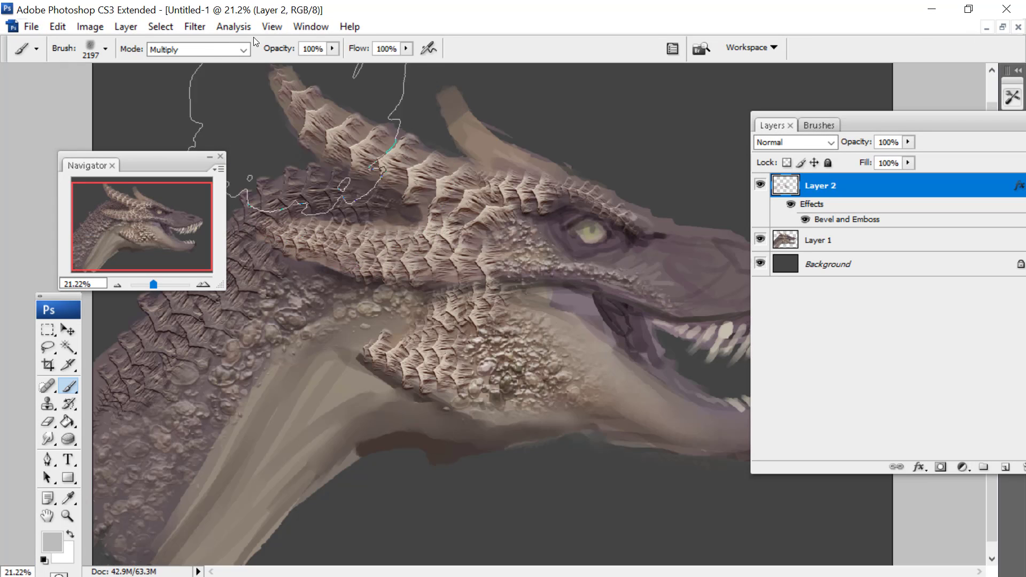
left_click(127, 27)
left_click(205, 50)
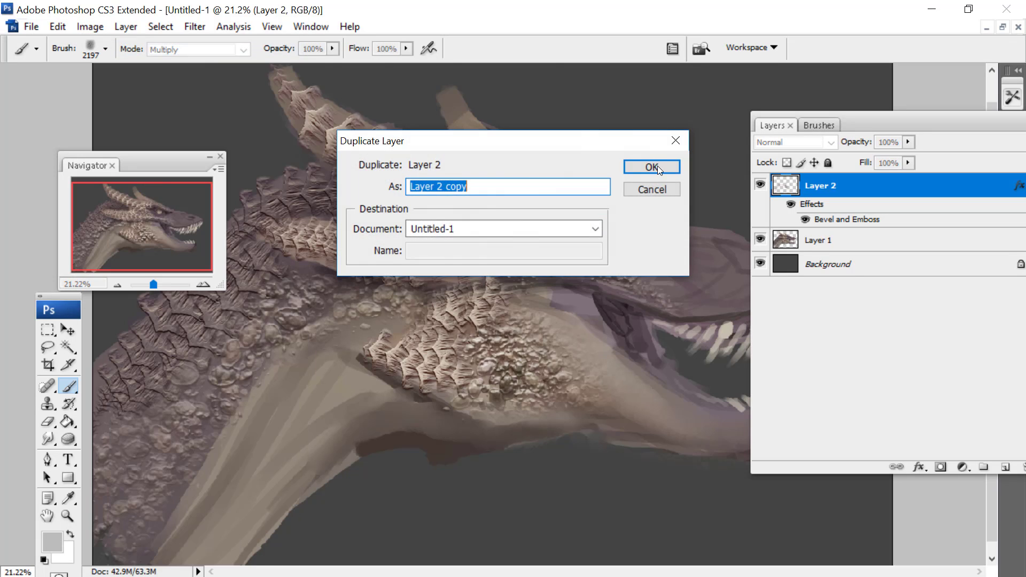
left_click(652, 166)
Clear all the pixels from the original Layer 2, keeping its Bevel and Emboss effect, and deselect
left_click_drag(153, 284, 151, 284)
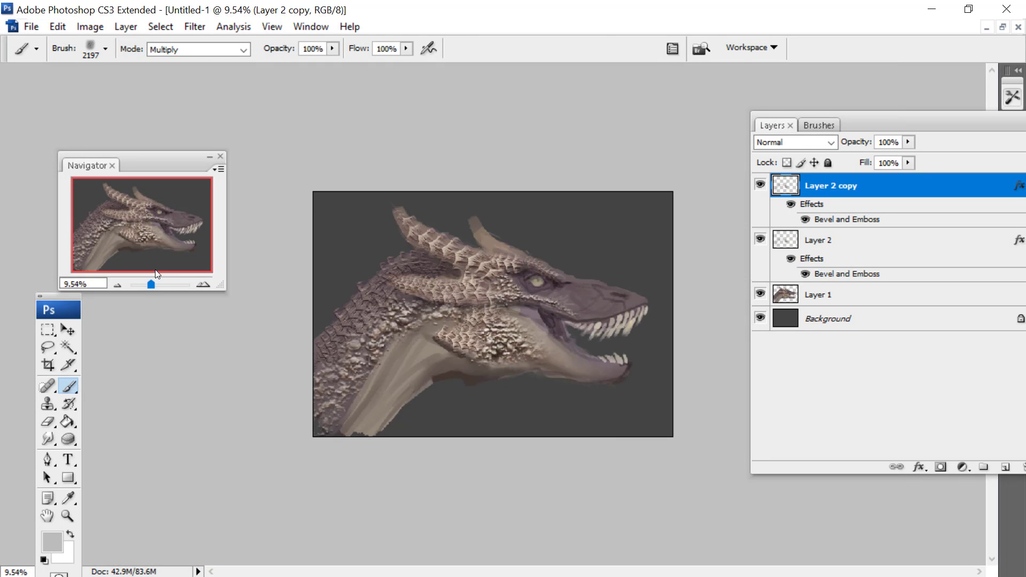
left_click(822, 244)
left_click(48, 330)
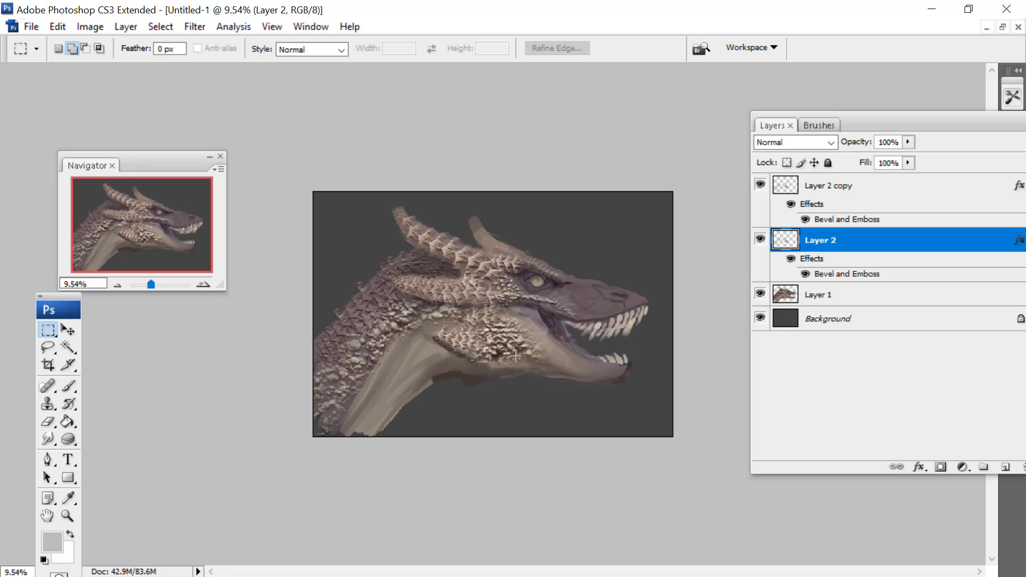
key("ctrl+a")
left_click(58, 27)
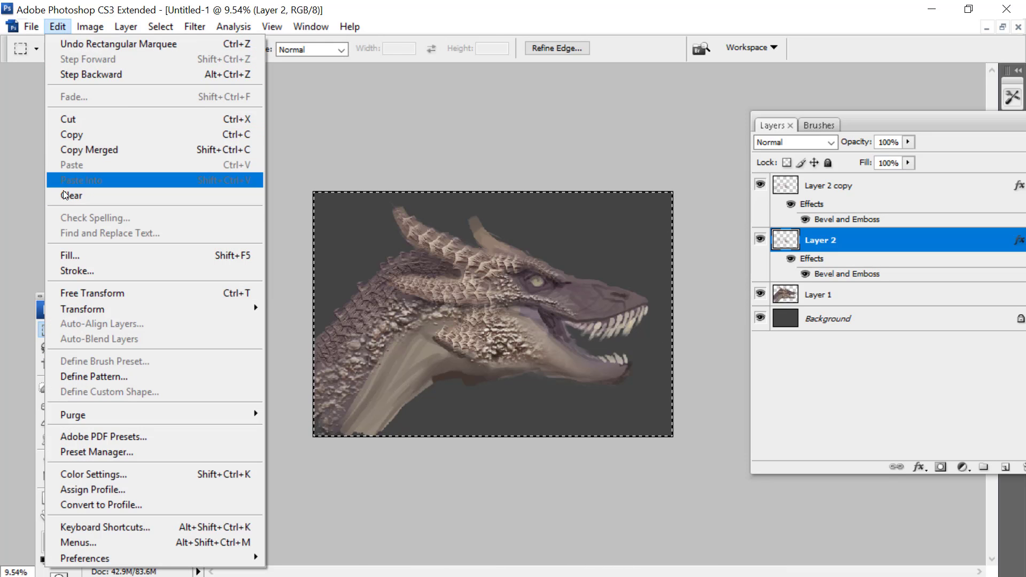
left_click(160, 196)
right_click(477, 261)
left_click(521, 266)
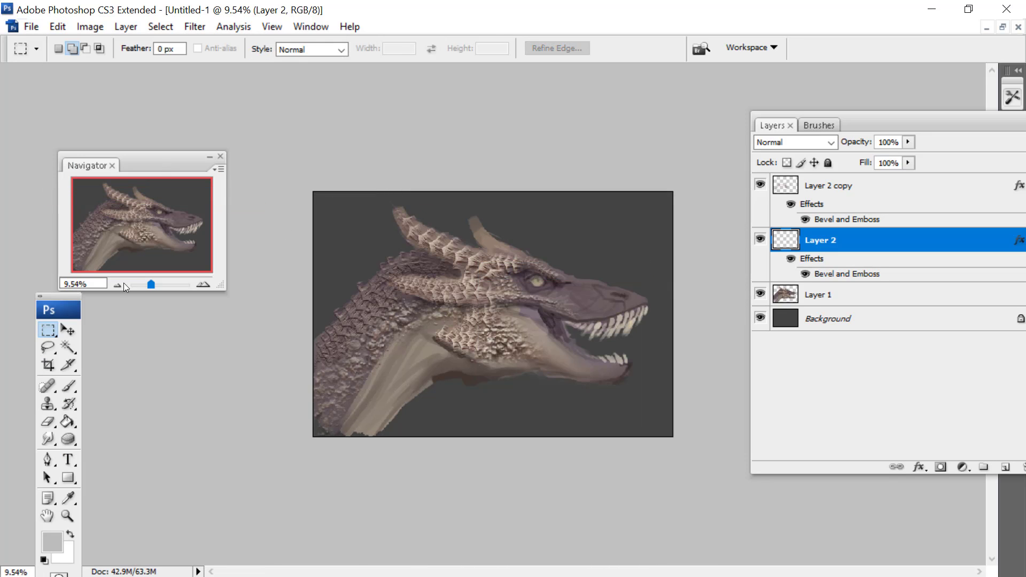
Switch to the Brush tool over the dragon's cheek and look up the new 2197 px wrinkle tip among the presets
left_click_drag(153, 284, 159, 284)
left_click_drag(159, 161, 390, 24)
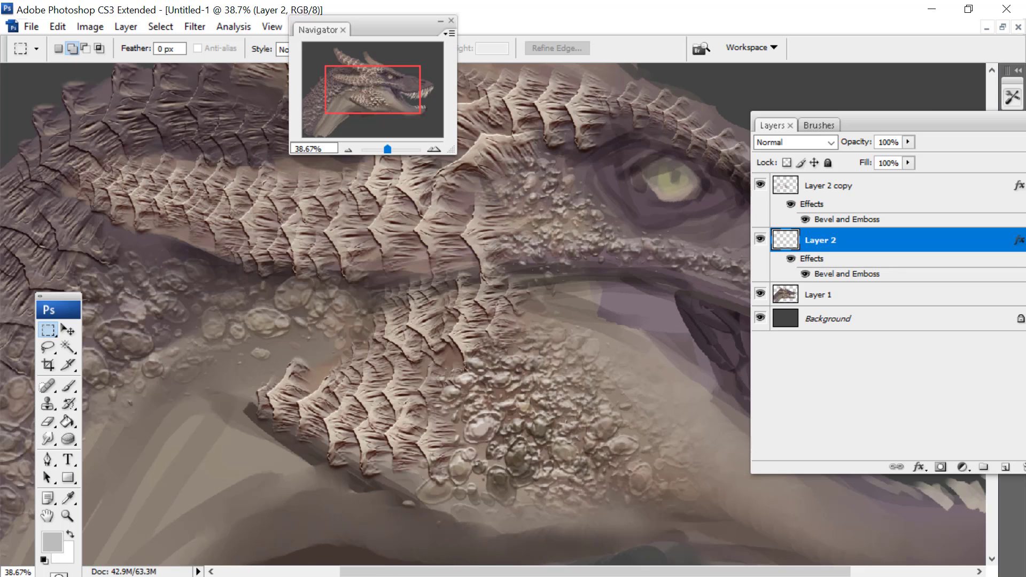
left_click(68, 385)
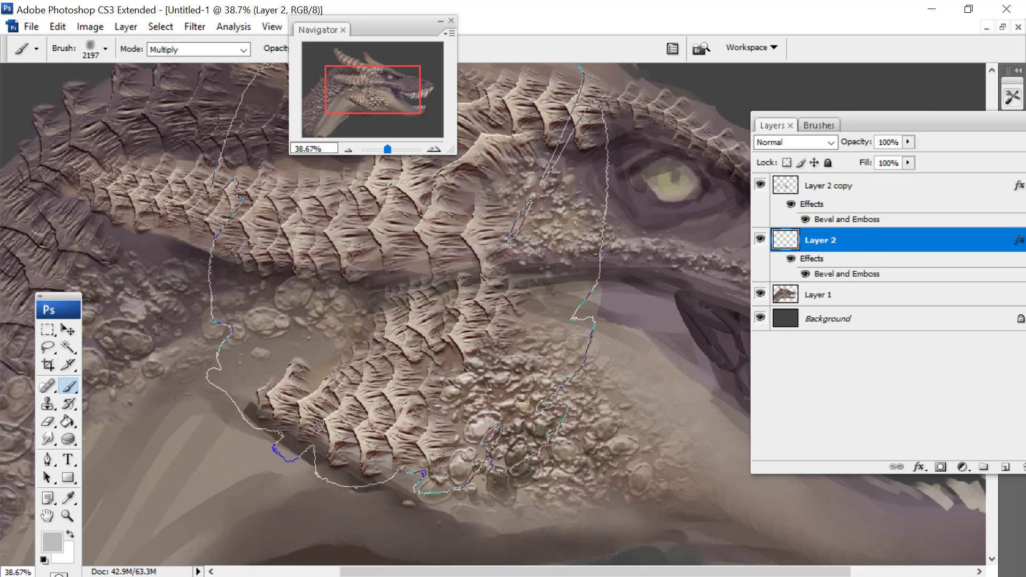
right_click(497, 235)
left_click_drag(838, 337, 849, 433)
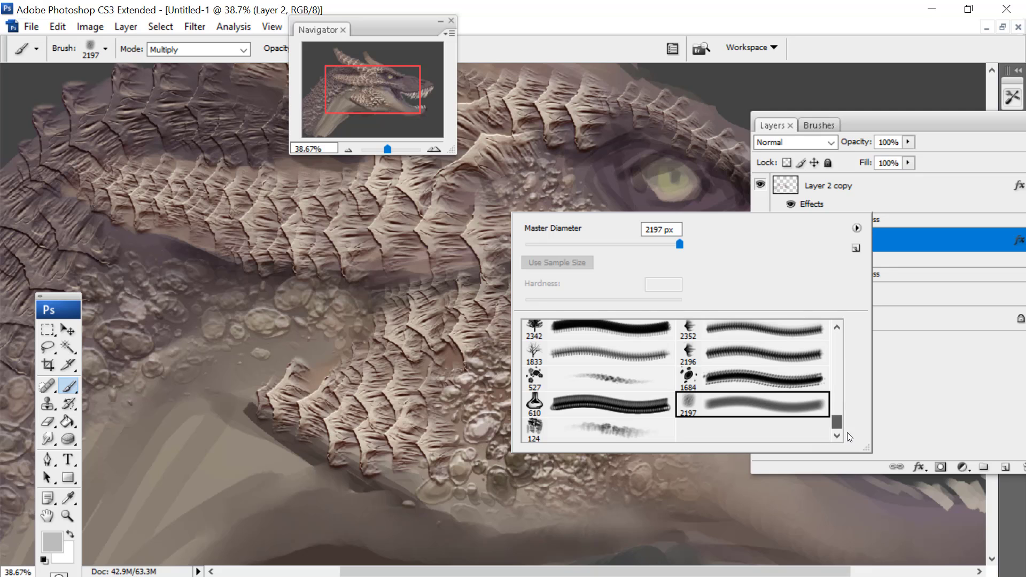
Enable Shape Dynamics with Flip X and Flip Y Jitter for the wrinkle brush and set its spacing to 56%
left_click(672, 49)
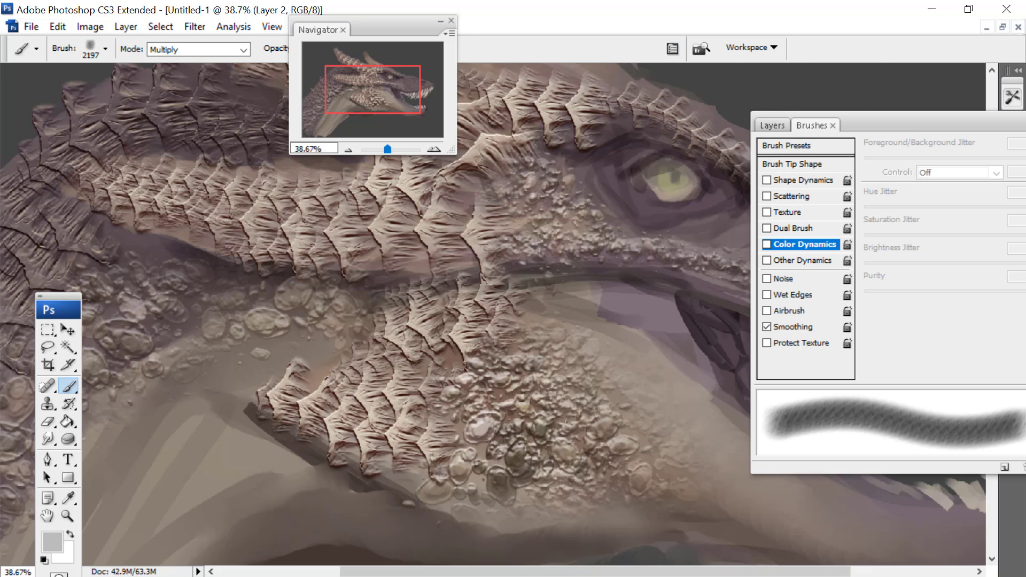
left_click_drag(813, 127, 534, 60)
left_click(488, 116)
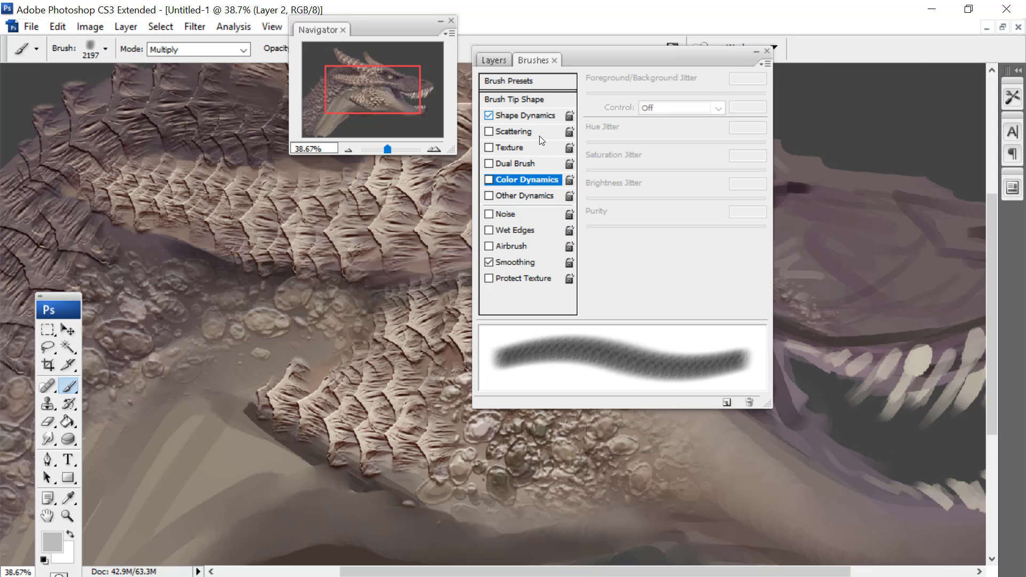
left_click(511, 116)
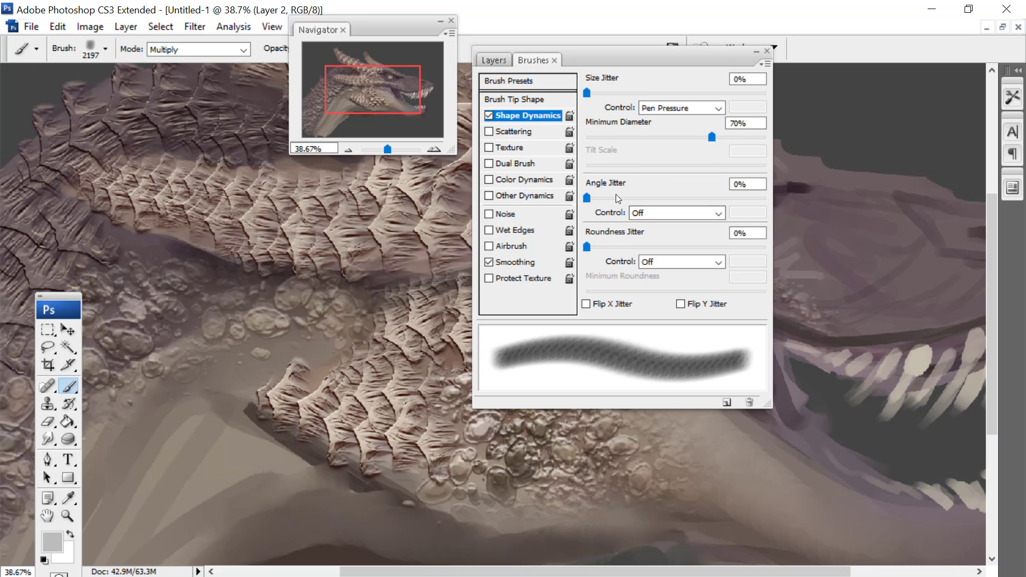
left_click(680, 304)
left_click(504, 100)
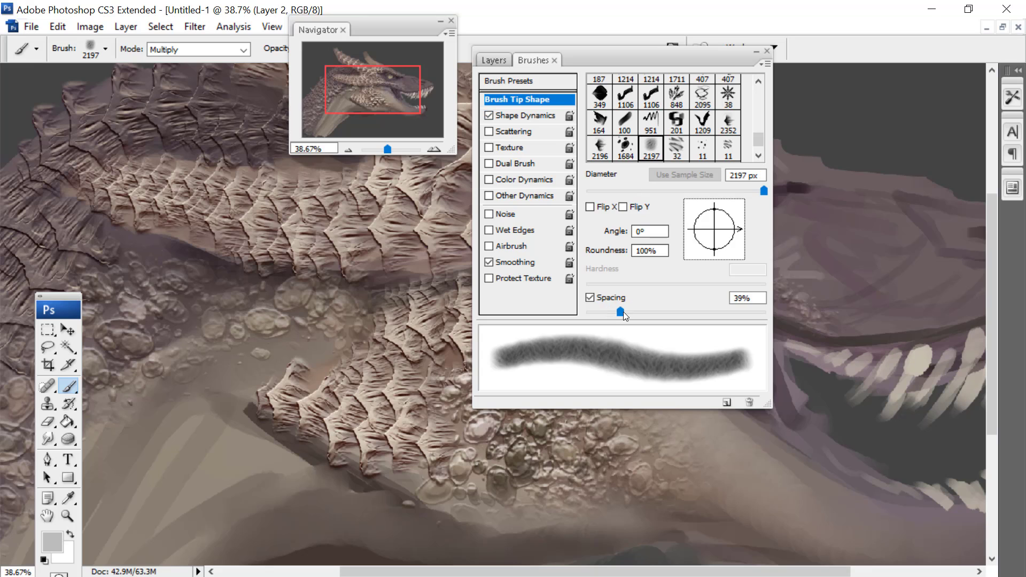
left_click_drag(623, 312, 635, 311)
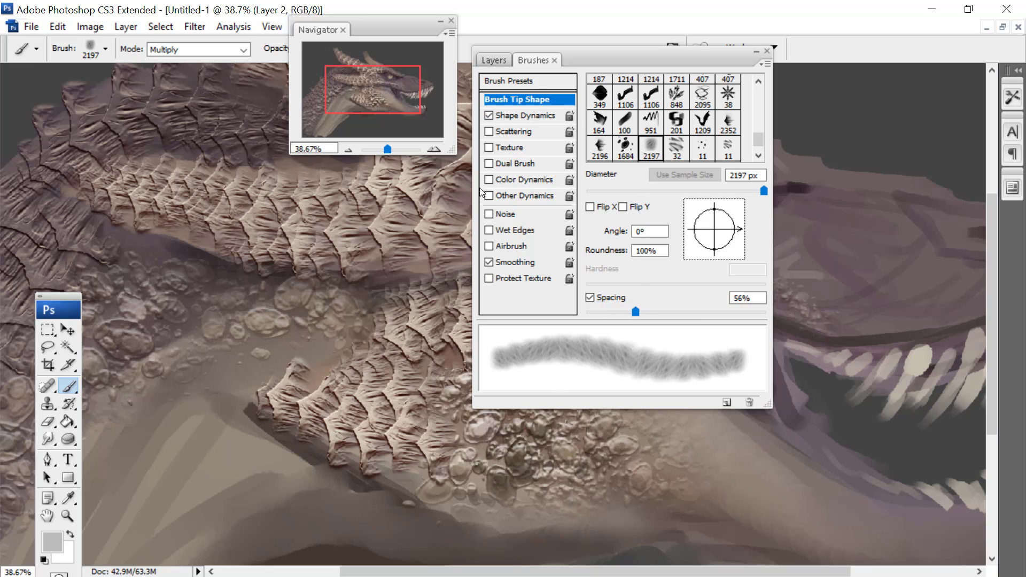
Enable Other Dynamics for the wrinkle brush and set its angle jitter to 50%
left_click(488, 196)
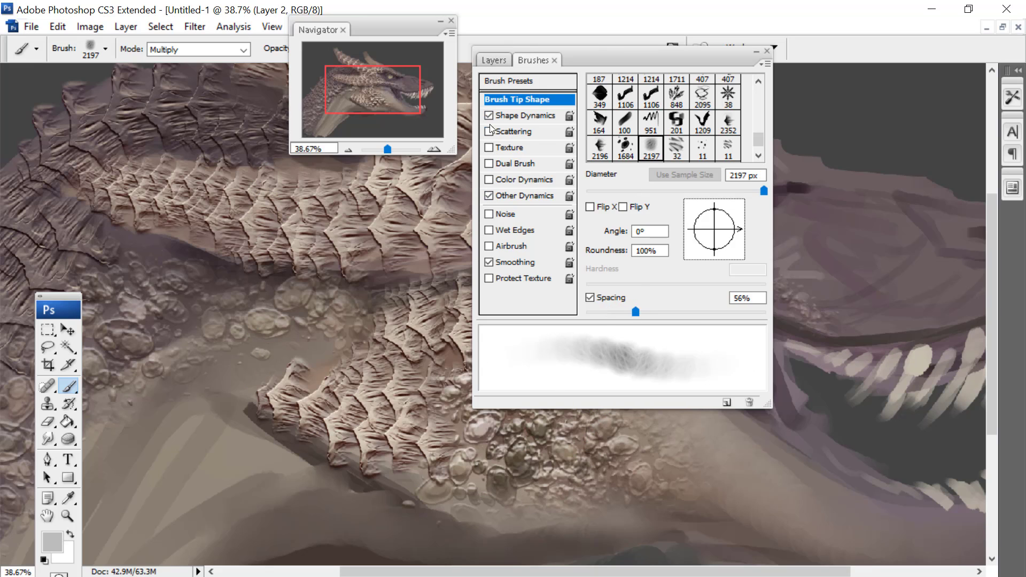
left_click(510, 116)
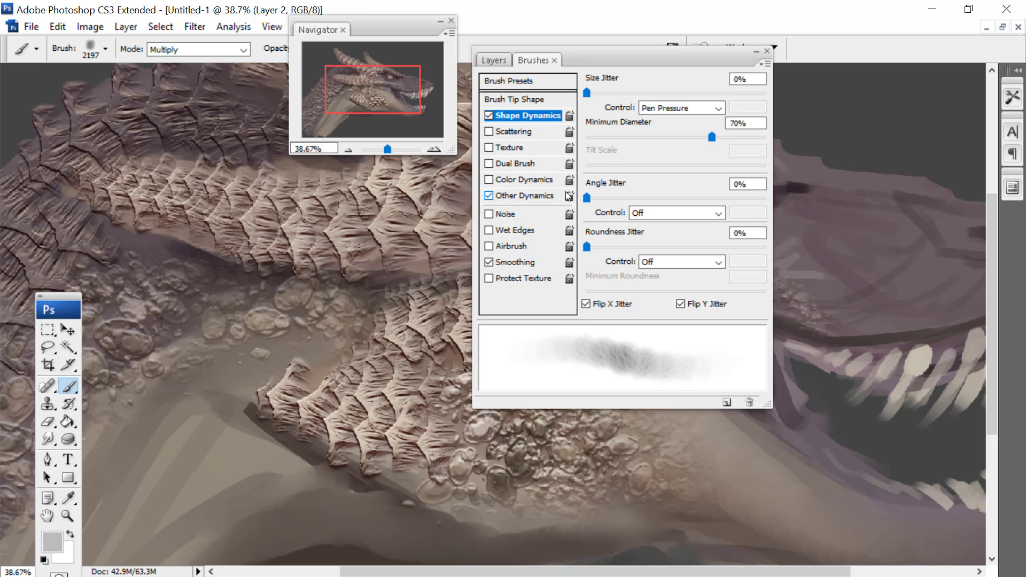
left_click_drag(672, 187, 676, 188)
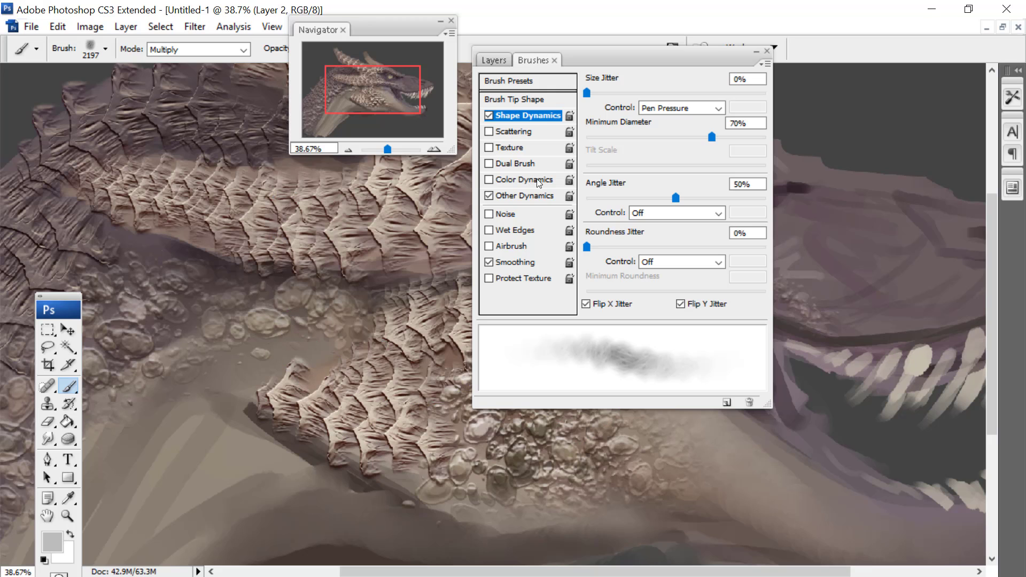
Move the floating panels clear of the dragon's head and set Layer 2's fill to 0%
mouse_move(59, 296)
left_mouse_down()
mouse_move(770, 230)
mouse_move(824, 215)
left_mouse_up()
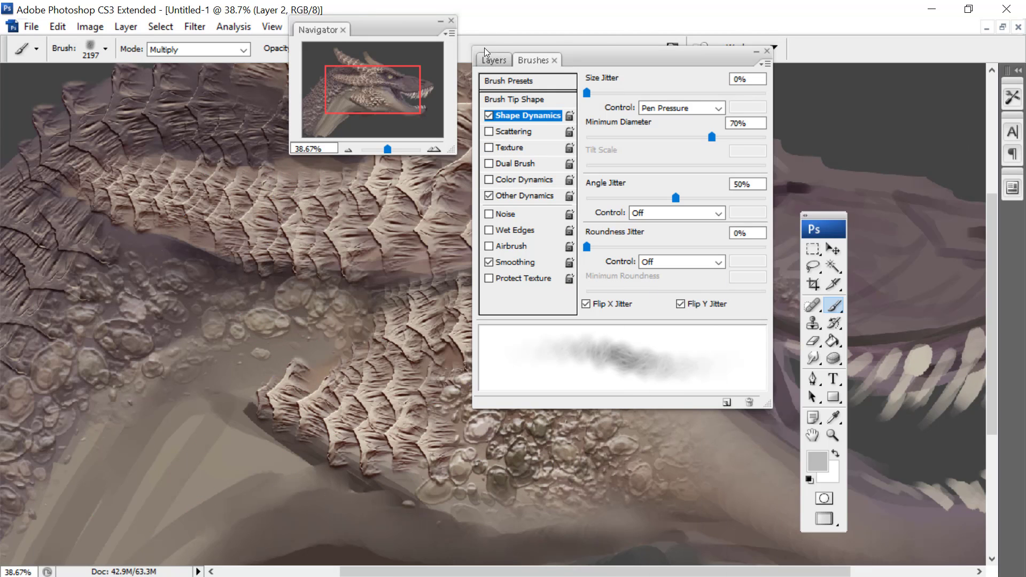
left_click(493, 59)
mouse_move(620, 57)
left_mouse_down()
mouse_move(900, 155)
mouse_move(872, 169)
mouse_move(958, 181)
left_mouse_up()
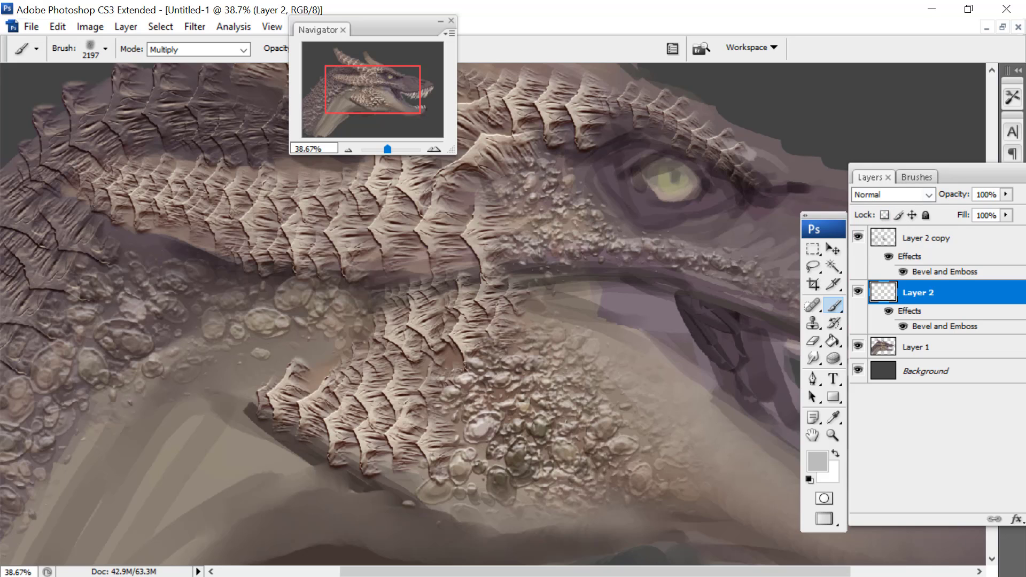
left_click_drag(919, 173, 742, 95)
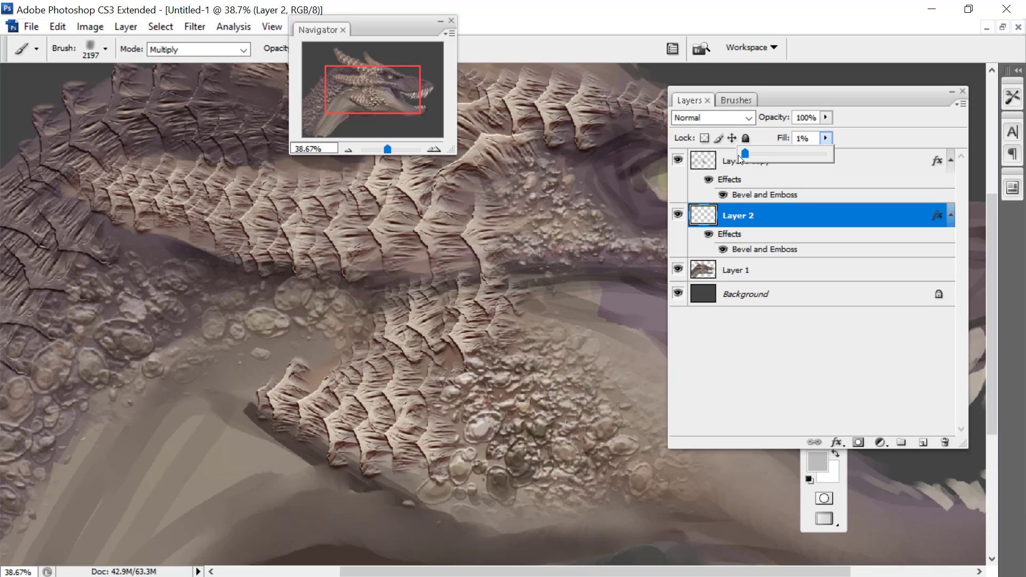
left_click_drag(812, 94, 910, 233)
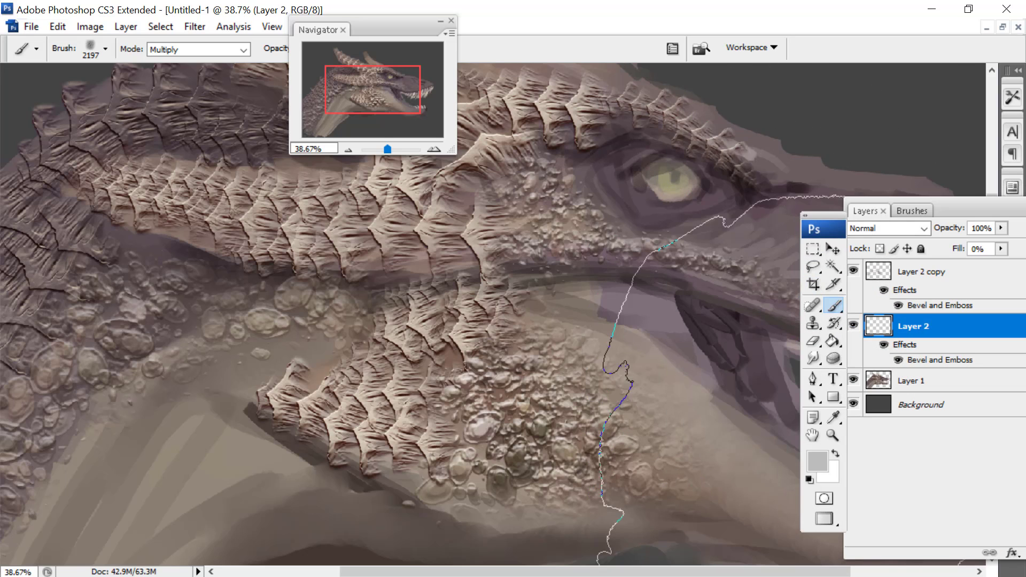
Confirm light grey RGB 187, 187, 187 as the foreground color and return to the Brush tool over the dragon's neck
left_click(350, 107)
left_click_drag(359, 37, 746, 88)
left_click(816, 461)
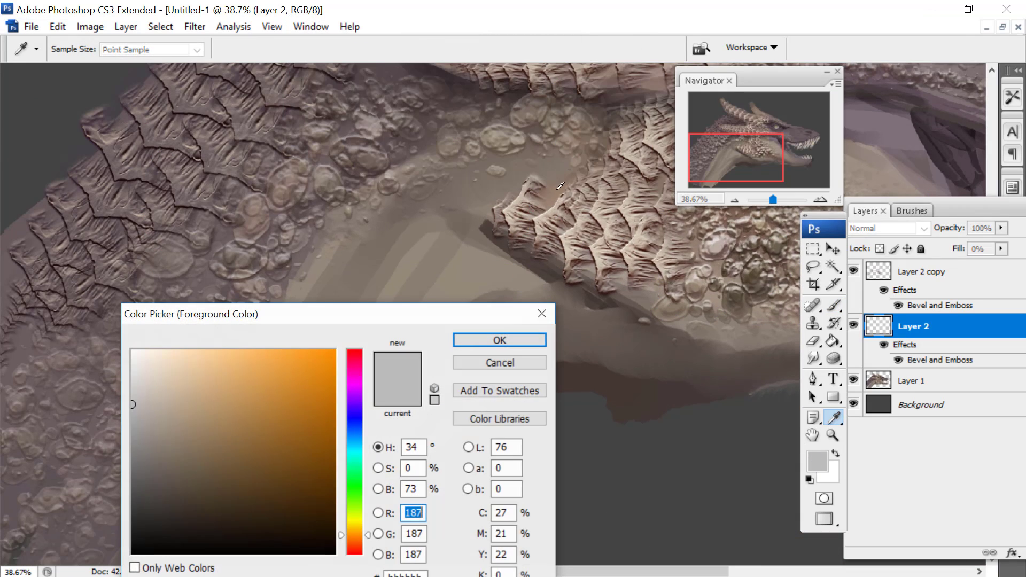
left_click(472, 340)
key("b")
Reduce the wrinkle brush to 201 px and paint wrinkled skin down the throat from the cheek scales to the neck base
right_click(453, 210)
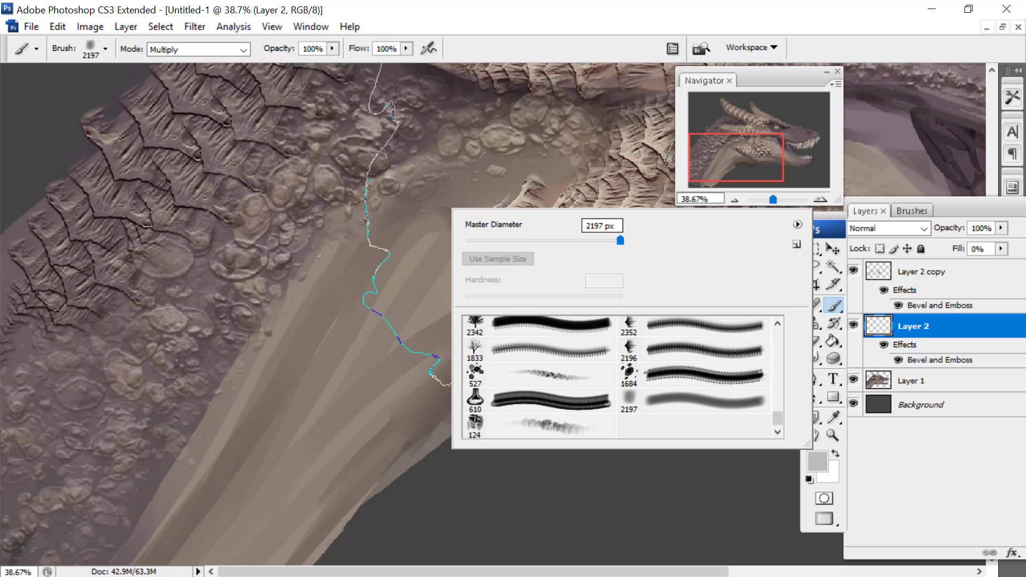
left_click_drag(620, 240, 609, 241)
mouse_move(517, 159)
left_mouse_down()
mouse_move(427, 202)
mouse_move(289, 354)
left_mouse_up()
right_click(404, 233)
left_click(548, 265)
left_click_drag(564, 164, 228, 520)
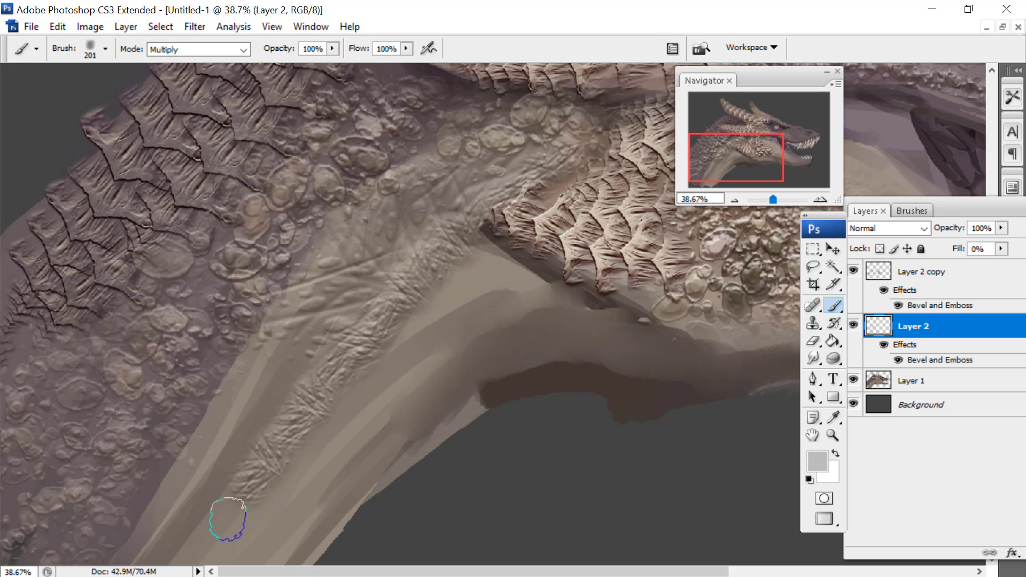
Enlarge the wrinkle brush to 432 px and cover the full width of the pale throat with broader wrinkles
right_click(497, 179)
left_click(634, 230)
left_click_drag(458, 170, 141, 532)
left_click_drag(721, 148, 717, 160)
left_click_drag(505, 181, 177, 508)
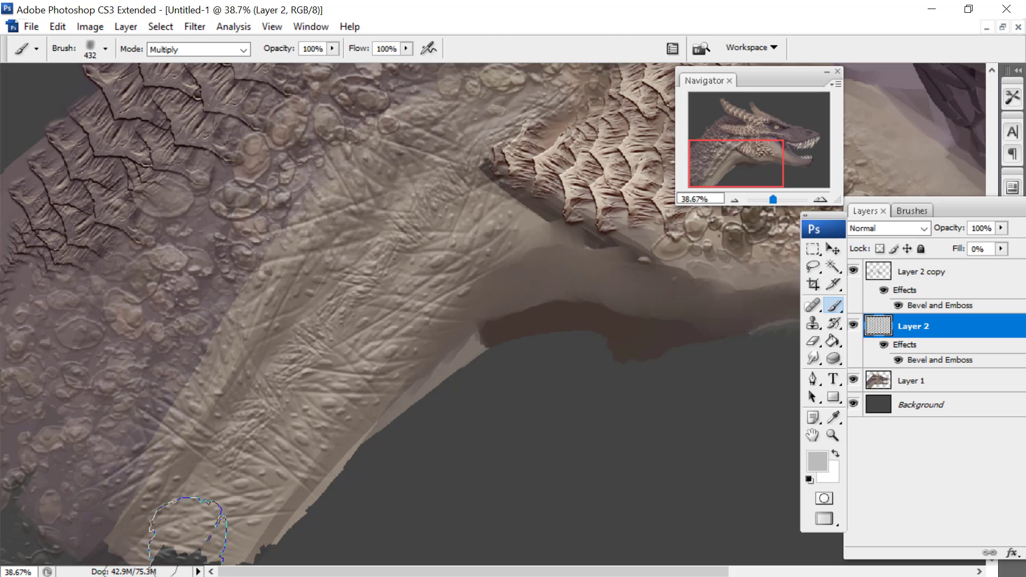
Set the wrinkle brush to 187 px and paint finer wrinkles on the dark underside of the jaw below the cheek scales
right_click(541, 219)
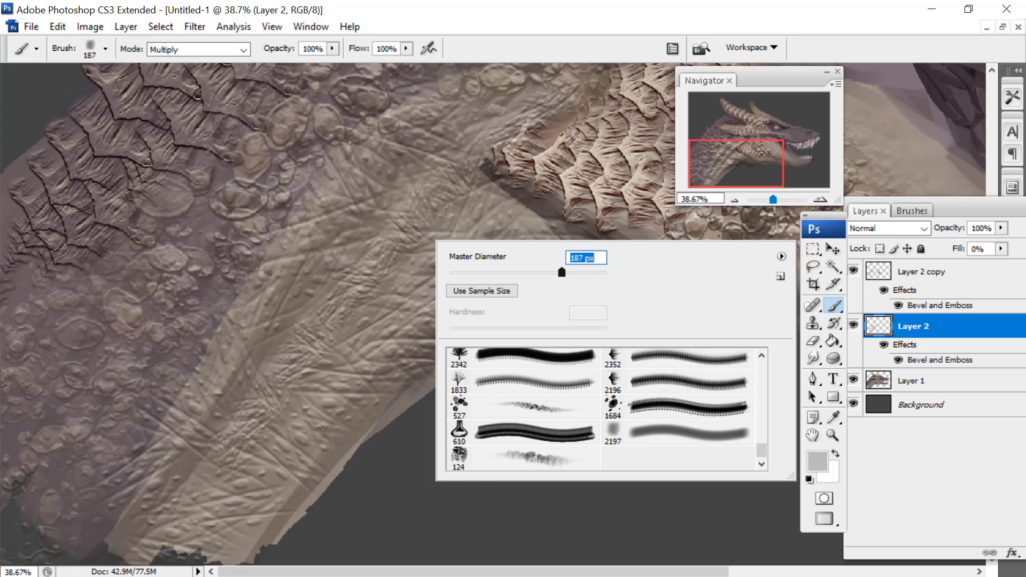
left_click(495, 215)
mouse_move(533, 212)
left_mouse_down()
mouse_move(548, 227)
mouse_move(633, 247)
left_mouse_up()
left_click_drag(569, 261, 728, 280)
left_click_drag(577, 277, 752, 308)
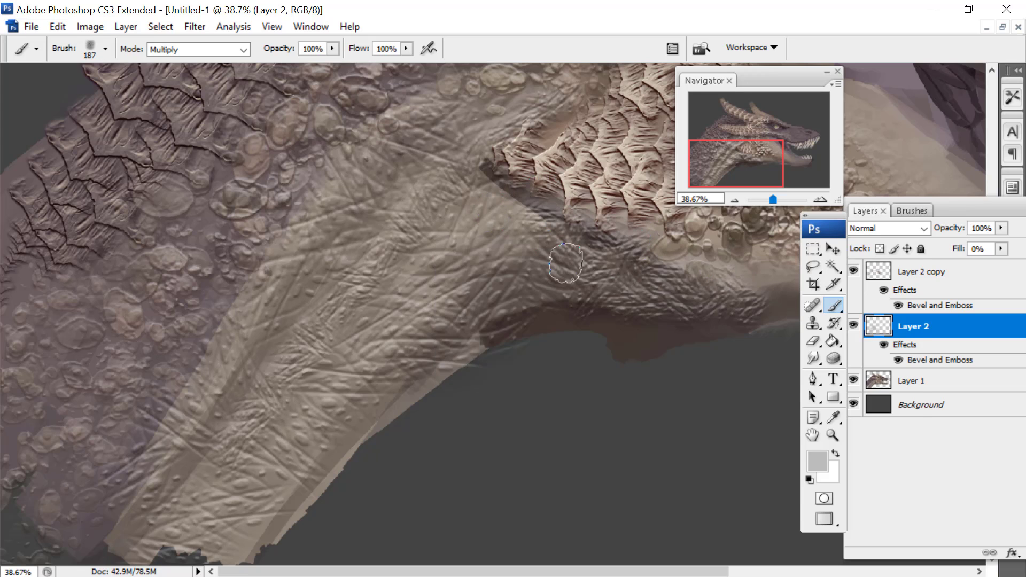
Set the wrinkle brush to 422 px and paint wrinkles from the cheek toward the lower jaw
right_click(565, 263)
key("Return")
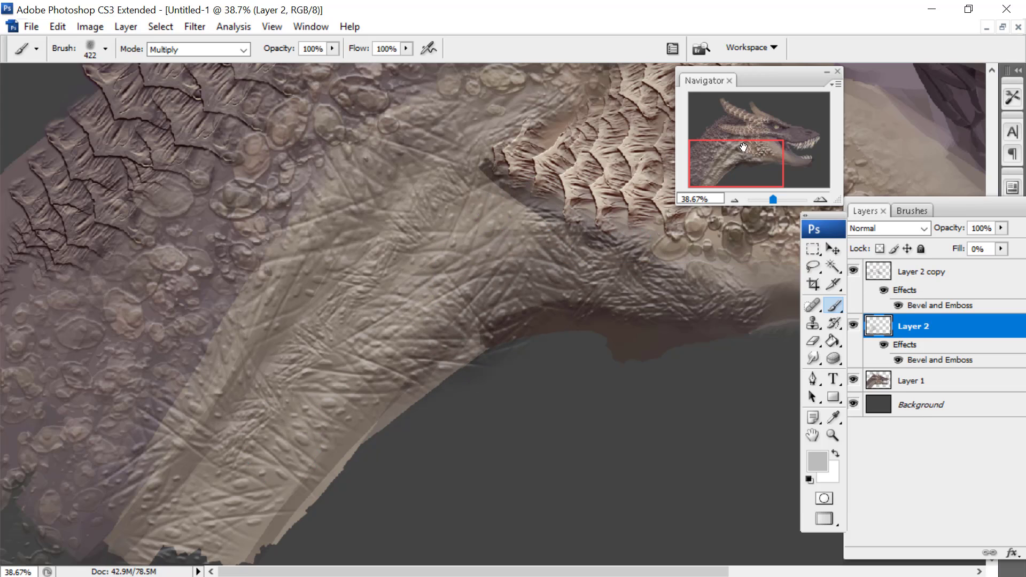
left_click_drag(767, 195, 770, 198)
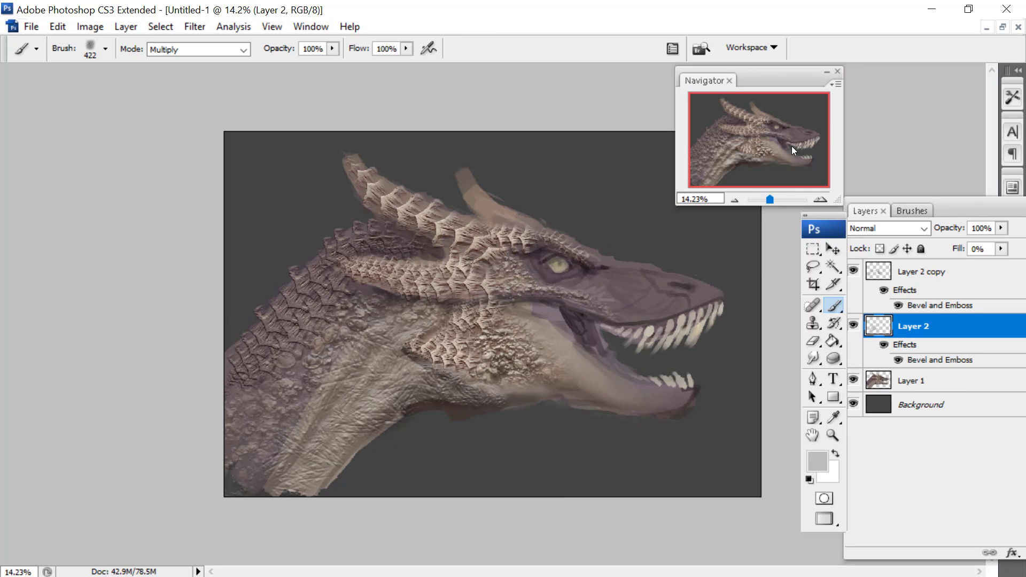
left_click_drag(797, 86, 383, 63)
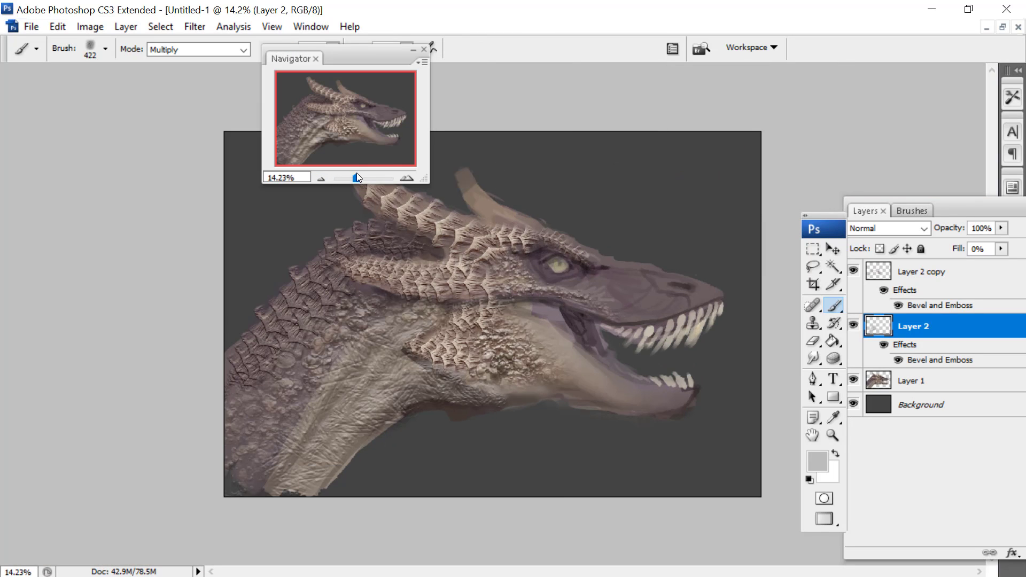
left_click_drag(357, 174, 358, 175)
left_click_drag(561, 357, 658, 423)
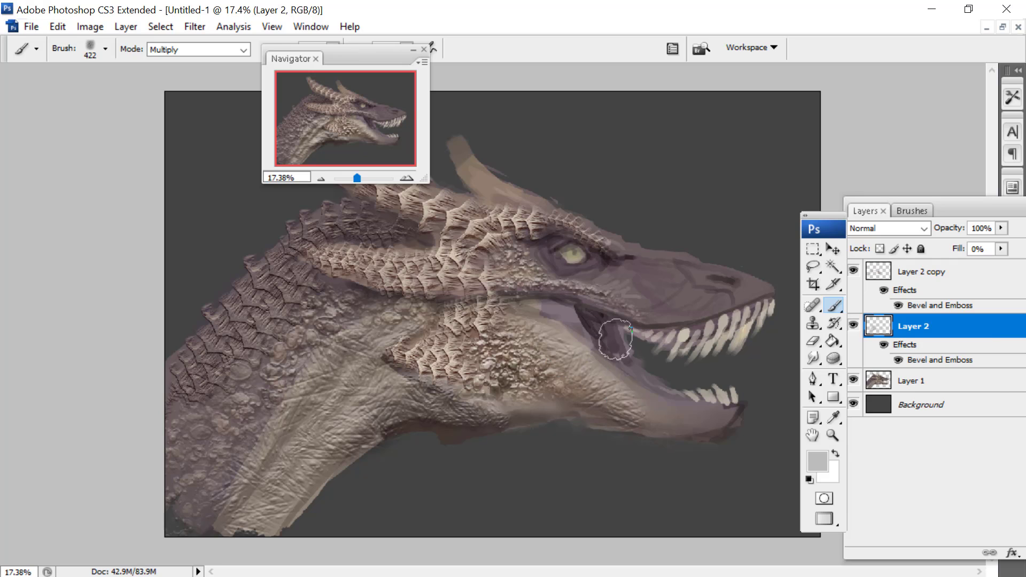
Set the wrinkle brush to 298 px and extend the wrinkled skin along the lower jaw to the chin
right_click(631, 330)
left_click(768, 359)
mouse_move(562, 359)
left_mouse_down()
mouse_move(619, 405)
mouse_move(530, 375)
mouse_move(627, 414)
mouse_move(501, 401)
mouse_move(730, 414)
left_mouse_up()
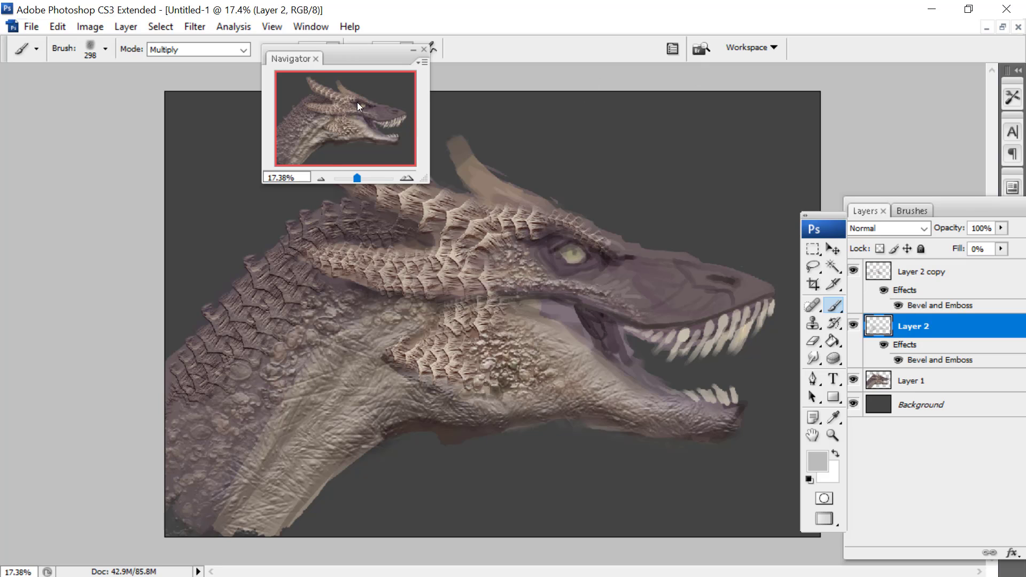
Paint wrinkles at 298 px over the pebbled scales on the side of the neck, down to its base
left_click_drag(347, 294, 284, 324)
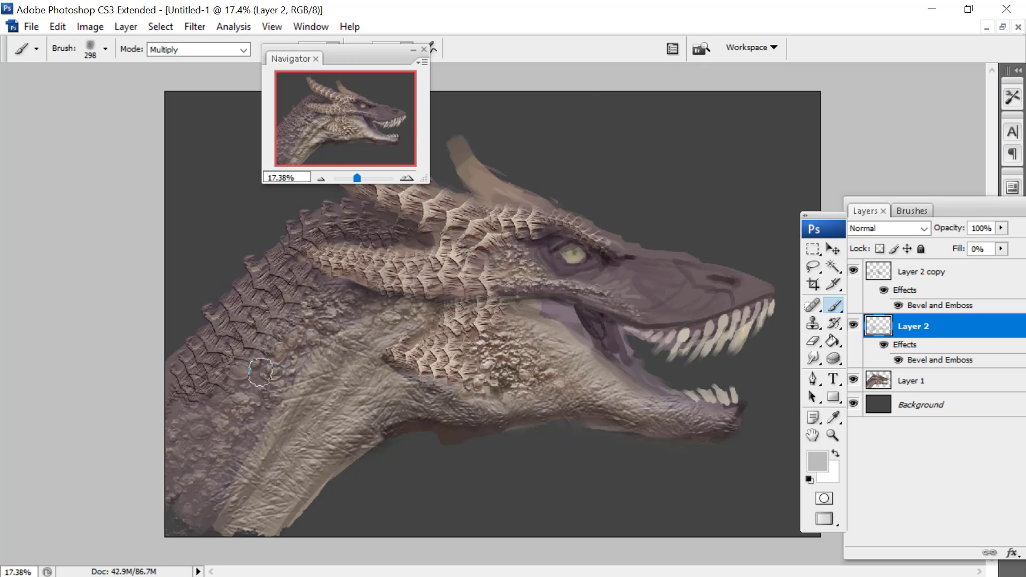
mouse_move(261, 372)
left_mouse_down()
mouse_move(149, 499)
mouse_move(224, 412)
mouse_move(282, 369)
mouse_move(162, 535)
left_mouse_up()
right_click(703, 285)
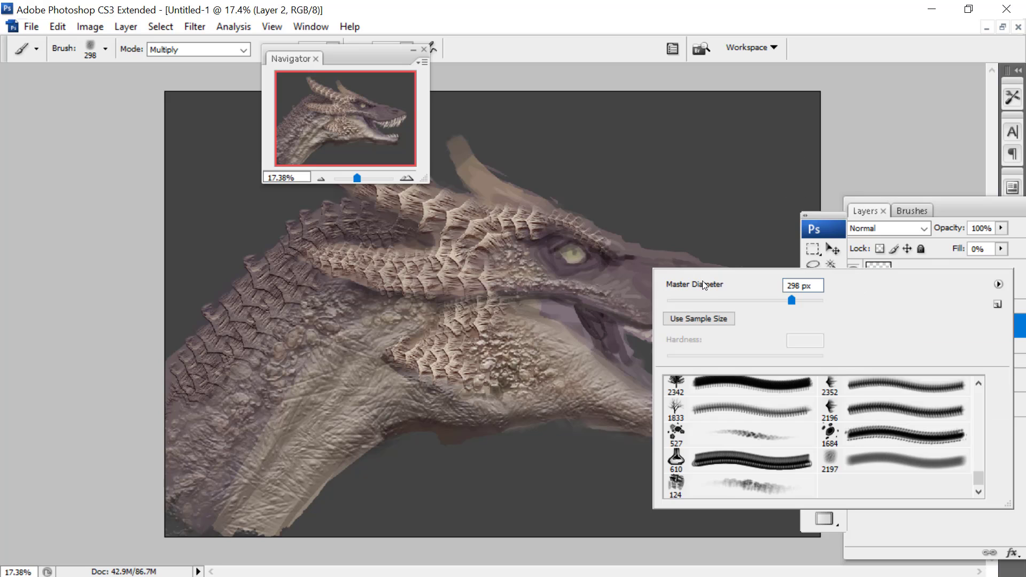
Set the wrinkle brush to 154 px and paint wrinkles diagonally across the cheek below the mouth line
left_click_drag(357, 178, 362, 178)
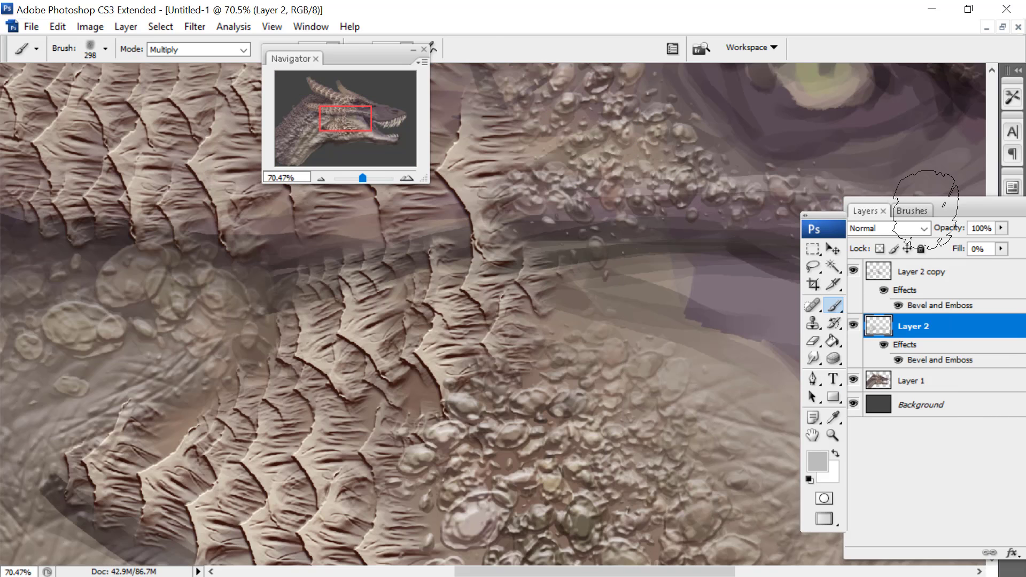
left_click_drag(941, 202, 167, 279)
left_click_drag(823, 215, 75, 223)
left_click_drag(345, 118, 351, 122)
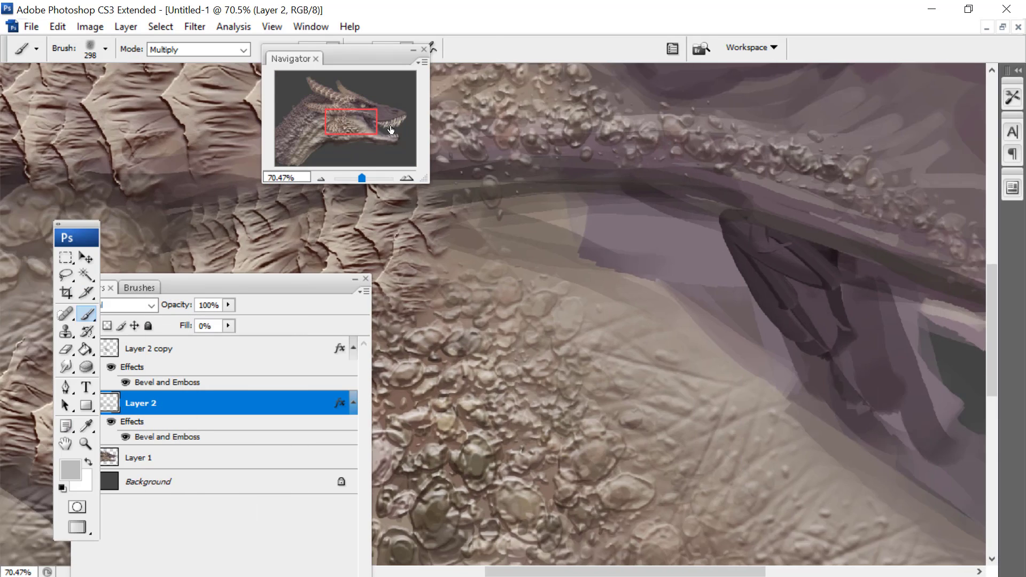
right_click(724, 222)
left_click(773, 319)
left_click_drag(475, 214, 742, 384)
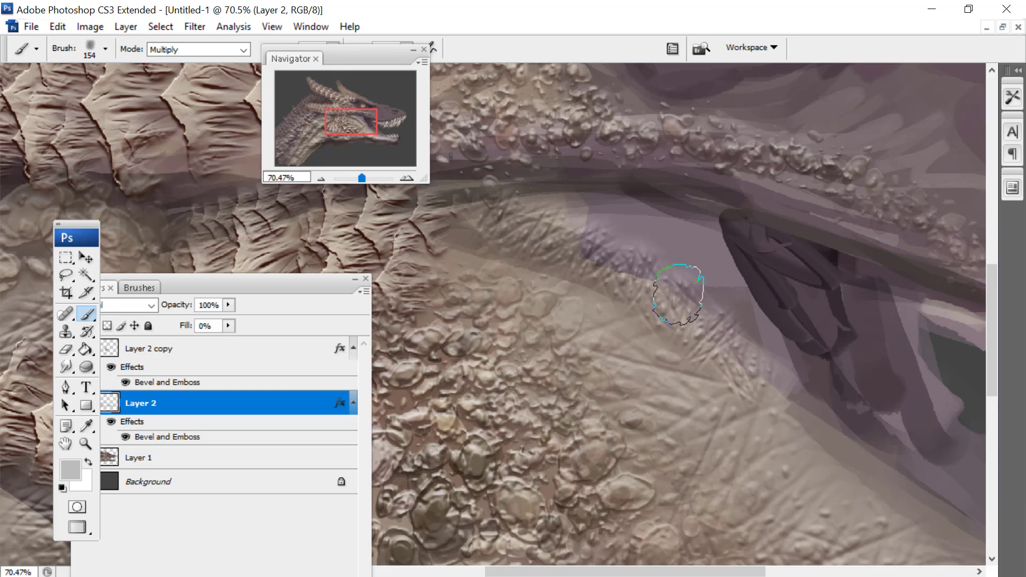
Reduce the wrinkle brush to 112 px and fill the cheek and purple patch behind the mouth corner with fine wrinkles
right_click(630, 221)
left_click_drag(454, 236, 702, 394)
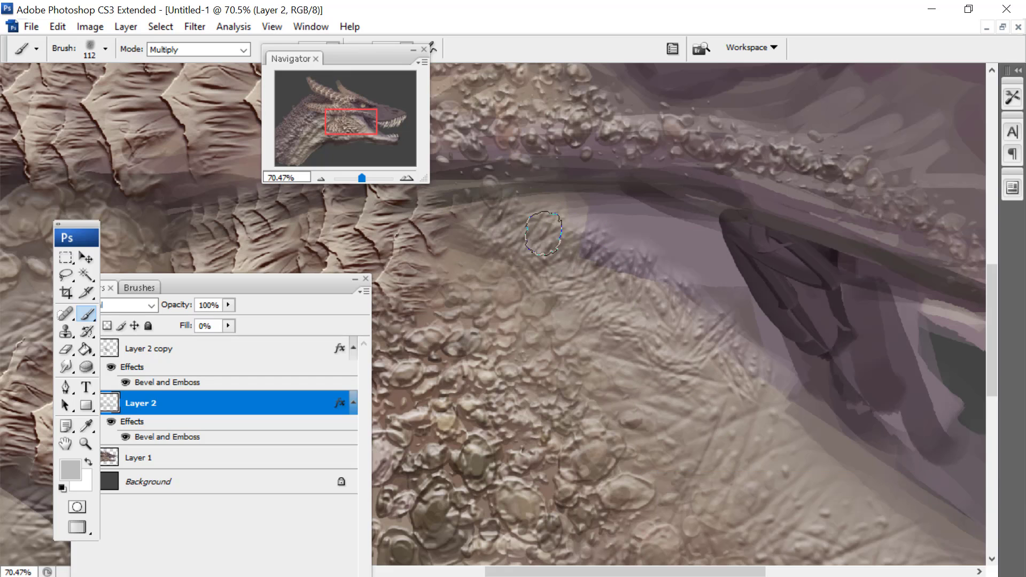
left_click_drag(543, 234, 735, 417)
mouse_move(584, 192)
left_mouse_down()
mouse_move(660, 250)
mouse_move(765, 382)
left_mouse_up()
left_click_drag(668, 193, 759, 358)
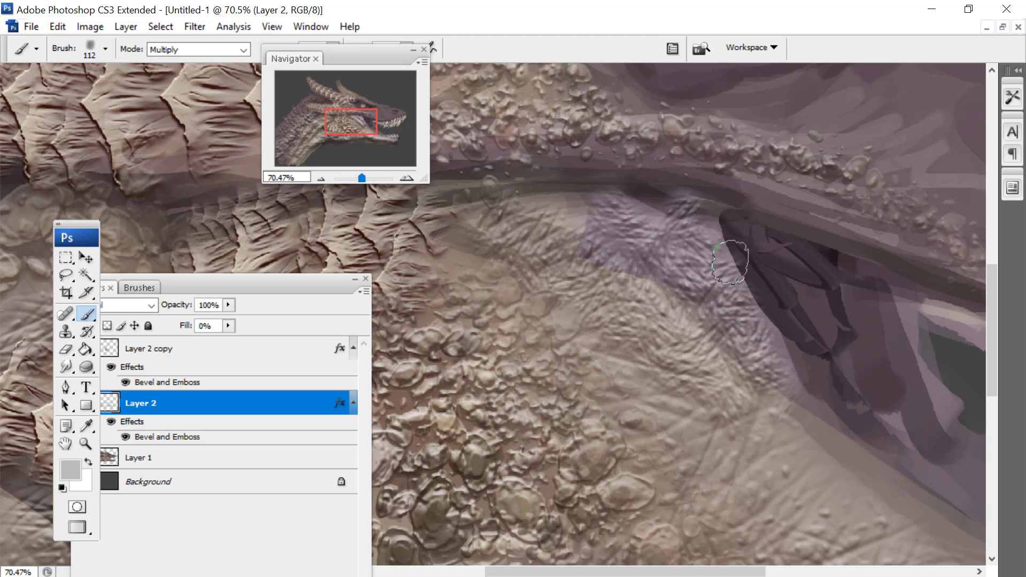
left_click_drag(568, 184, 597, 194)
Paint fine wrinkles along the upper lip above the teeth and enlarge the wrinkle brush to 411 px
left_click_drag(381, 113, 385, 111)
mouse_move(344, 298)
left_mouse_down()
mouse_move(246, 321)
mouse_move(221, 350)
left_mouse_up()
mouse_move(706, 388)
left_mouse_down()
mouse_move(351, 414)
mouse_move(278, 465)
left_mouse_up()
right_click(871, 314)
left_click(516, 409)
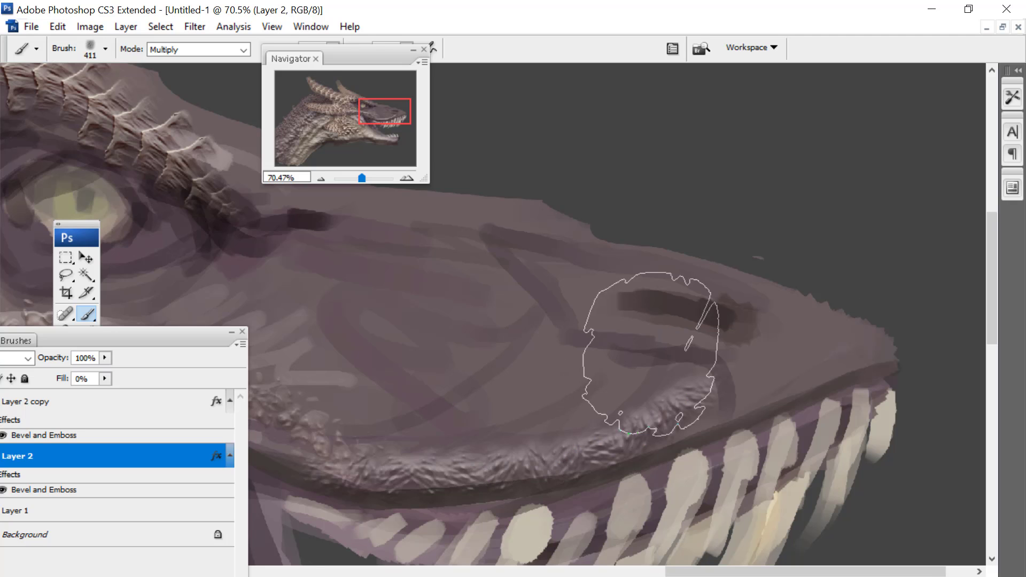
Paint wrinkled skin texture across the dragon's cheek and snout on Layer 2, with the textured brush reduced to 182 px
left_click_drag(550, 405, 323, 380)
right_click(543, 294)
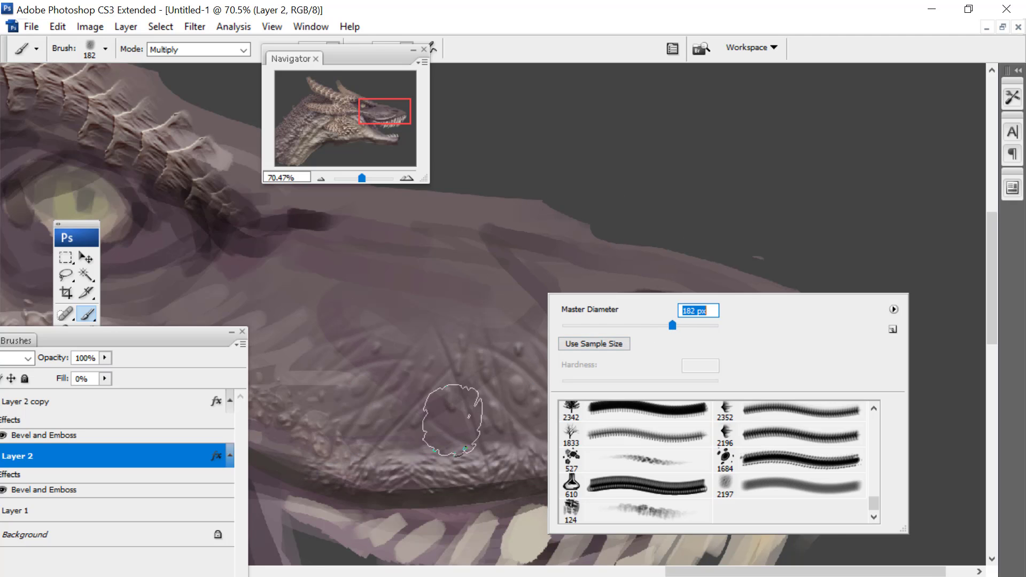
left_click(452, 420)
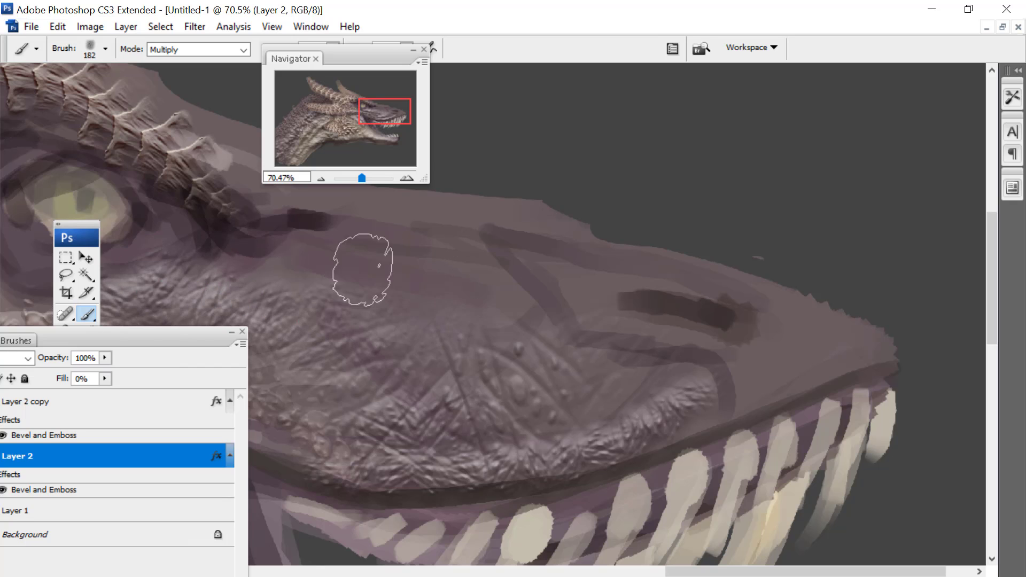
left_click_drag(379, 265, 516, 275)
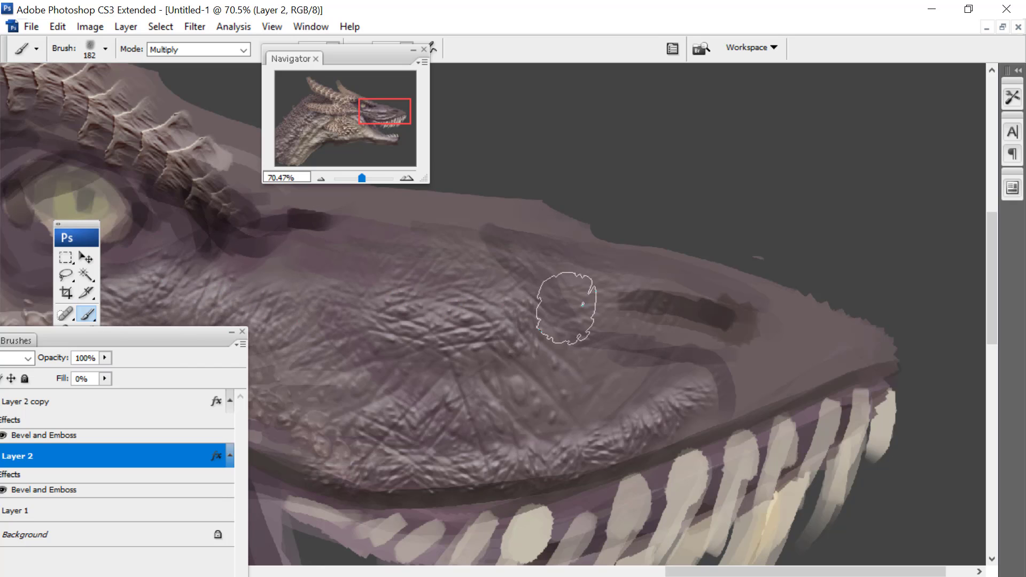
left_click_drag(657, 363, 604, 396)
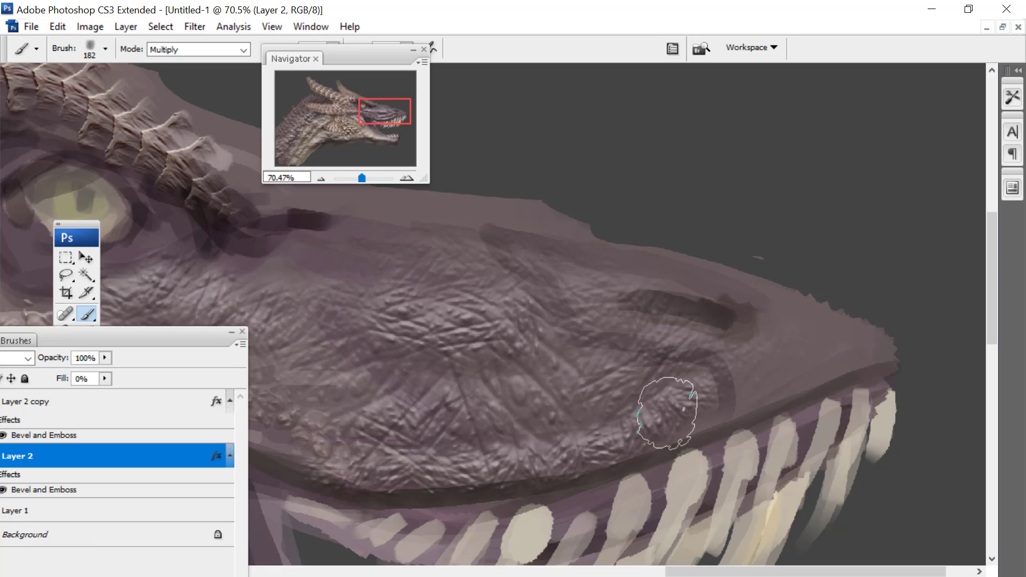
left_click_drag(667, 413, 818, 344)
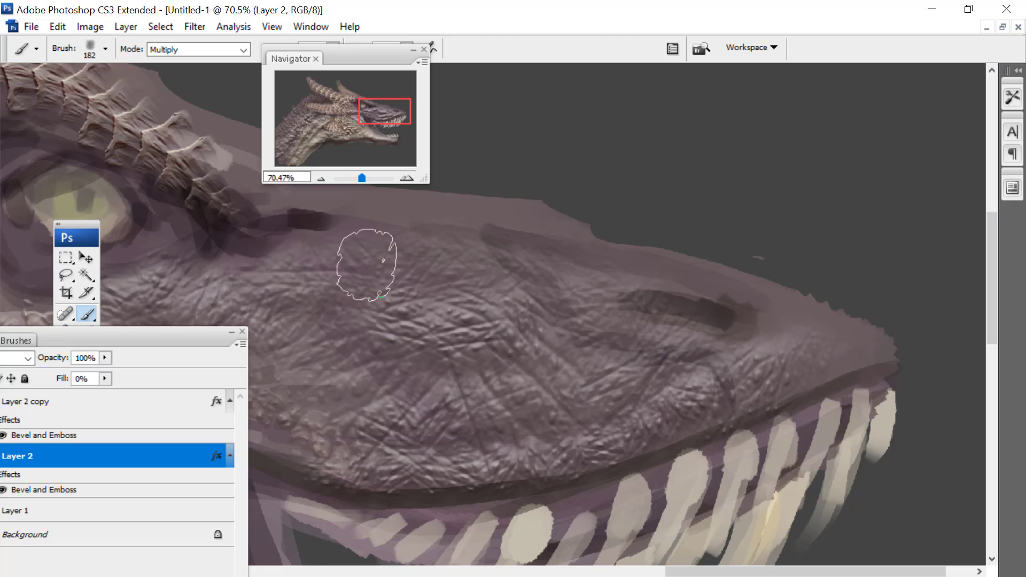
mouse_move(378, 254)
left_mouse_down()
mouse_move(354, 303)
mouse_move(261, 337)
left_mouse_up()
left_click_drag(348, 369, 275, 368)
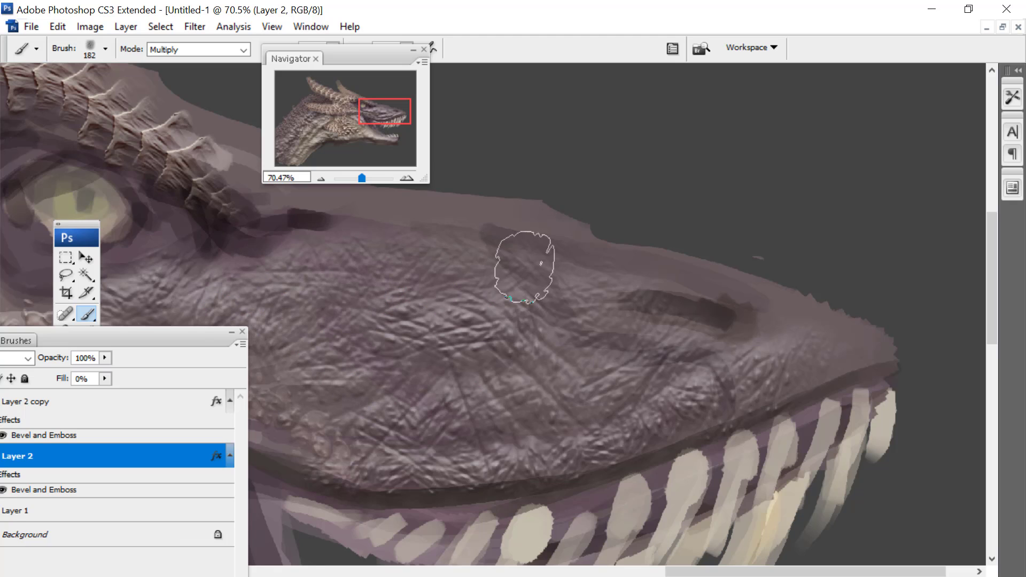
left_click_drag(449, 235, 258, 225)
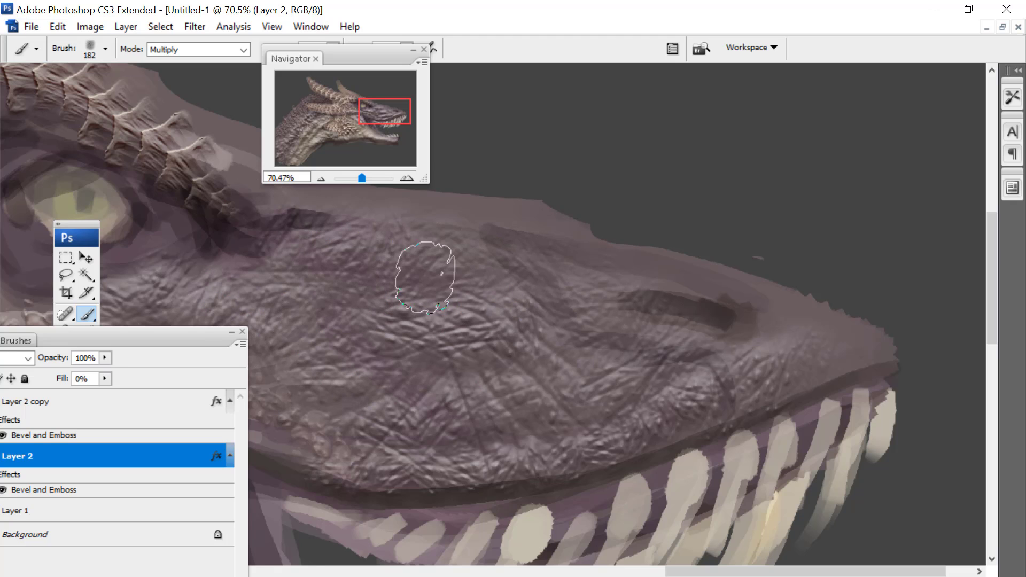
Set the brush diameter to 125 px and paint wrinkled skin texture around the dragon's eye
left_click_drag(418, 107, 372, 112)
right_click(649, 251)
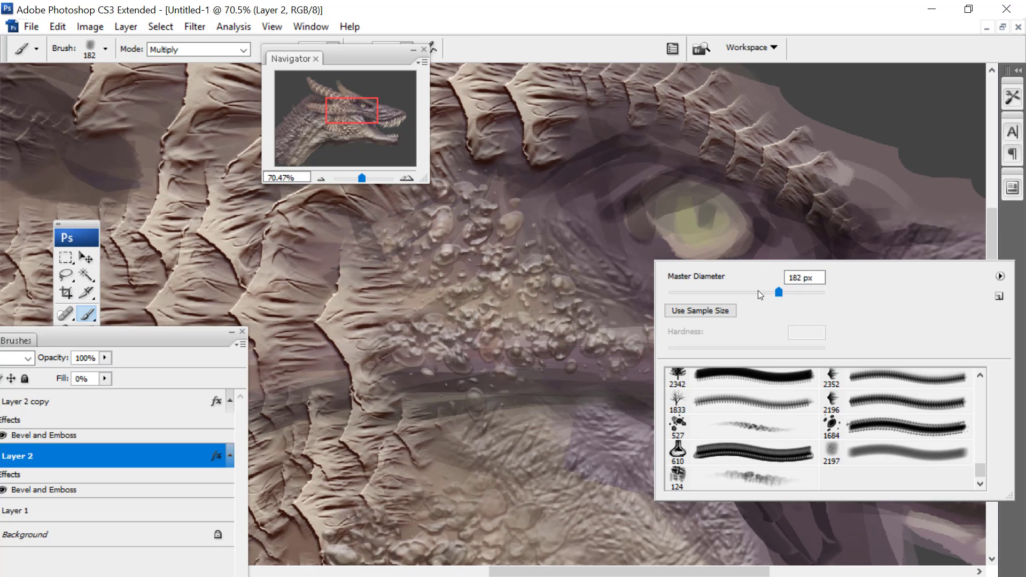
key("bracketleft")
key("bracketleft")
key("bracketleft")
key("Return")
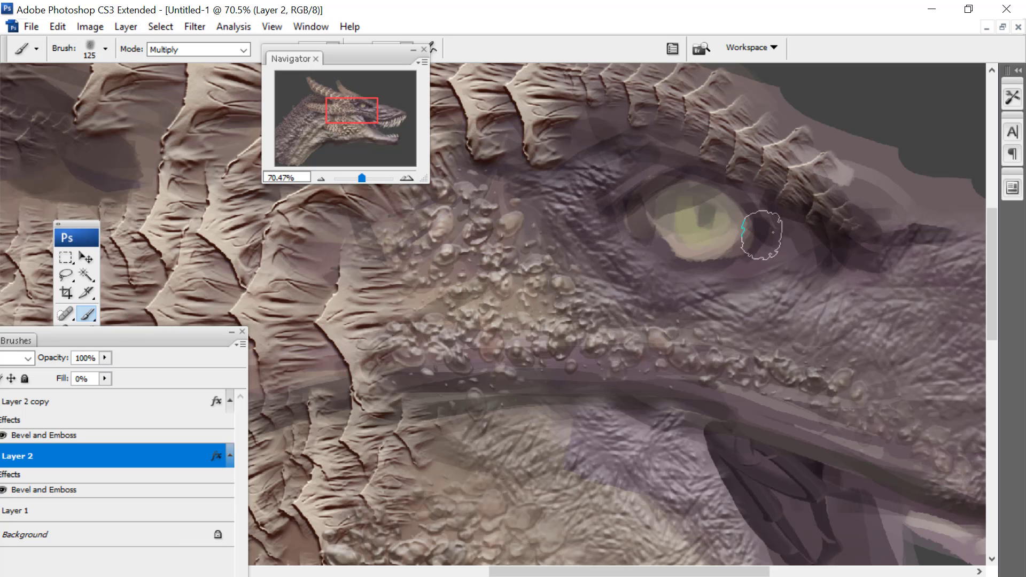
left_click_drag(362, 177, 359, 178)
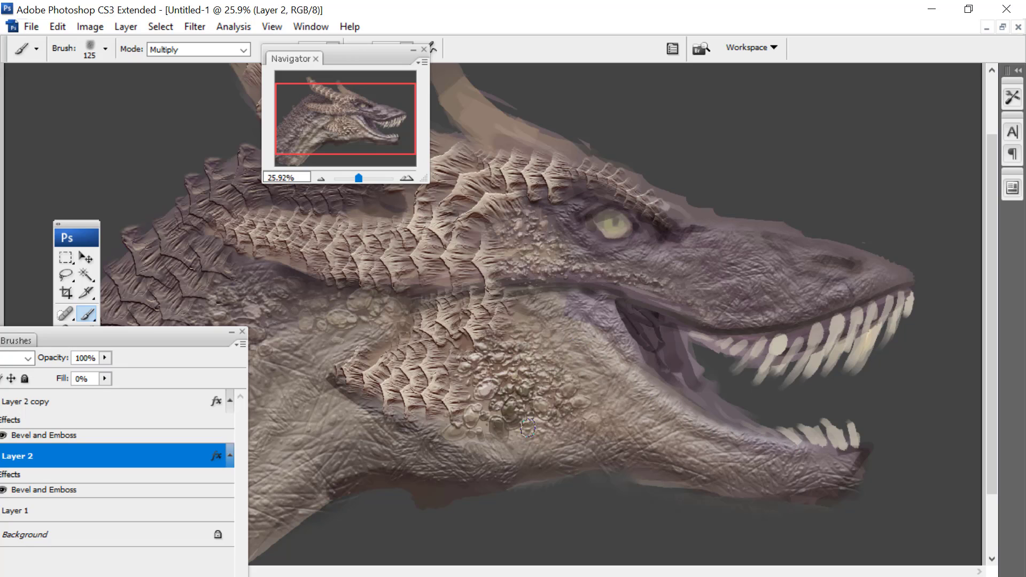
Set the brush diameter to 141 px and rearrange the floating layers and tools panels
right_click(566, 366)
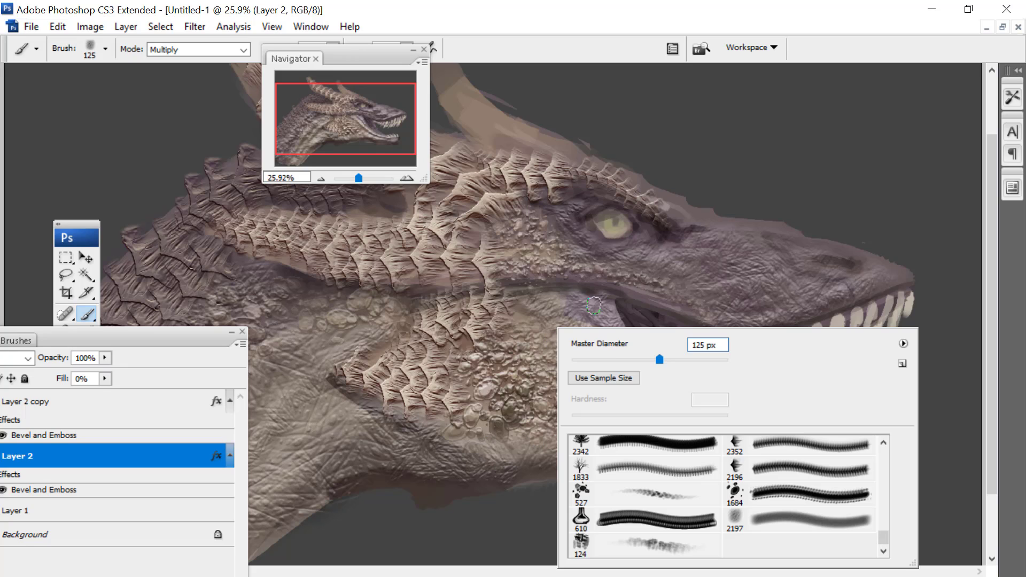
key("Return")
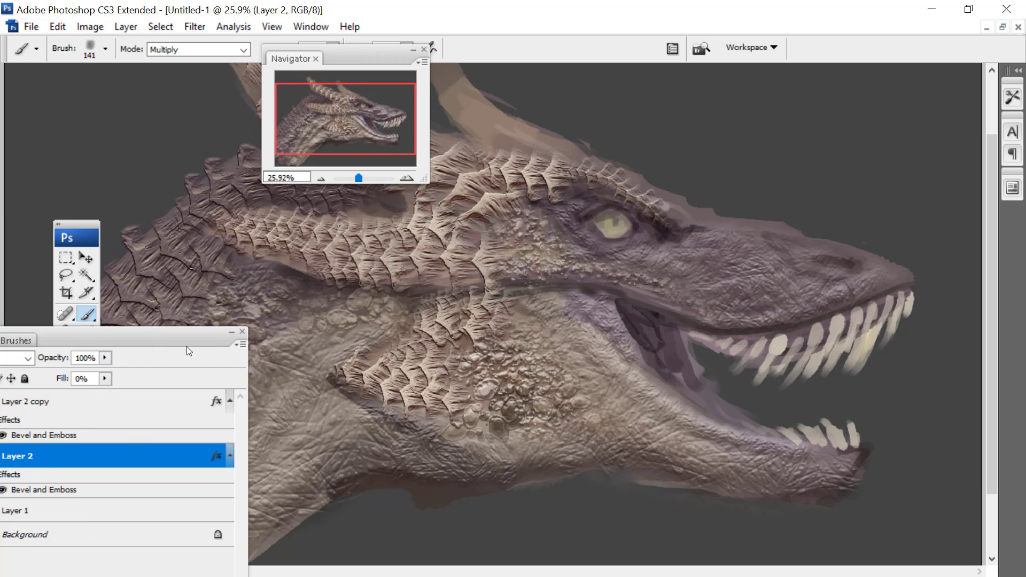
left_click_drag(187, 347, 882, 219)
left_click_drag(83, 226, 58, 98)
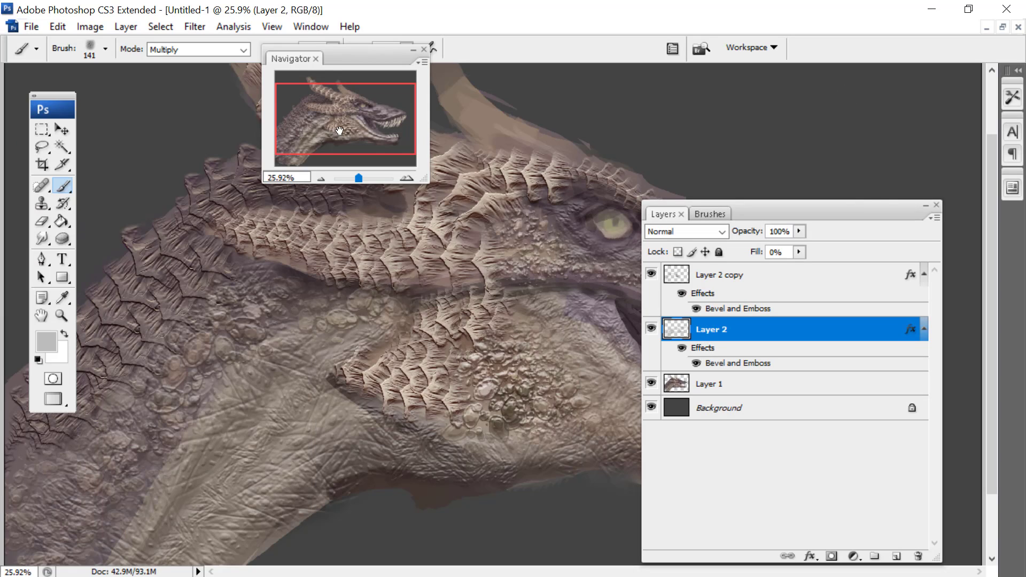
Duplicate Layer 2 and set the brush diameter to 162 px
left_click(339, 130)
left_click(126, 26)
left_click(181, 49)
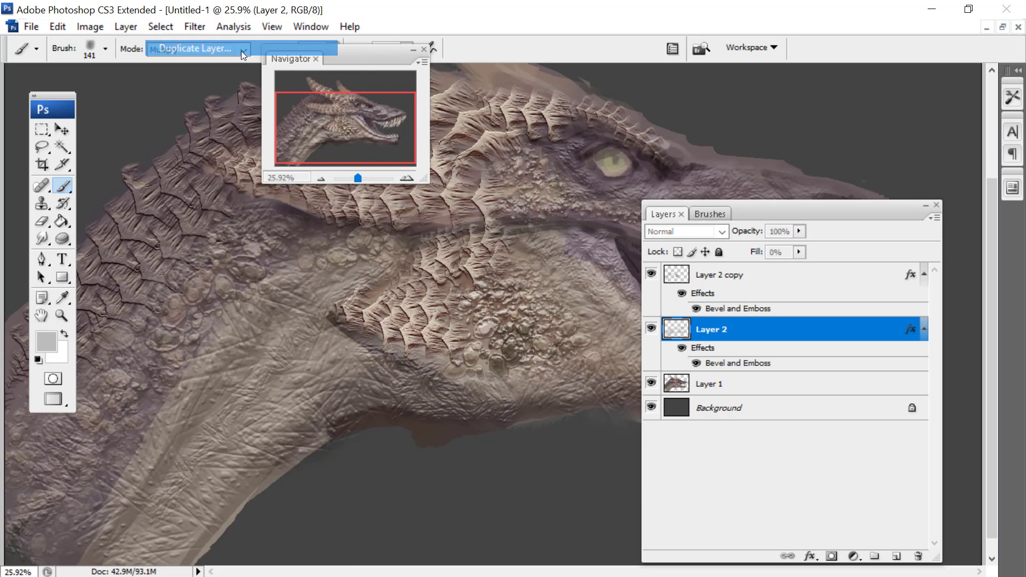
key("Return")
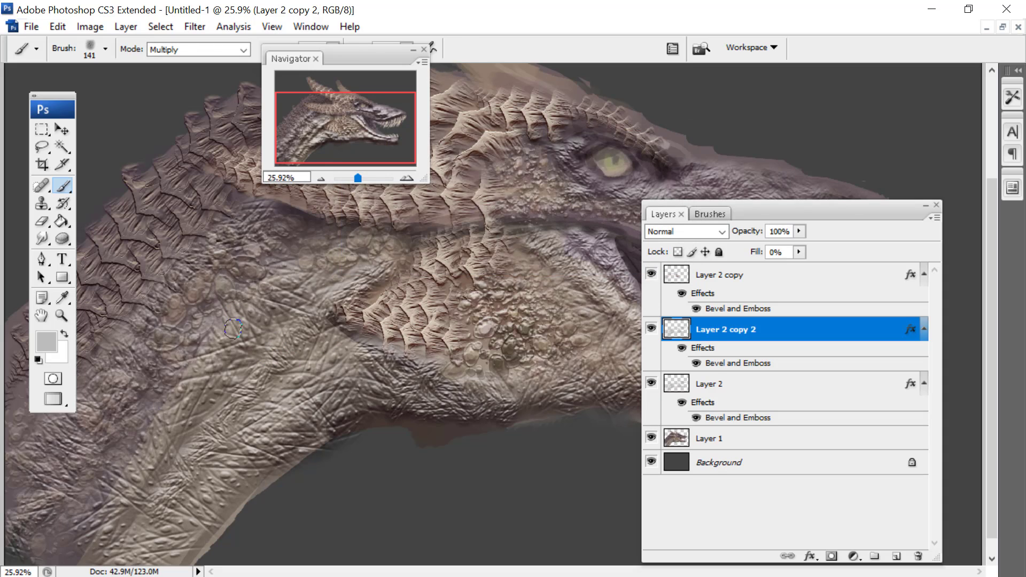
right_click(365, 291)
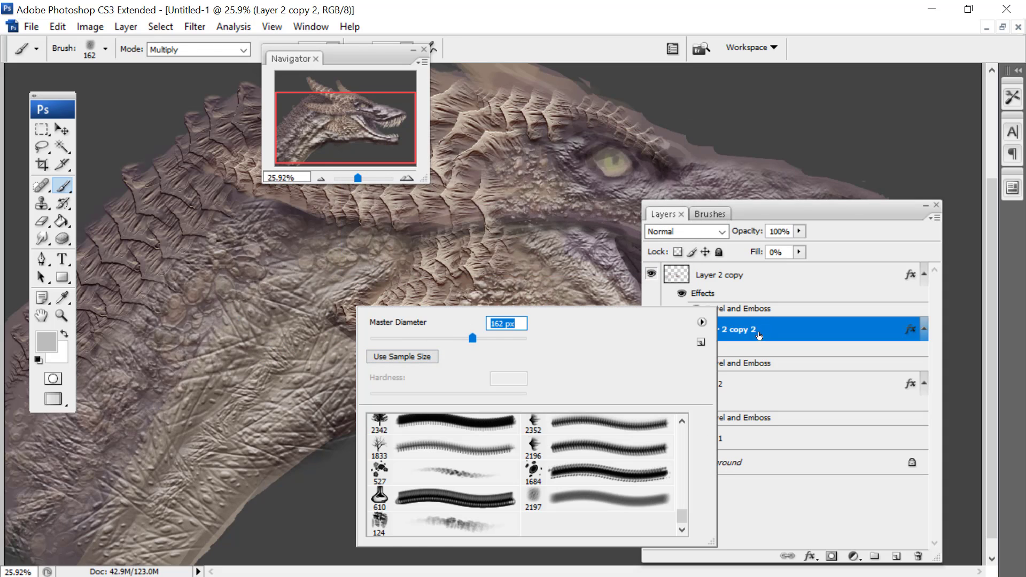
key("Return")
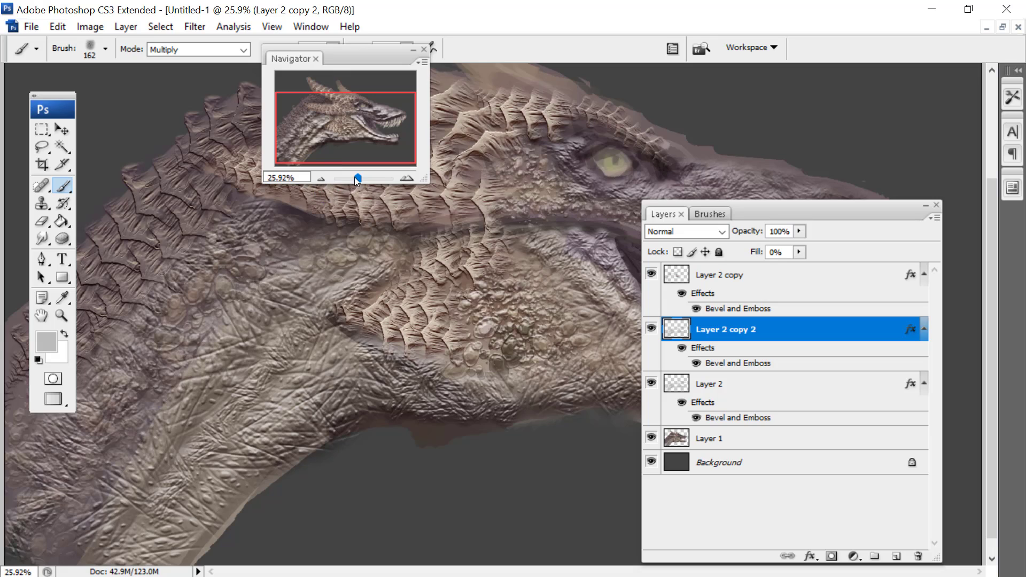
Select a rectangular area covering most of the dragon and clear the duplicated layer's contents inside it
left_click_drag(358, 180, 355, 181)
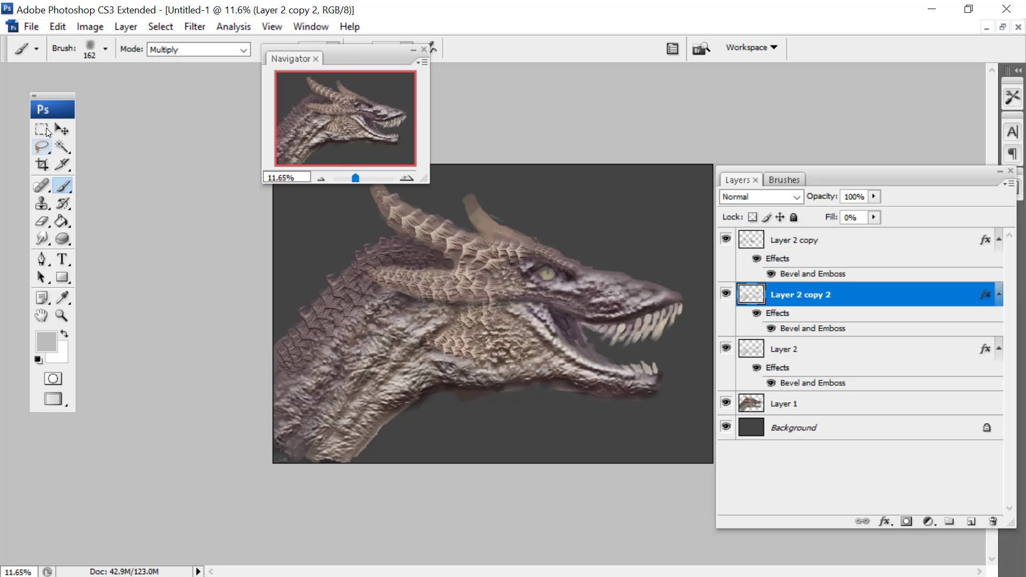
key("m")
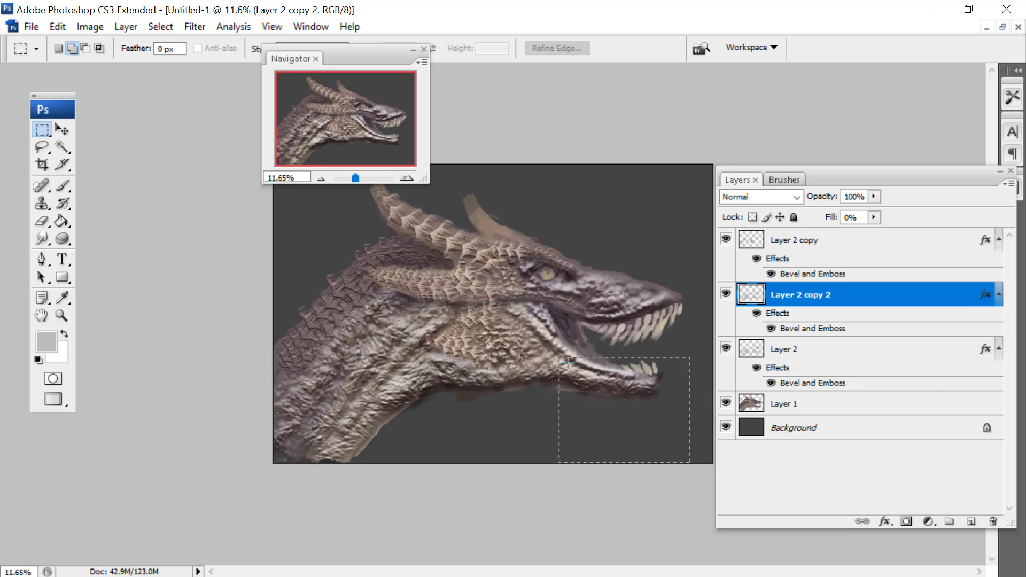
left_click_drag(568, 363, 274, 195)
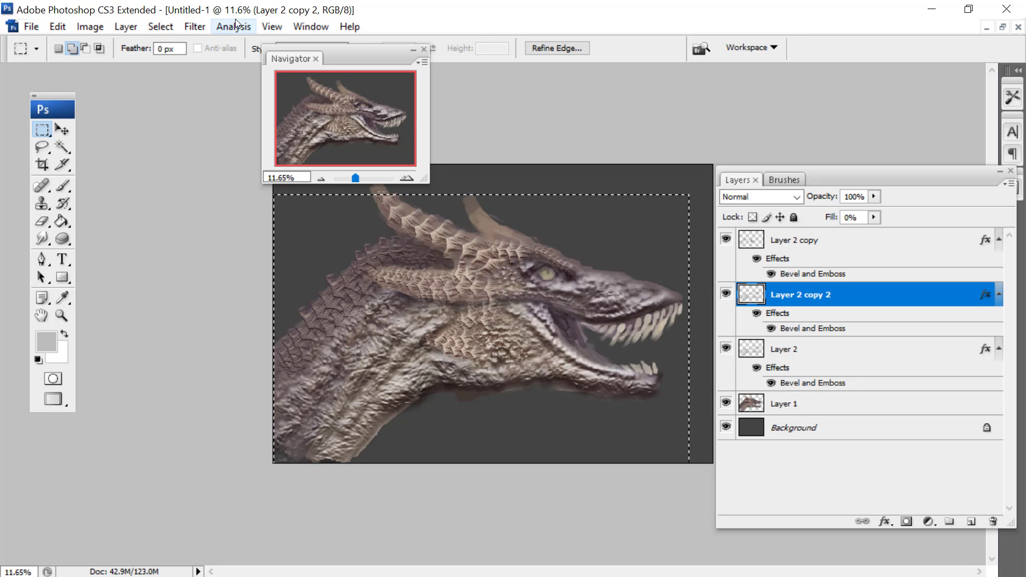
left_click(89, 26)
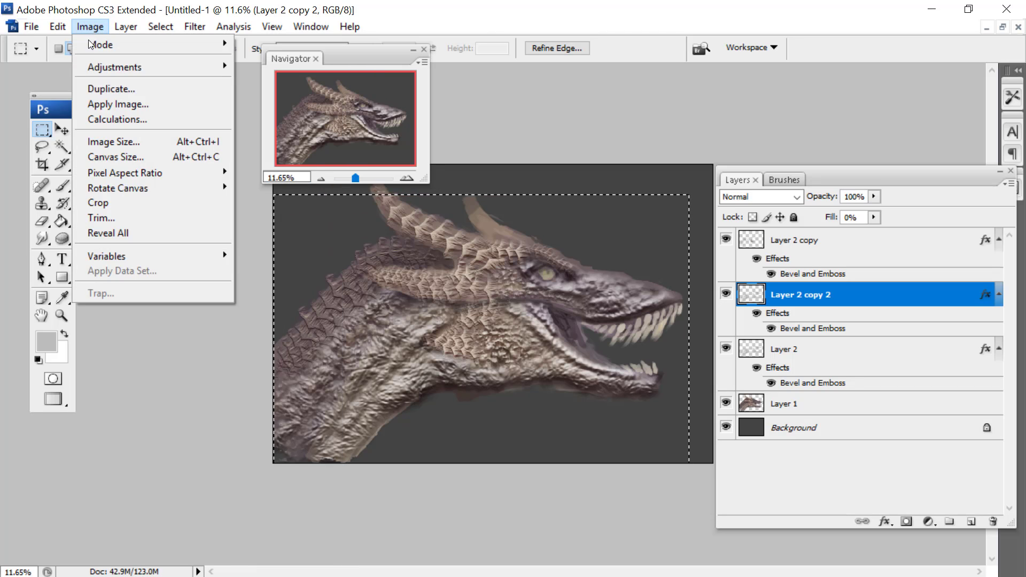
left_click(63, 194)
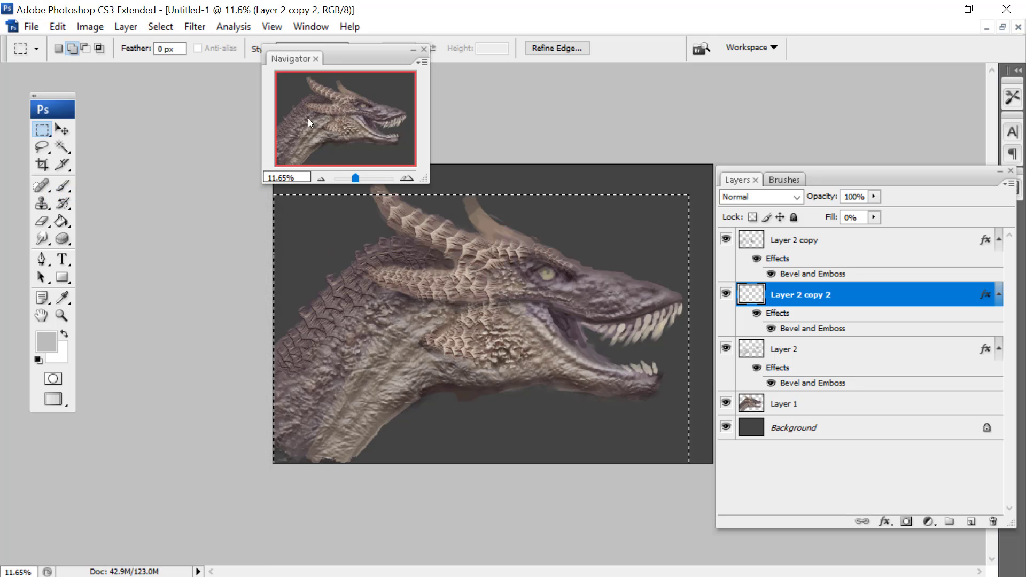
Paint wrinkled skin texture along the neck on Layer 2 copy 2, setting the textured brush to 380 px and 178 px
left_click_drag(356, 178, 361, 178)
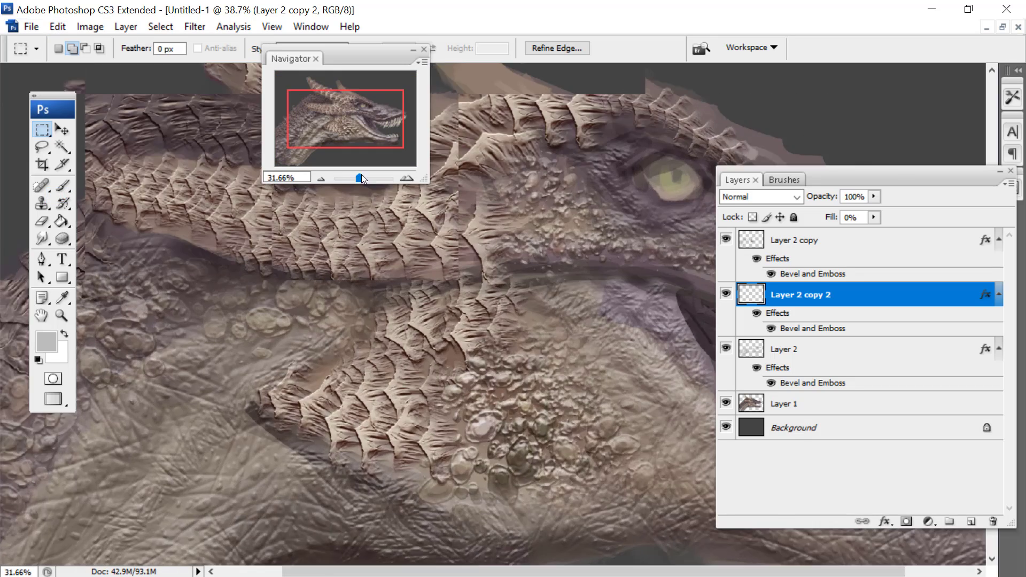
left_click_drag(344, 131, 297, 240)
left_click_drag(366, 50, 696, 6)
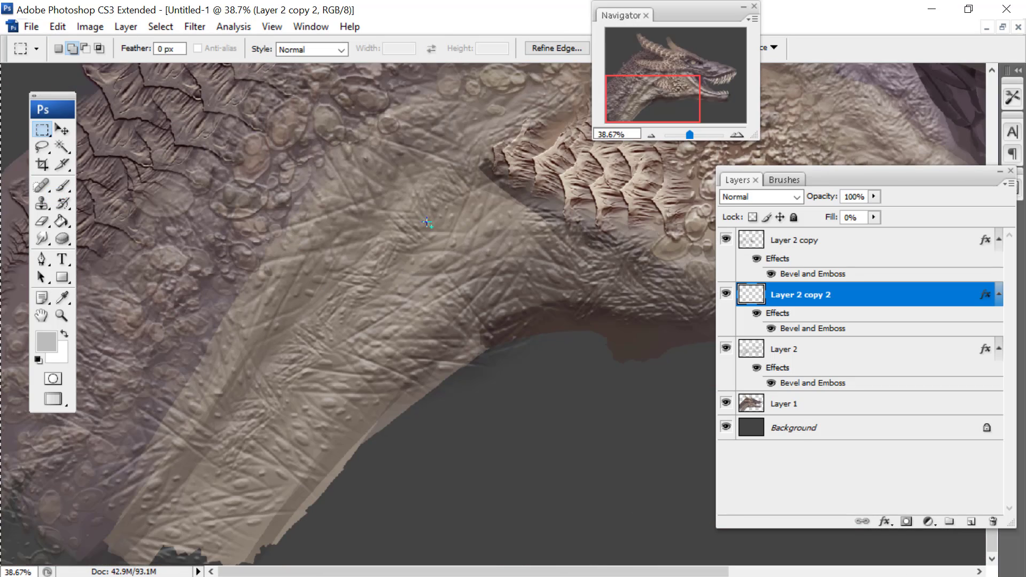
right_click(476, 143)
left_click(62, 185)
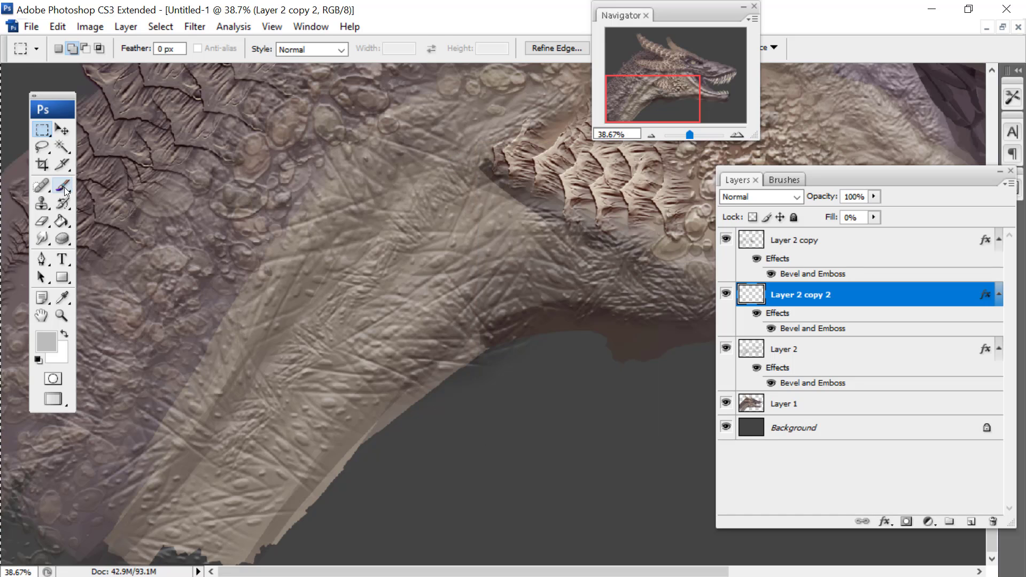
right_click(405, 182)
left_click_drag(532, 212, 561, 211)
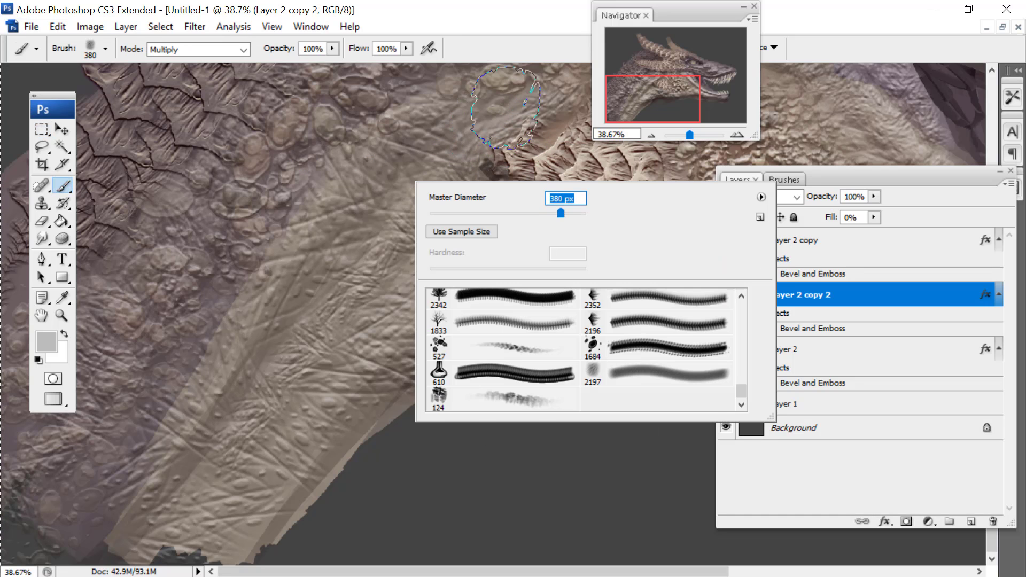
key("Return")
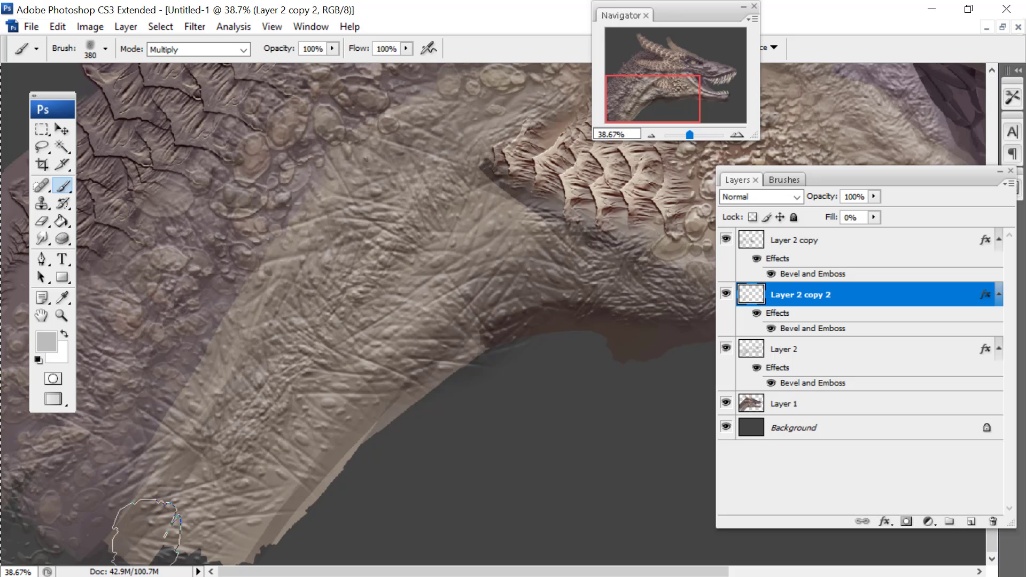
right_click(462, 251)
key("Return")
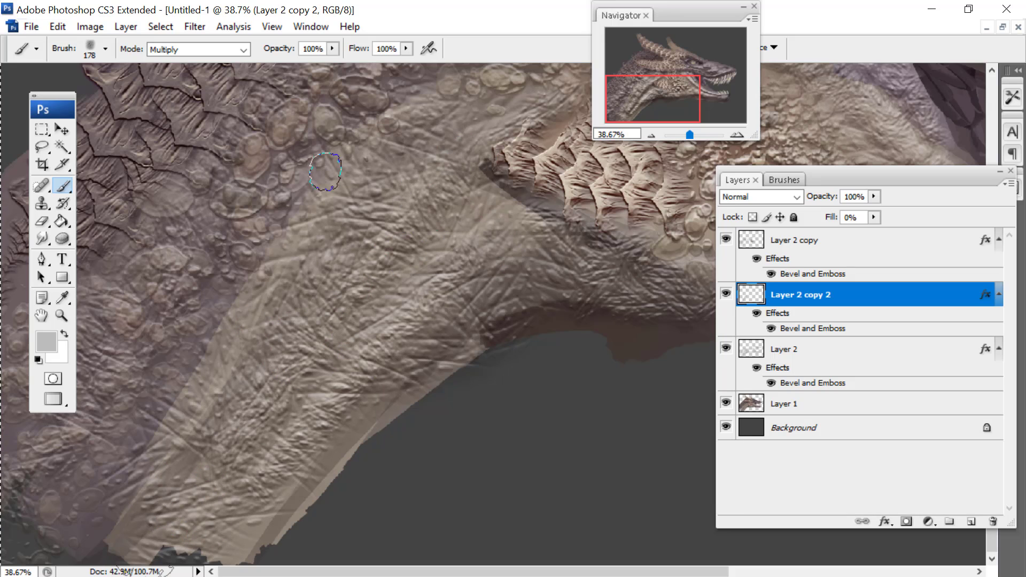
Choose the soft round 200 px brush preset
right_click(346, 235)
left_click_drag(672, 446, 673, 359)
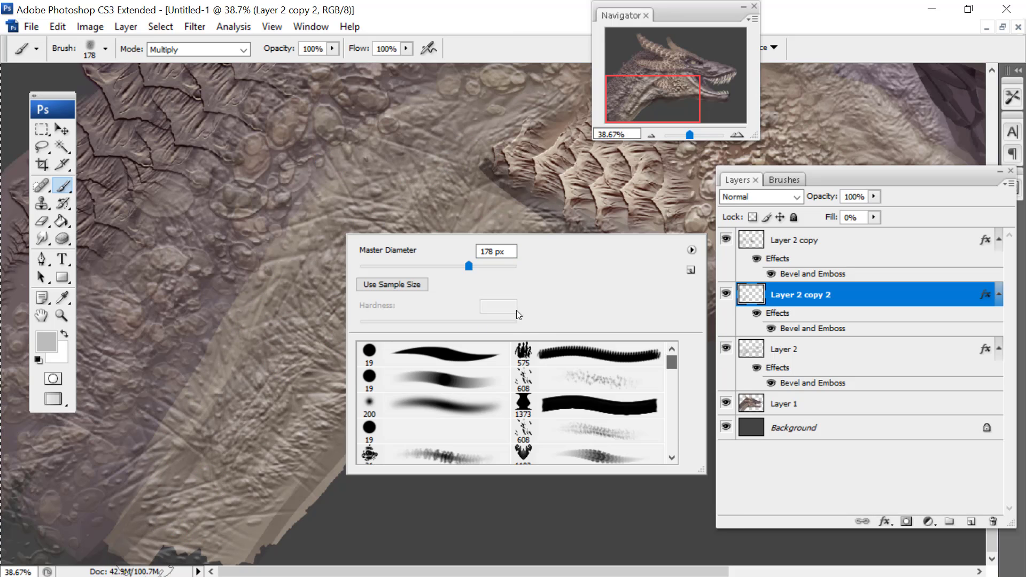
left_click(433, 405)
Duplicate Layer 2 again and clear the new copy's contents within the selection
left_click(782, 351)
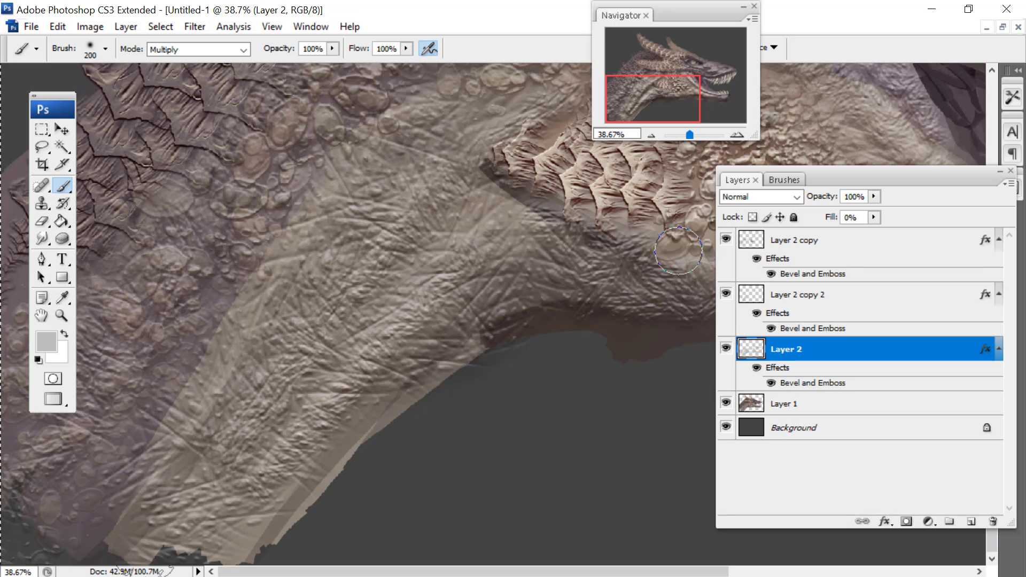
left_click(126, 27)
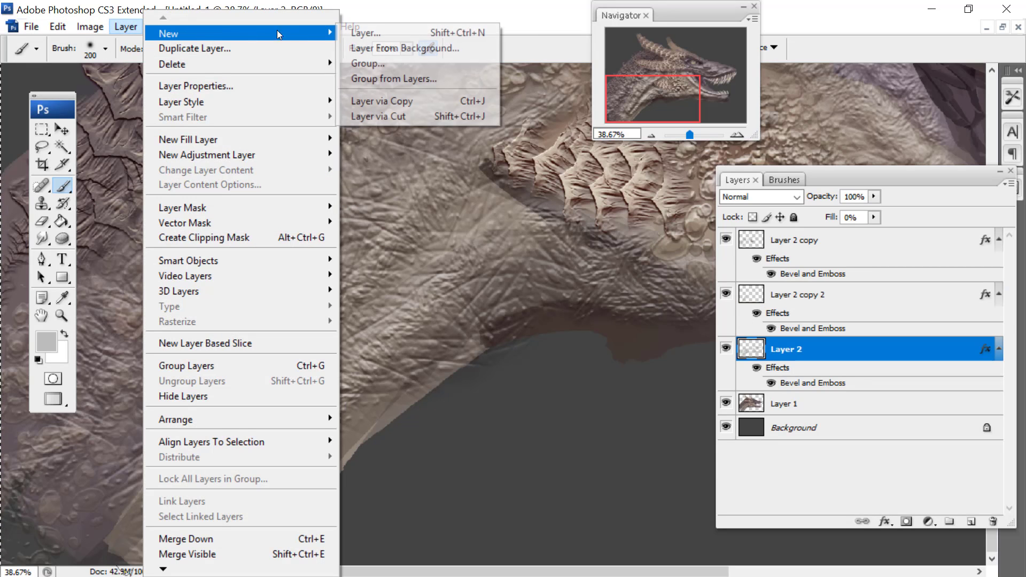
mouse_move(92, 32)
mouse_move(125, 27)
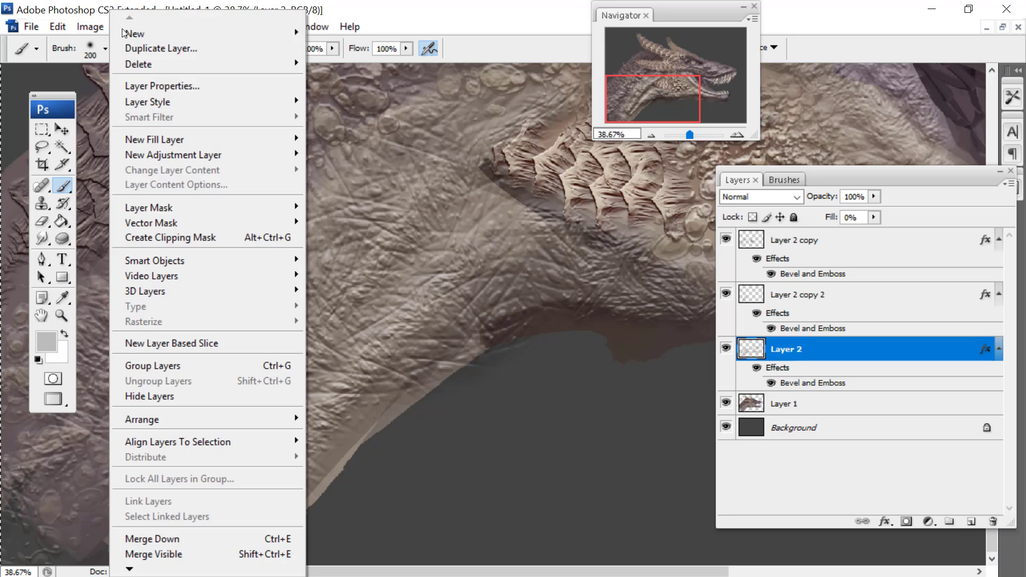
left_click(133, 46)
key("Return")
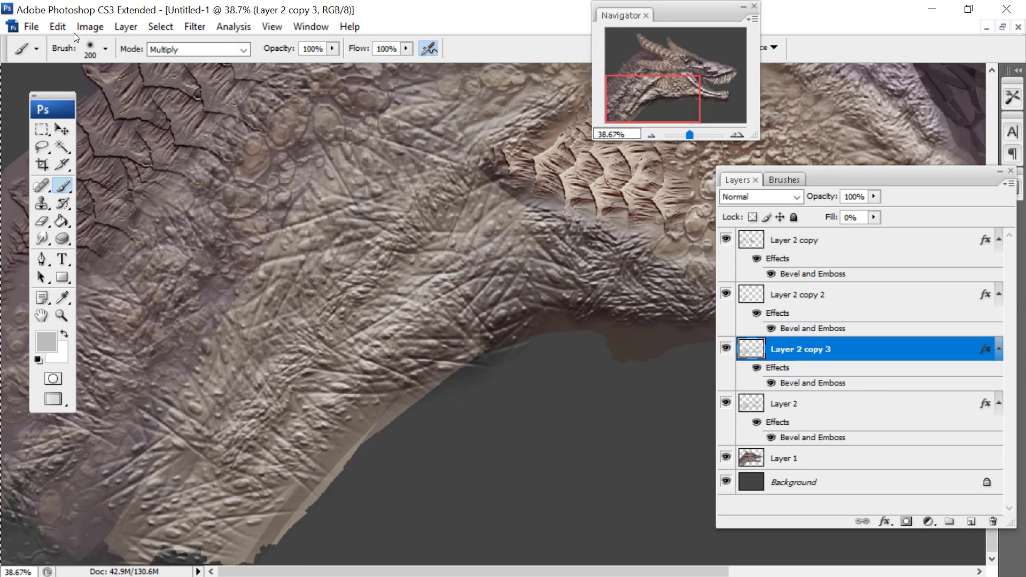
left_click(62, 29)
left_click(70, 195)
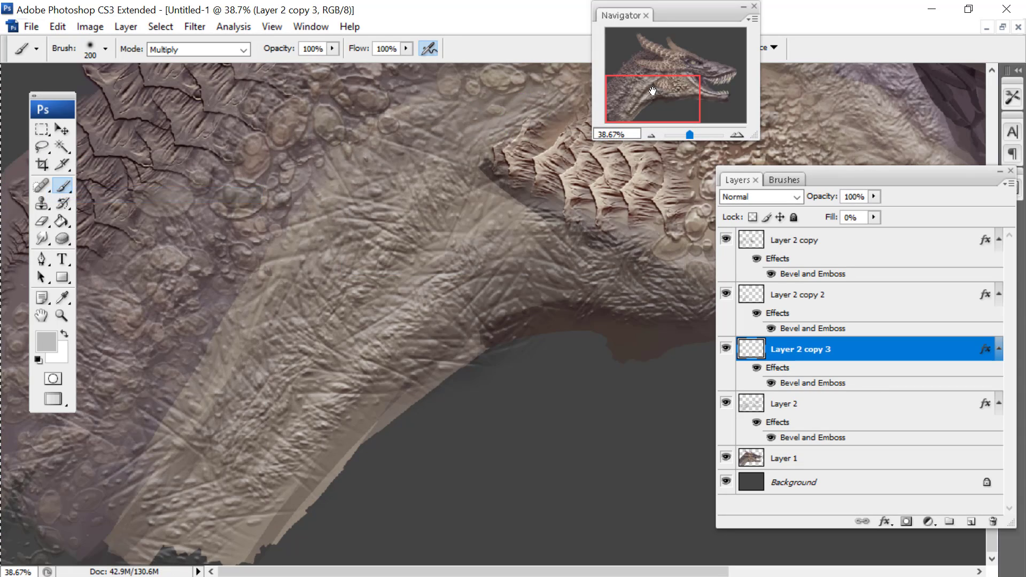
mouse_move(652, 92)
left_mouse_down()
mouse_move(651, 61)
mouse_move(637, 79)
left_mouse_up()
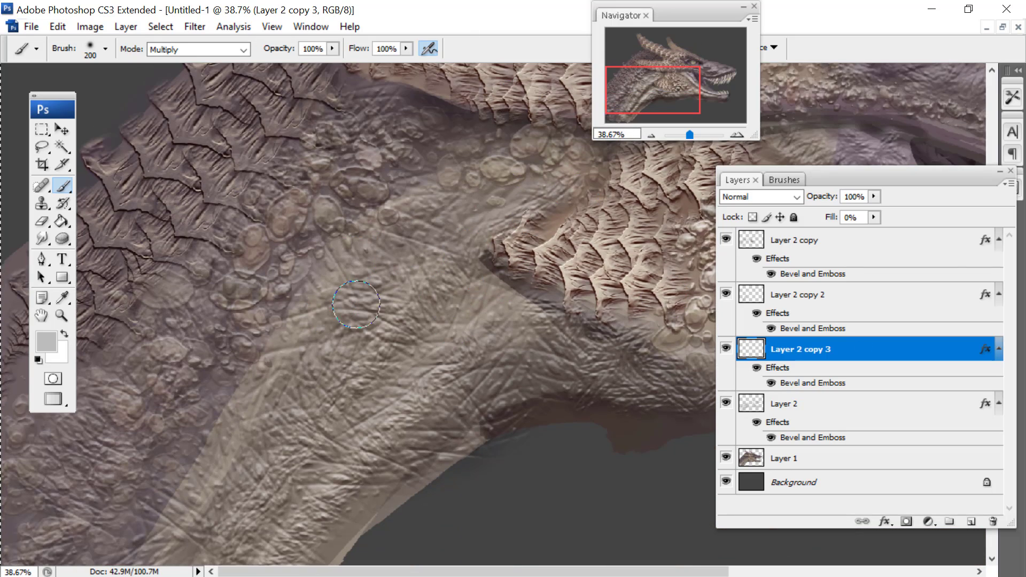
Paint long embossed skin folds down the neck on Layer 2 copy 3 with the soft brush at 125 px and 81 px
scroll(356, 305, "down", 3)
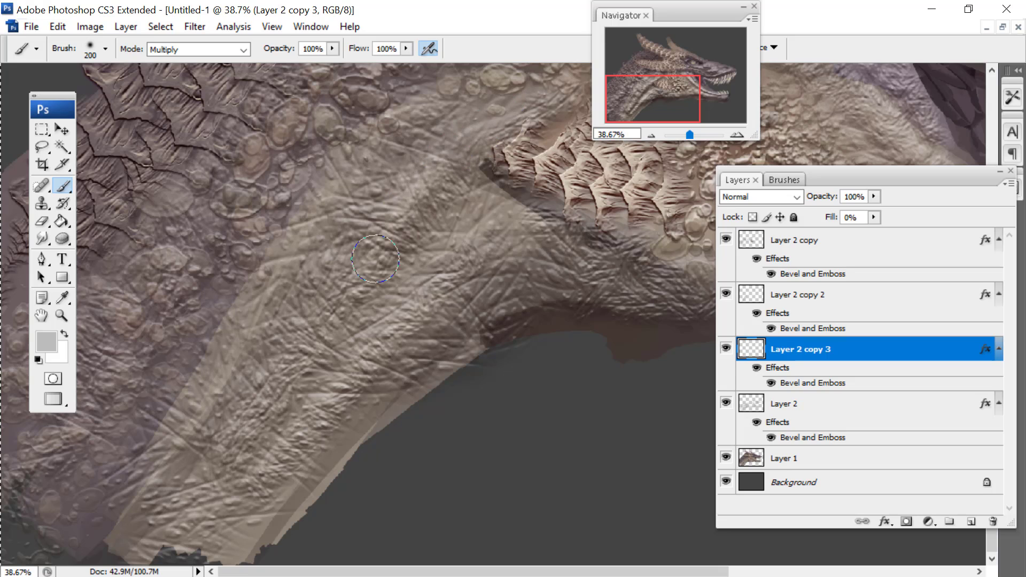
right_click(479, 174)
mouse_move(518, 95)
left_mouse_down()
mouse_move(407, 217)
mouse_move(289, 407)
left_mouse_up()
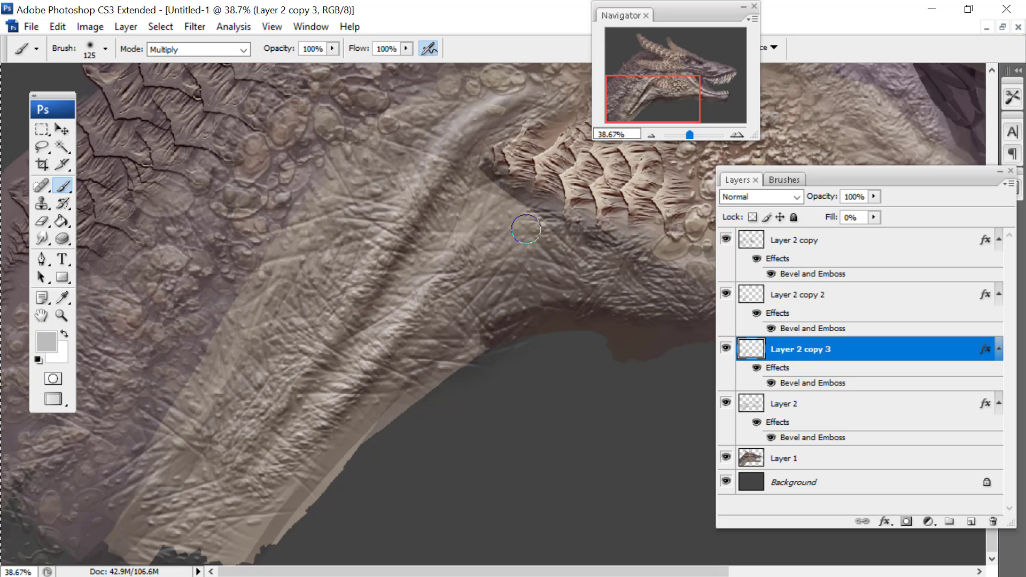
right_click(618, 257)
left_click(652, 276)
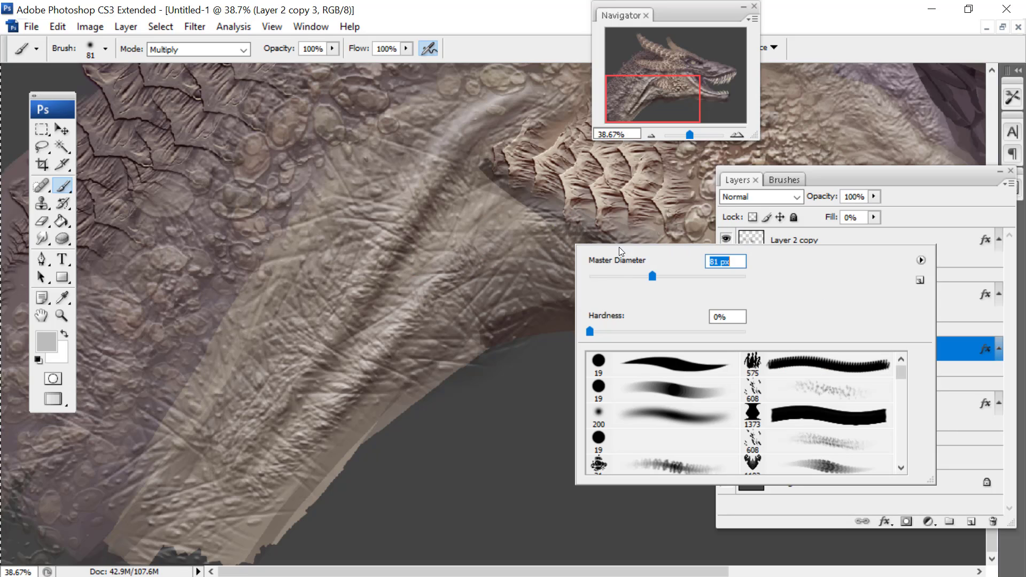
mouse_move(553, 220)
left_mouse_down()
mouse_move(455, 245)
mouse_move(401, 290)
left_mouse_up()
mouse_move(618, 264)
left_mouse_down()
mouse_move(425, 334)
mouse_move(345, 446)
left_mouse_up()
mouse_move(439, 140)
left_mouse_down()
mouse_move(247, 317)
mouse_move(86, 549)
left_mouse_up()
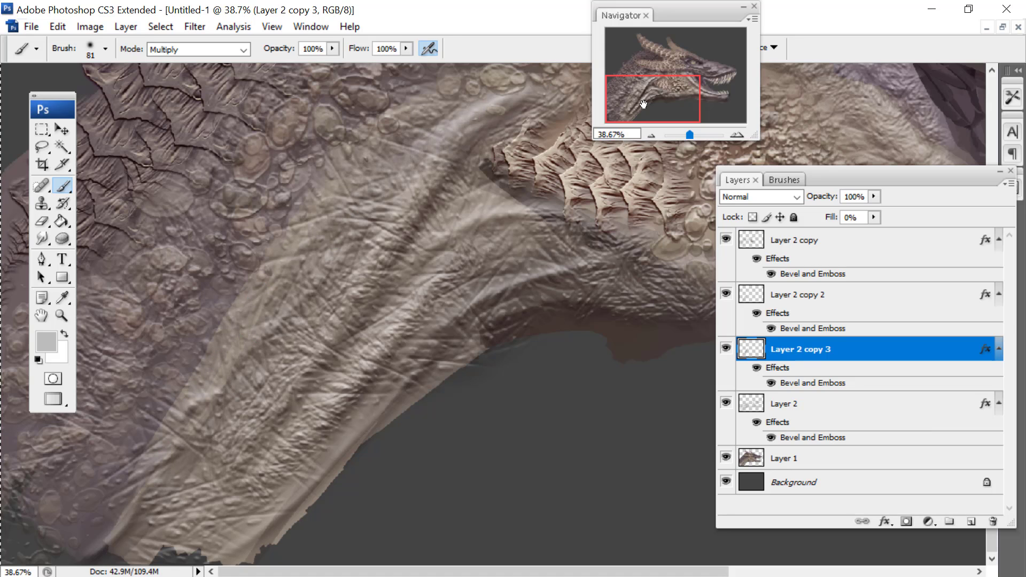
Paint more skin folds on the upper neck behind the jaw, setting the soft brush to 114 px
left_click_drag(643, 103, 660, 74)
mouse_move(430, 339)
left_mouse_down()
mouse_move(188, 436)
mouse_move(154, 482)
left_mouse_up()
right_click(348, 321)
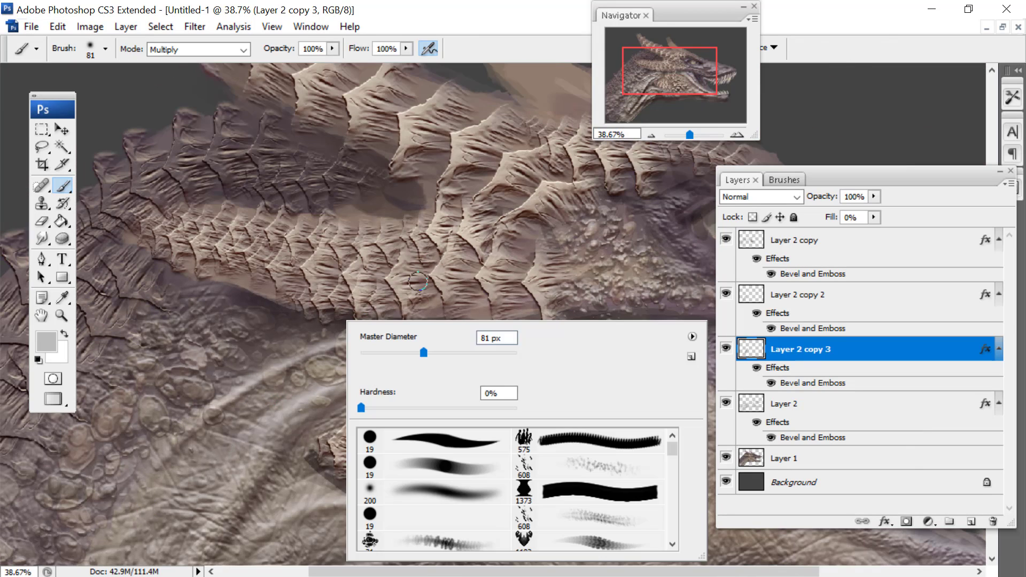
left_click(254, 379)
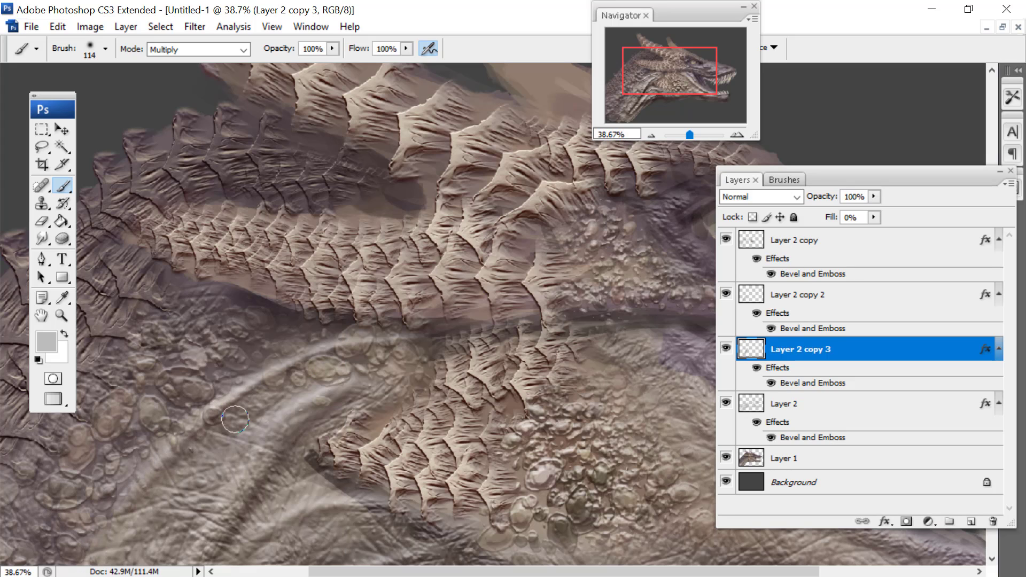
left_click_drag(414, 344, 480, 354)
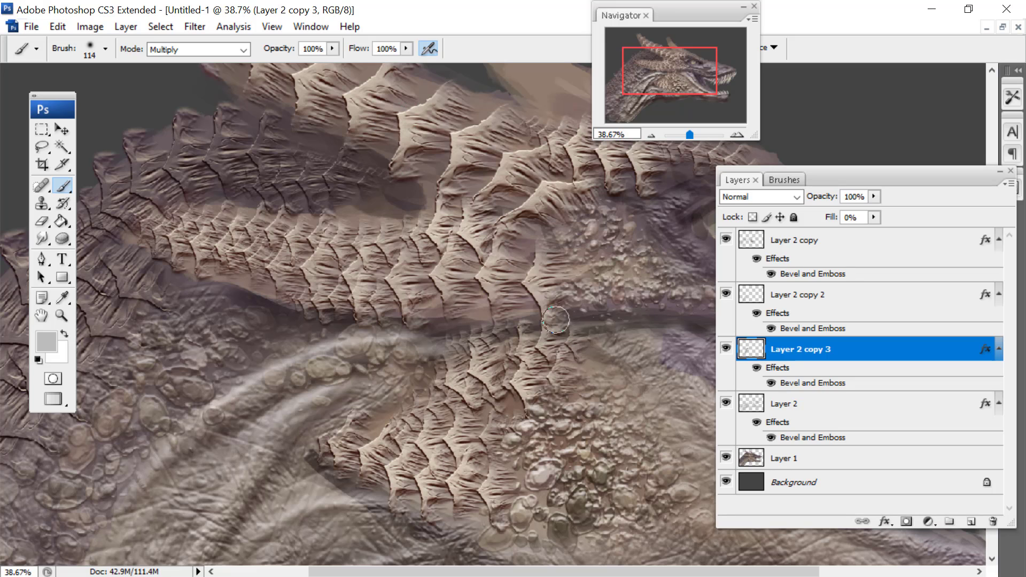
Change the Bevel and Emboss highlight colour of Layer 2 copy 3 to a muted tan
double_click(797, 382)
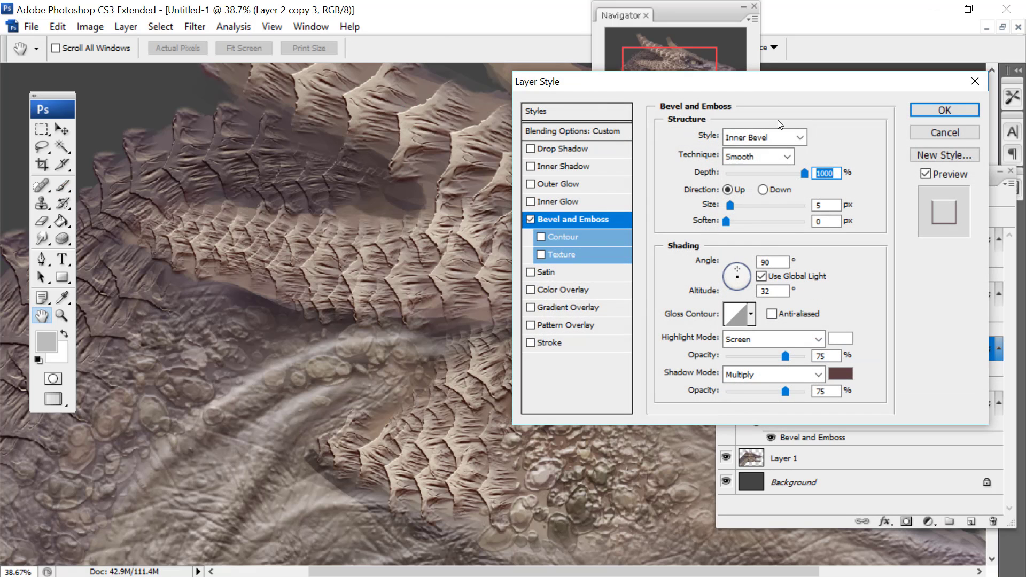
left_click(840, 338)
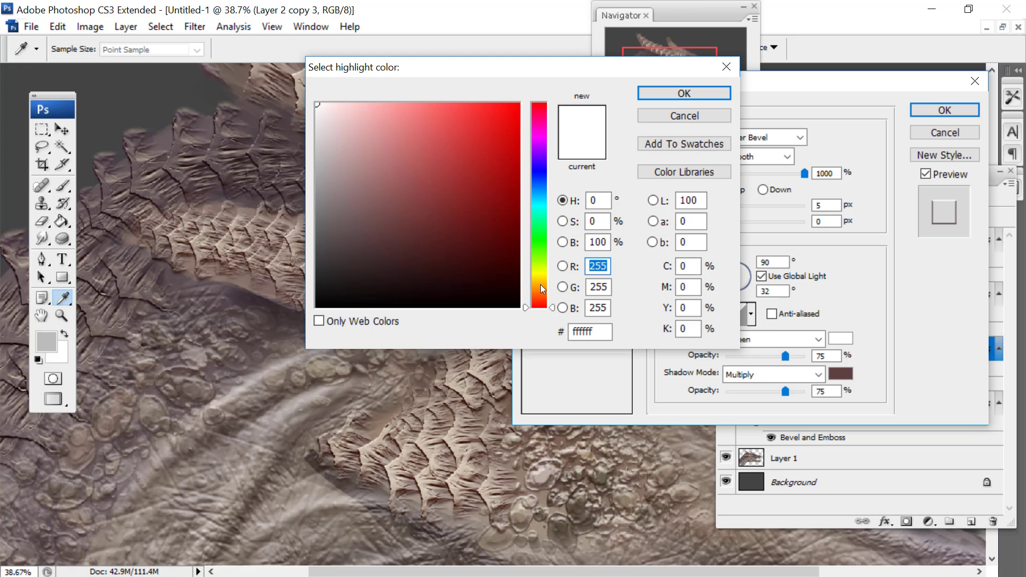
left_click(543, 286)
left_click(352, 172)
left_click_drag(352, 172, 379, 165)
left_click(658, 94)
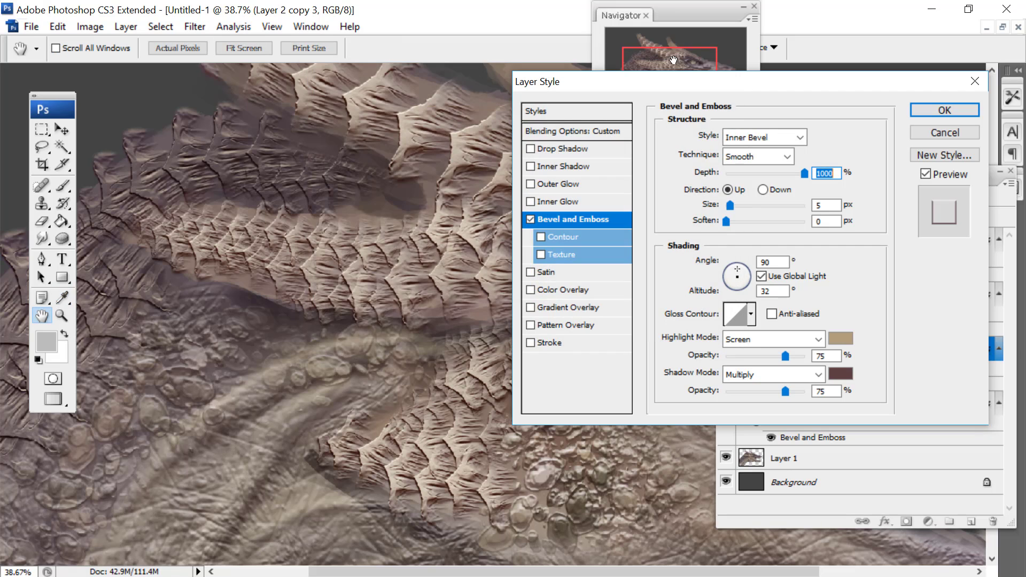
left_click(944, 110)
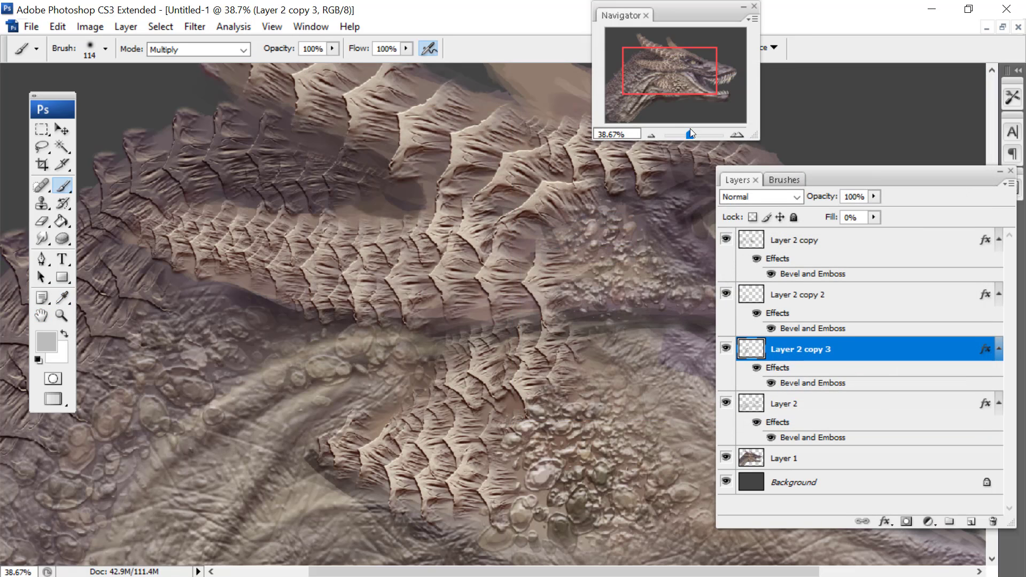
Hide the Background layer so that only the dragon layers show on transparency
left_click_drag(691, 132, 687, 134)
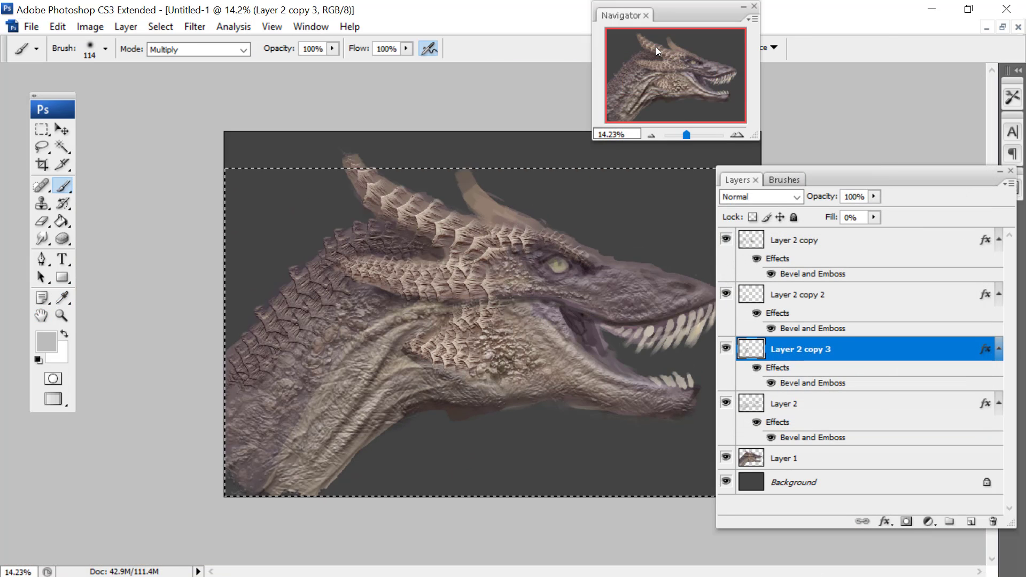
left_click(726, 479)
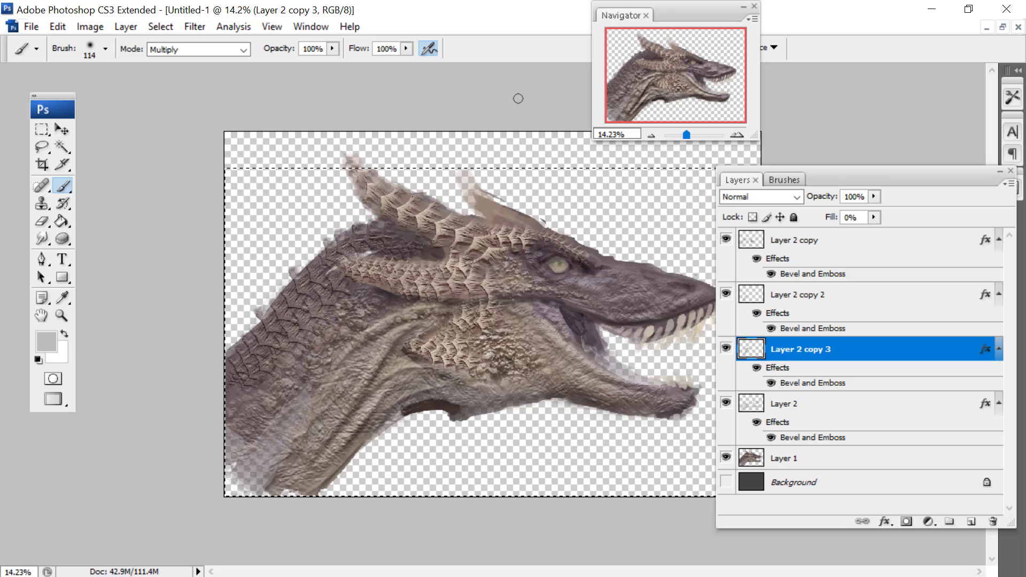
left_click(128, 26)
left_click(665, 87)
left_click_drag(687, 135, 689, 133)
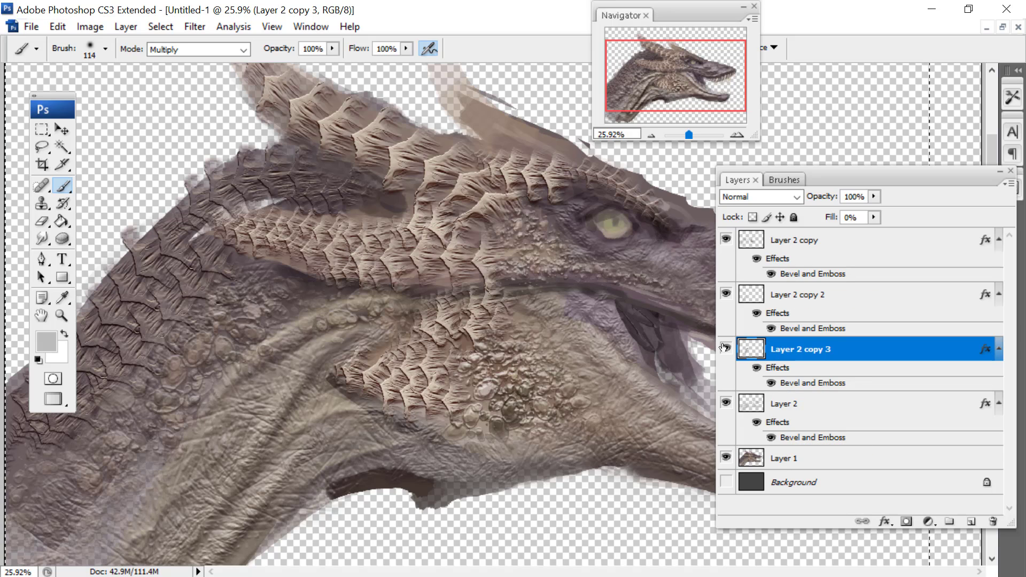
Check Layer 2 copy 2 and Layer 2 by toggling their visibility, and merge Layer 2 down into Layer 1
left_click(726, 294)
left_click(726, 293)
left_click(726, 403)
left_click(726, 402)
left_click(779, 404)
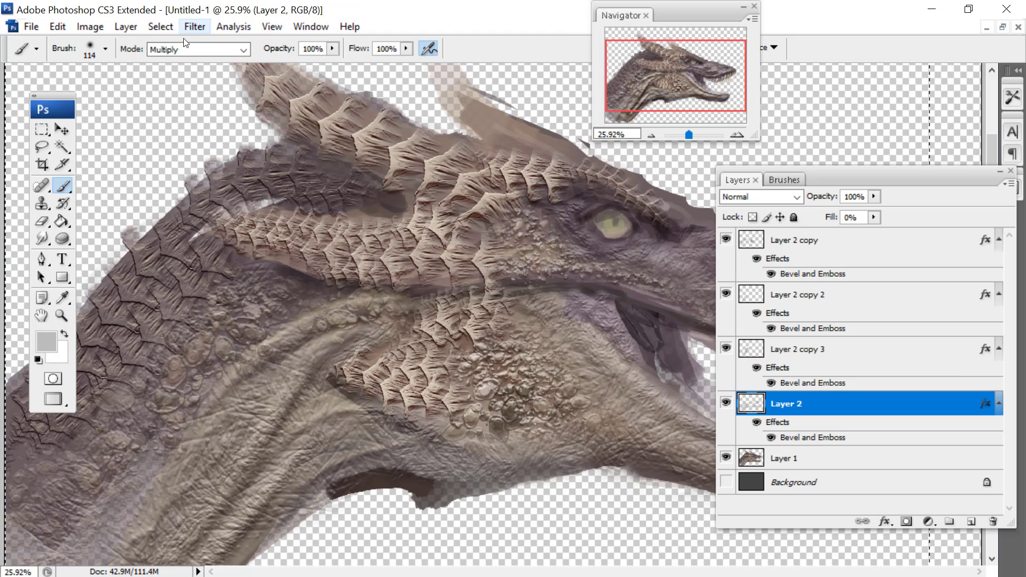
left_click(125, 26)
left_click(177, 540)
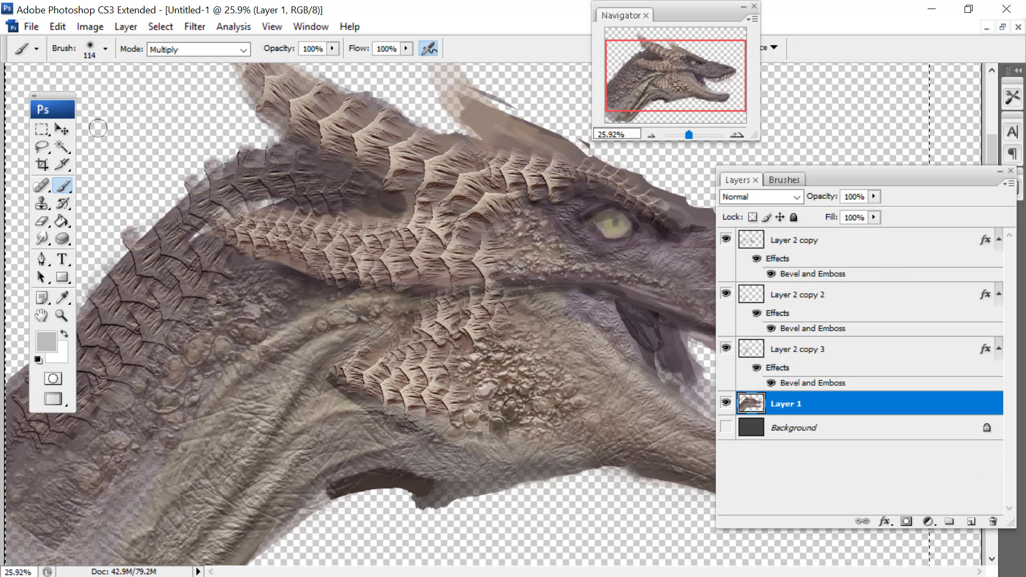
Undo the last brush stroke on Layer 1
left_click(59, 27)
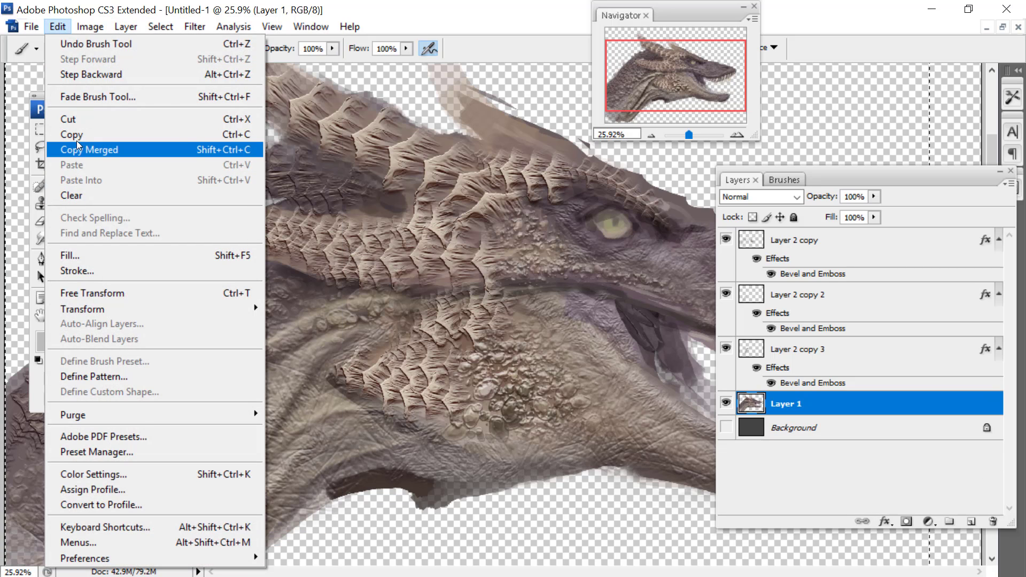
left_click(59, 27)
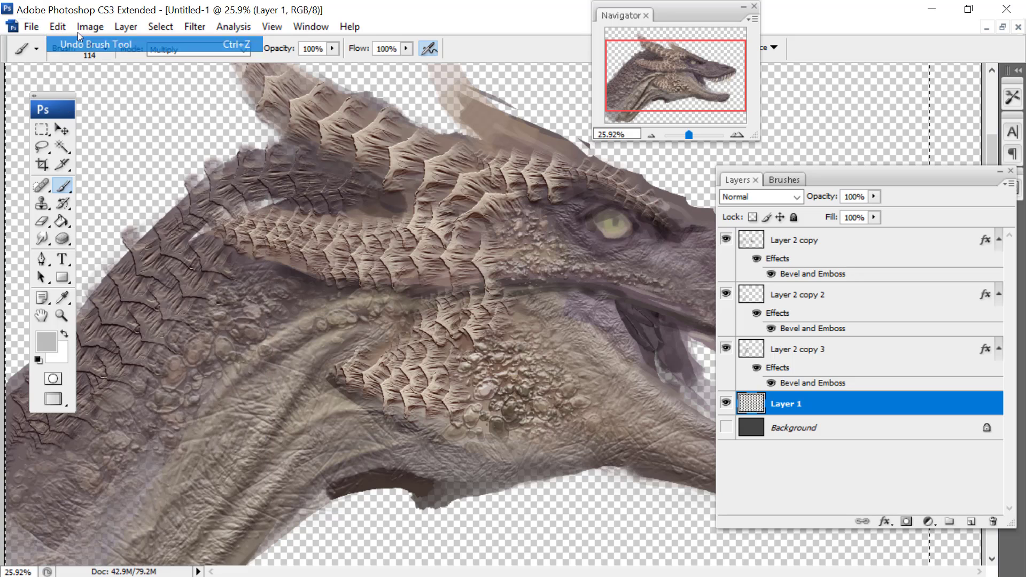
left_click(125, 27)
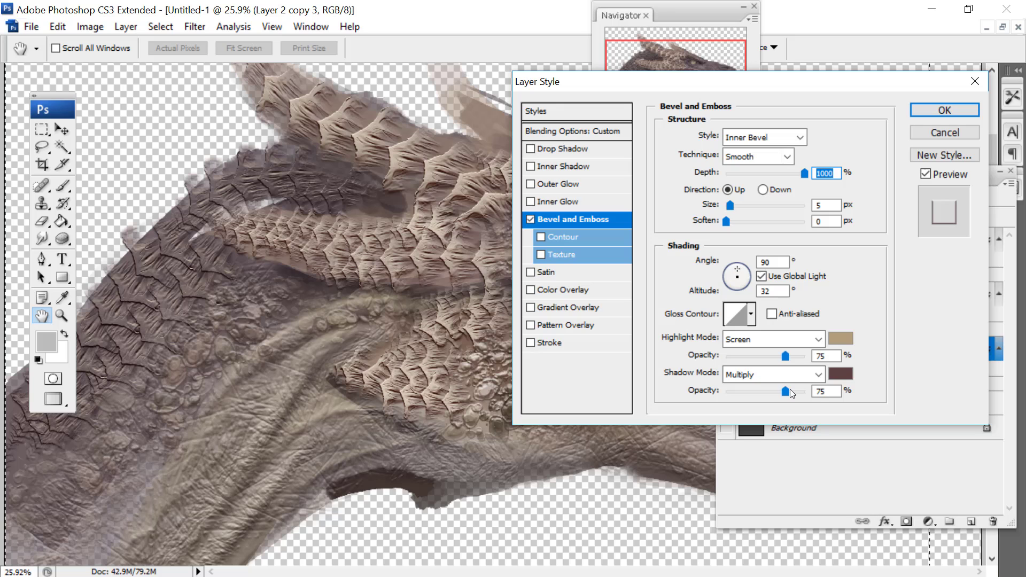
Set the Bevel and Emboss shadow and highlight opacities of Layer 2 copy 3 to 100%
left_click_drag(787, 392, 817, 389)
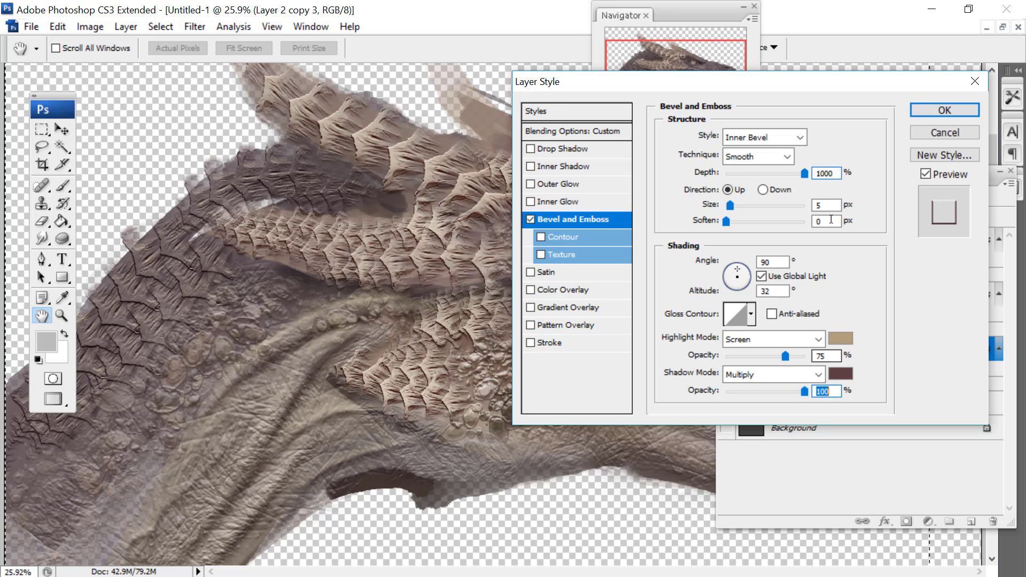
left_click_drag(786, 357, 817, 354)
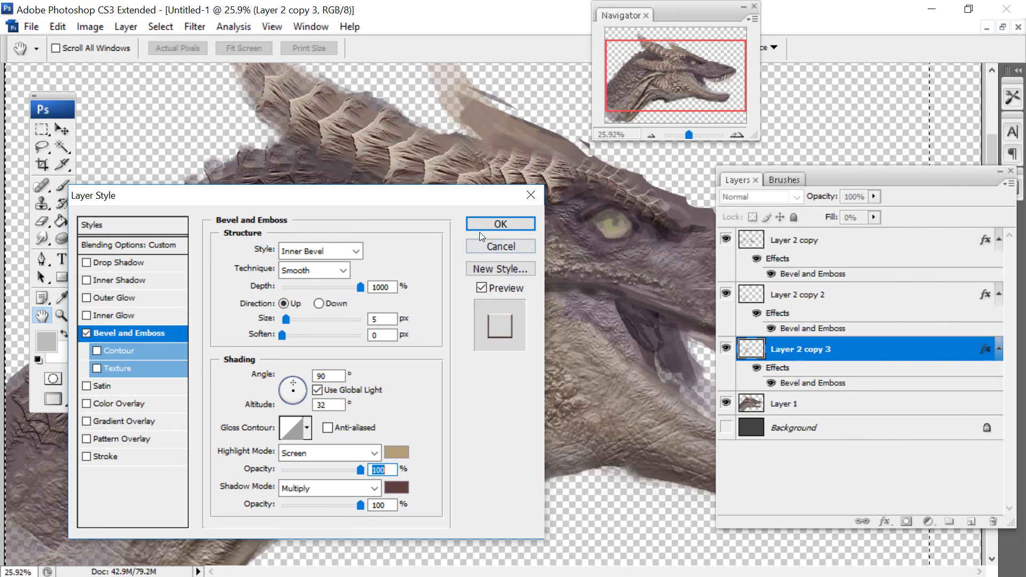
left_click(486, 227)
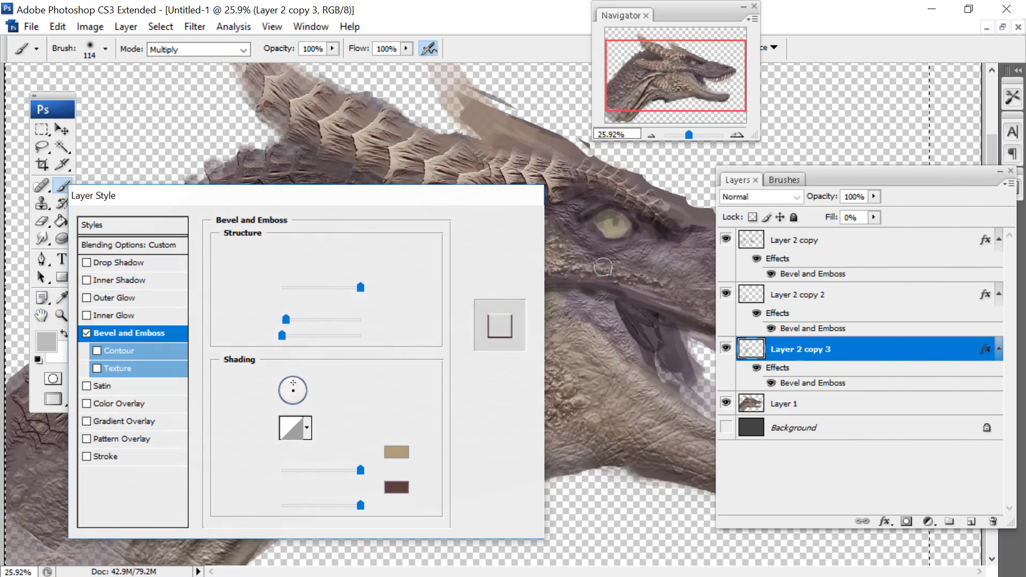
In the Bevel and Emboss of Layer 2 copy 2, set the shadow opacity to 100% and the highlight colour to tan b59d6a
double_click(794, 329)
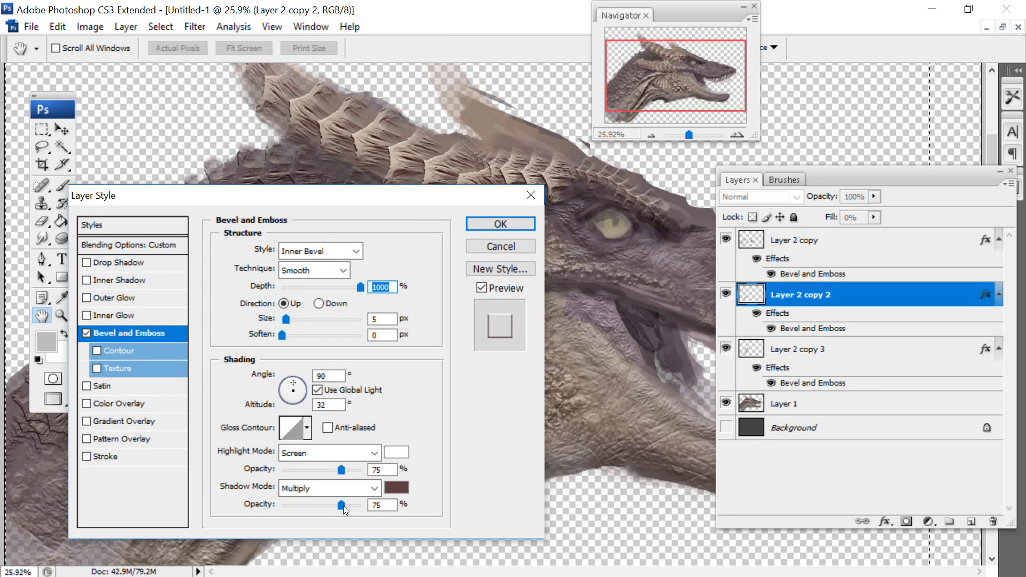
left_click_drag(343, 506, 361, 506)
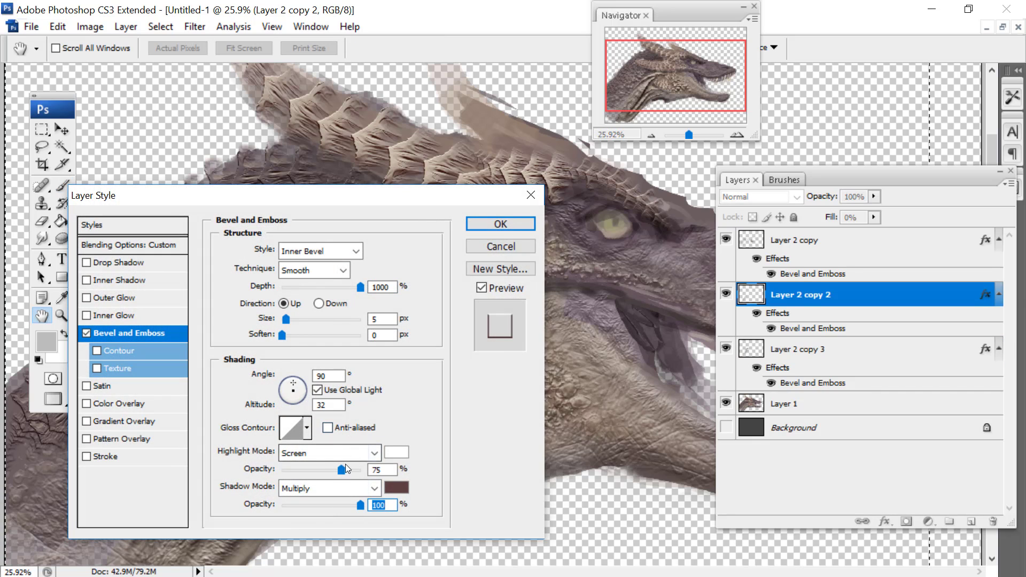
left_click(396, 452)
left_click(396, 487)
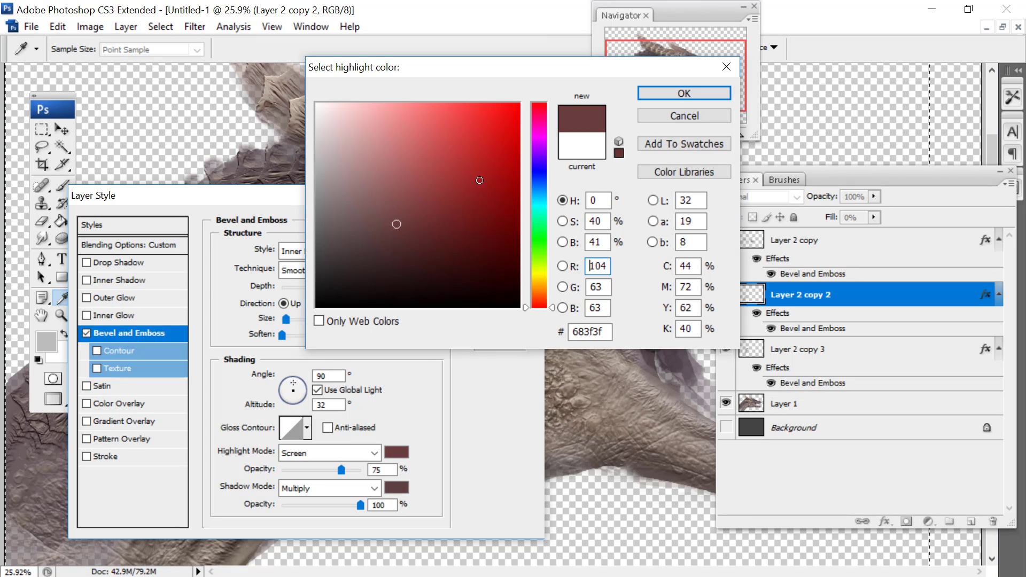
left_click_drag(422, 183, 440, 159)
left_click(536, 285)
left_click(400, 163)
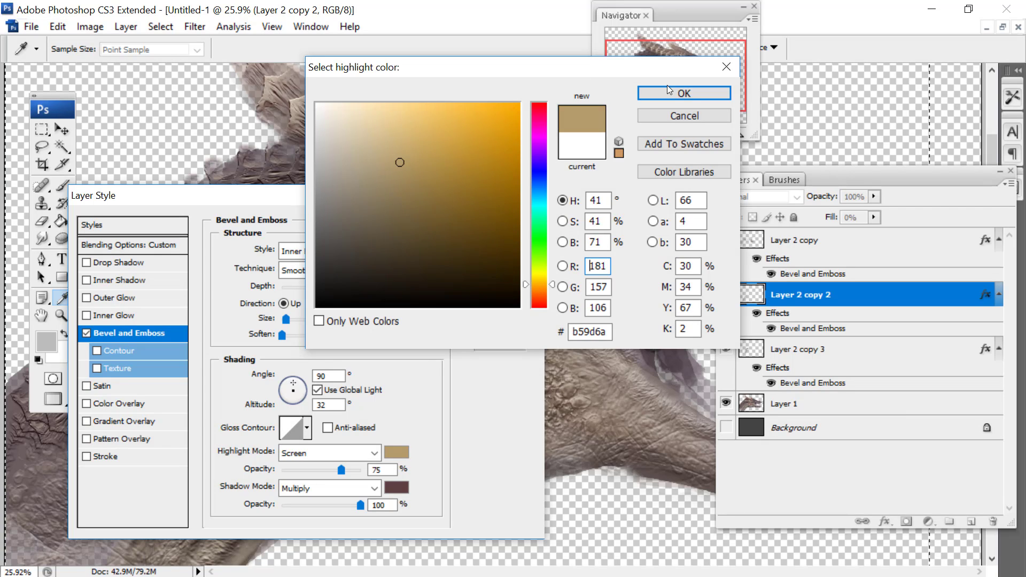
left_click(676, 92)
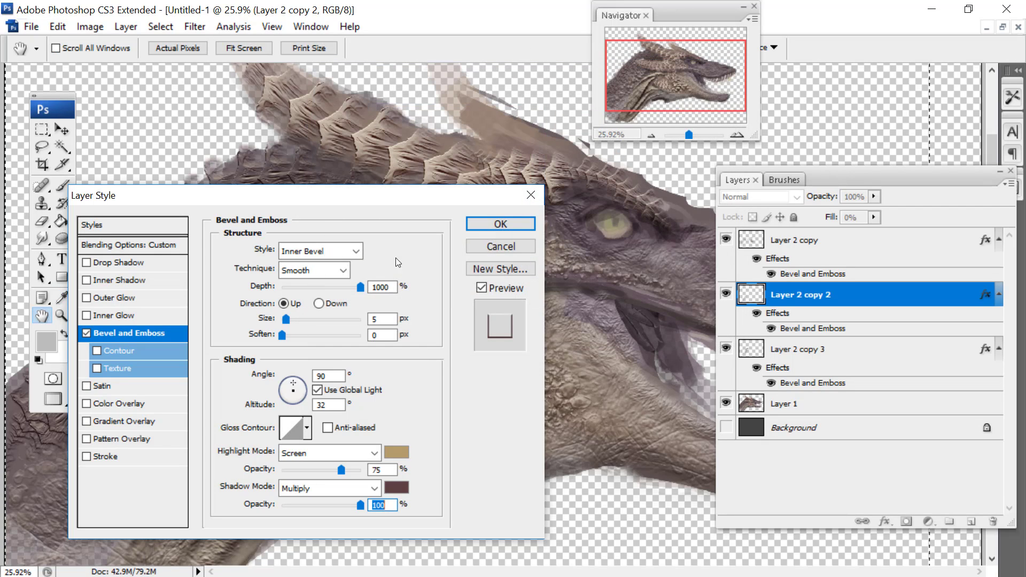
left_click(482, 222)
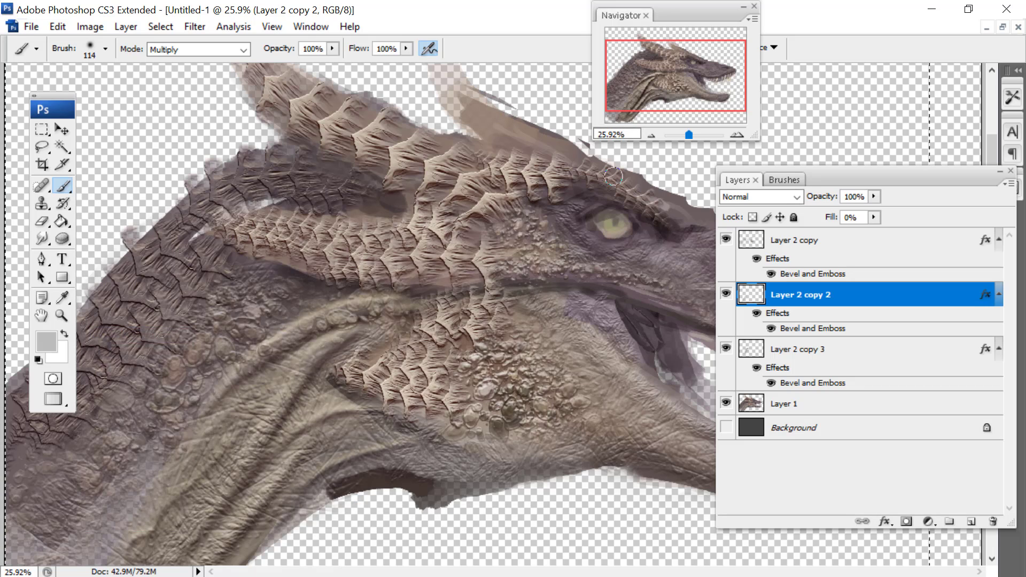
Merge all visible dragon layers into one, show the Background layer again, and move the Layers palette off the dragon's snout
left_click(126, 27)
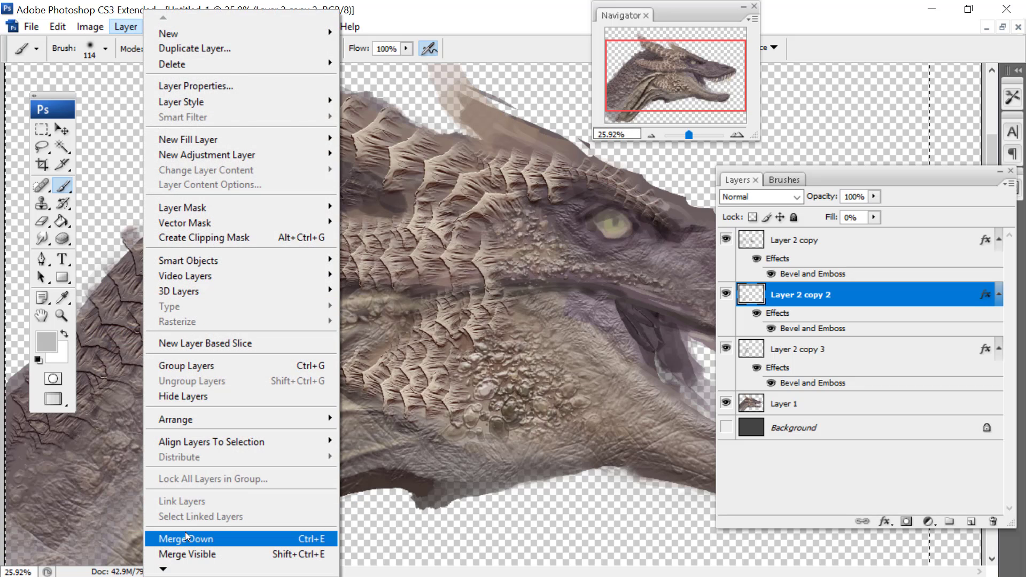
left_click(177, 553)
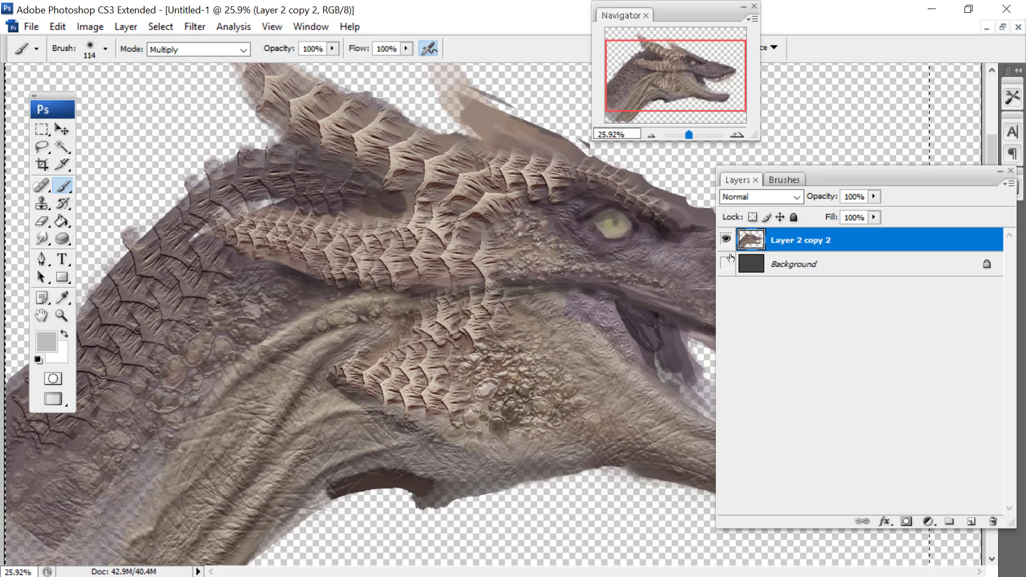
left_click(726, 264)
left_click_drag(822, 179, 904, 300)
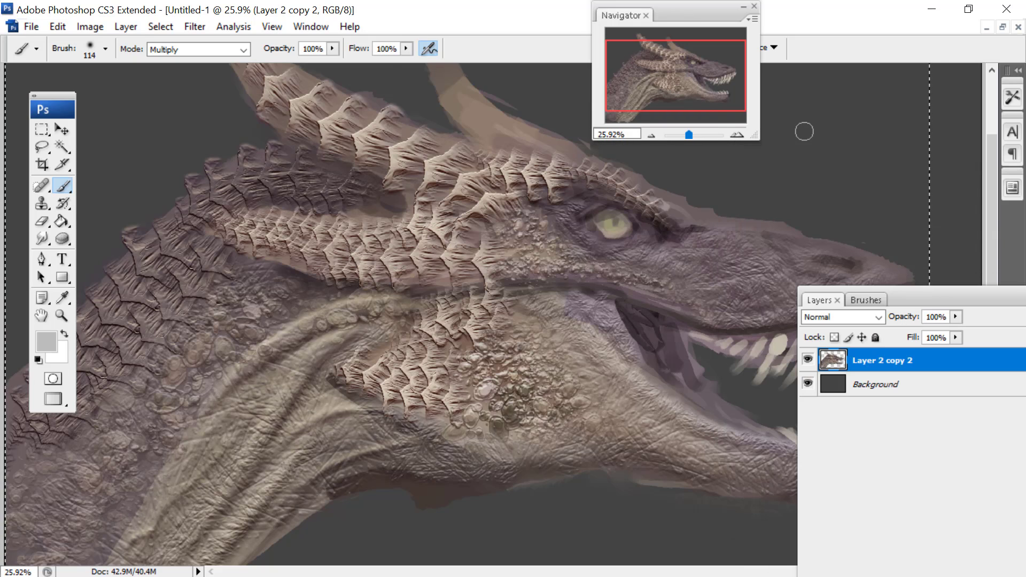
left_click_drag(690, 135, 689, 134)
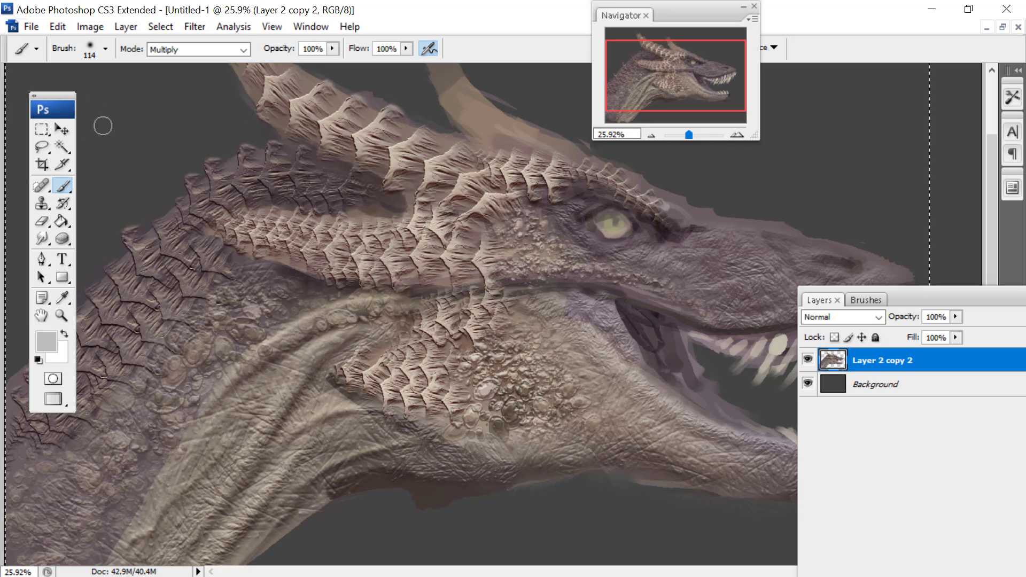
Set the foreground colour to a very dark brownish grey
left_click(48, 345)
left_click(348, 270)
left_click(679, 94)
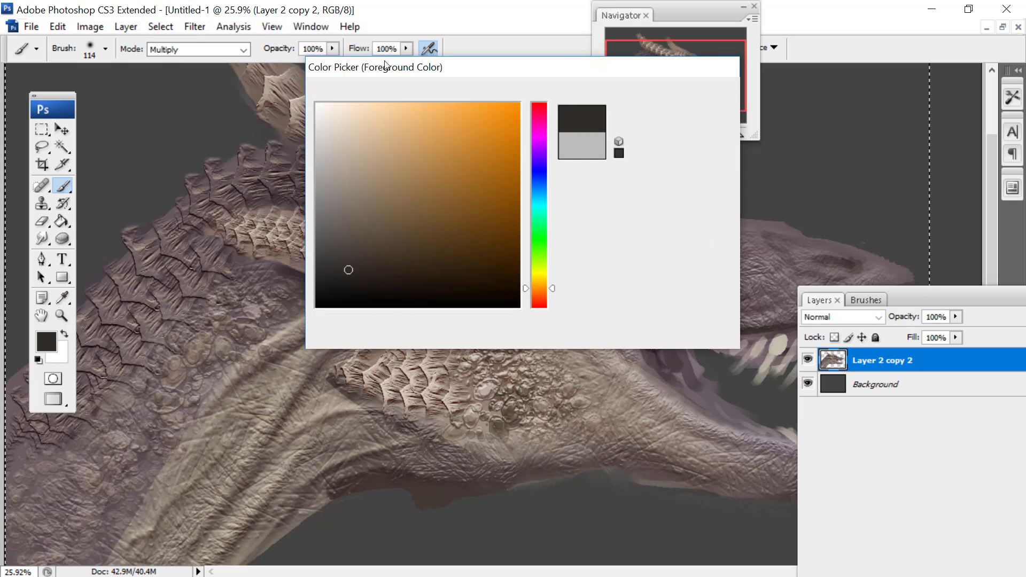
left_click(127, 27)
mouse_move(238, 37)
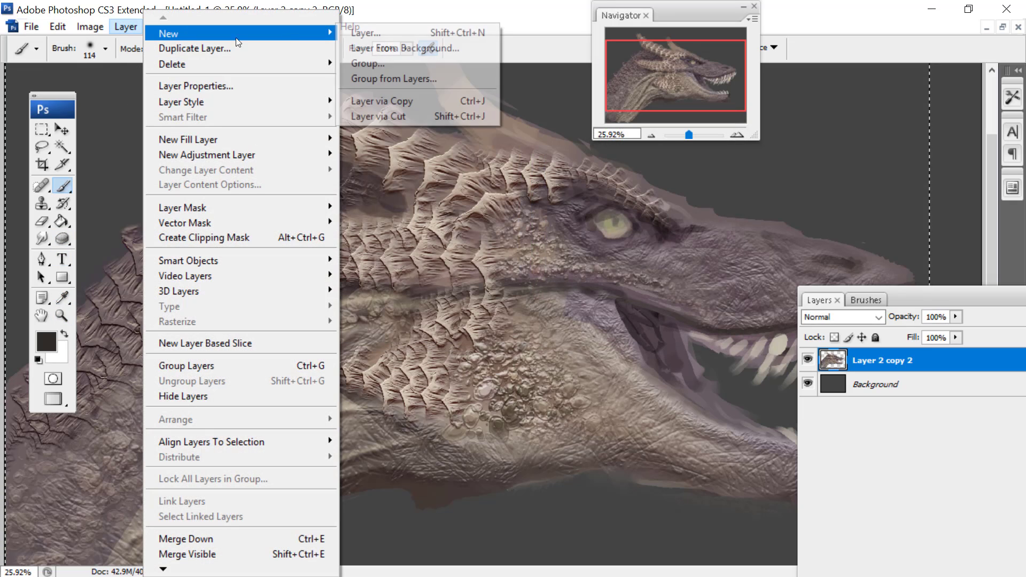
left_click(405, 48)
left_click(648, 170)
left_click(842, 317)
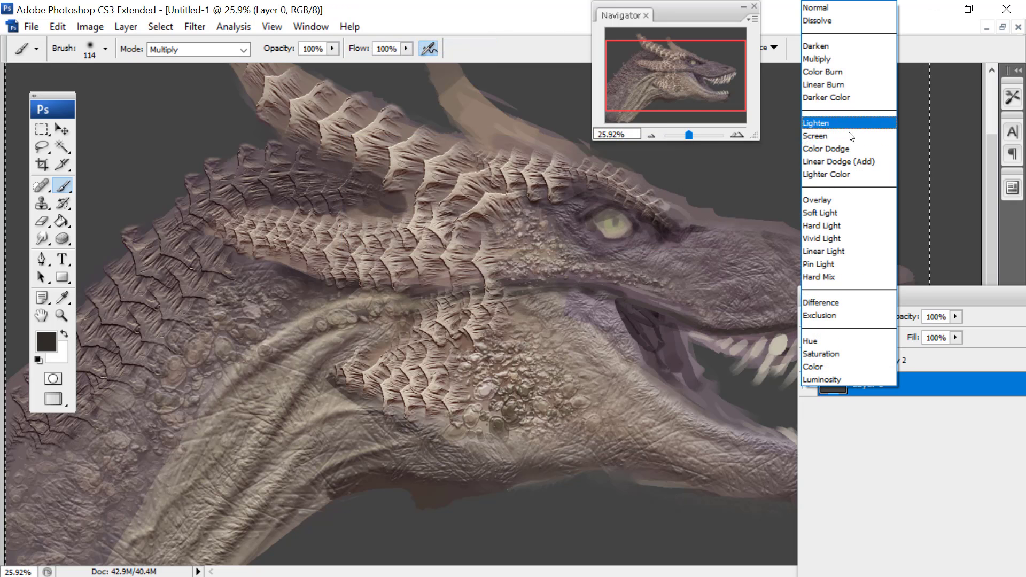
left_click(815, 8)
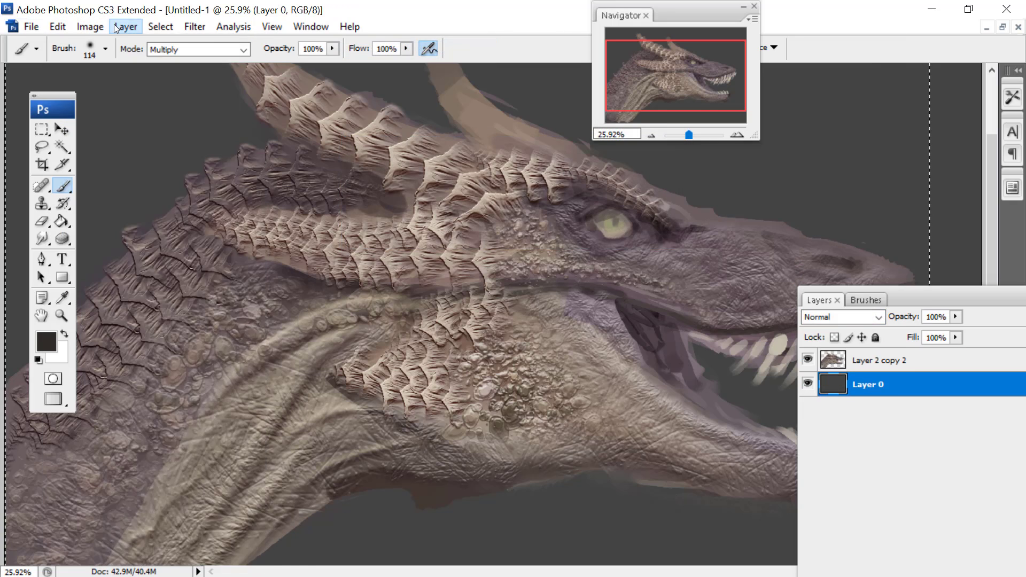
left_click(116, 28)
left_click(58, 26)
left_click(86, 44)
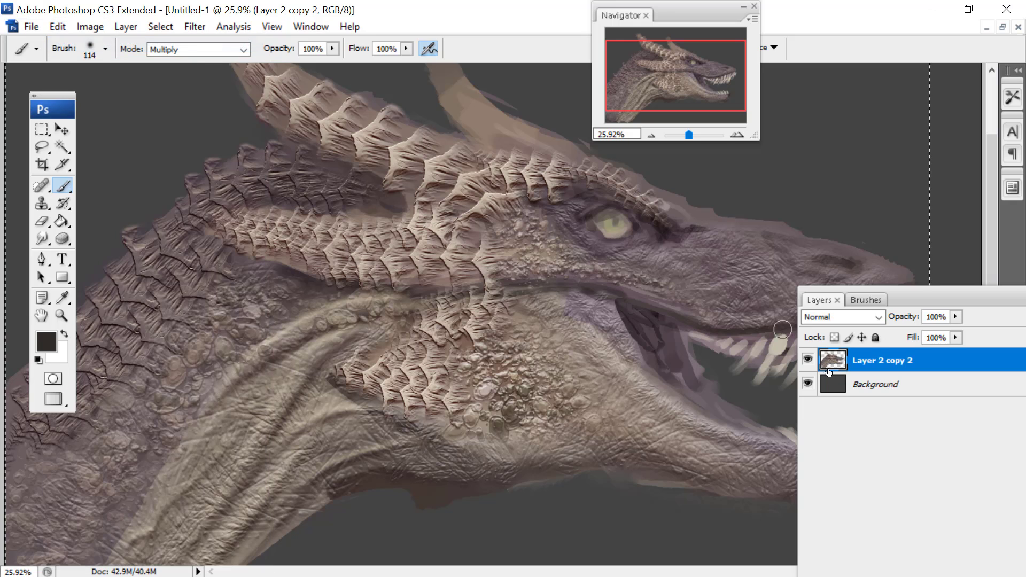
Create a new empty layer above the merged dragon layer and set its blend mode to Multiply
left_click(125, 26)
mouse_move(190, 33)
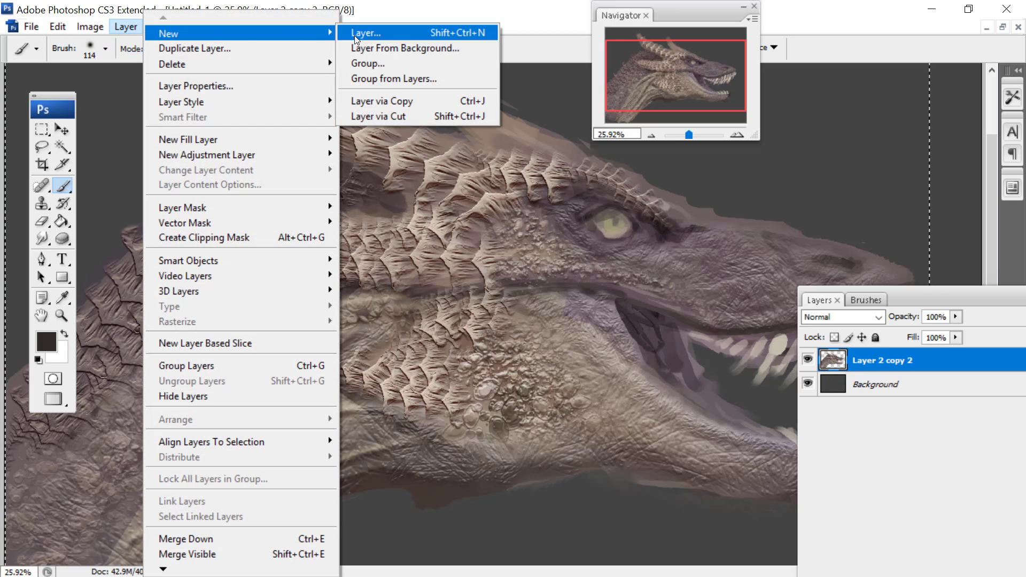
left_click(354, 33)
key("Return")
left_click(839, 317)
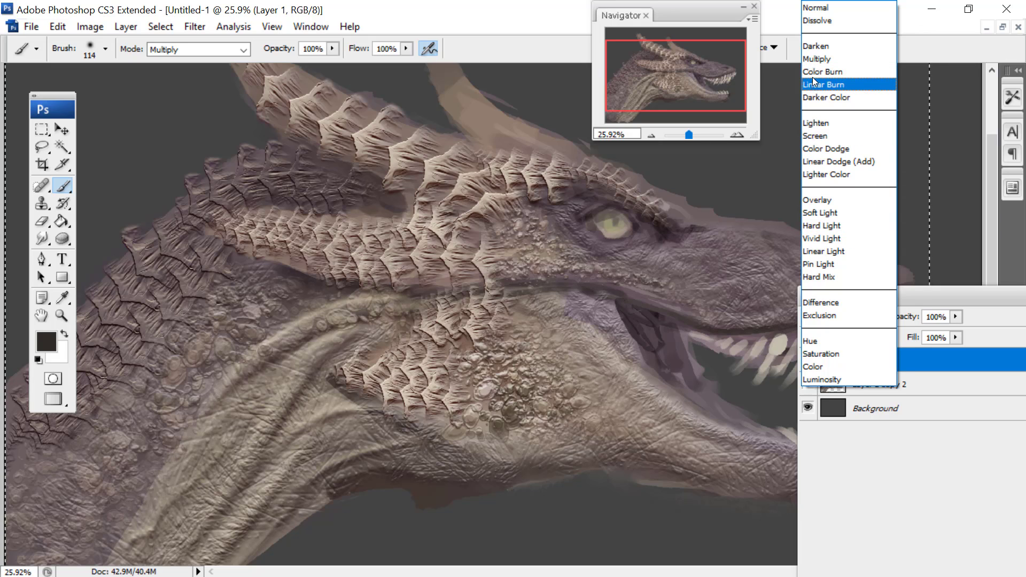
left_click(815, 59)
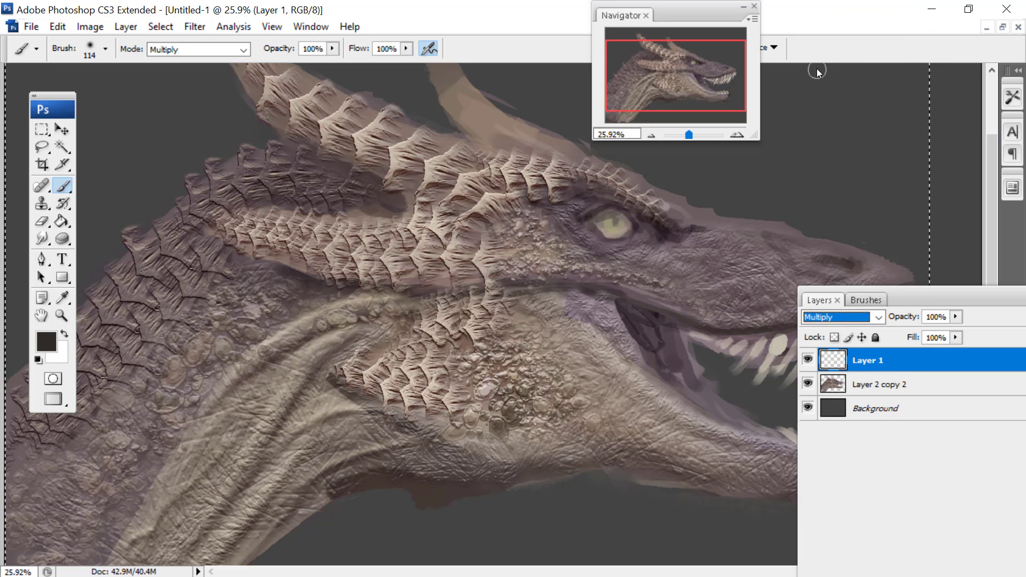
With a soft 40 px brush, paint a dark line along the crease running back from the corner of the dragon's mouth
right_click(695, 196)
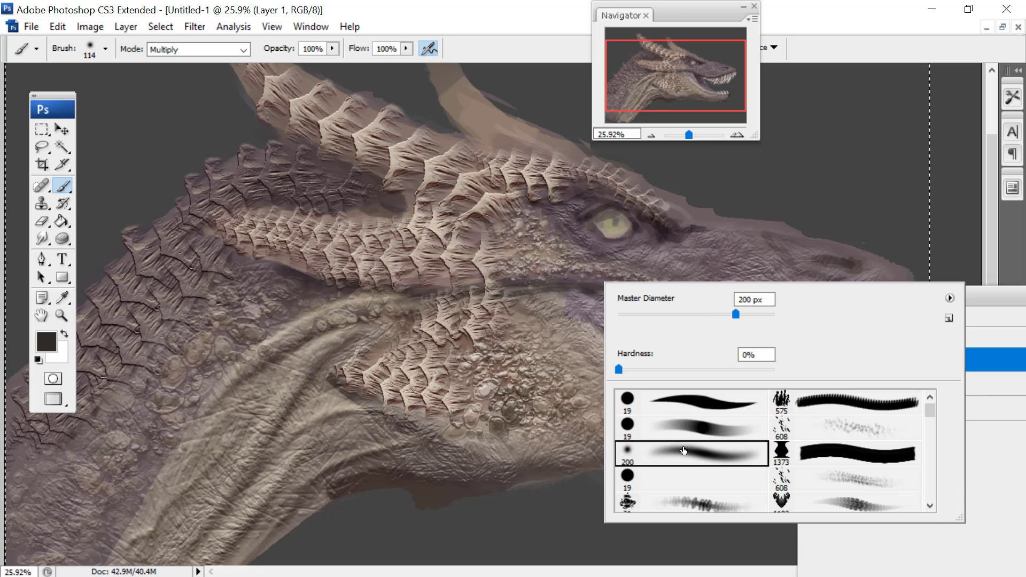
key("Return")
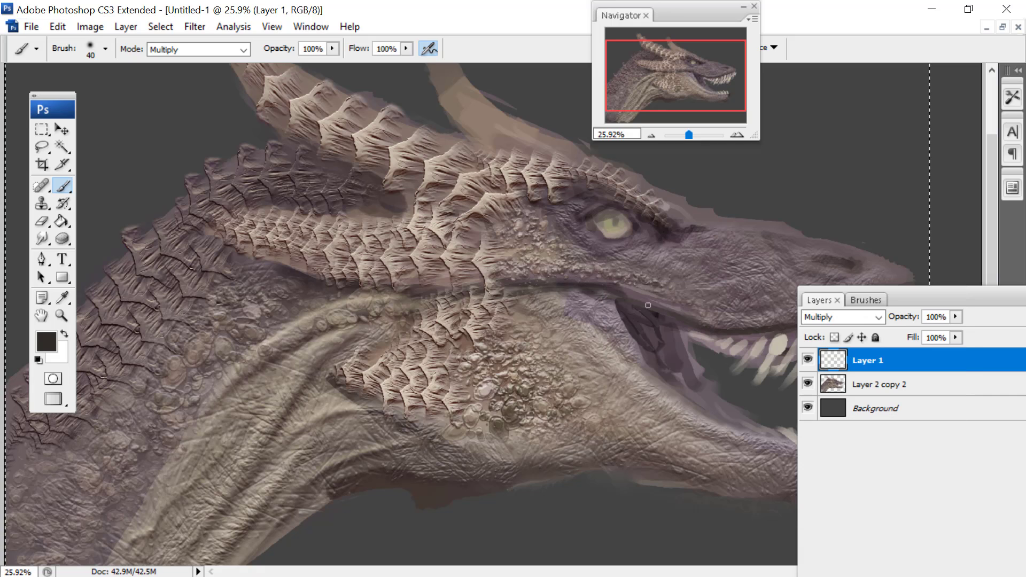
mouse_move(648, 305)
left_mouse_down()
mouse_move(524, 294)
mouse_move(540, 286)
mouse_move(378, 286)
left_mouse_up()
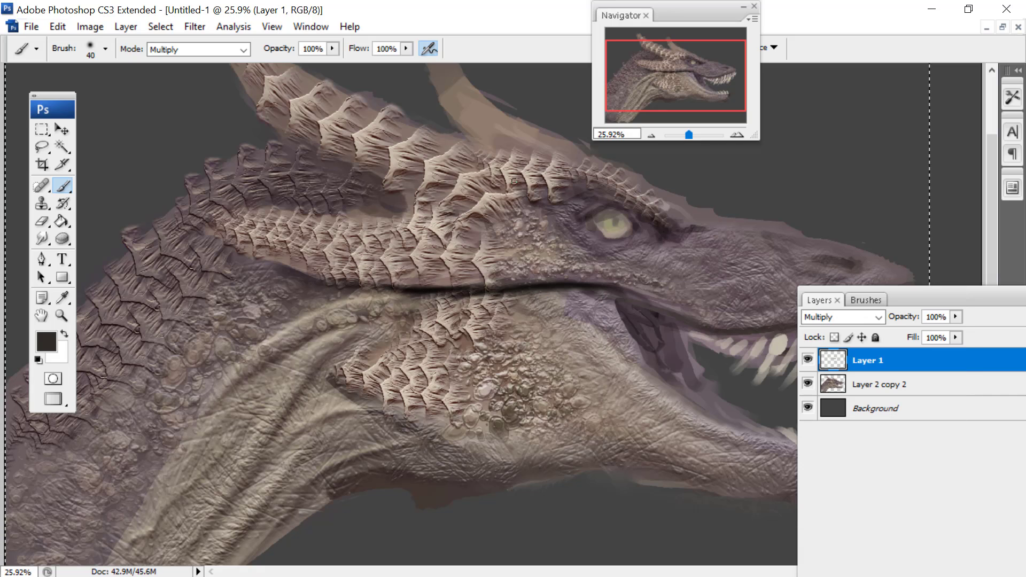
Set the foreground colour to a muted greyish purple
left_click(49, 348)
left_click(348, 230)
left_click(540, 128)
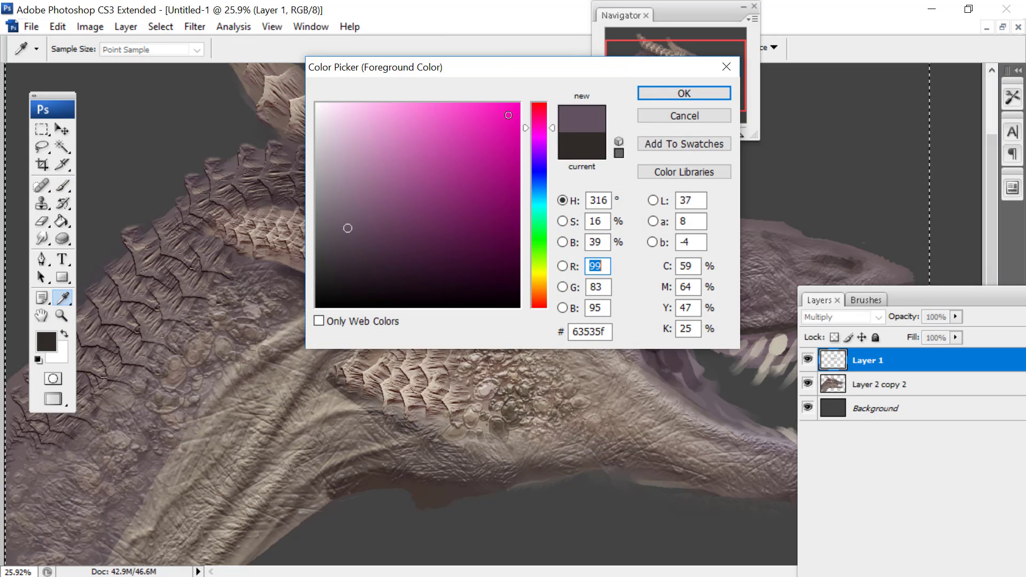
left_click(350, 210)
left_click(653, 98)
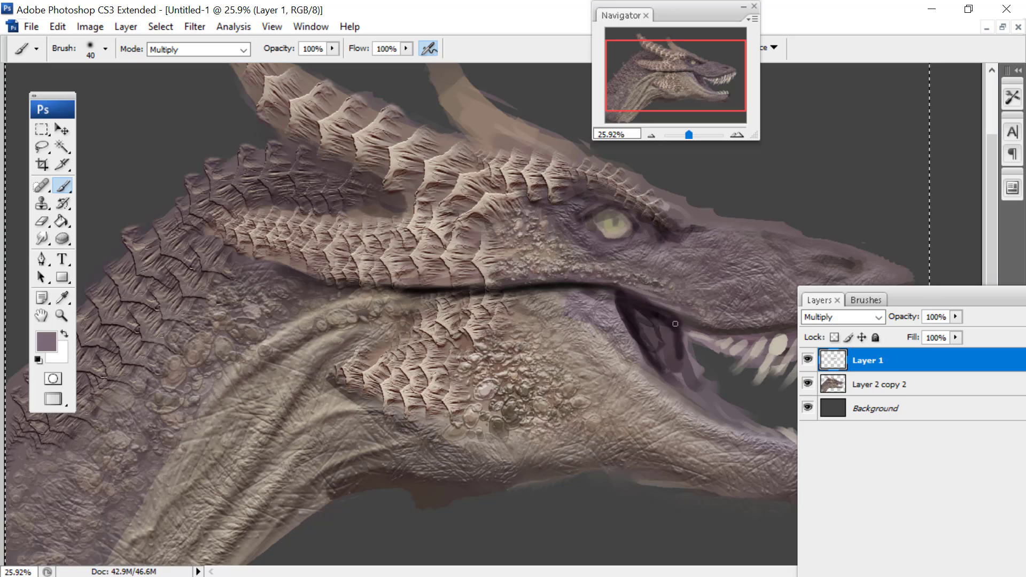
Paint purple shadows inside the dragon's mouth, on the cheek behind it and around the eye socket
left_click_drag(676, 324, 667, 324)
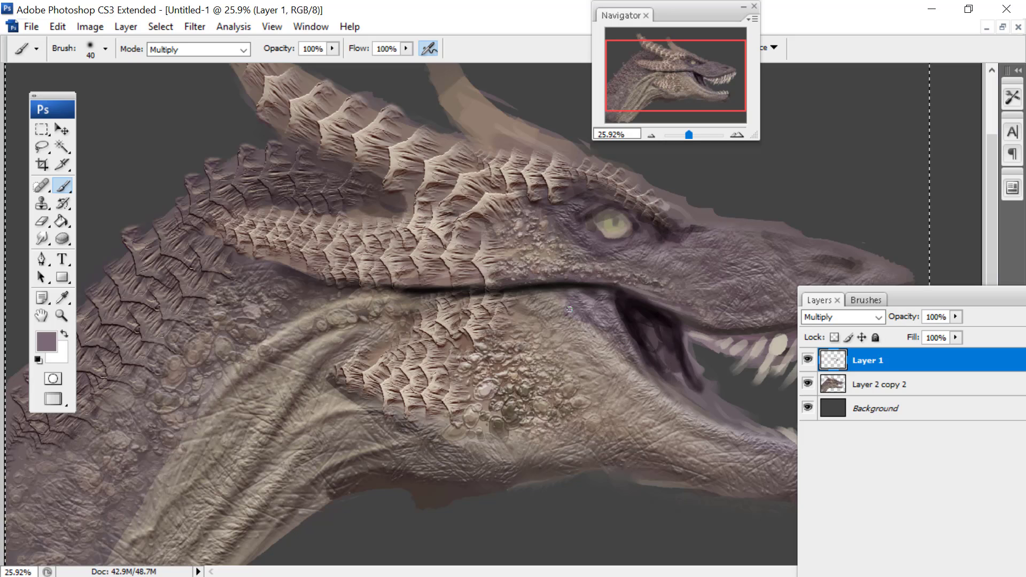
left_click_drag(569, 309, 639, 381)
mouse_move(530, 296)
left_mouse_down()
mouse_move(559, 313)
mouse_move(566, 334)
left_mouse_up()
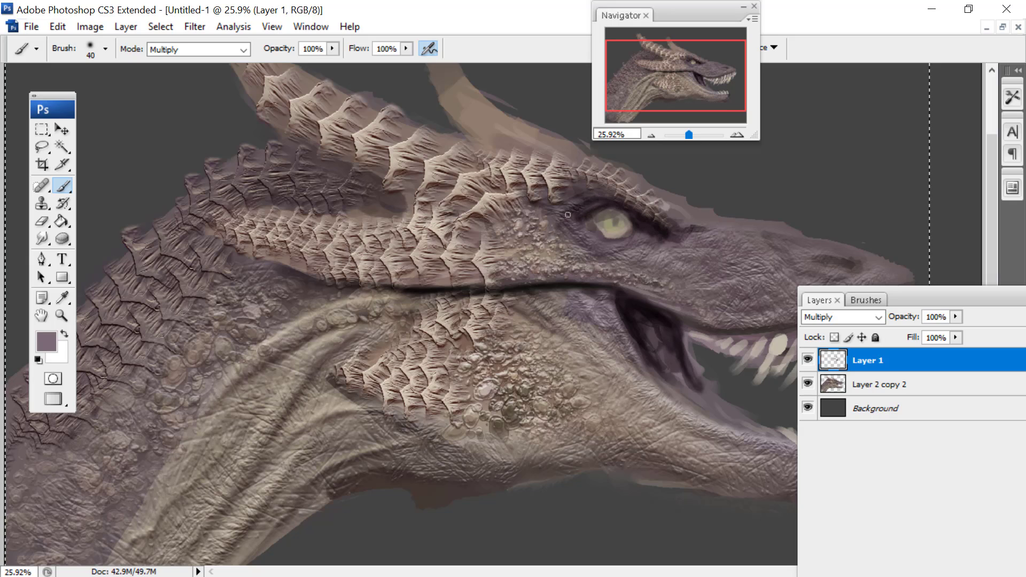
left_click_drag(567, 215, 556, 225)
mouse_move(590, 211)
left_mouse_down()
mouse_move(578, 222)
mouse_move(595, 230)
mouse_move(593, 194)
mouse_move(555, 207)
left_mouse_up()
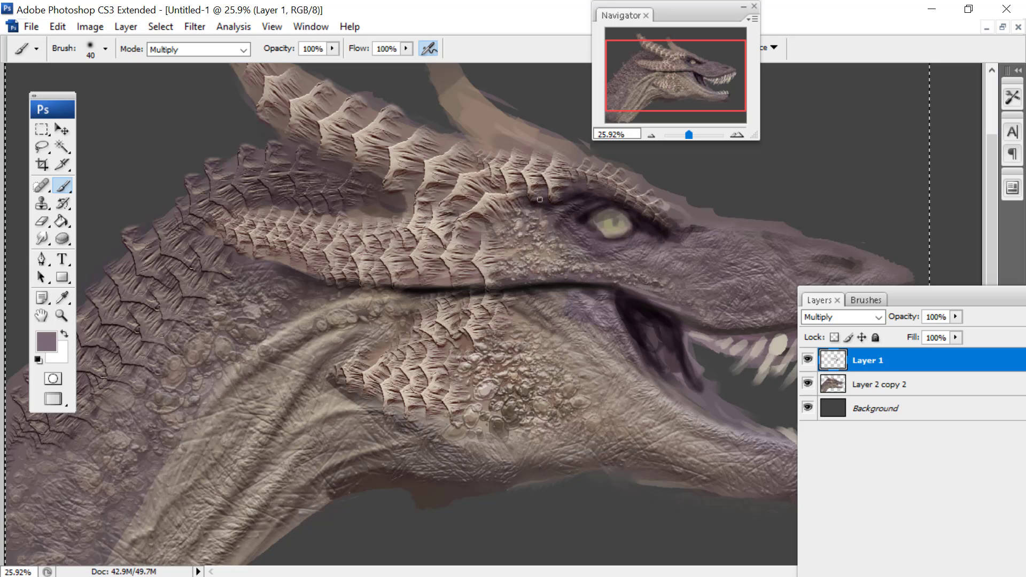
Shade beneath the large horn and the lower scaly horn, enlarging the soft brush to 67 px
mouse_move(438, 193)
left_mouse_down()
mouse_move(485, 189)
mouse_move(390, 191)
mouse_move(336, 160)
left_mouse_up()
left_click_drag(337, 160, 405, 203)
right_click(457, 145)
left_click_drag(502, 177, 522, 177)
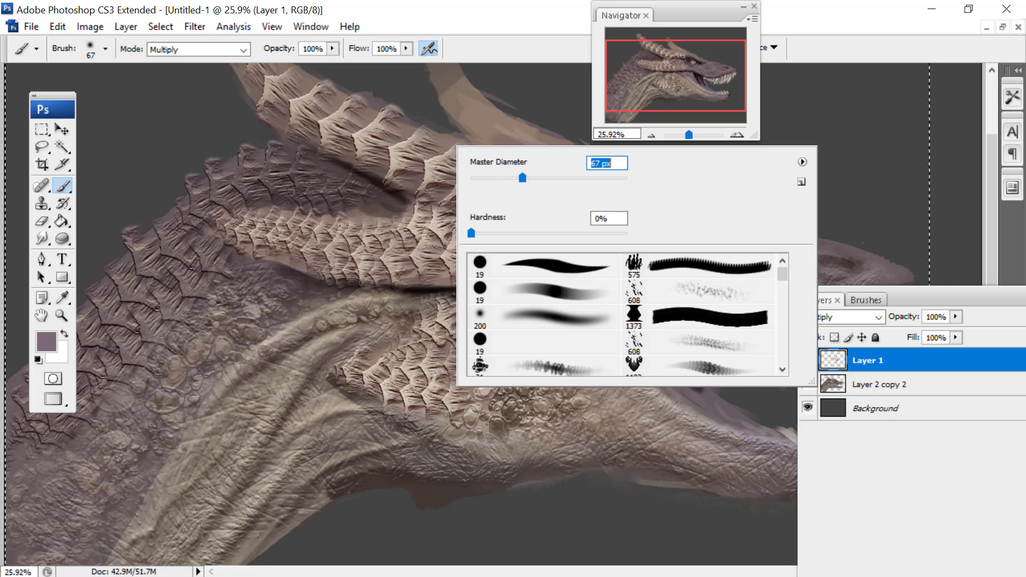
mouse_move(420, 203)
left_mouse_down()
mouse_move(399, 193)
mouse_move(384, 202)
mouse_move(427, 206)
mouse_move(297, 216)
left_mouse_up()
mouse_move(483, 282)
left_mouse_down()
mouse_move(351, 279)
mouse_move(241, 262)
left_mouse_up()
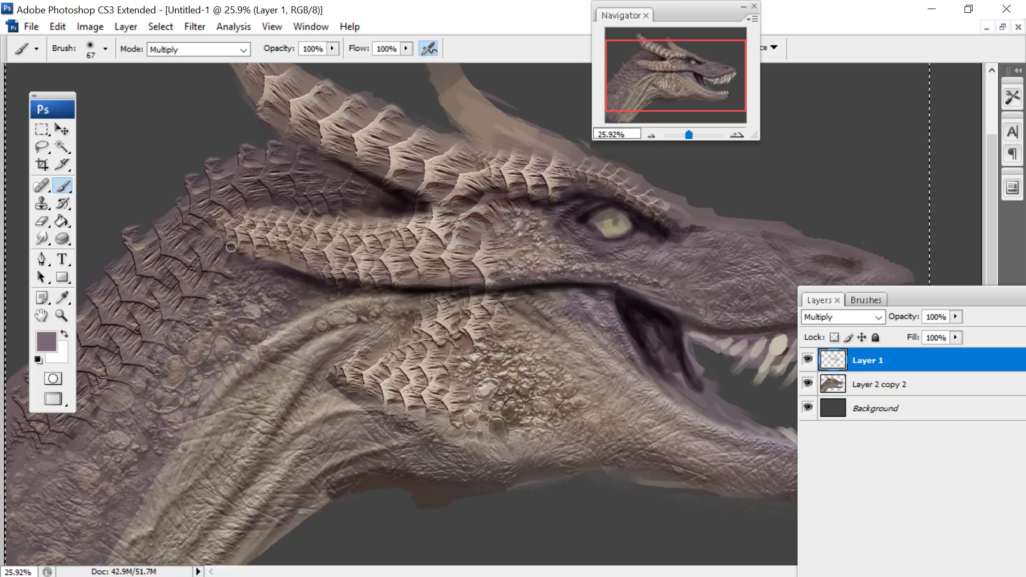
mouse_move(444, 296)
left_mouse_down()
mouse_move(254, 296)
mouse_move(291, 274)
mouse_move(210, 288)
left_mouse_up()
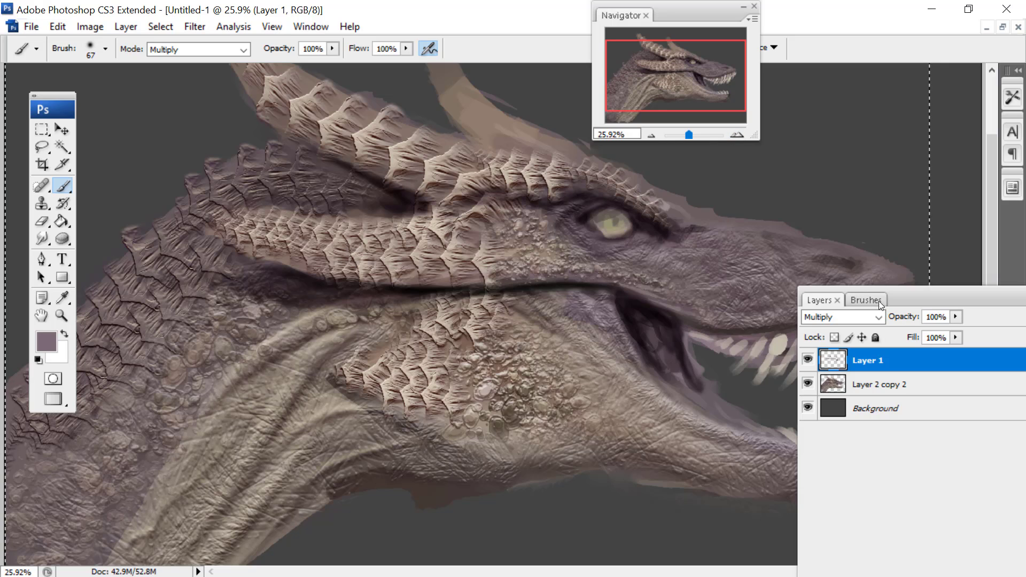
Shade the underside of the lower jaw and move the Layers palette away from the jaw and neck
mouse_move(881, 305)
left_mouse_down()
mouse_move(420, 401)
mouse_move(169, 401)
left_mouse_up()
scroll(639, 67, "down", 3)
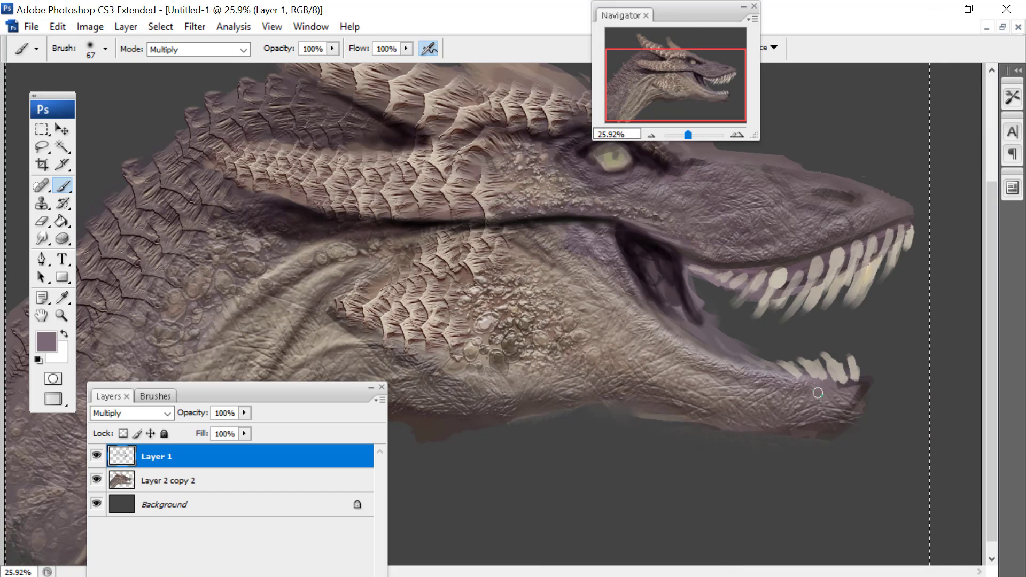
mouse_move(855, 413)
left_mouse_down()
mouse_move(770, 423)
mouse_move(585, 405)
left_mouse_up()
mouse_move(700, 414)
left_mouse_down()
mouse_move(617, 401)
mouse_move(433, 410)
left_mouse_up()
left_click_drag(293, 404, 215, 453)
Deepen the shadows below the cheek scales and along the throat, enlarging the soft brush to 98 px
mouse_move(576, 401)
left_mouse_down()
mouse_move(442, 385)
mouse_move(400, 348)
left_mouse_up()
left_click_drag(463, 385, 360, 321)
left_click_drag(483, 393, 332, 301)
right_click(553, 316)
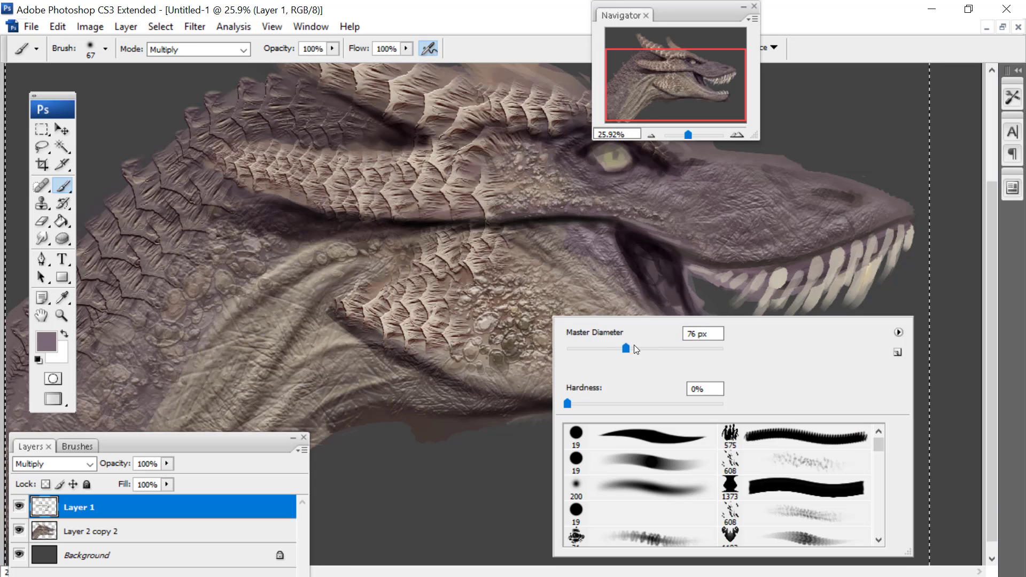
mouse_move(460, 388)
left_mouse_down()
mouse_move(536, 393)
mouse_move(422, 380)
left_mouse_up()
mouse_move(493, 406)
left_mouse_down()
mouse_move(334, 421)
mouse_move(406, 371)
mouse_move(345, 358)
mouse_move(310, 368)
mouse_move(342, 358)
mouse_move(263, 409)
mouse_move(367, 345)
mouse_move(267, 392)
left_mouse_up()
left_click_drag(332, 297, 399, 257)
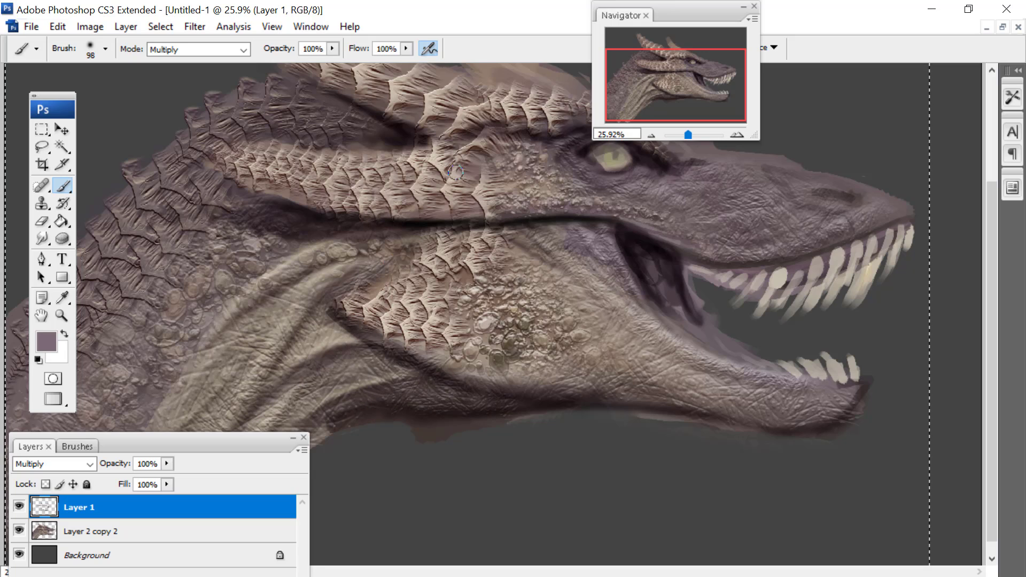
Shade the jaw crease, the cheek behind the mouth and the inner edge of the lower jaw with 45 px and 89 px soft brushes
right_click(581, 262)
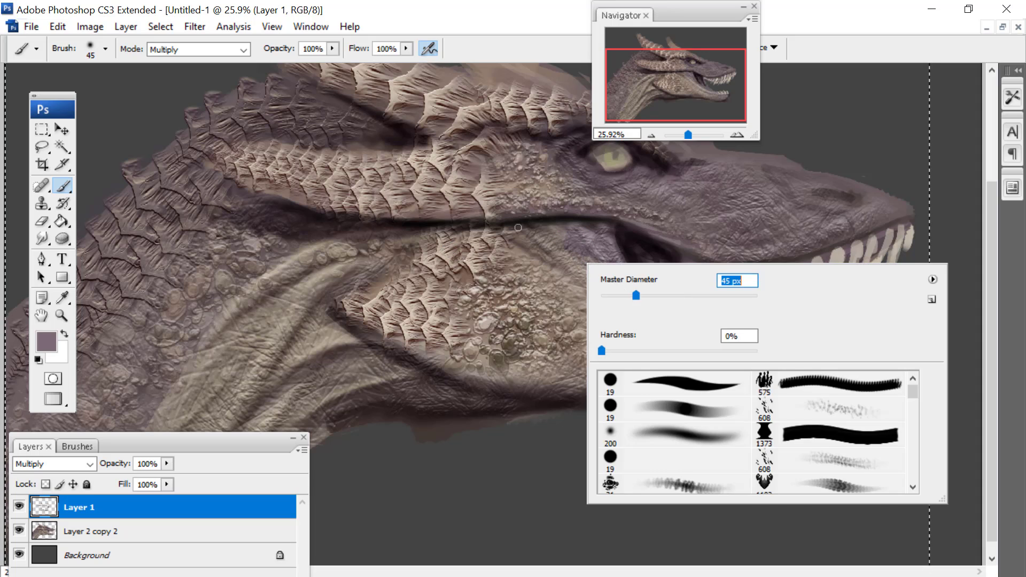
left_click_drag(491, 223, 520, 230)
right_click(686, 396)
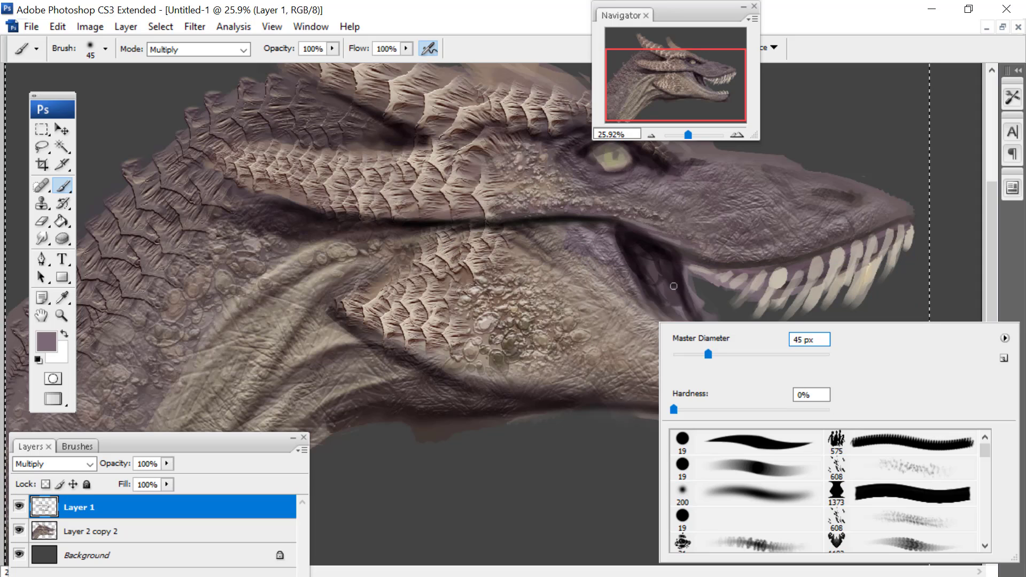
left_click_drag(742, 334, 743, 334)
mouse_move(642, 351)
left_mouse_down()
mouse_move(653, 379)
mouse_move(630, 369)
mouse_move(541, 266)
left_mouse_up()
mouse_move(693, 274)
left_mouse_down()
mouse_move(702, 334)
mouse_move(672, 316)
mouse_move(709, 338)
left_mouse_up()
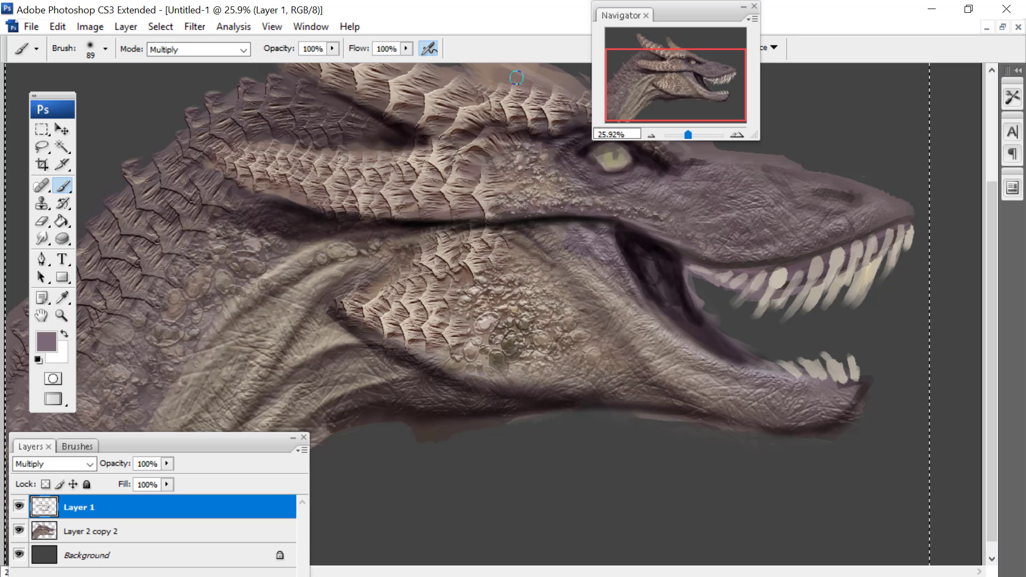
Darken the area behind the cheek scales with a 56 px soft brush and the recess under the large horn with a 93 px one
right_click(410, 271)
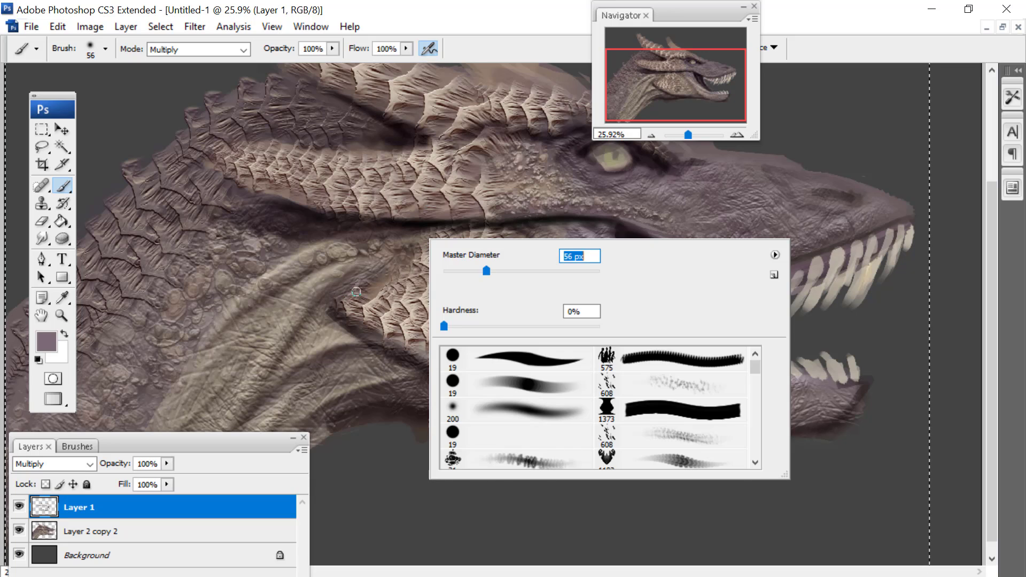
key("Return")
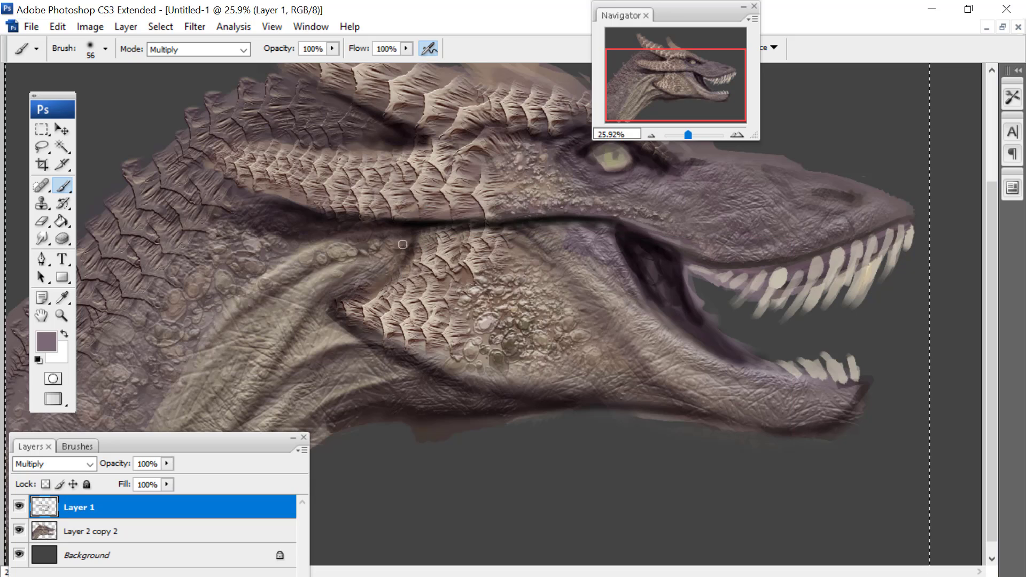
scroll(385, 281, "up", 3)
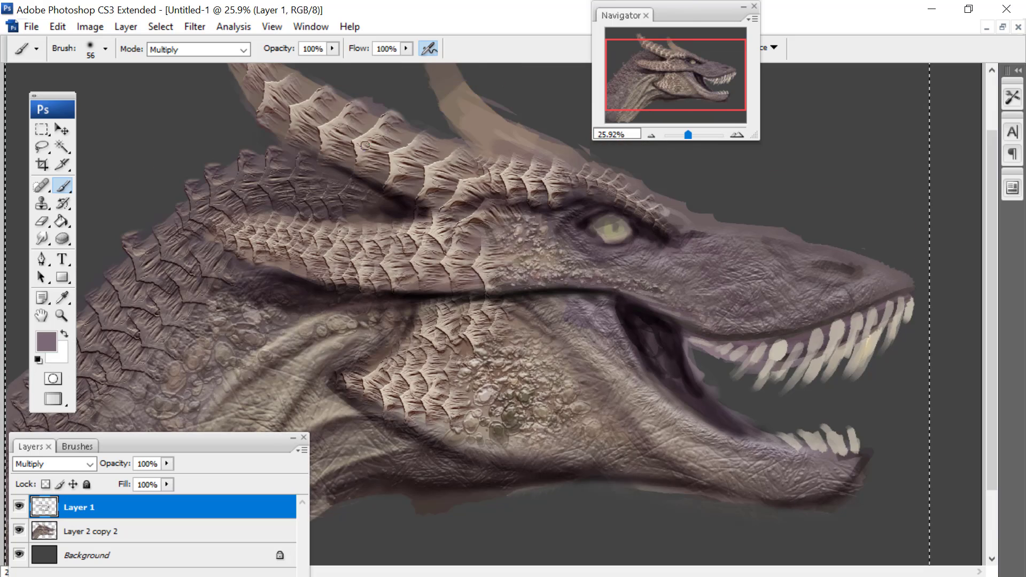
mouse_move(407, 203)
left_mouse_down()
mouse_move(460, 231)
mouse_move(464, 216)
left_mouse_up()
right_click(381, 193)
mouse_move(340, 191)
left_mouse_down()
mouse_move(361, 189)
mouse_move(389, 209)
mouse_move(241, 186)
left_mouse_up()
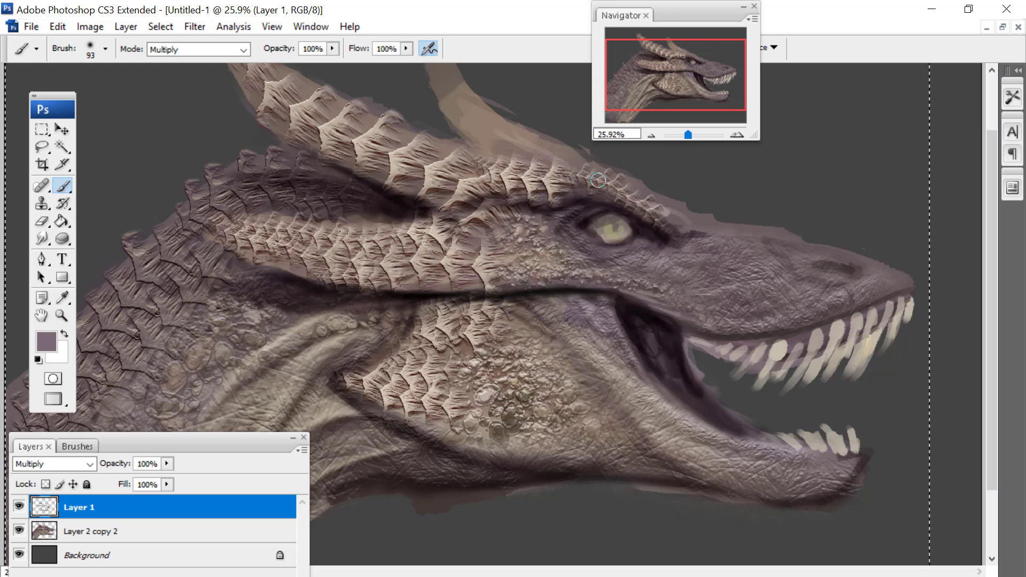
Shade the top of the snout from the brow forward and darken the nostril with a 38 px soft brush
mouse_move(673, 242)
left_mouse_down()
mouse_move(731, 248)
mouse_move(808, 278)
mouse_move(829, 267)
mouse_move(864, 271)
mouse_move(703, 326)
mouse_move(833, 264)
left_mouse_up()
right_click(817, 239)
key("Return")
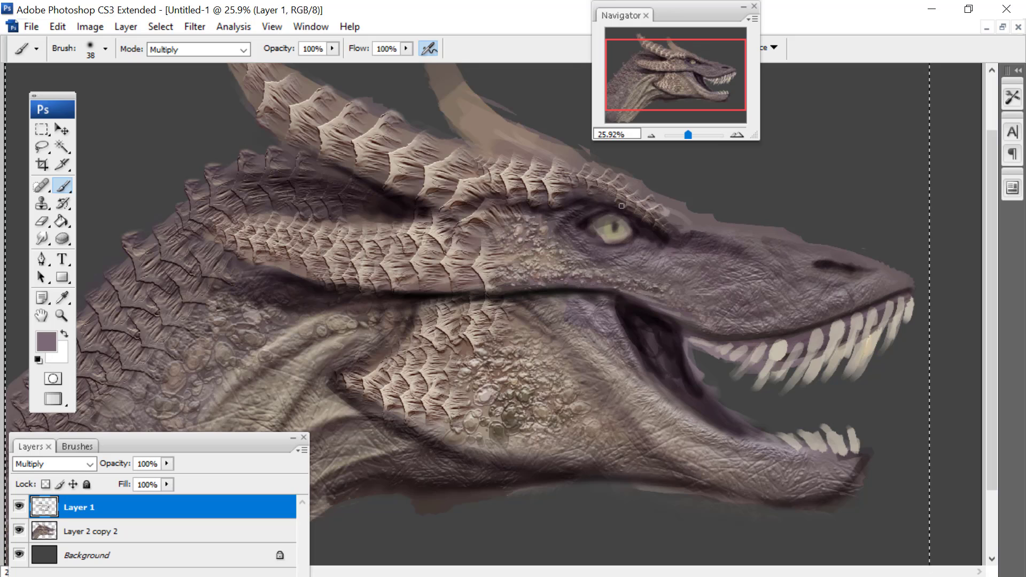
Darken the pupil of the dragon's eye with the hard 19 px brush
right_click(648, 229)
left_click(746, 335)
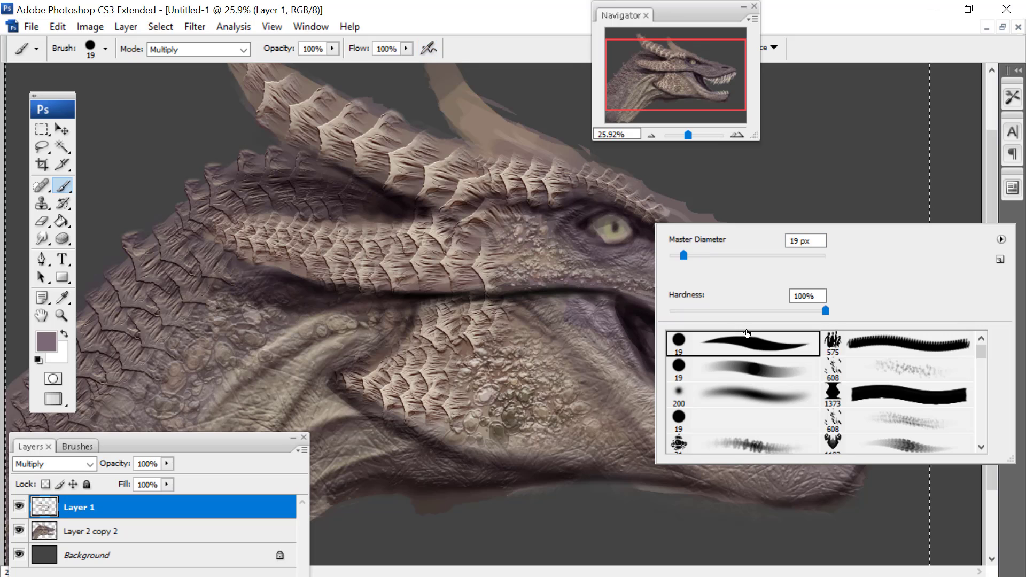
left_click(616, 228)
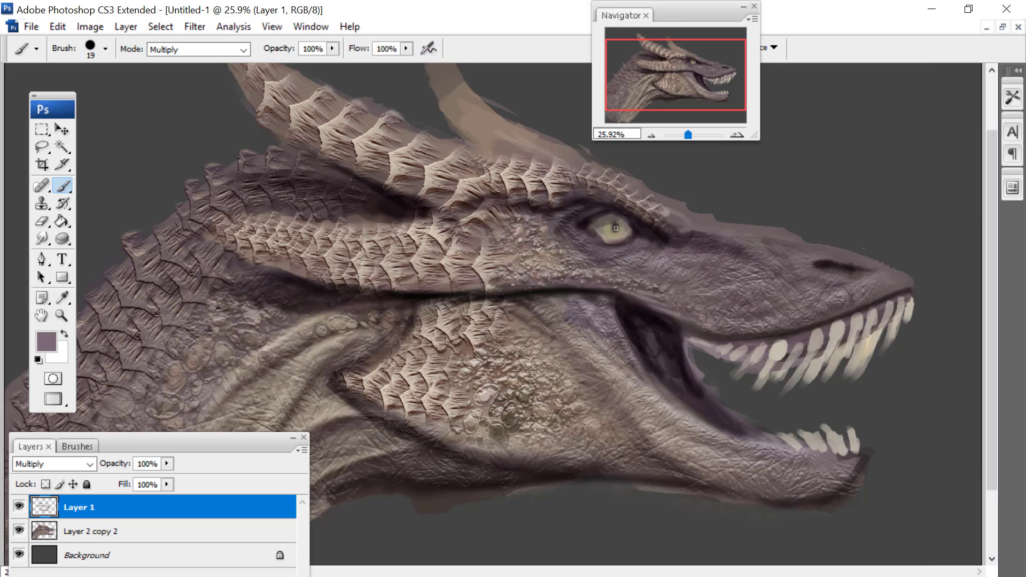
Set the hard brush to 54 px and darken the back of the mouth interior
right_click(622, 303)
type("54")
key("Return")
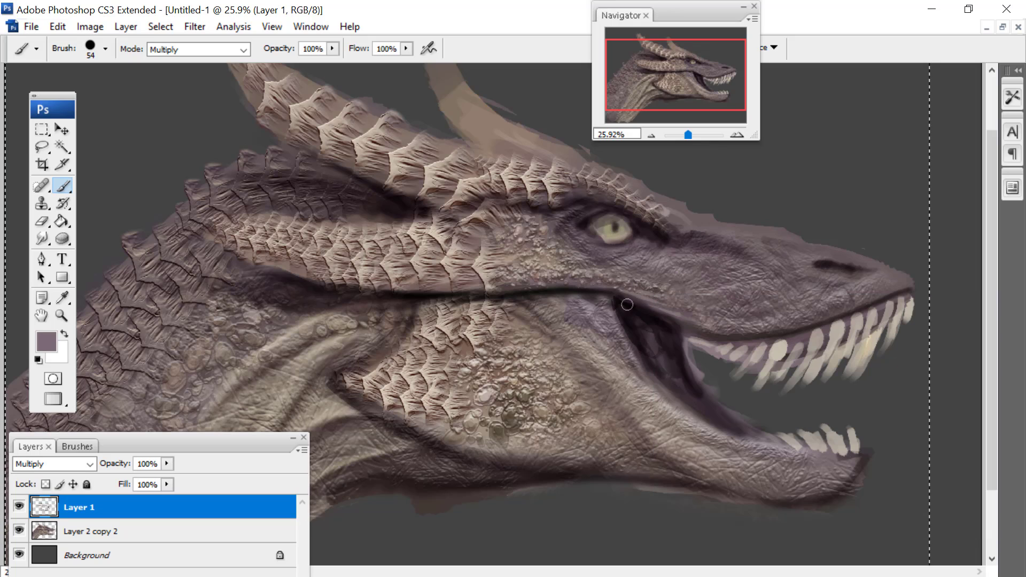
left_click_drag(680, 340, 692, 383)
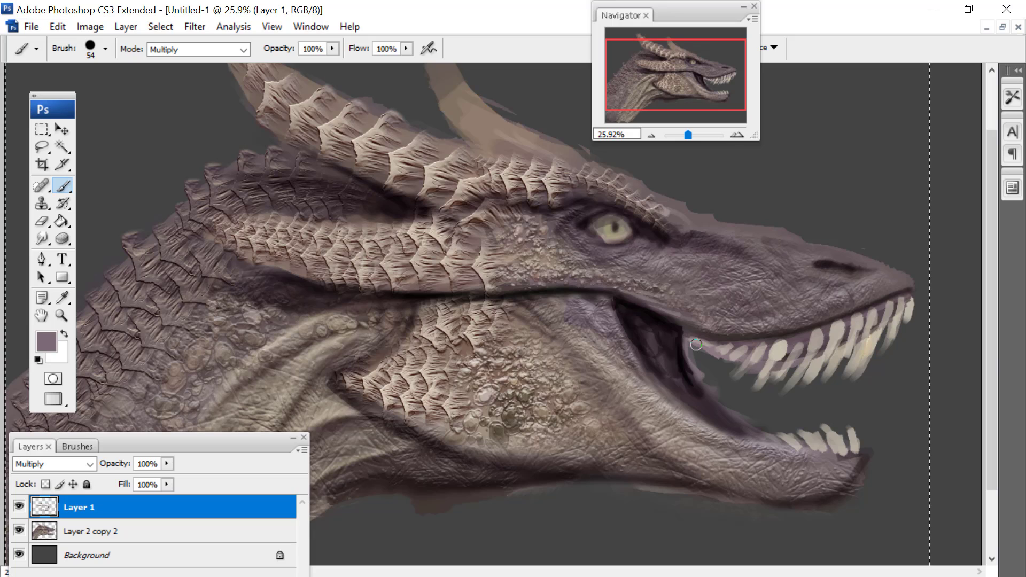
Set the foreground colour to dark grey #323032 for shading around the dragon's eye
left_click_drag(689, 134, 692, 134)
left_click(708, 59)
left_click_drag(707, 59, 689, 56)
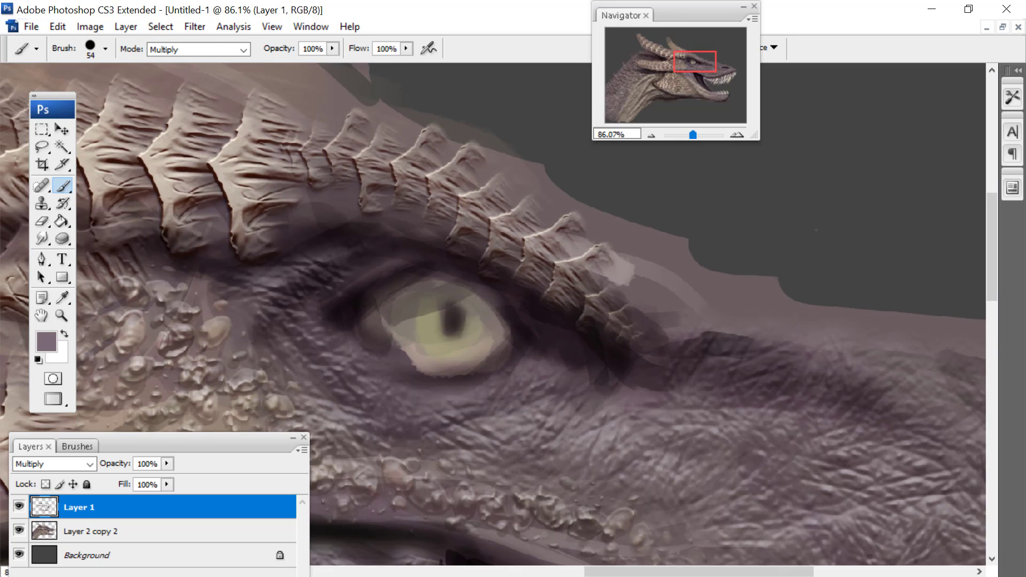
left_click(42, 241)
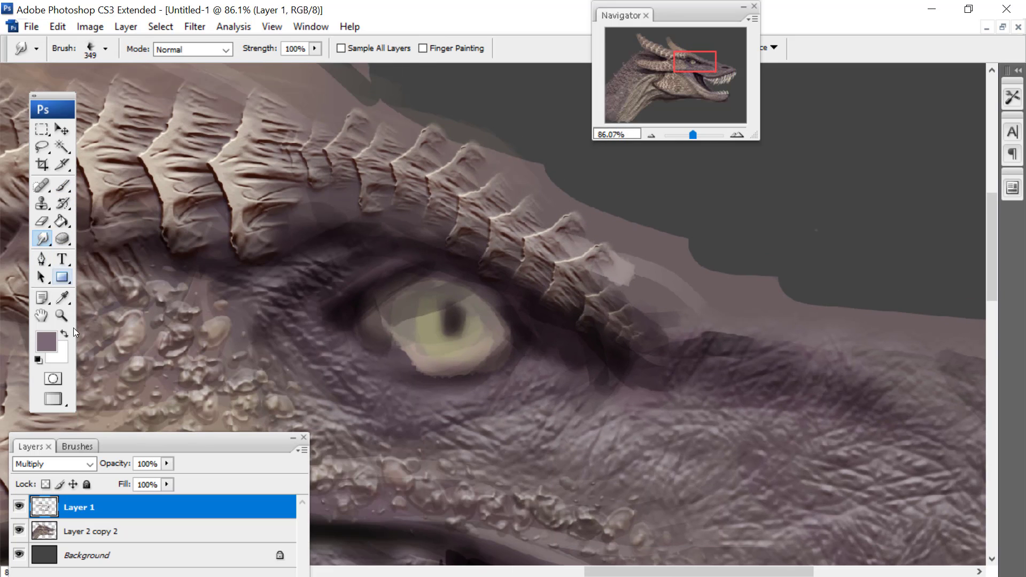
left_click(50, 341)
left_click(323, 266)
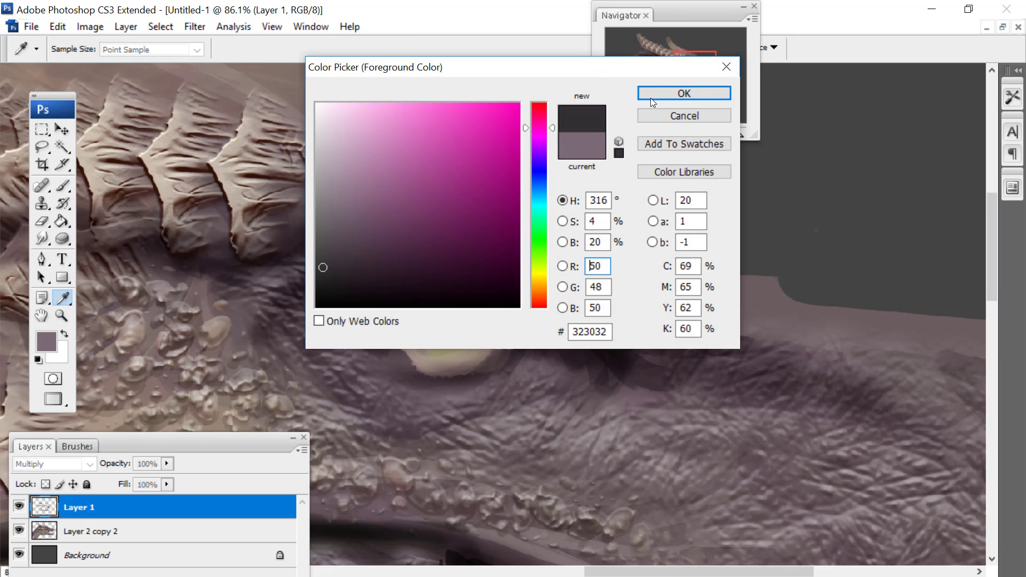
left_click(655, 94)
Darken the rim around the eyeball and the creases in front of the eye with a 23 px soft brush
key("b")
right_click(648, 228)
left_click(613, 480)
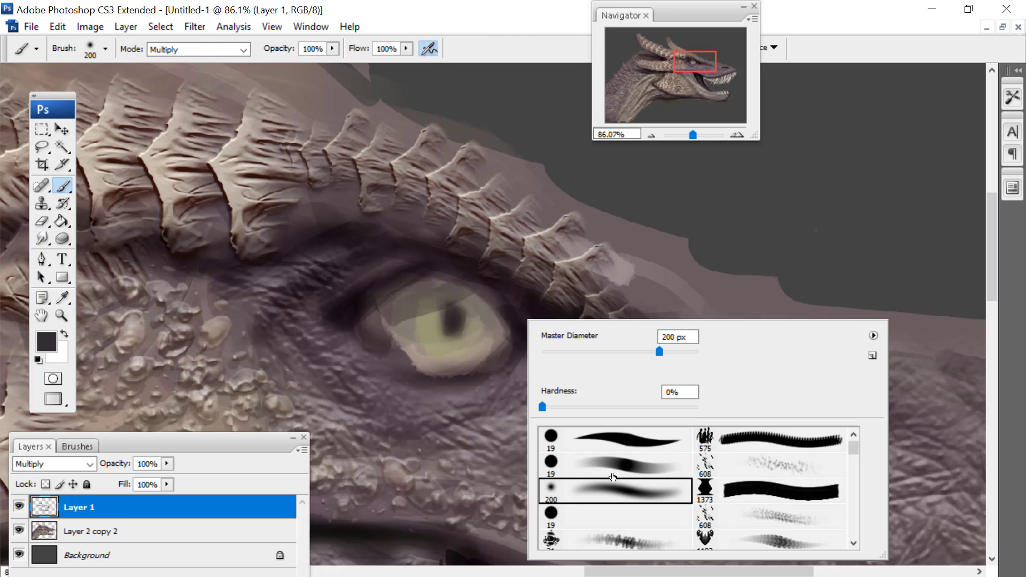
left_click_drag(526, 357, 460, 414)
right_click(565, 314)
left_click_drag(612, 351, 600, 351)
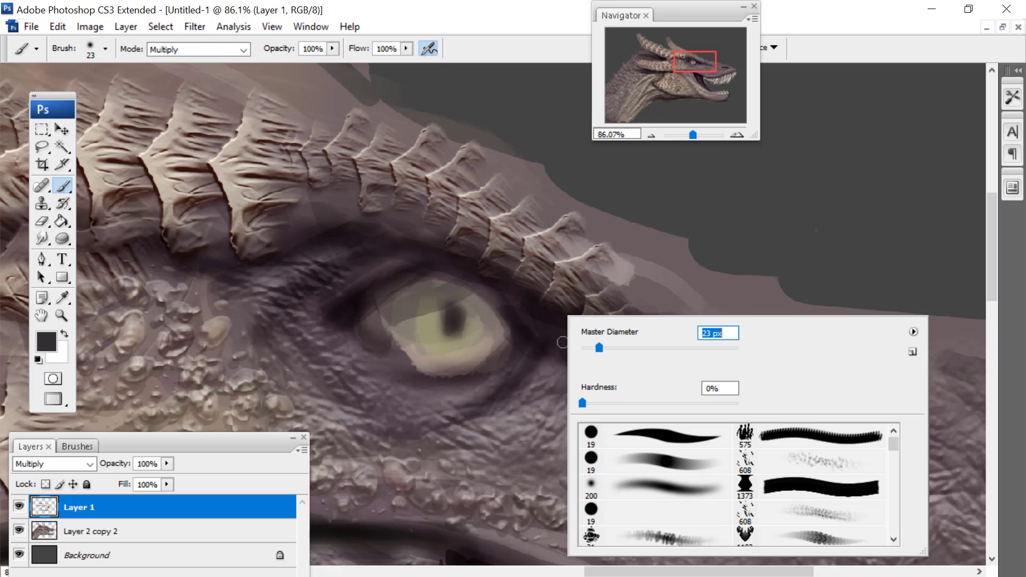
mouse_move(543, 368)
left_mouse_down()
mouse_move(421, 407)
mouse_move(568, 314)
mouse_move(502, 355)
mouse_move(360, 303)
mouse_move(518, 315)
mouse_move(461, 276)
left_mouse_up()
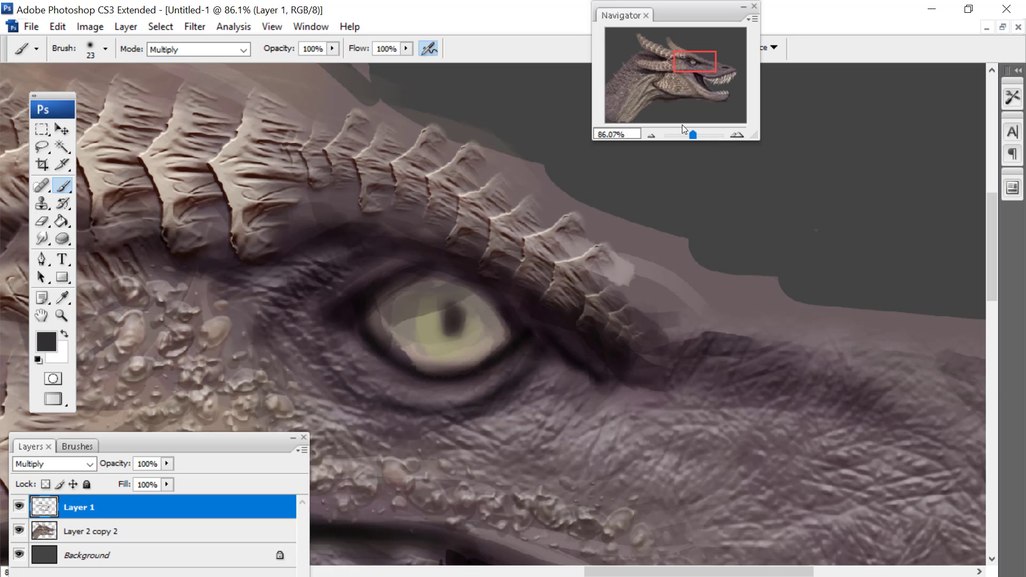
Shade the neck folds and darken the crease under the cheek and jaw with a 70 px soft brush
left_click_drag(693, 134, 688, 134)
mouse_move(160, 437)
left_mouse_down()
mouse_move(392, 470)
mouse_move(513, 456)
left_mouse_up()
right_click(362, 368)
left_click(362, 364)
mouse_move(311, 353)
left_mouse_down()
mouse_move(160, 508)
mouse_move(217, 480)
mouse_move(163, 548)
left_mouse_up()
left_click_drag(320, 402, 215, 541)
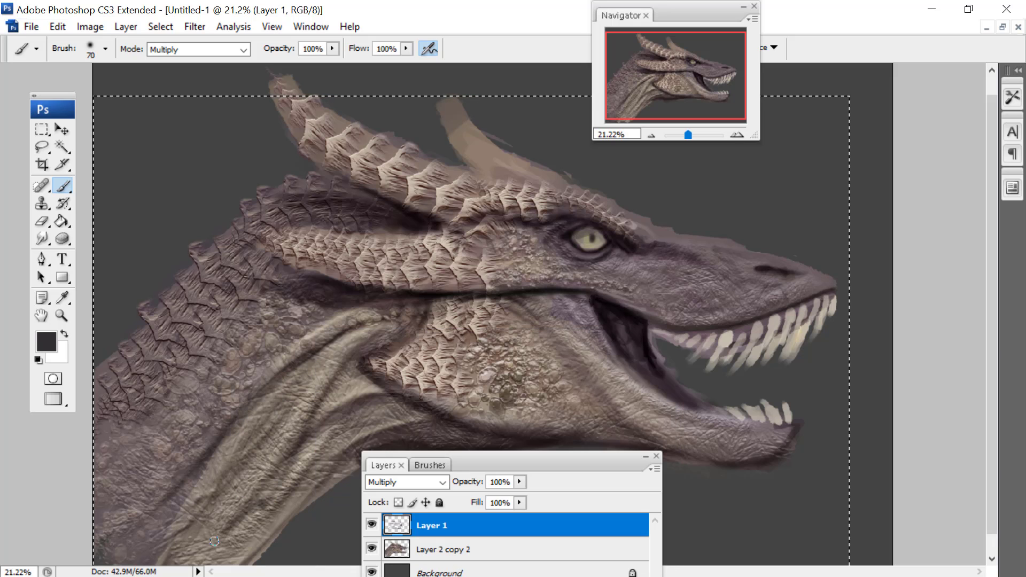
left_click_drag(215, 541, 191, 563)
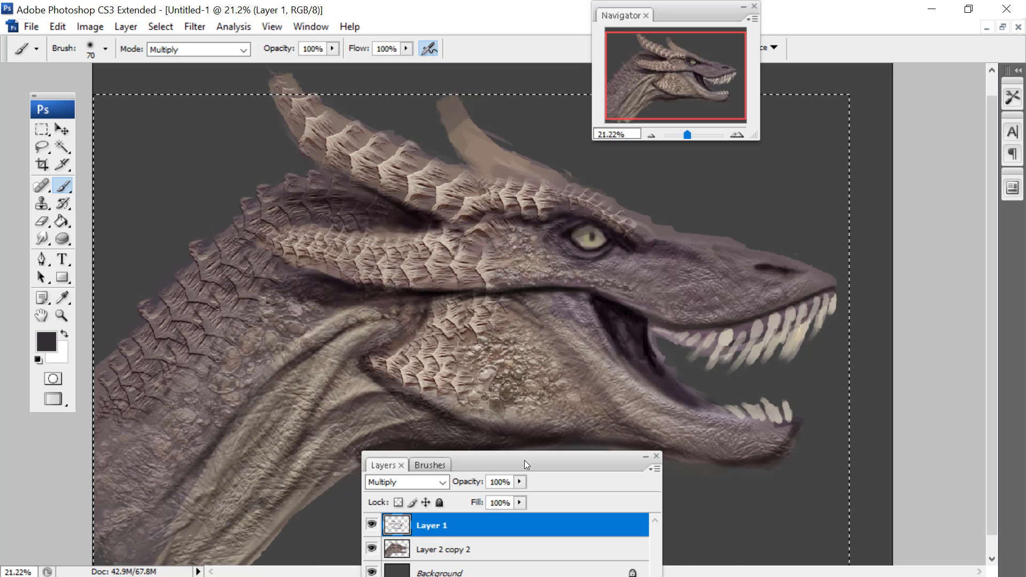
left_click_drag(525, 460, 599, 517)
mouse_move(477, 420)
left_mouse_down()
mouse_move(508, 436)
mouse_move(490, 438)
mouse_move(530, 439)
left_mouse_up()
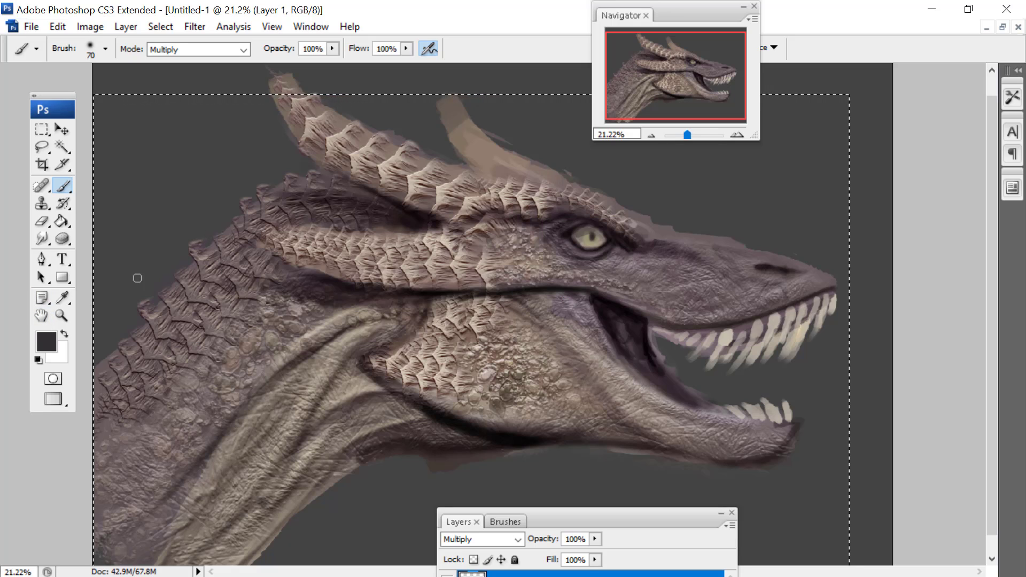
Set the foreground colour to pale beige #d6cca9
left_click(46, 341)
left_click(539, 282)
left_click_drag(367, 146, 359, 136)
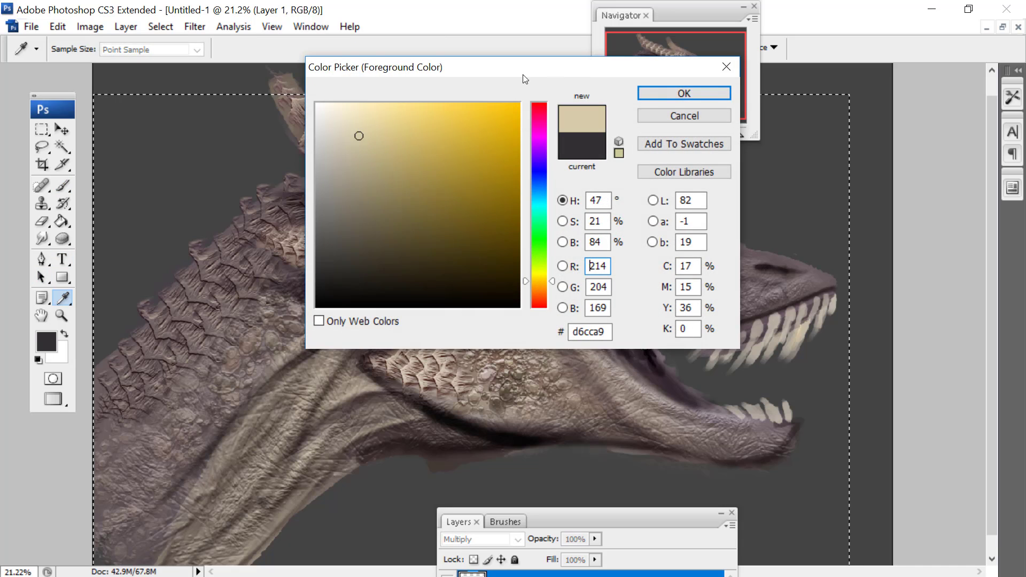
key("Return")
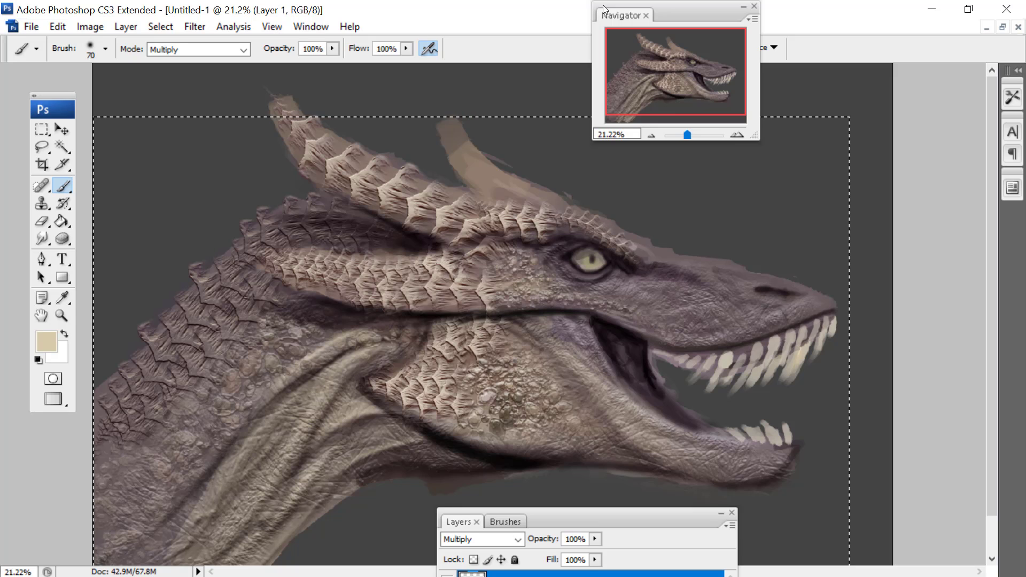
Set the foreground colour to muted purple-grey #6b5e62
left_click_drag(648, 72, 649, 80)
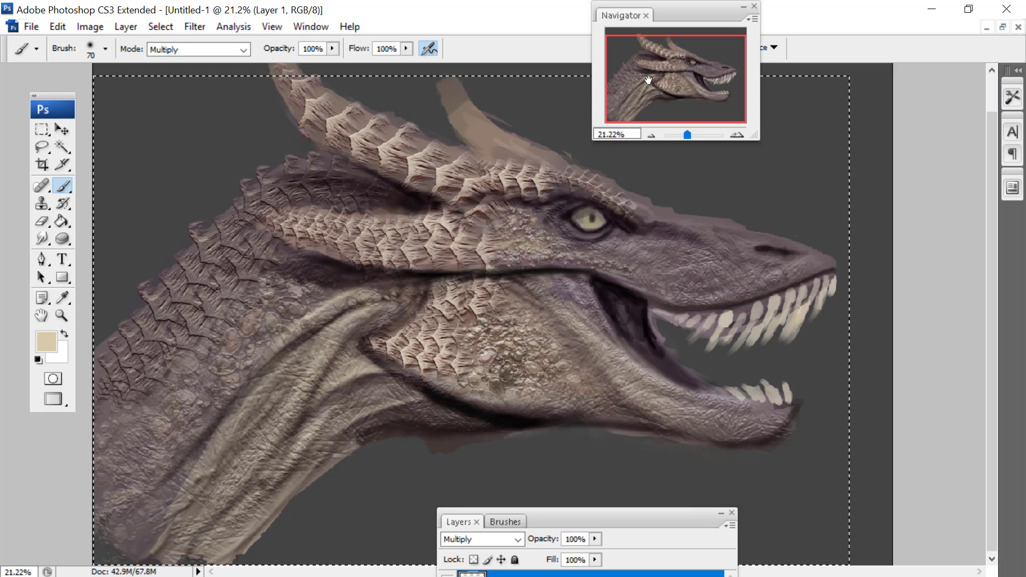
left_click(62, 298)
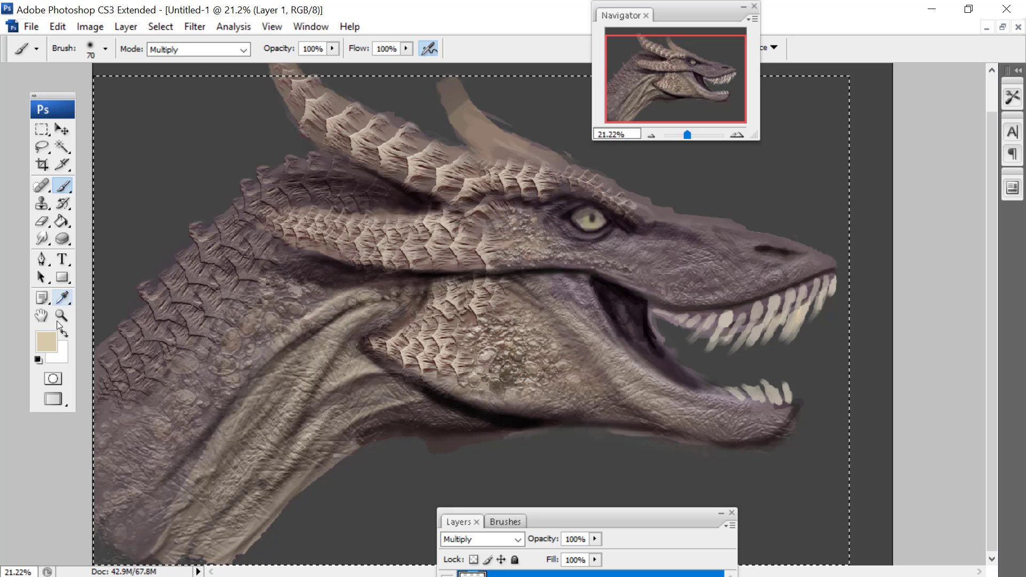
left_click(46, 341)
left_click(538, 113)
left_click(340, 221)
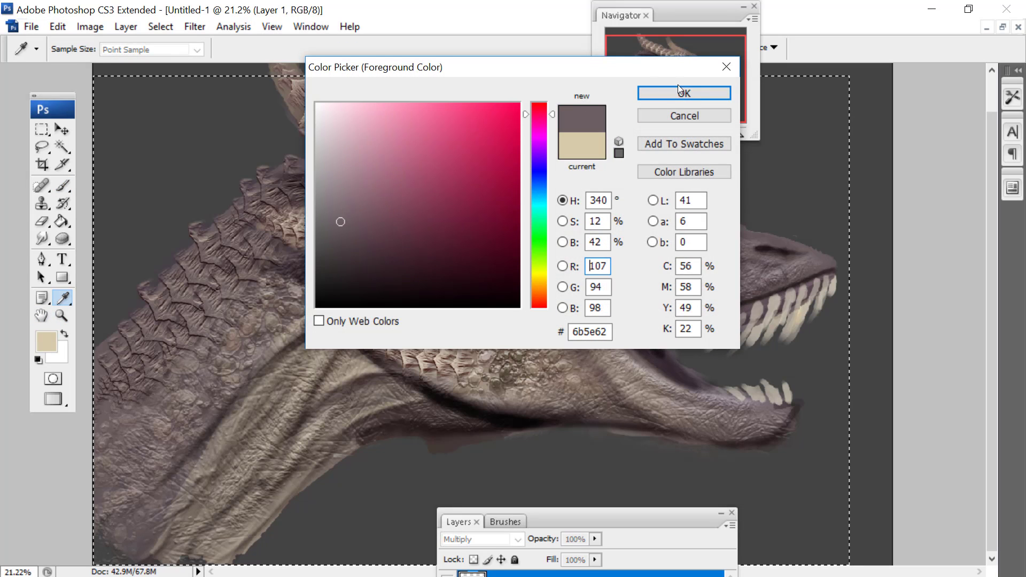
left_click(684, 94)
Shade the edges of the cheek scales behind the jaw with a 90 px brush at 100% hardness
key("b")
right_click(455, 228)
left_click(561, 351)
left_click_drag(563, 237, 583, 237)
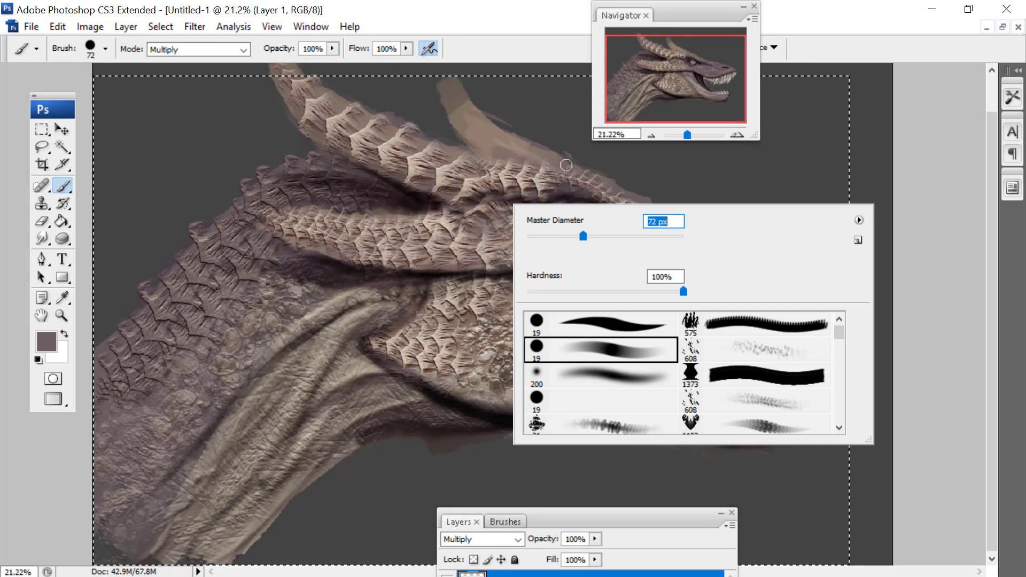
type("90")
key("Return")
left_click_drag(398, 357, 498, 396)
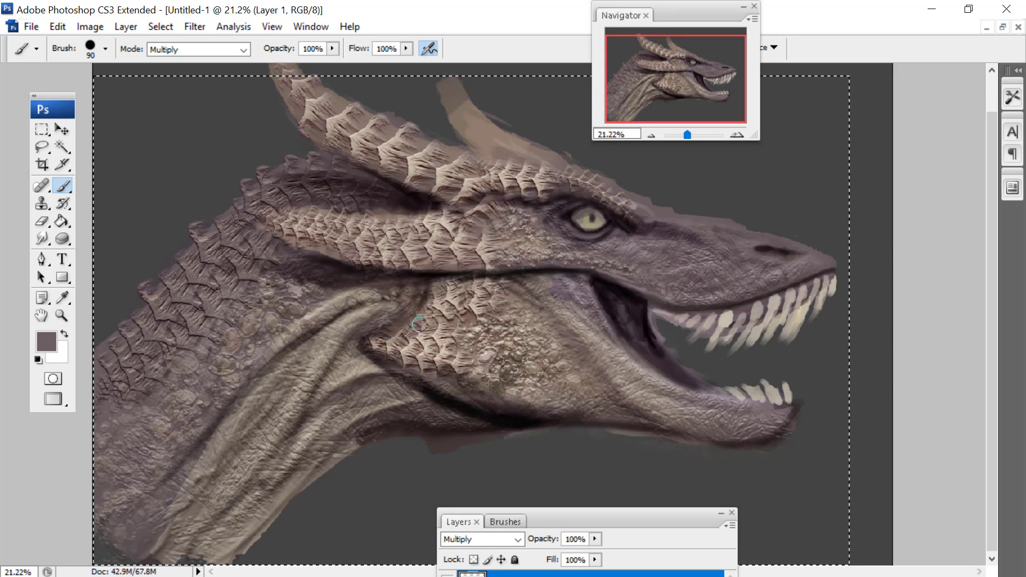
left_click_drag(420, 325, 444, 304)
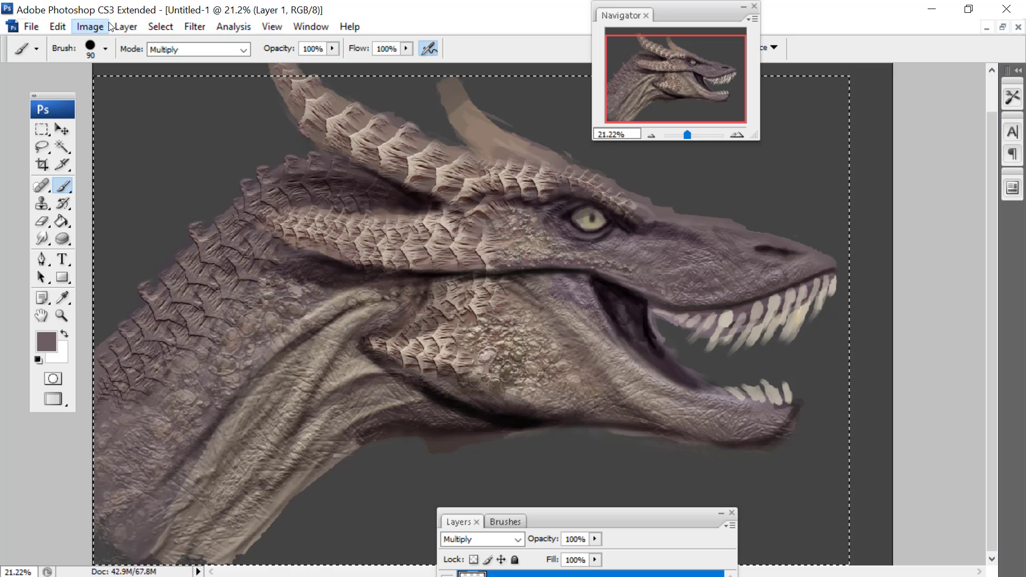
Add a new layer above the Multiply shadow layer and set its blend mode to Overlay
left_click(125, 26)
mouse_move(141, 33)
left_click(332, 33)
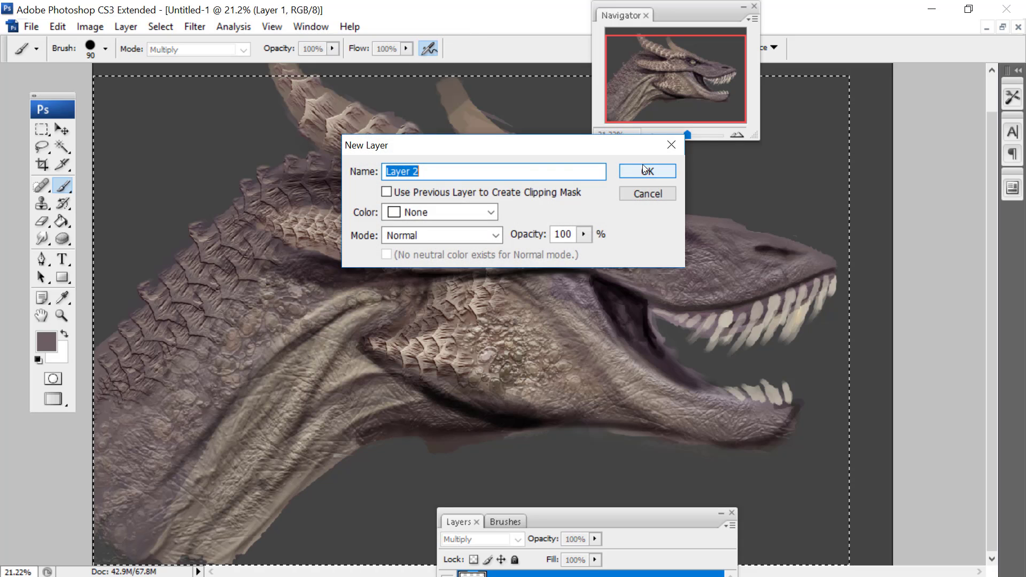
key("Return")
left_click_drag(588, 512, 808, 180)
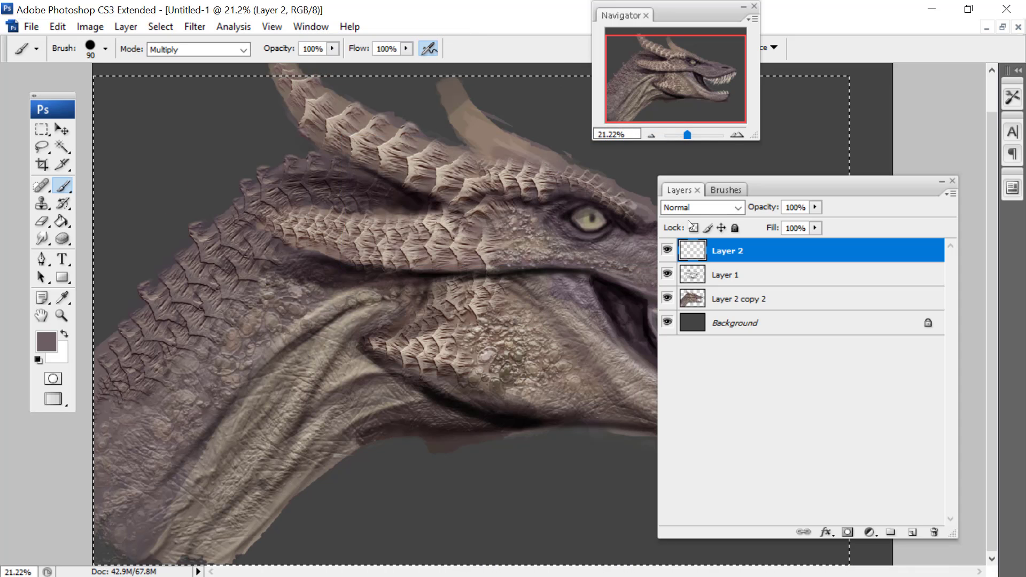
left_click(695, 208)
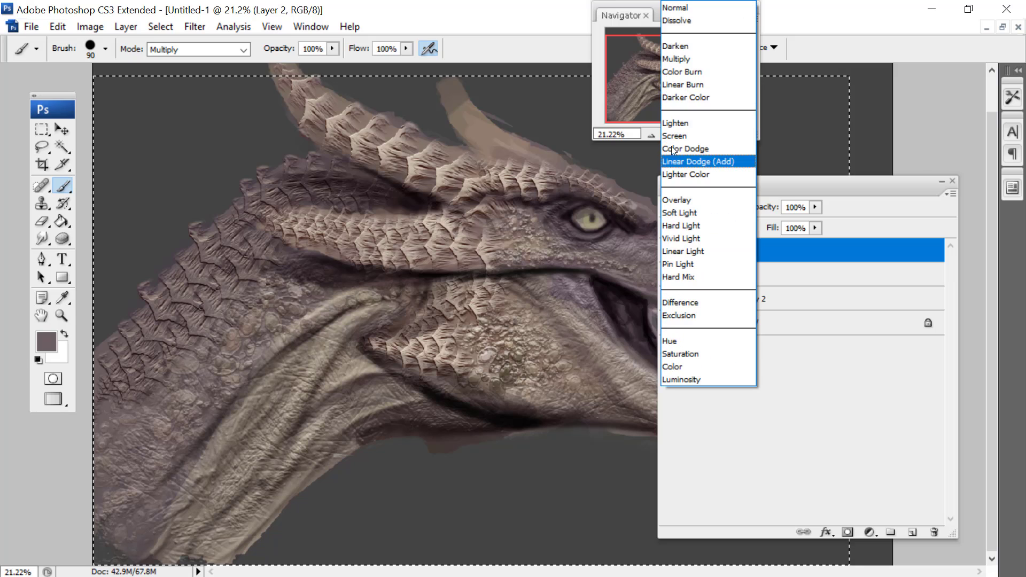
left_click(677, 200)
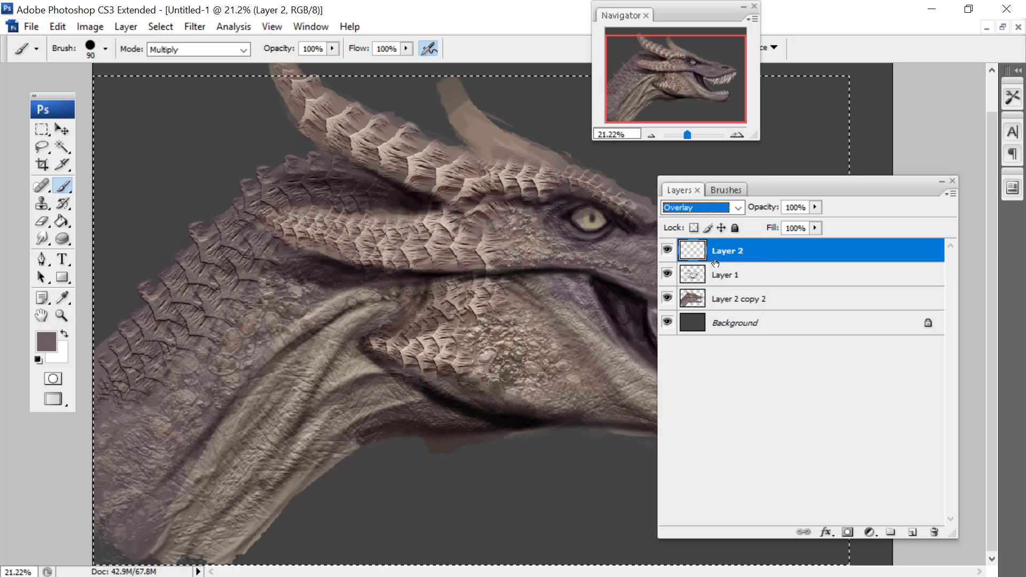
left_click_drag(789, 182, 876, 251)
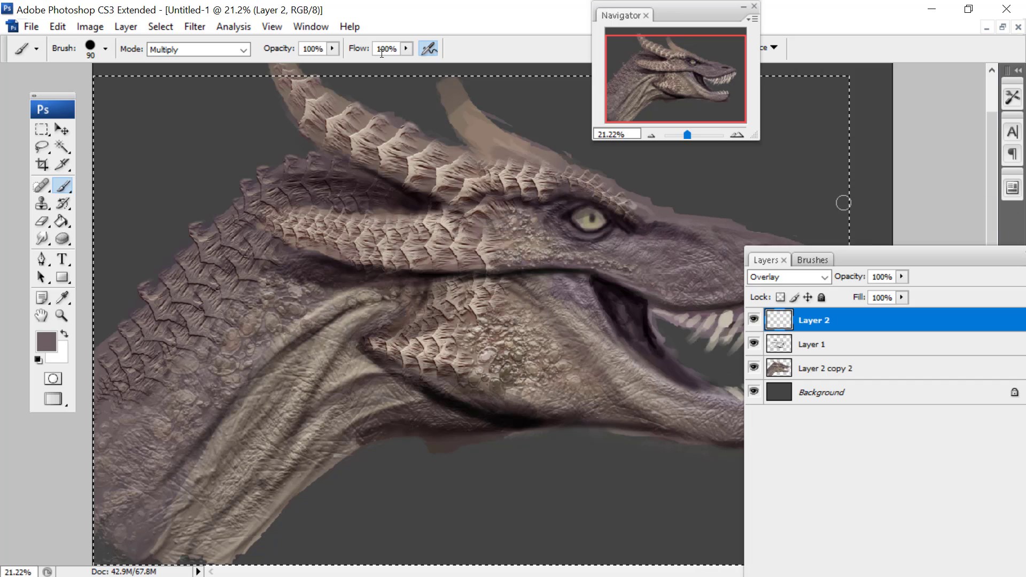
Highlight the scales of the lower horn on the Overlay layer with a 69 px hard brush in cream #eee8d6
right_click(724, 170)
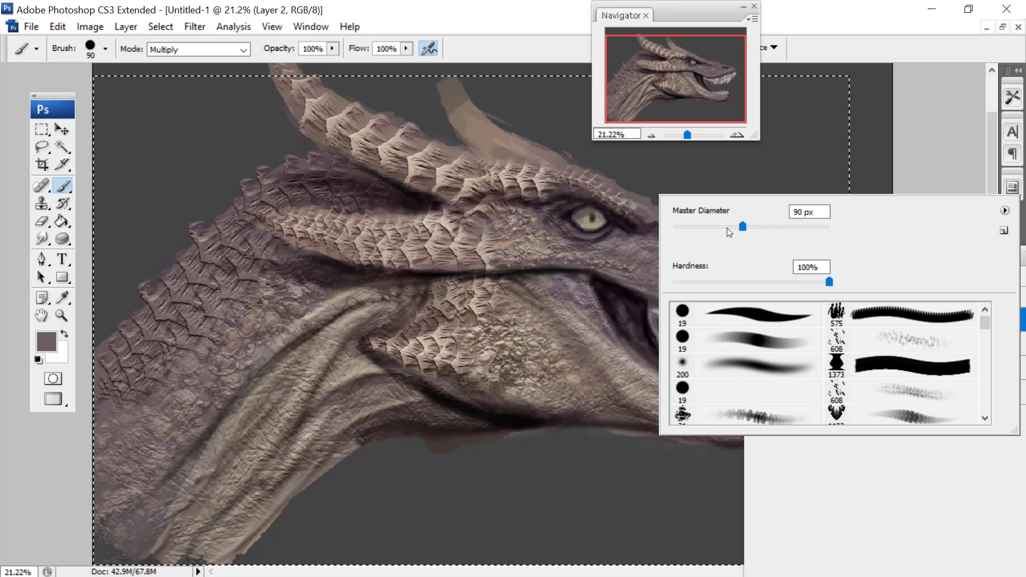
left_click(727, 228)
left_click(624, 249)
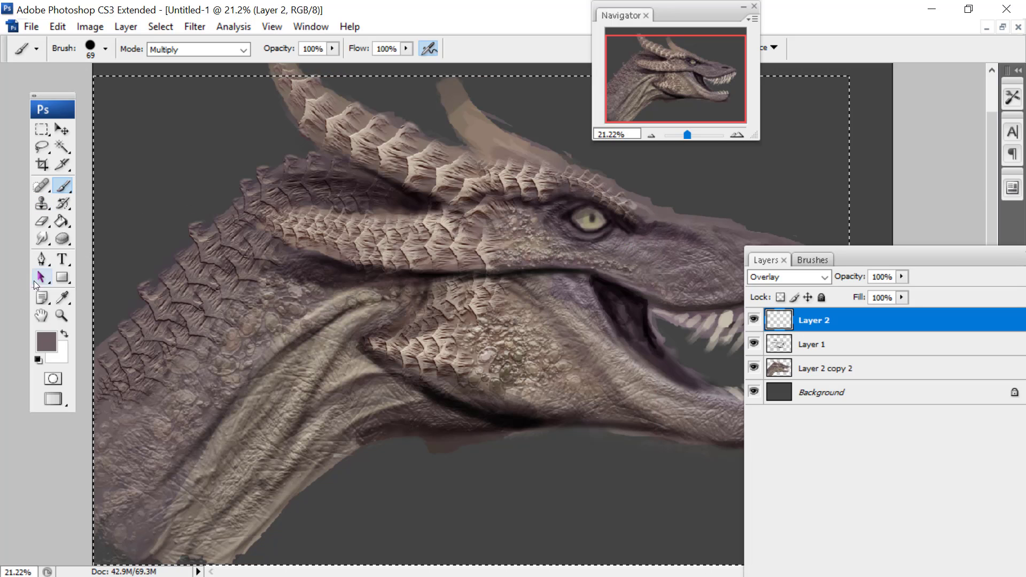
left_click(46, 341)
left_click_drag(539, 276, 539, 283)
left_click(335, 121)
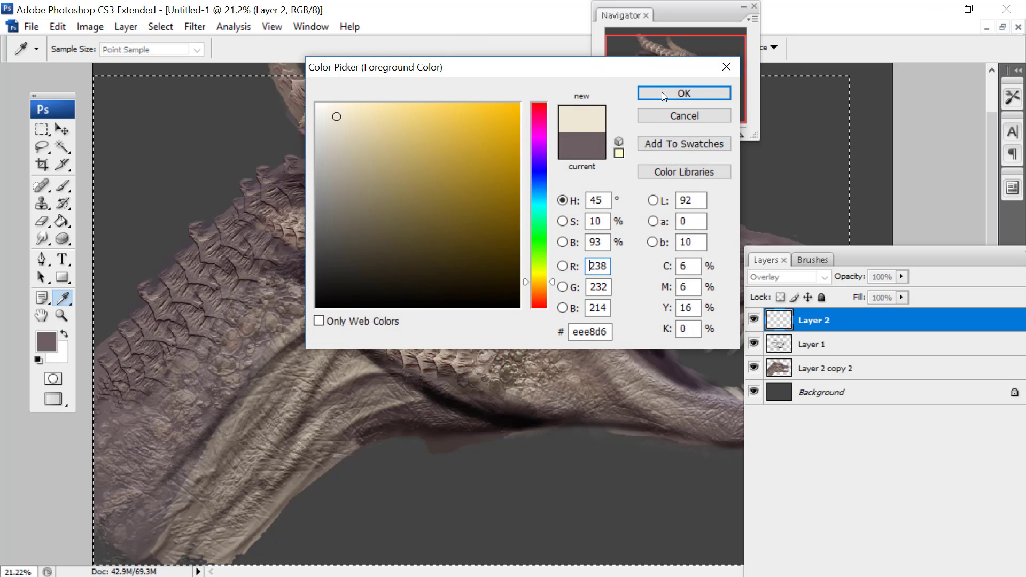
left_click(668, 93)
mouse_move(593, 257)
left_mouse_down()
mouse_move(547, 256)
mouse_move(500, 224)
mouse_move(447, 253)
mouse_move(359, 237)
left_mouse_up()
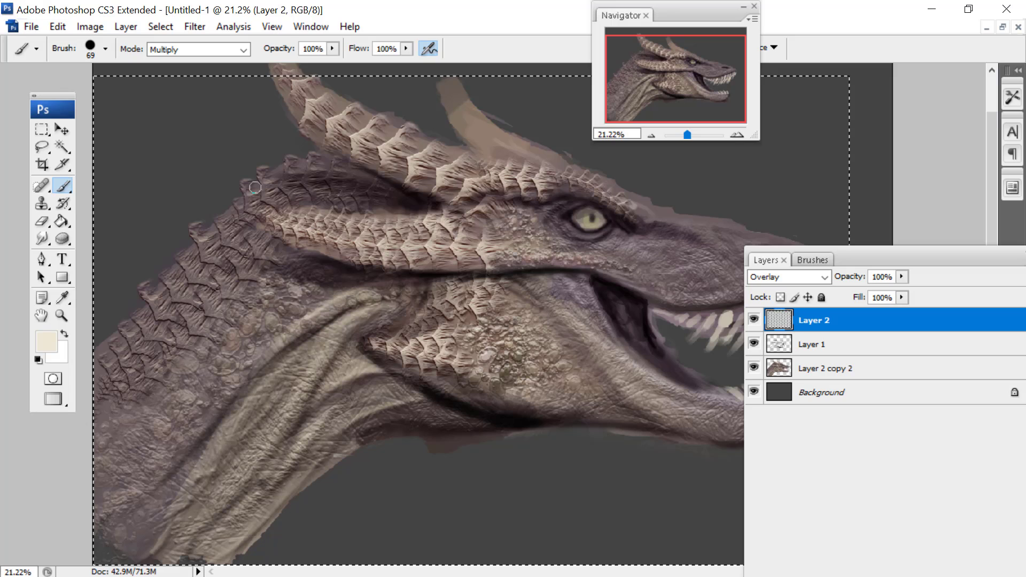
Deselect the rectangular selection around the dragon
scroll(427, 225, "up", 2)
right_click(521, 211)
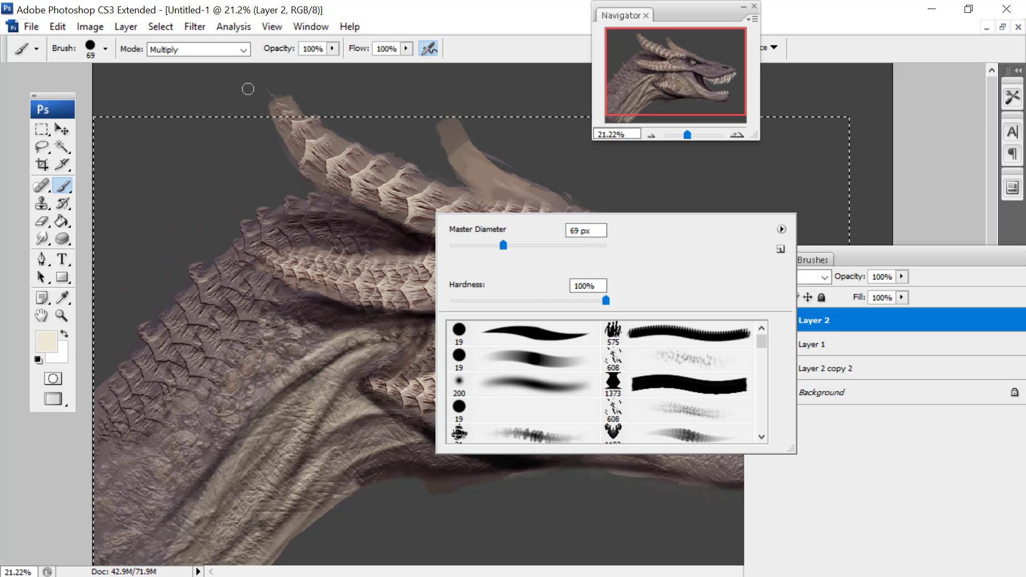
left_click(42, 128)
right_click(436, 92)
left_click(473, 101)
Highlight the scales along the large upper horn and the brow with a 112 px hard brush
key("b")
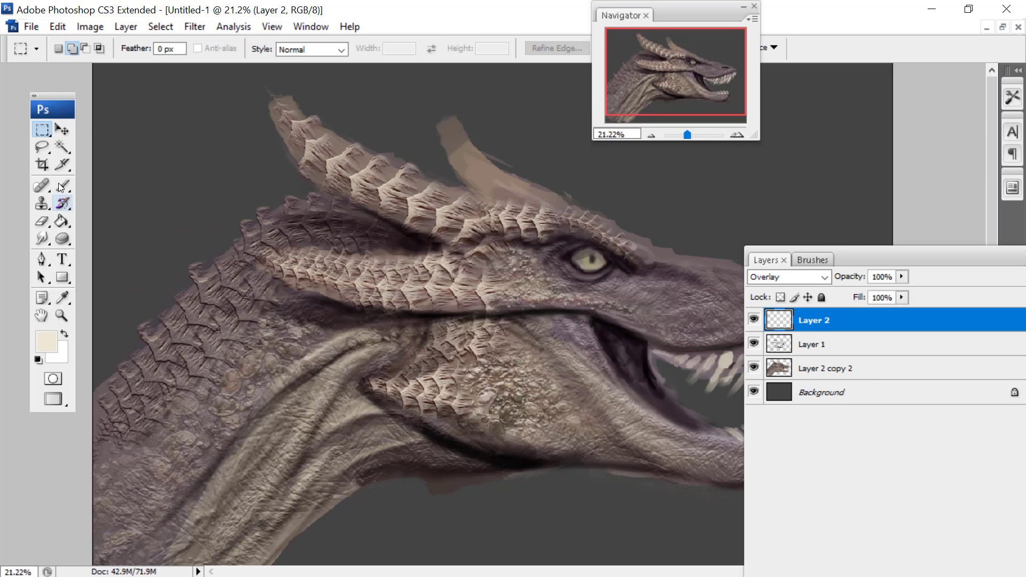
right_click(554, 248)
left_click(550, 213)
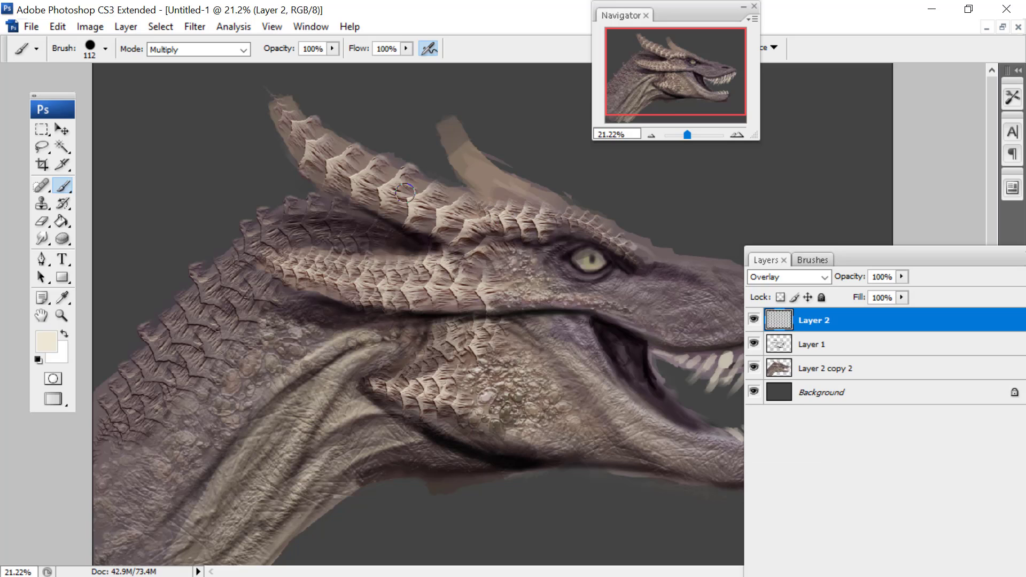
mouse_move(431, 195)
left_mouse_down()
mouse_move(376, 188)
mouse_move(326, 149)
left_mouse_up()
left_click_drag(482, 217, 622, 251)
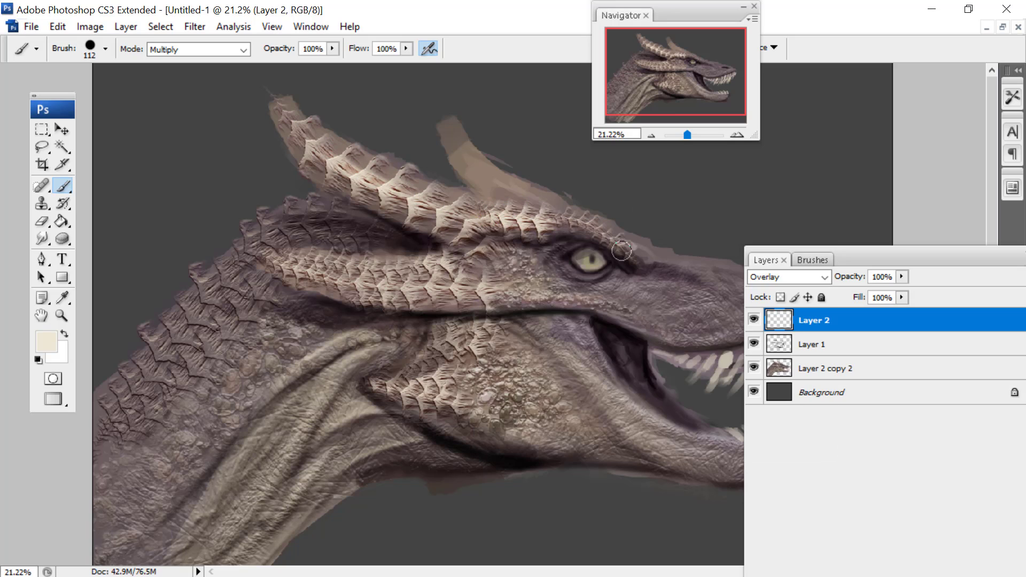
Set the foreground colour to golden tan and tint the horn, brow and cheek scales with it
left_click(38, 339)
left_click(401, 144)
key("Return")
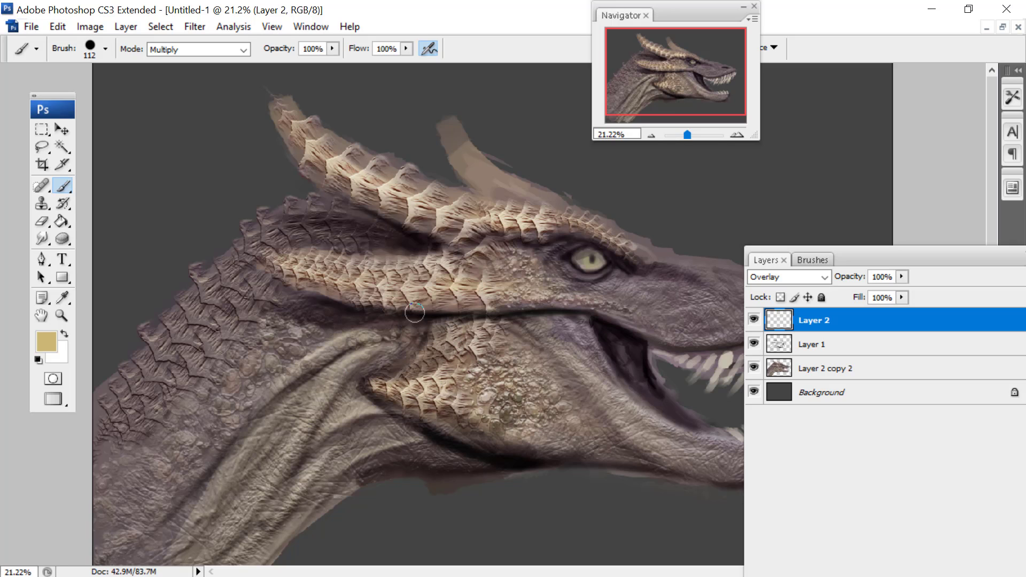
Set the foreground colour to pale lavender
left_click_drag(688, 135, 686, 134)
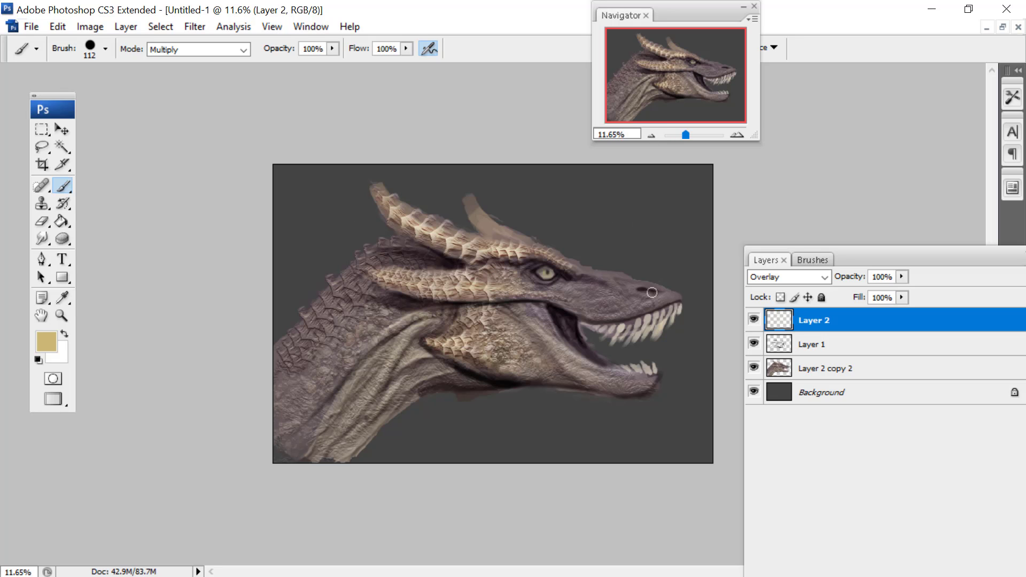
left_click(46, 338)
left_click(538, 168)
left_click(344, 122)
left_click(682, 91)
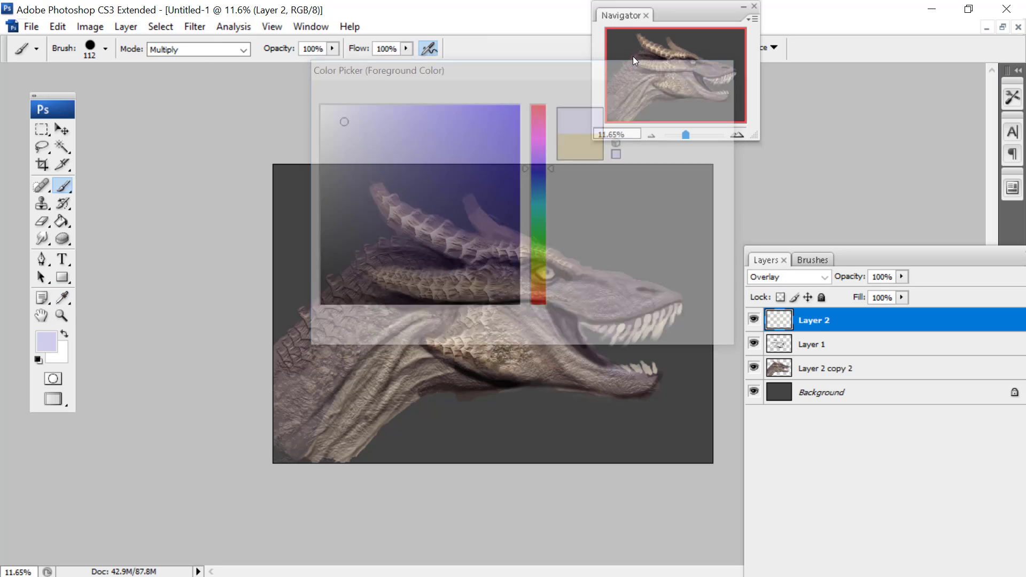
Add another new layer above the Overlay highlight layer
left_click(126, 27)
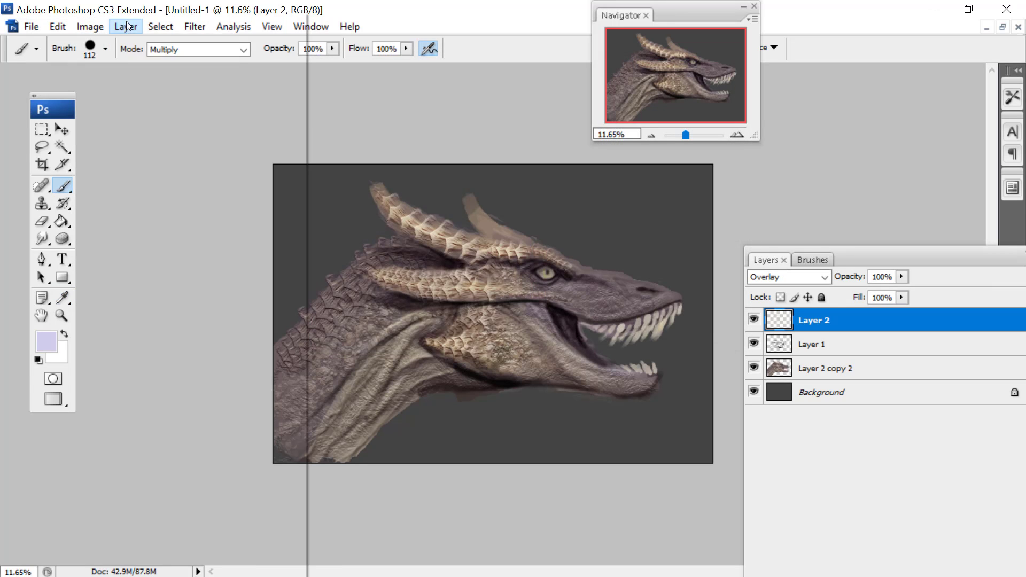
mouse_move(133, 33)
left_click(338, 34)
left_click(647, 171)
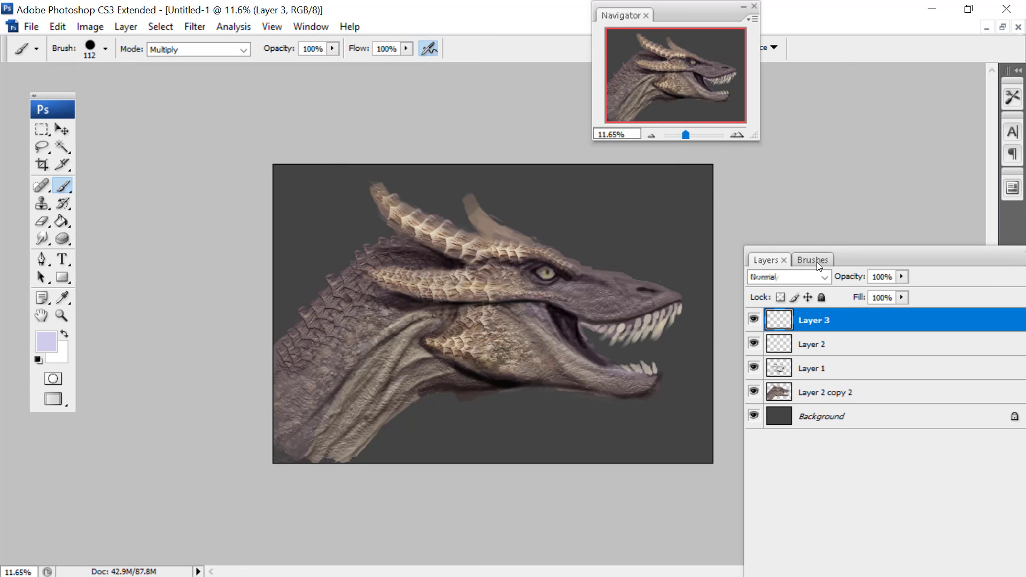
Set the new layer's blend mode to Soft Light and the hard brush's size to 82 px
left_click(801, 276)
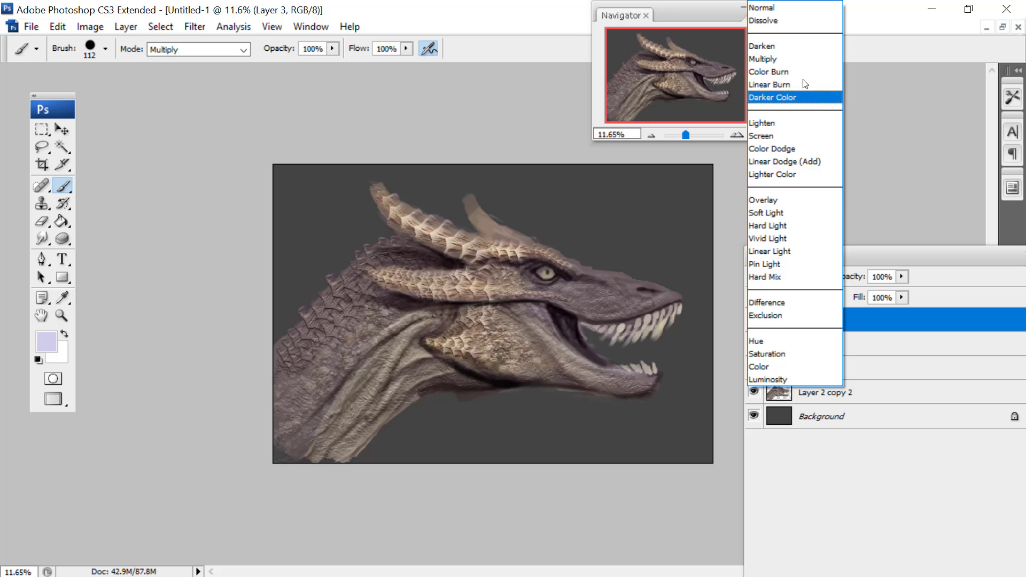
left_click(756, 213)
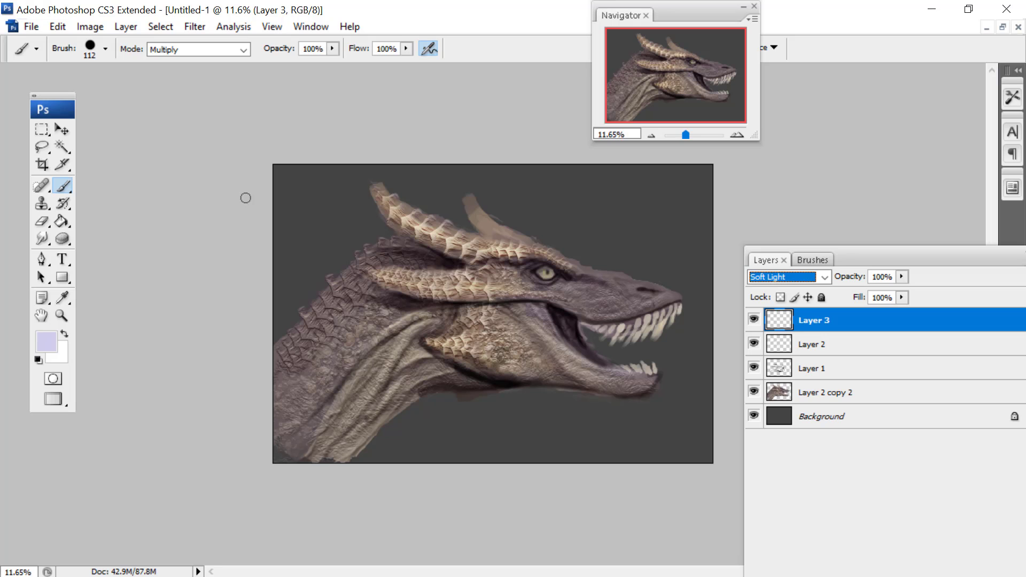
left_click(737, 135)
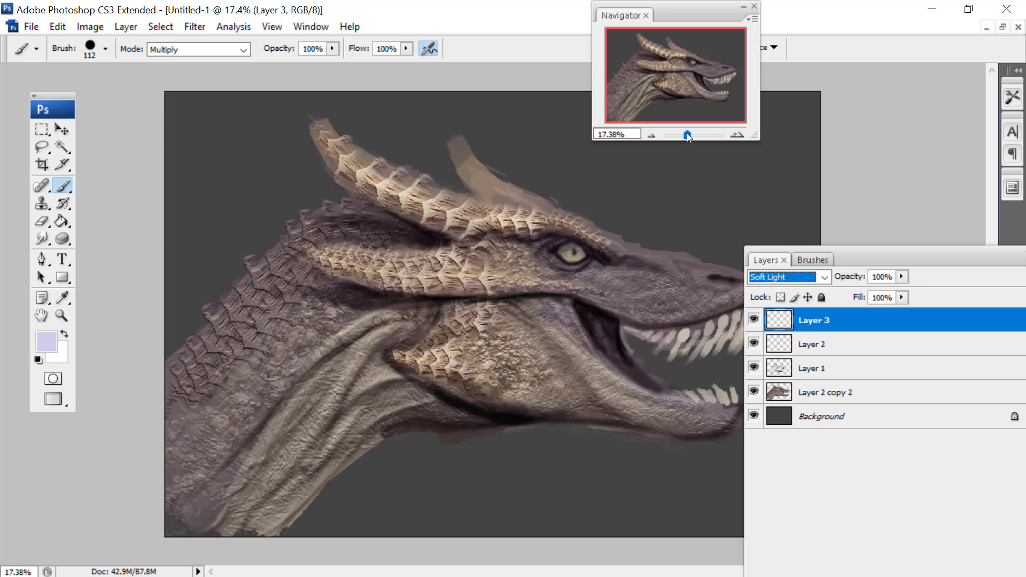
left_click(737, 135)
left_click_drag(765, 261, 204, 462)
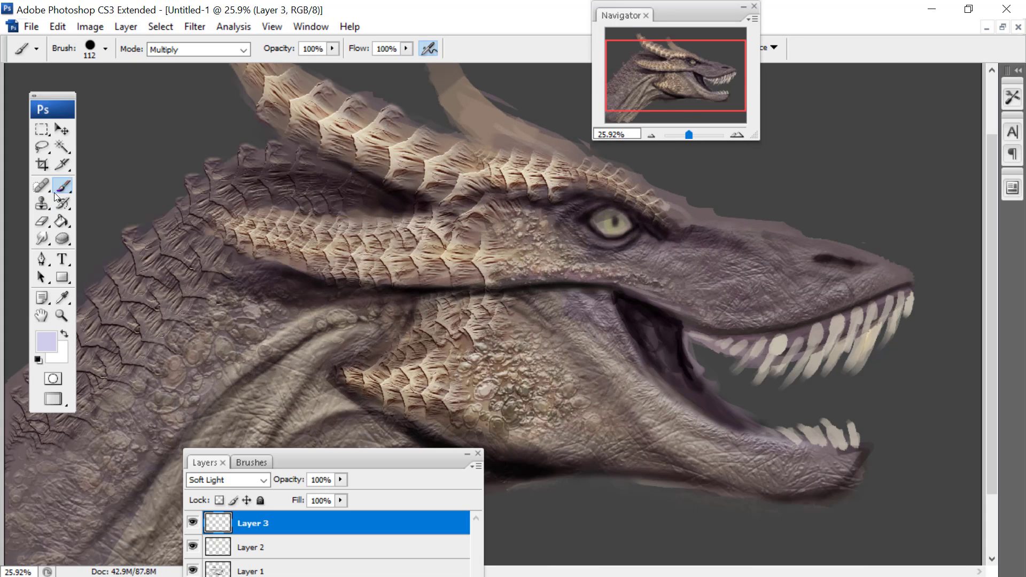
right_click(844, 240)
key("Return")
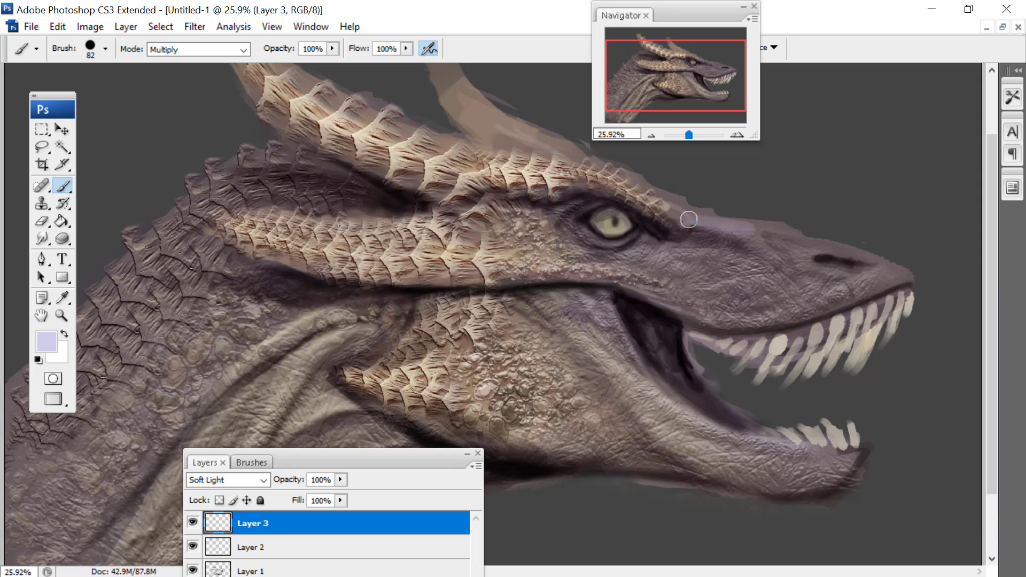
Brush pale lavender highlights over the snout, forehead, far horn and the scales behind the horns down the neck
mouse_move(763, 233)
left_mouse_down()
mouse_move(791, 239)
mouse_move(784, 250)
mouse_move(812, 243)
mouse_move(902, 268)
mouse_move(751, 325)
left_mouse_up()
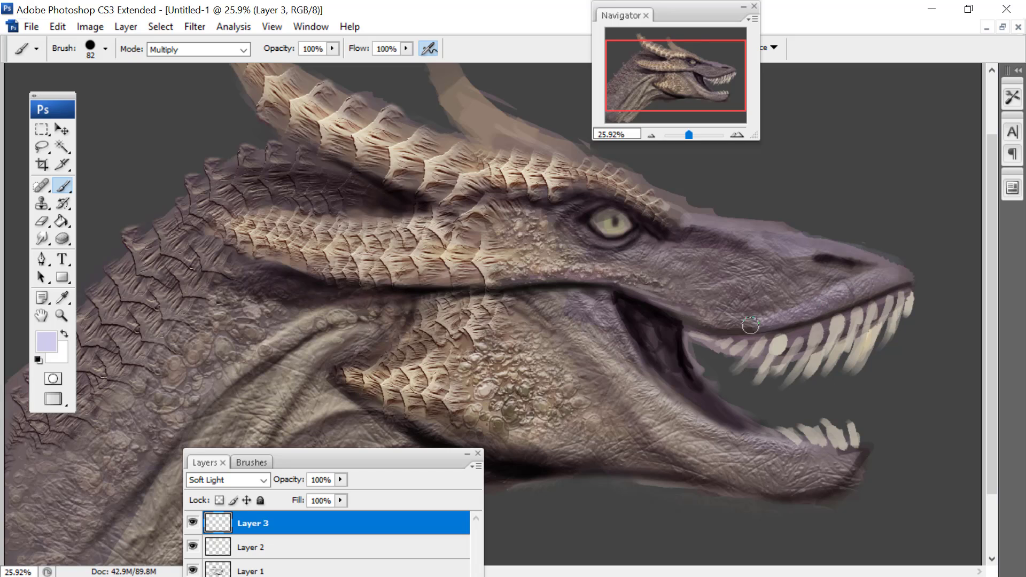
mouse_move(774, 272)
left_mouse_down()
mouse_move(708, 266)
mouse_move(731, 260)
mouse_move(723, 289)
left_mouse_up()
mouse_move(658, 203)
left_mouse_down()
mouse_move(593, 169)
mouse_move(471, 146)
left_mouse_up()
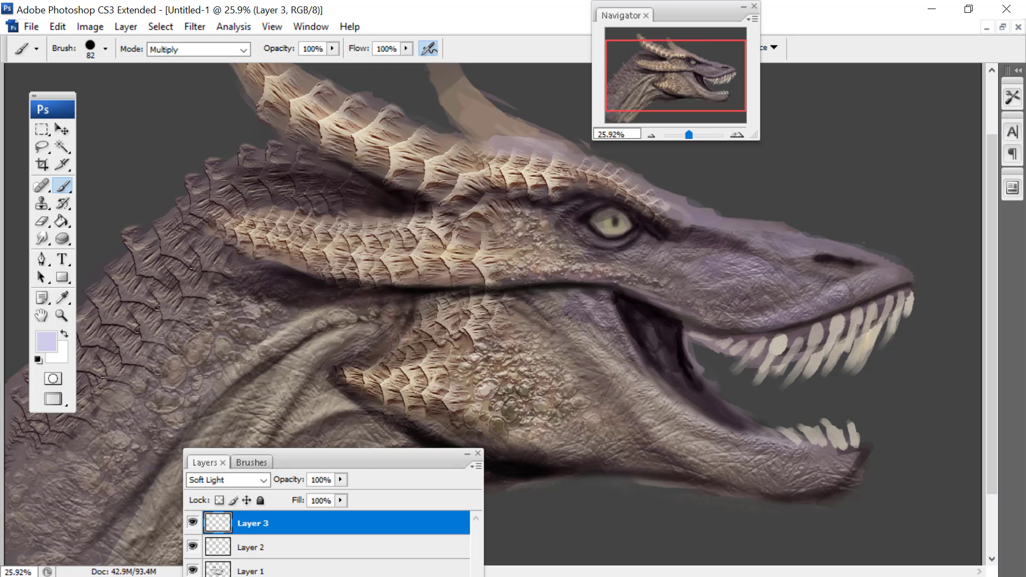
mouse_move(546, 135)
left_mouse_down()
mouse_move(460, 93)
mouse_move(532, 145)
left_mouse_up()
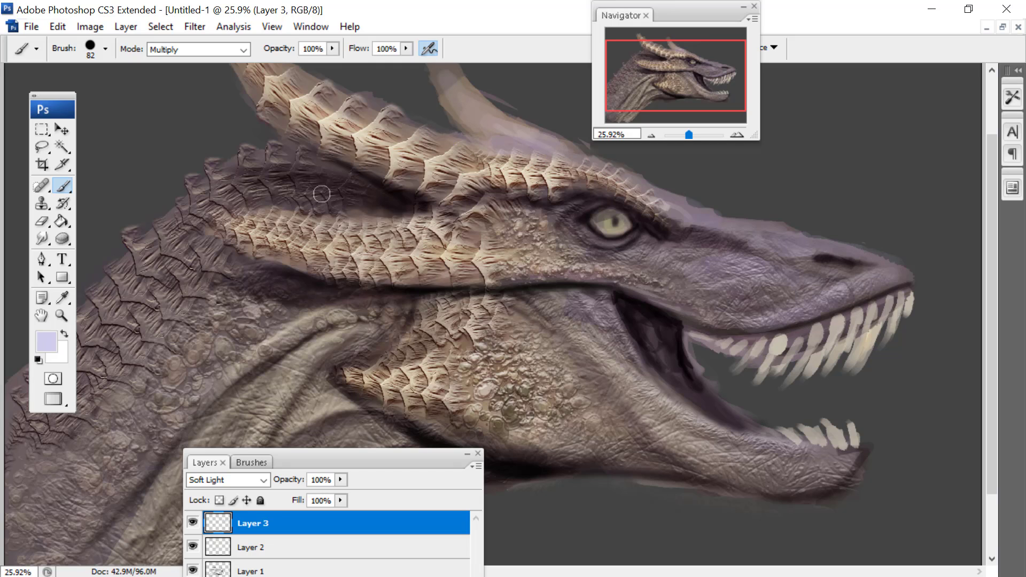
mouse_move(322, 194)
left_mouse_down()
mouse_move(223, 160)
mouse_move(332, 176)
left_mouse_up()
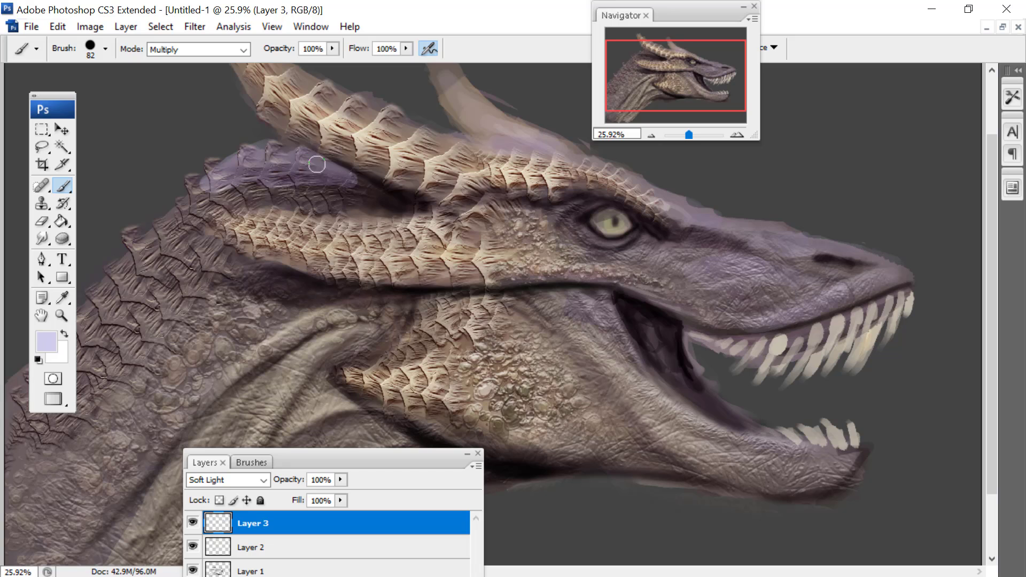
mouse_move(250, 192)
left_mouse_down()
mouse_move(171, 214)
mouse_move(128, 268)
mouse_move(176, 249)
mouse_move(124, 316)
mouse_move(97, 326)
left_mouse_up()
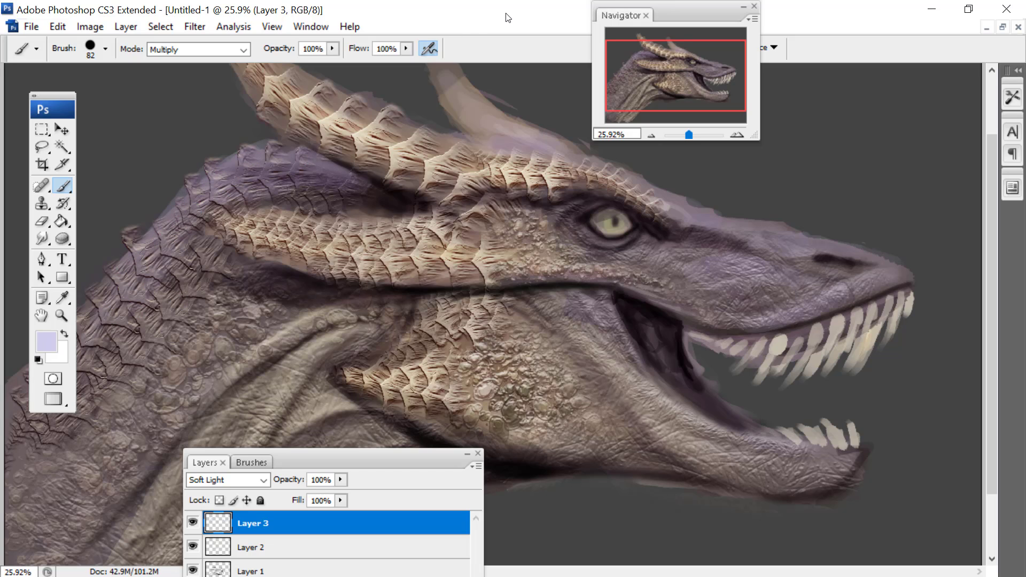
Set the foreground colour to a medium bluish grey
left_click_drag(673, 63, 517, 21)
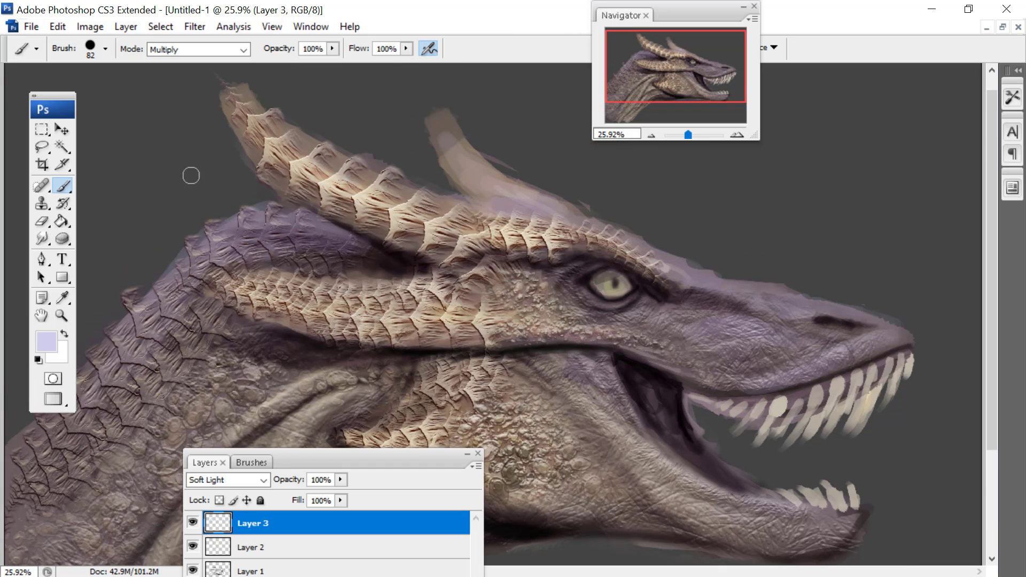
left_click(44, 343)
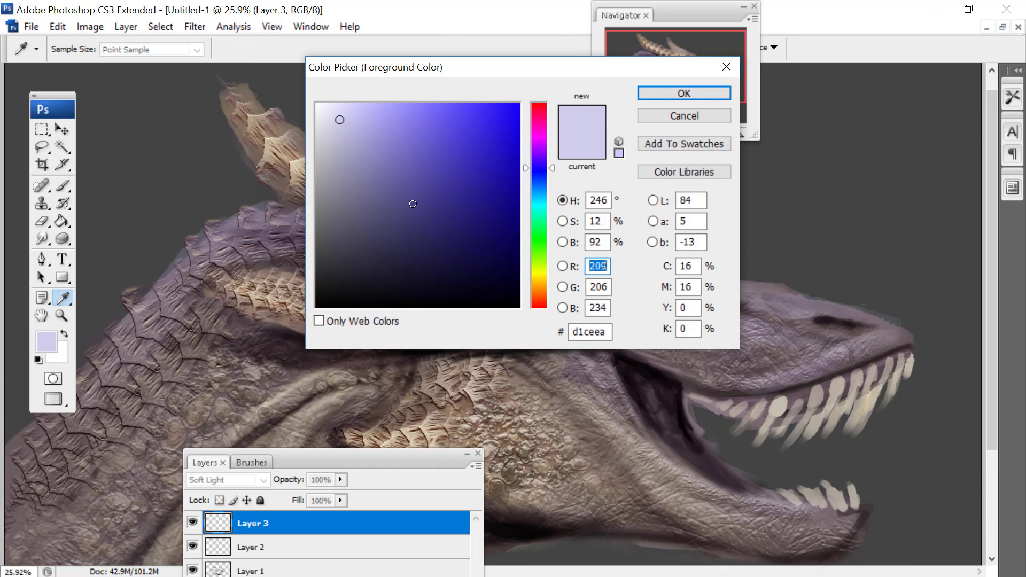
left_click_drag(342, 202, 323, 219)
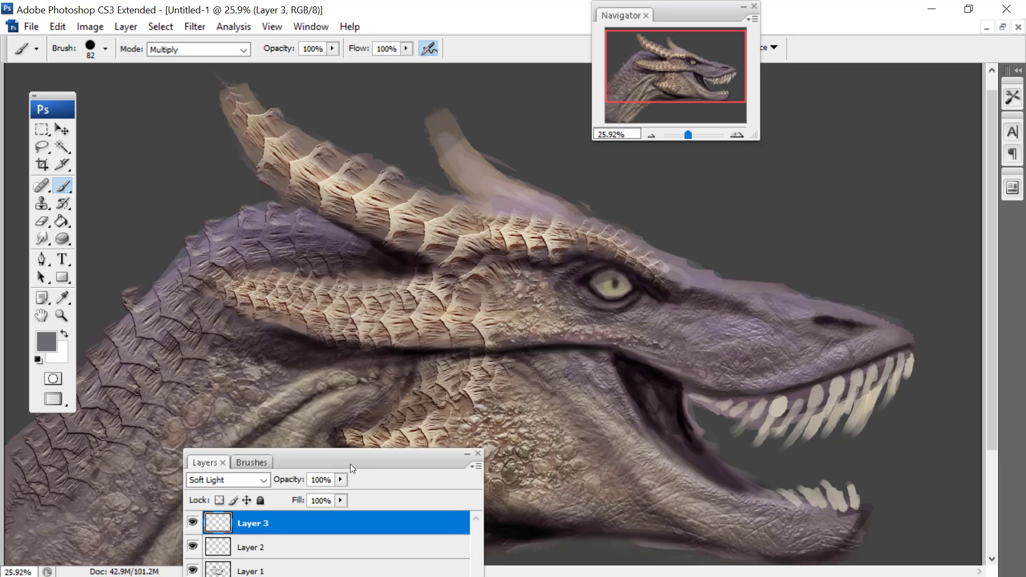
Merge all the dragon layers into one while keeping the dark background as a separate, visible layer
left_click_drag(351, 464, 740, 248)
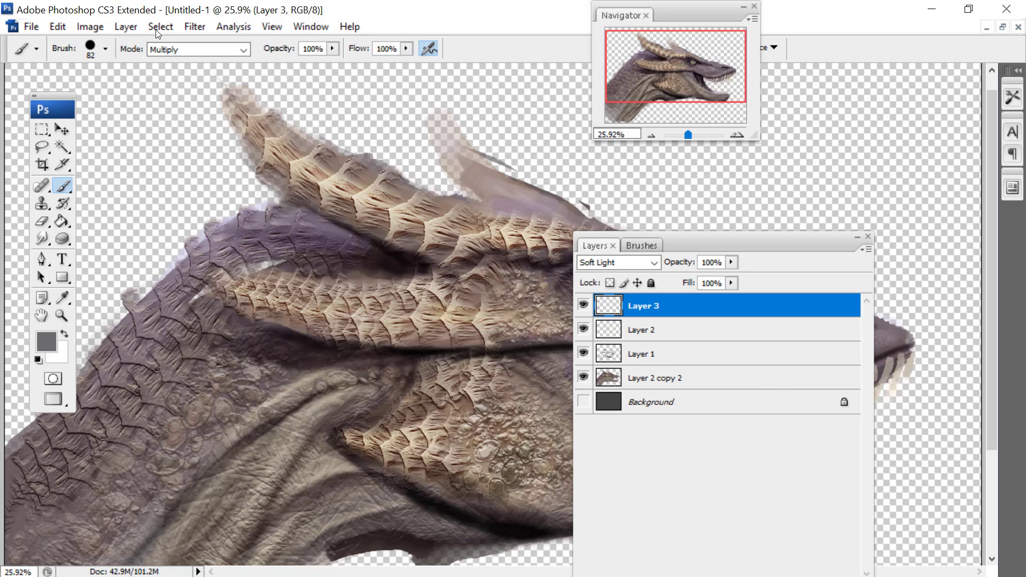
left_click(125, 26)
left_click(188, 555)
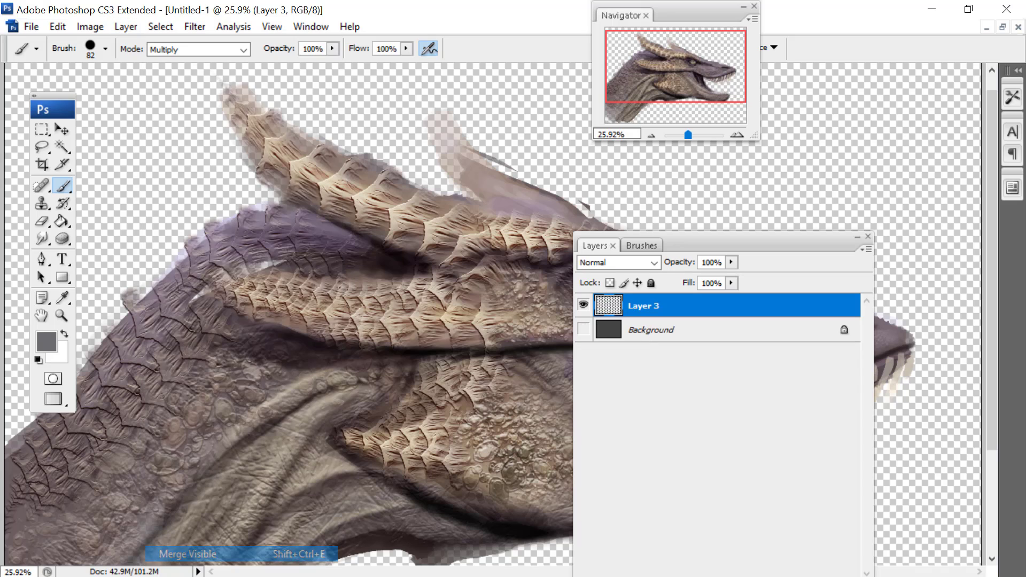
left_click(584, 330)
Try shading the scales below the large upper horn with a soft 91 px brush, and undo the stroke
right_click(305, 229)
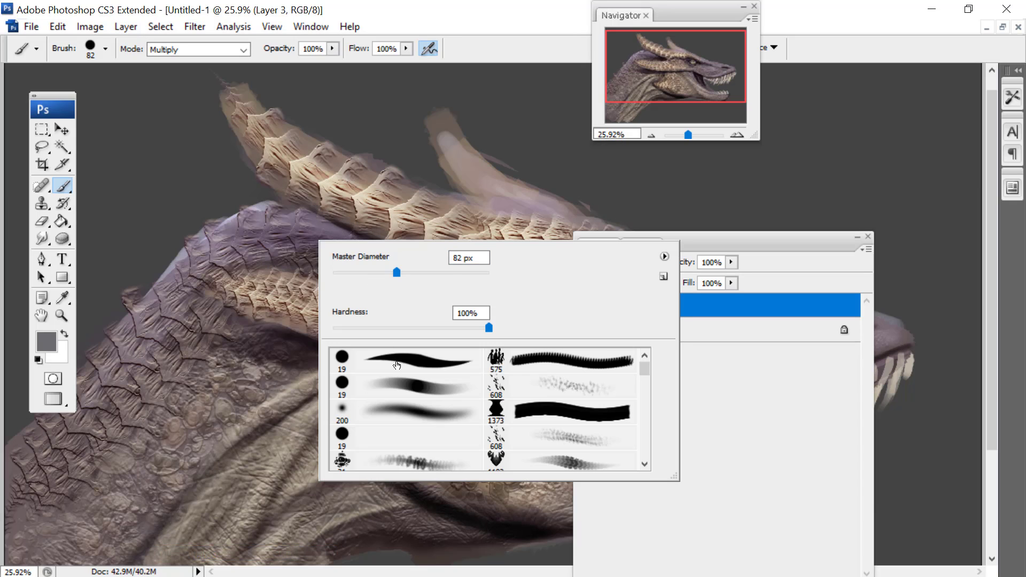
left_click(401, 409)
right_click(344, 204)
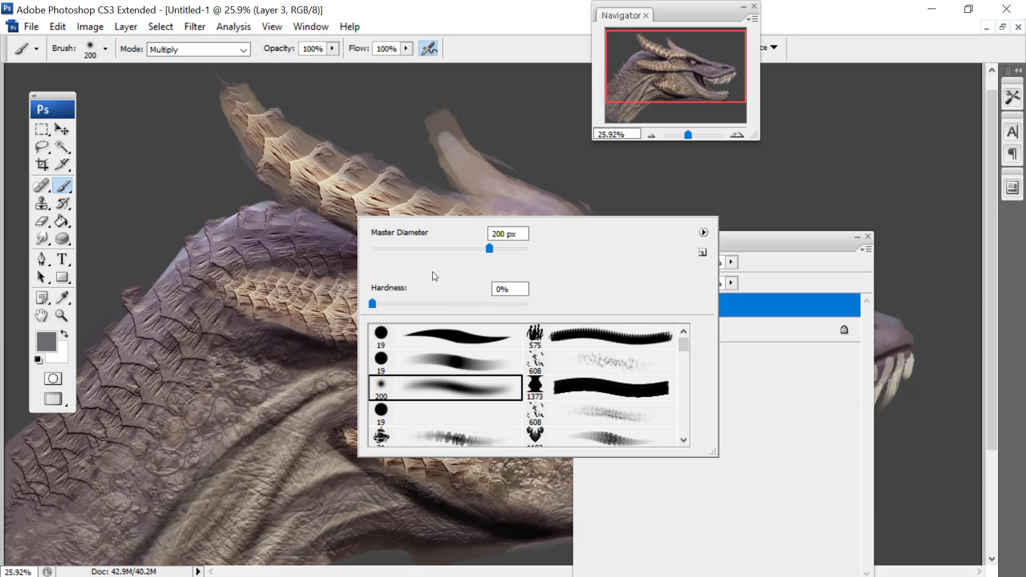
left_click(442, 248)
left_click(325, 228)
left_click_drag(328, 225, 324, 255)
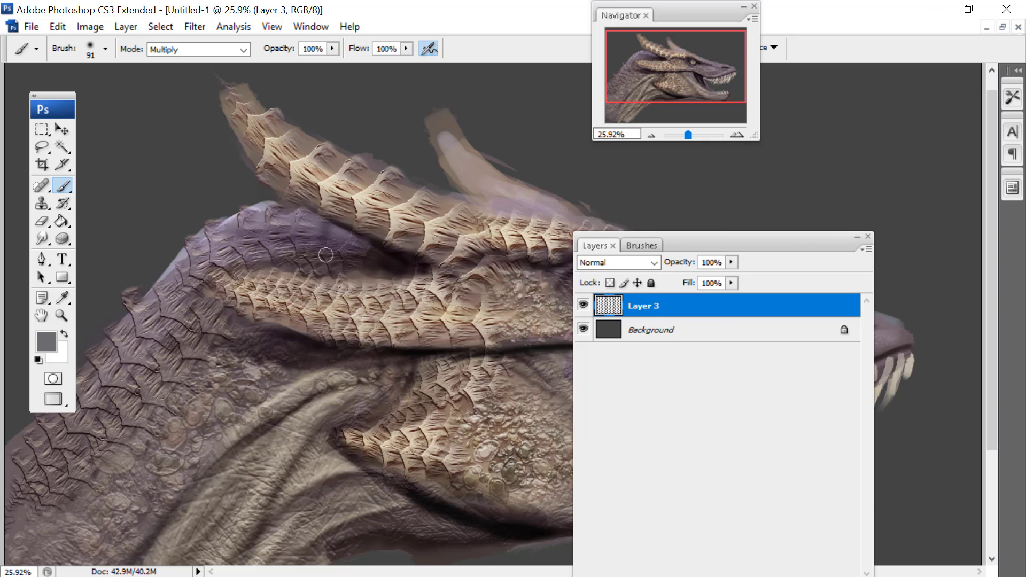
right_click(286, 209)
left_click(57, 31)
left_click(57, 42)
Choose the hard 19 px brush and set its opacity and flow jitter controls to Pen Pressure
right_click(302, 213)
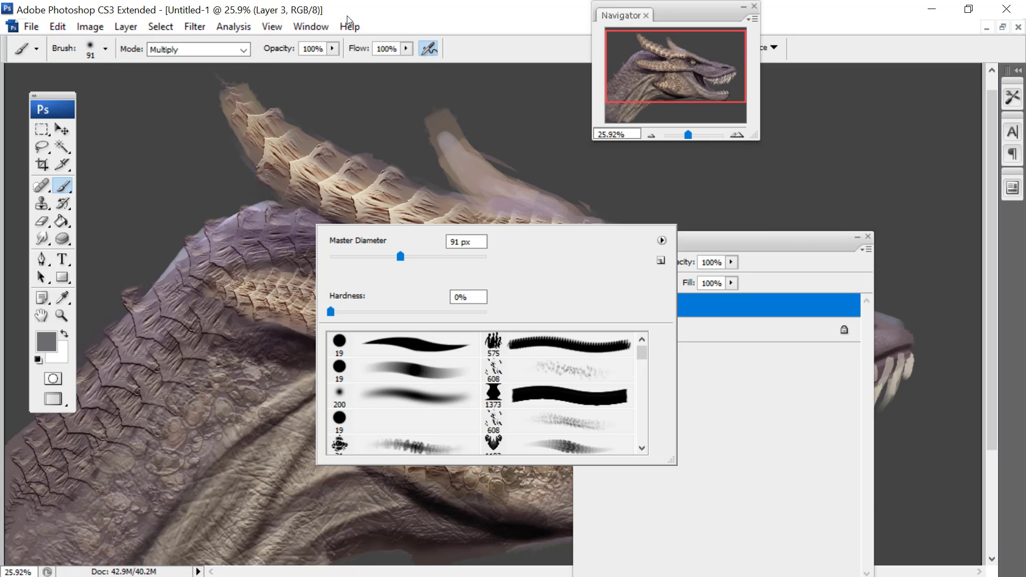
left_click(396, 345)
left_click_drag(653, 11, 789, 45)
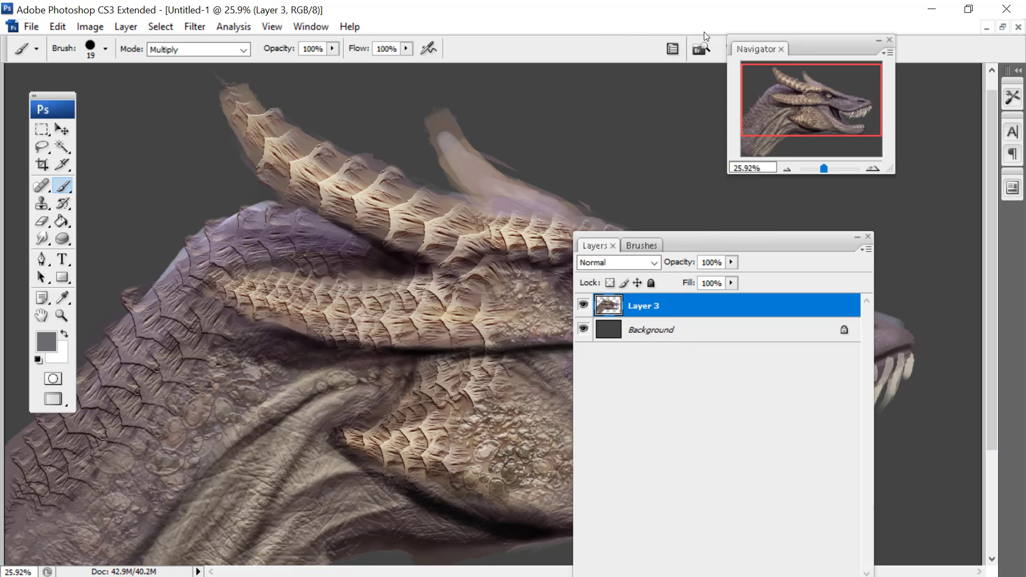
left_click(669, 47)
left_click(590, 380)
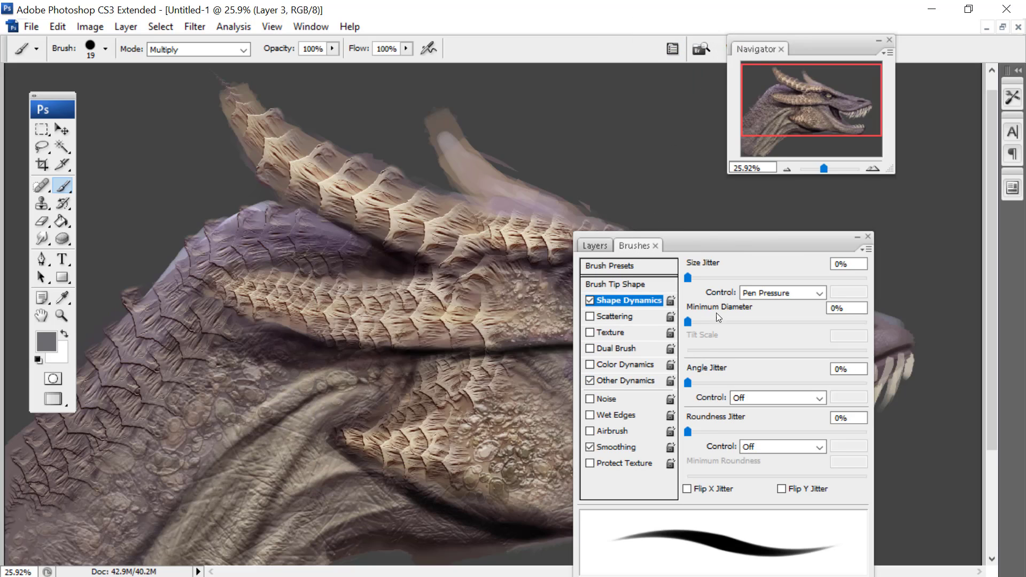
left_click(612, 380)
left_click(778, 292)
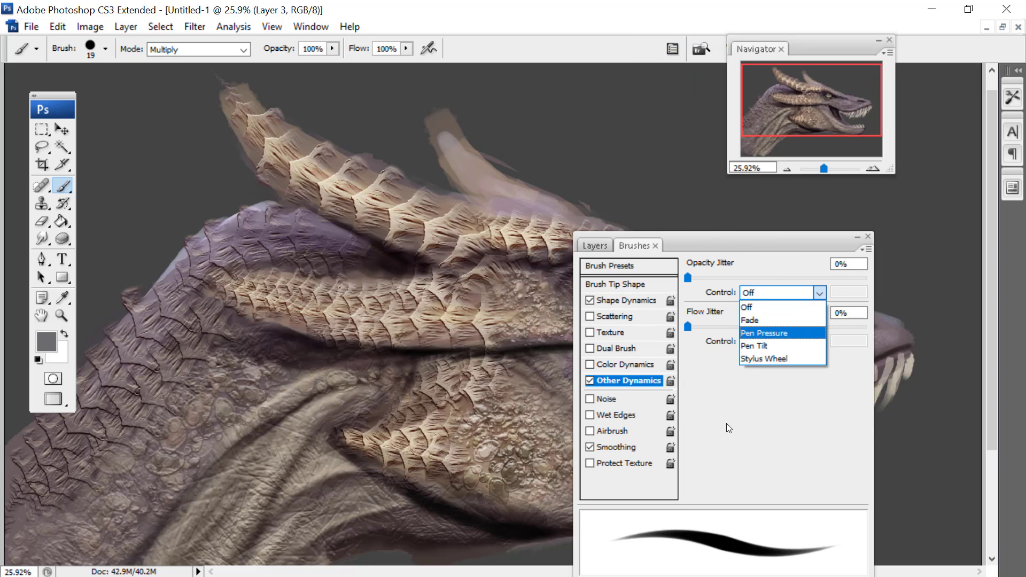
left_click(746, 332)
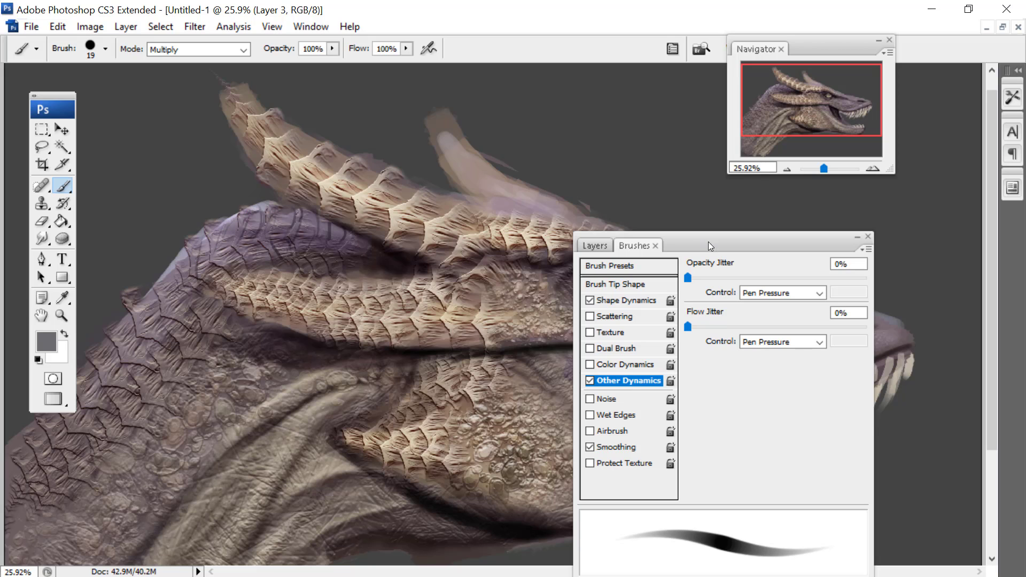
Set the hard brush's size to 33 px
left_click_drag(708, 245, 207, 372)
left_click_drag(789, 103, 807, 78)
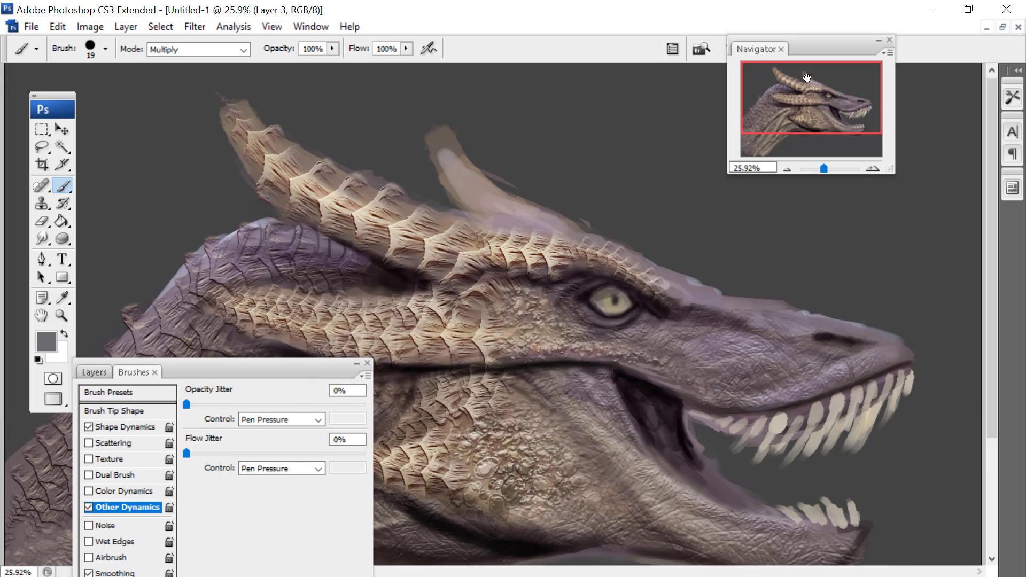
right_click(639, 279)
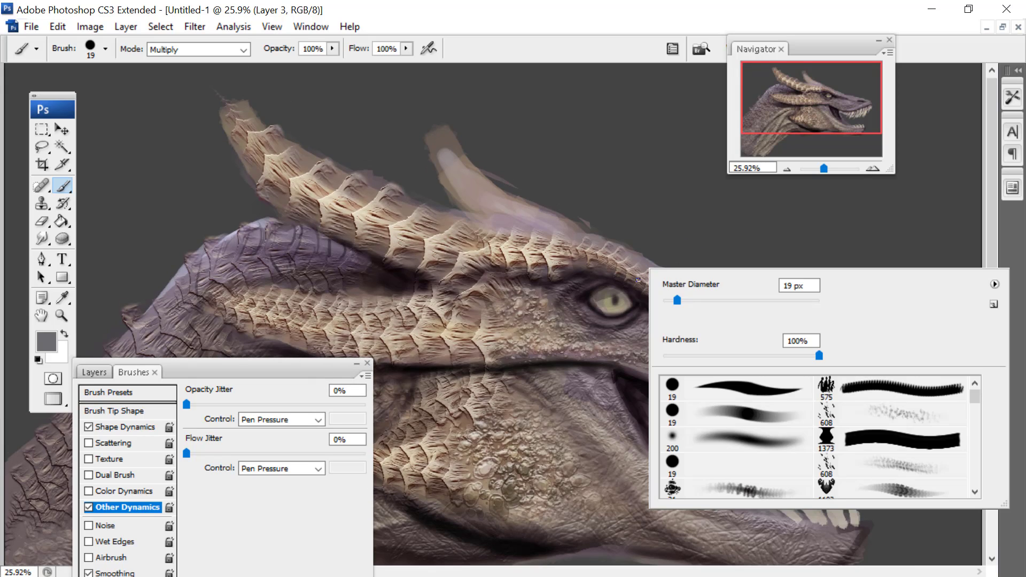
key("Return")
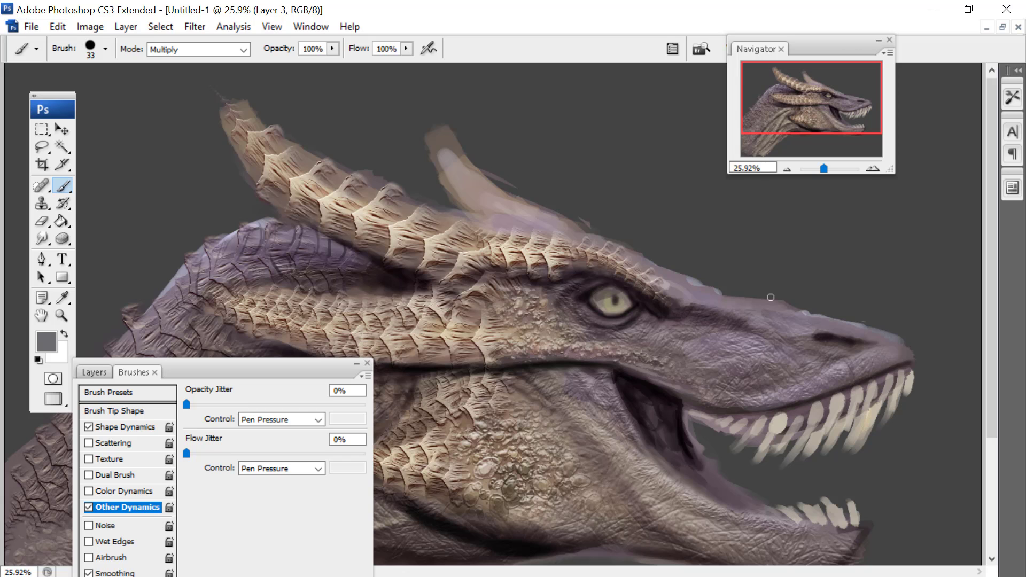
Select a rectangular area enclosing both upper horns, the brow and the eye
left_click_drag(224, 363, 718, 386)
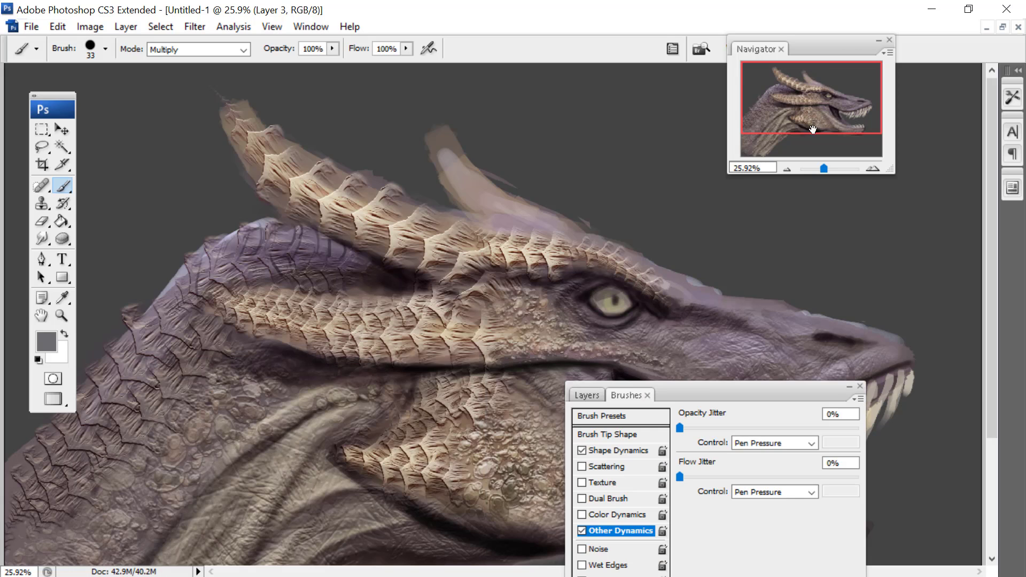
left_click_drag(825, 169, 823, 168)
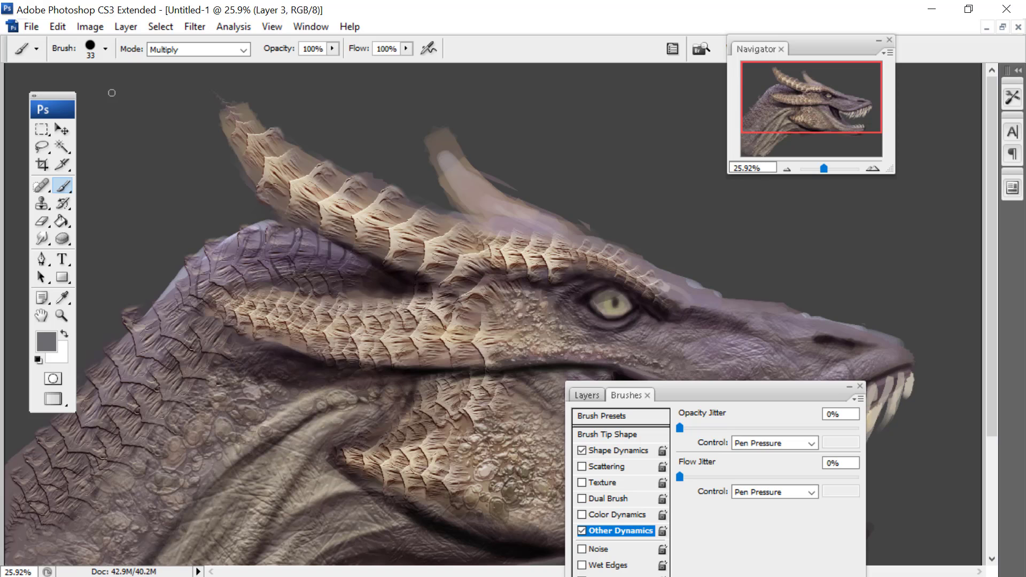
left_click(42, 126)
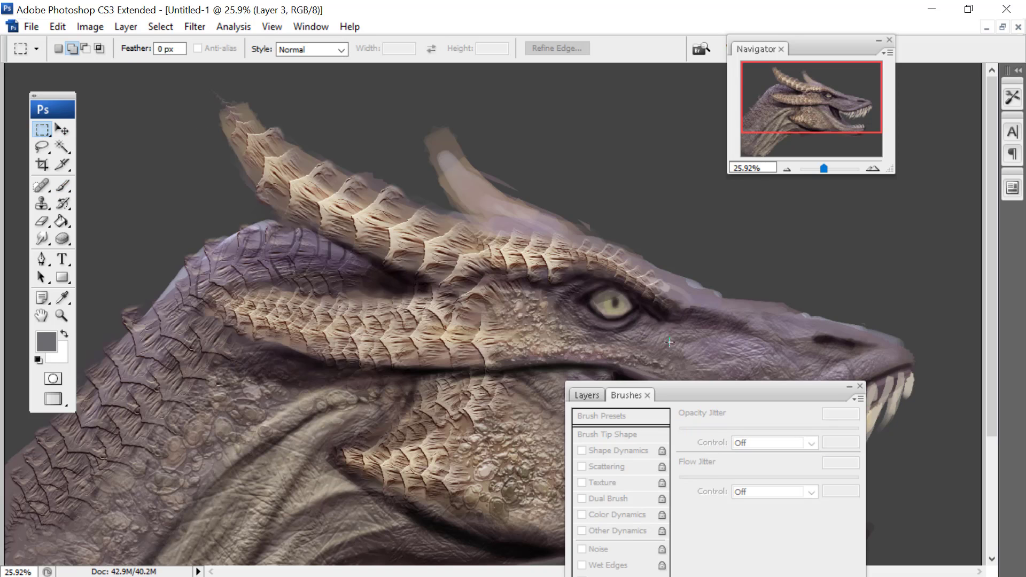
left_click_drag(66, 35, 66, 35)
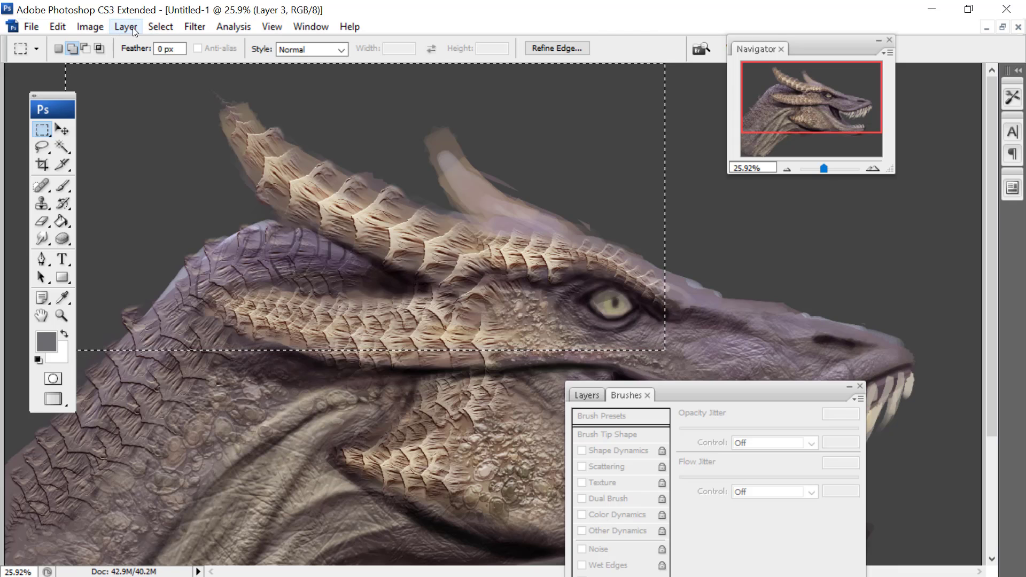
Slim and reshape the two upper horns in Liquify with a brush size of 600, and apply the distortion
left_click(185, 27)
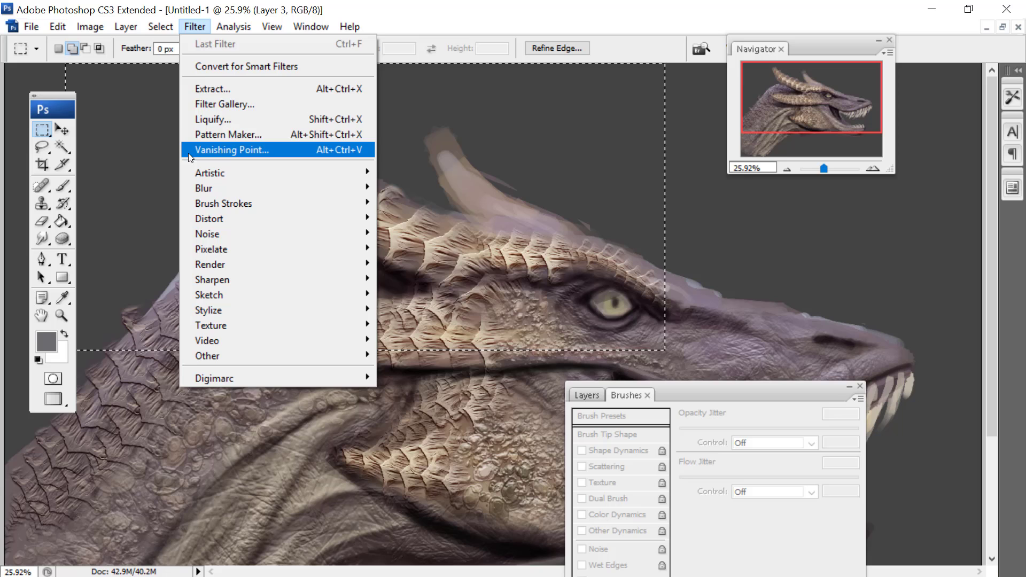
left_click(201, 119)
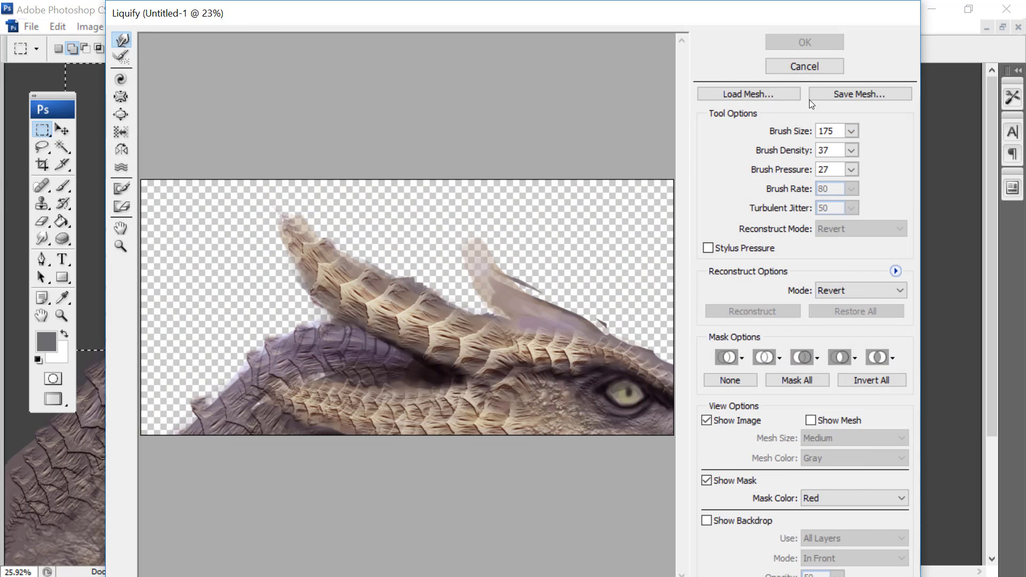
left_click(855, 131)
left_click_drag(796, 151, 858, 151)
left_click(324, 238)
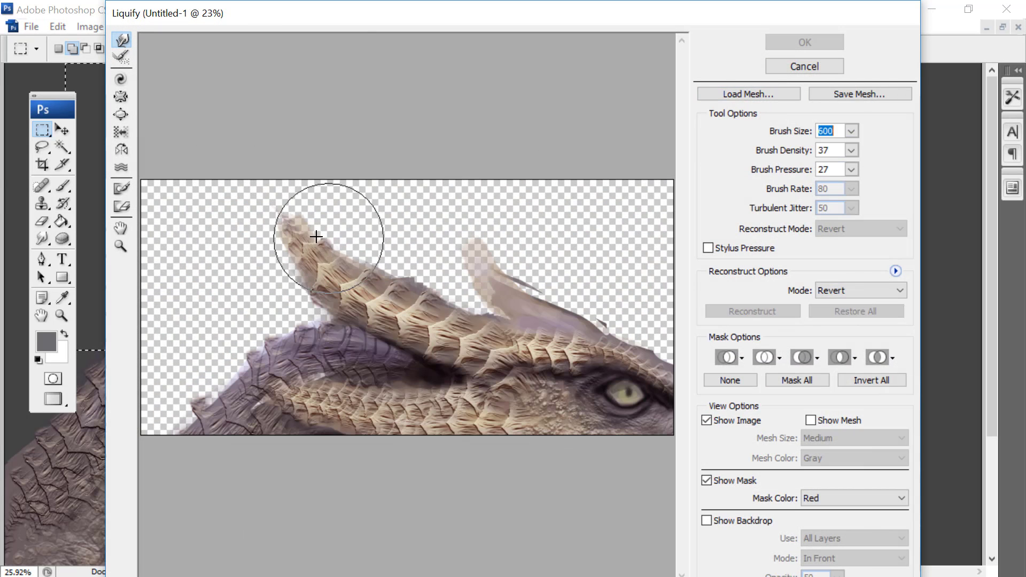
left_click_drag(317, 237, 306, 233)
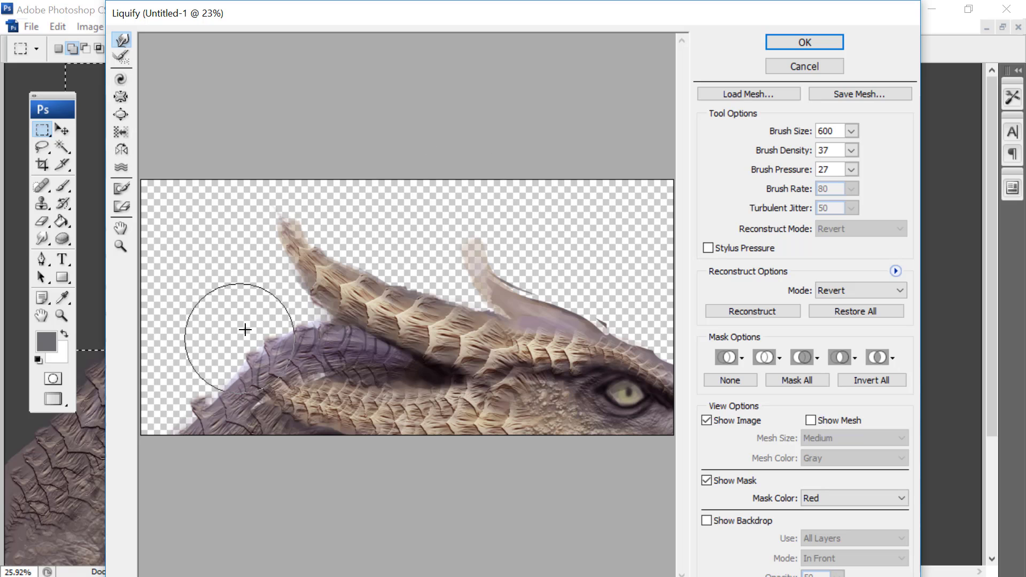
left_click(805, 42)
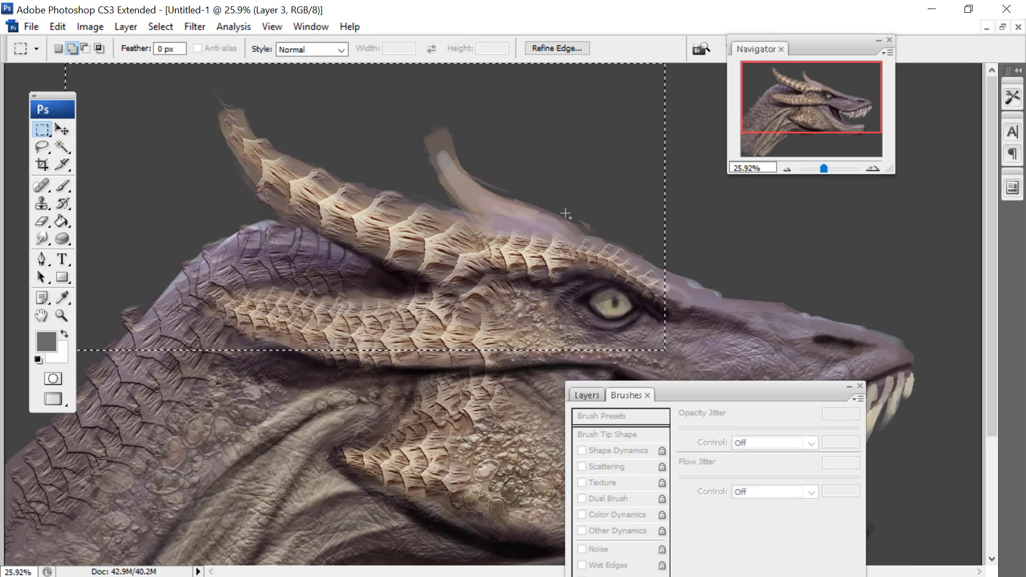
Deselect the horn area and set the foreground colour to a pale lavender
right_click(529, 231)
left_click(578, 243)
left_click_drag(720, 392, 226, 346)
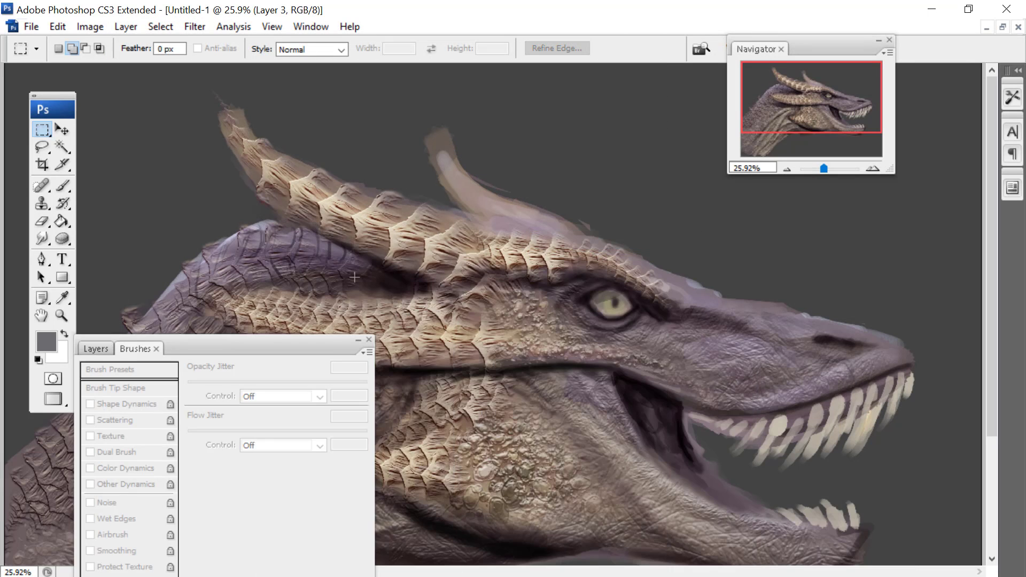
left_click(43, 340)
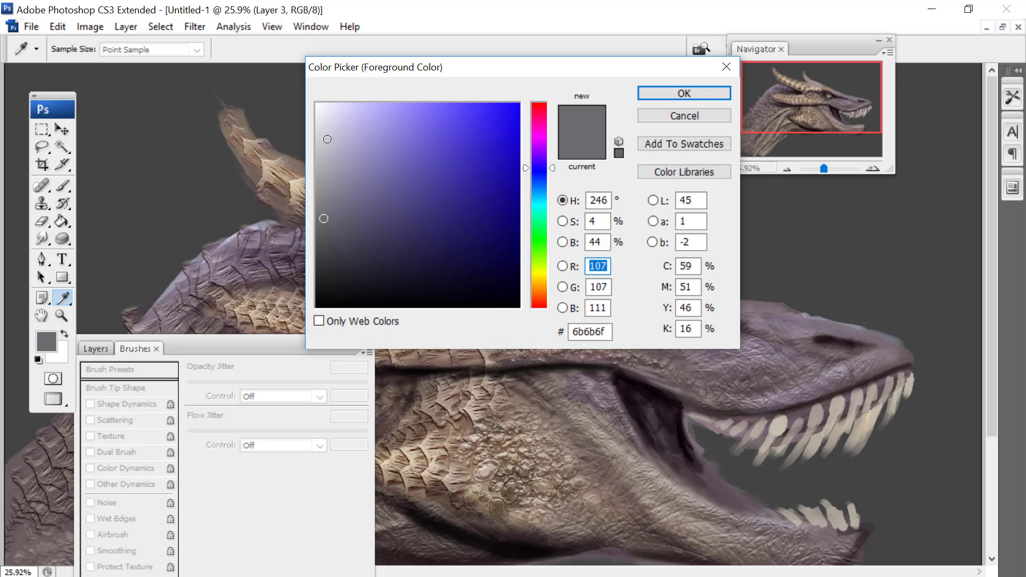
left_click(328, 139)
left_click(672, 93)
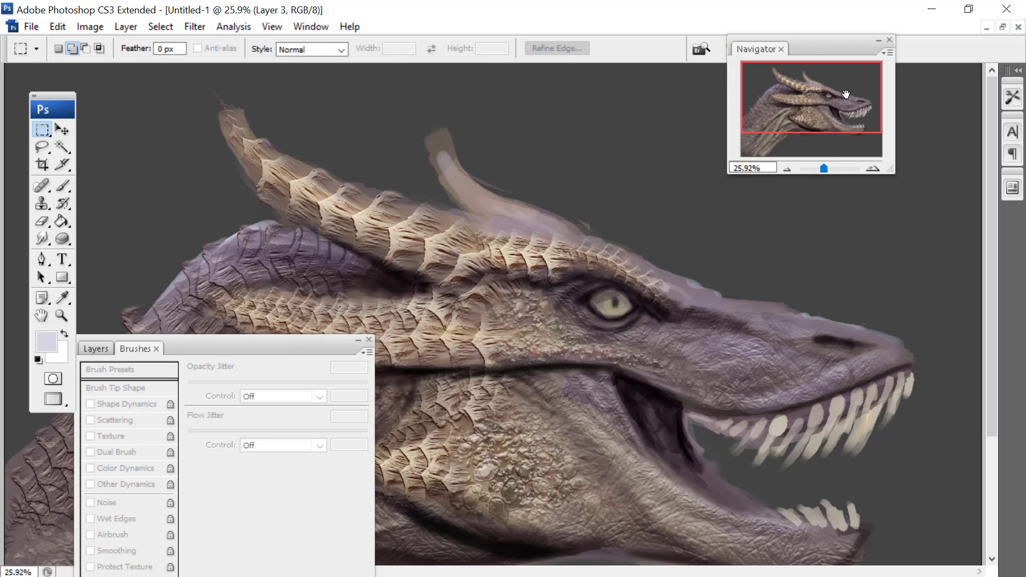
Switch to the Brush tool and choose the hard 19 px preset with Other Dynamics off
left_click(63, 186)
left_click(195, 49)
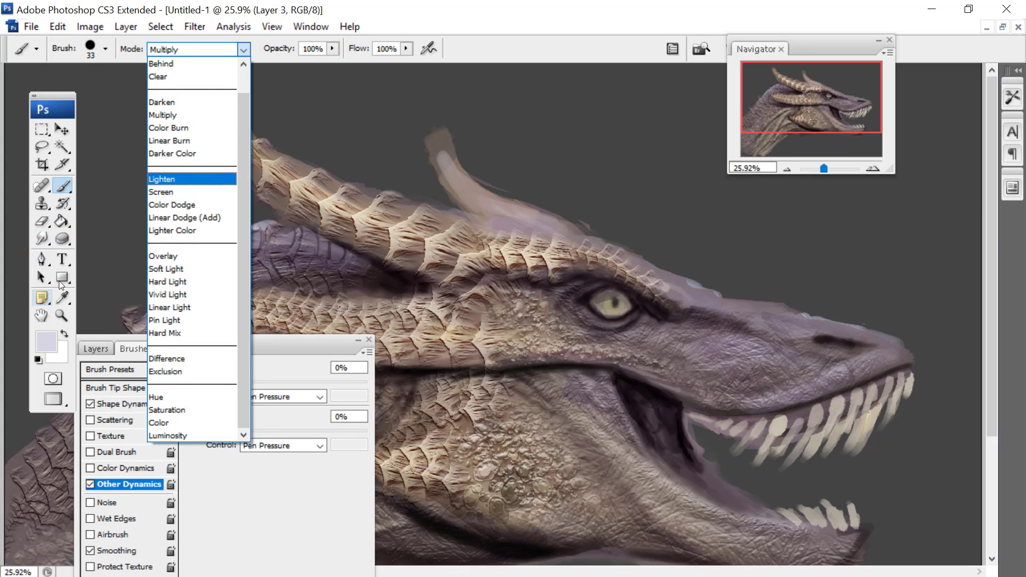
left_click(63, 186)
right_click(665, 312)
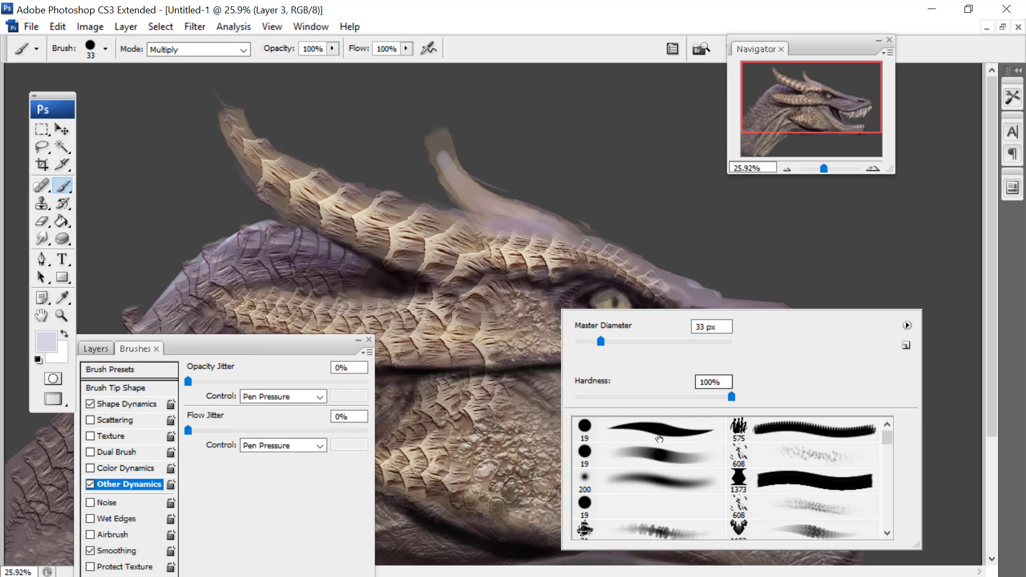
left_click(659, 439)
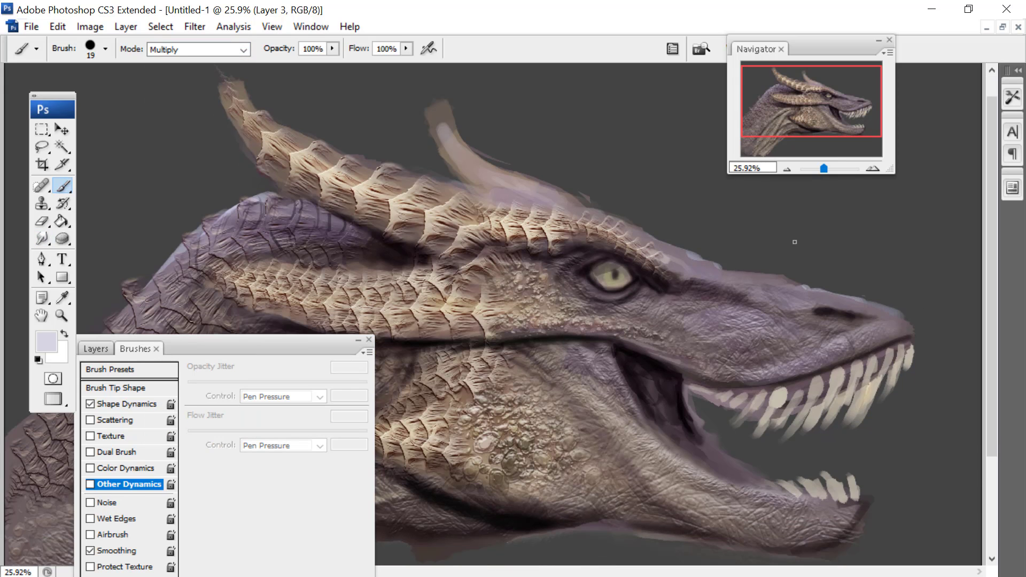
Set the brush size to 90 px and its blending mode to Linear Light
right_click(819, 336)
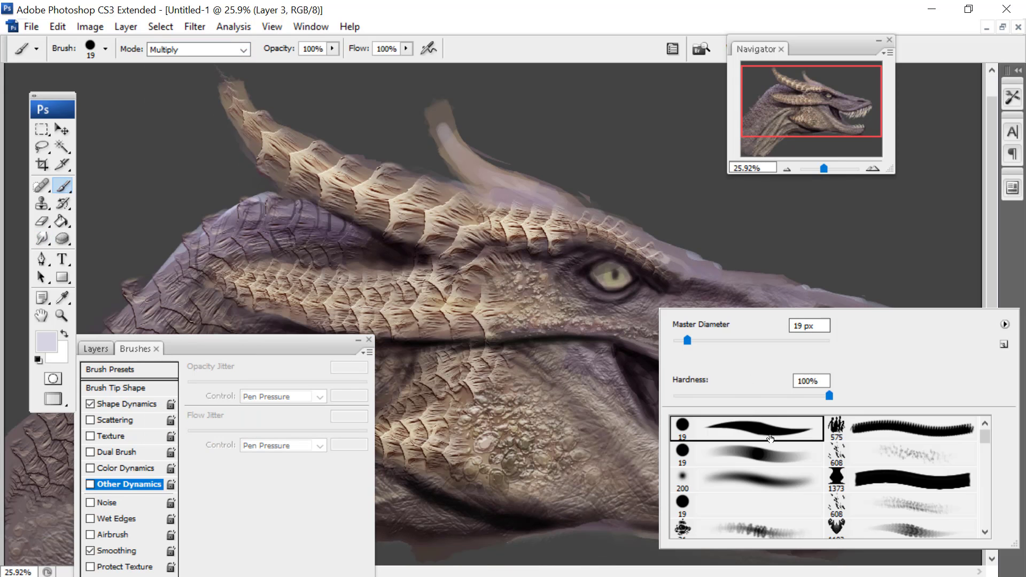
left_click_drag(821, 168, 823, 168)
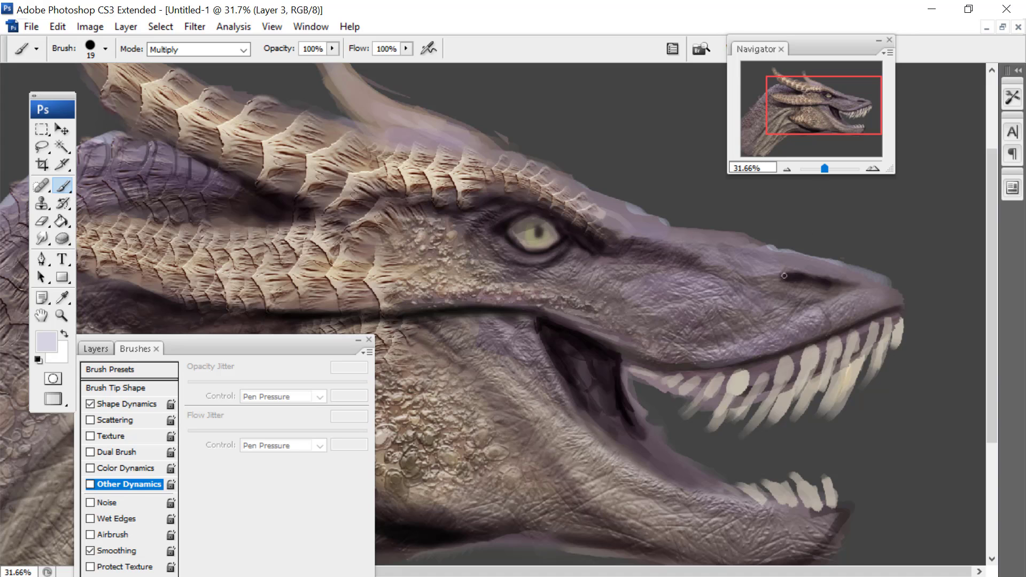
right_click(784, 276)
left_click(743, 309)
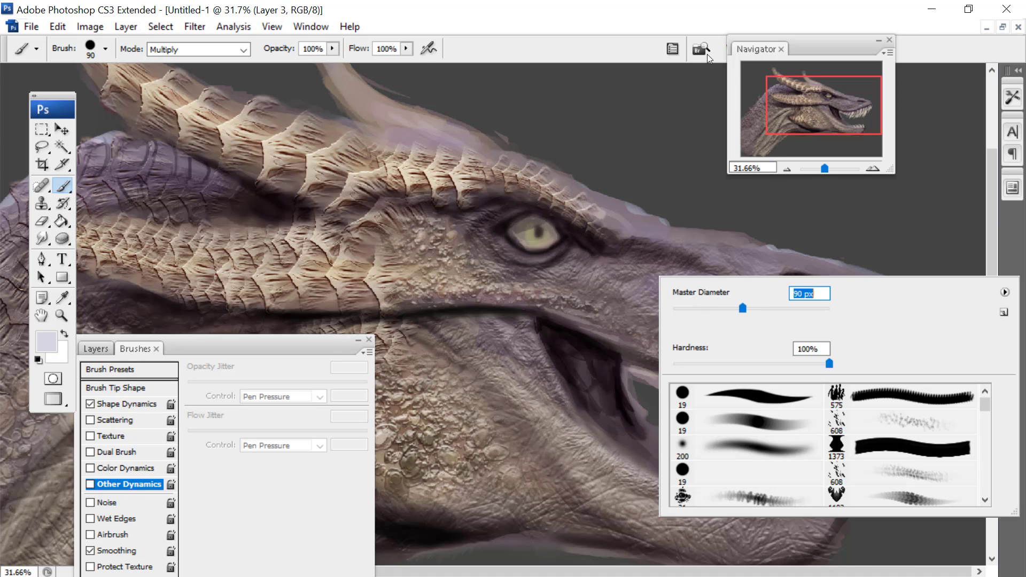
left_click(237, 55)
left_click(194, 300)
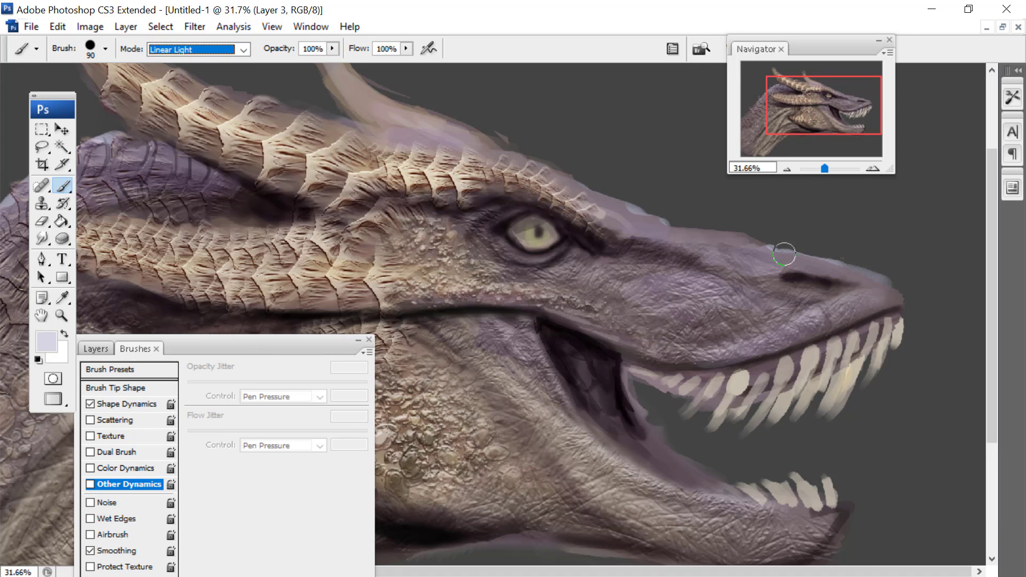
left_click_drag(797, 267, 788, 267)
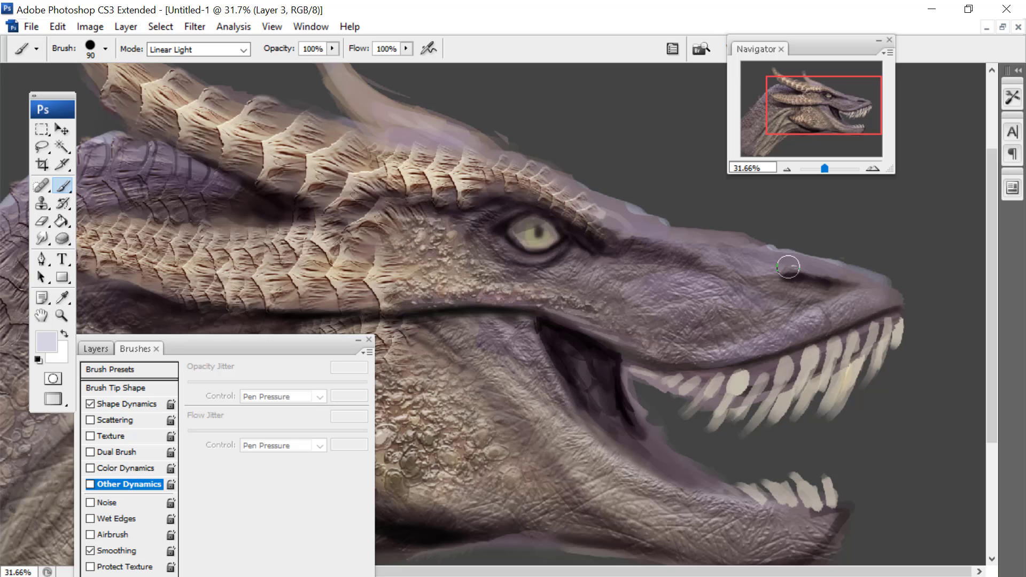
left_click(56, 24)
left_click(85, 38)
Set the brush to 36% opacity and 147 px, and paint a lavender highlight on the upper rim of the nostril
left_click(332, 48)
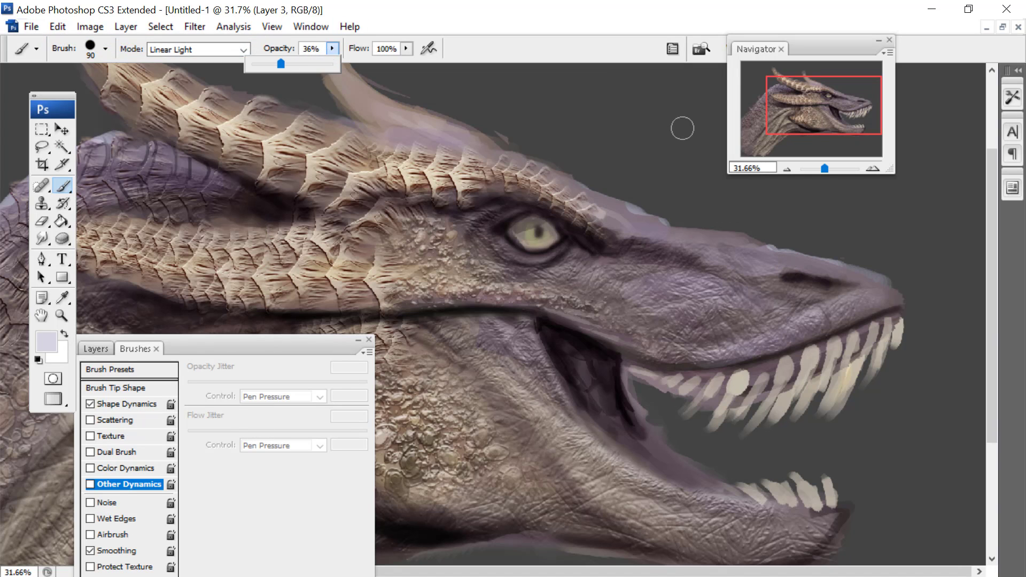
right_click(797, 280)
left_click_drag(751, 319, 770, 318)
left_click_drag(795, 267, 781, 272)
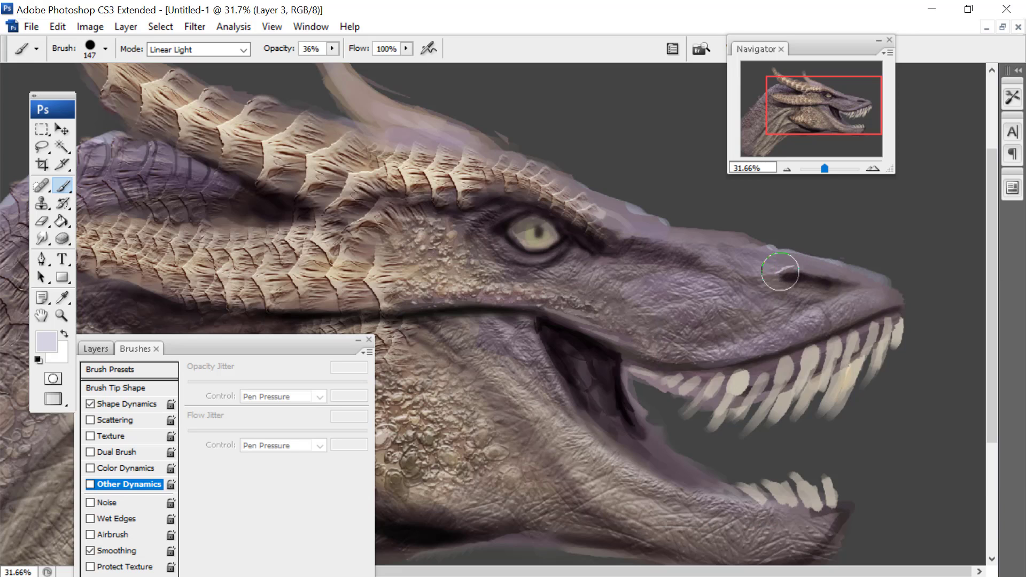
Lower the brush opacity to 13% and paint soft lavender highlights around the nostril, snout, mouth corner and cheek
left_click(332, 50)
mouse_move(797, 259)
left_mouse_down()
mouse_move(757, 274)
mouse_move(758, 266)
mouse_move(856, 275)
mouse_move(845, 280)
mouse_move(864, 271)
mouse_move(856, 284)
mouse_move(878, 297)
mouse_move(859, 312)
mouse_move(844, 307)
mouse_move(898, 296)
mouse_move(792, 257)
mouse_move(737, 268)
mouse_move(745, 255)
mouse_move(839, 288)
mouse_move(779, 288)
mouse_move(787, 285)
mouse_move(755, 267)
mouse_move(771, 280)
mouse_move(760, 251)
mouse_move(673, 244)
mouse_move(598, 218)
mouse_move(731, 240)
left_mouse_up()
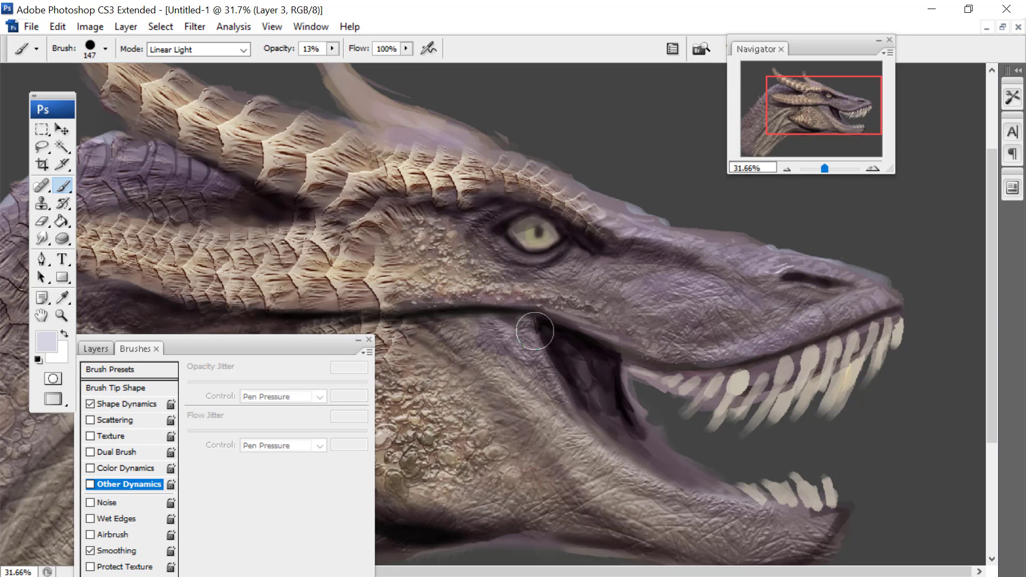
mouse_move(535, 330)
left_mouse_down()
mouse_move(566, 399)
mouse_move(525, 367)
mouse_move(566, 415)
mouse_move(475, 358)
left_mouse_up()
left_click_drag(478, 287, 436, 287)
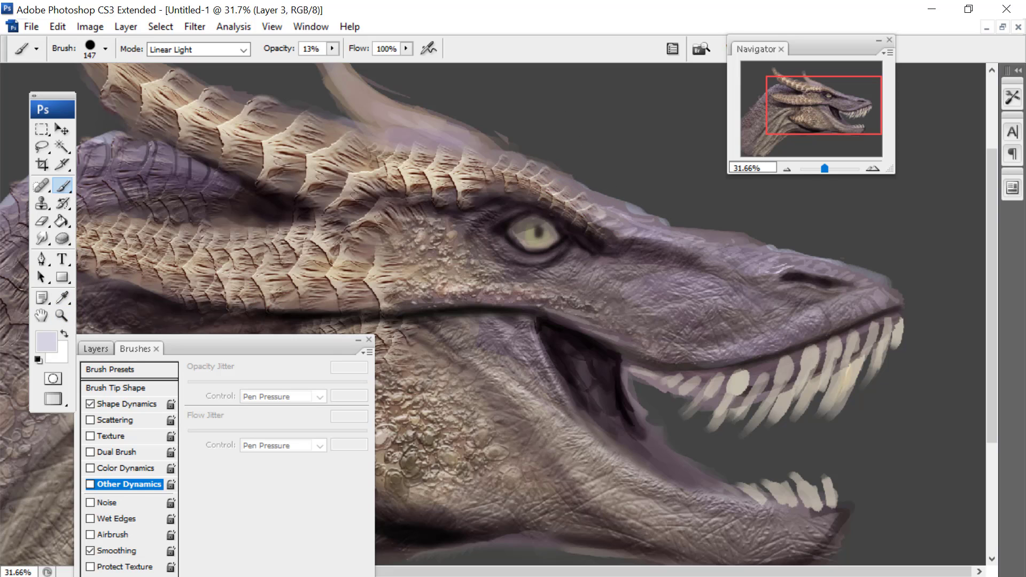
Switch to the Smudge tool with a hard round 66 px brush at 100% strength
left_click(43, 239)
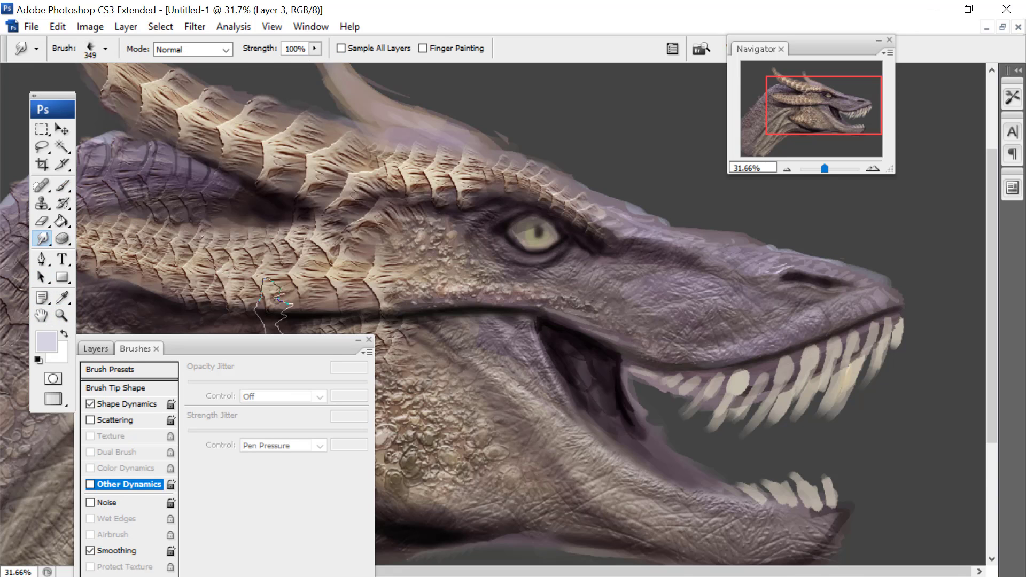
right_click(773, 435)
left_click(722, 518)
left_click_drag(686, 362, 706, 354)
left_click(619, 418)
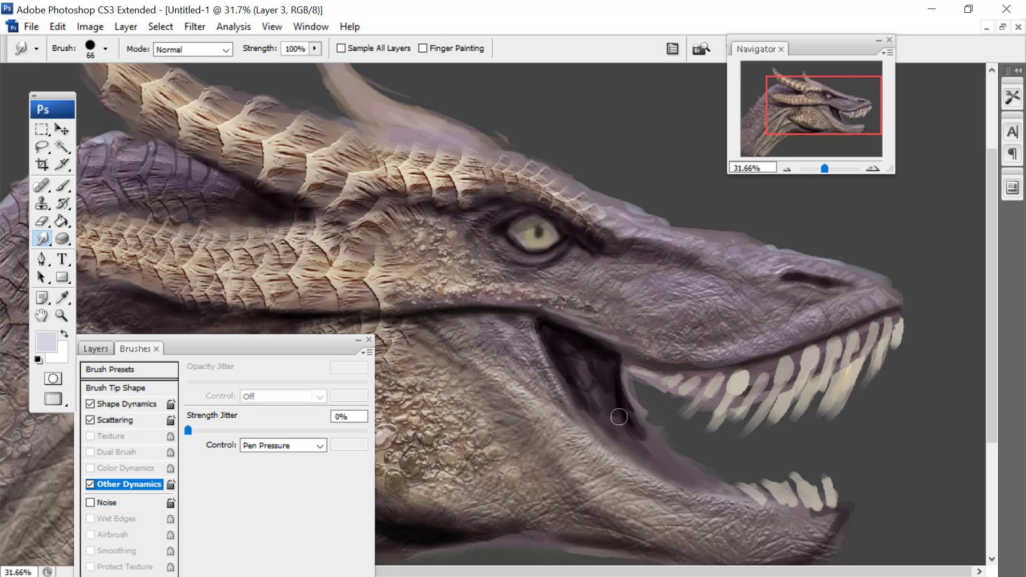
Smudge the dark mouth interior outward between the jaws to form a smooth pointed tongue
left_click_drag(606, 412, 725, 451)
left_click_drag(660, 440, 706, 450)
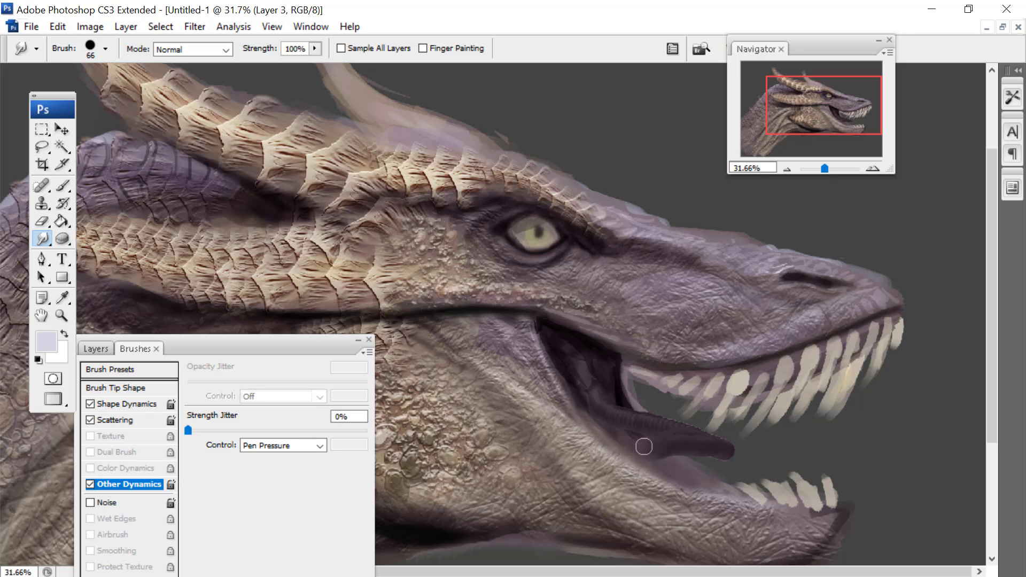
left_click_drag(644, 446, 699, 442)
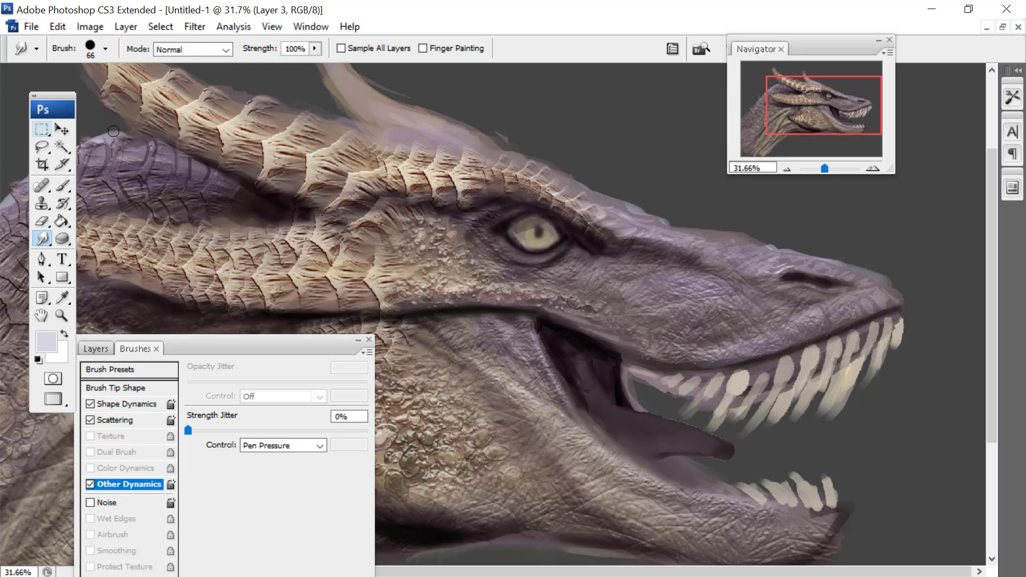
Darken the eye's pupil with a near-black foreground colour, using the 147 px Linear Light brush at 13% opacity
left_click_drag(824, 169, 822, 168)
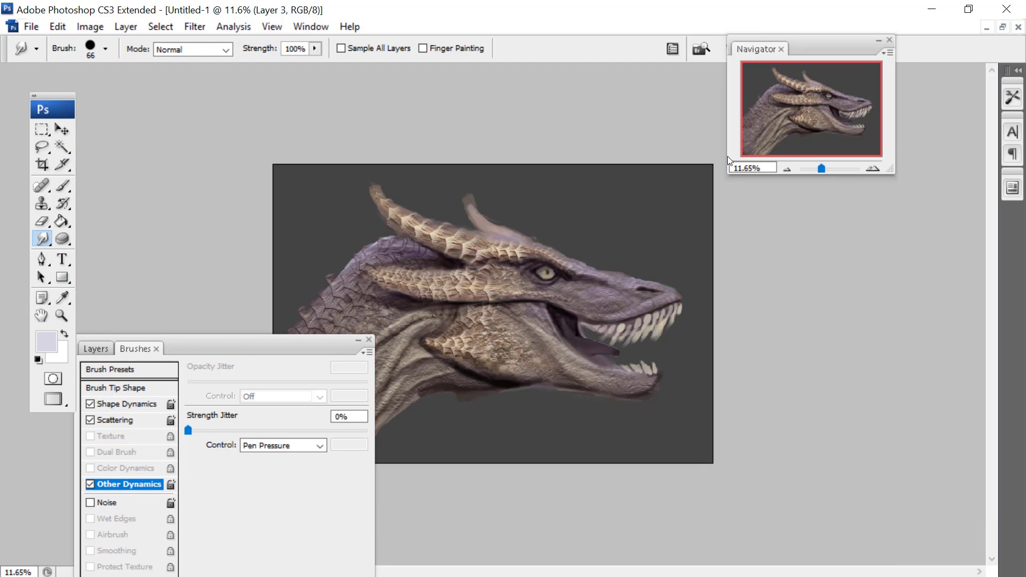
left_click_drag(262, 342, 236, 399)
left_click_drag(821, 169, 829, 169)
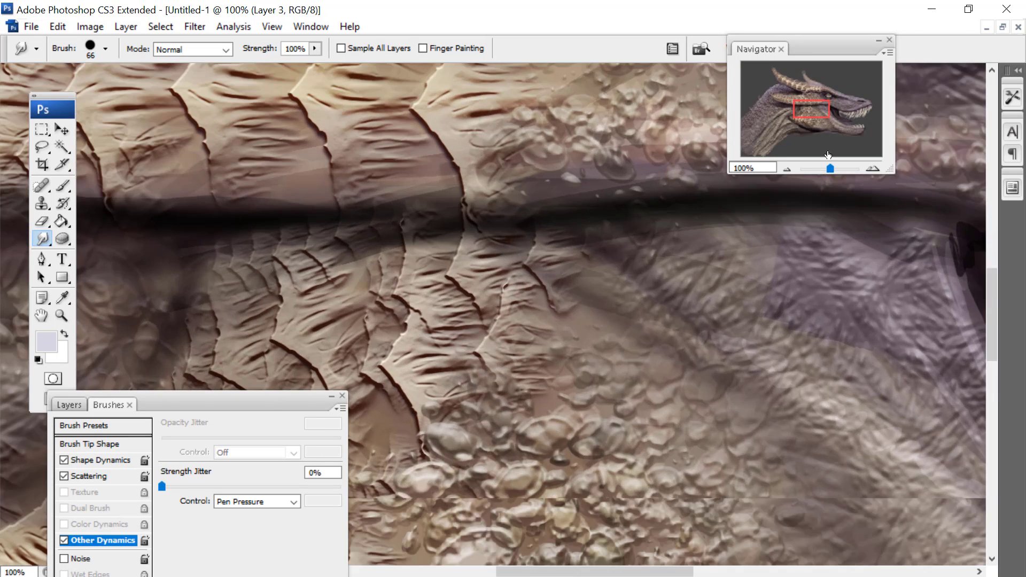
left_click_drag(812, 110, 827, 72)
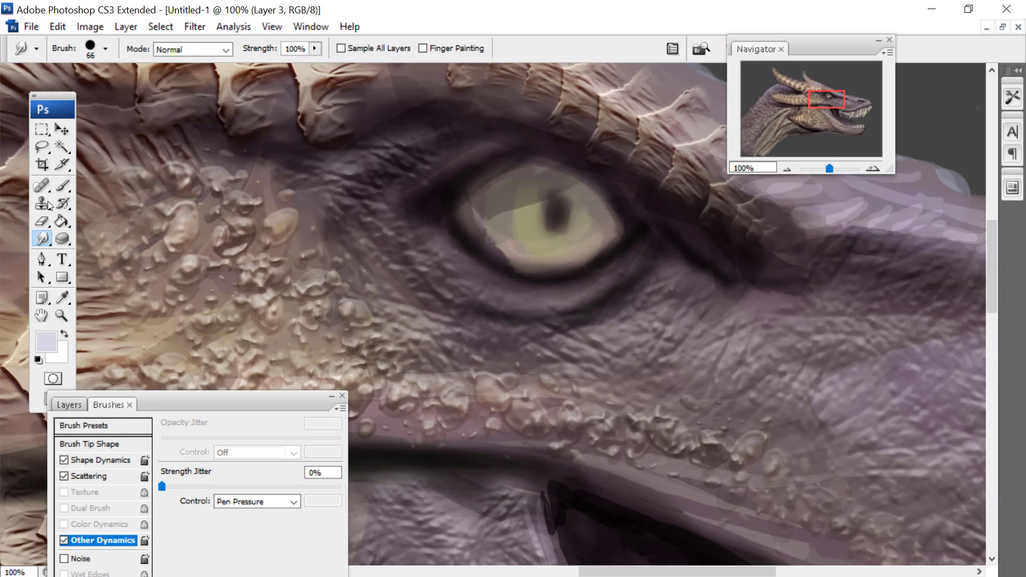
left_click(62, 186)
left_click(192, 49)
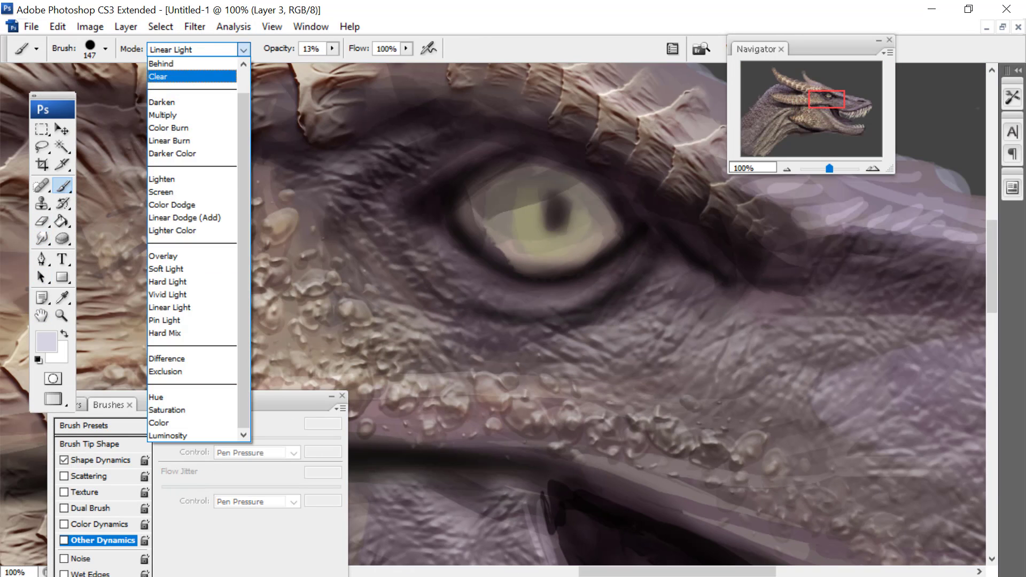
key("Escape")
right_click(536, 340)
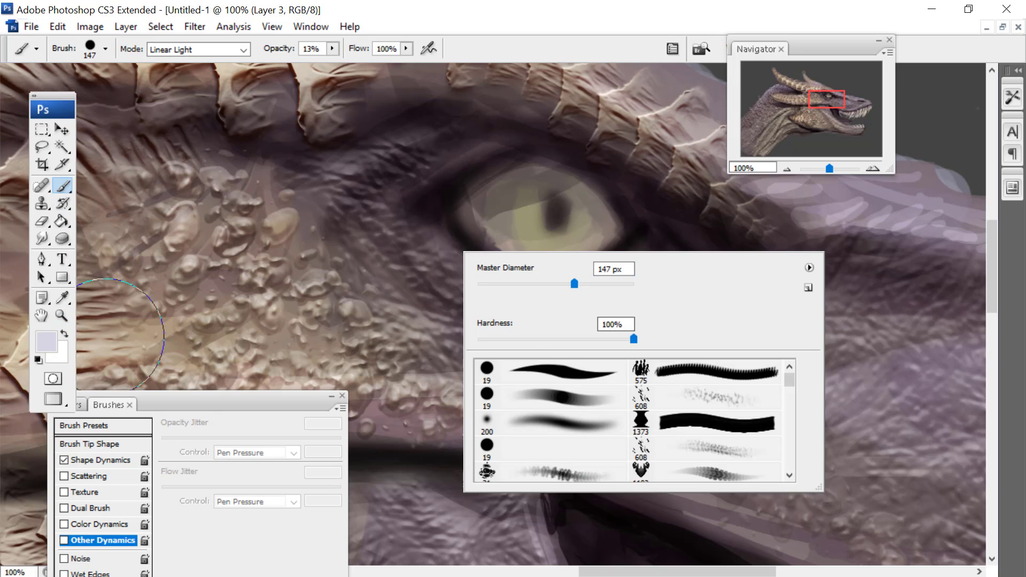
left_click(62, 334)
left_click(46, 341)
left_click(330, 290)
left_click(683, 94)
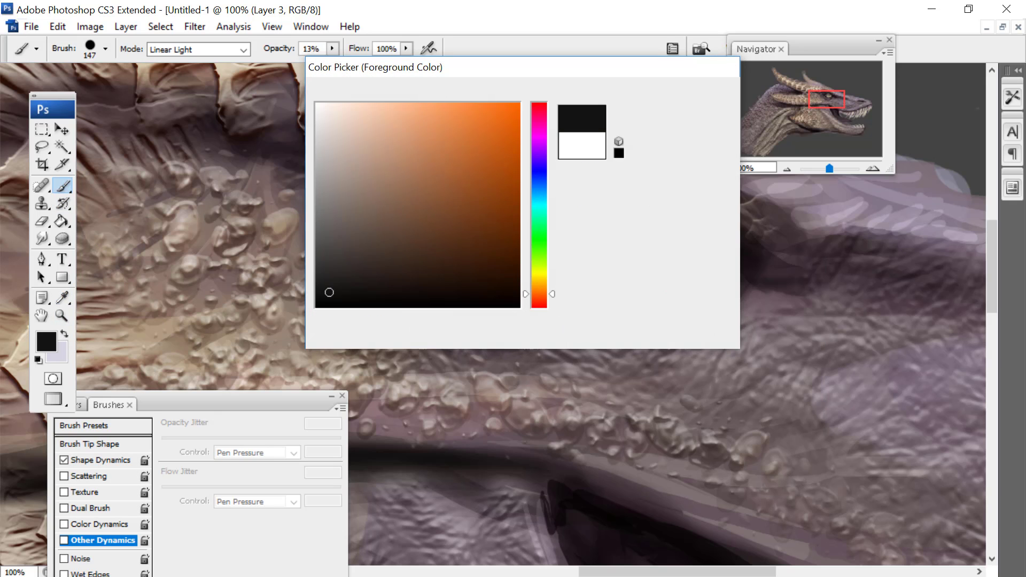
left_click_drag(552, 201, 556, 225)
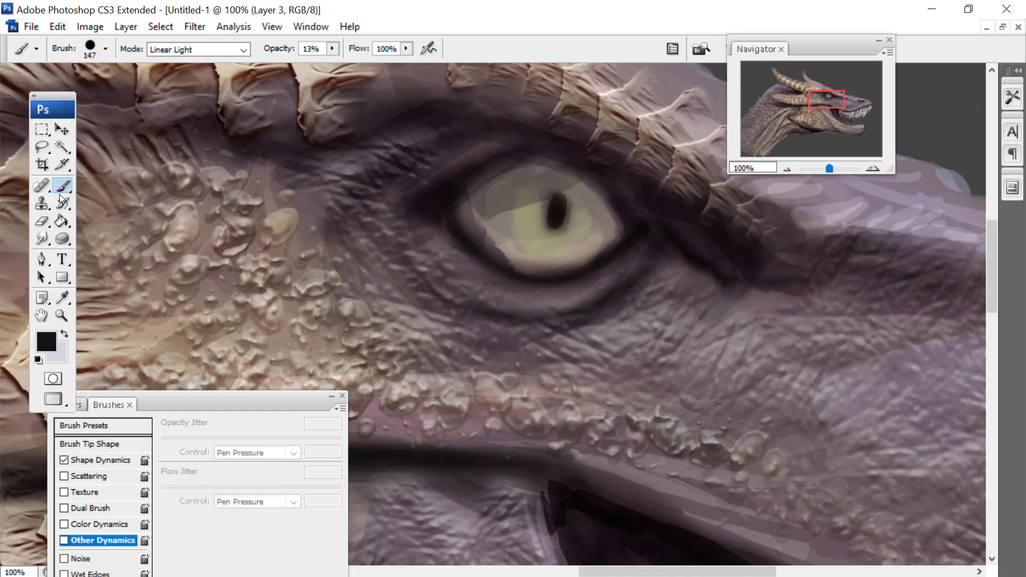
Swap the colours, raise the brush opacity to 21% and set the foreground colour to pale blue d8e0ee
left_click(62, 334)
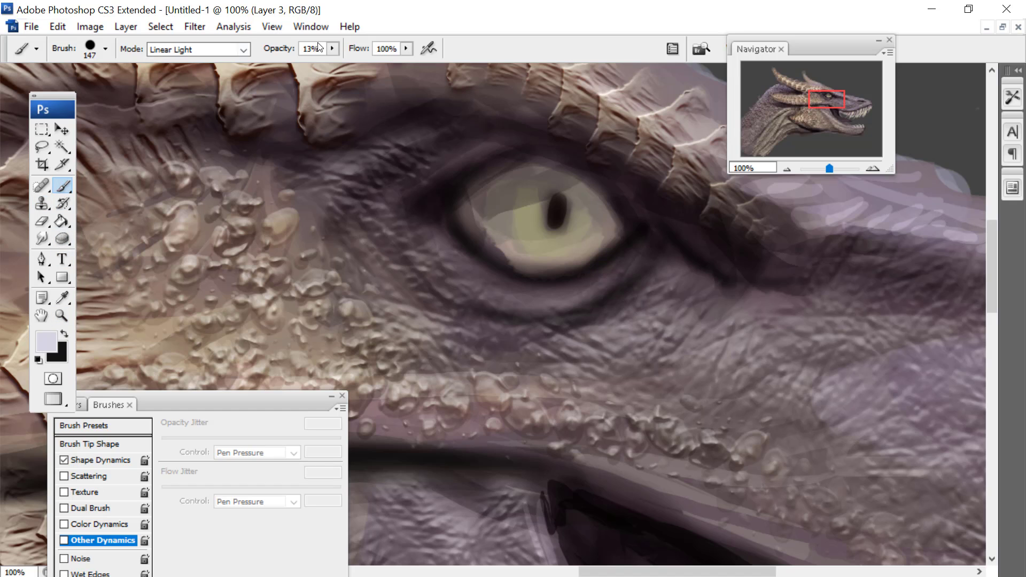
mouse_move(334, 49)
left_mouse_down()
mouse_move(328, 65)
mouse_move(343, 65)
left_mouse_up()
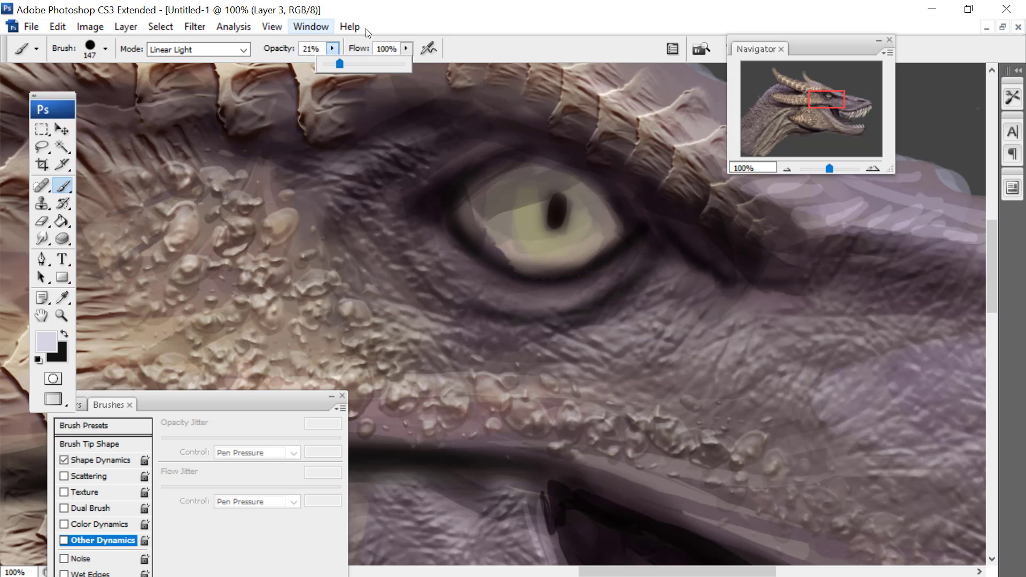
left_click(48, 343)
left_click(335, 117)
left_click(541, 182)
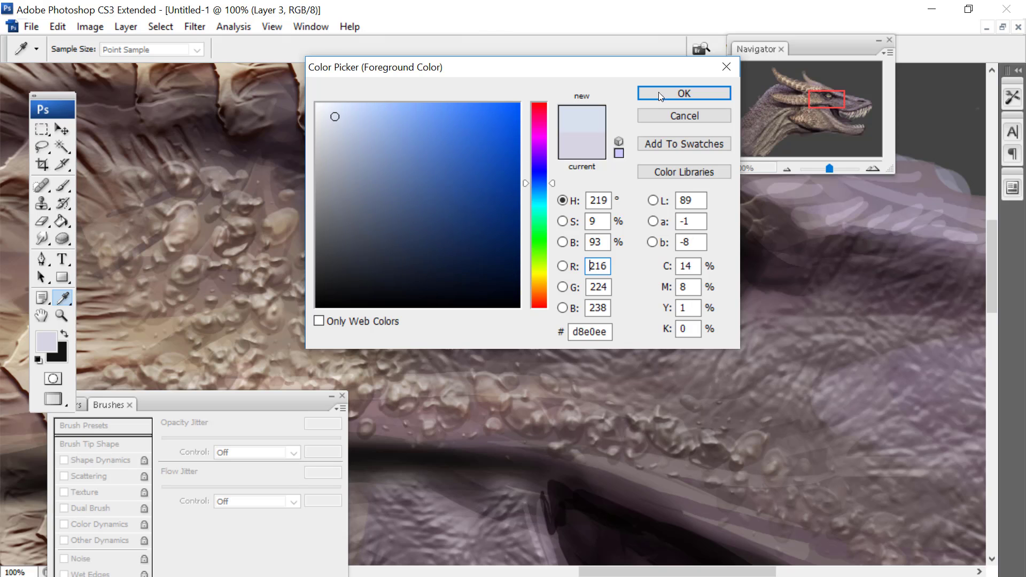
left_click(658, 92)
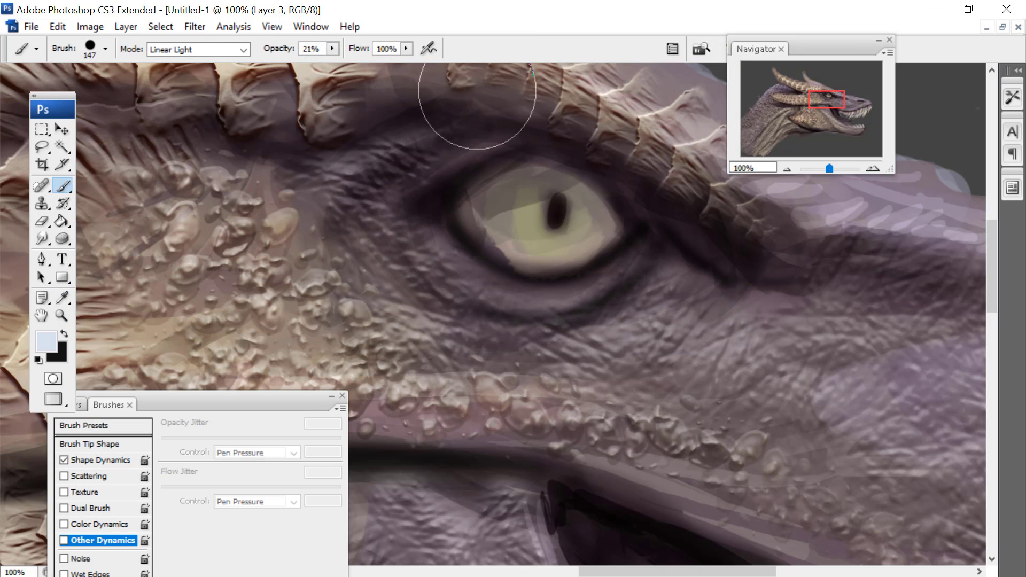
Paint pale blue reflections across the upper eyeball, a bright glint beside the pupil and wet highlights along the lower lid
mouse_move(521, 181)
left_mouse_down()
mouse_move(523, 211)
mouse_move(570, 202)
mouse_move(521, 178)
mouse_move(497, 208)
mouse_move(484, 201)
mouse_move(545, 179)
mouse_move(600, 188)
left_mouse_up()
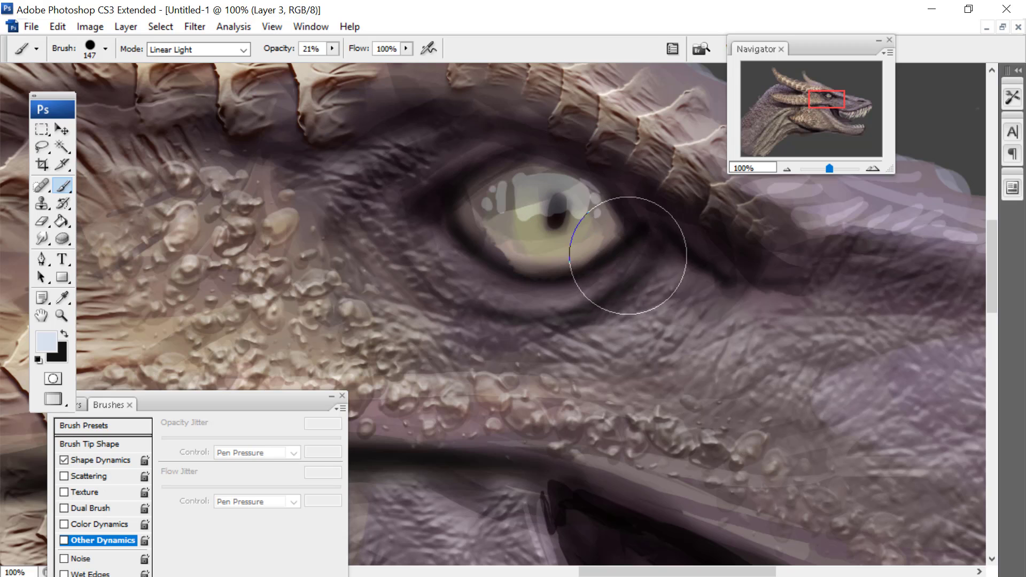
mouse_move(626, 236)
left_mouse_down()
mouse_move(609, 257)
mouse_move(647, 240)
mouse_move(587, 273)
left_mouse_up()
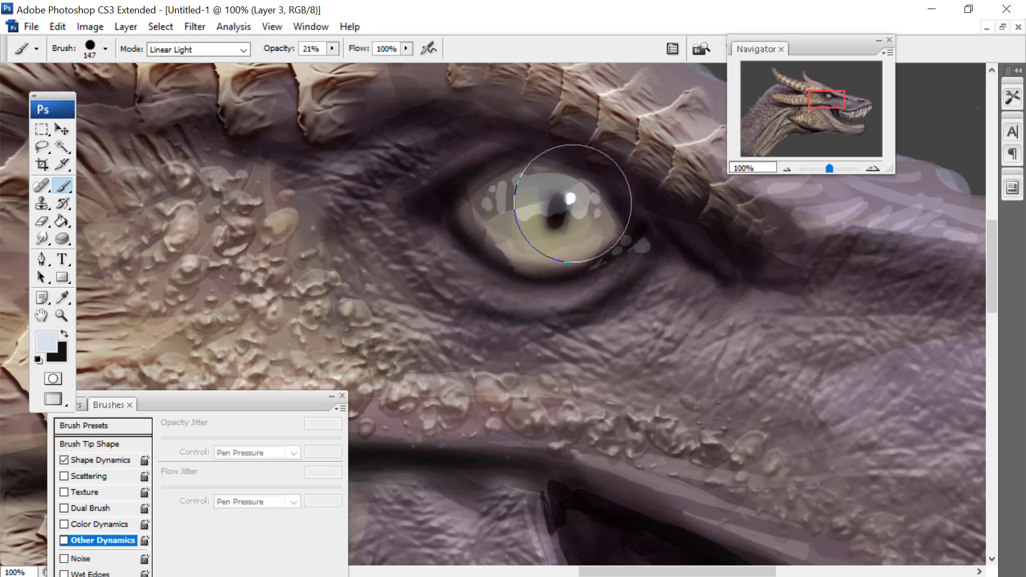
left_click_drag(568, 201, 568, 200)
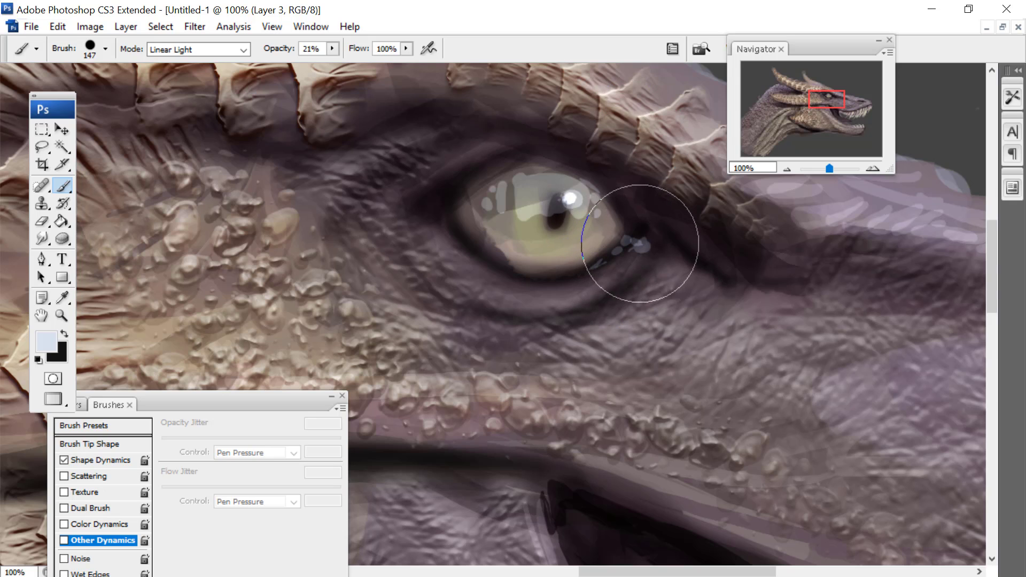
mouse_move(640, 244)
left_mouse_down()
mouse_move(573, 279)
mouse_move(522, 285)
mouse_move(493, 275)
left_mouse_up()
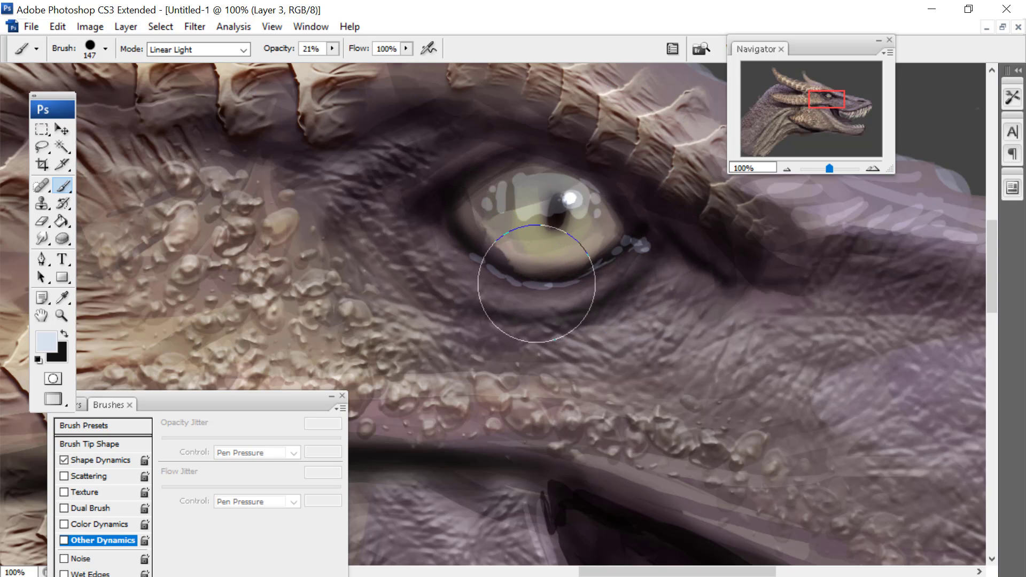
key("ctrl+0")
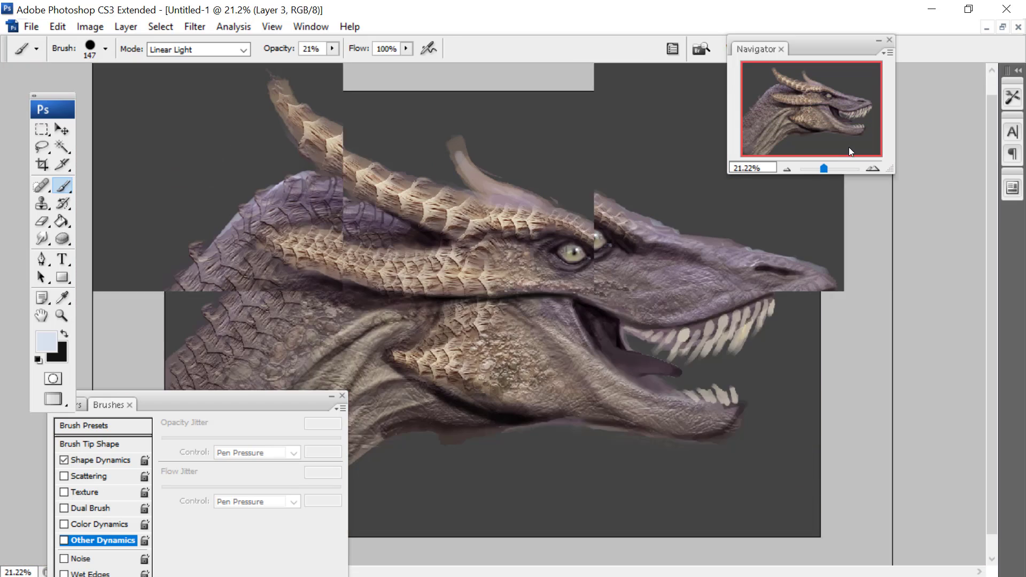
Paint pale blue wet highlights inside the mouth and along the tongue with the 147 px Linear Light brush at 21% opacity
left_click(830, 168)
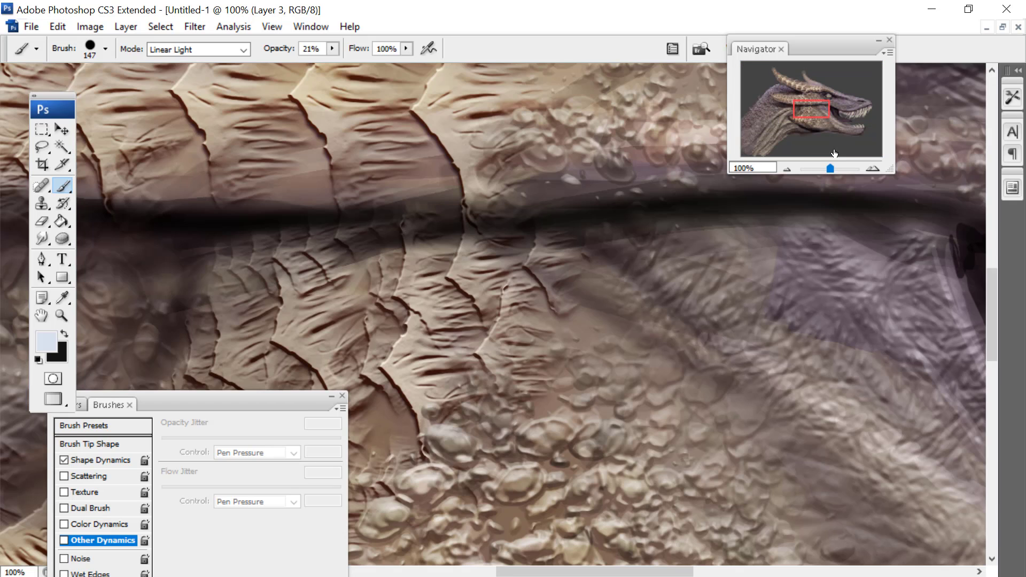
left_click_drag(821, 105, 842, 111)
left_click_drag(489, 322, 397, 148)
left_click_drag(829, 111, 836, 114)
mouse_move(772, 397)
left_mouse_down()
mouse_move(655, 360)
mouse_move(501, 337)
mouse_move(439, 340)
mouse_move(351, 259)
left_mouse_up()
mouse_move(454, 306)
left_mouse_down()
mouse_move(392, 272)
mouse_move(344, 222)
left_mouse_up()
mouse_move(454, 268)
left_mouse_down()
mouse_move(419, 221)
mouse_move(417, 181)
left_mouse_up()
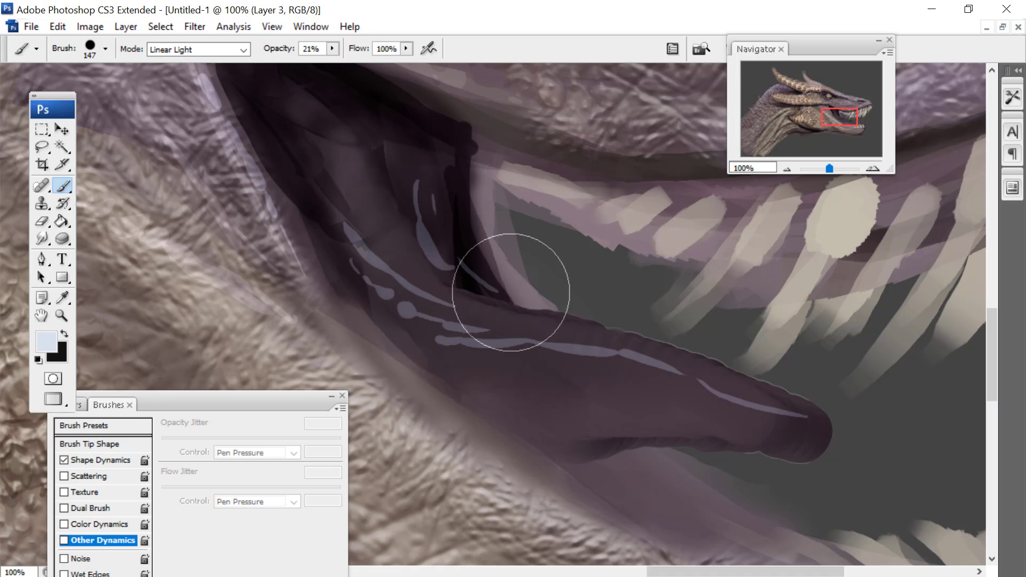
left_click_drag(827, 171, 823, 168)
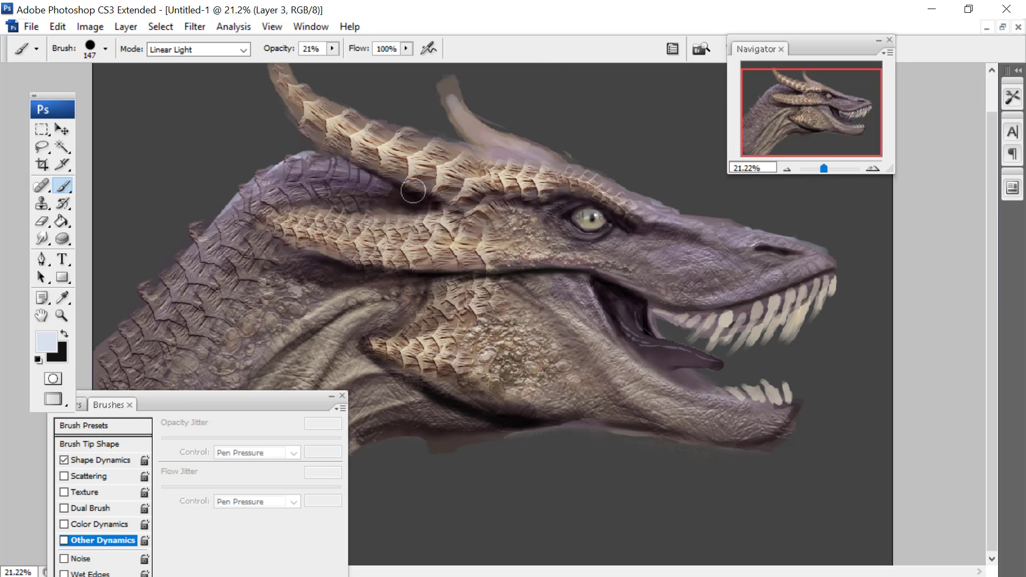
Choose the Smudge tool and set the foreground colour to dark maroon 312226
left_click(43, 239)
left_click_drag(823, 168, 825, 169)
left_click_drag(832, 115, 832, 104)
left_click(46, 341)
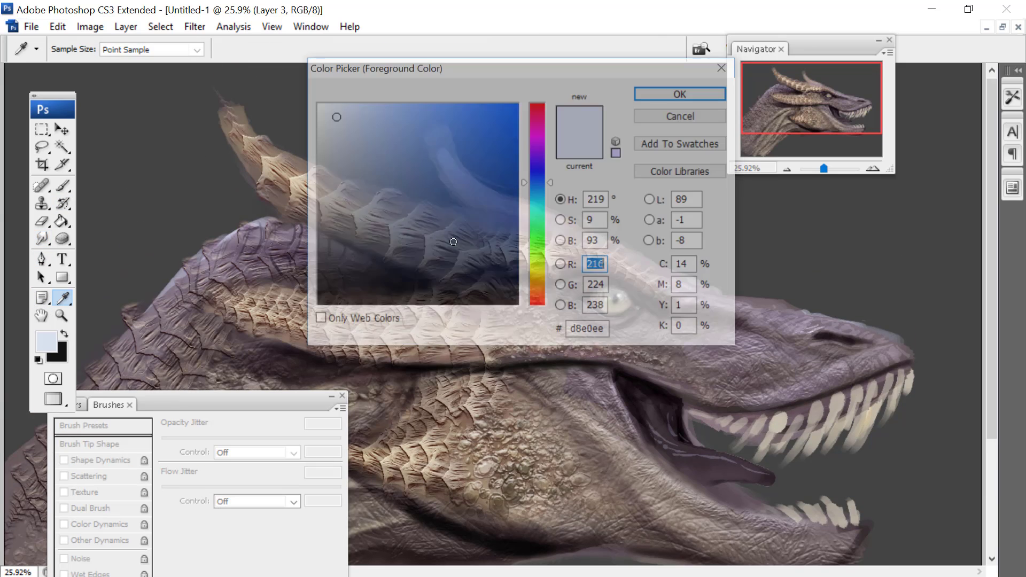
left_click(539, 113)
left_click_drag(373, 257, 379, 269)
left_click(701, 92)
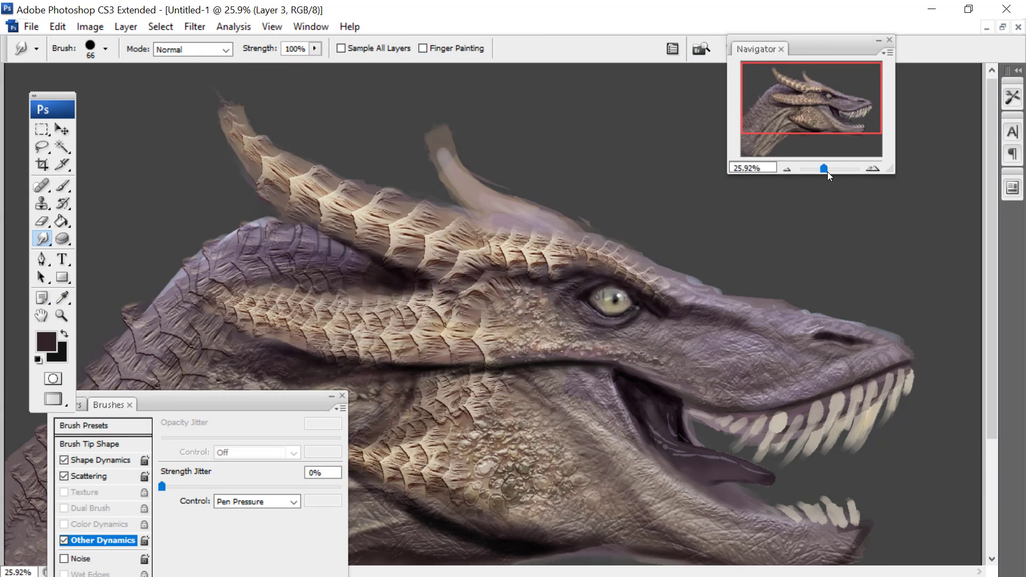
Smudge the gums into rounded arches around the upper tooth roots with an 83 px hard round brush
left_click_drag(826, 169, 830, 169)
left_click_drag(824, 100, 861, 111)
left_click_drag(826, 48, 884, 40)
mouse_move(108, 405)
left_mouse_down()
mouse_move(134, 415)
mouse_move(757, 326)
left_mouse_up()
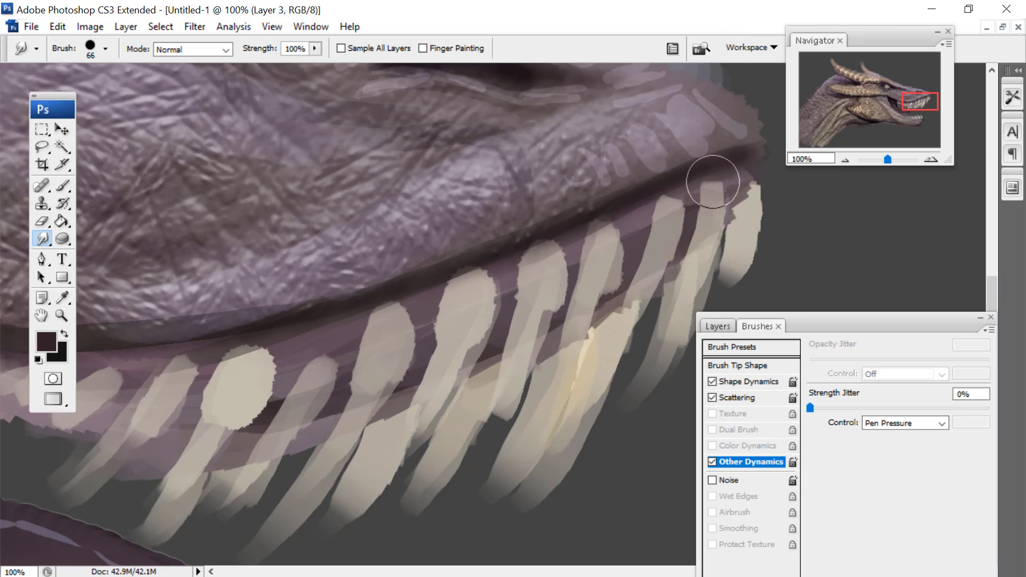
left_click(54, 29)
left_click(82, 45)
right_click(652, 229)
left_click(722, 351)
left_click_drag(679, 263, 731, 263)
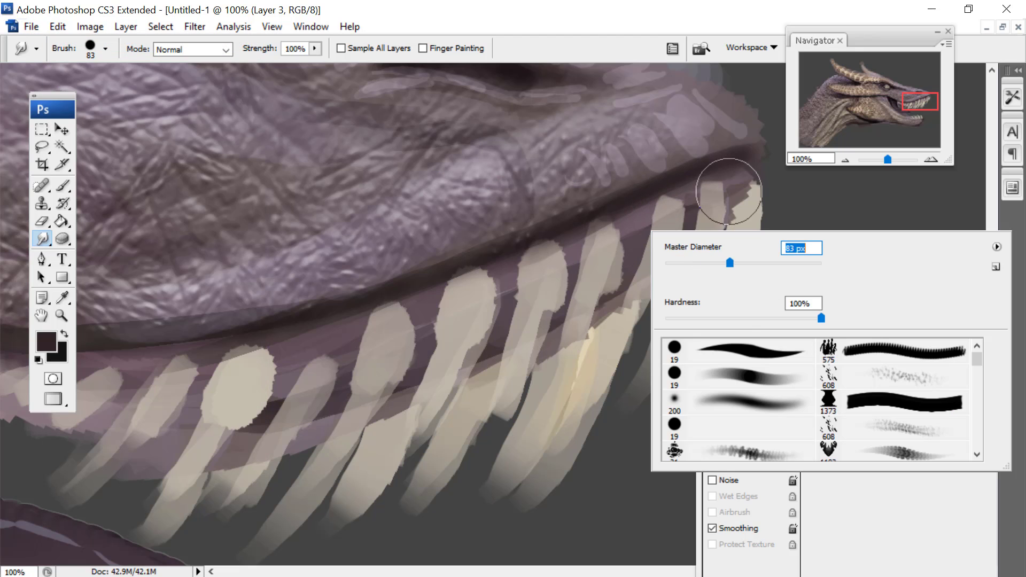
mouse_move(641, 235)
left_mouse_down()
mouse_move(667, 198)
mouse_move(684, 224)
mouse_move(719, 179)
mouse_move(693, 194)
mouse_move(720, 176)
mouse_move(713, 191)
mouse_move(732, 193)
mouse_move(736, 205)
mouse_move(754, 168)
left_mouse_up()
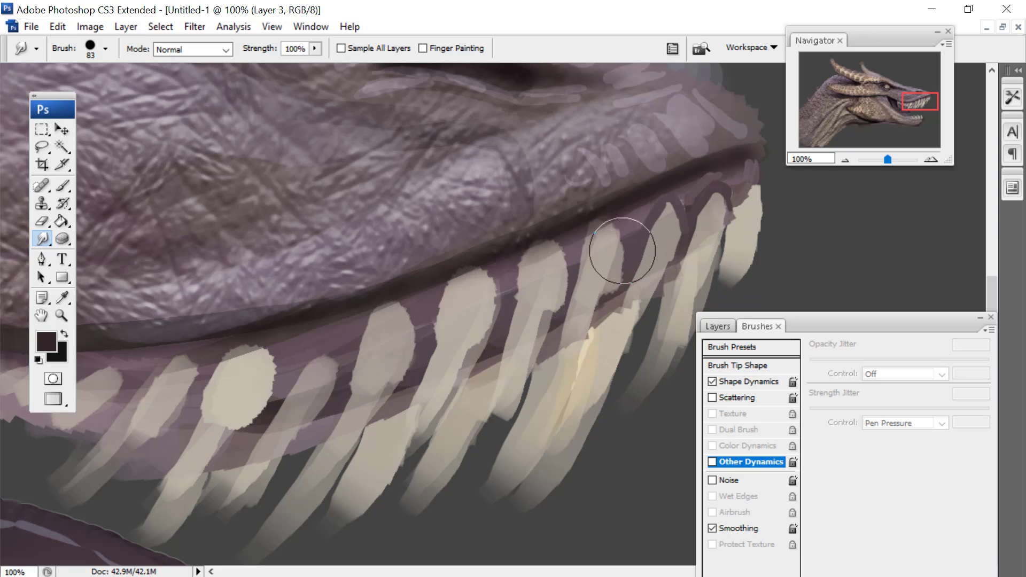
mouse_move(623, 251)
left_mouse_down()
mouse_move(594, 227)
mouse_move(581, 257)
mouse_move(509, 299)
mouse_move(543, 247)
mouse_move(434, 297)
mouse_move(417, 339)
mouse_move(452, 362)
mouse_move(469, 321)
mouse_move(414, 422)
mouse_move(431, 337)
mouse_move(403, 385)
mouse_move(409, 407)
mouse_move(389, 401)
mouse_move(470, 419)
mouse_move(482, 381)
mouse_move(408, 305)
mouse_move(347, 406)
mouse_move(336, 453)
mouse_move(423, 410)
mouse_move(343, 408)
mouse_move(248, 366)
mouse_move(219, 452)
left_mouse_up()
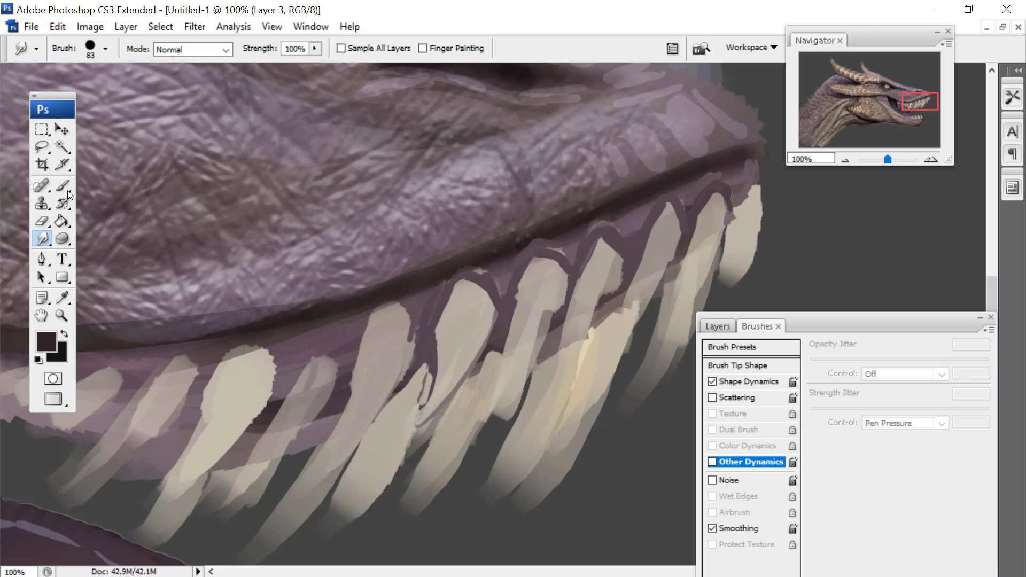
Darken the gum outlines around the upper teeth with the 147 px brush at 21% opacity, switching its mode to Multiply
key("b")
mouse_move(425, 341)
left_mouse_down()
mouse_move(383, 302)
mouse_move(348, 364)
mouse_move(349, 391)
mouse_move(295, 340)
left_mouse_up()
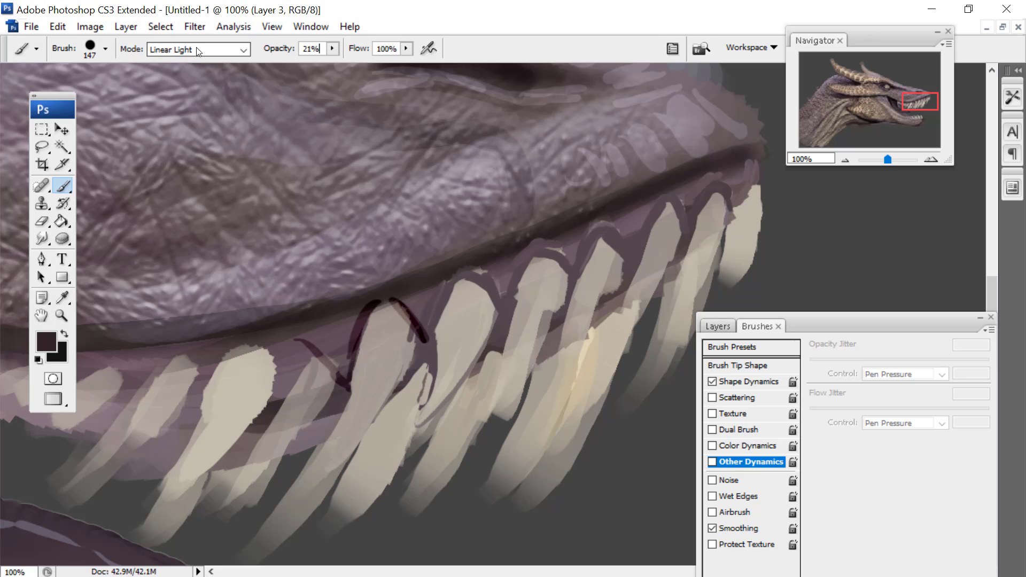
left_click(176, 49)
left_click(162, 115)
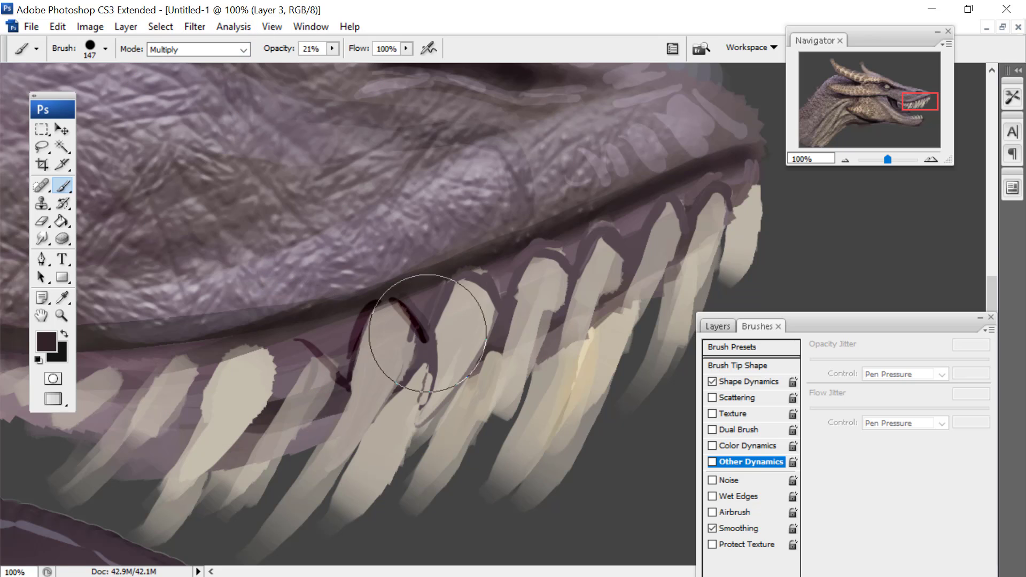
mouse_move(424, 297)
left_mouse_down()
mouse_move(468, 272)
mouse_move(501, 296)
mouse_move(529, 266)
mouse_move(580, 256)
mouse_move(616, 208)
mouse_move(627, 244)
mouse_move(701, 207)
left_mouse_up()
left_click_drag(739, 166, 746, 177)
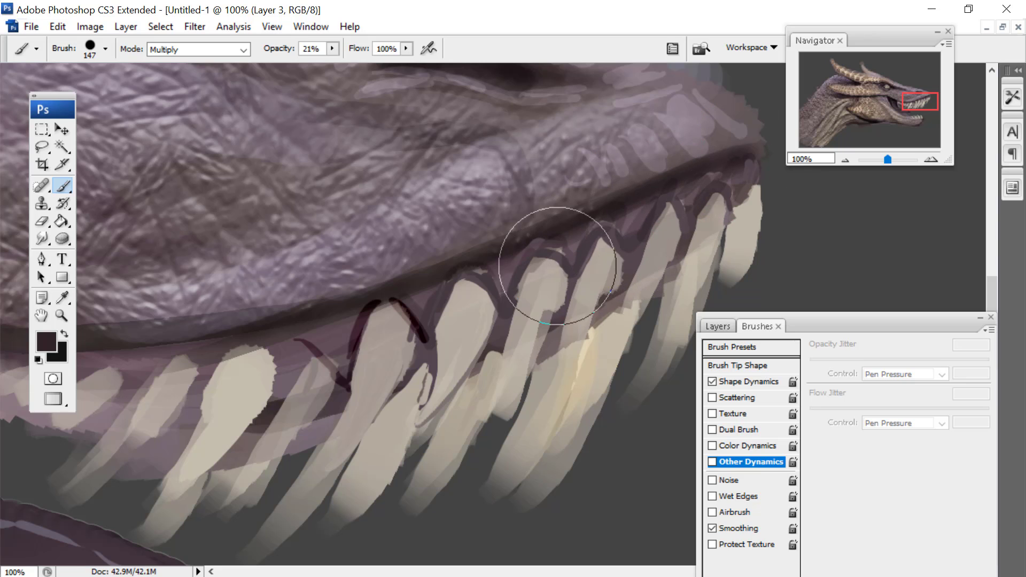
Shade the sides of the upper teeth and the gaps between them with dark maroon Multiply strokes
left_click_drag(561, 263, 501, 400)
left_click_drag(513, 334, 471, 419)
left_click_drag(578, 268, 551, 403)
left_click_drag(614, 232, 591, 330)
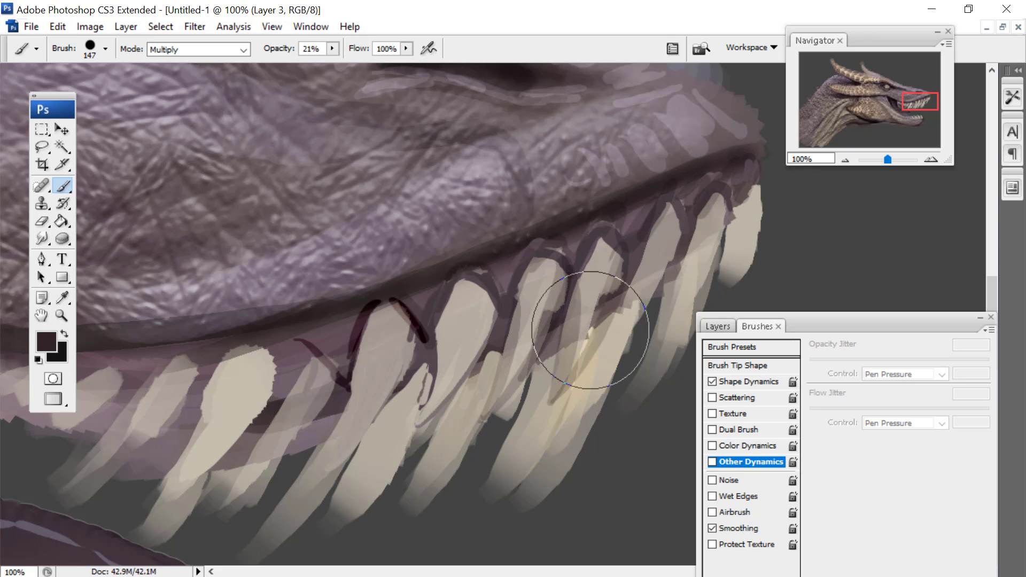
left_click_drag(405, 325, 328, 469)
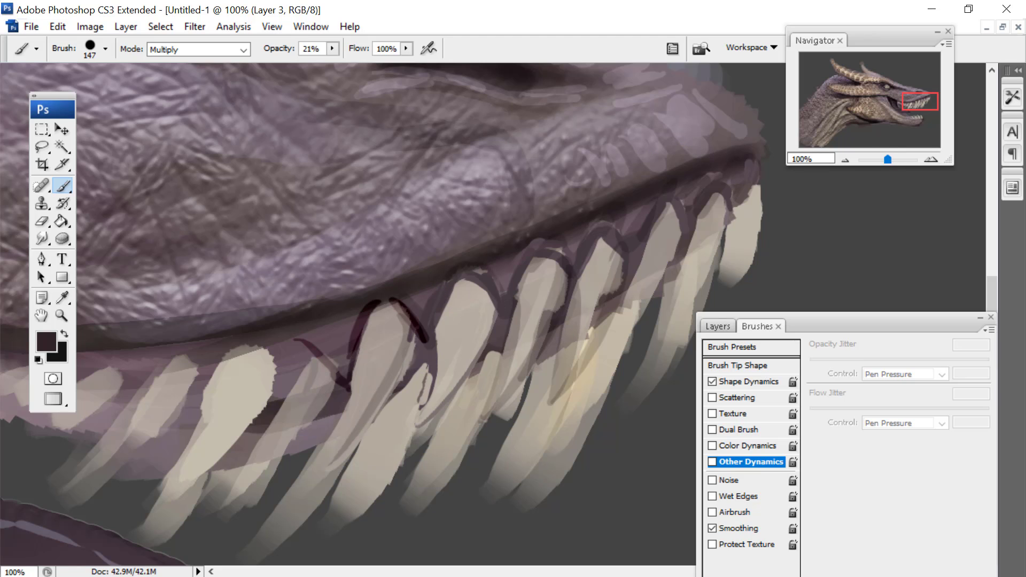
left_click_drag(363, 351, 304, 477)
mouse_move(236, 370)
left_mouse_down()
mouse_move(246, 415)
mouse_move(237, 395)
mouse_move(272, 363)
mouse_move(223, 411)
mouse_move(215, 372)
mouse_move(179, 492)
left_mouse_up()
left_click_drag(286, 376, 307, 357)
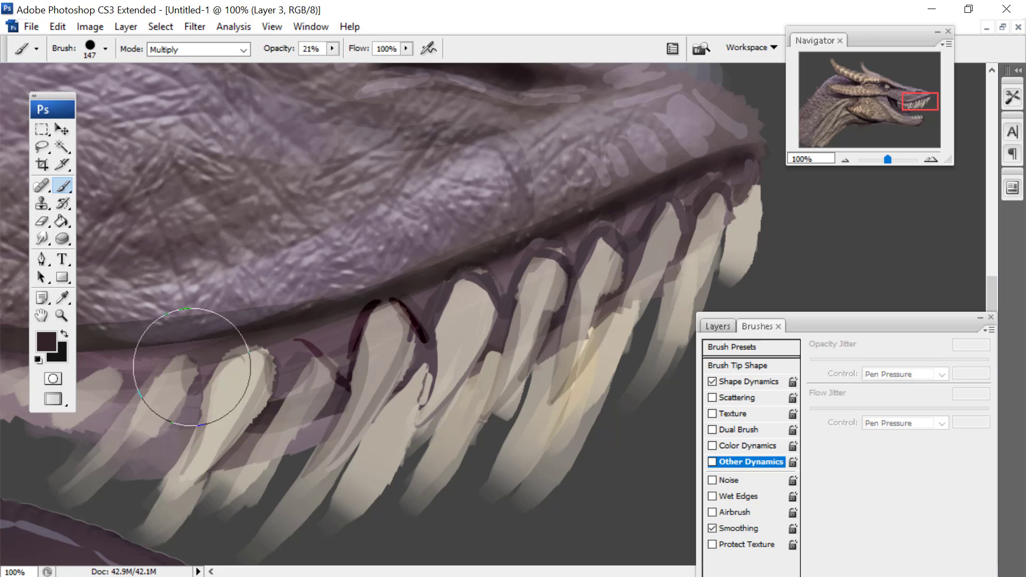
left_click_drag(193, 366, 116, 456)
Erase around the upper teeth with a 70 px hard round eraser to trim them to sharp points
left_click_drag(887, 159, 880, 160)
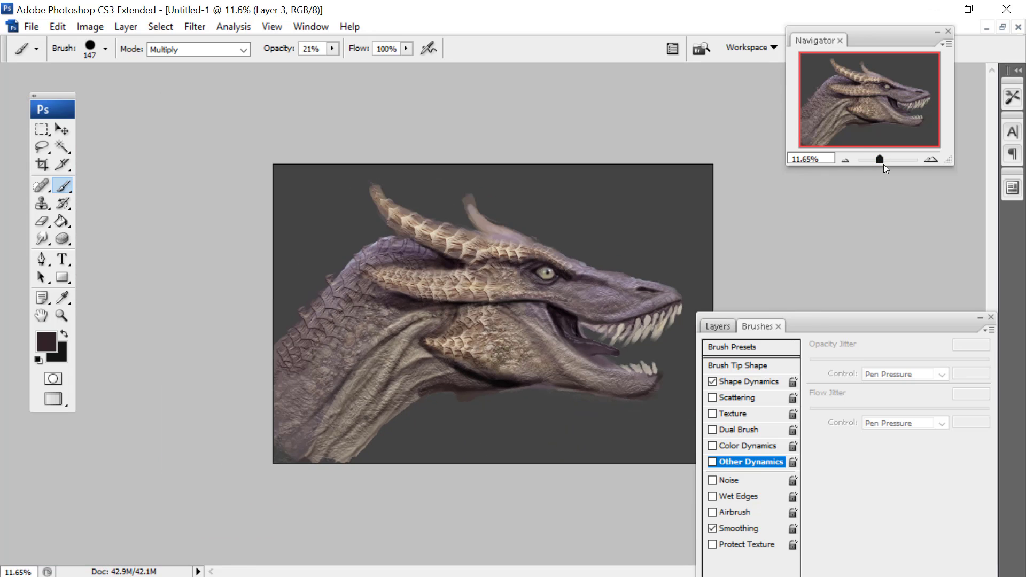
mouse_move(815, 318)
left_mouse_down()
mouse_move(323, 122)
mouse_move(214, 137)
left_mouse_up()
left_click_drag(881, 160, 881, 160)
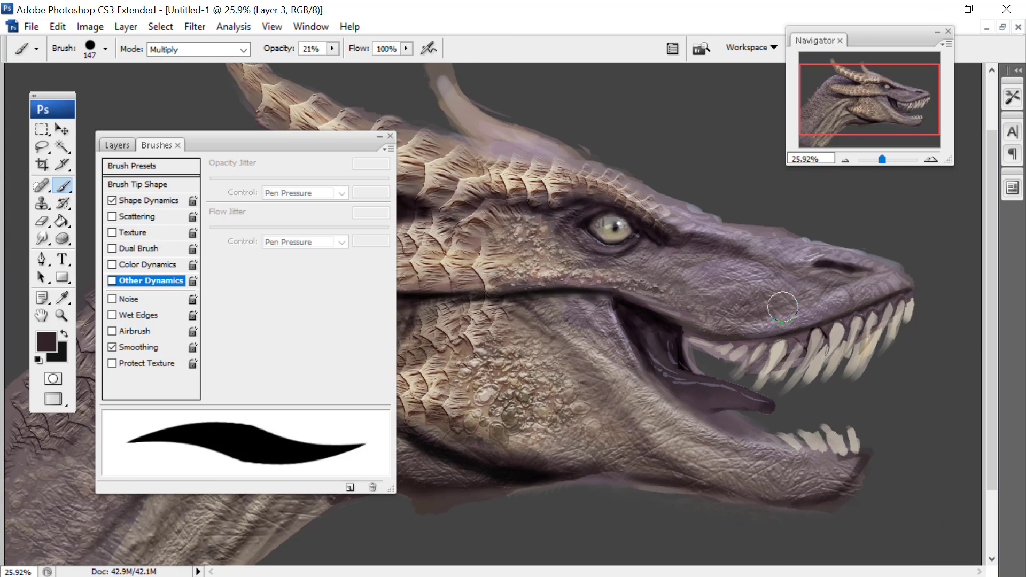
left_click(38, 235)
left_click(44, 222)
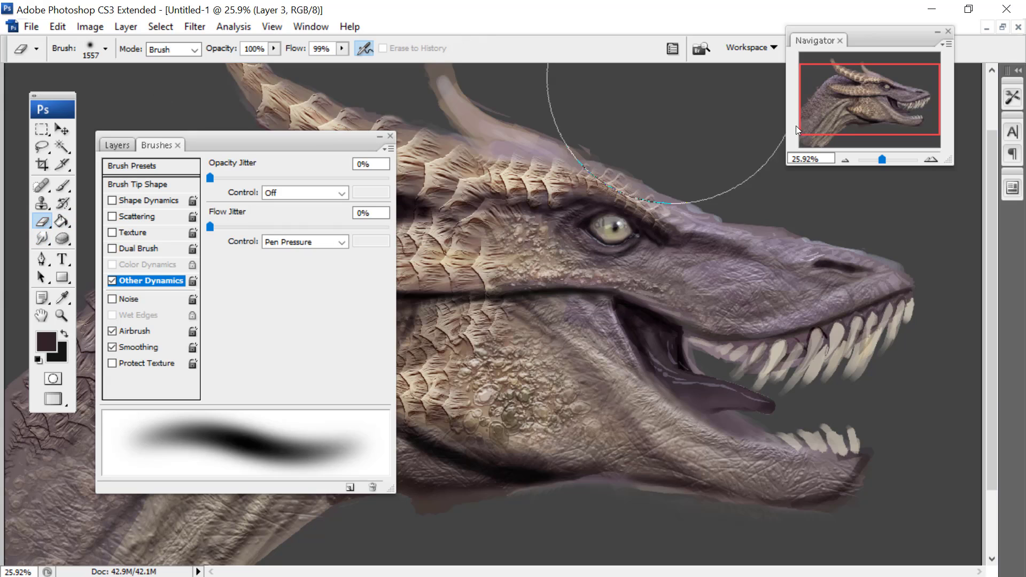
right_click(759, 390)
left_click(768, 449)
left_click(729, 362)
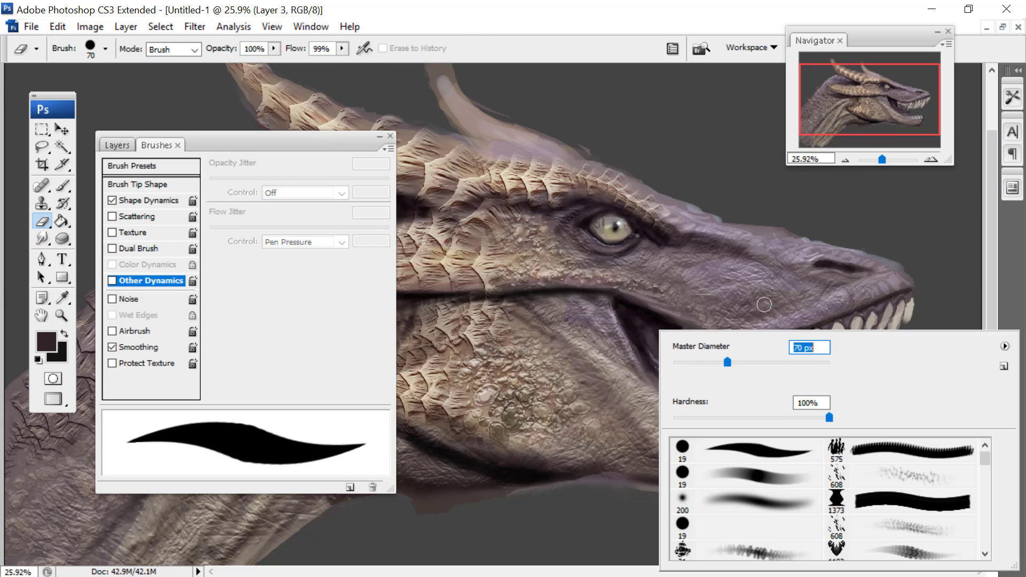
left_click(739, 154)
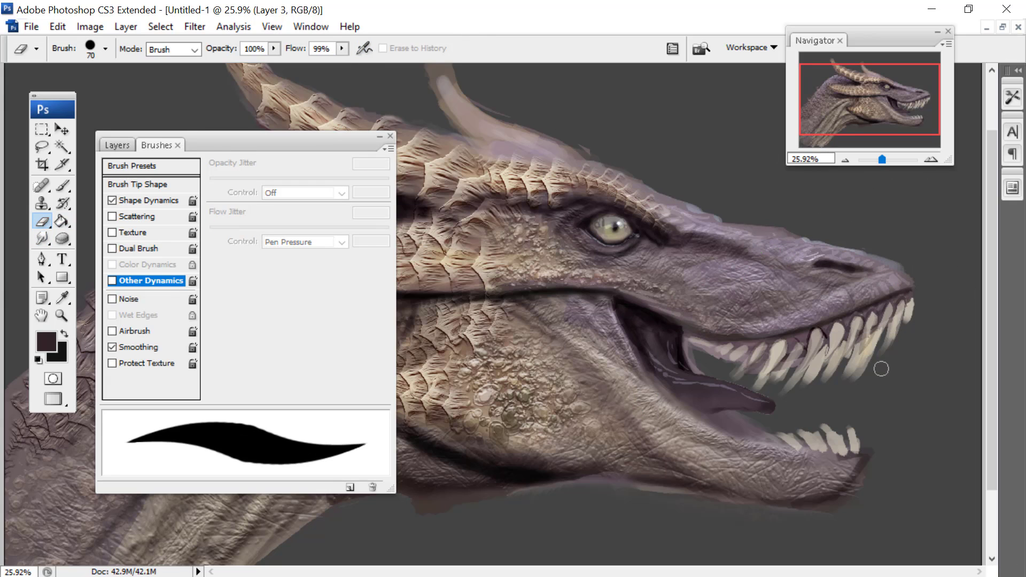
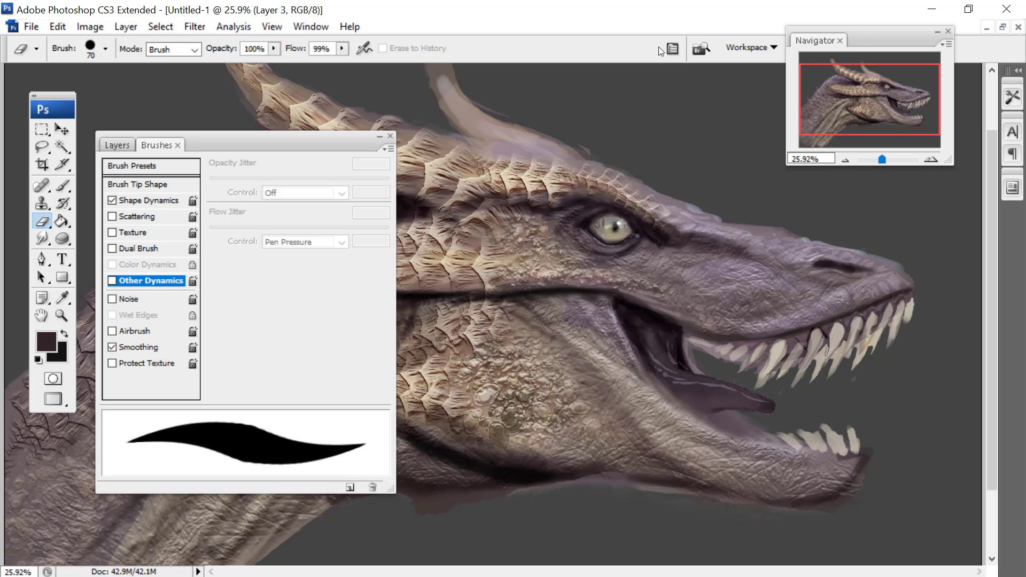
Paint pale cream highlights on the upper front teeth with the Multiply brush at 100% opacity
left_click(47, 340)
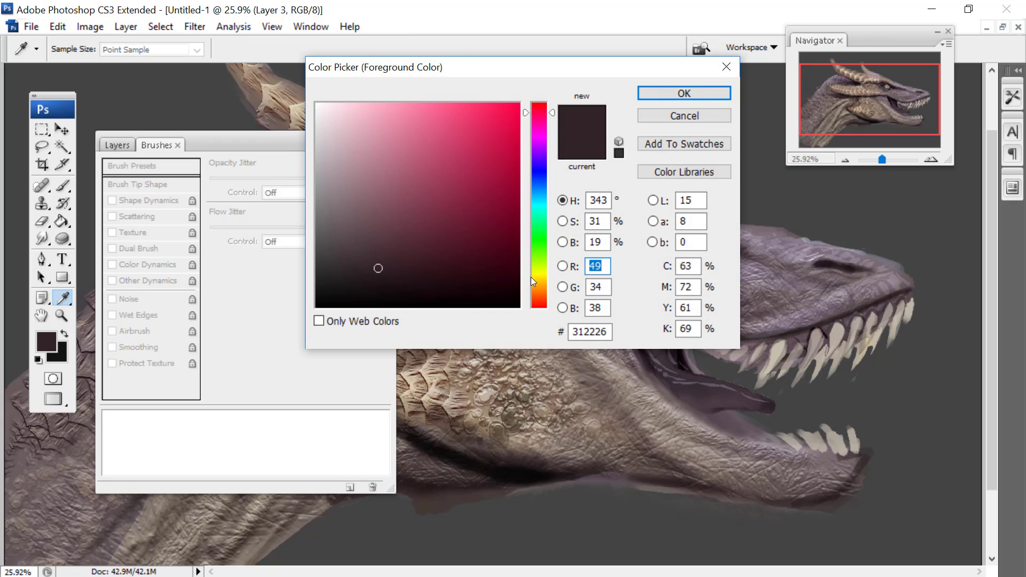
left_click(539, 281)
left_click(363, 103)
left_click(650, 94)
key("e")
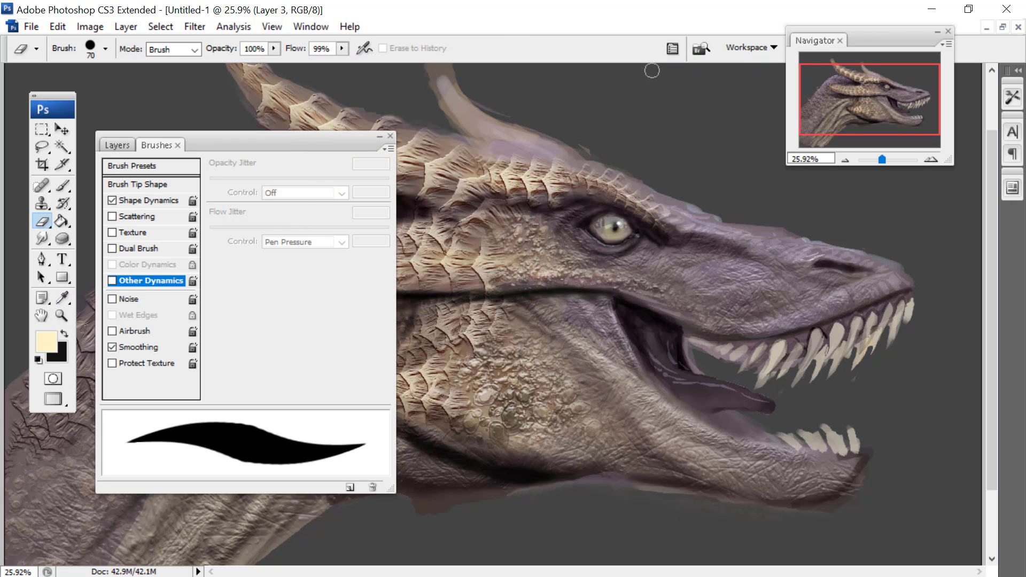
left_click(56, 190)
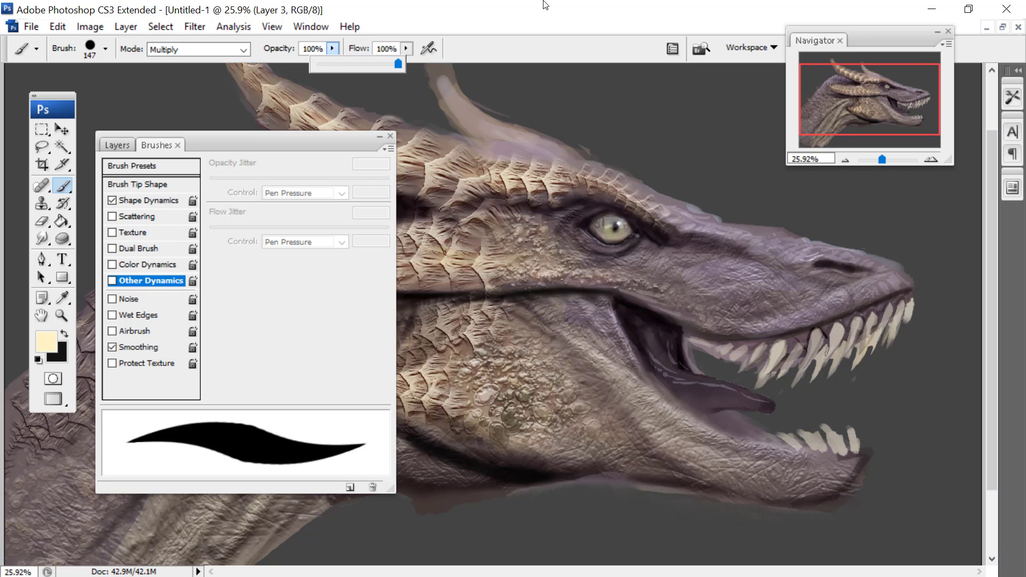
left_click(886, 335)
left_click_drag(886, 342, 890, 334)
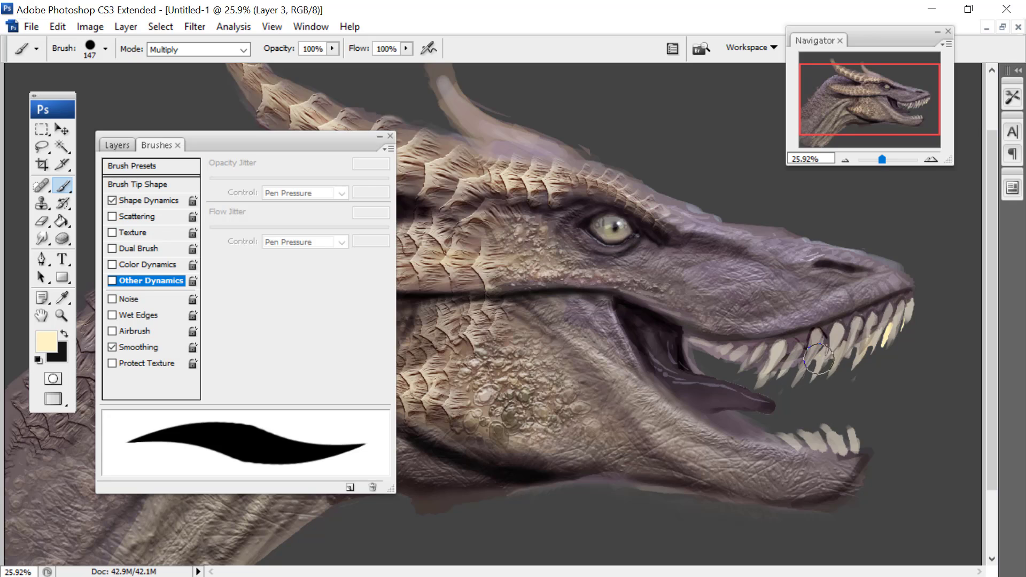
left_click_drag(837, 351, 839, 357)
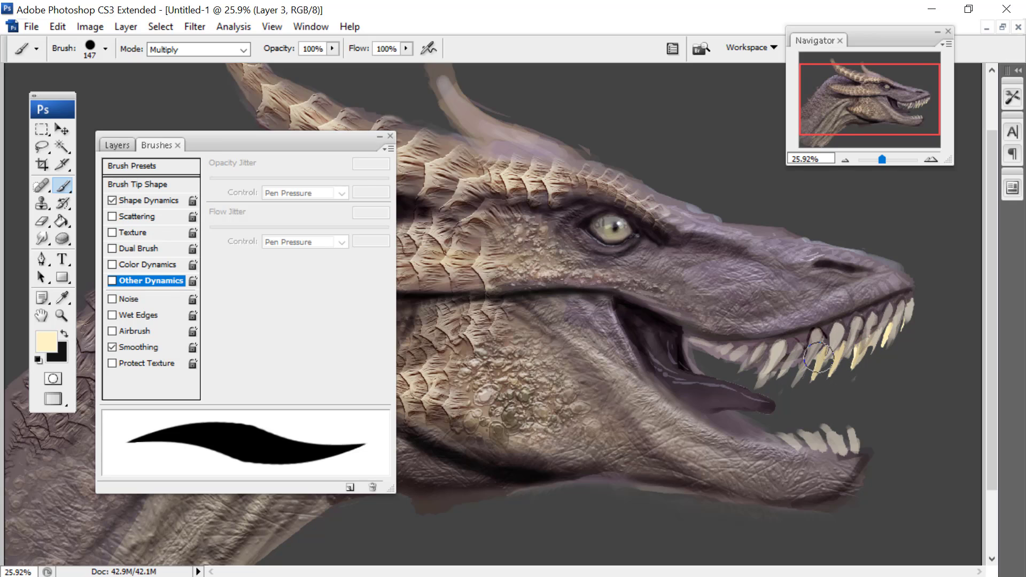
Switch the brush mode to Normal and paint cream highlights on a middle upper tooth and the lower teeth
left_click(244, 49)
left_click(174, 59)
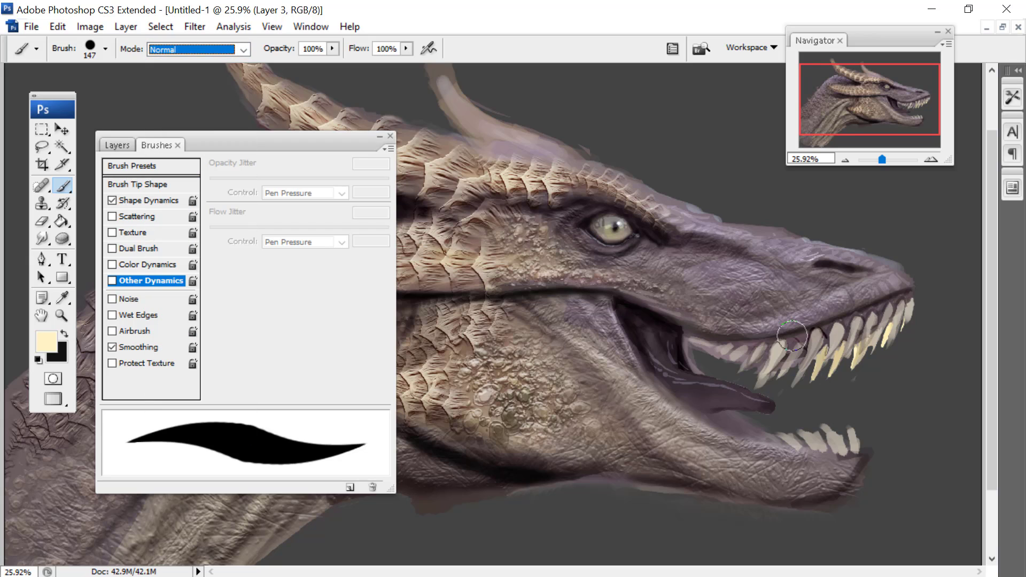
mouse_move(799, 368)
left_mouse_down()
mouse_move(792, 390)
mouse_move(798, 379)
left_mouse_up()
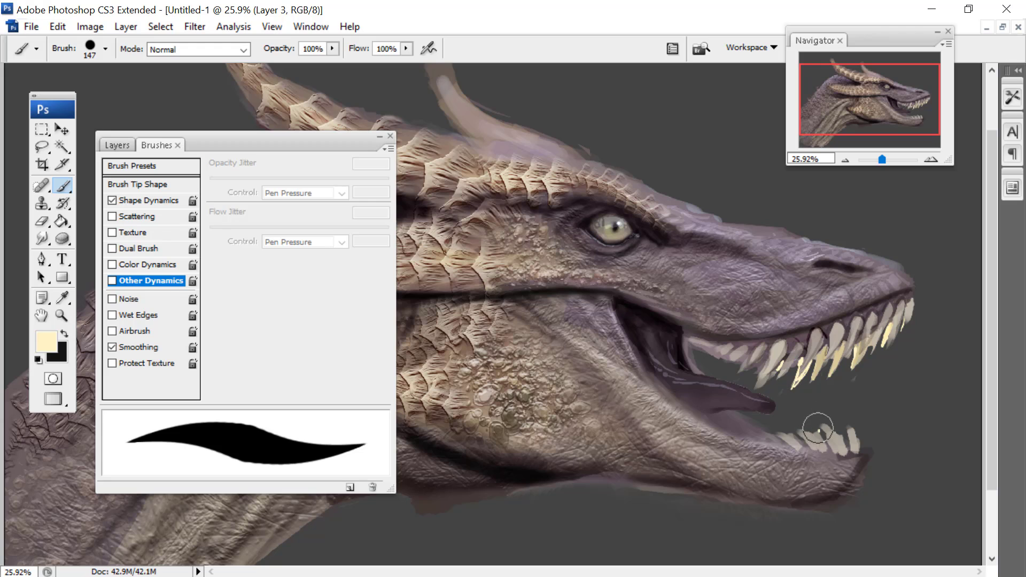
left_click_drag(818, 428, 778, 434)
left_click_drag(761, 422, 770, 434)
left_click_drag(745, 422, 755, 428)
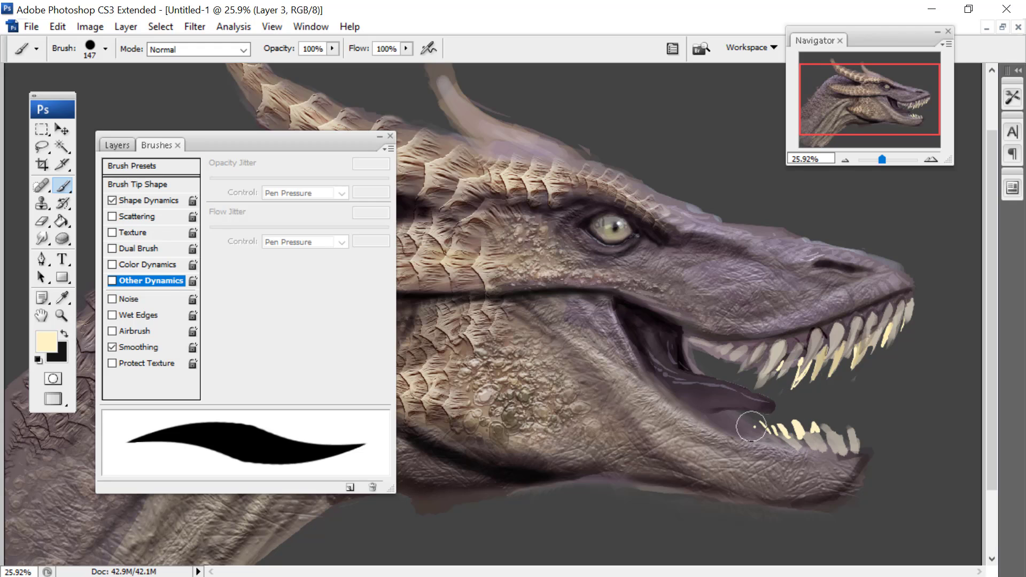
Set the foreground colour to pale yellow fffcdd
left_click(44, 336)
left_click_drag(526, 281, 526, 276)
left_click(342, 105)
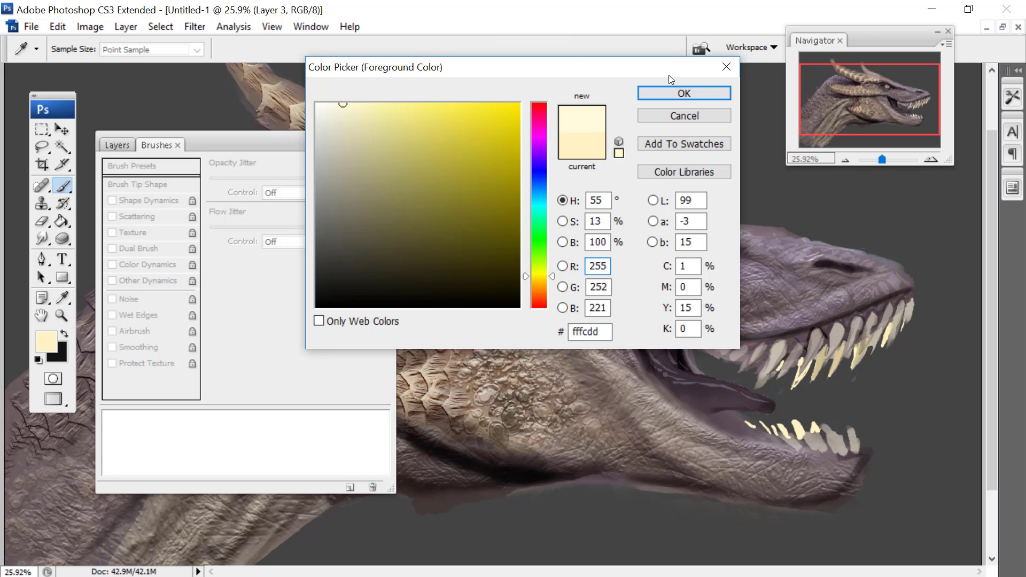
left_click(674, 93)
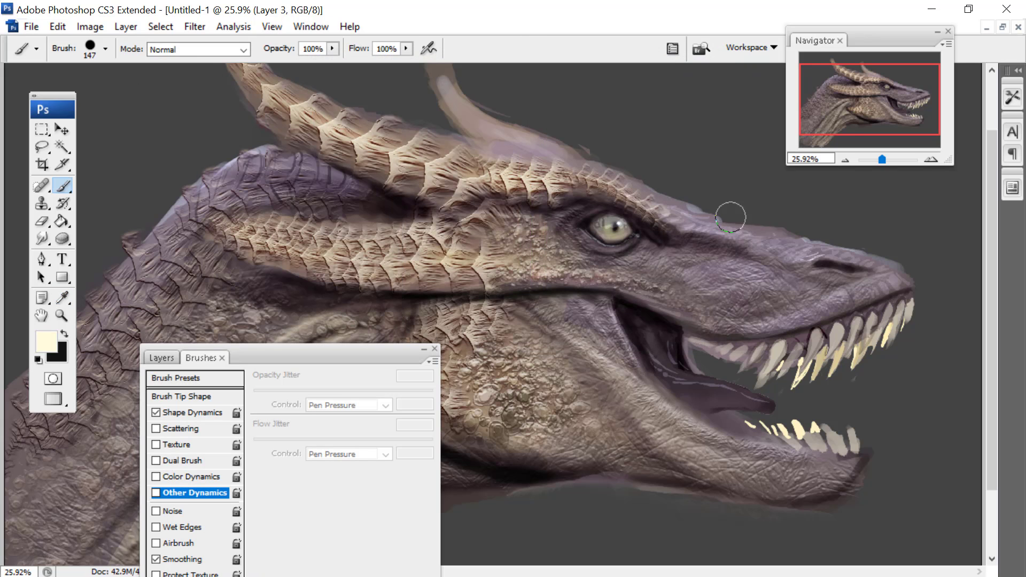
Paint a thin pale yellow rim light along the top of the snout, brow and base of the far horn
left_click_drag(725, 214, 660, 189)
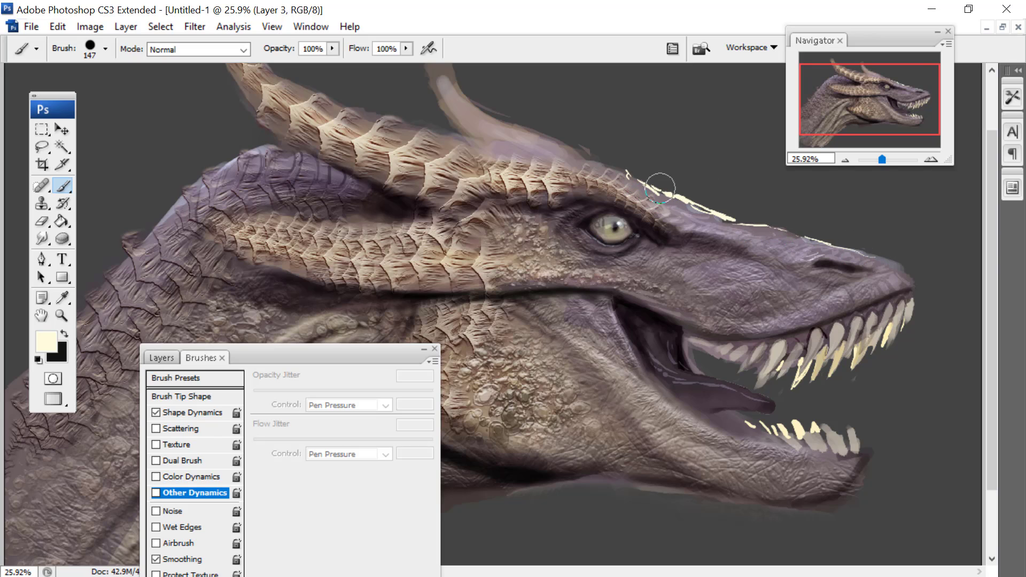
left_click_drag(606, 175, 575, 162)
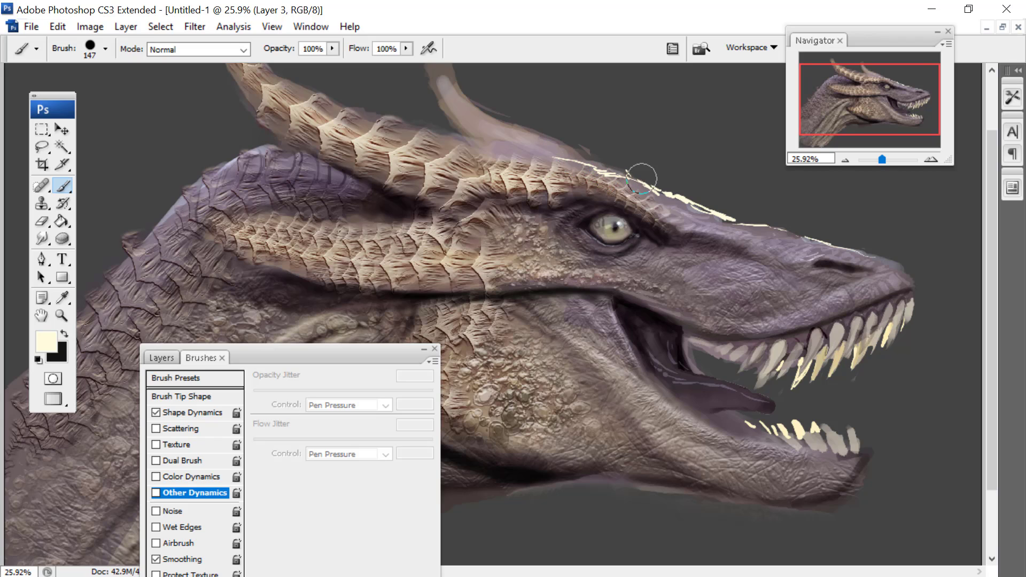
mouse_move(641, 179)
left_mouse_down()
mouse_move(508, 115)
mouse_move(546, 133)
left_mouse_up()
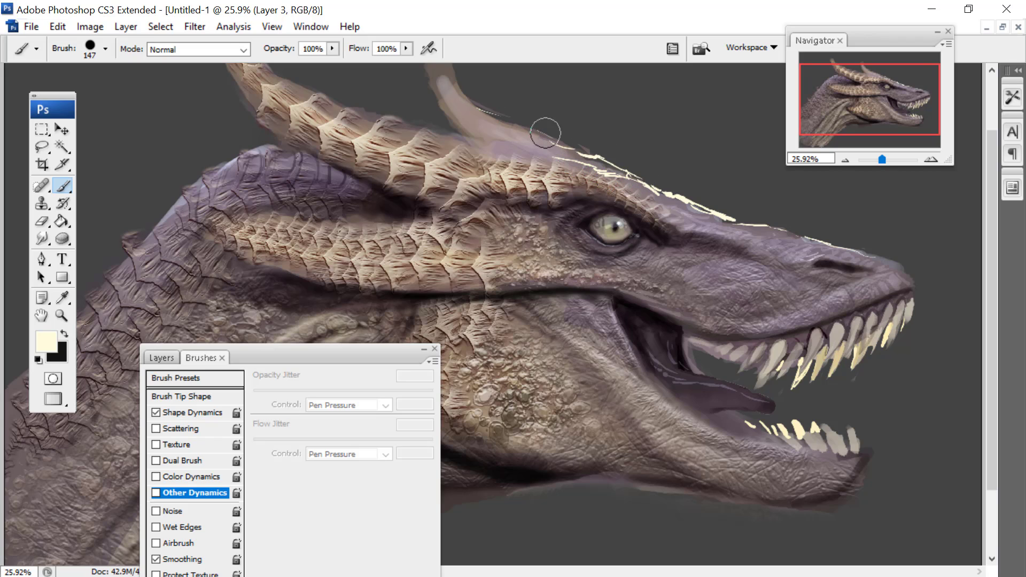
Extend the pale yellow rim light along the upper edges of both horns up to their tips
left_click_drag(867, 93, 801, 6)
left_click_drag(497, 192, 414, 115)
left_click_drag(569, 230, 354, 186)
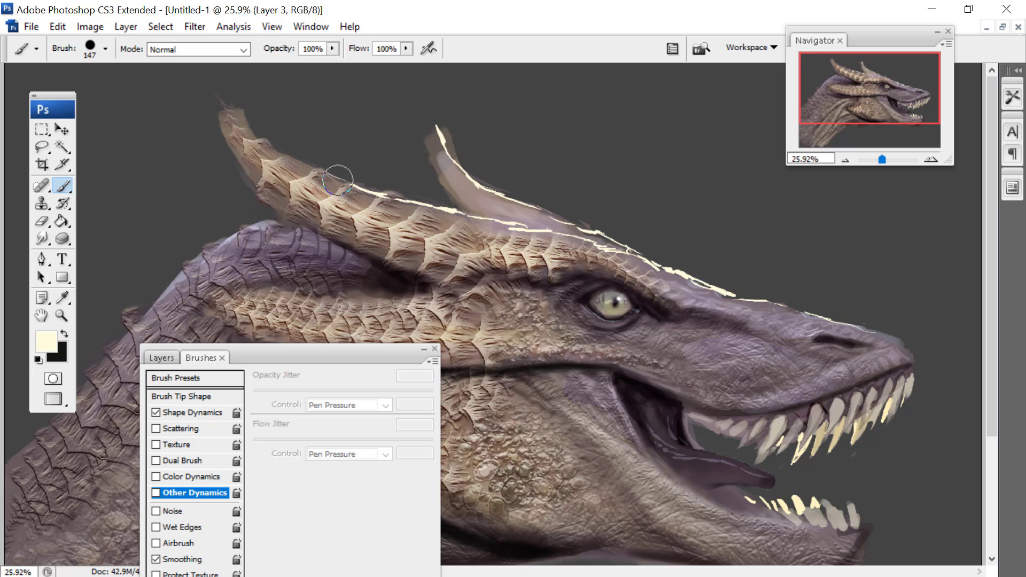
mouse_move(291, 159)
left_mouse_down()
mouse_move(236, 118)
mouse_move(230, 100)
left_mouse_up()
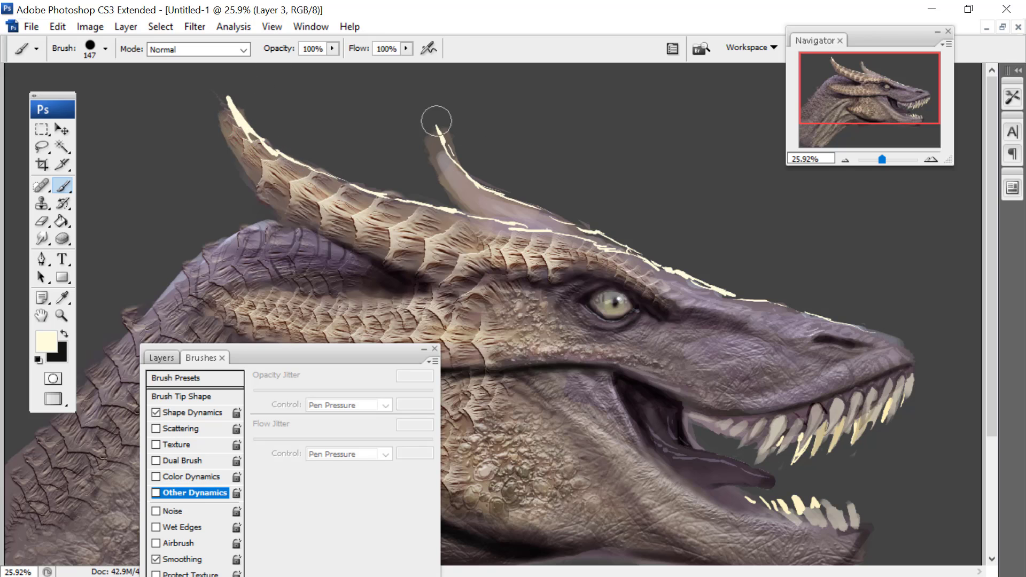
Set the foreground colour to tan d4c099 and choose a 31 px hard round brush with pen-pressure opacity
left_click(54, 340)
left_click_drag(539, 281, 539, 285)
left_click(372, 137)
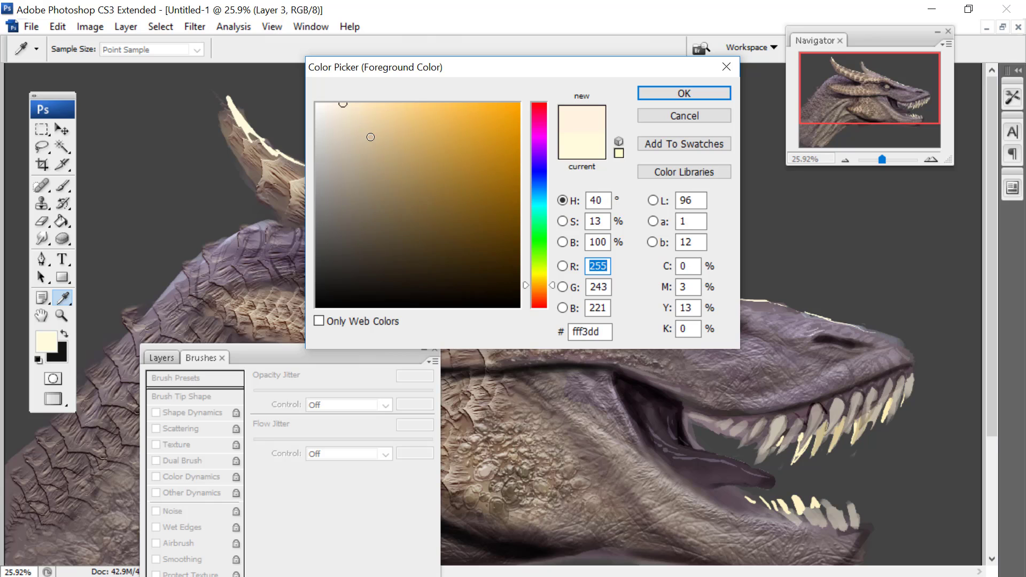
left_click(674, 94)
right_click(256, 82)
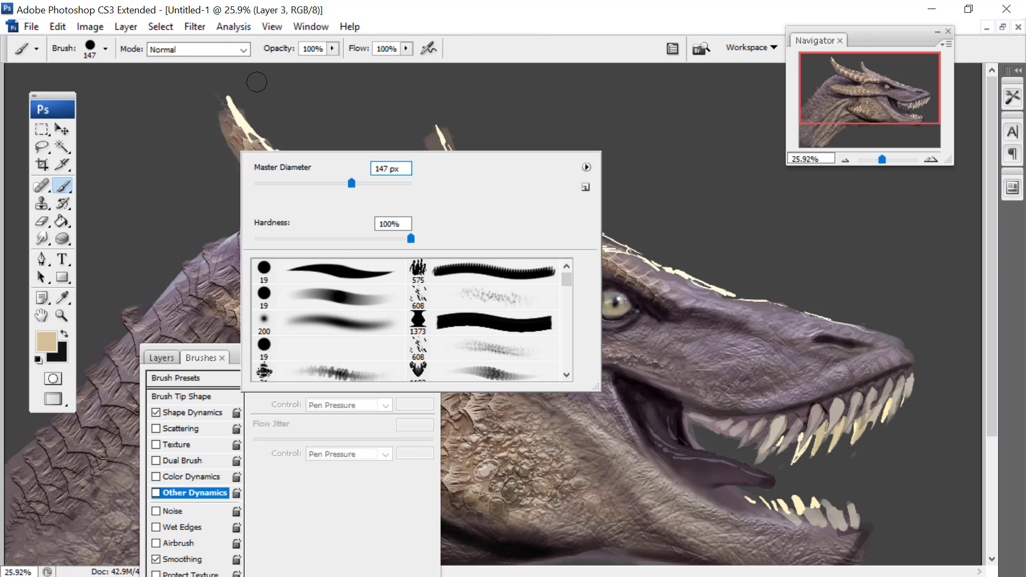
left_click(331, 301)
left_click(278, 183)
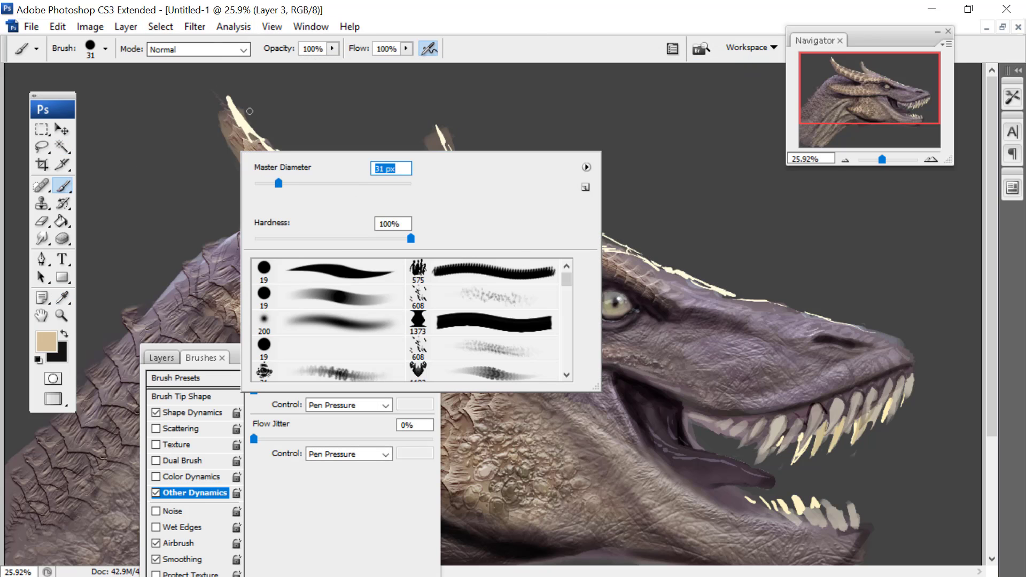
Tint the far horn and the near horn's tip and upper edge in tan with a 52 px Hard Light brush
left_click(243, 49)
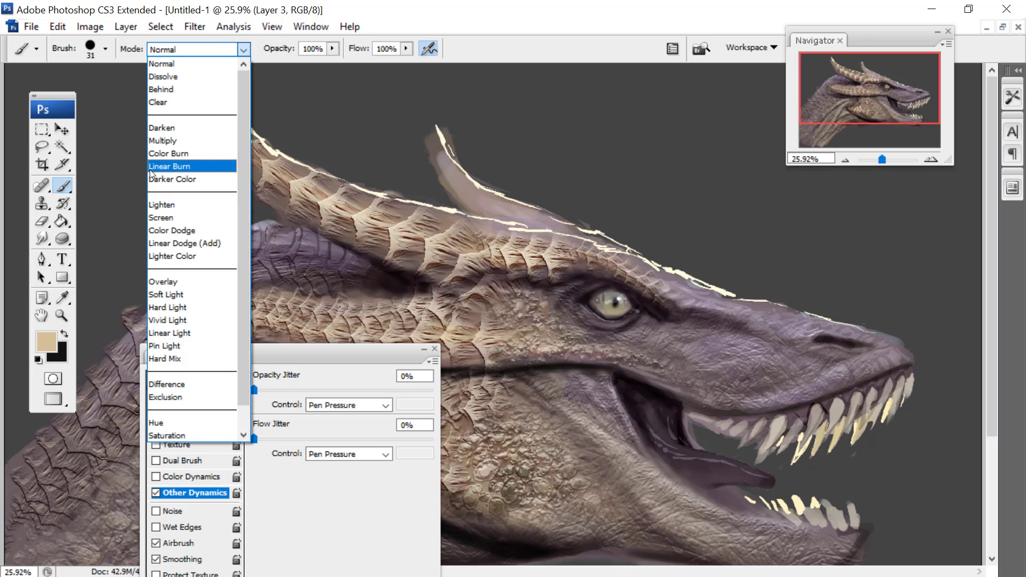
left_click(154, 141)
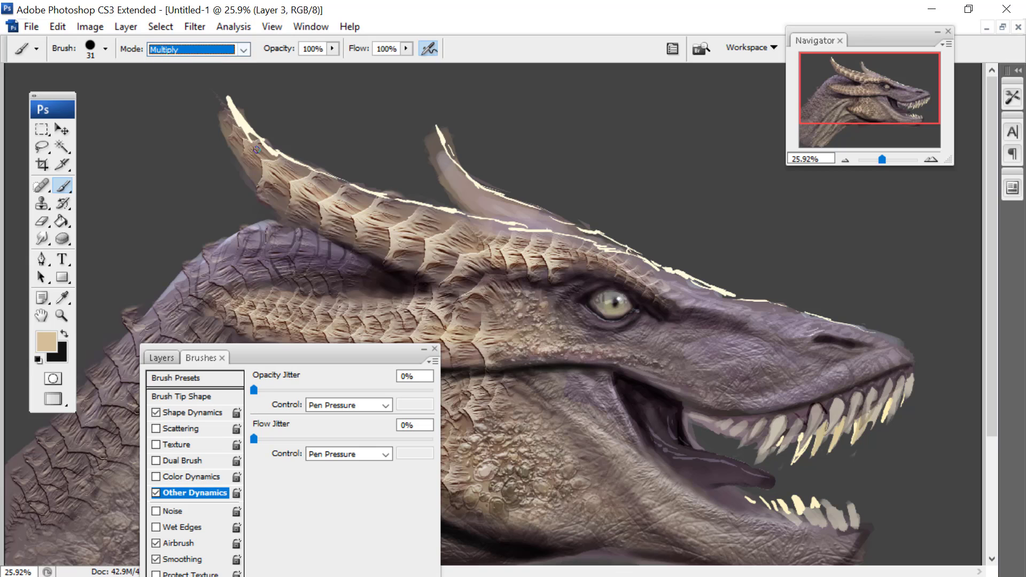
left_click(225, 50)
left_click(161, 281)
right_click(503, 241)
left_click_drag(434, 128, 455, 193)
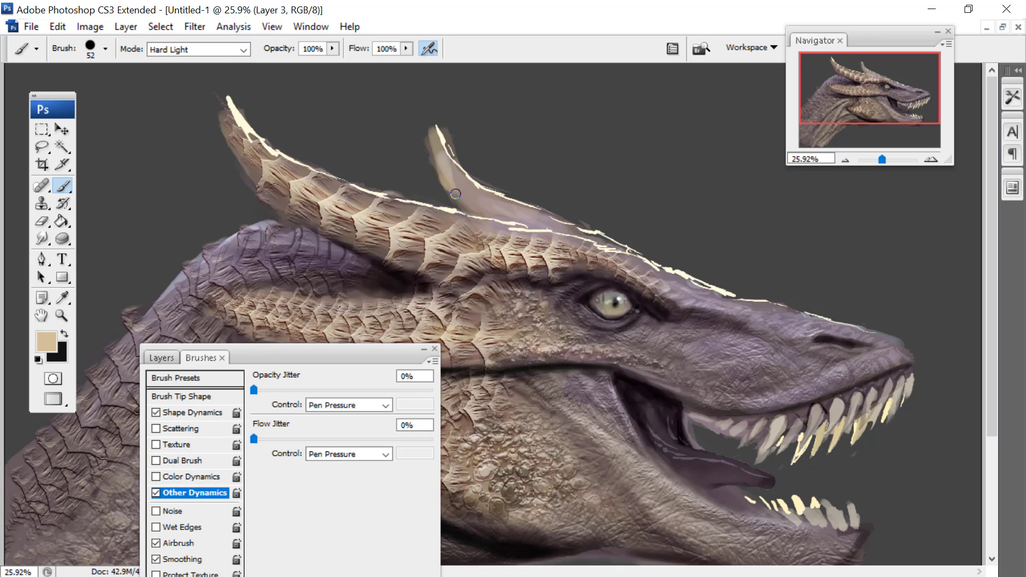
left_click_drag(246, 166, 229, 115)
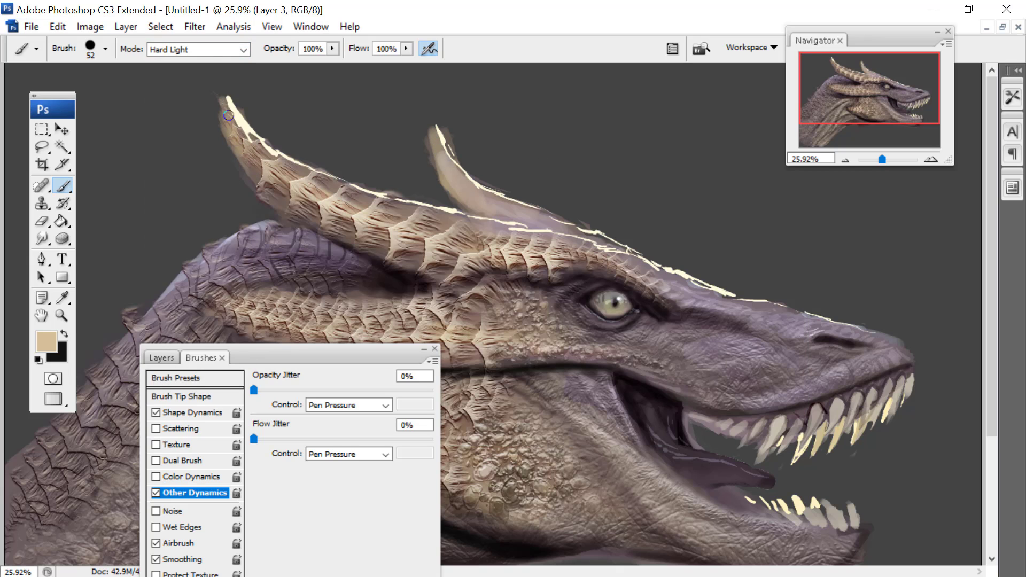
left_click_drag(289, 163, 421, 211)
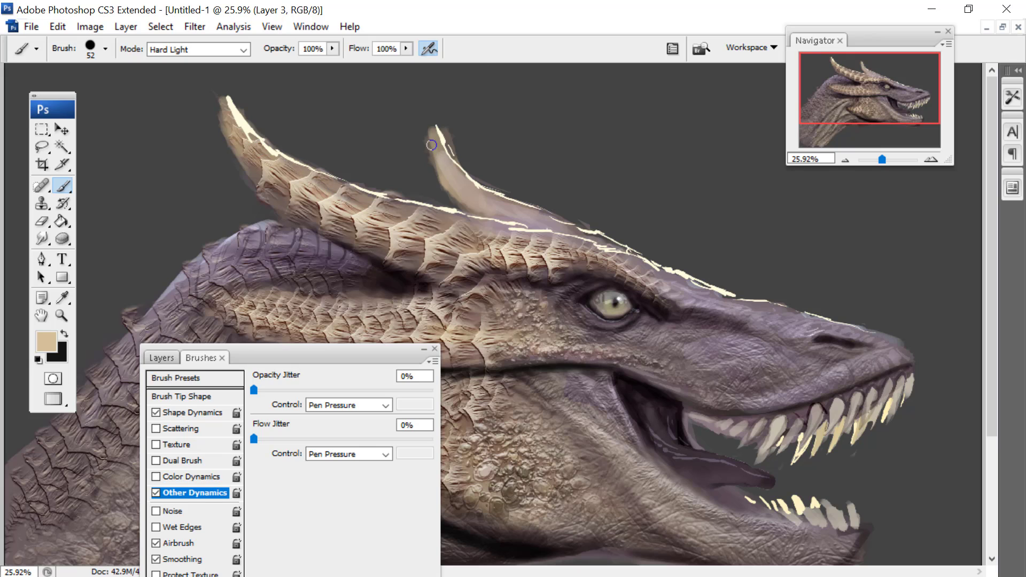
left_click_drag(432, 145, 438, 157)
Set the foreground colour to a more saturated tan and paint it over the far horn from tip to base
left_click(49, 334)
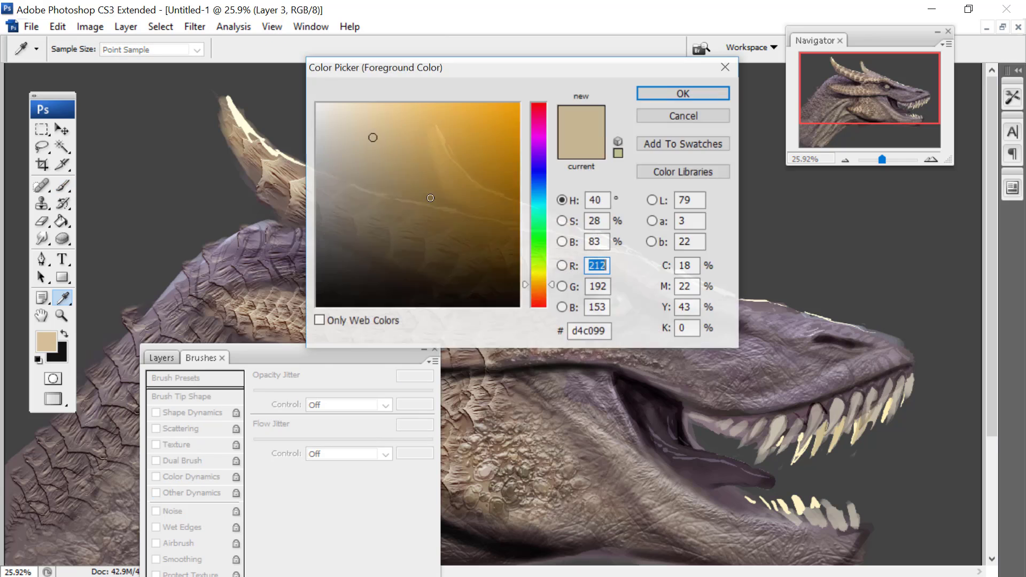
left_click(396, 143)
key("Return")
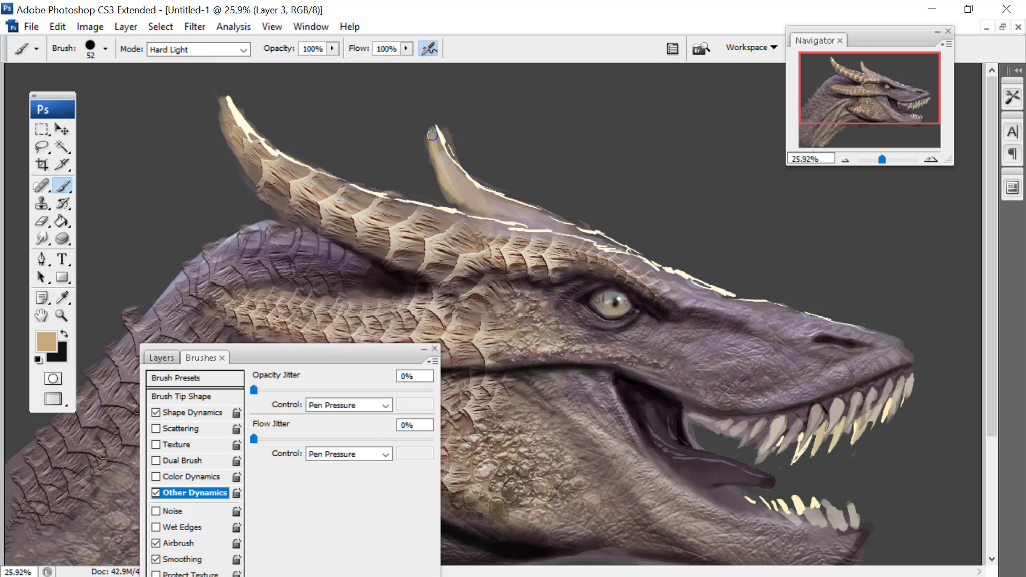
left_click_drag(433, 136, 444, 174)
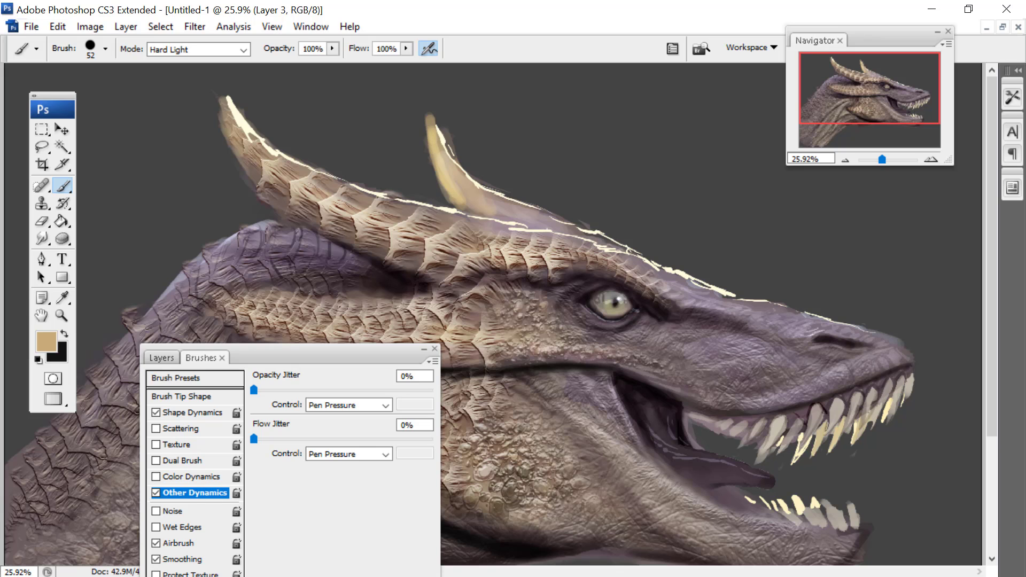
Smudge the edges of the pale highlights with a 69 px hard round Smudge brush at 100% strength
left_click_drag(886, 160, 884, 161)
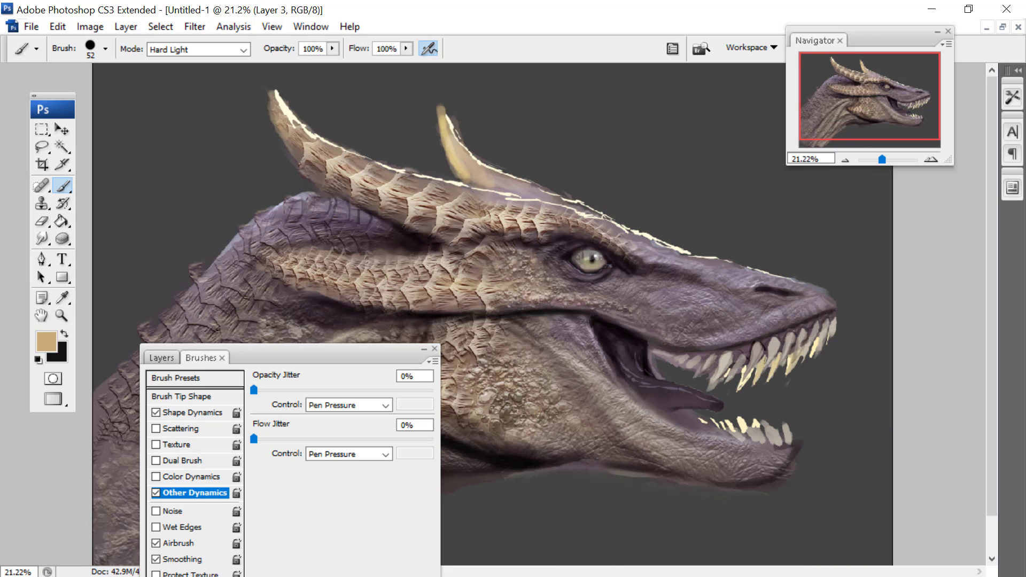
left_click(43, 239)
right_click(750, 224)
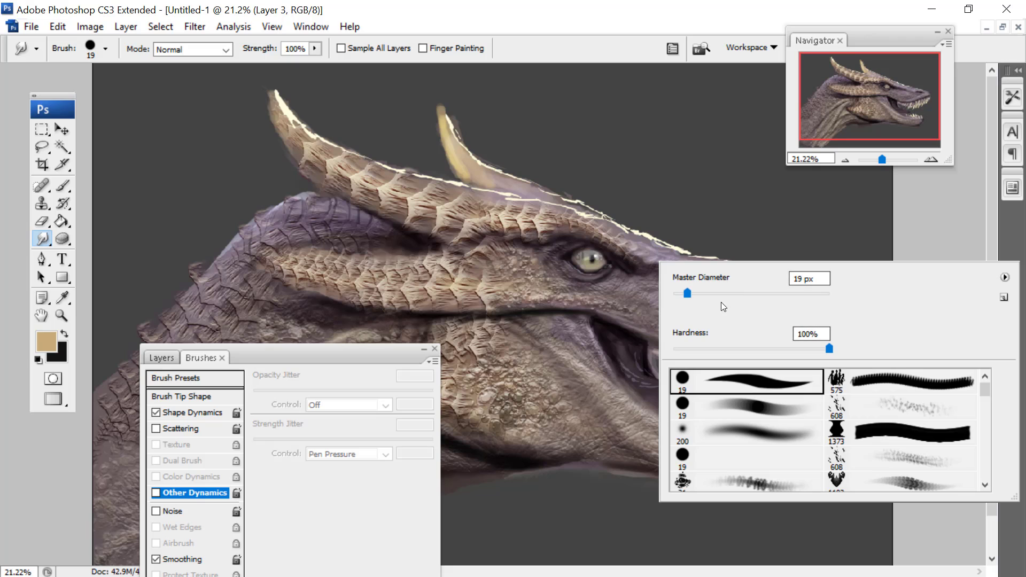
left_click(751, 223)
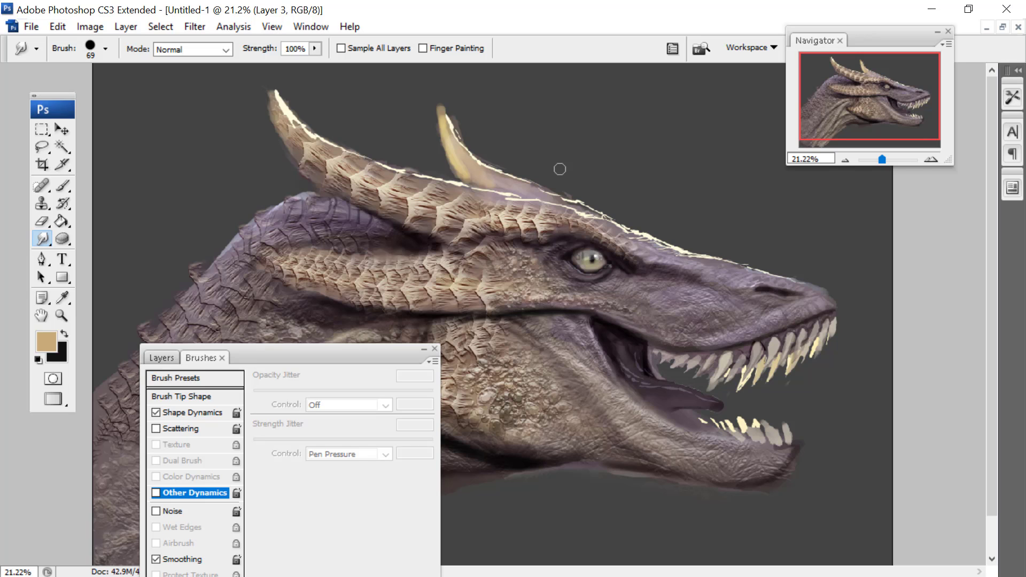
Set the brush colour to dark grey-brown 55514b and show the layer list beside the fully visible painting
left_click_drag(882, 159, 879, 159)
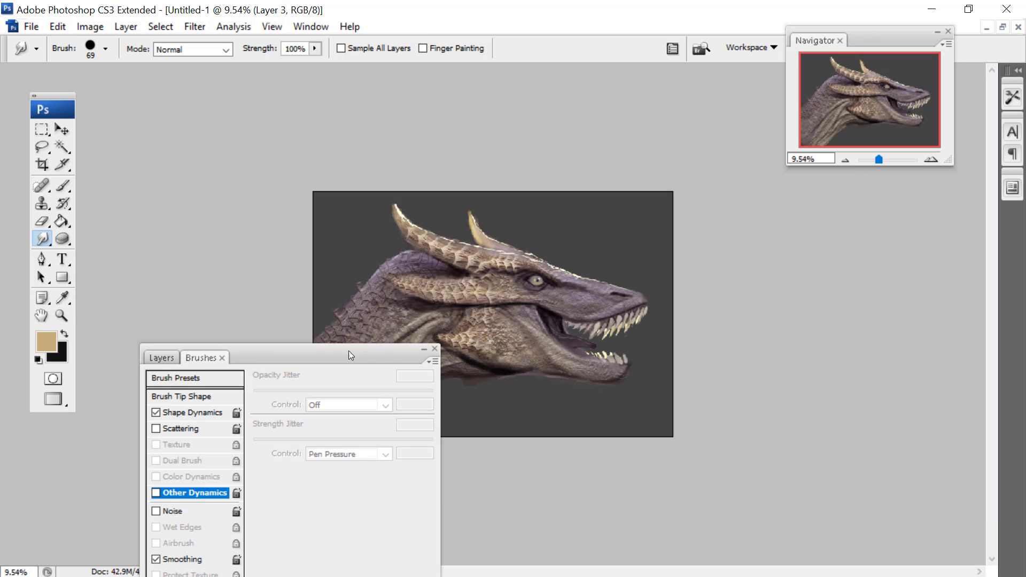
left_click_drag(349, 350, 241, 451)
left_click(63, 185)
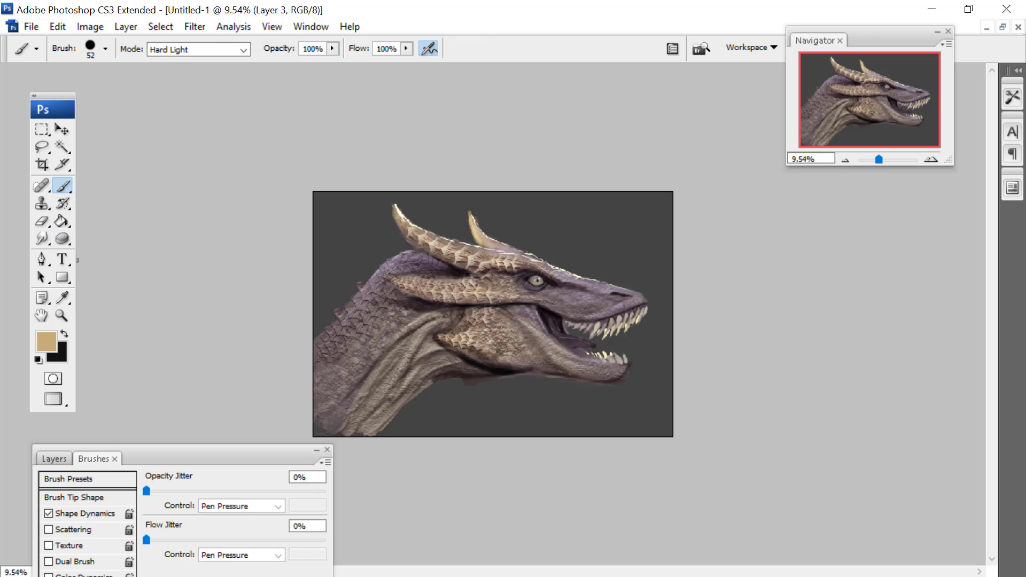
left_click(48, 345)
left_click(340, 240)
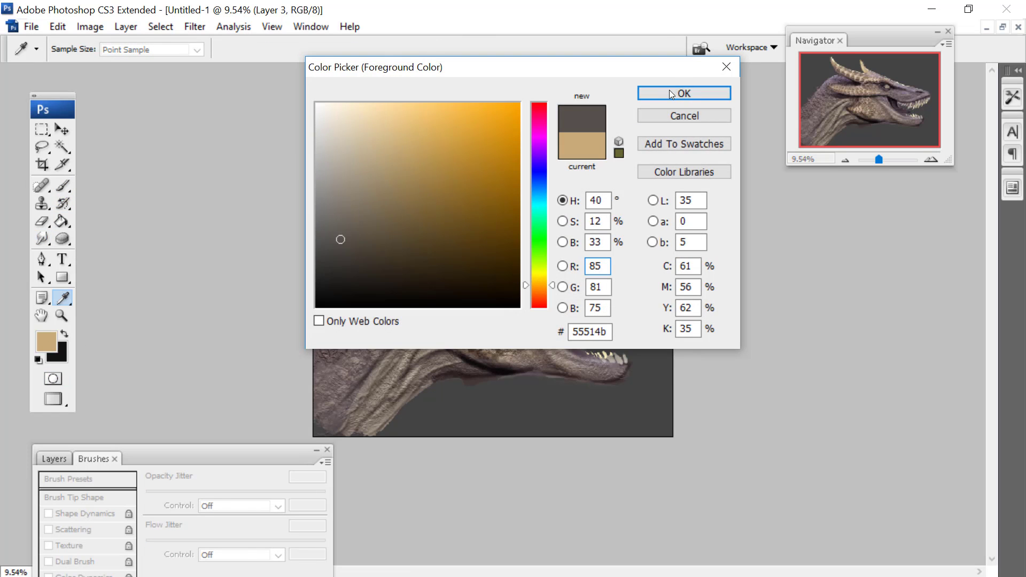
key("Return")
left_click_drag(162, 464, 900, 200)
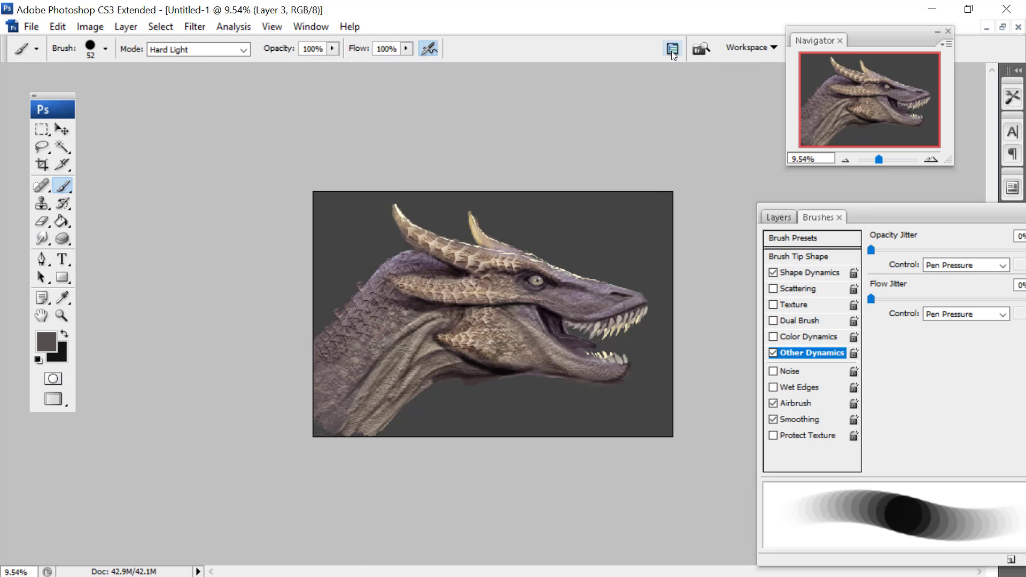
left_click(776, 217)
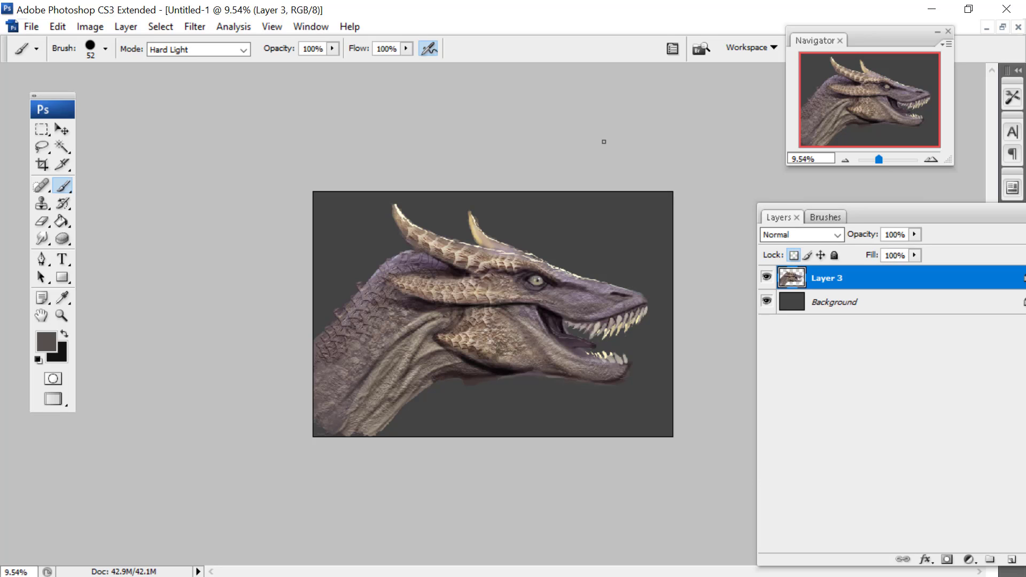
Set the foreground colour to a dark muted reddish mauve with hue 0° for the Brush tool
left_click(46, 341)
left_click(537, 103)
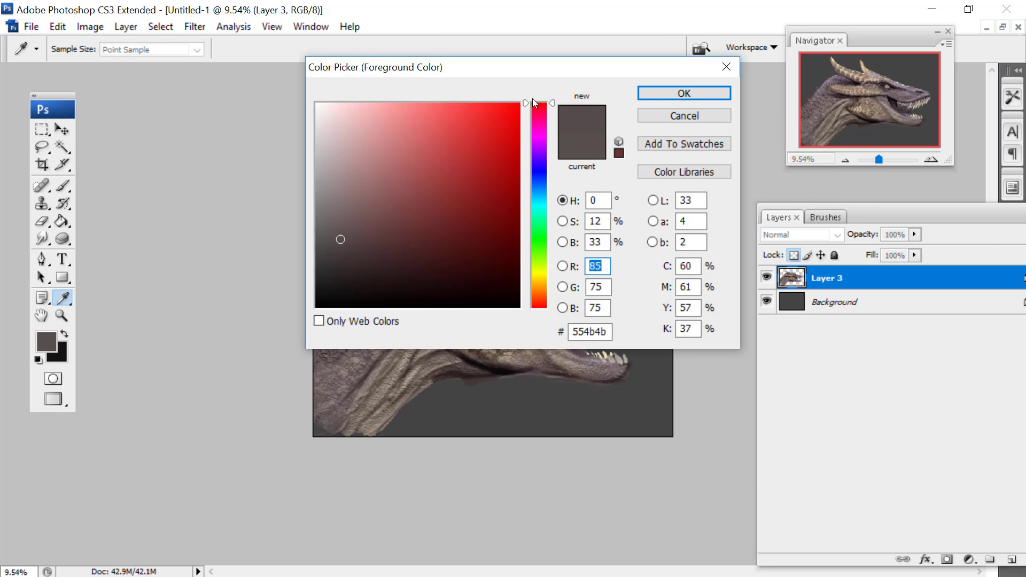
left_click(364, 233)
left_click(645, 92)
key("b")
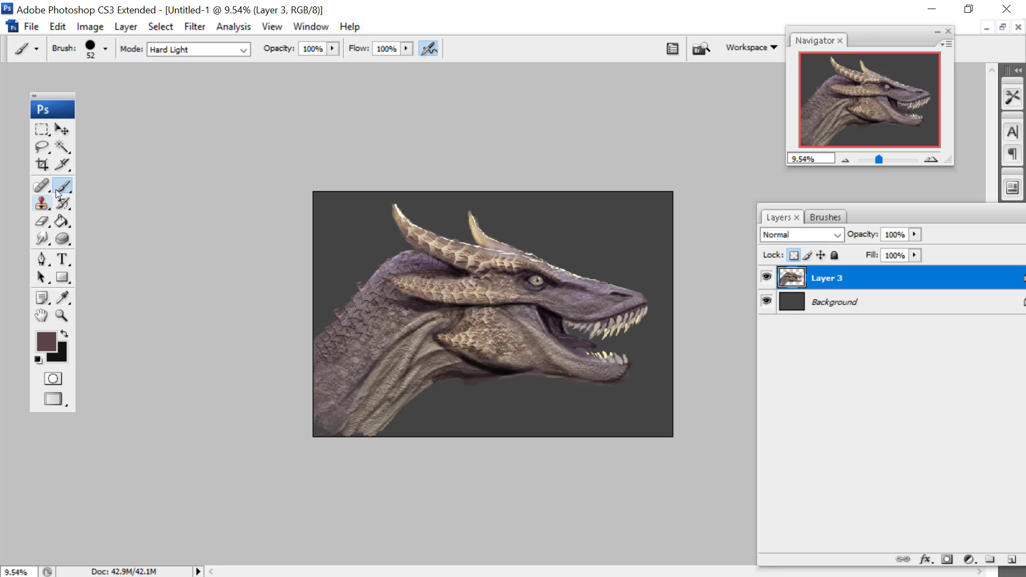
Shade the underside of the neck with a 960 px soft round brush in Multiply mode
right_click(483, 281)
left_click(572, 450)
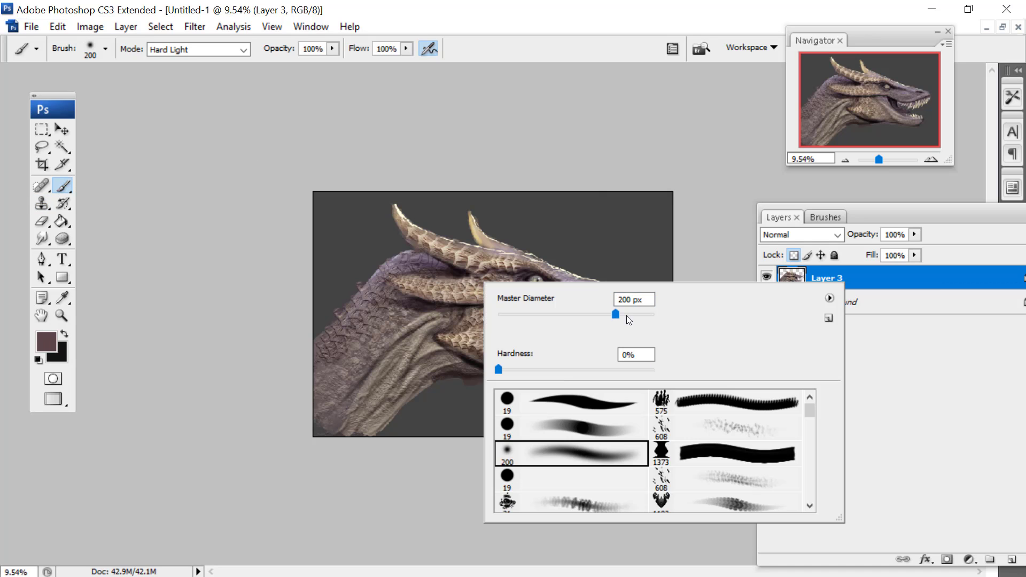
left_click(618, 193)
left_click(198, 49)
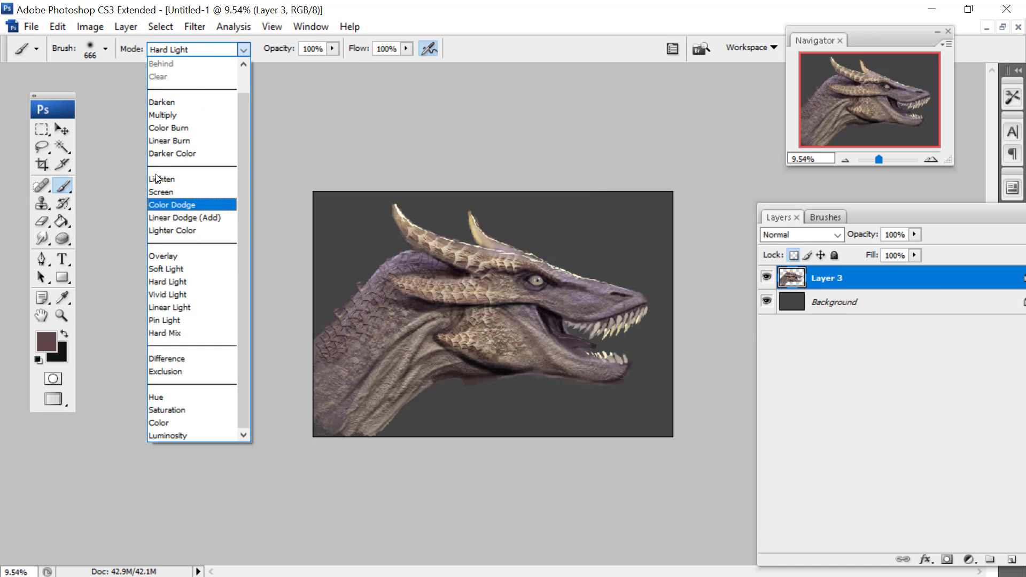
left_click(160, 115)
right_click(543, 129)
left_click(508, 452)
left_click(563, 304)
left_click(547, 205)
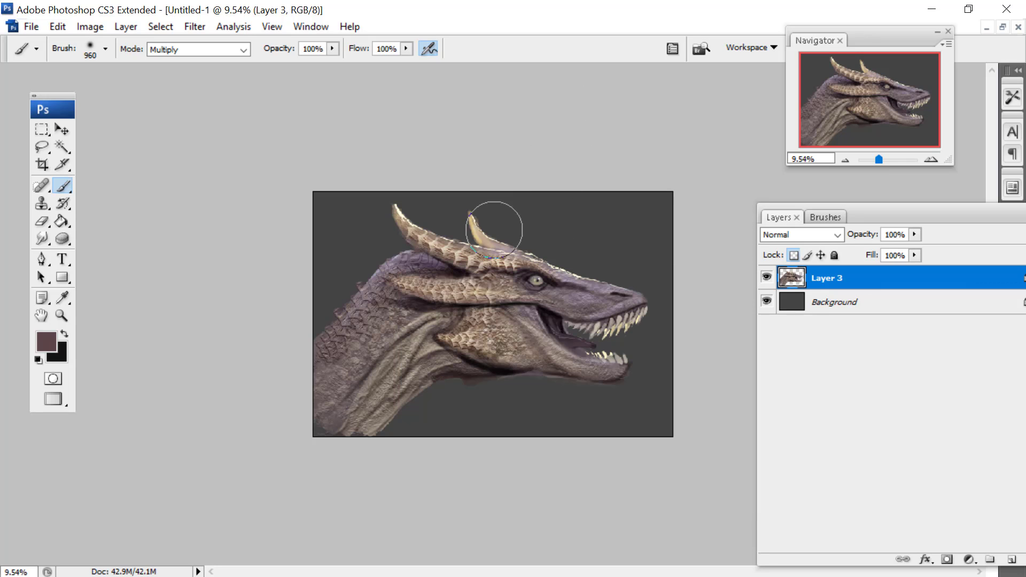
mouse_move(418, 370)
left_mouse_down()
mouse_move(374, 412)
mouse_move(376, 424)
left_mouse_up()
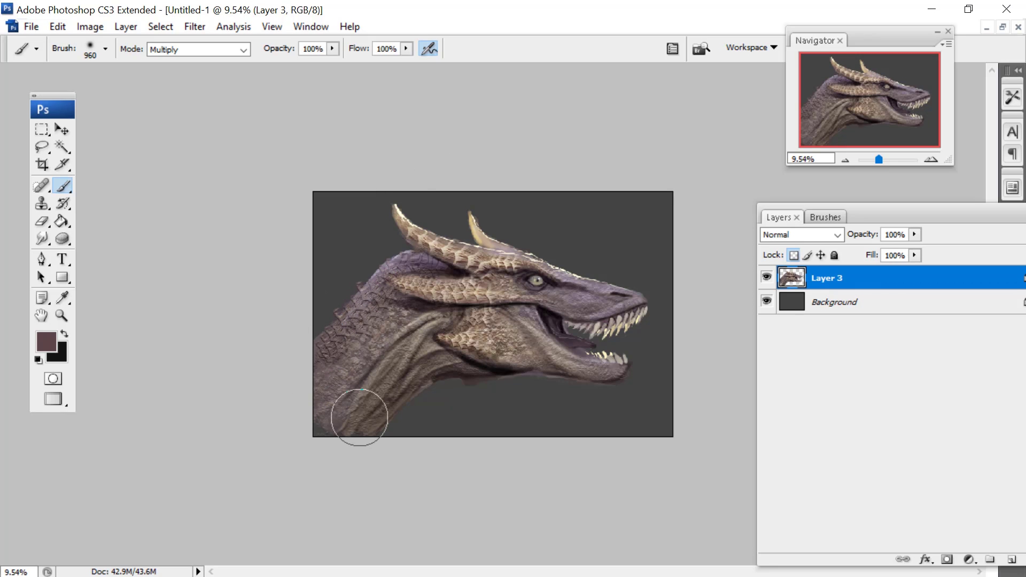
Darken the cheek, lower jaw and neck folds with a 180 px soft round Multiply brush
right_click(537, 313)
left_click(620, 481)
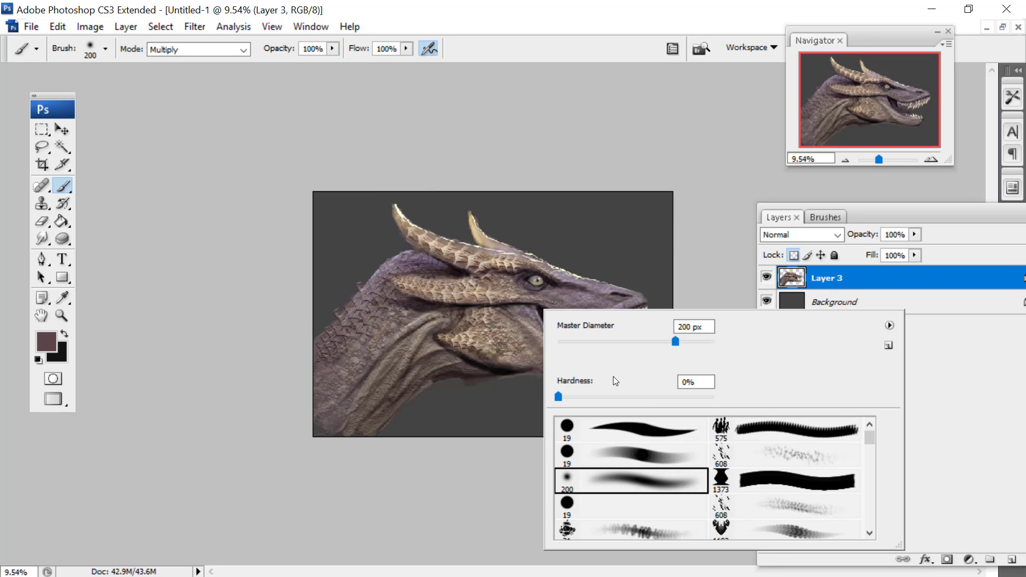
left_click(625, 345)
key("Return")
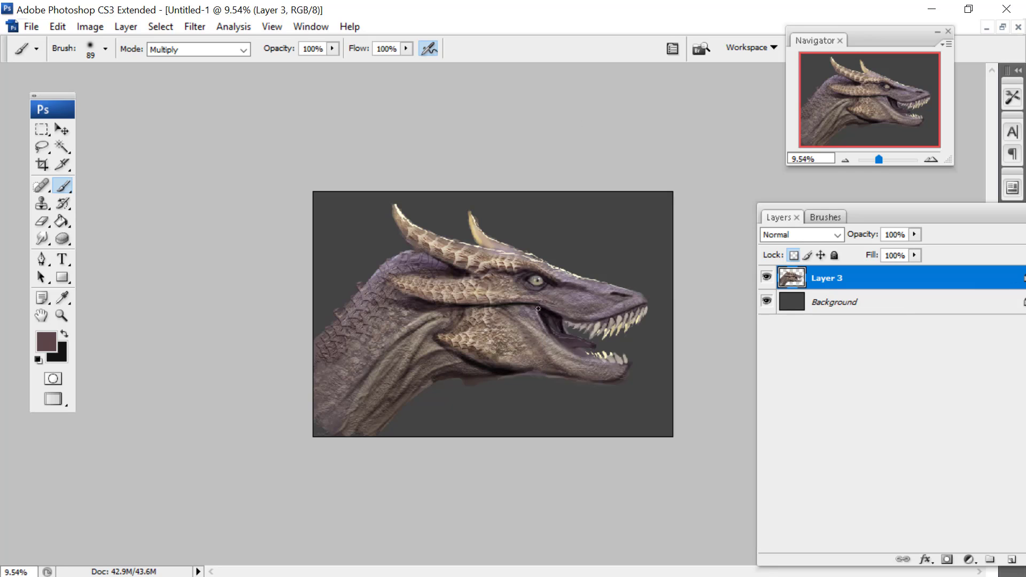
right_click(515, 300)
type("180")
key("Return")
left_click_drag(491, 312, 465, 316)
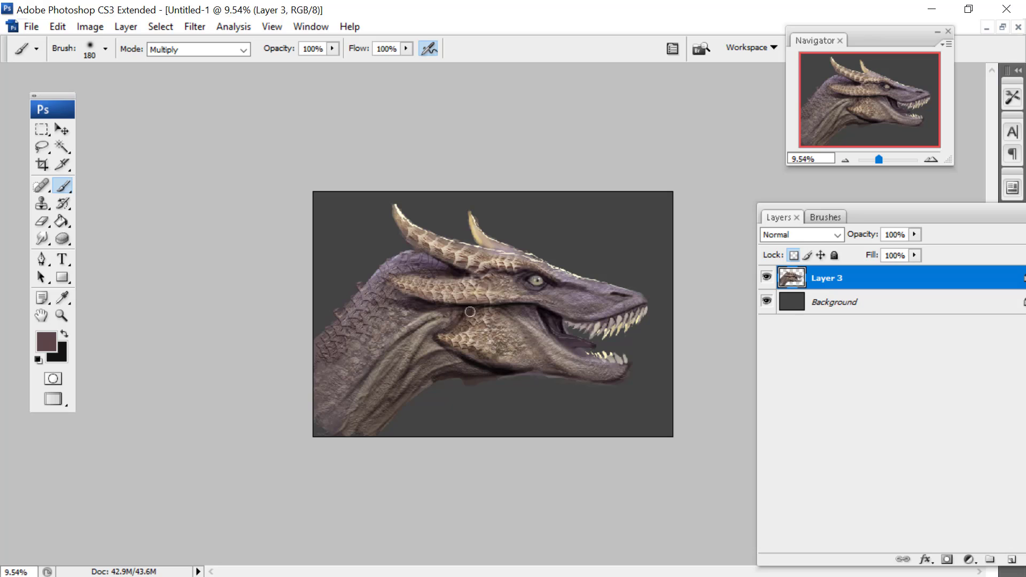
mouse_move(485, 359)
left_mouse_down()
mouse_move(611, 386)
mouse_move(626, 375)
left_mouse_up()
left_click_drag(442, 359, 406, 381)
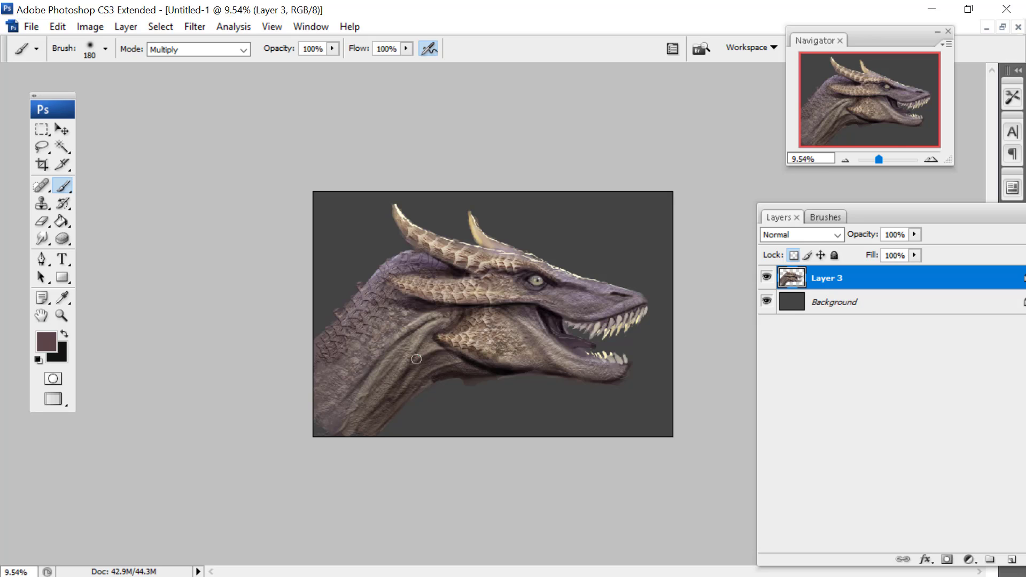
left_click_drag(443, 316, 386, 358)
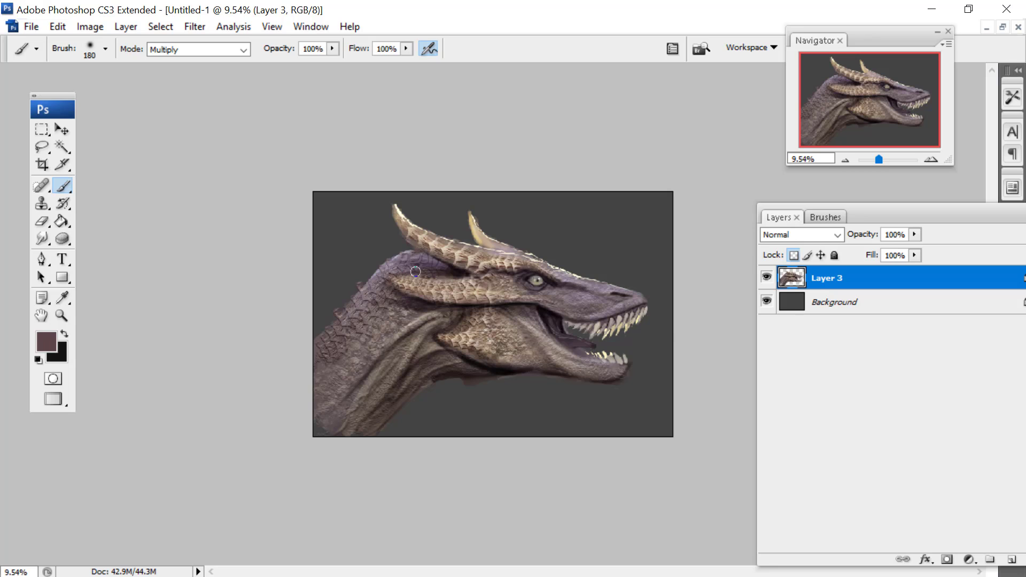
Unlock the transparent pixels of Layer 3 and select the whole canvas with the Rectangular Marquee tool
right_click(440, 272)
key("m")
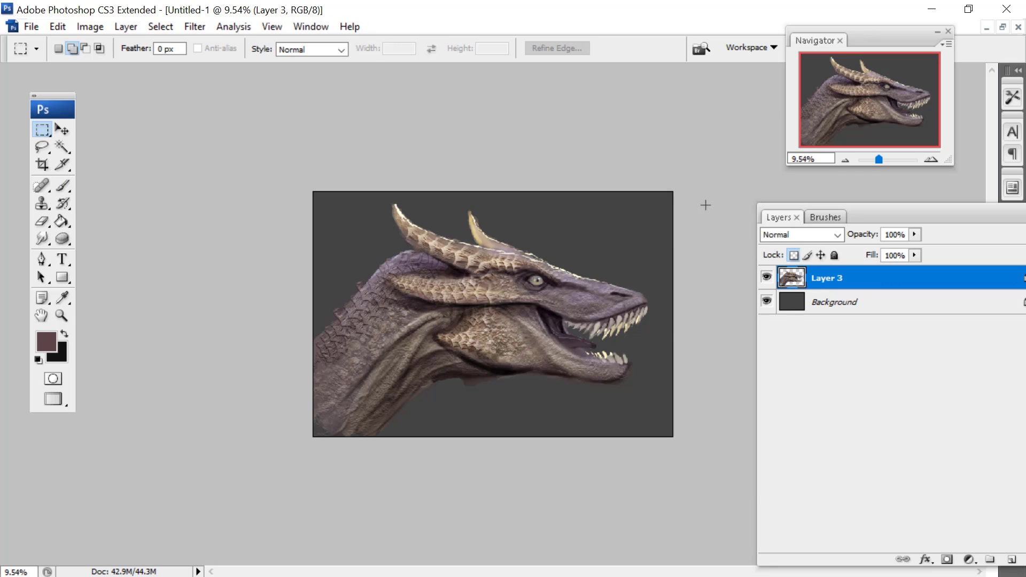
left_click_drag(280, 185, 275, 177)
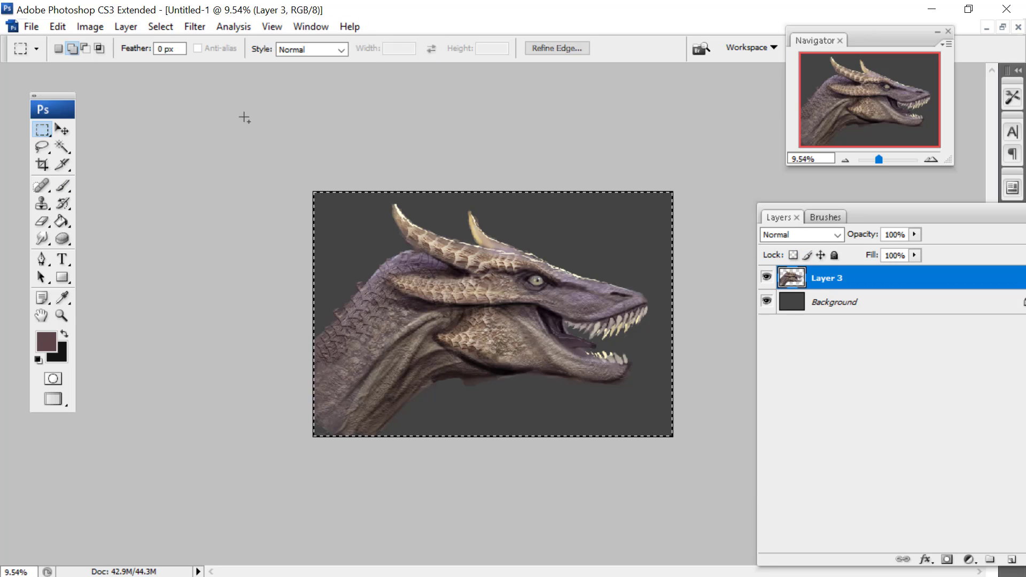
In the Liquify filter, push the snout tip inward and reshape the lower jaw tip with a size 600 Forward Warp brush
left_click(192, 26)
left_click(207, 116)
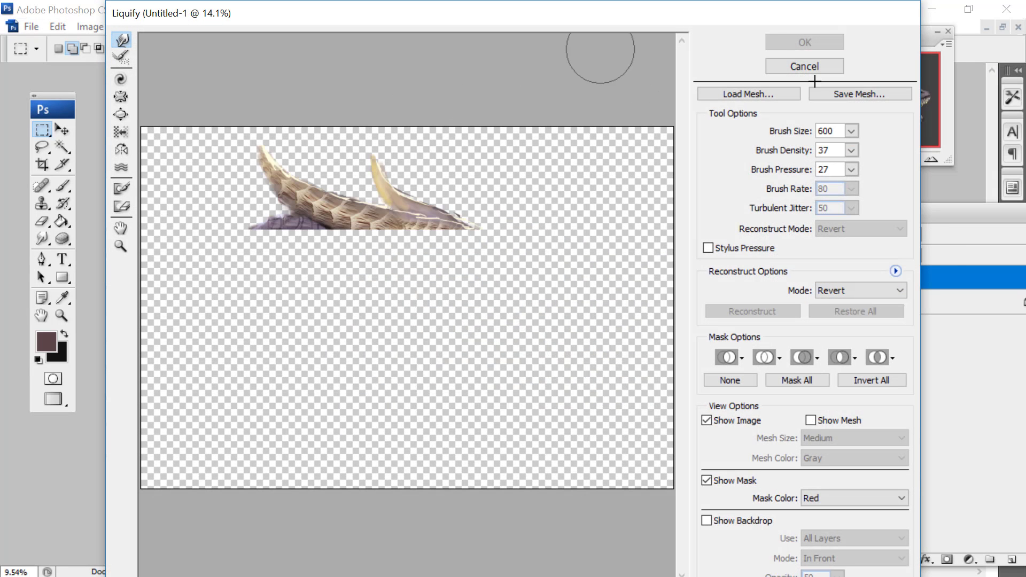
left_click(850, 150)
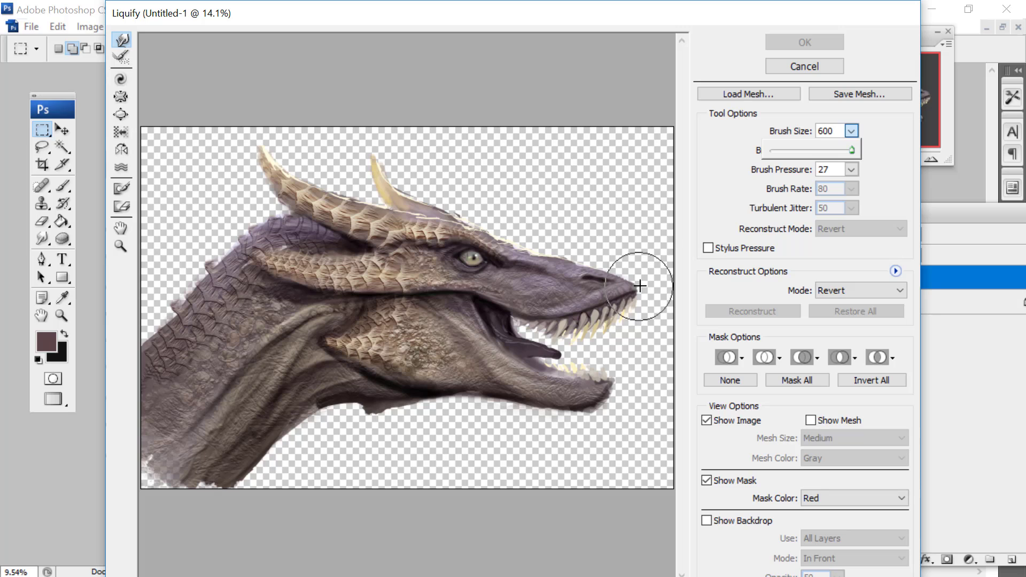
mouse_move(640, 284)
left_mouse_down()
mouse_move(631, 292)
mouse_move(608, 278)
left_mouse_up()
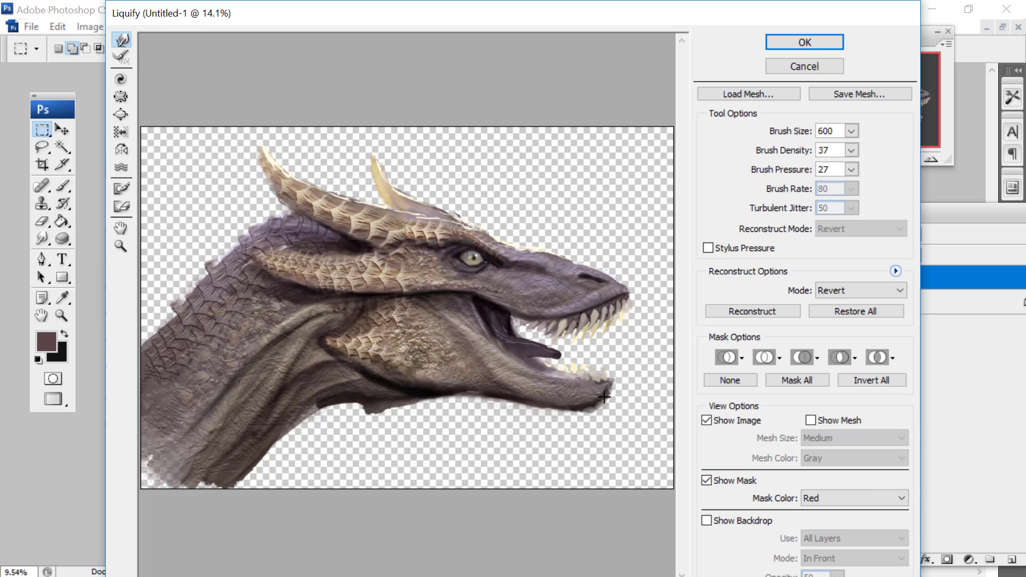
mouse_move(605, 397)
left_mouse_down()
mouse_move(586, 413)
mouse_move(603, 390)
left_mouse_up()
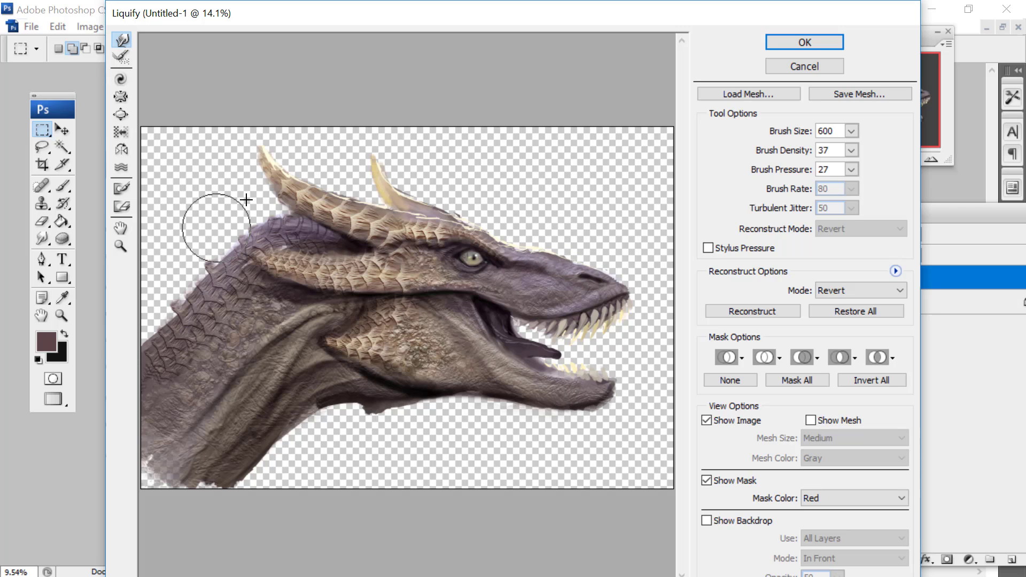
Warp the horn tips, back of the head and throat outline with the size 600 brush and apply Liquify
left_click(851, 131)
left_click(233, 241)
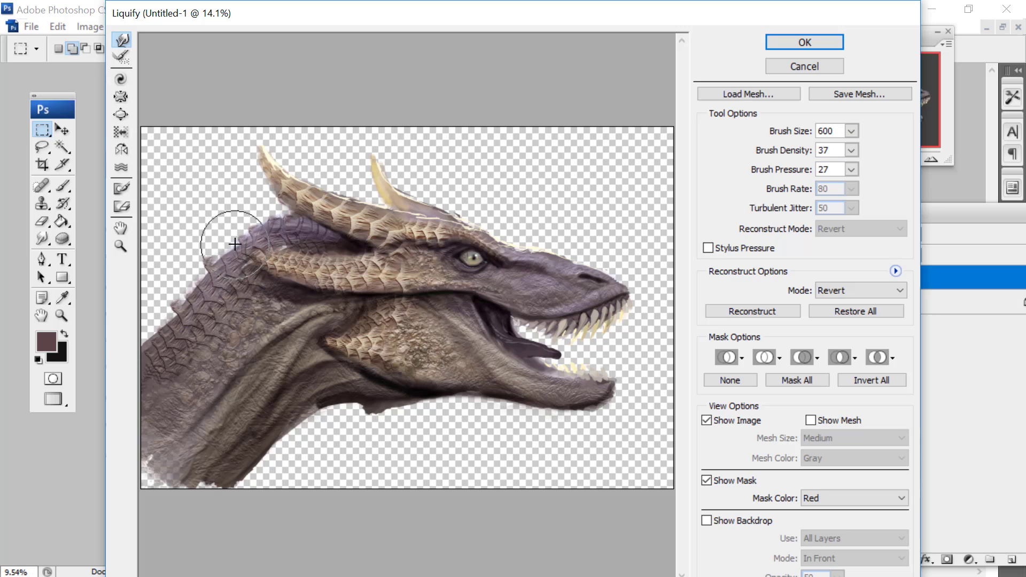
mouse_move(302, 153)
left_mouse_down()
mouse_move(274, 163)
mouse_move(262, 147)
left_mouse_up()
mouse_move(270, 257)
left_mouse_down()
mouse_move(265, 214)
mouse_move(288, 218)
mouse_move(268, 202)
left_mouse_up()
left_click_drag(382, 168, 373, 166)
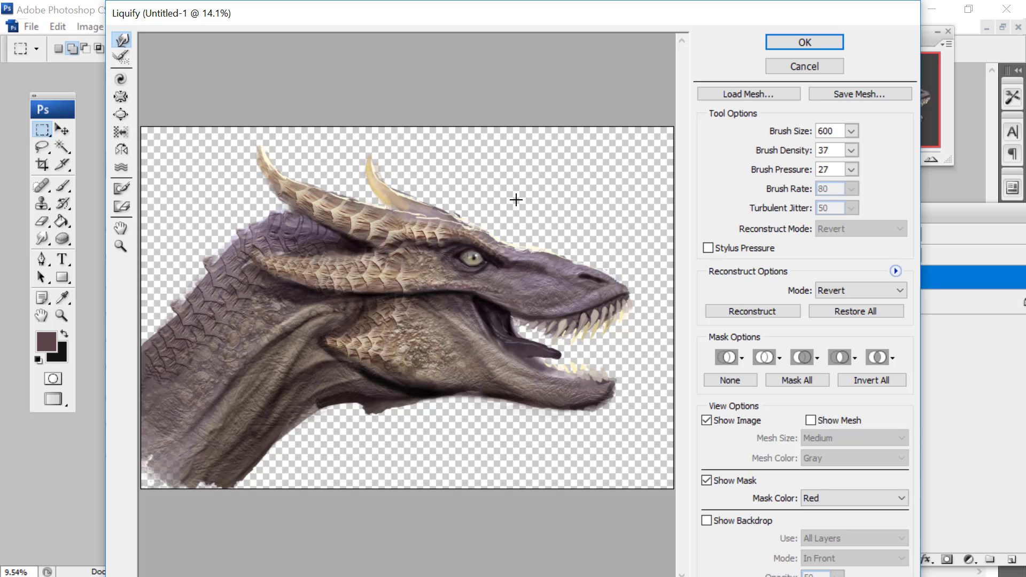
left_click_drag(323, 332, 345, 348)
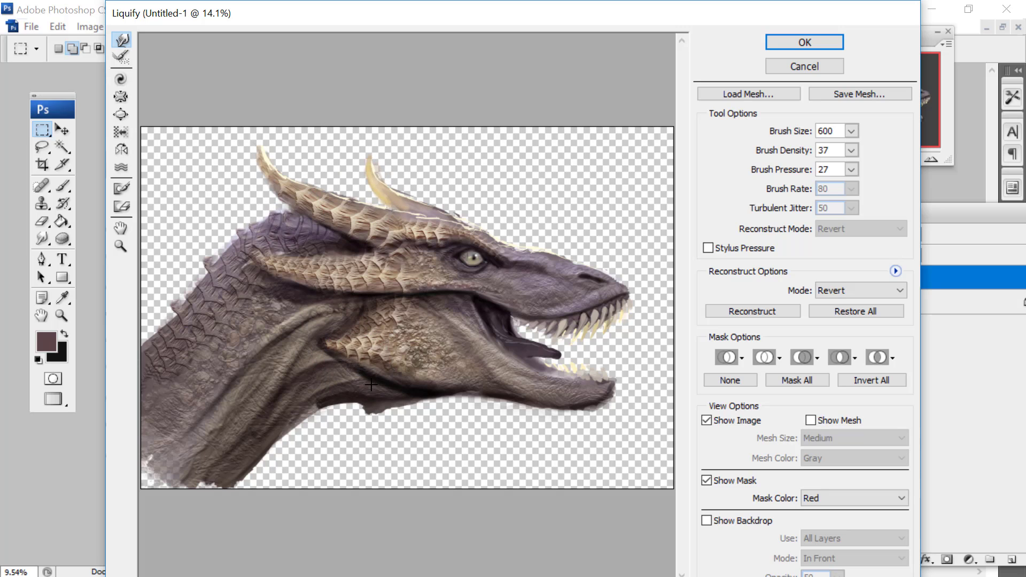
left_click_drag(408, 408, 371, 410)
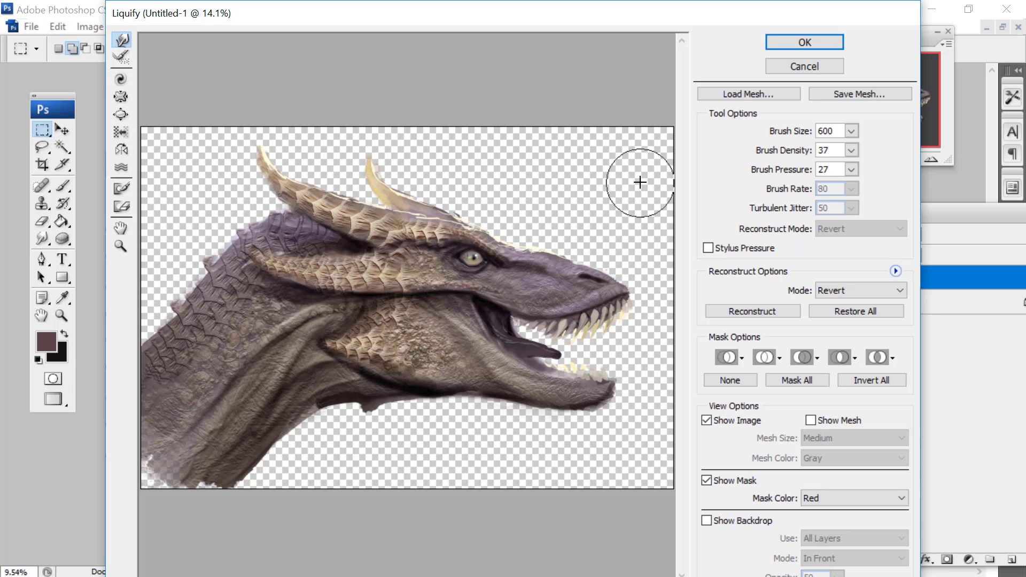
left_click(787, 48)
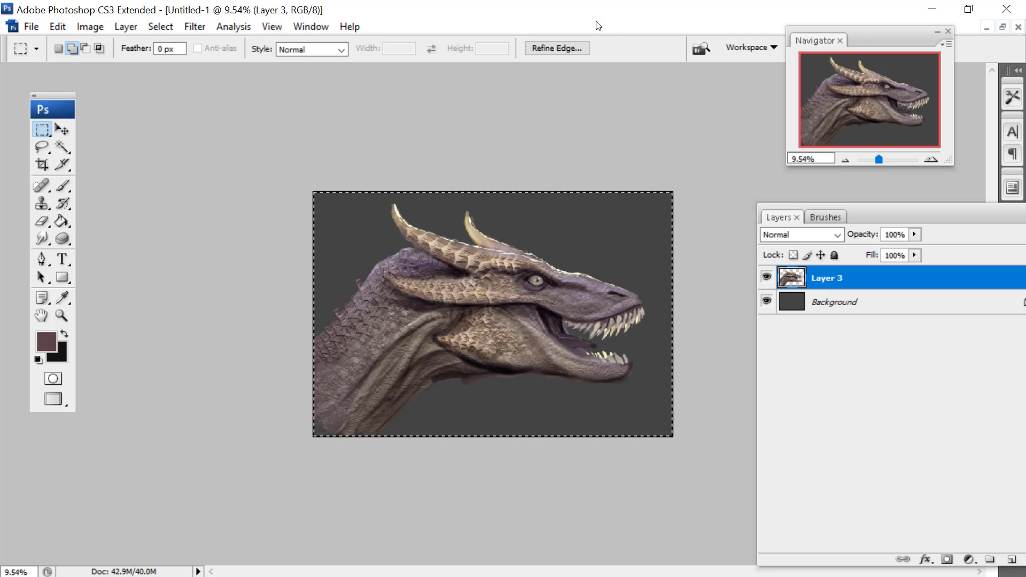
Make the Background layer active and set the foreground colour to a medium grey for painting the backdrop
left_click(833, 302)
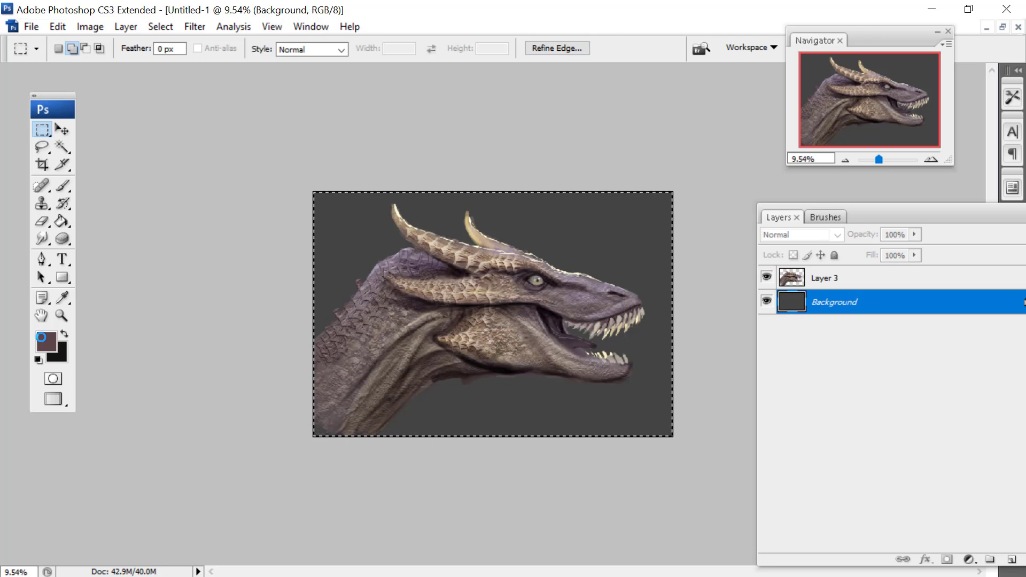
left_click(47, 341)
left_click(539, 274)
left_click(328, 204)
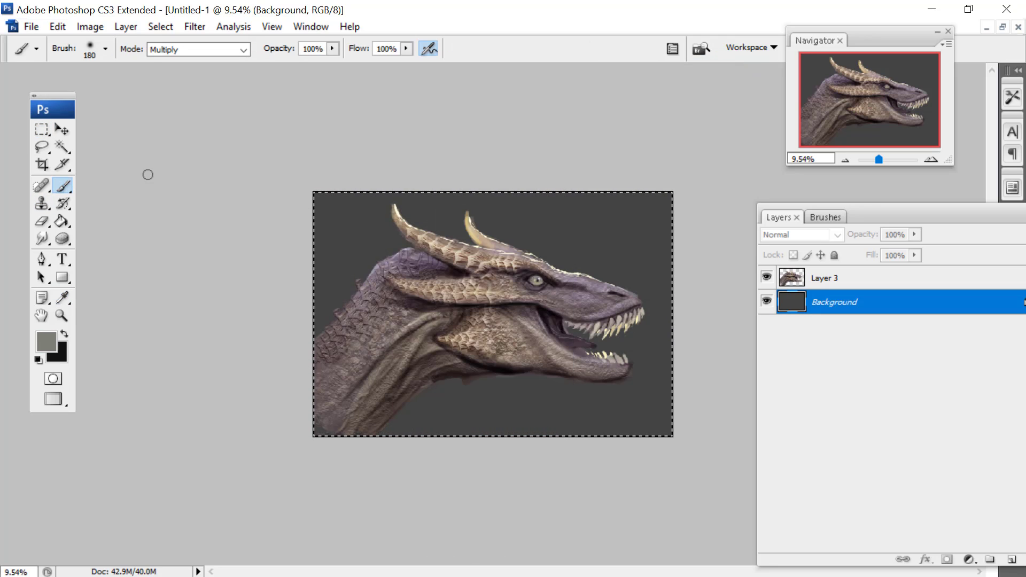
Paint a darker backdrop around the horns, snout and jaw with the 1623 px square brush in Multiply mode
right_click(383, 193)
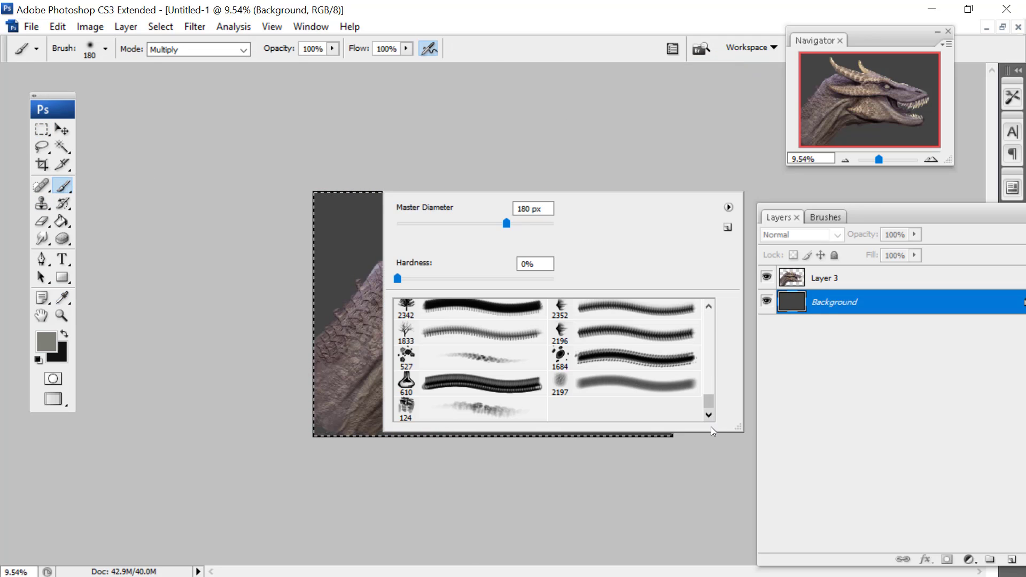
left_click_drag(705, 399, 713, 363)
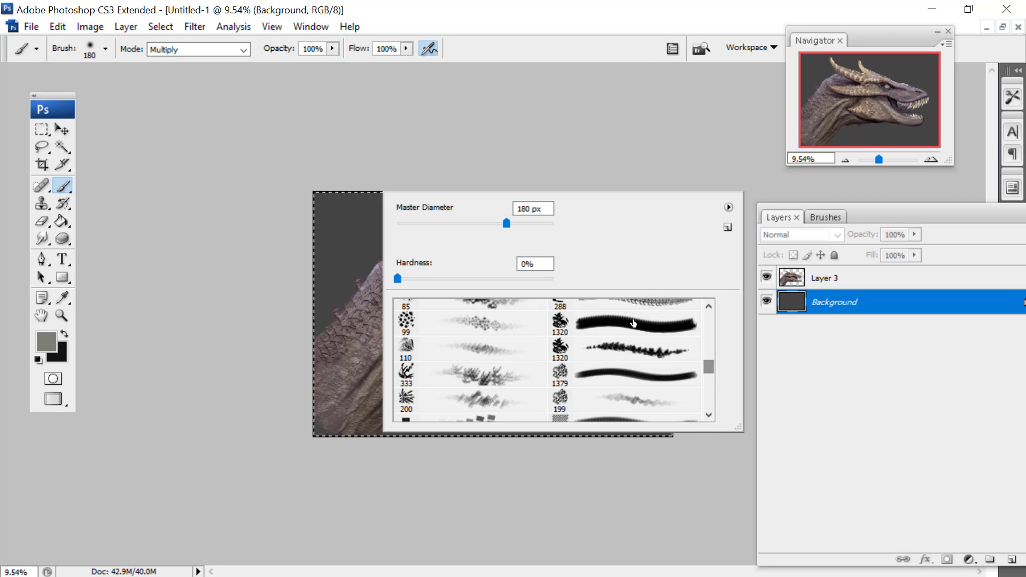
left_click(709, 415)
left_click(560, 346)
key("Return")
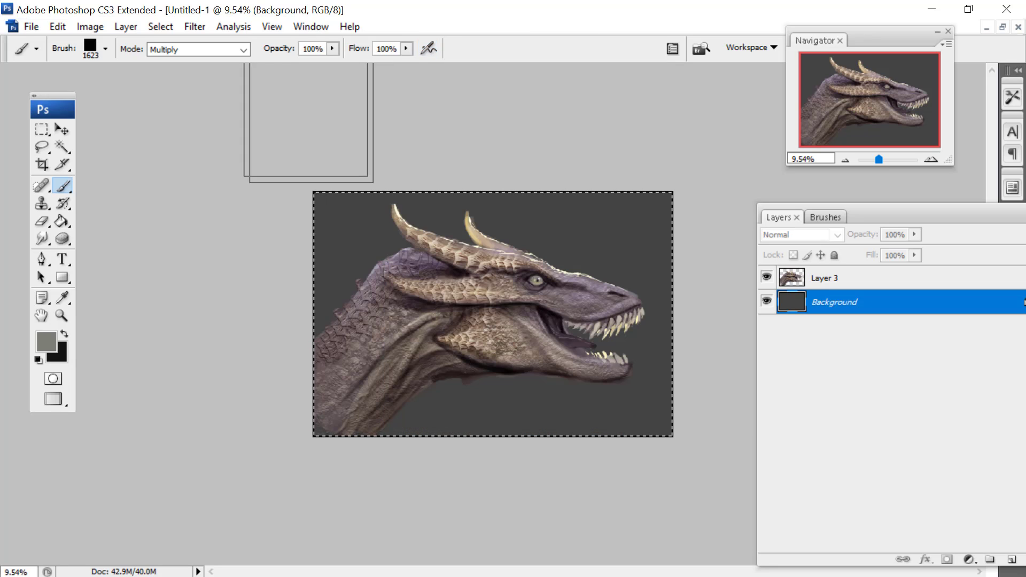
mouse_move(490, 278)
left_mouse_down()
mouse_move(600, 349)
mouse_move(578, 389)
mouse_move(649, 433)
left_mouse_up()
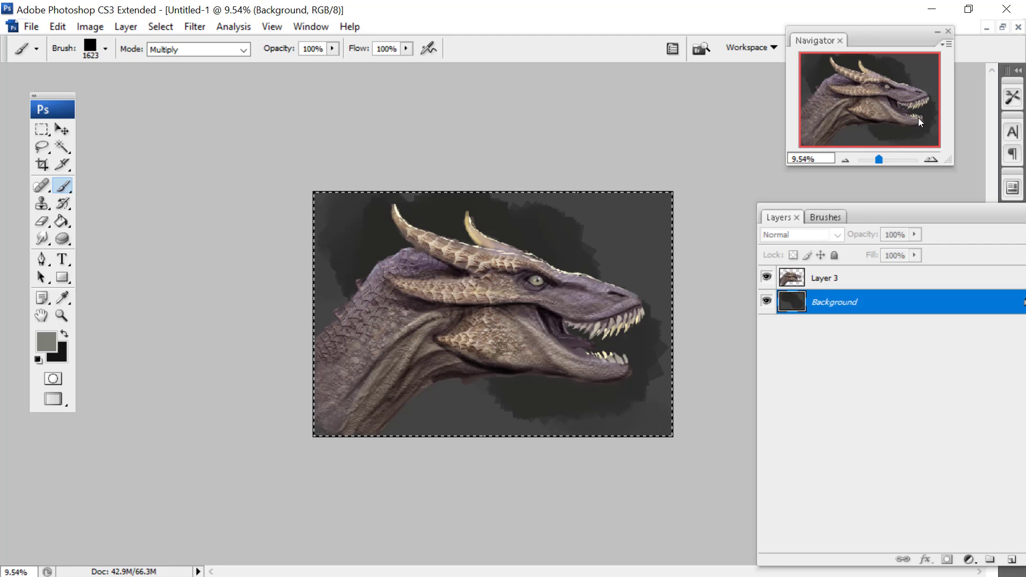
left_click_drag(879, 159, 881, 159)
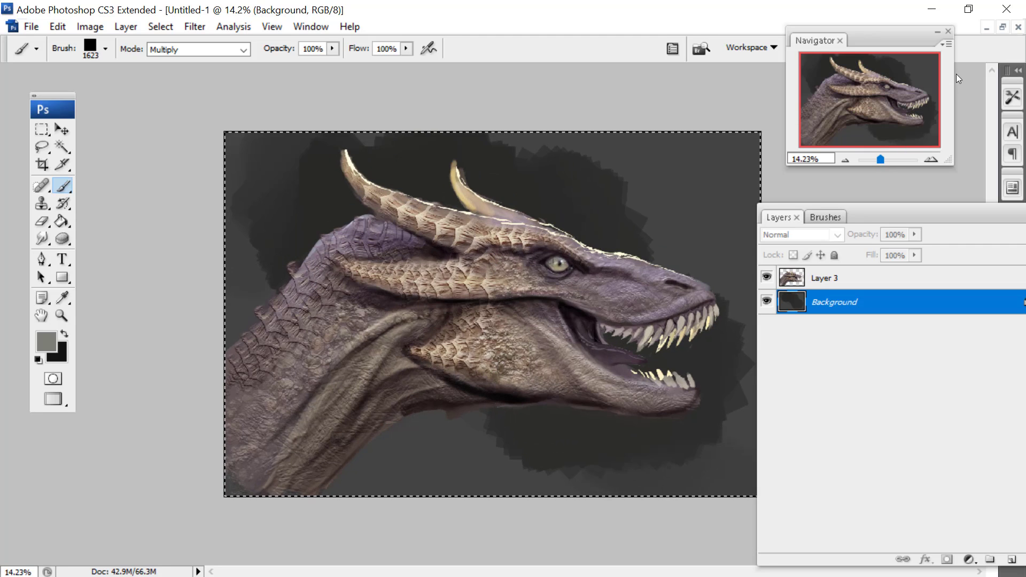